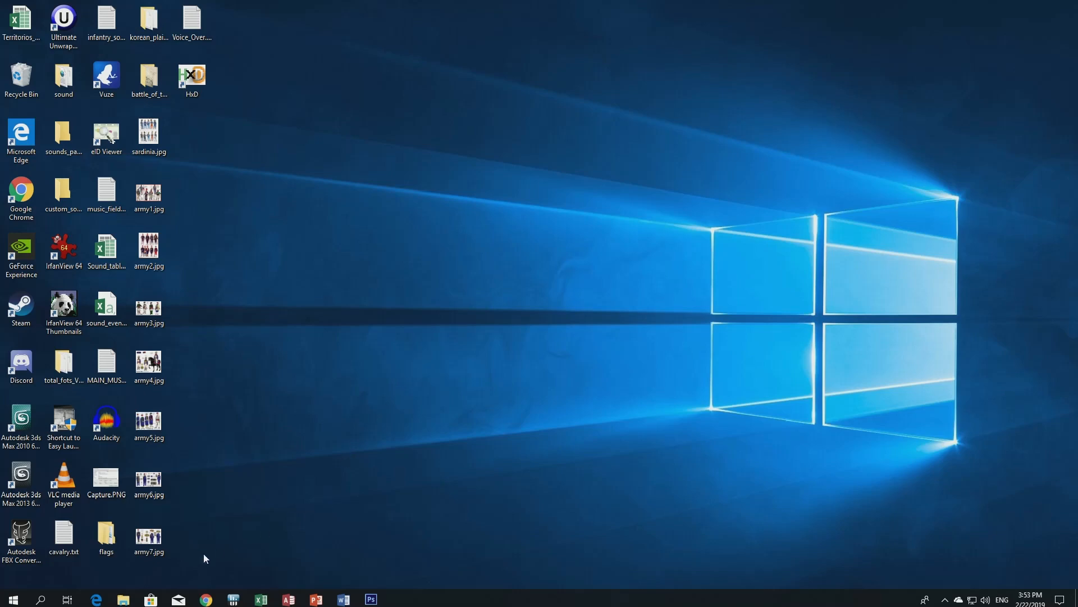
Delete the db and text folders from the working_data folder of modding_S2TW in Documents.
mouse_move(124, 602)
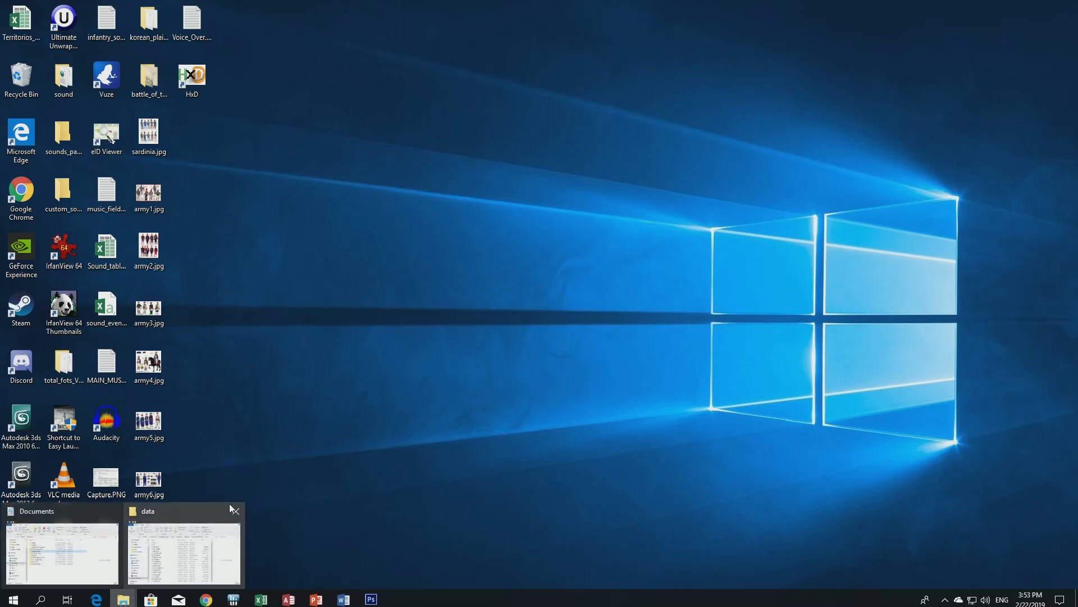
click(109, 578)
drag(370, 95, 526, 95)
double_click(410, 249)
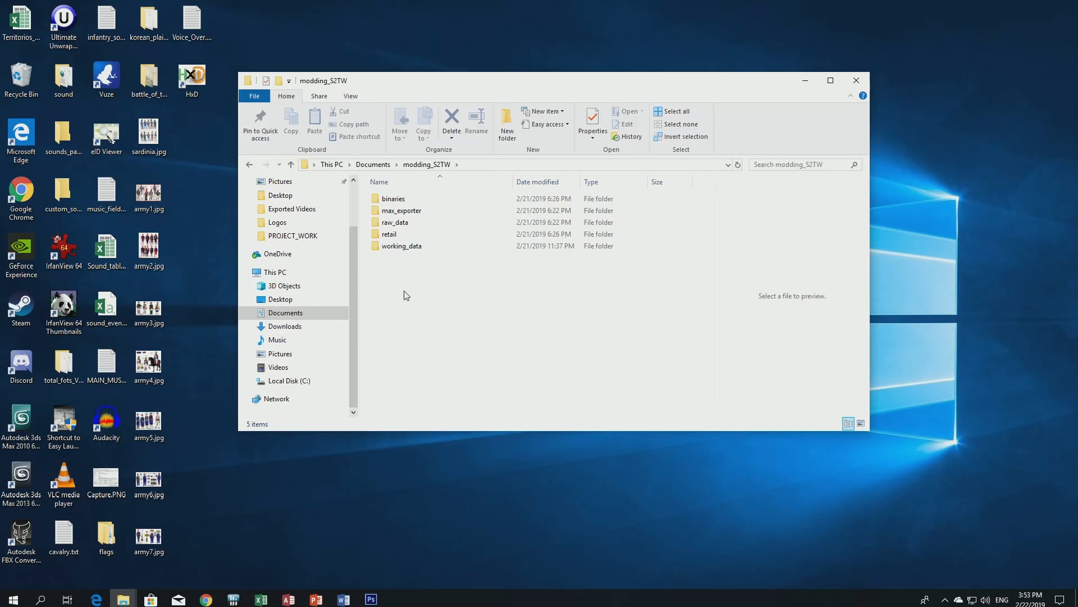
double_click(398, 247)
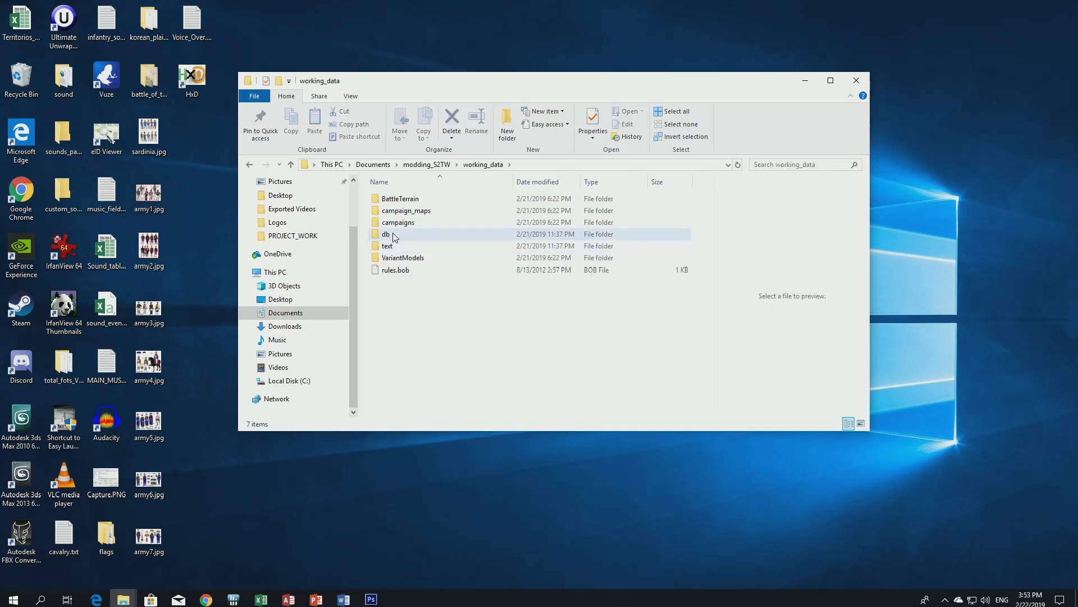
click(427, 164)
double_click(402, 247)
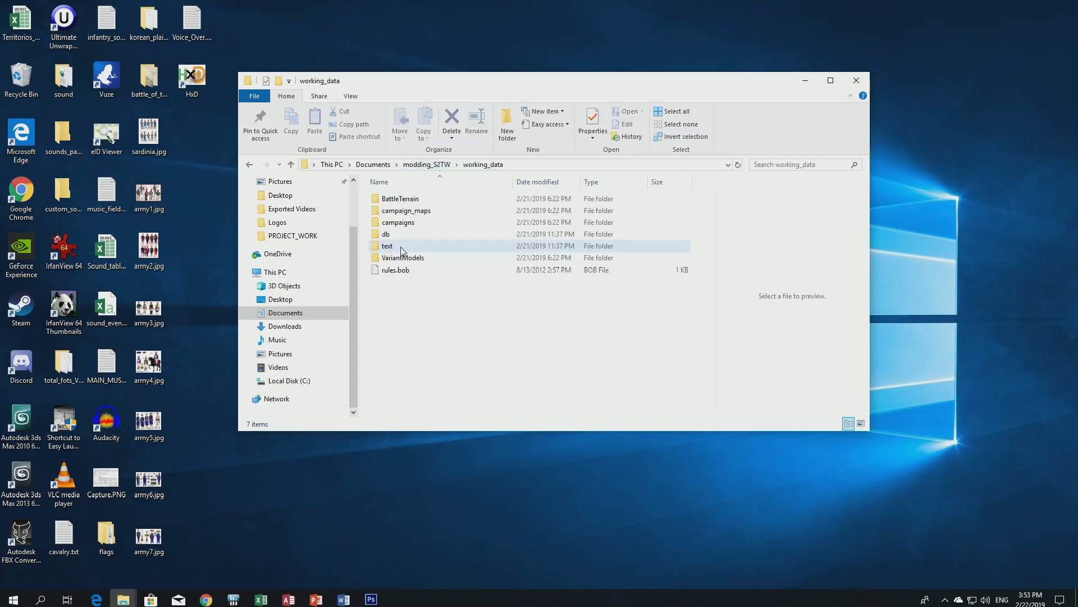
click(387, 236)
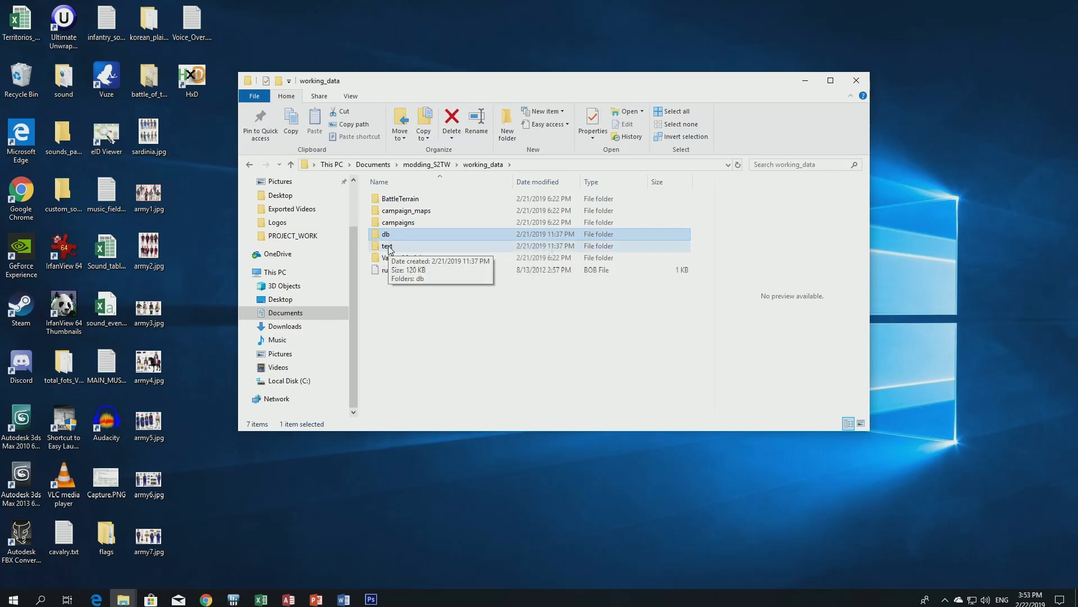
ctrl+click(390, 248)
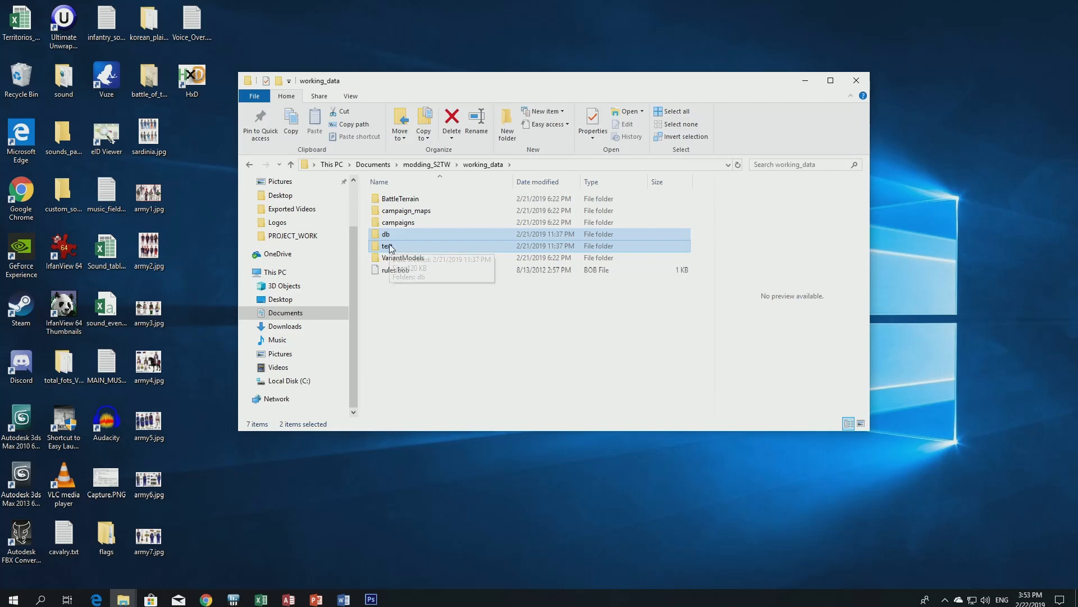
key(Delete)
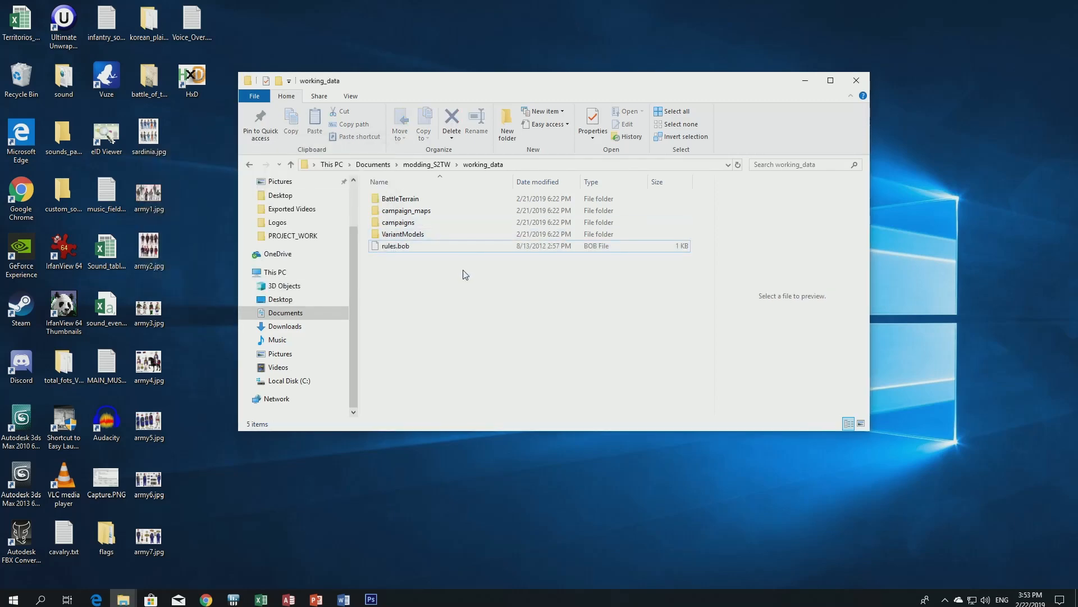
Delete my_units.pack from the retail\data folder of modding_S2TW.
click(425, 165)
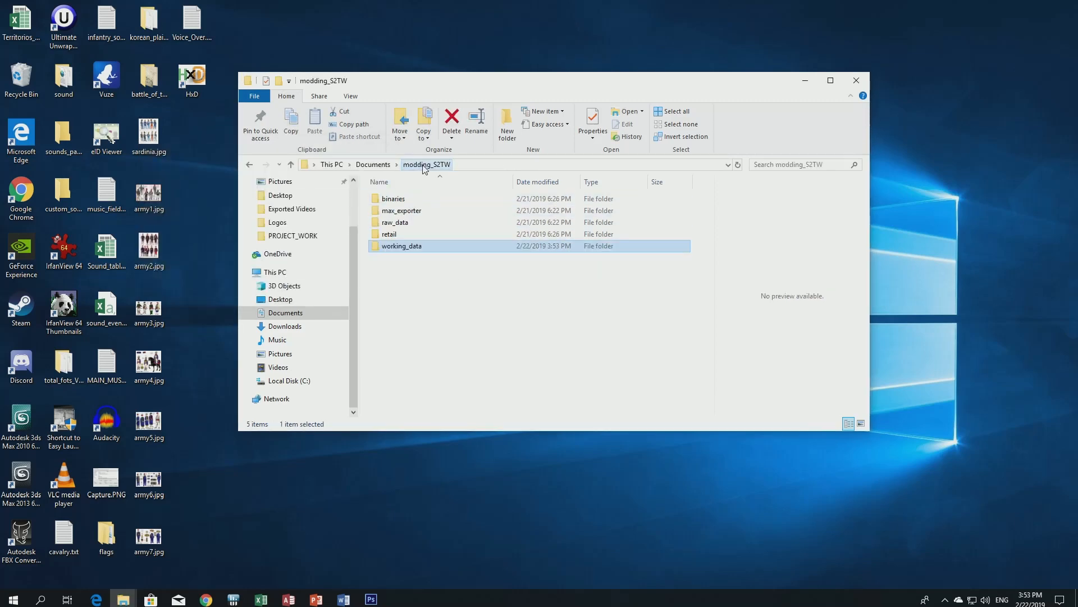
double_click(388, 235)
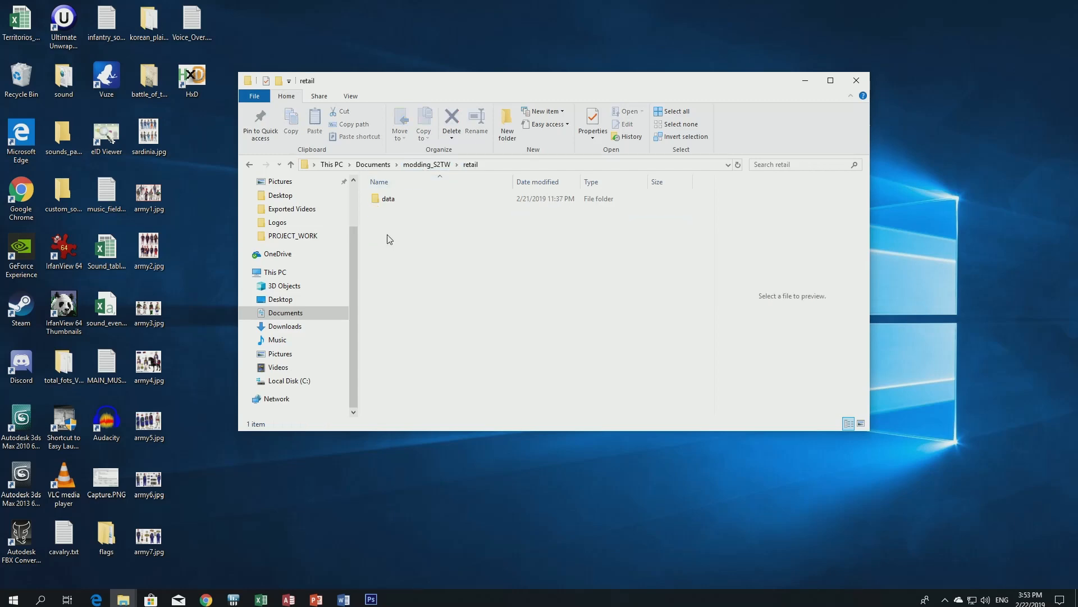
double_click(387, 201)
click(395, 201)
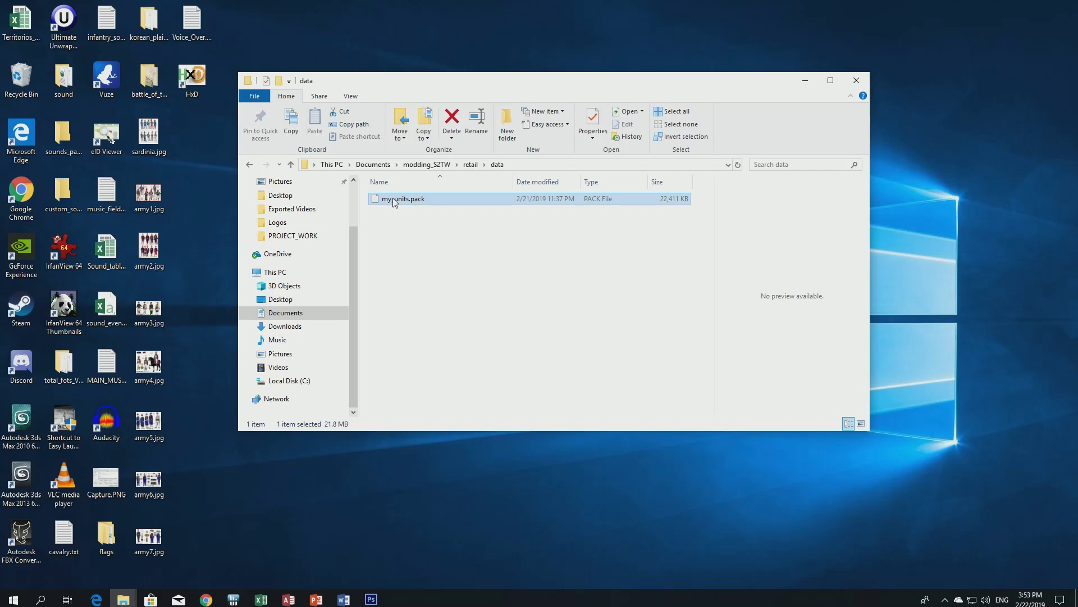
key(Delete)
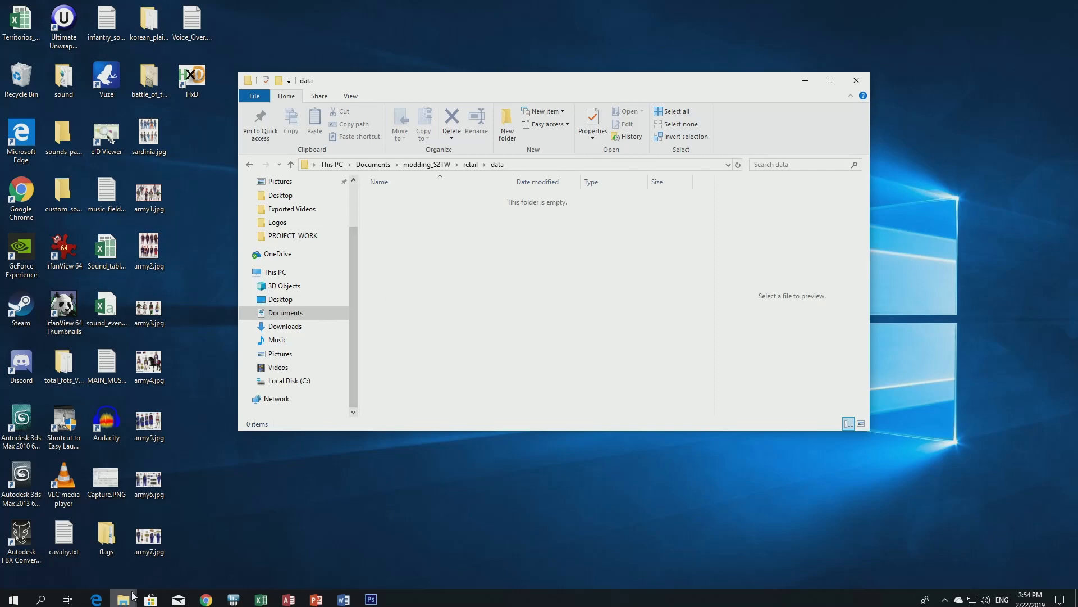
Locate my_units.pack in the Total War SHOGUN 2 data folder, leaving that window minimized.
mouse_move(133, 595)
click(184, 542)
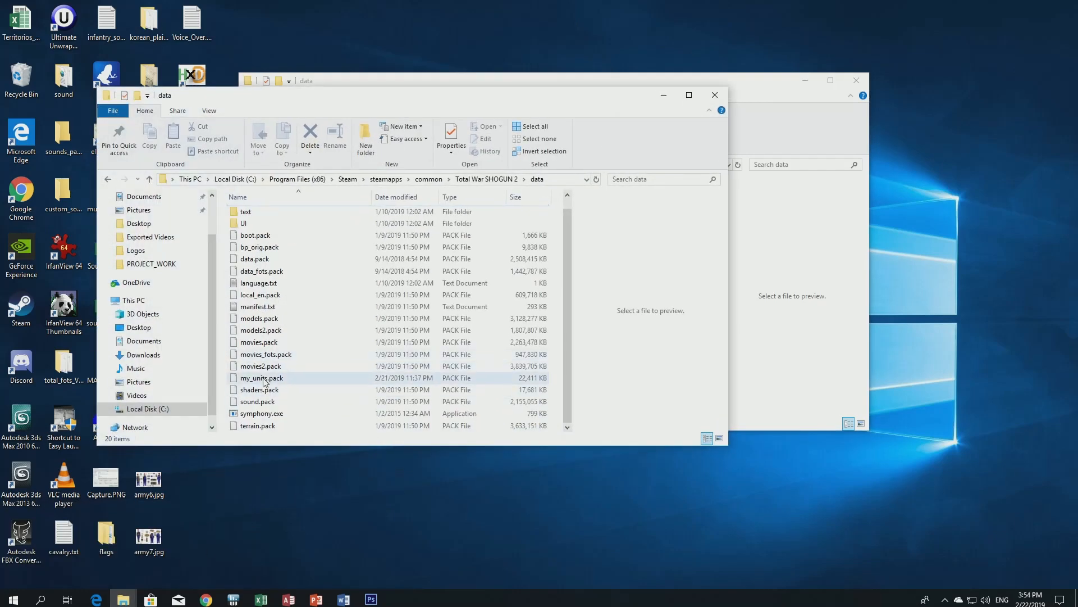
click(264, 379)
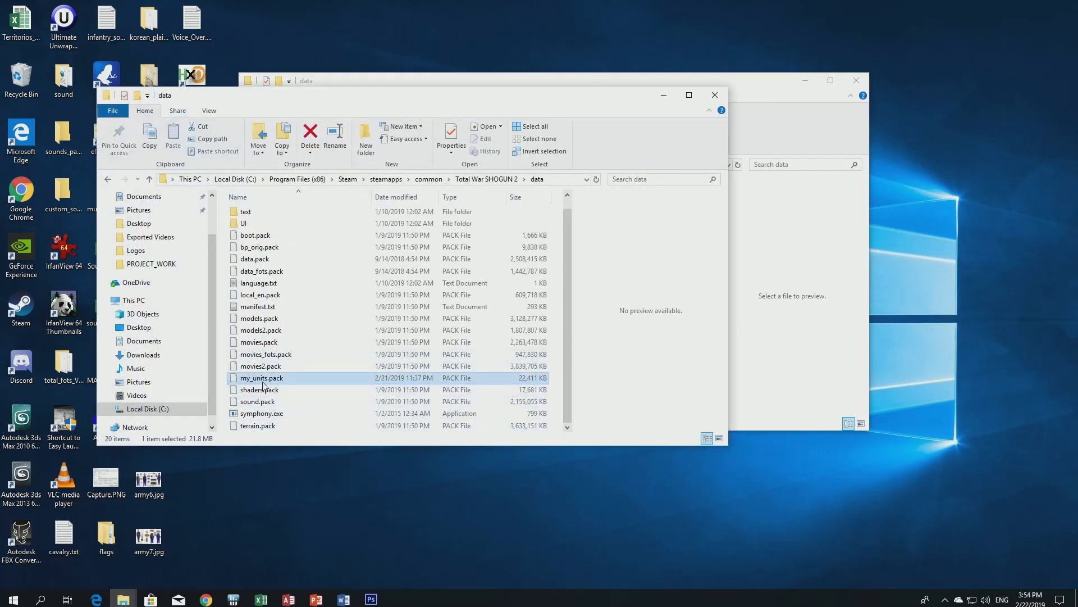
click(664, 95)
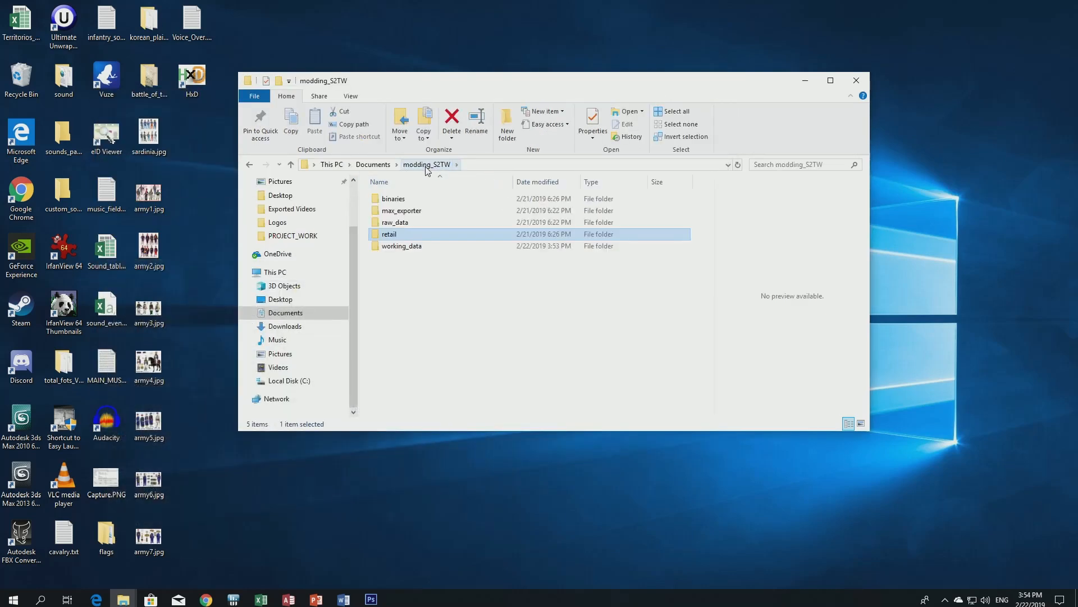
Launch TWeak.Release.exe from the binaries folder of modding_S2TW.
double_click(400, 200)
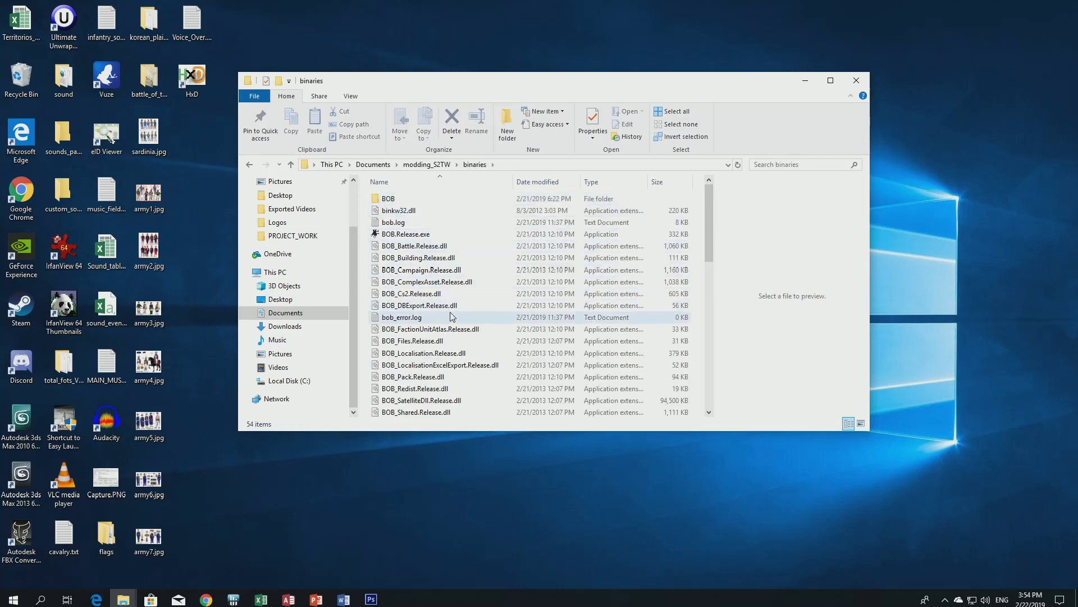
scroll(453, 322, down, 7)
scroll(453, 323, down, 4)
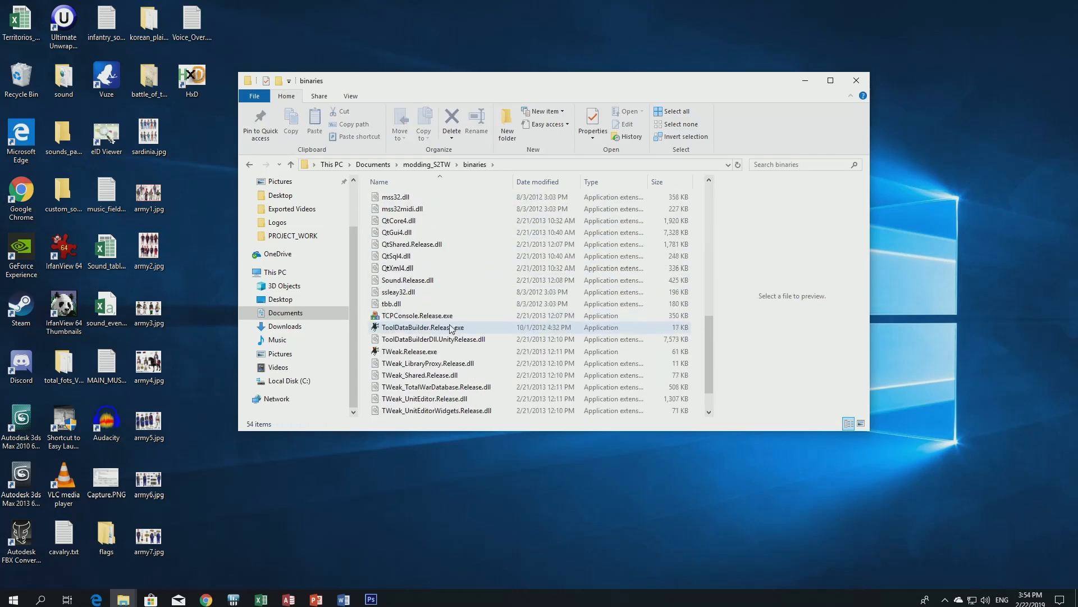
double_click(419, 352)
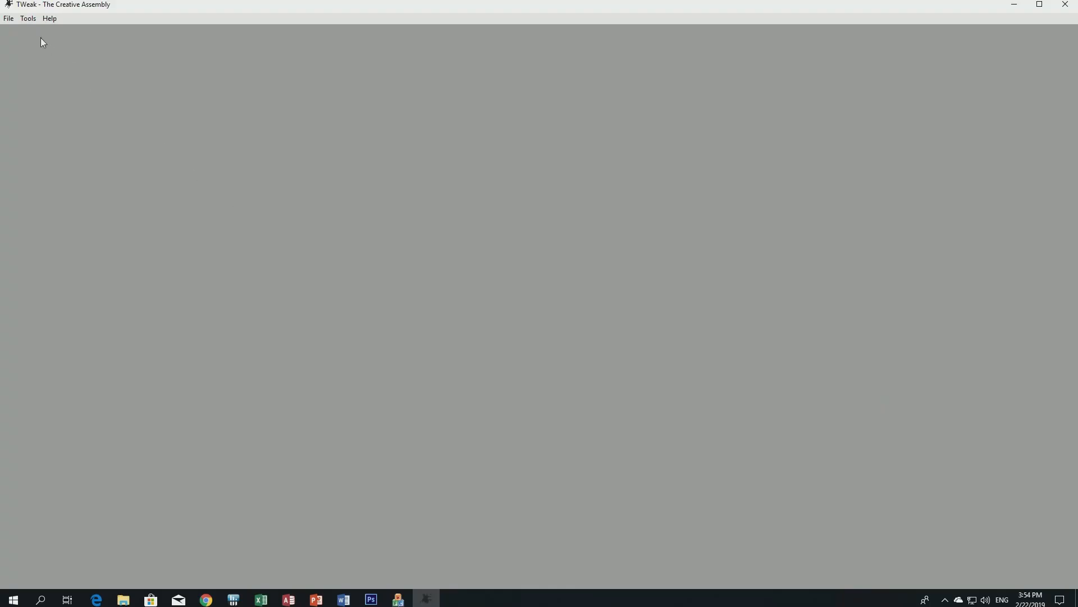
Start the DAVE database visual editor and connect it to the raw_data/db database.
click(31, 22)
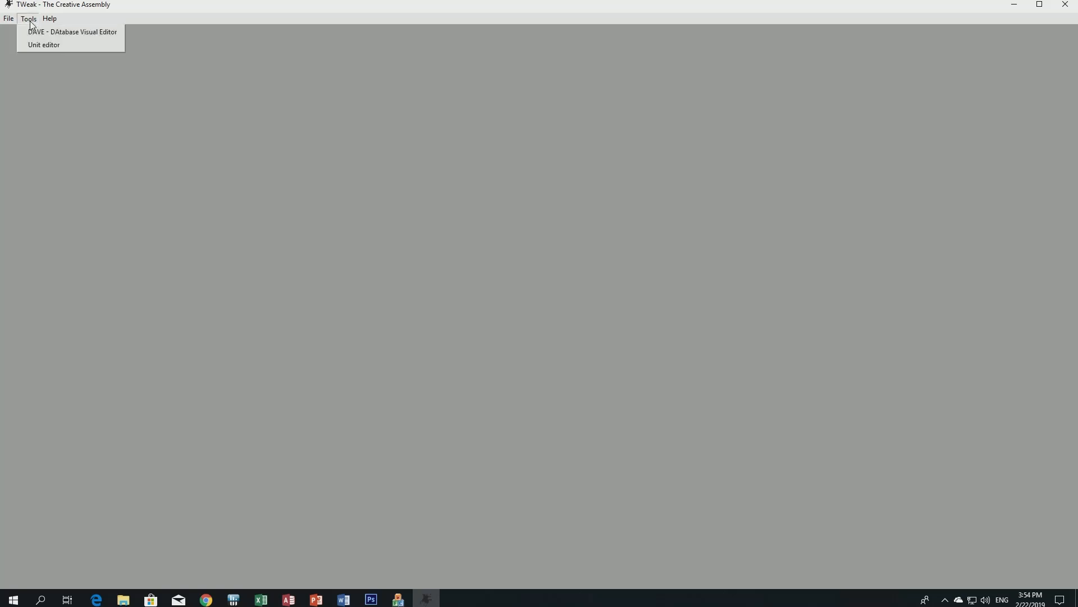
click(60, 32)
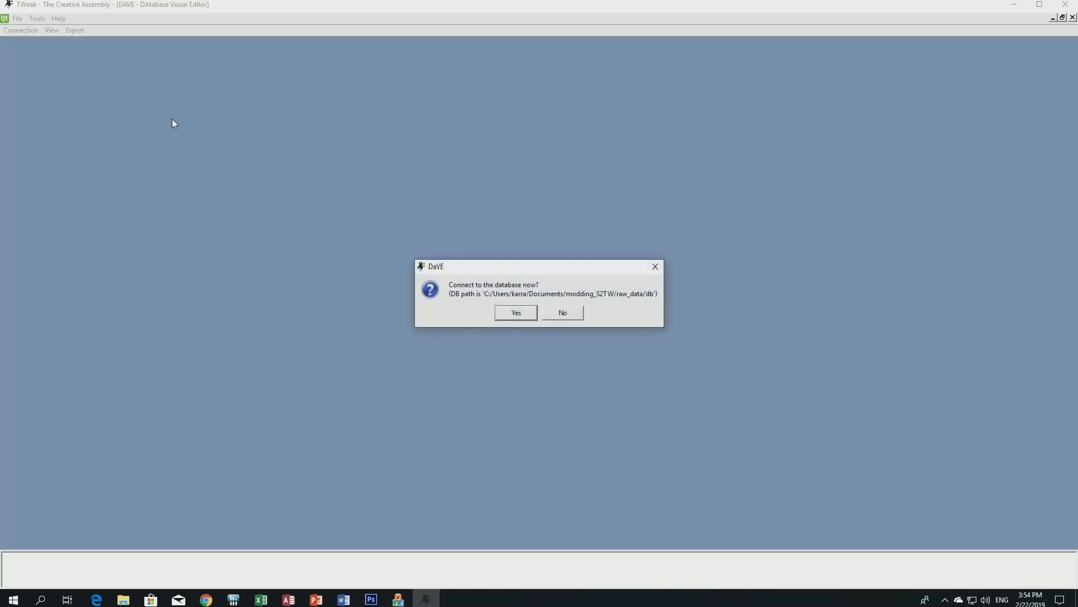
click(511, 313)
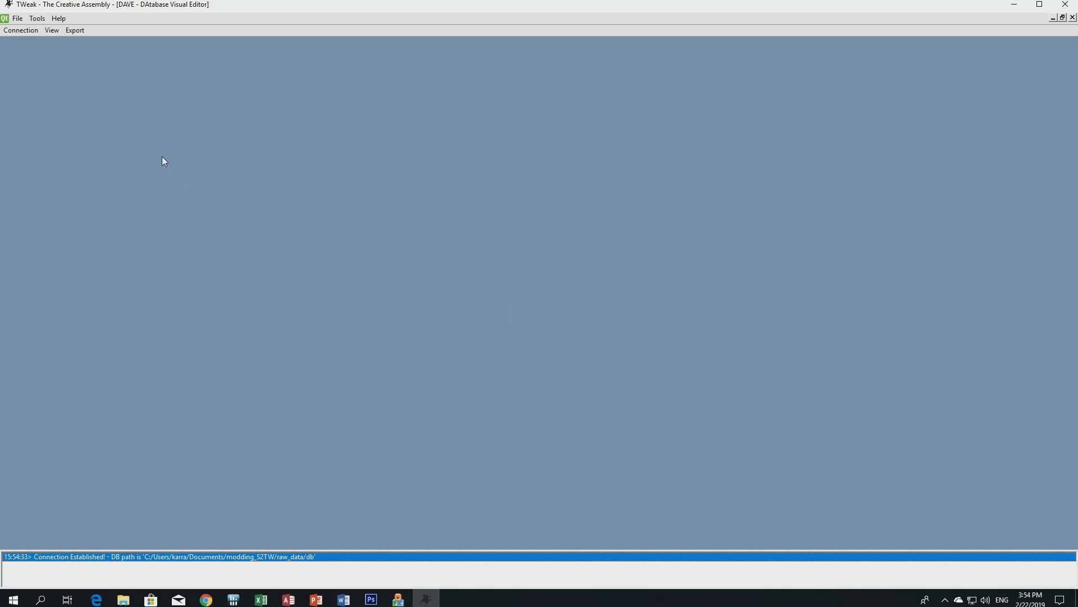
Open the uniform_to_faction_colours table from the Table Launcher and maximize its data editor.
click(52, 30)
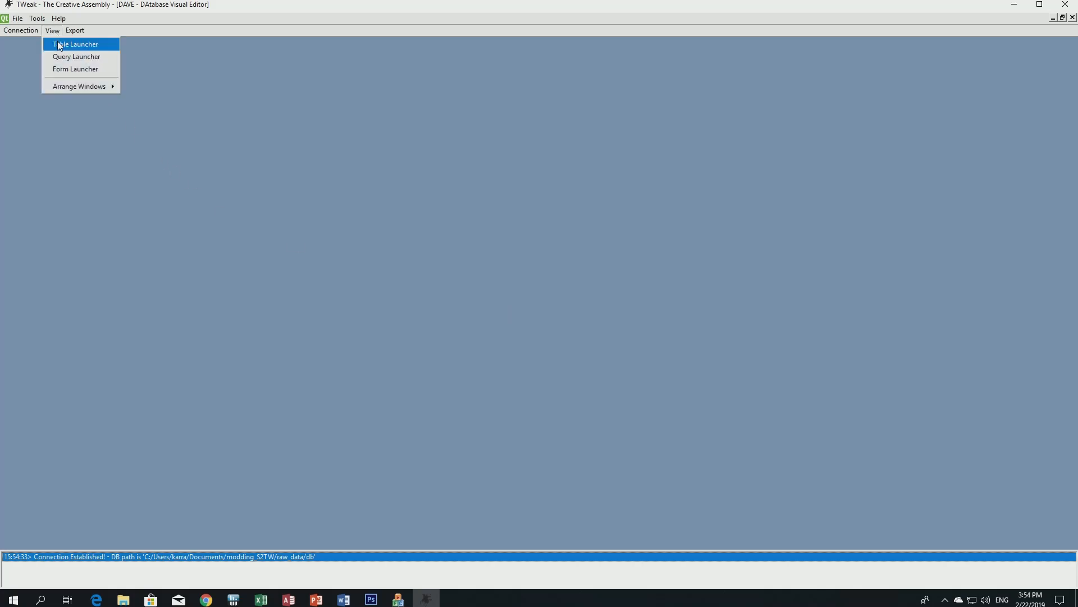
click(58, 45)
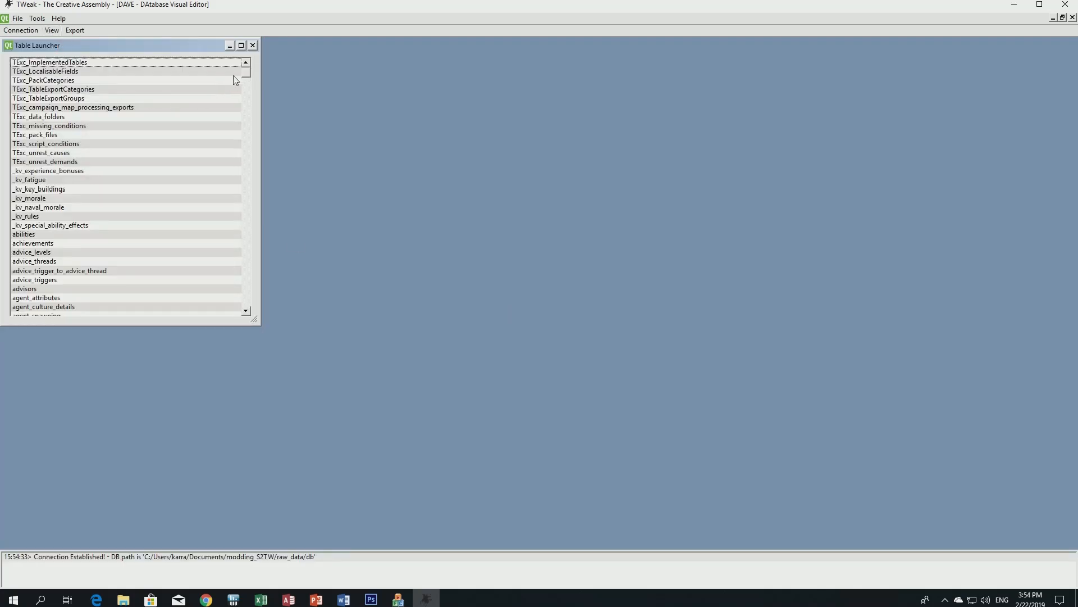
drag(248, 78, 245, 285)
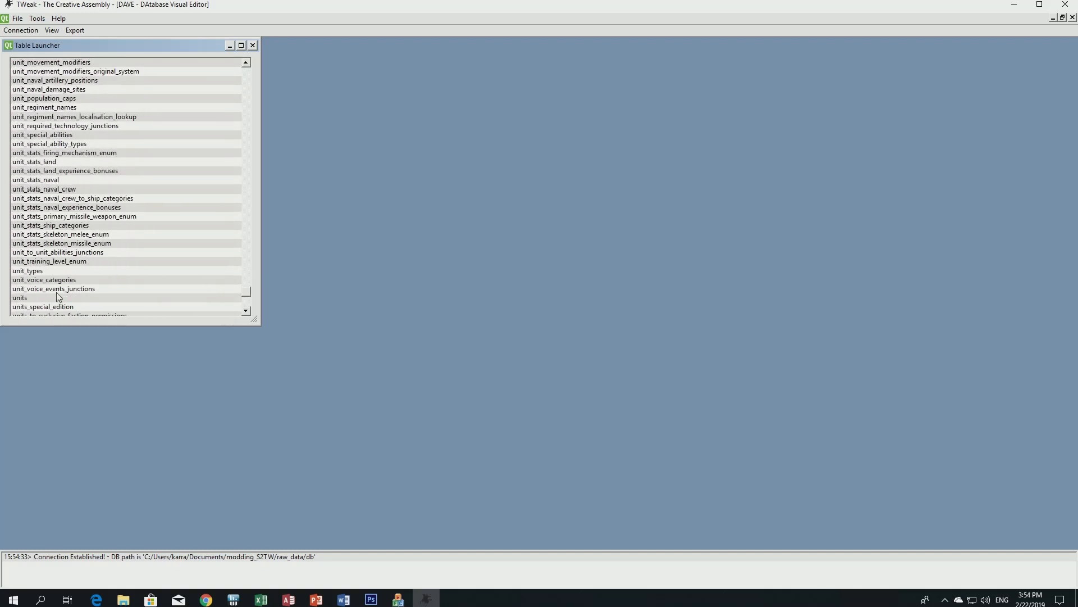
scroll(58, 292, up, 3)
scroll(58, 292, up, 7)
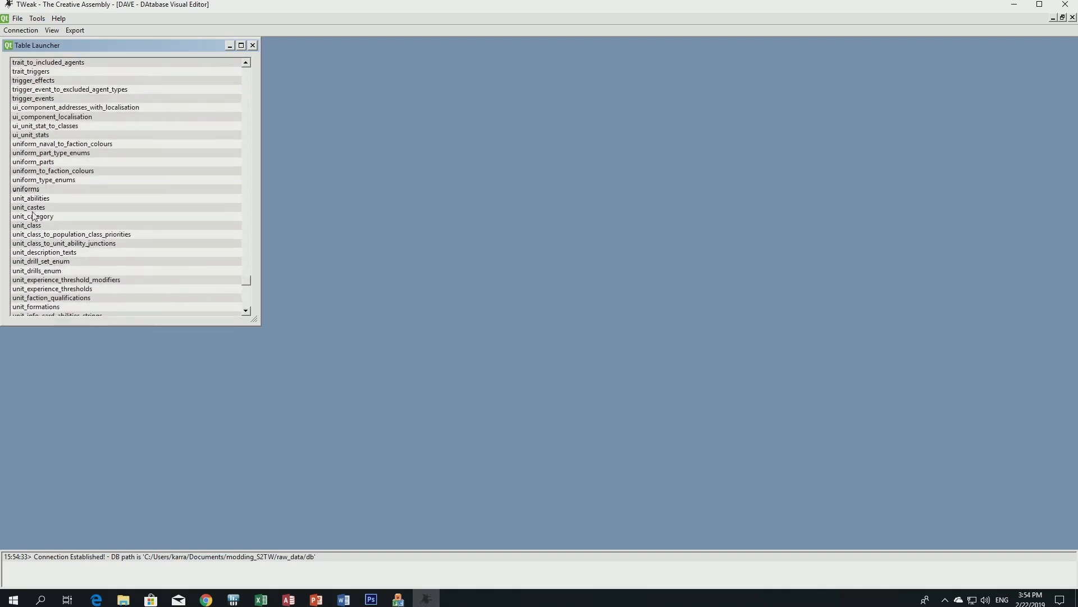
click(29, 191)
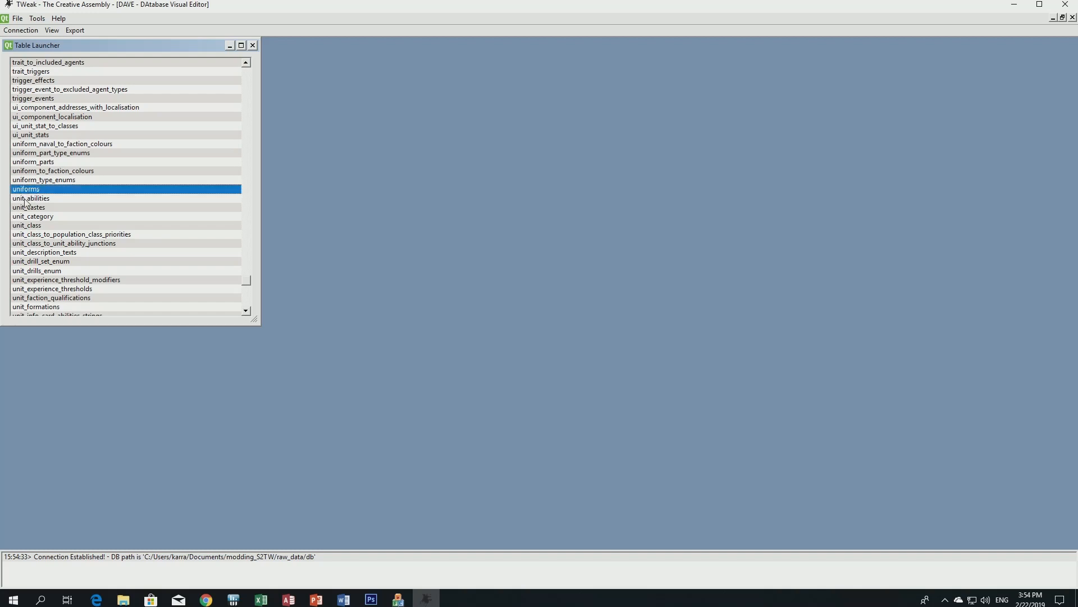
click(38, 172)
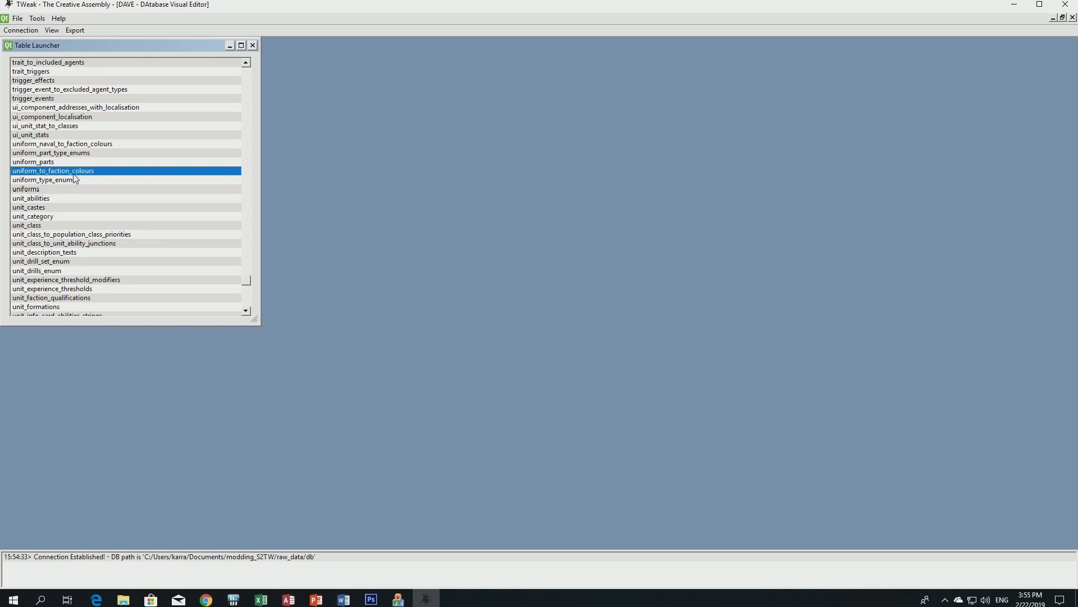
double_click(75, 171)
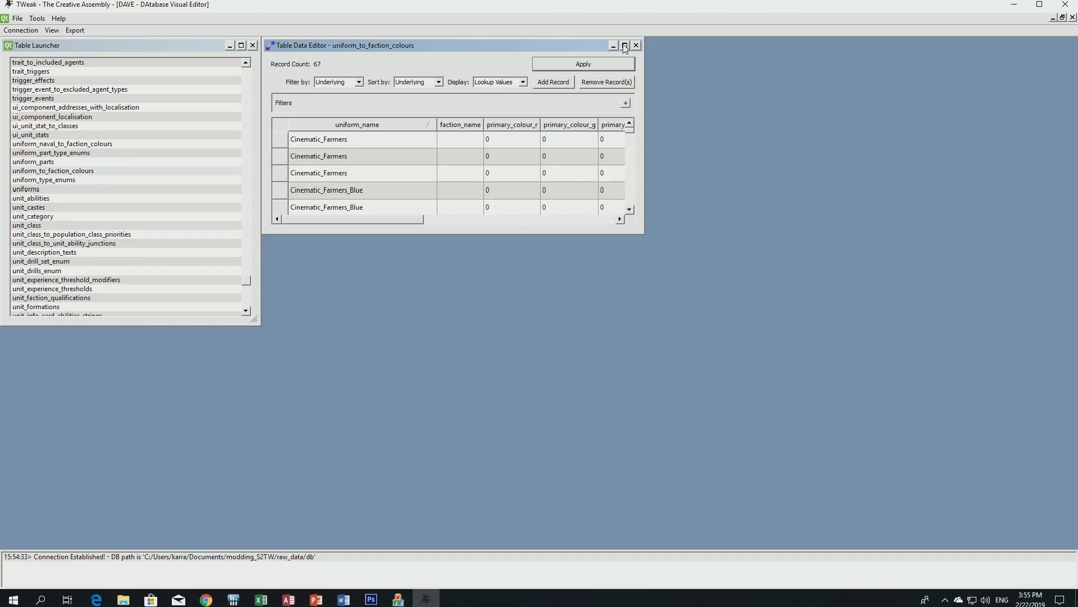
click(623, 45)
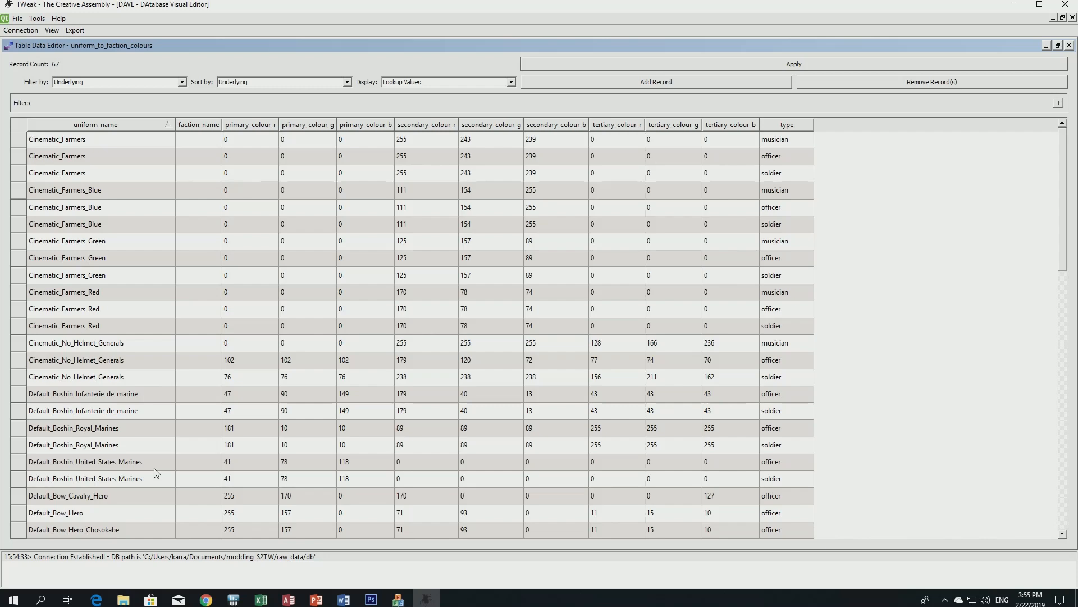
Switch to Microsoft Edge and search Google for "rgb color picker".
click(97, 599)
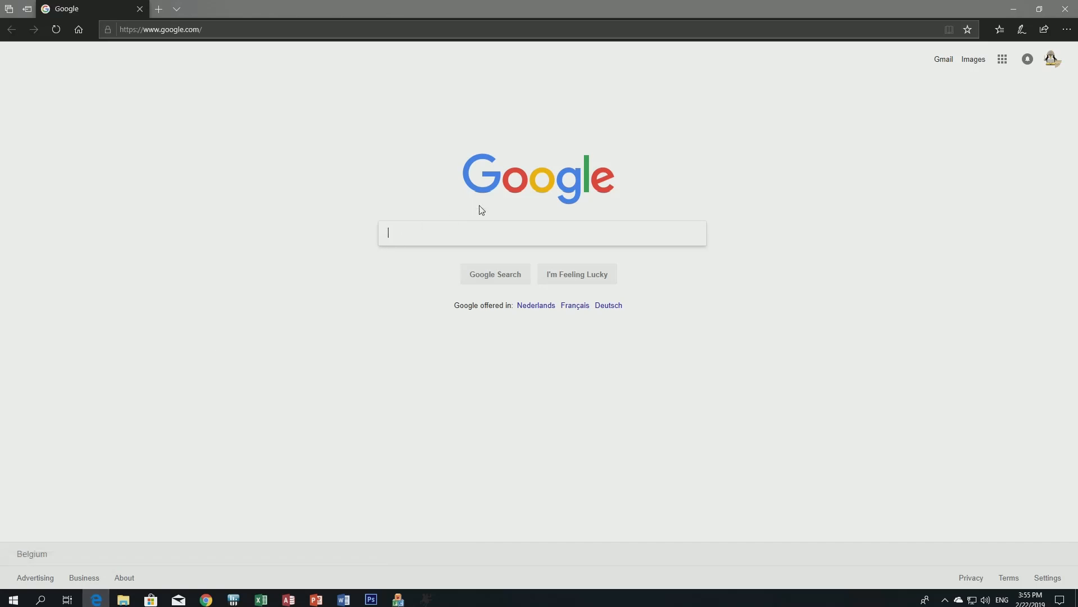
click(434, 237)
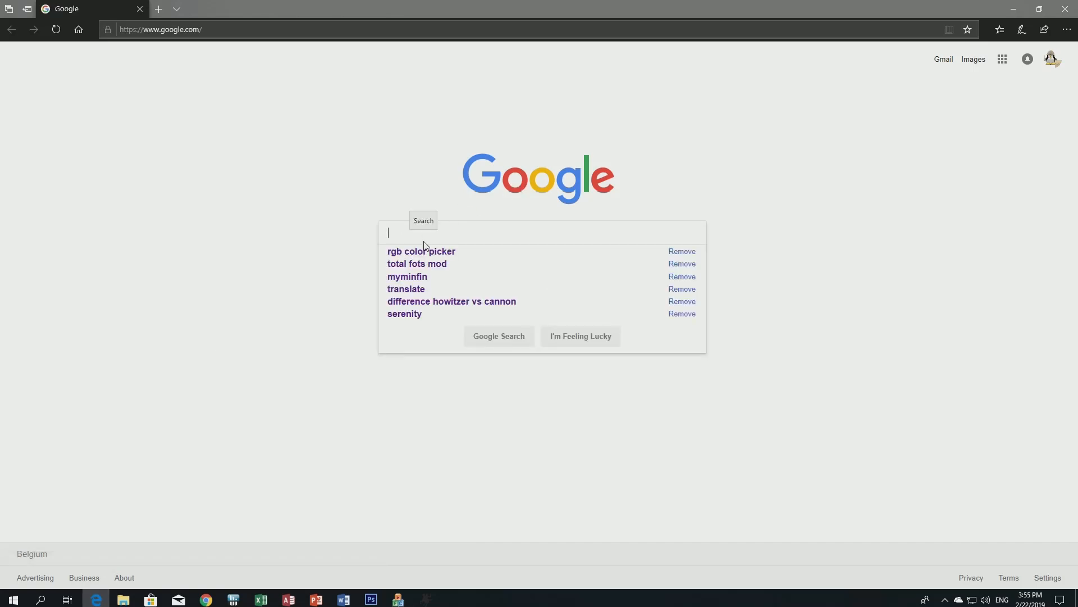
click(413, 252)
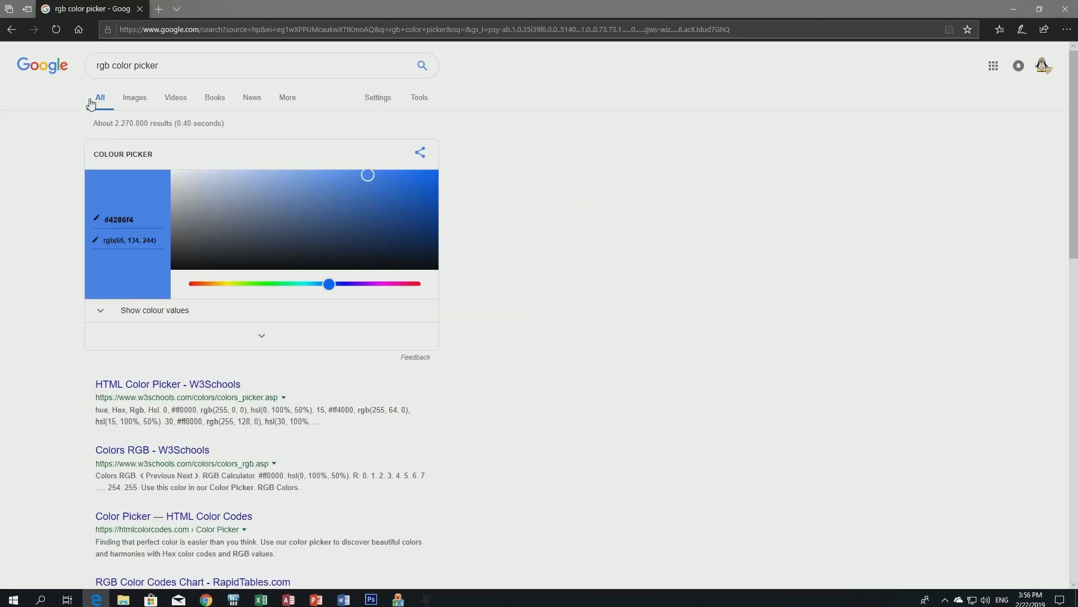
Try several blue shades in the colour picker, then shift the hue to a green of rgb(73, 163, 65).
mouse_move(329, 284)
mouse_down()
mouse_move(315, 286)
mouse_move(325, 285)
mouse_up()
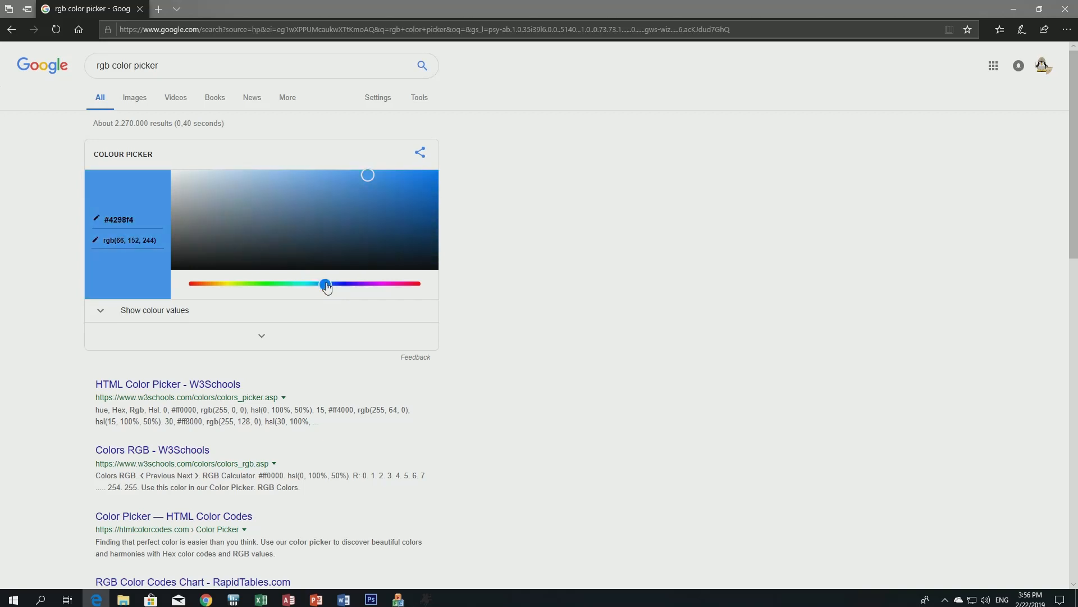
drag(358, 181, 318, 204)
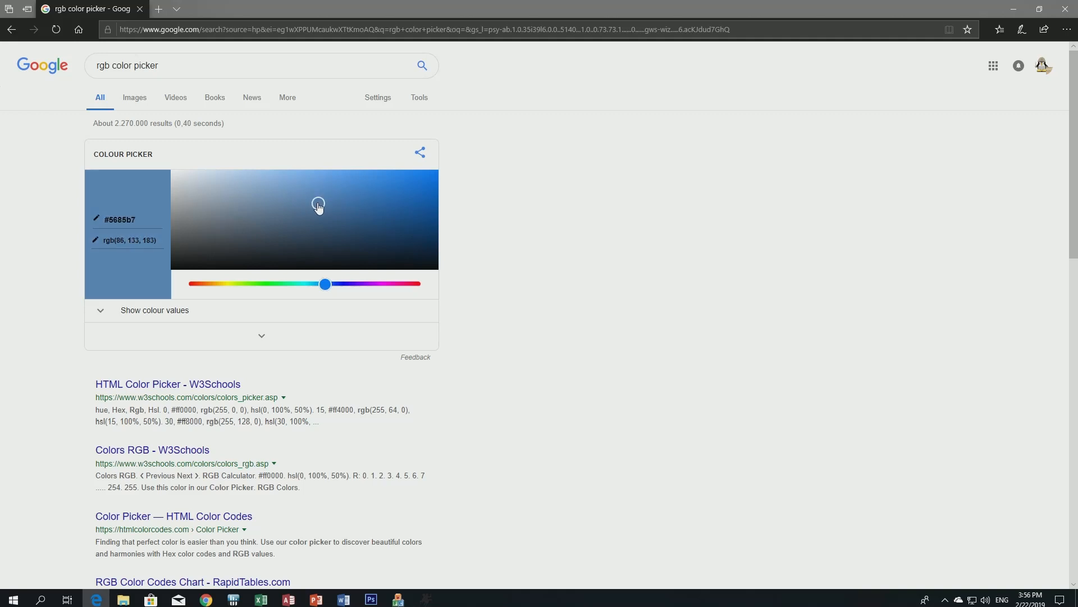
drag(319, 203, 333, 207)
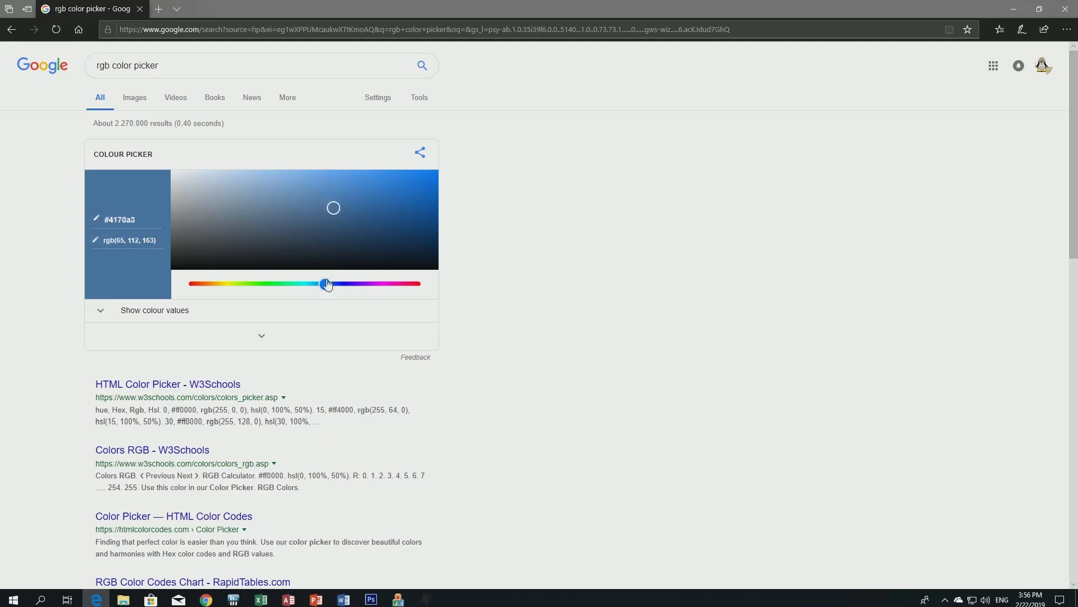
drag(326, 284, 262, 285)
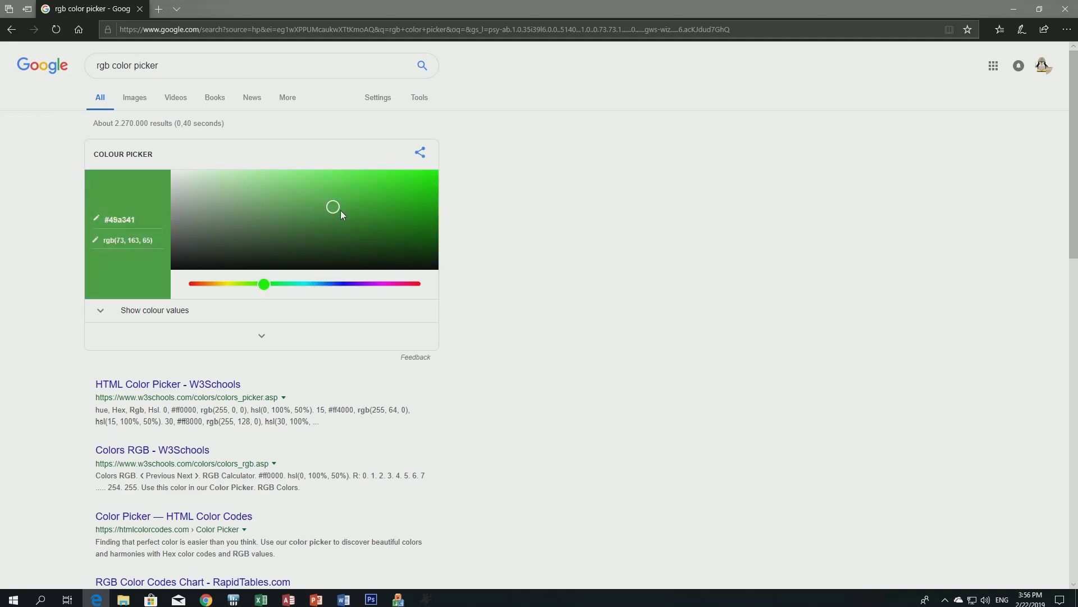
Lighten the green in the colour picker to rgb(105, 191, 97).
drag(337, 209, 303, 199)
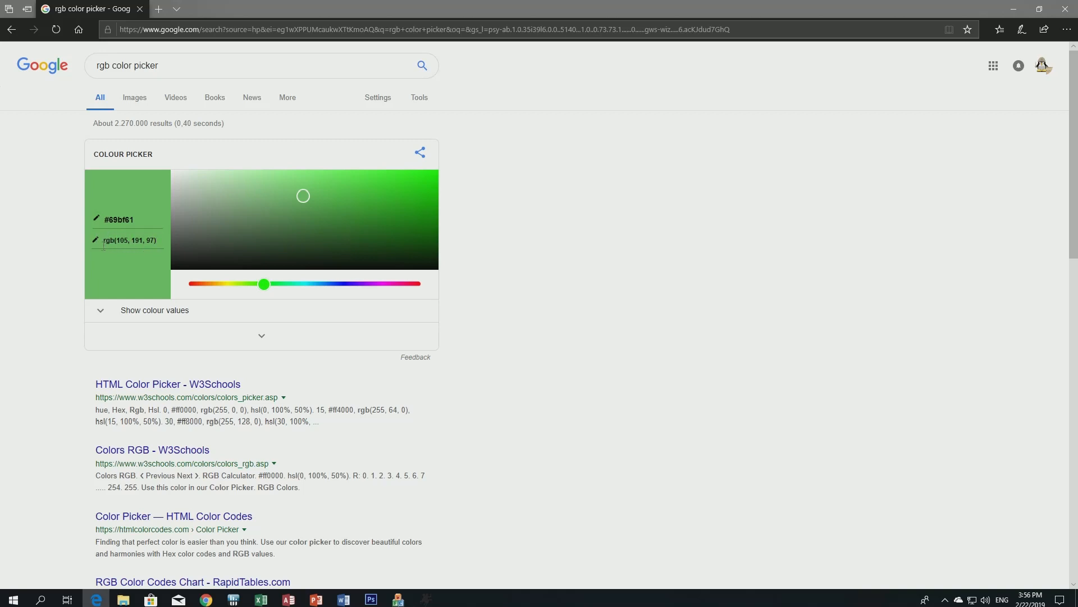
Switch to DAVE and select the officer record of Default_Boshin_United_States_Marines in the uniform_to_faction_colours table.
click(427, 600)
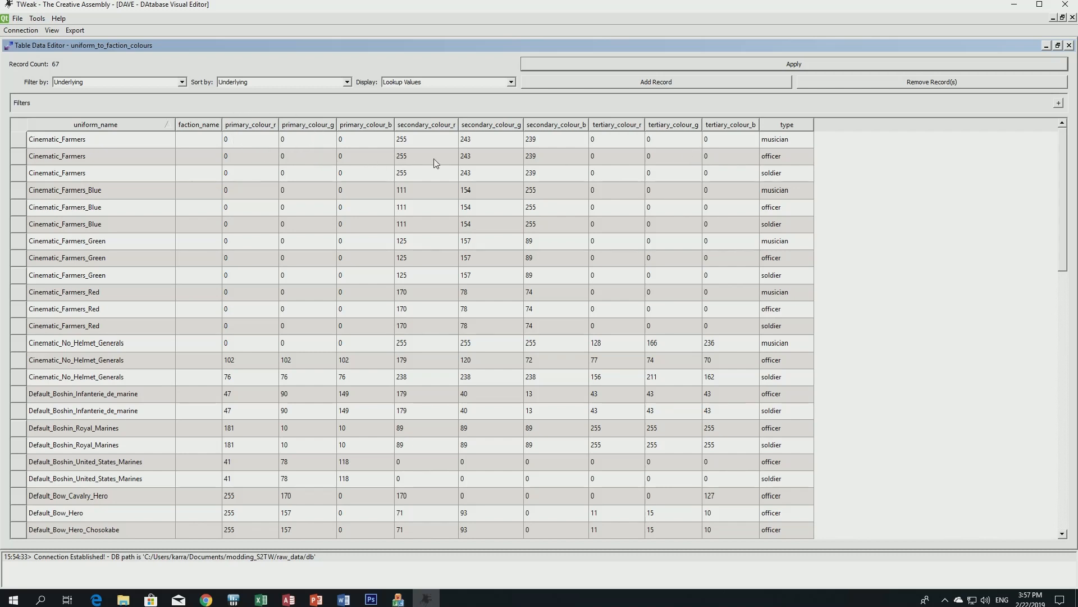
scroll(346, 291, down, 13)
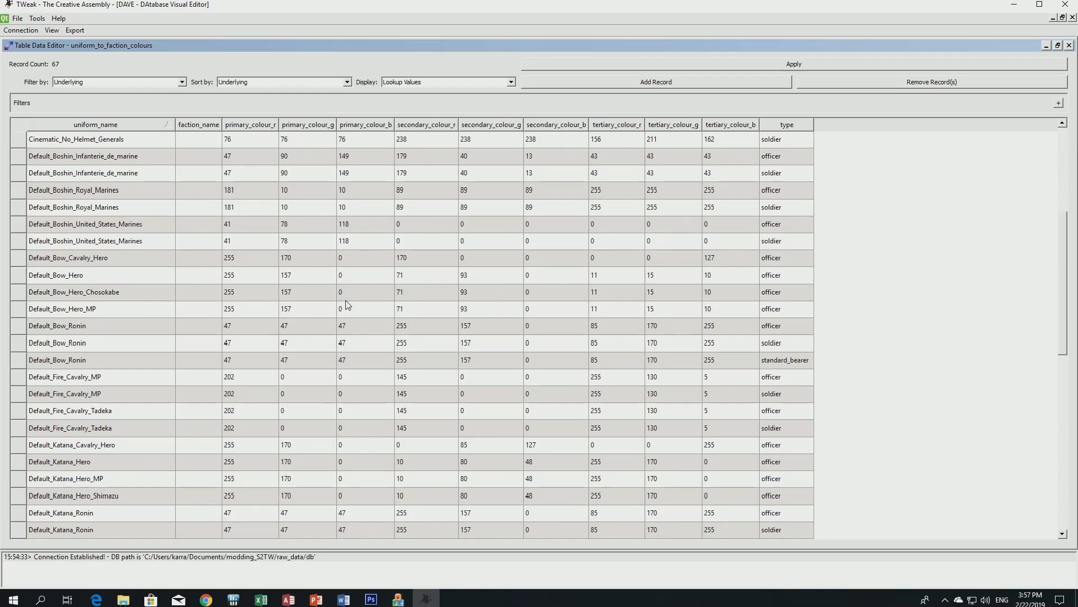
scroll(240, 386, up, 9)
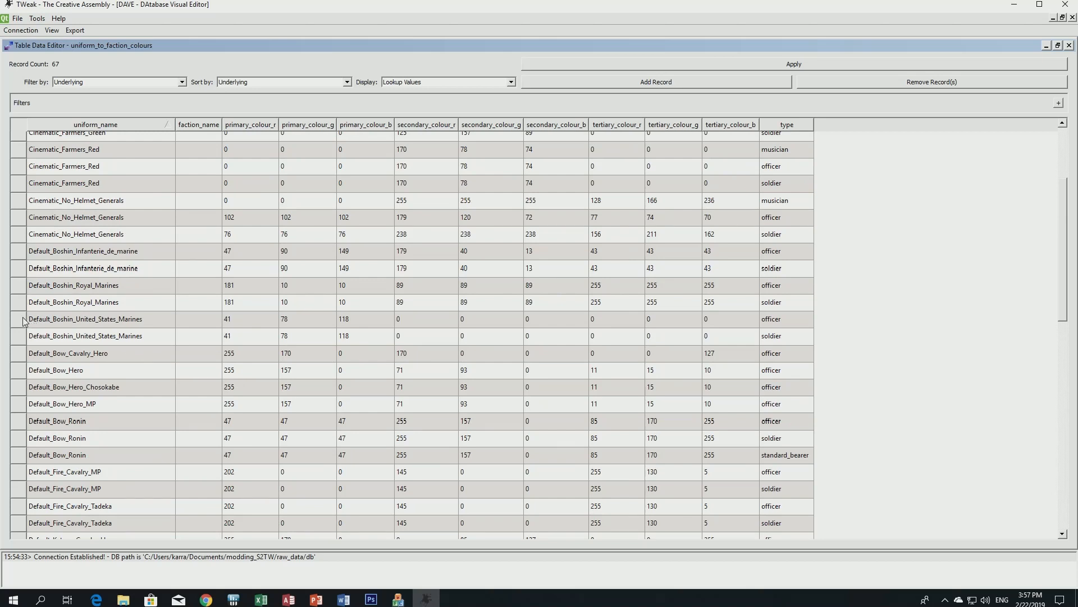
click(64, 323)
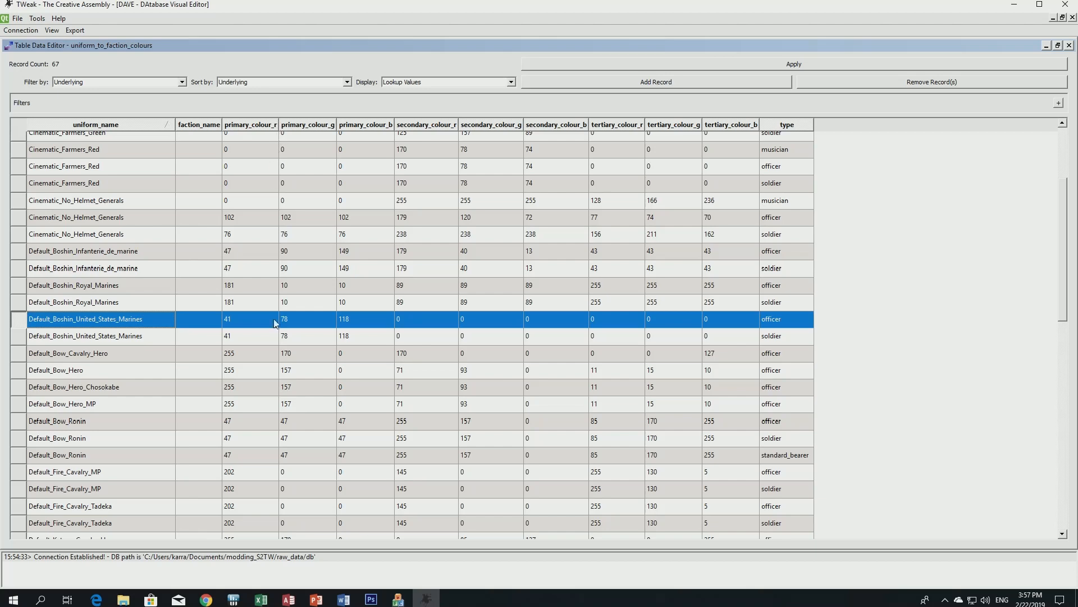
Switch to Microsoft Edge, expand the colour picker's colour values, and shift the colour to a blue of rgb(84, 104, 163).
click(96, 599)
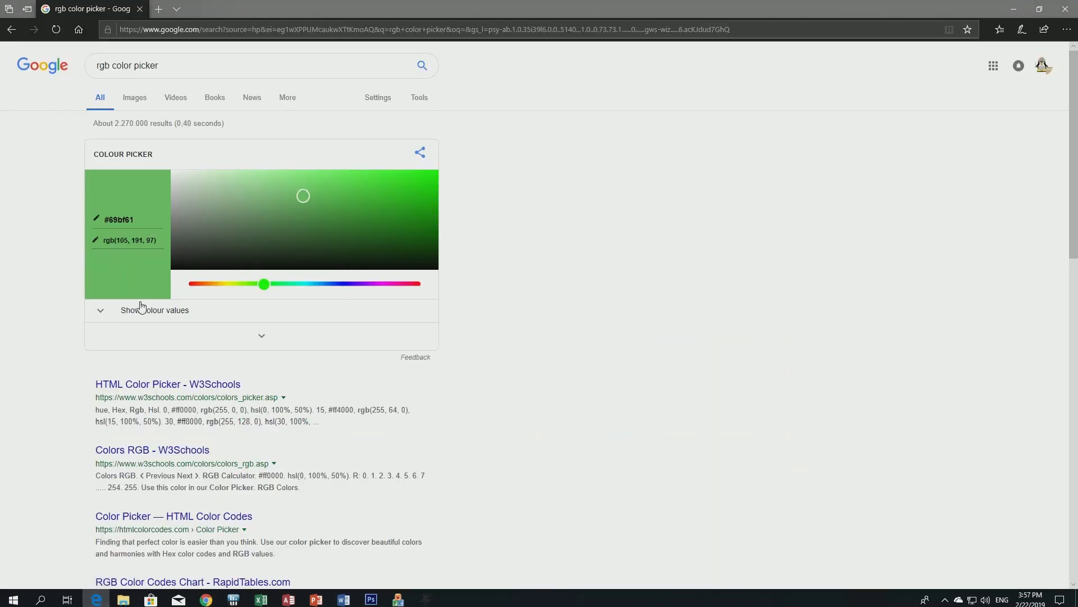
click(256, 340)
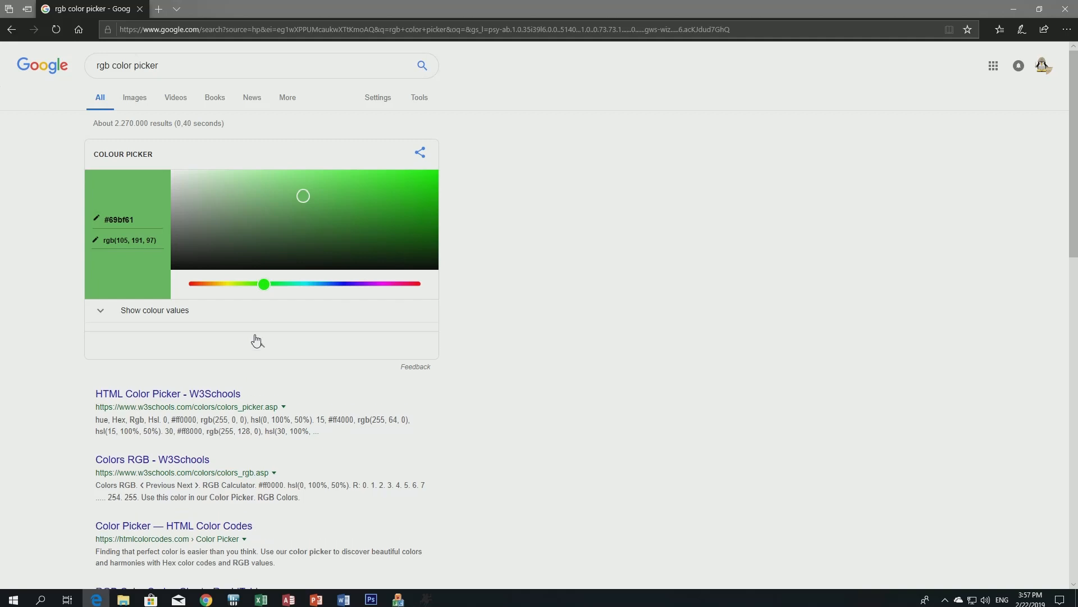
click(104, 310)
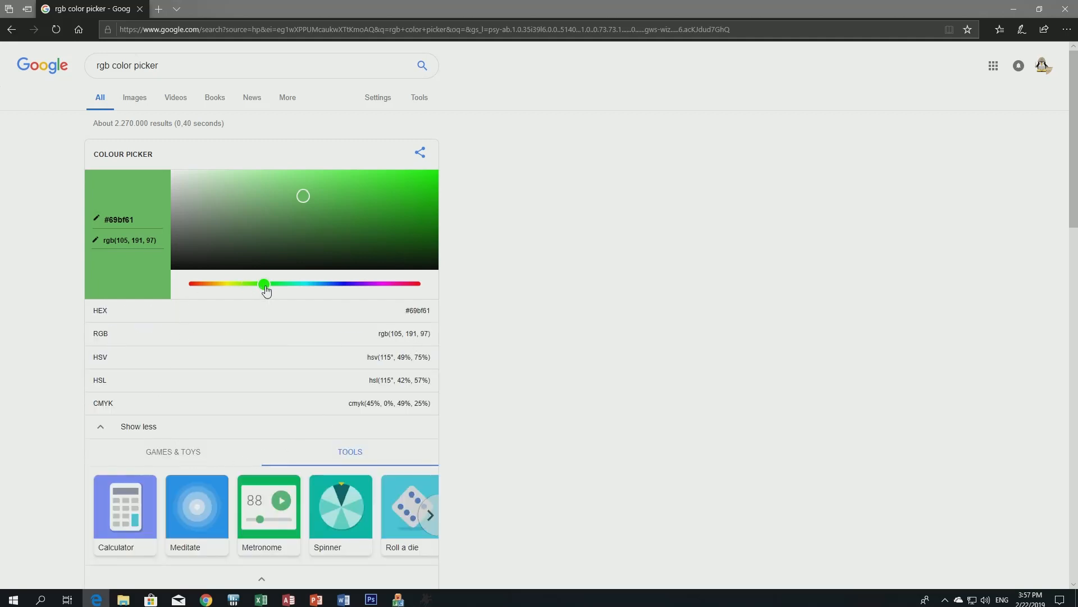
drag(265, 285, 274, 285)
click(302, 202)
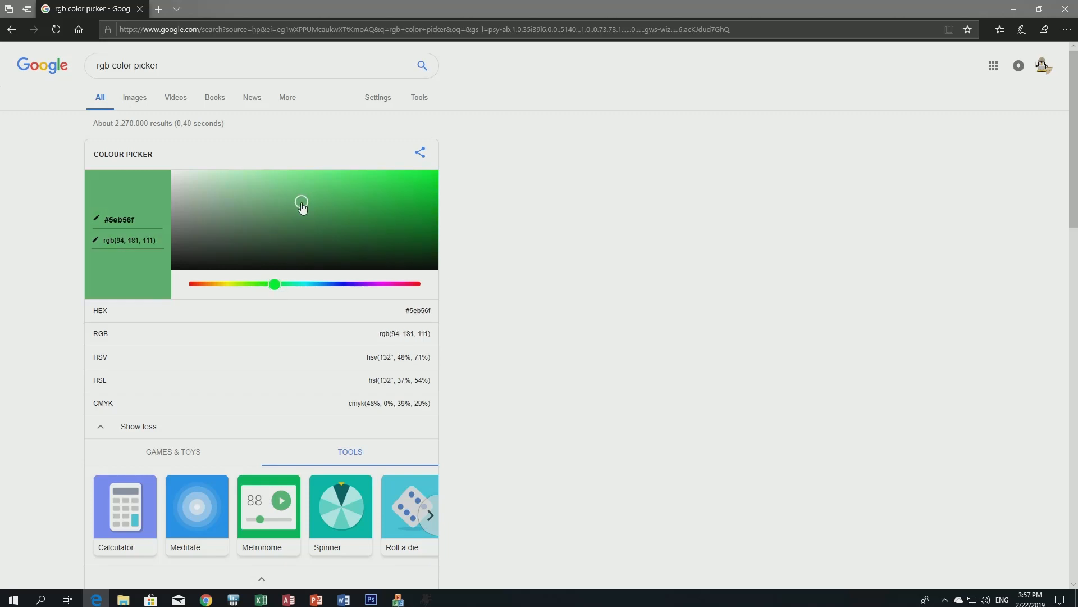
click(302, 206)
drag(274, 285, 335, 285)
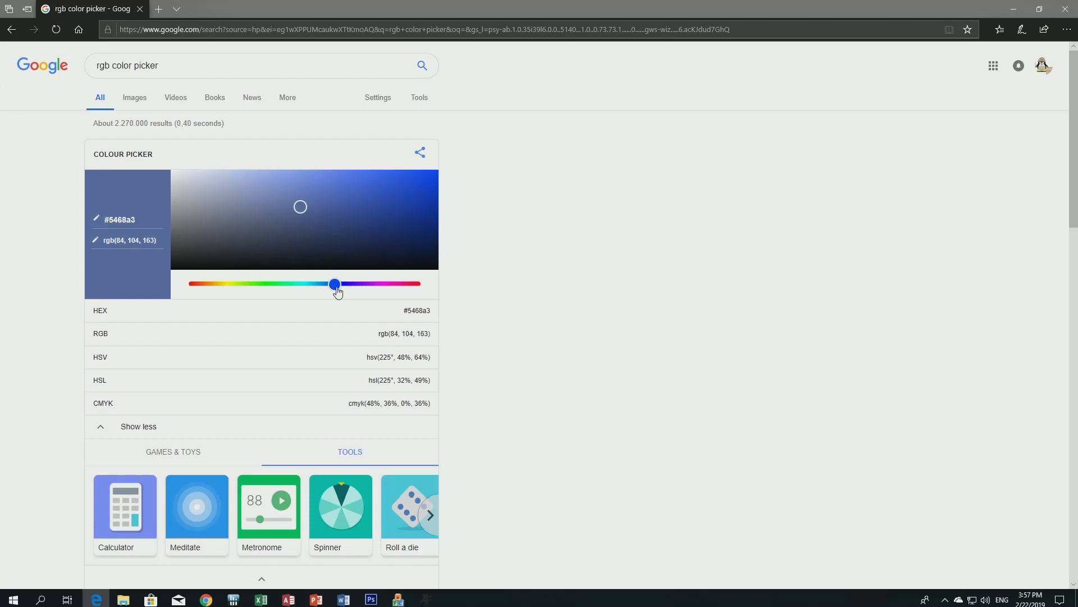
Look through the search results and open the "HTML Color Picker - W3Schools" page.
scroll(417, 356, down, 7)
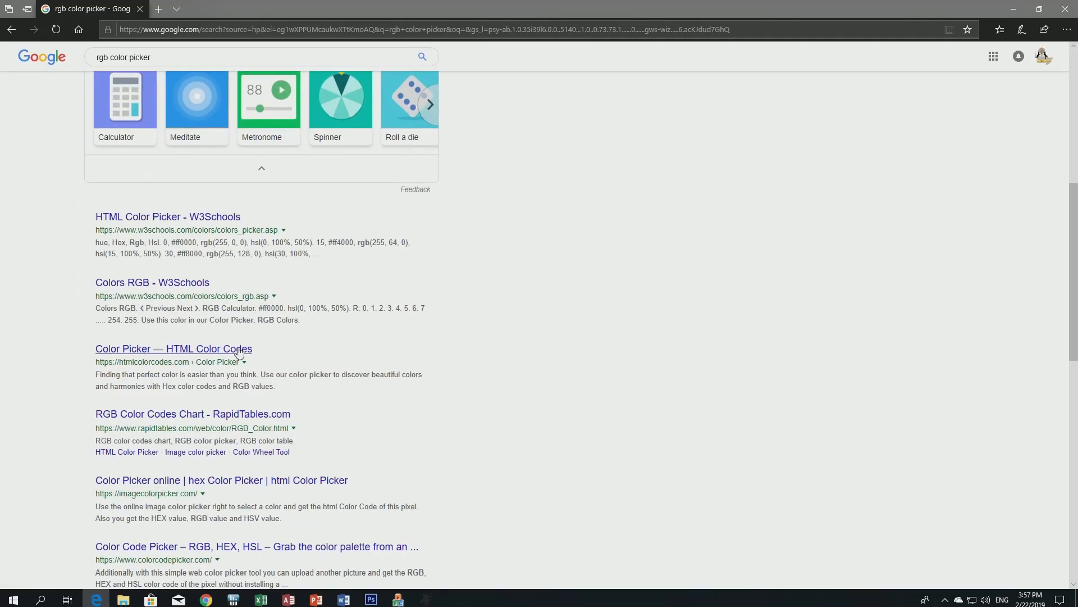
scroll(315, 328, up, 7)
scroll(437, 360, down, 5)
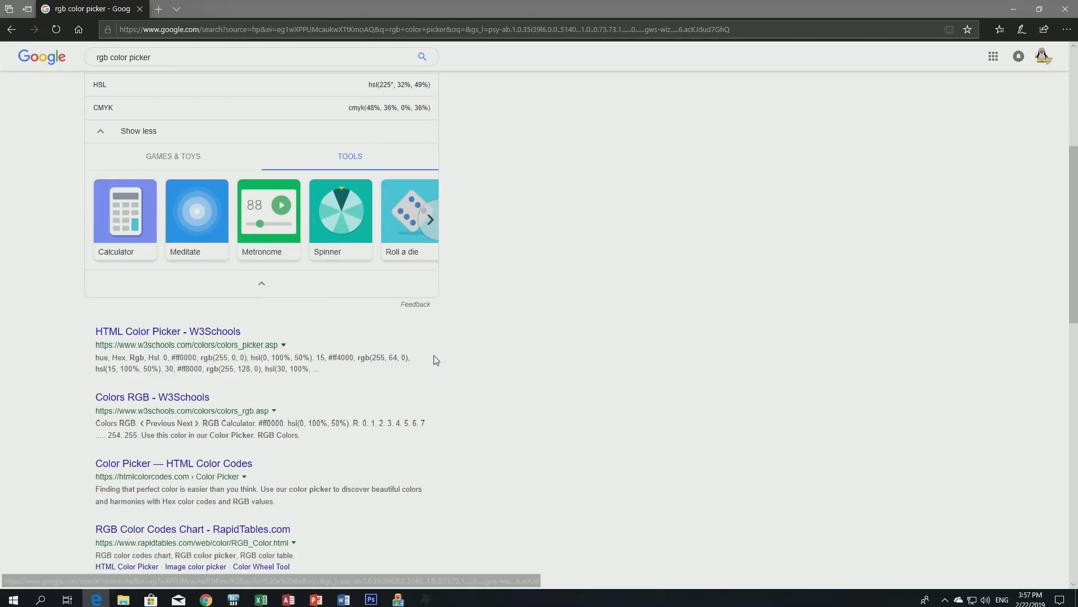
scroll(435, 363, down, 8)
scroll(421, 372, up, 3)
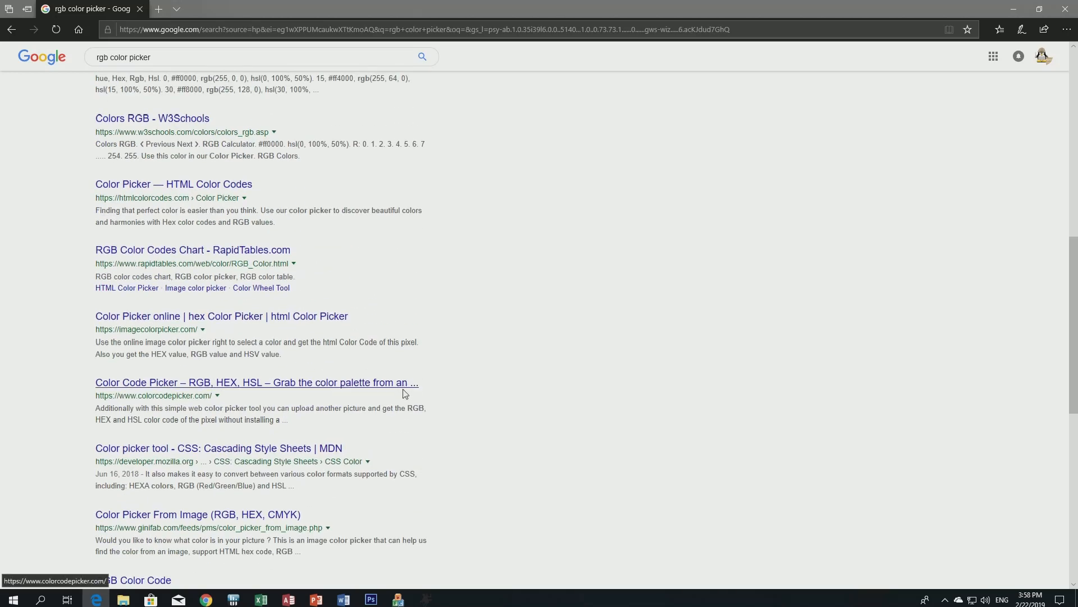
scroll(345, 450, up, 10)
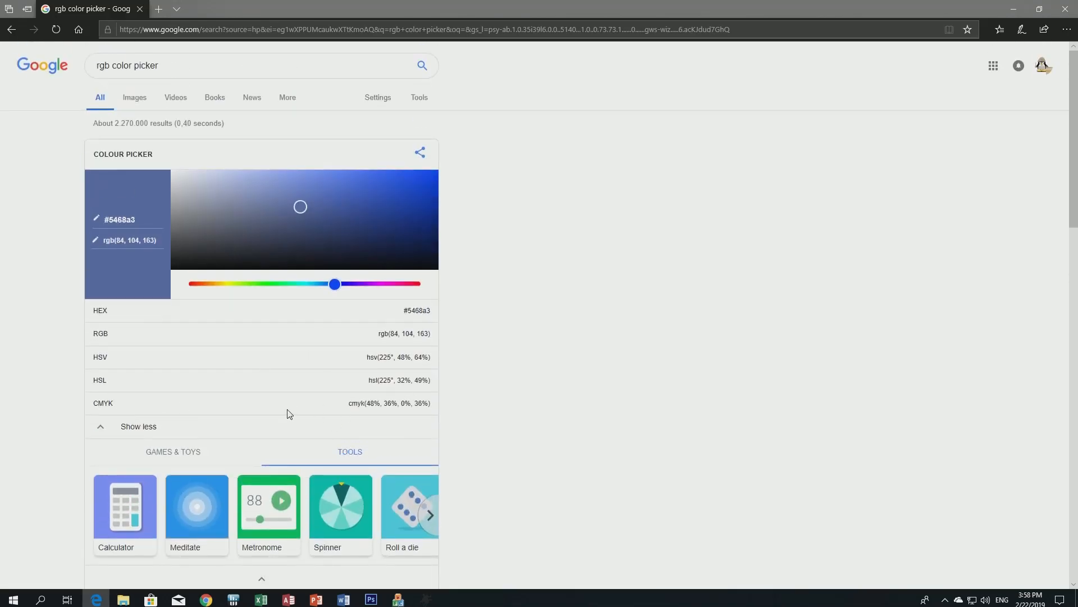
scroll(289, 414, down, 7)
click(196, 224)
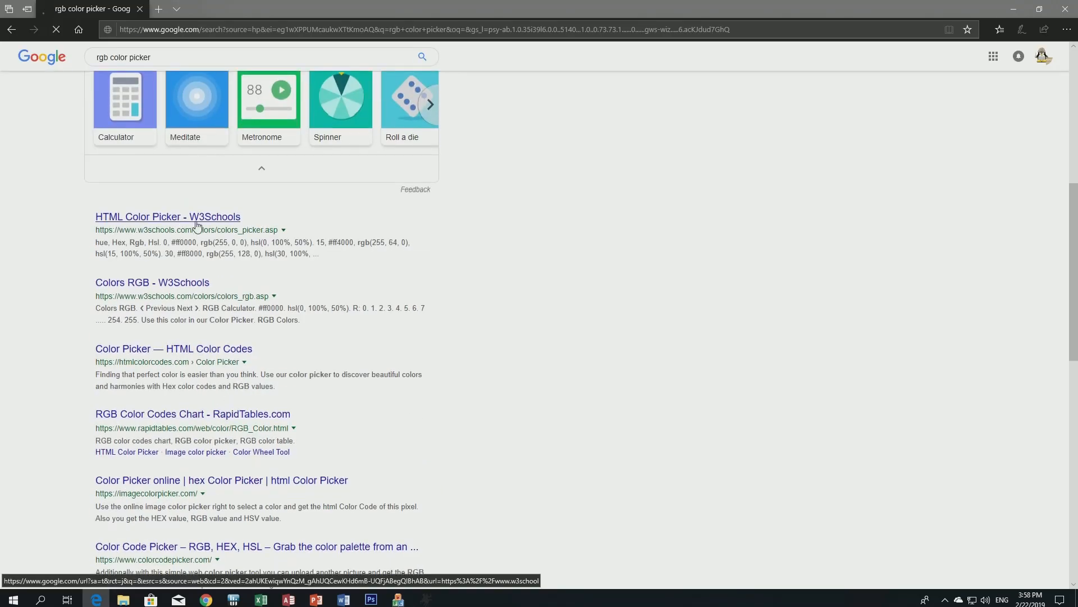
Look over the HTML Color Picker page and submit 41 as the entered colour value.
scroll(348, 387, down, 3)
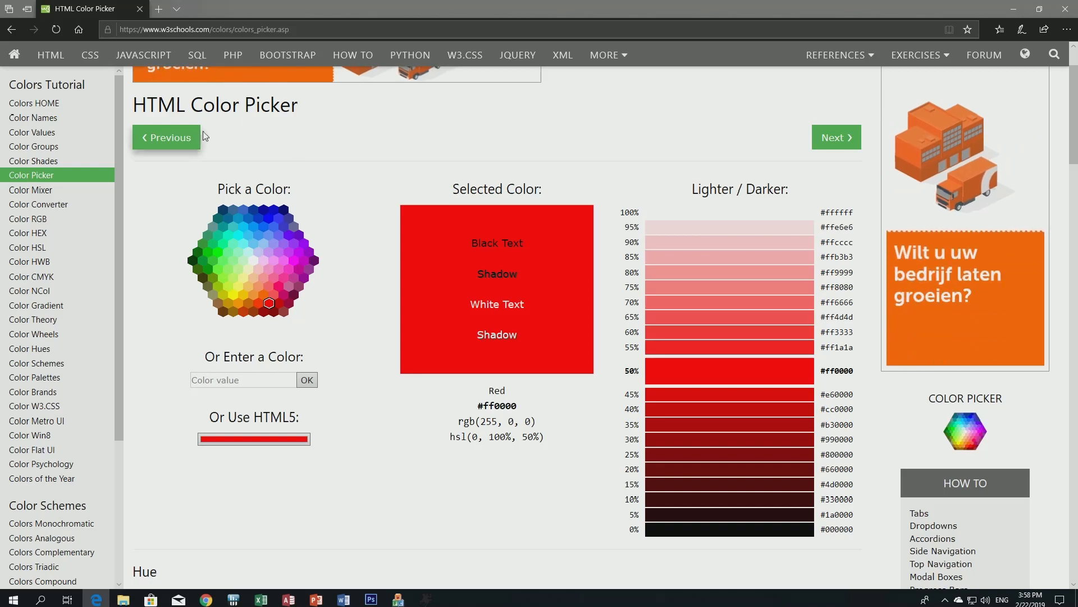
scroll(336, 282, down, 3)
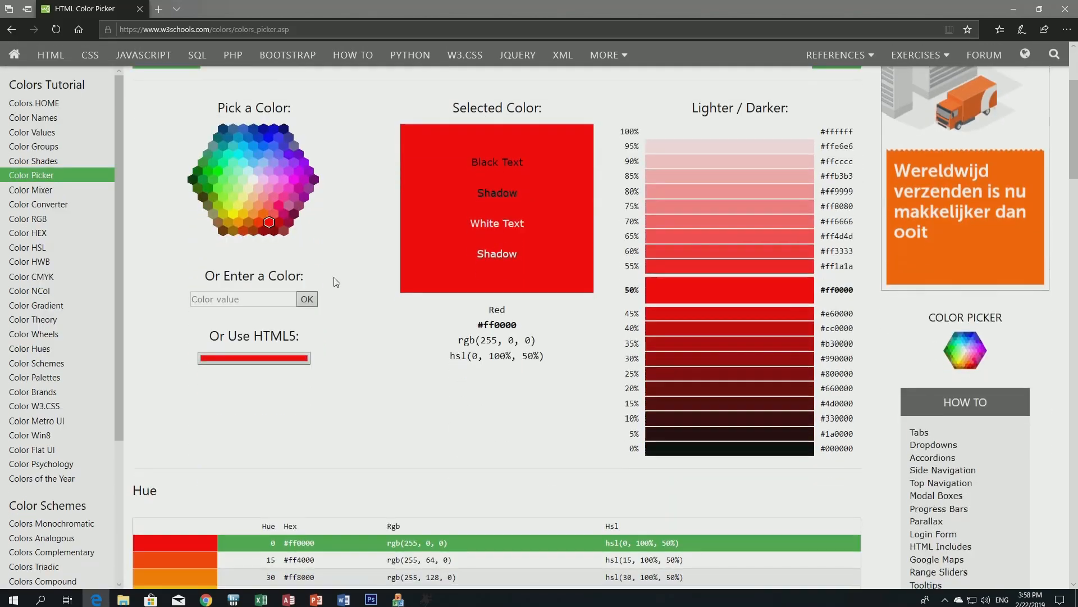
scroll(337, 303, down, 2)
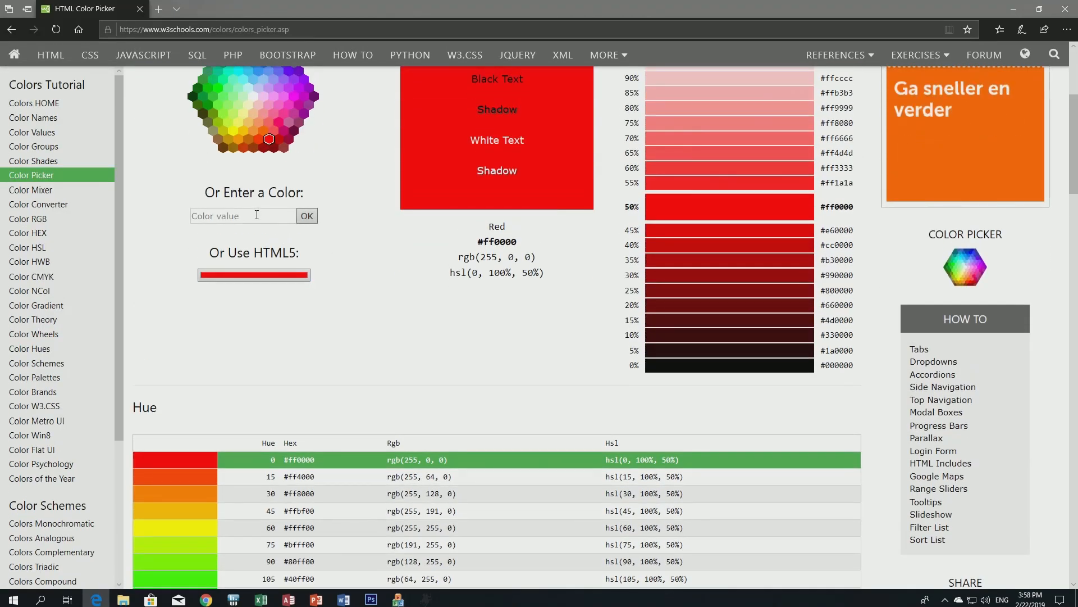
scroll(280, 219, up, 2)
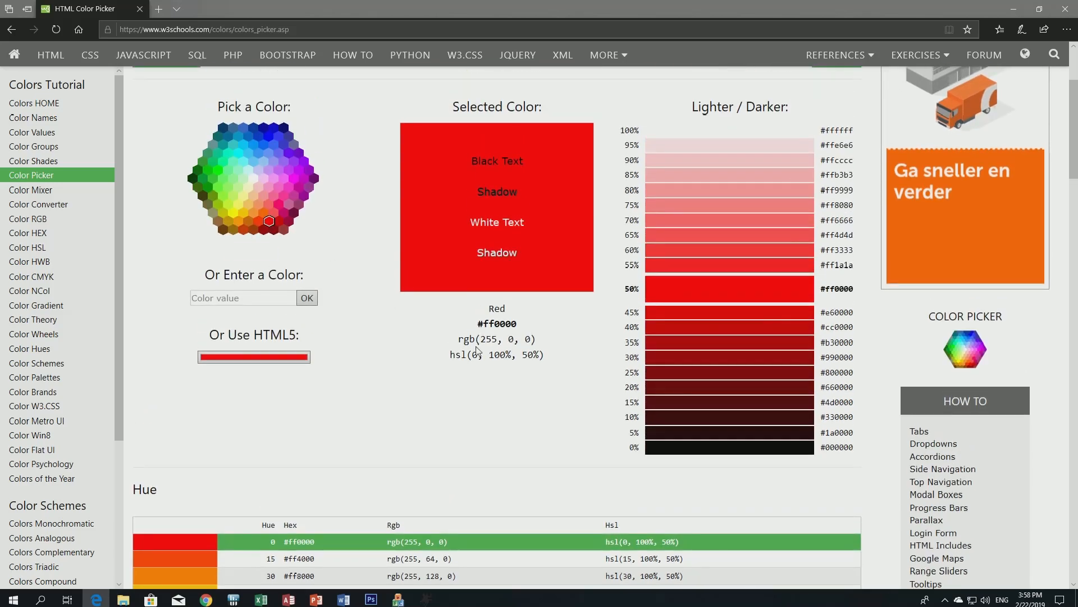
scroll(303, 359, down, 5)
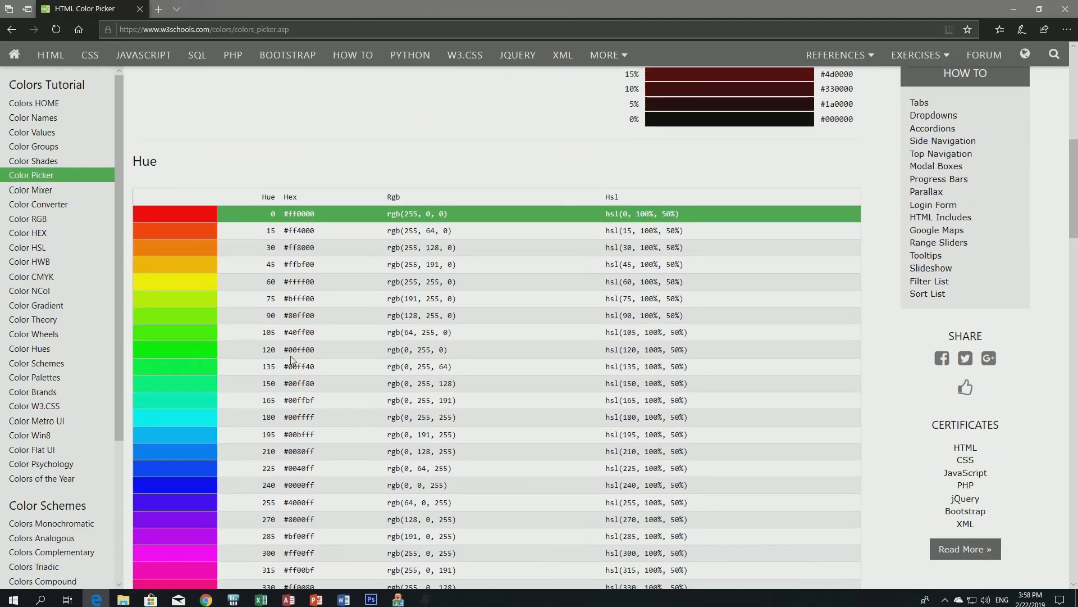
scroll(293, 356, up, 6)
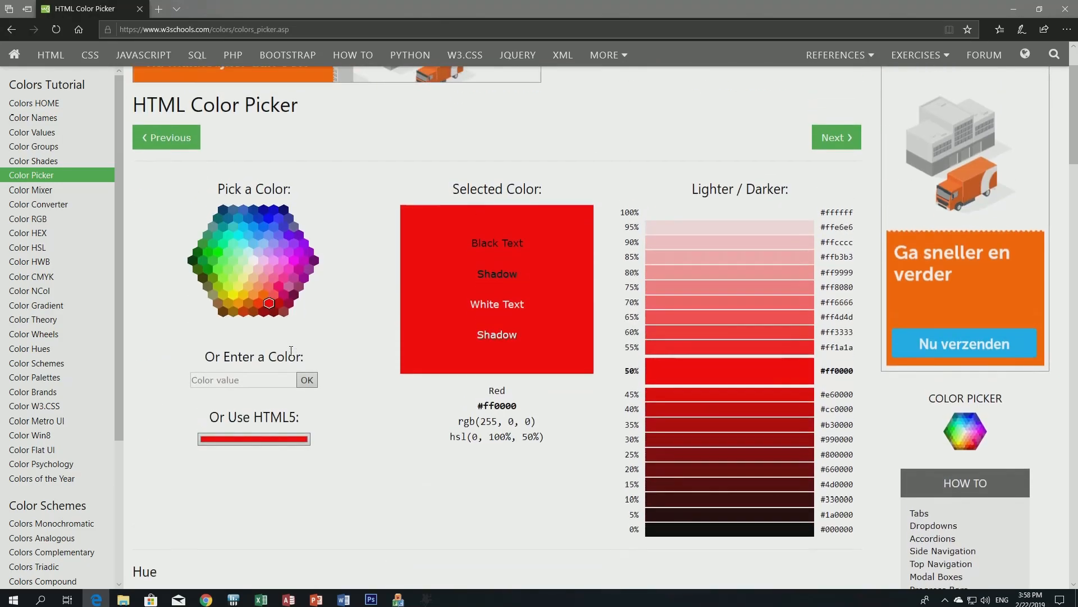
click(279, 378)
text(41)
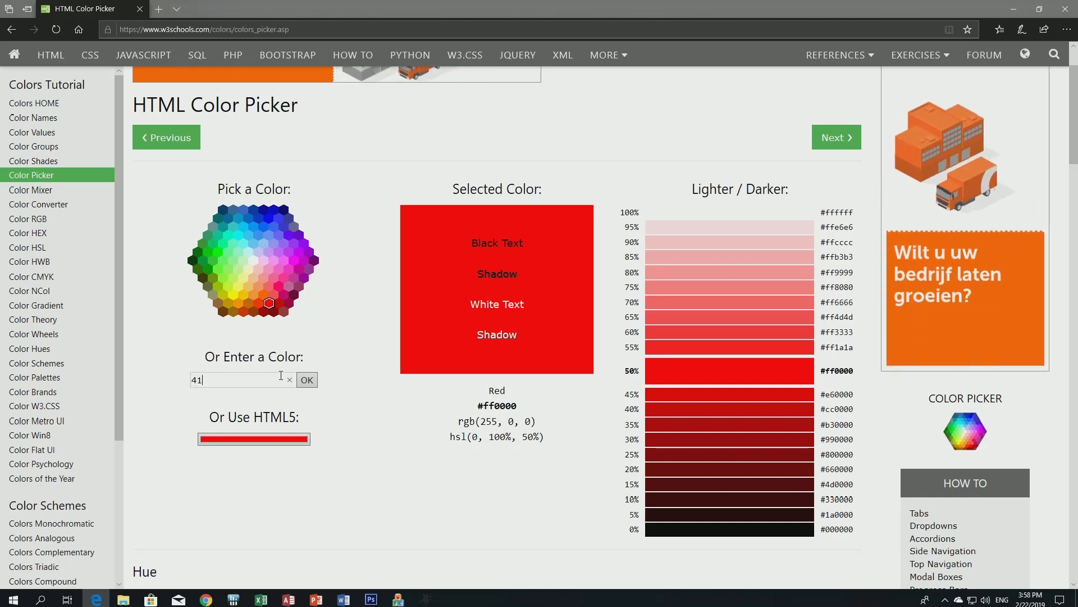
click(309, 382)
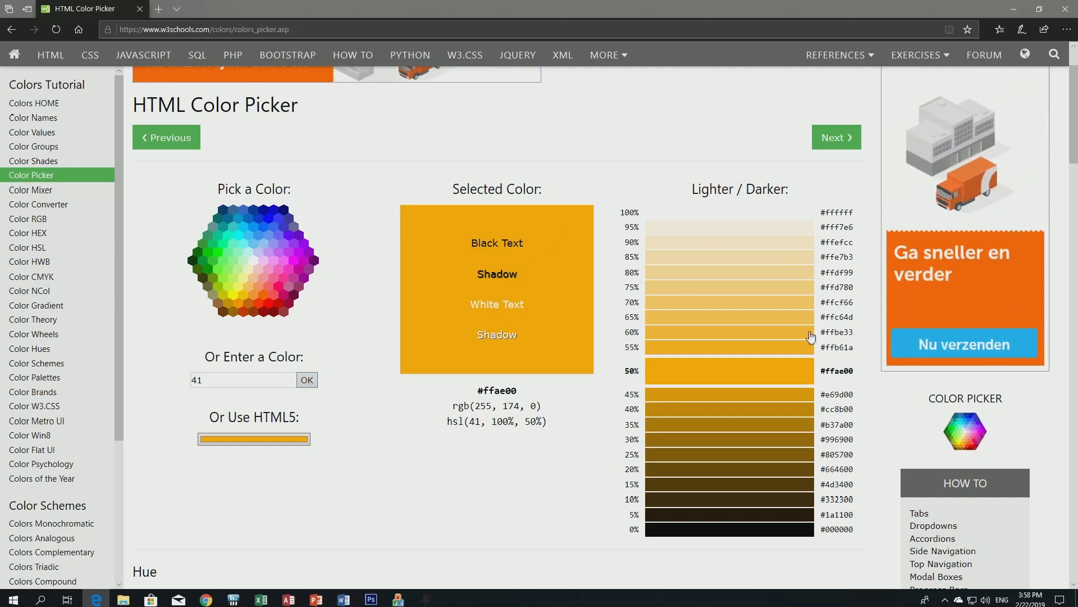
Review the hue and saturation tables, then try shifting the hue towards green in the HTML5 colour selector.
scroll(794, 376, down, 7)
scroll(639, 392, down, 9)
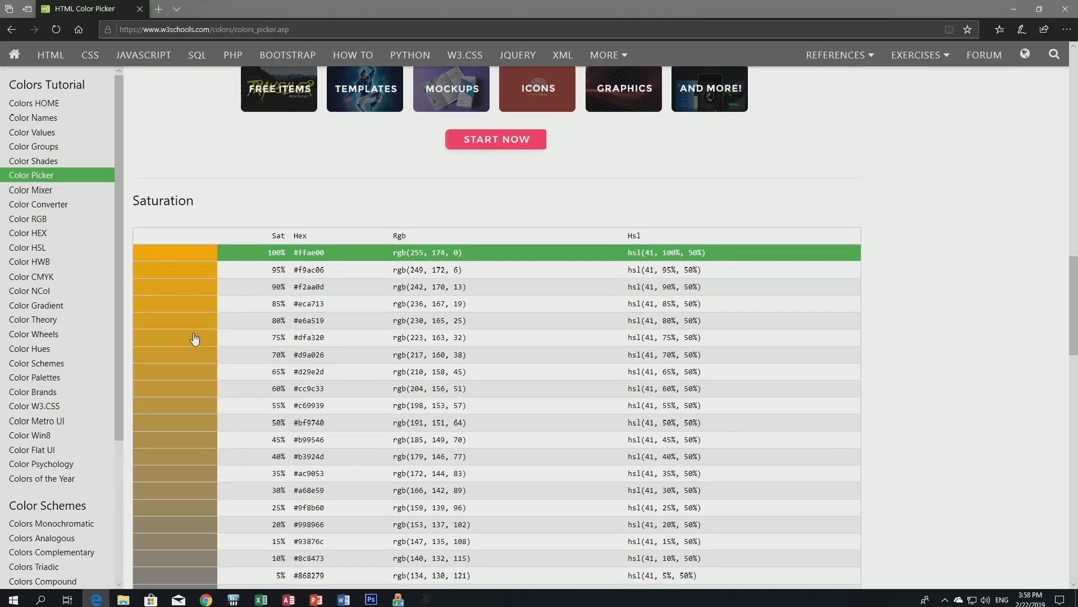
scroll(264, 313, up, 15)
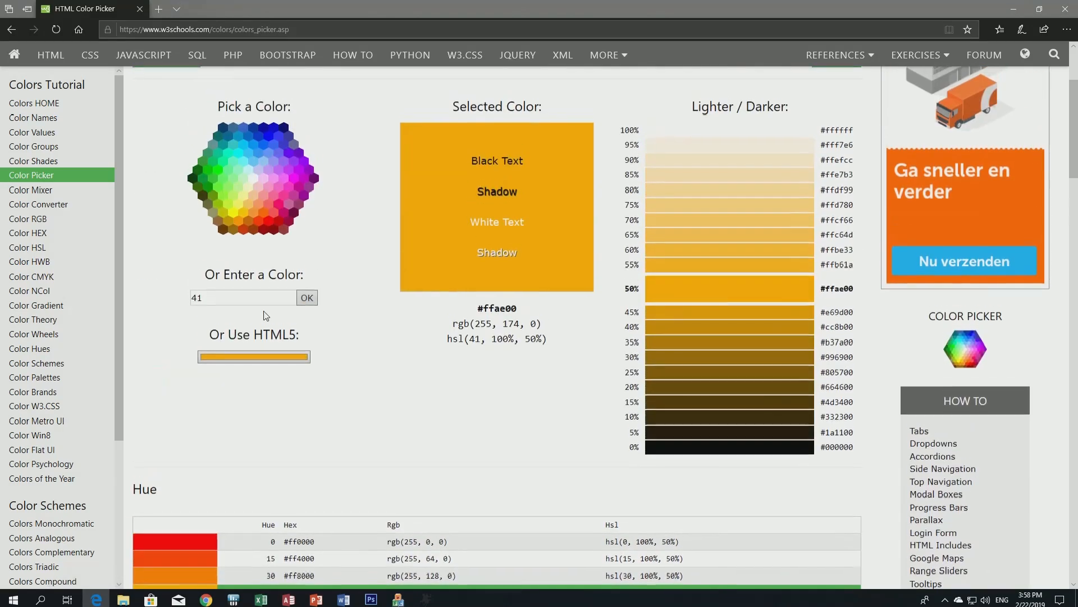
click(266, 356)
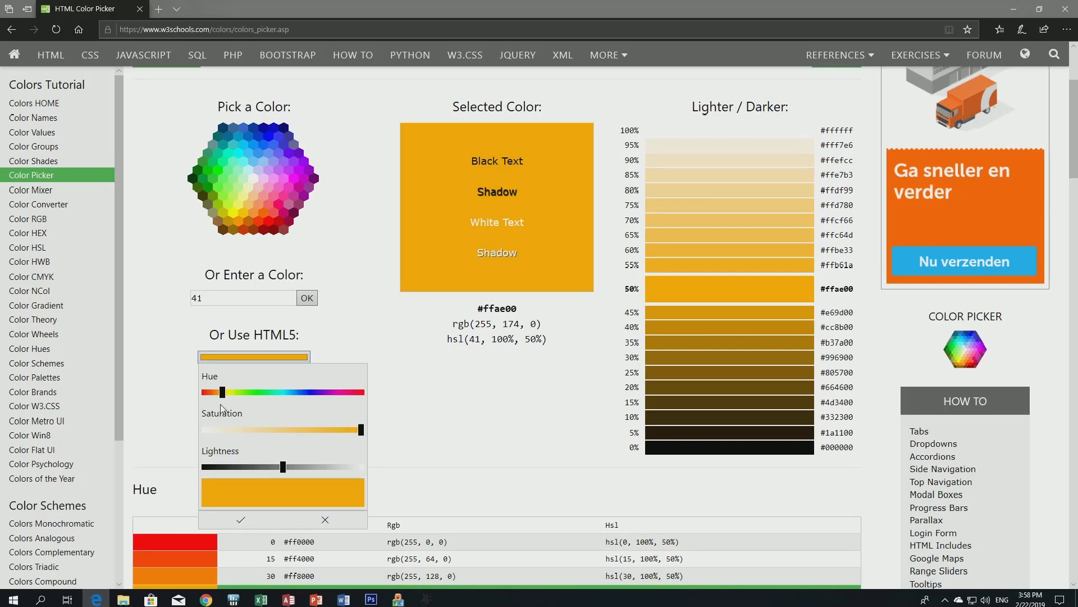
drag(222, 392, 269, 394)
scroll(432, 406, up, 3)
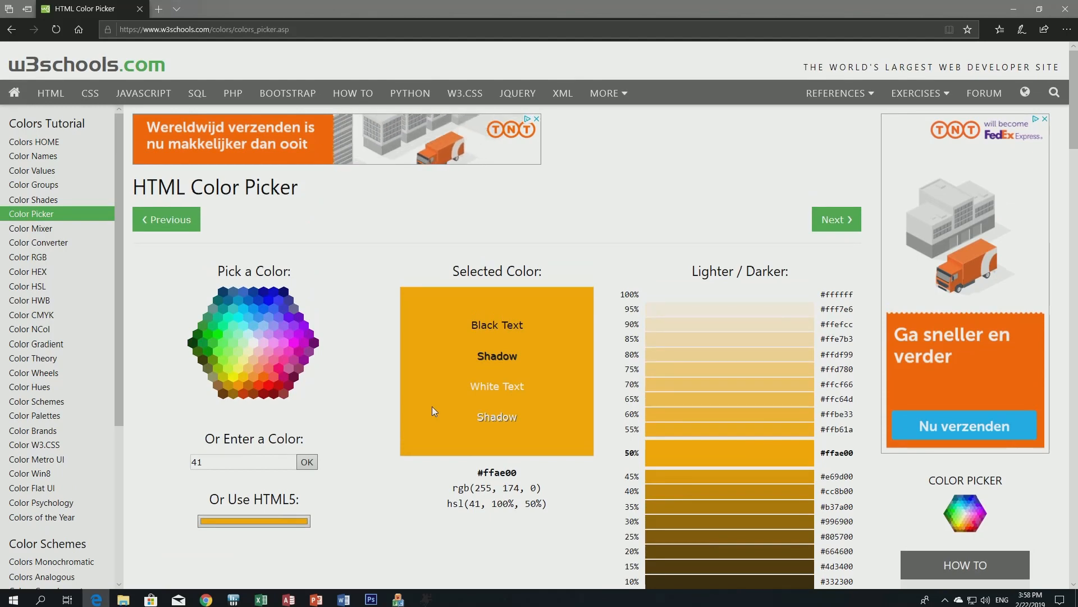
Open the Color RGB page of the W3Schools colours tutorial and bring up its RGB Calculator.
click(44, 258)
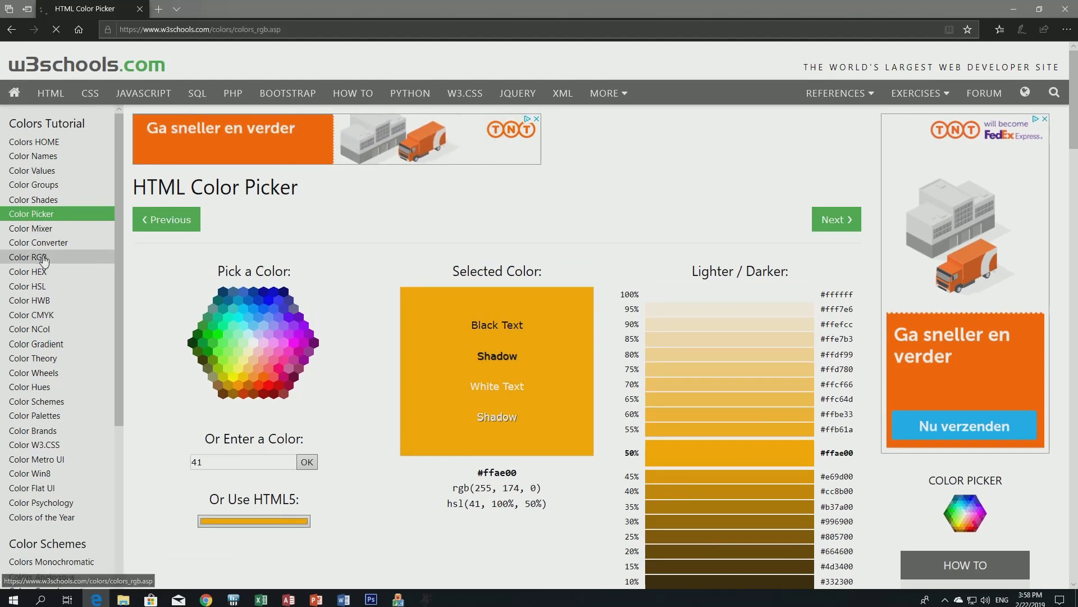
scroll(526, 394, down, 4)
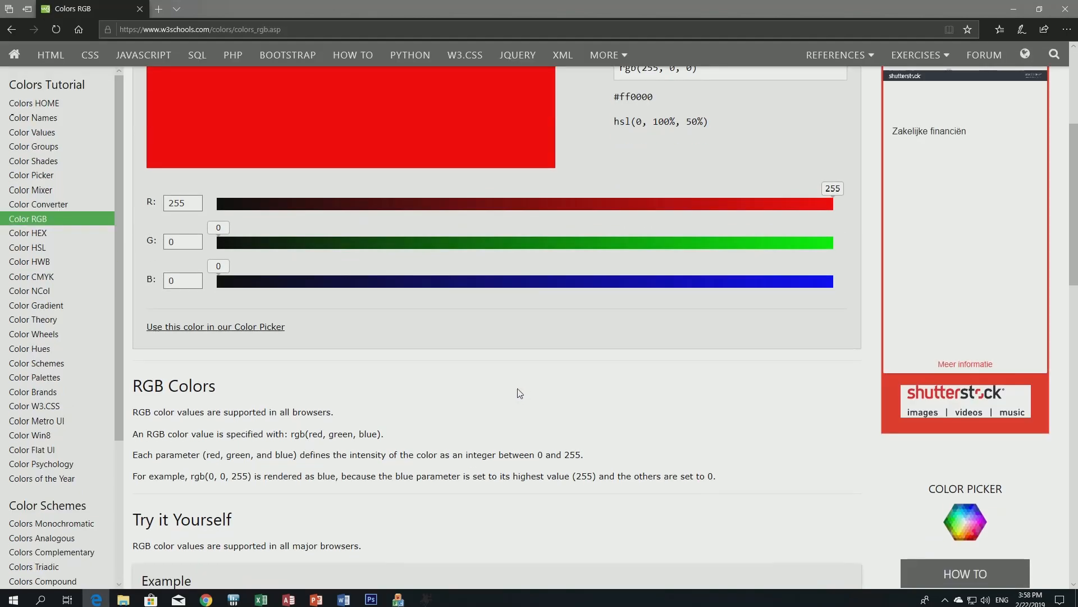
scroll(520, 393, up, 3)
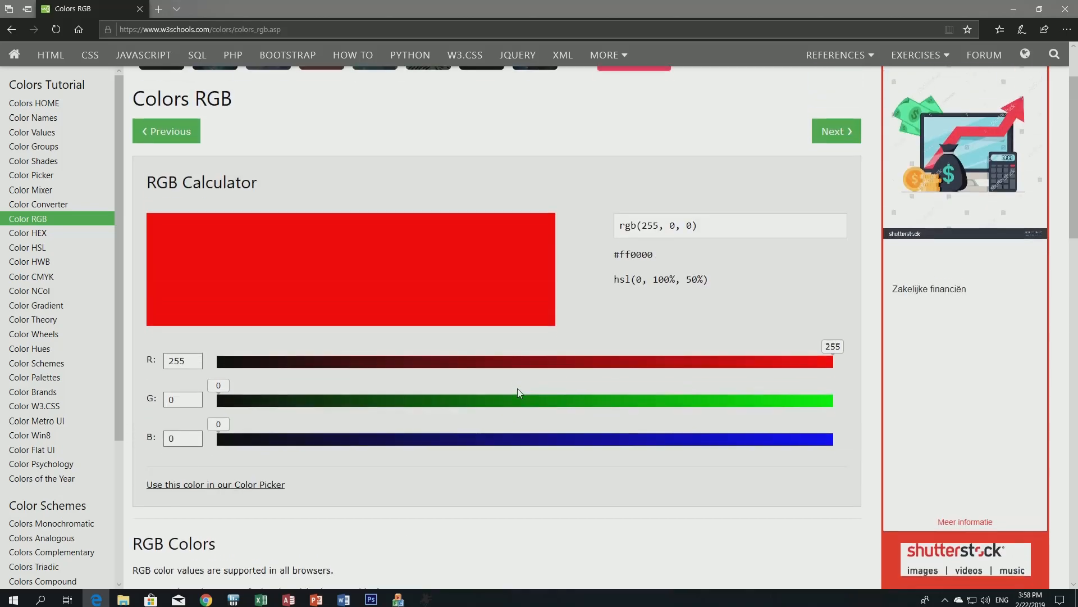
scroll(206, 178, up, 2)
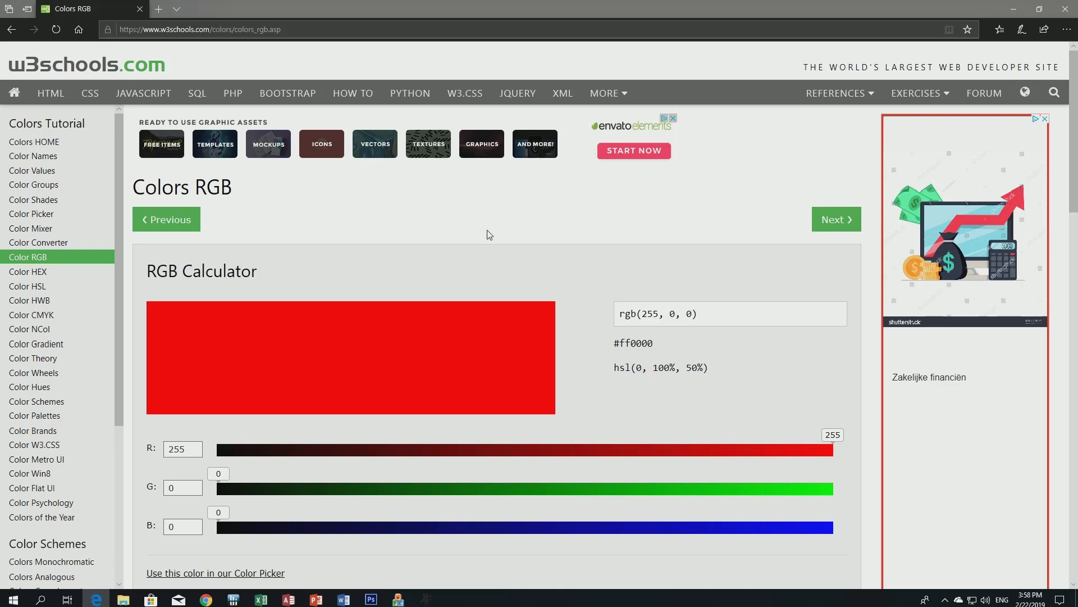
scroll(494, 235, down, 2)
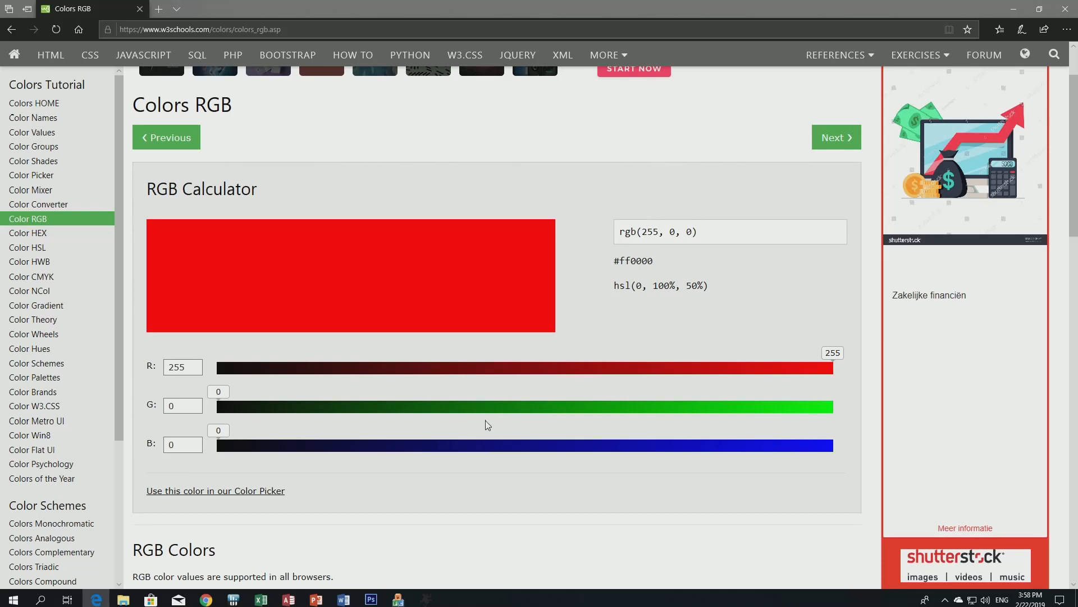
Set the red value in the RGB Calculator to 41.
click(180, 372)
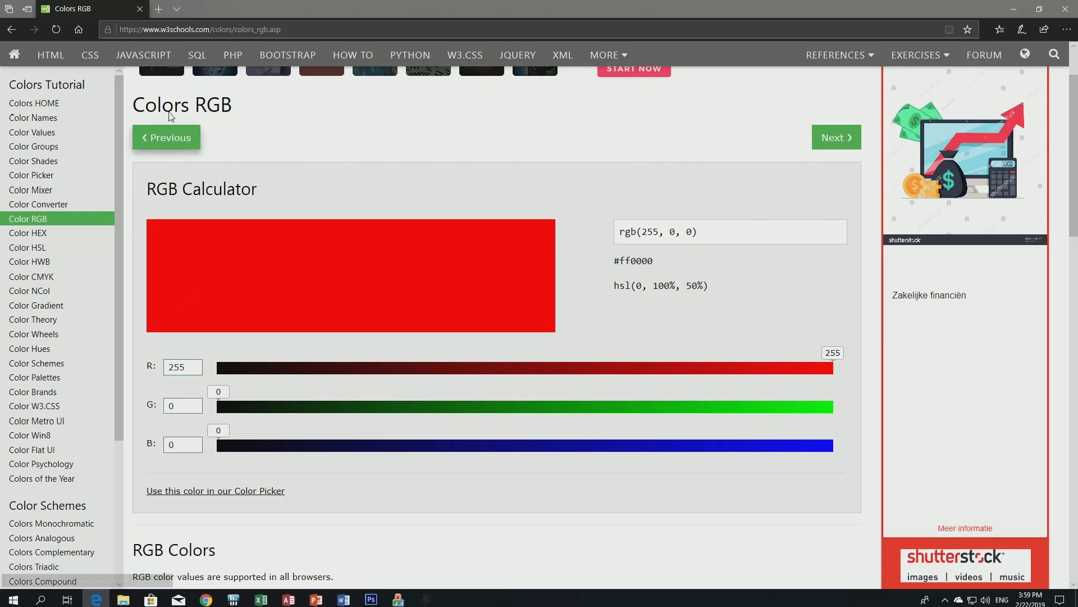
scroll(135, 180, up, 2)
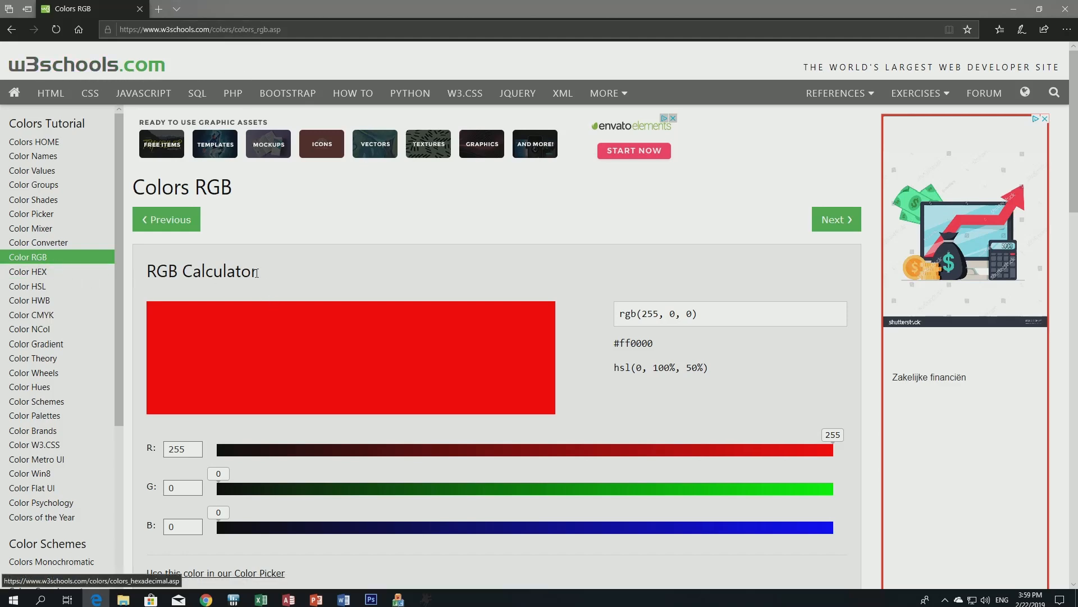
scroll(194, 300, down, 3)
drag(192, 286, 161, 290)
text(41)
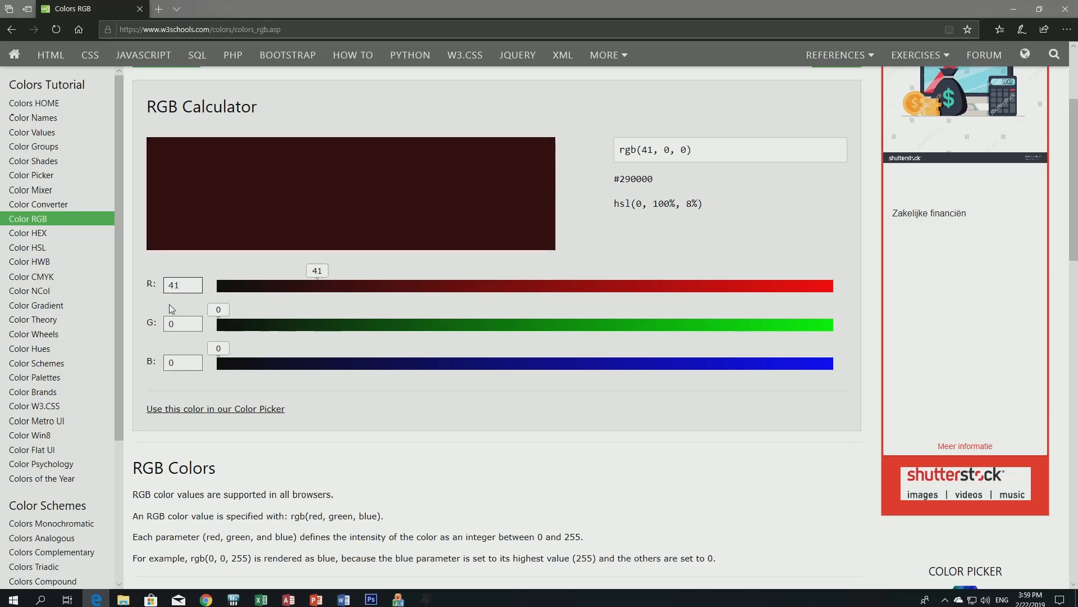
Check the United States Marines' primary green value in DAVE and set the RGB Calculator's green value to 78.
click(427, 600)
click(427, 600)
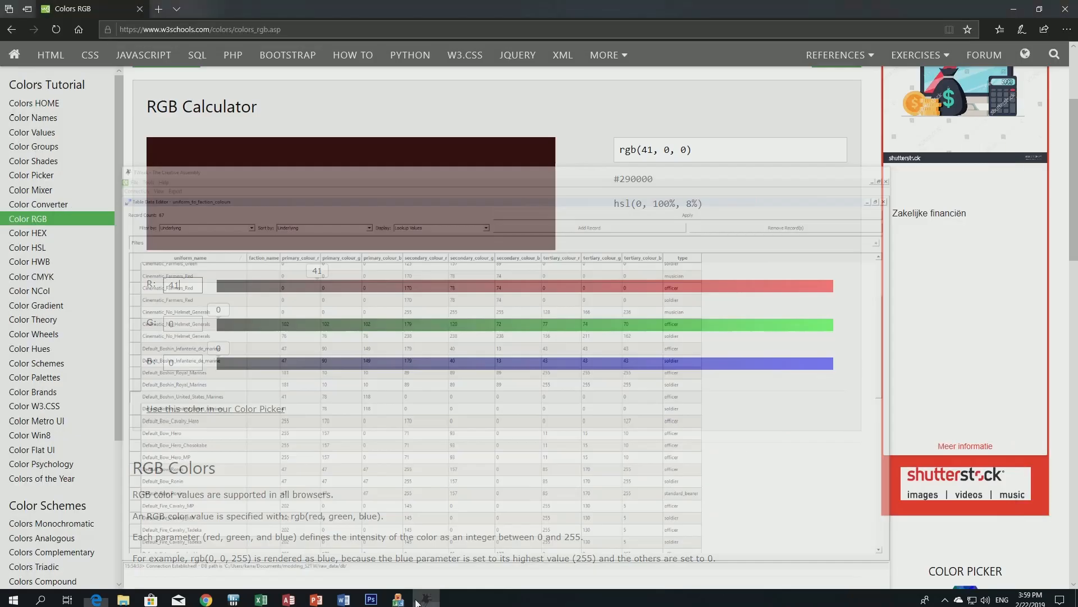
drag(183, 324, 164, 323)
text(78)
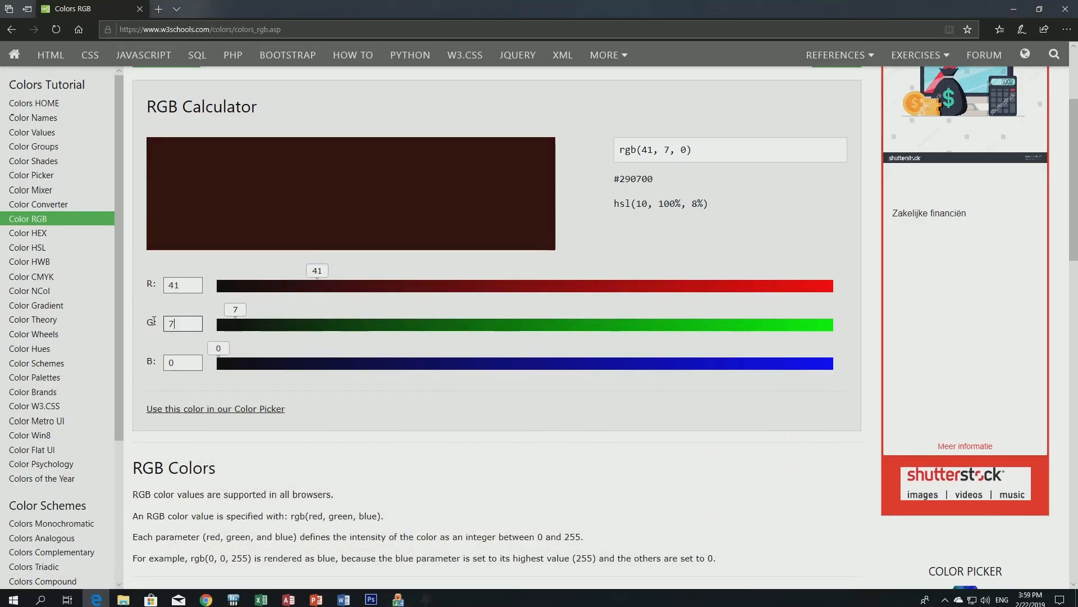
Look up the United States Marines officer's primary_colour_b in DAVE, set the RGB Calculator's blue value to 118 and inspect the colour.
click(427, 600)
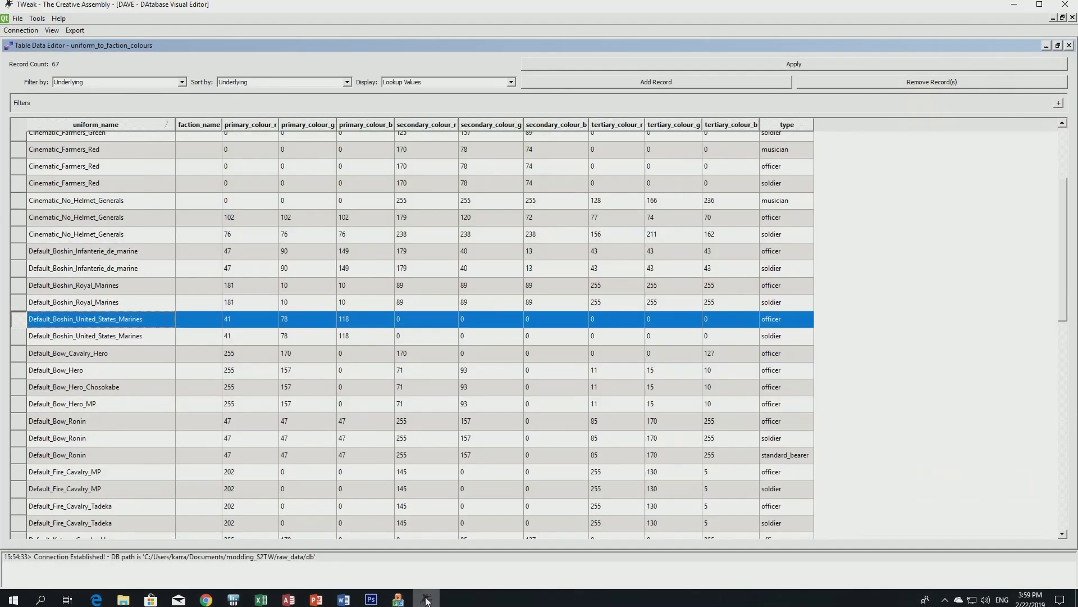
click(348, 334)
click(354, 319)
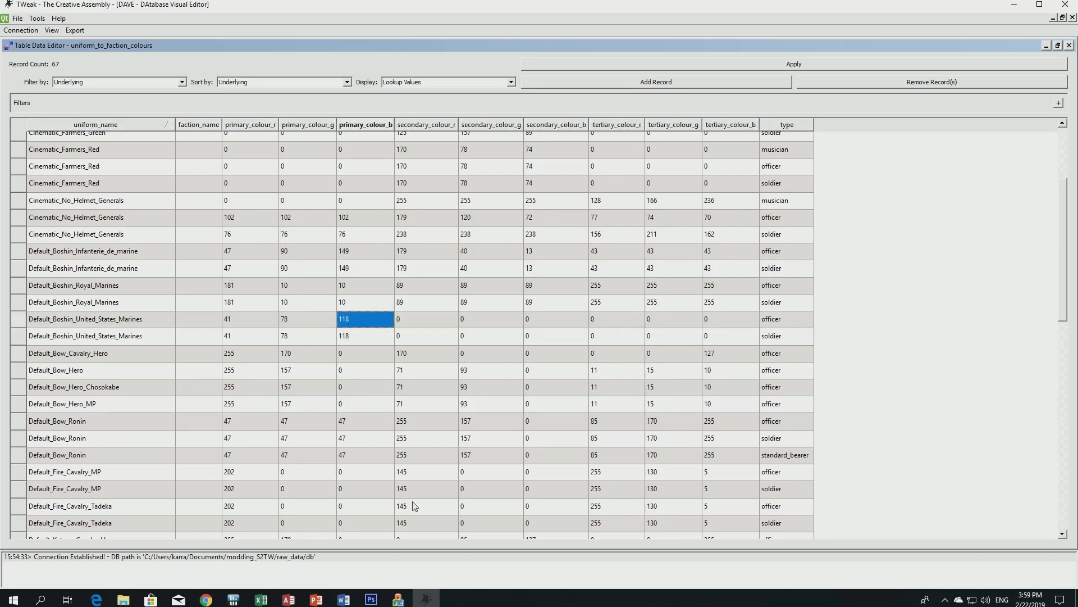
click(427, 600)
click(148, 362)
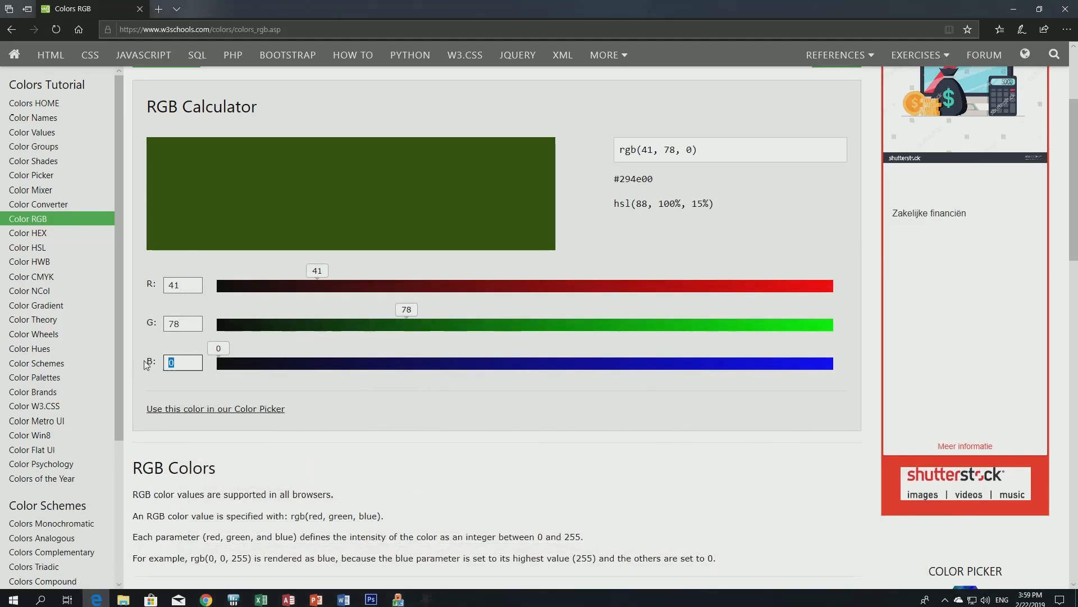
text(118)
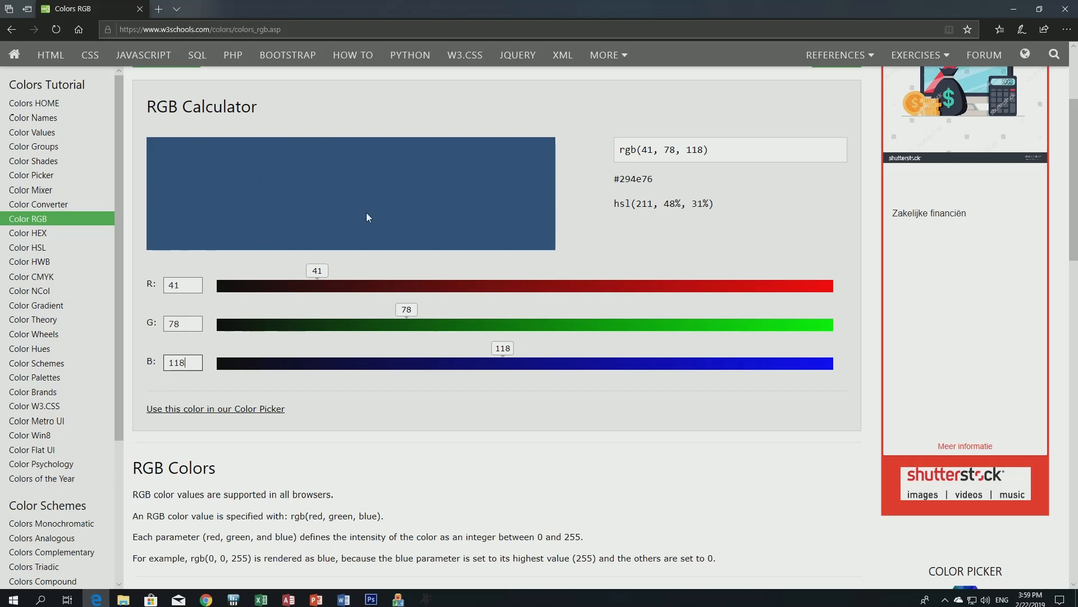
scroll(434, 415, up, 3)
scroll(436, 425, down, 1)
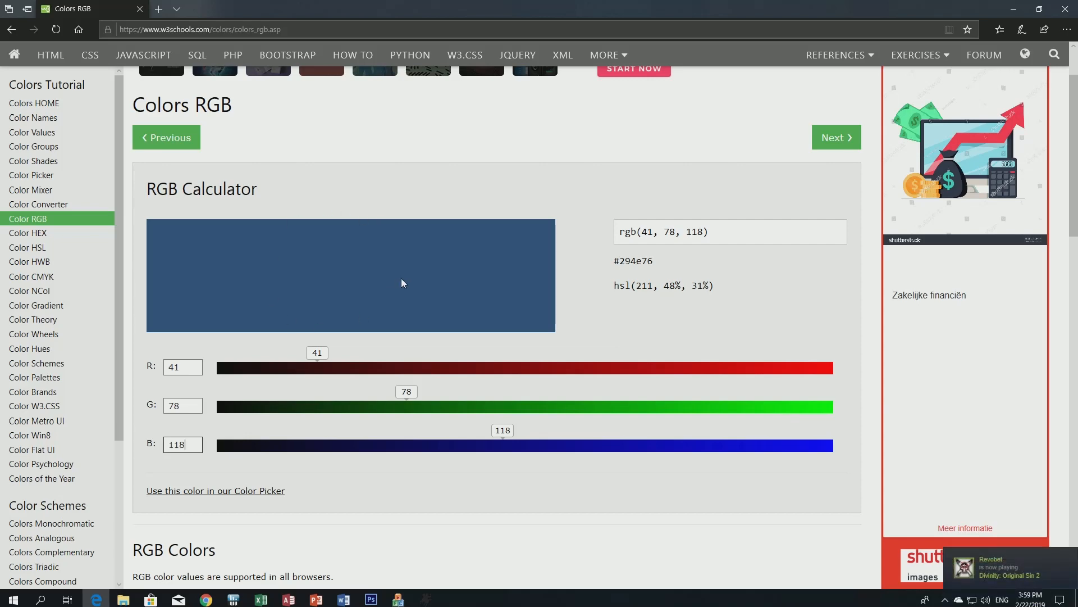
Switch to DAVE and copy the Default_Boshin_United_States_Marines officer record into a newly added record.
click(429, 598)
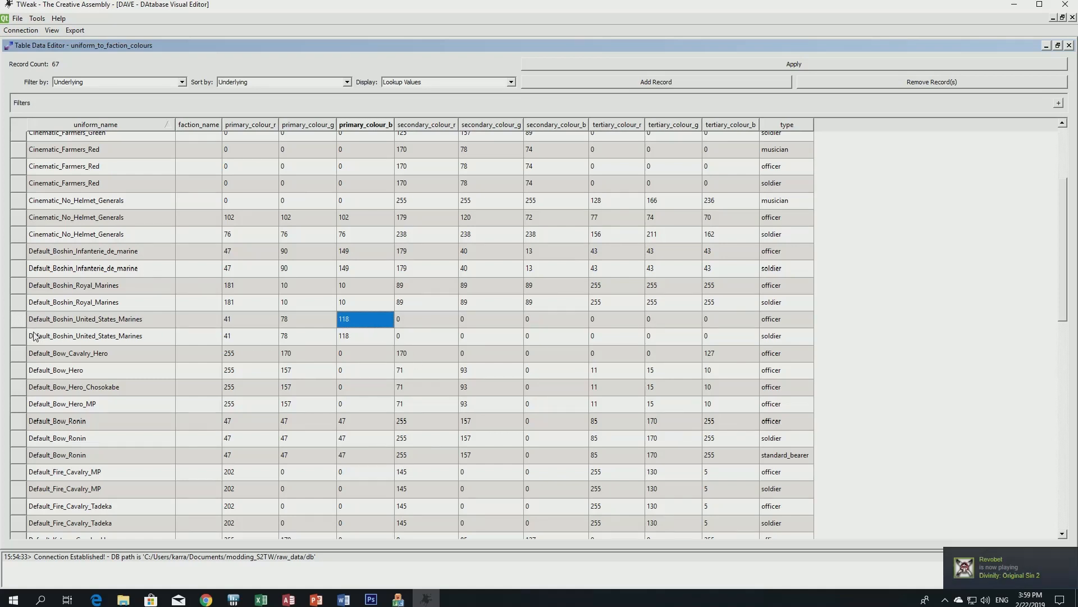
click(19, 342)
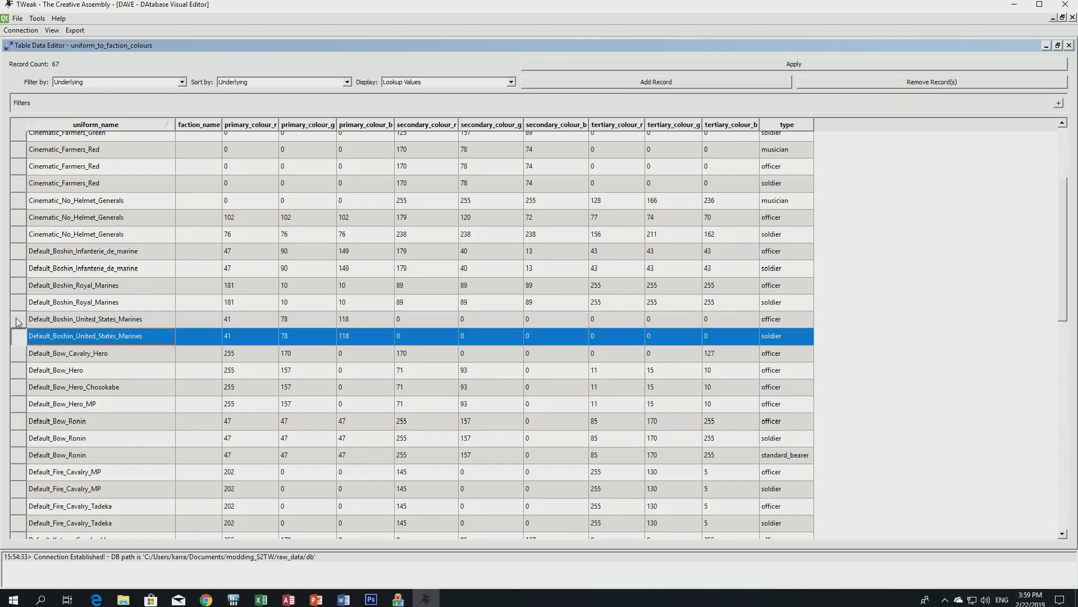
click(19, 322)
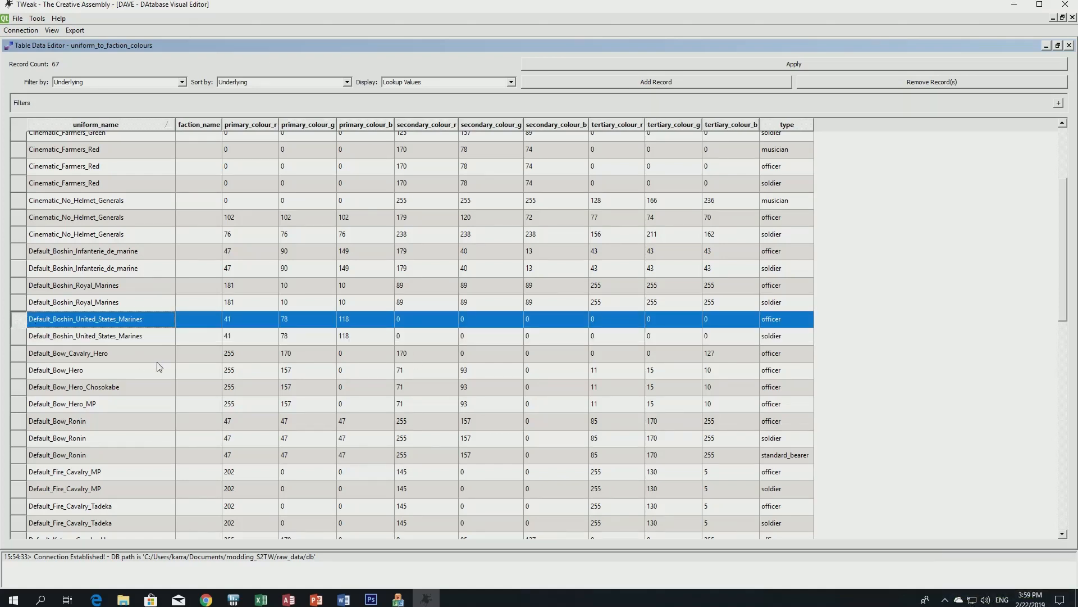
click(16, 336)
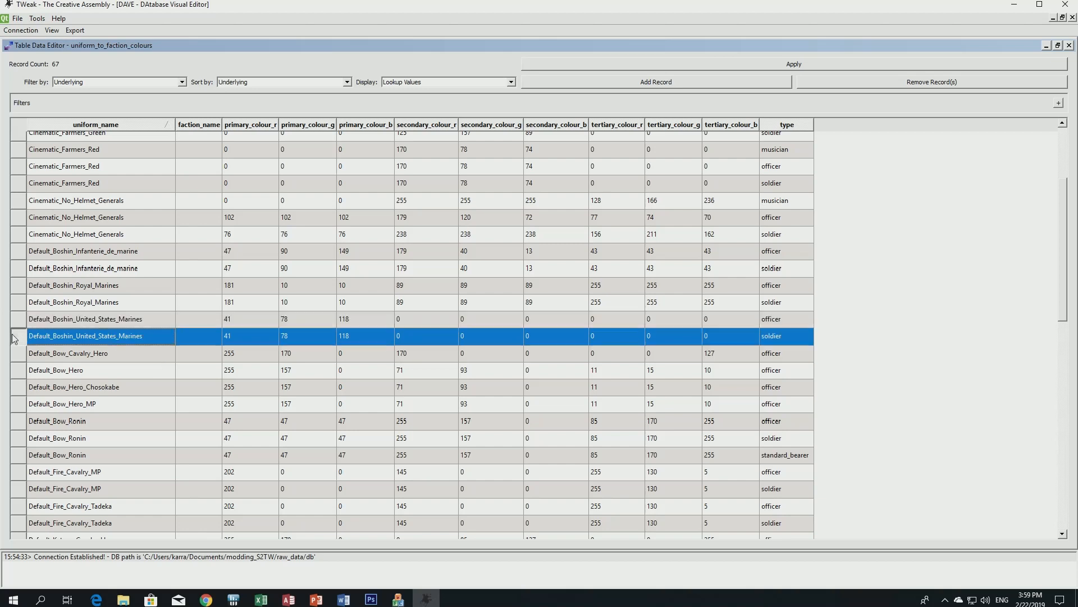
click(18, 321)
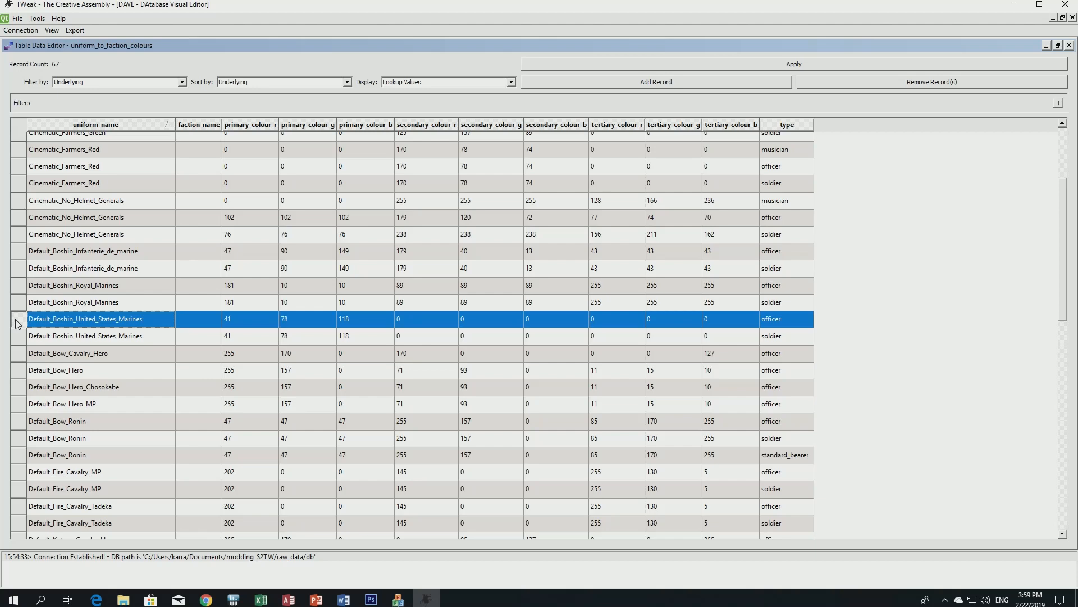
scroll(151, 315, up, 3)
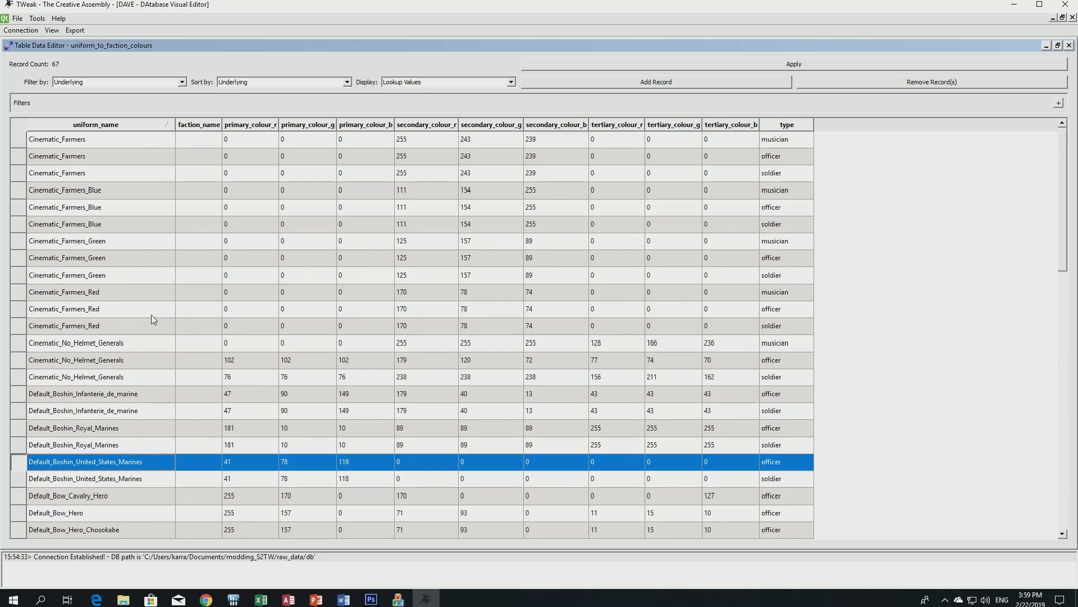
click(635, 83)
click(20, 141)
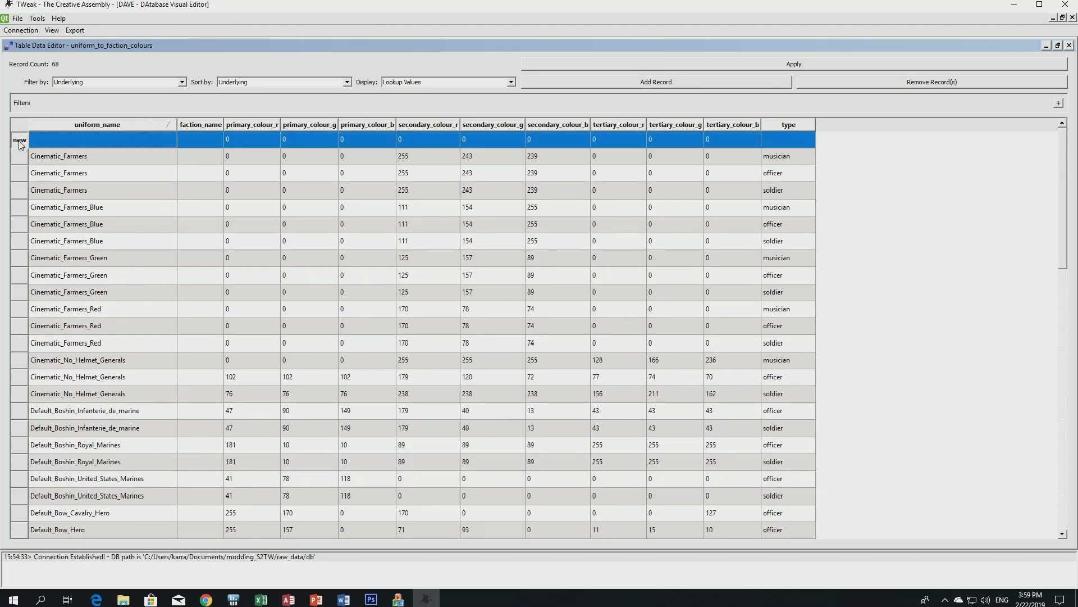
key(ctrl+v)
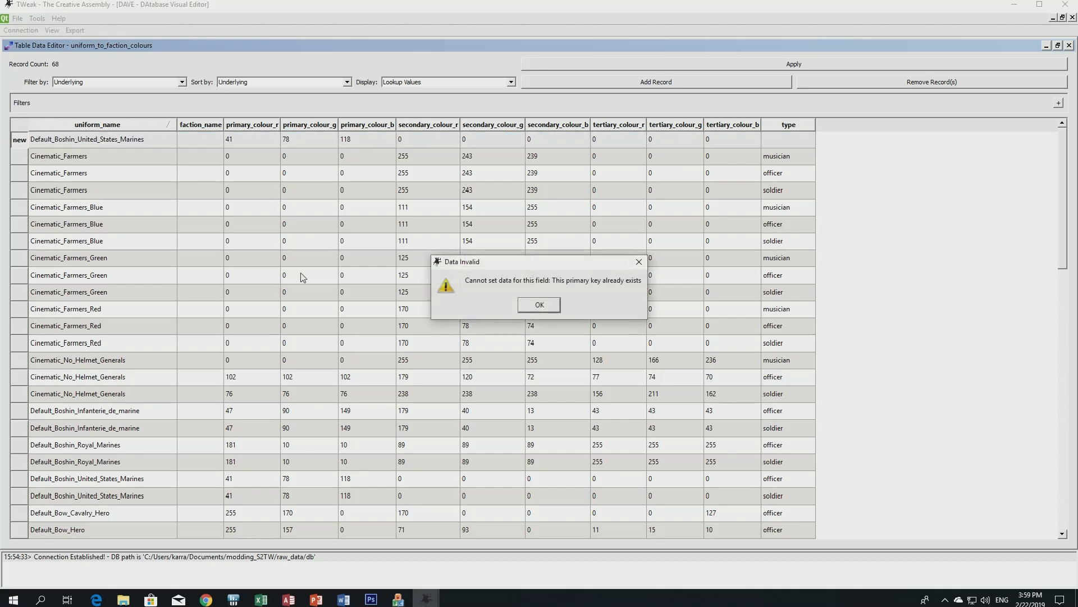
click(539, 306)
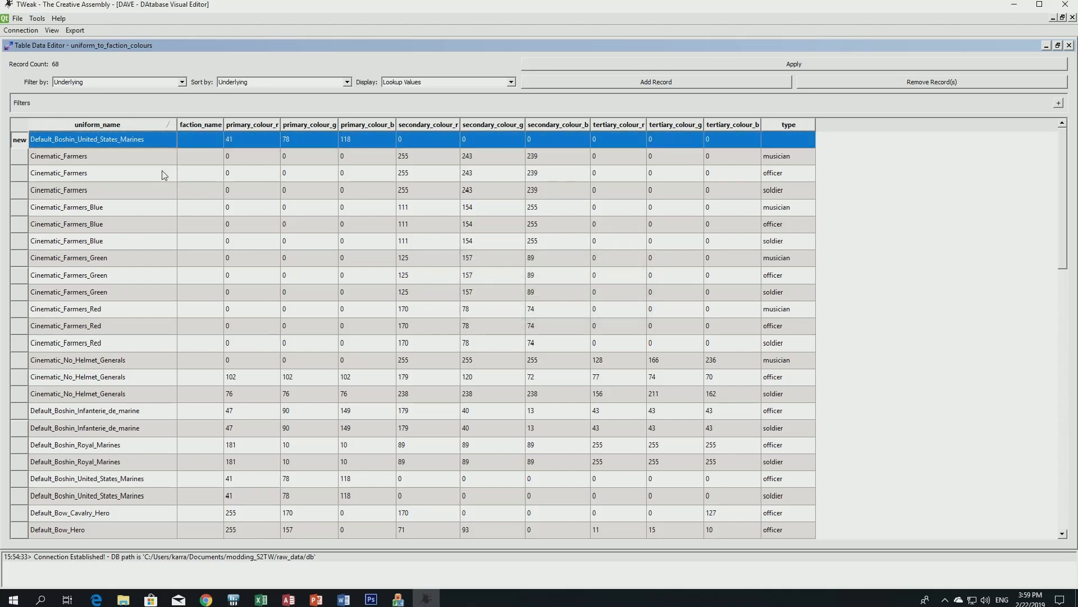
Change the new record's uniform_name to Default_Boshin_United_States_Line_Infantry.
click(146, 140)
click(146, 140)
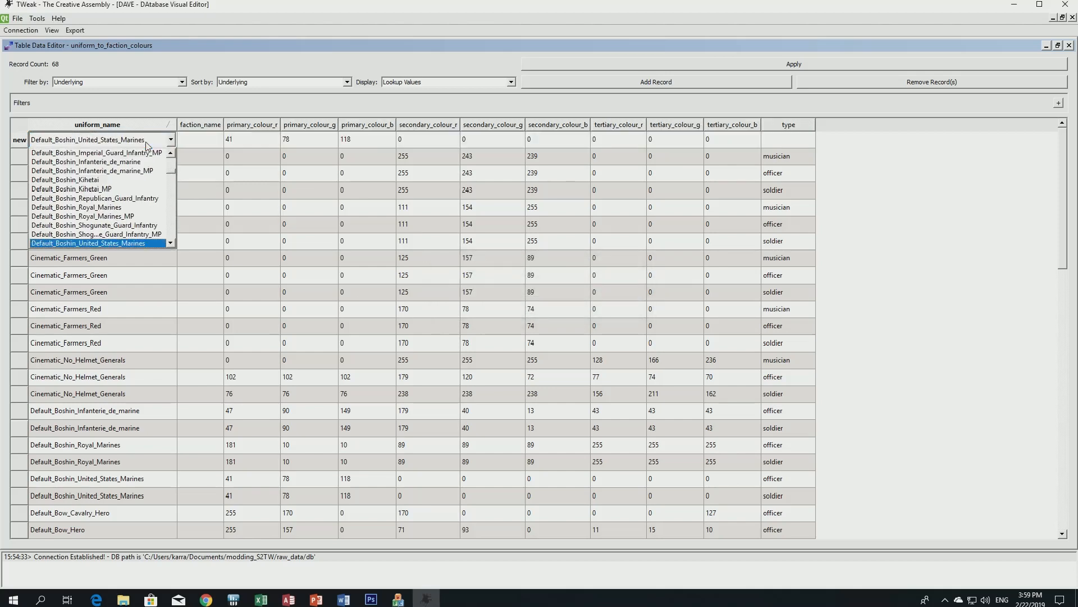
scroll(136, 179, down, 2)
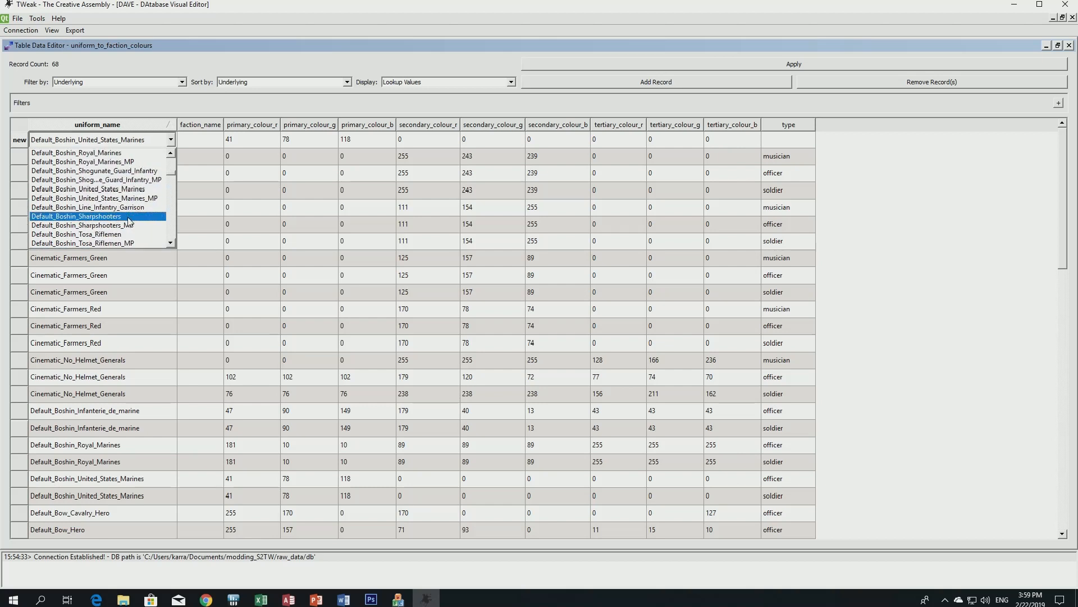
scroll(127, 217, up, 4)
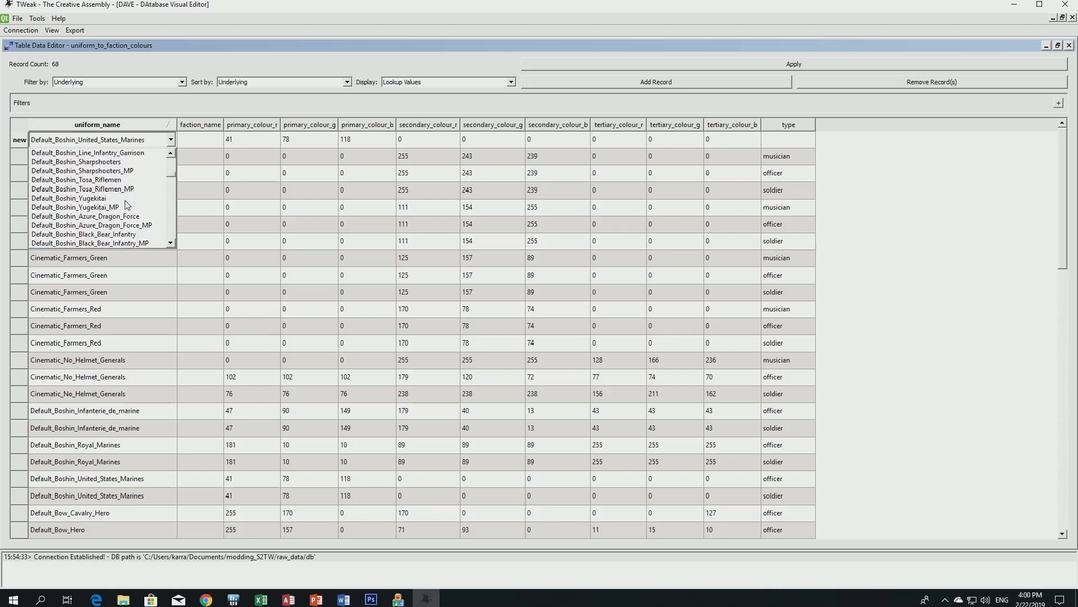
scroll(121, 211, down, 1)
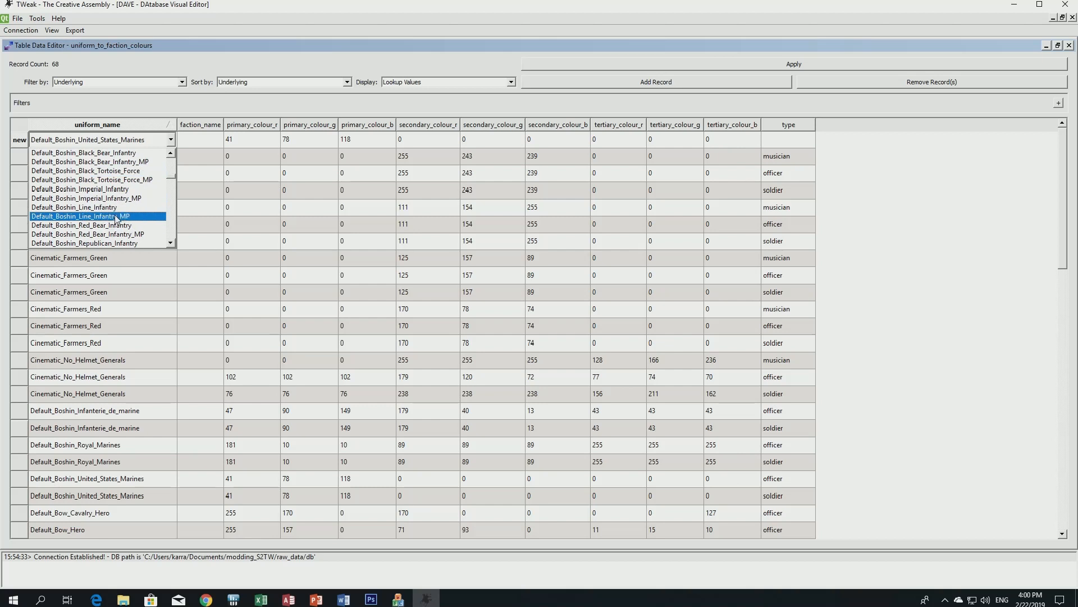
scroll(116, 216, down, 3)
scroll(115, 218, up, 3)
scroll(121, 235, down, 2)
scroll(121, 235, down, 1)
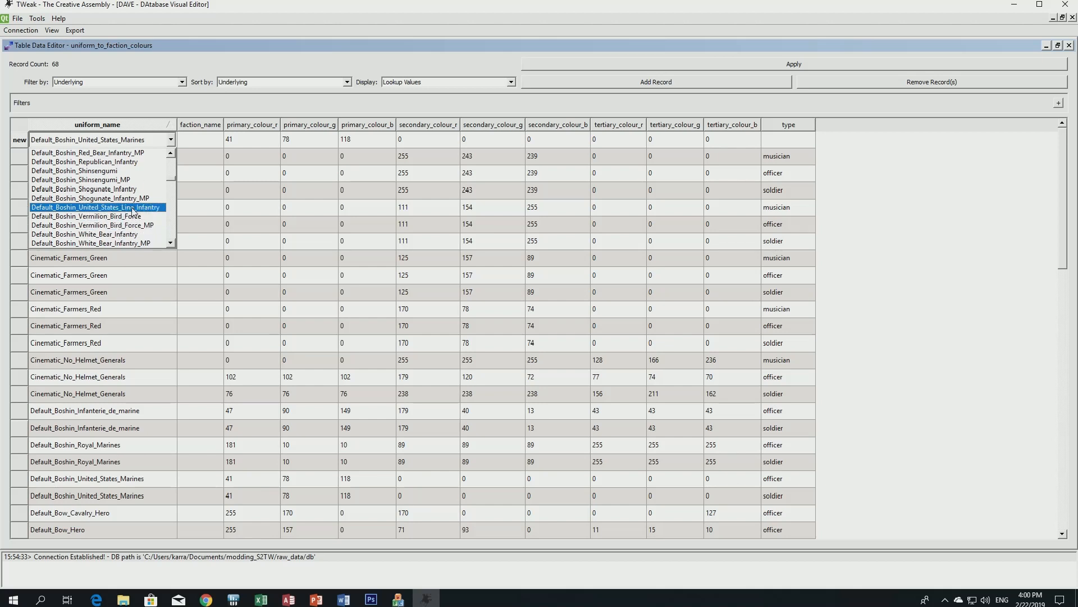
click(134, 208)
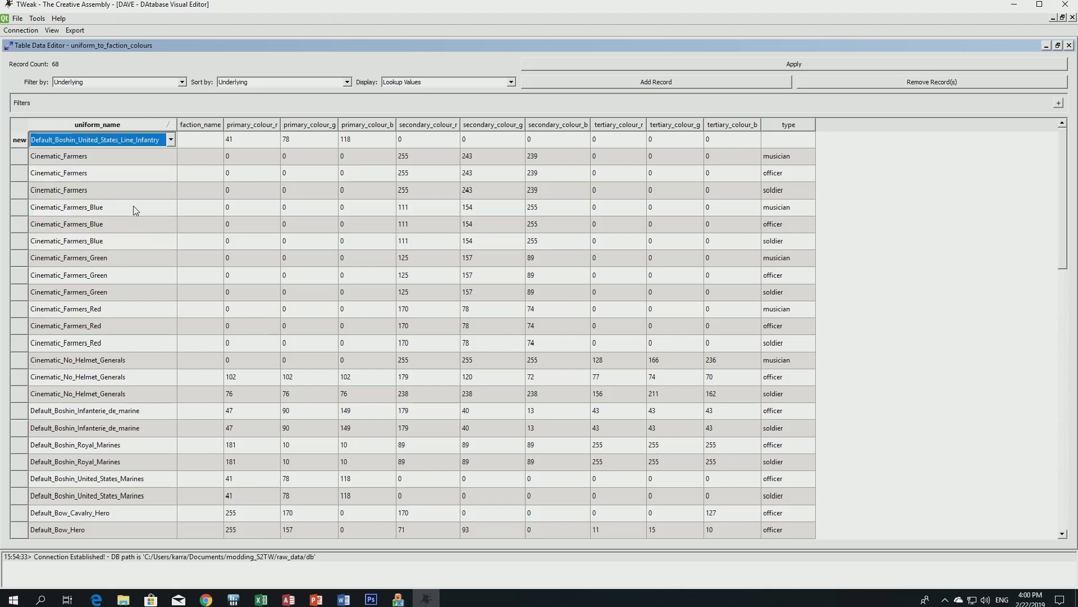
click(199, 155)
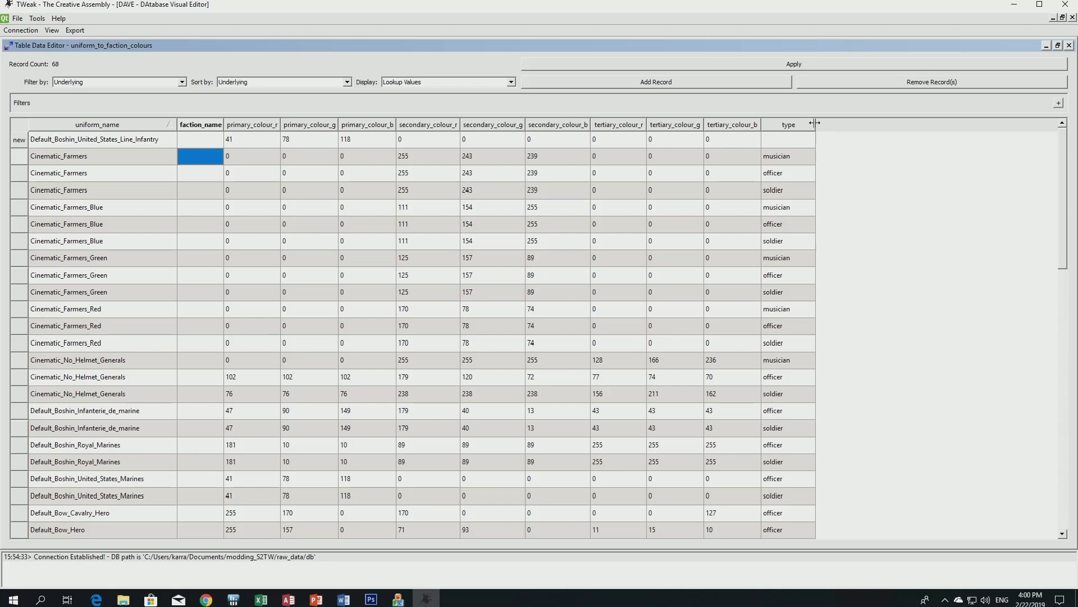
Widen the type column and set the new line infantry record's type to soldier.
drag(816, 125, 855, 125)
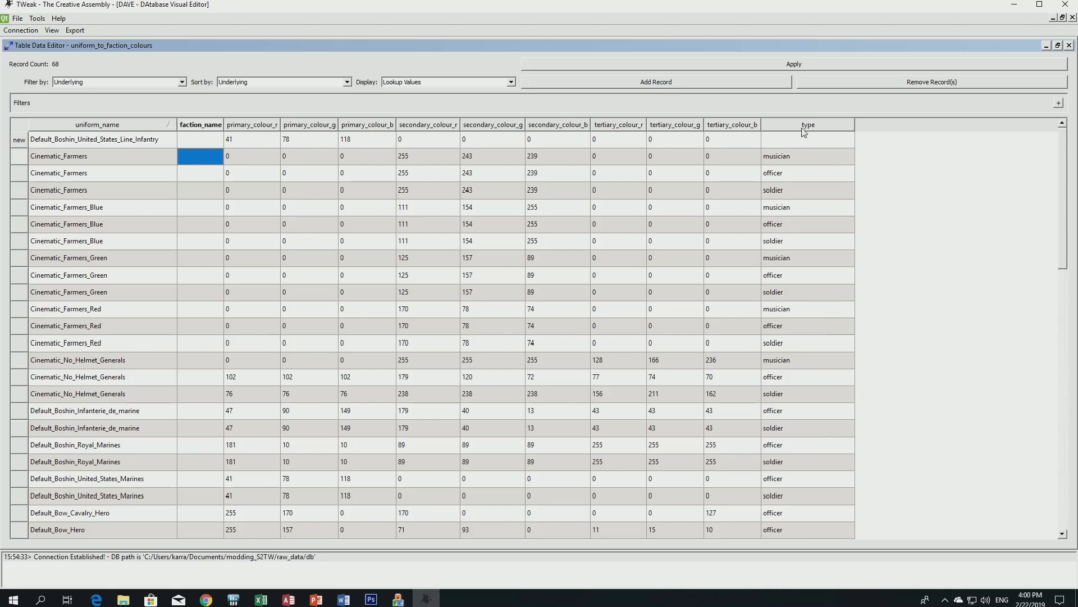
double_click(835, 140)
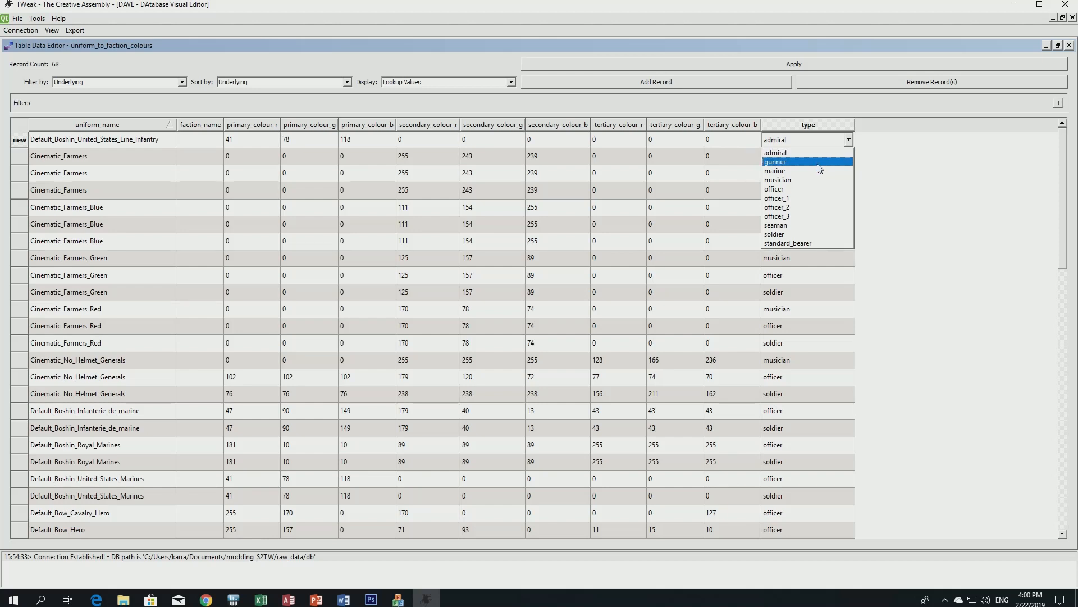
click(788, 235)
click(739, 161)
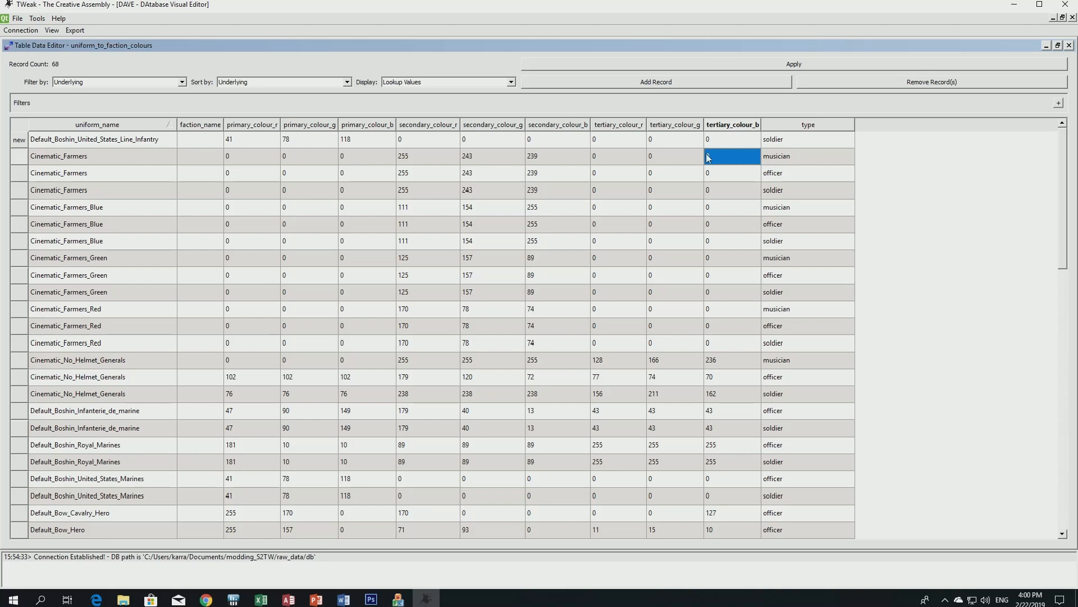
Add another record and paste a copy of the Default_Boshin_United_States_Line_Infantry soldier record into it.
click(656, 82)
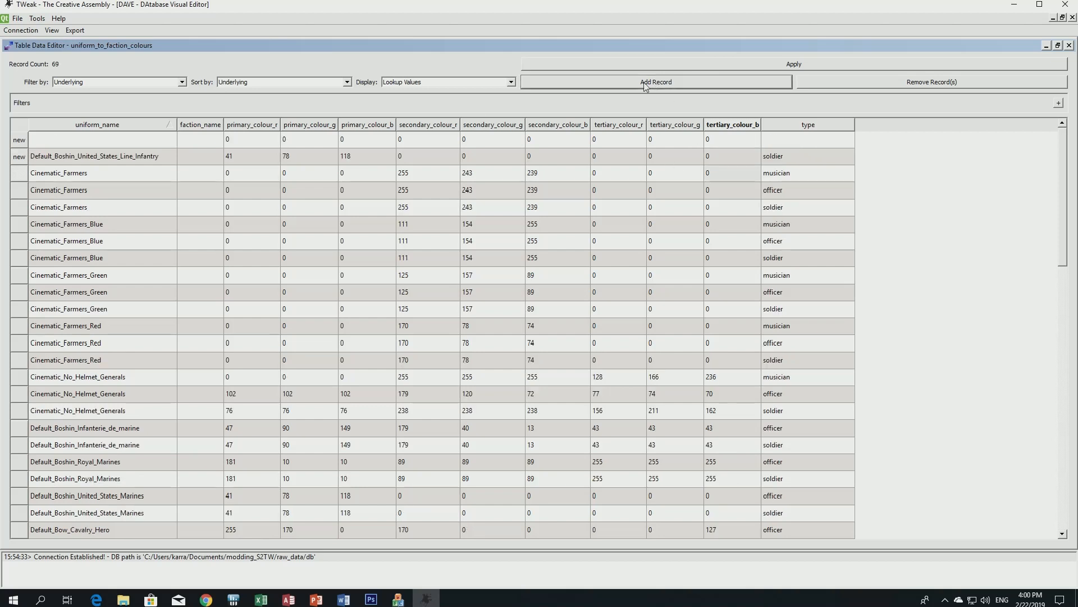
click(19, 157)
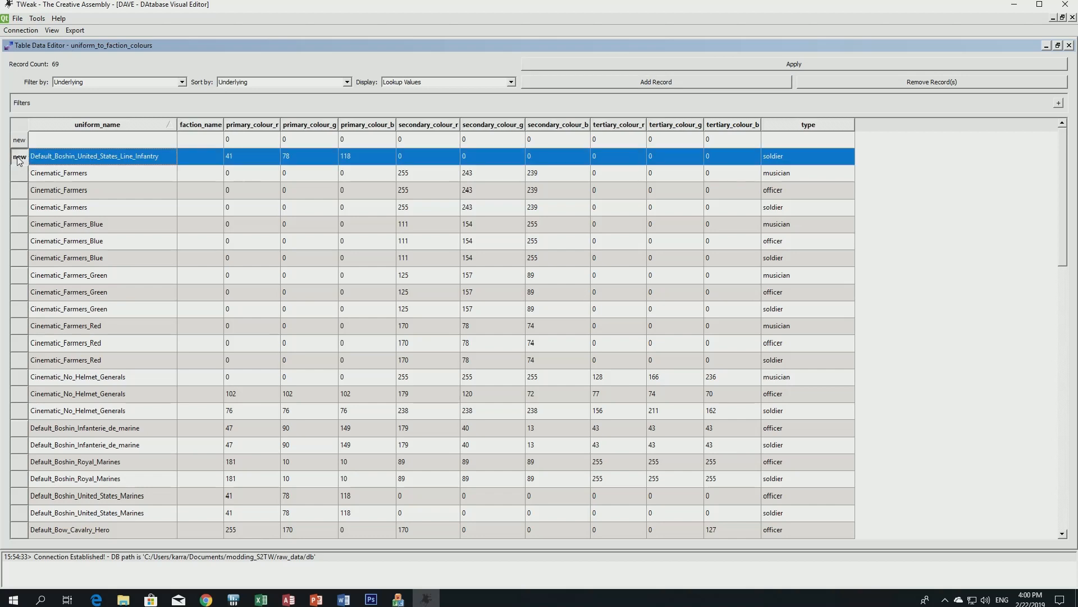
click(21, 144)
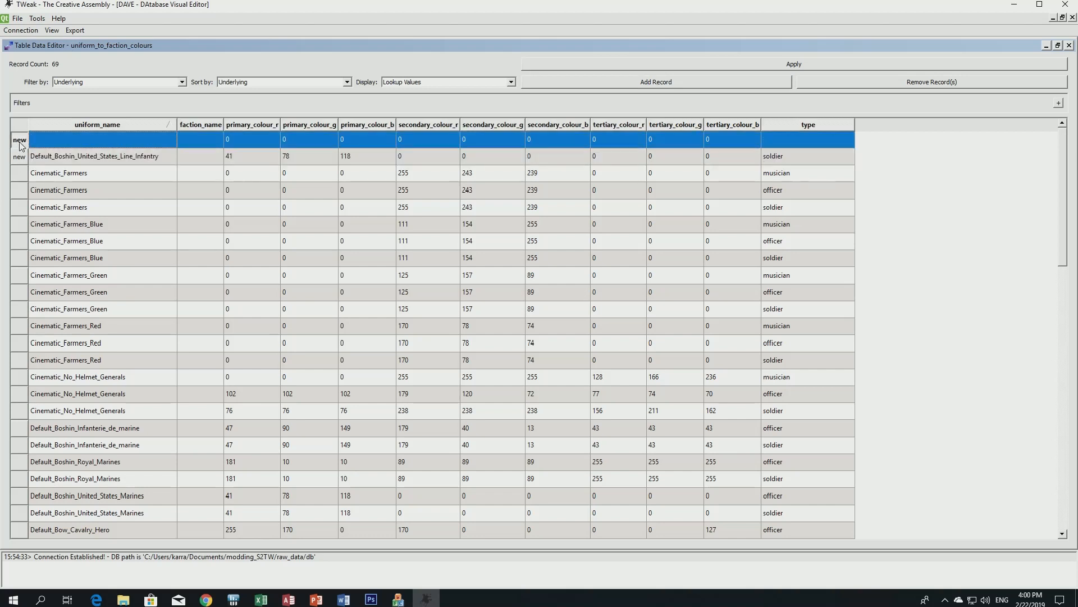
key(ctrl+v)
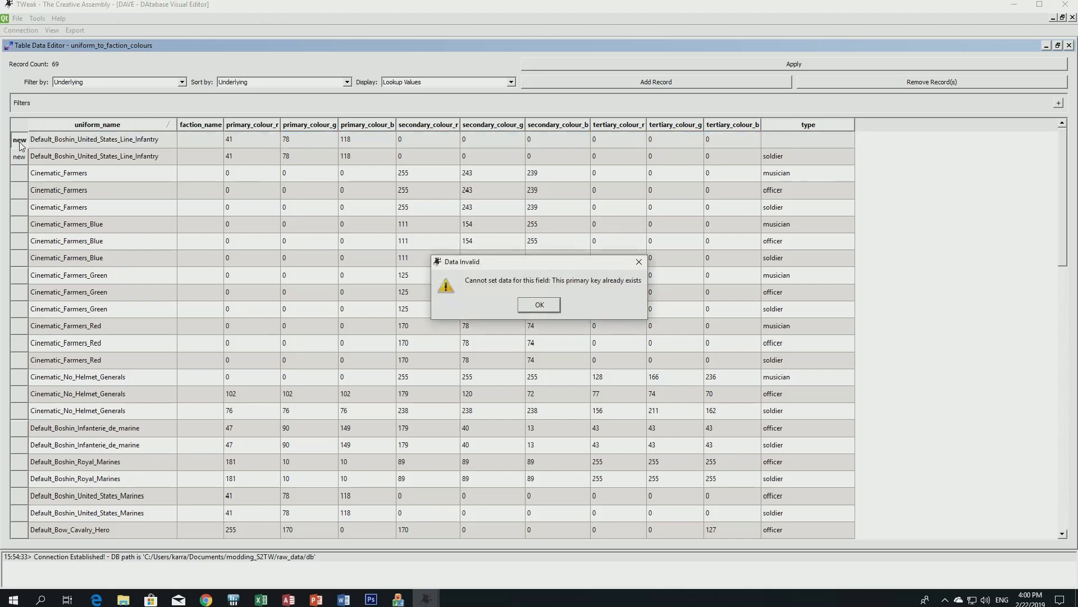
click(528, 308)
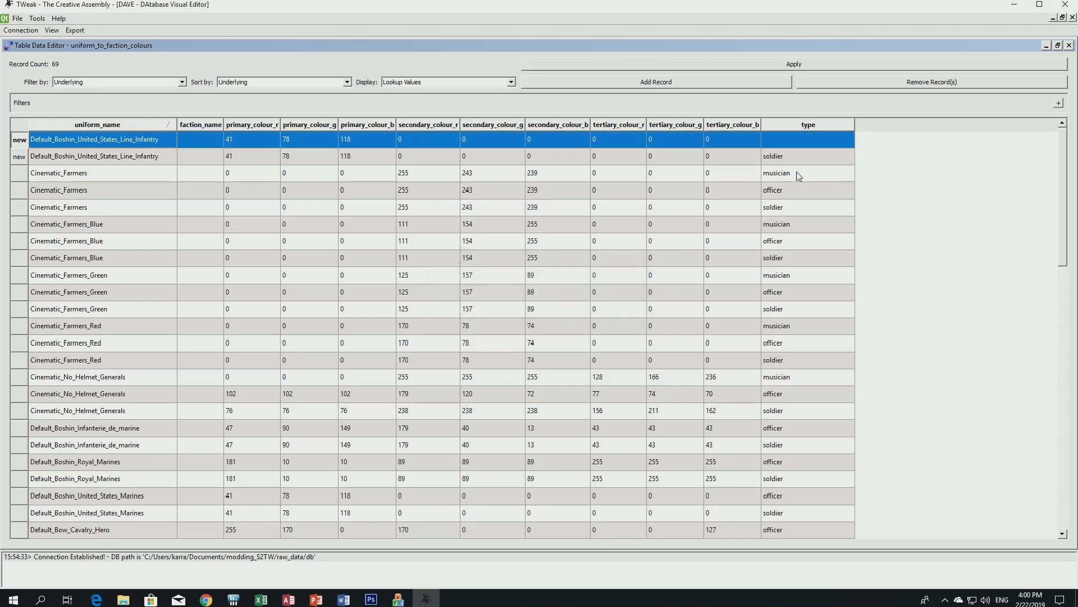
Set the type of the copied United States line infantry record to officer_1.
double_click(822, 144)
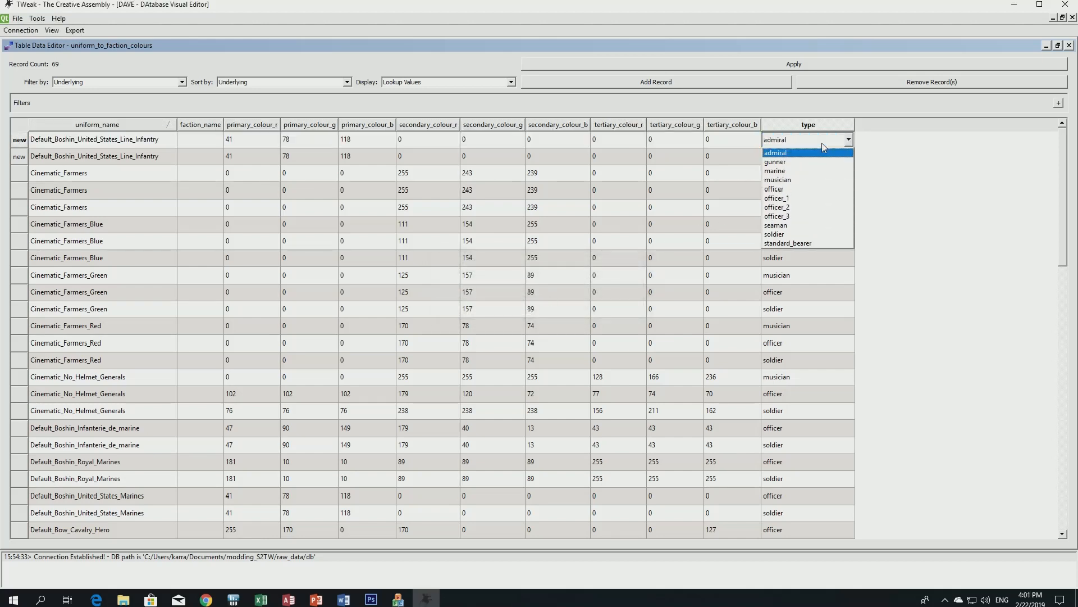
click(785, 198)
click(785, 160)
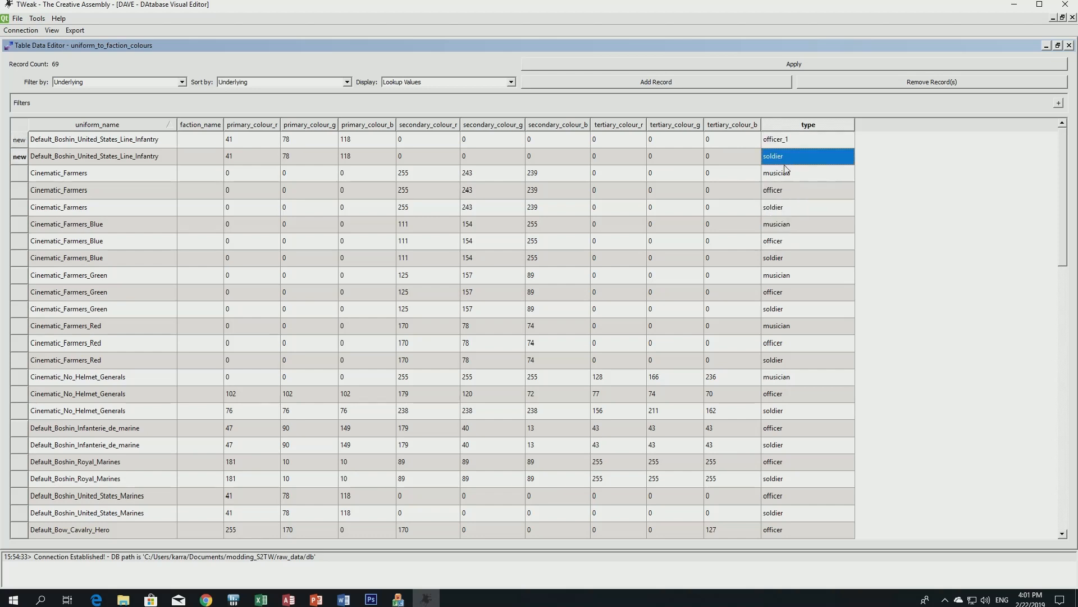
Add a third new record and paste a copy of an existing Default_Boshin_United_States_Line_Infantry record into it.
click(656, 82)
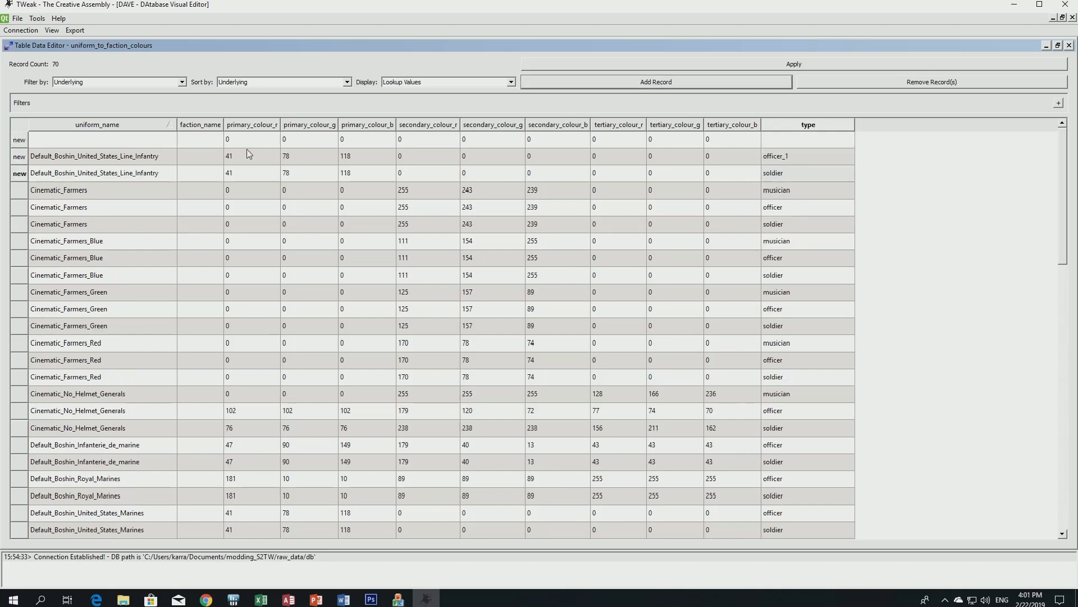
click(17, 158)
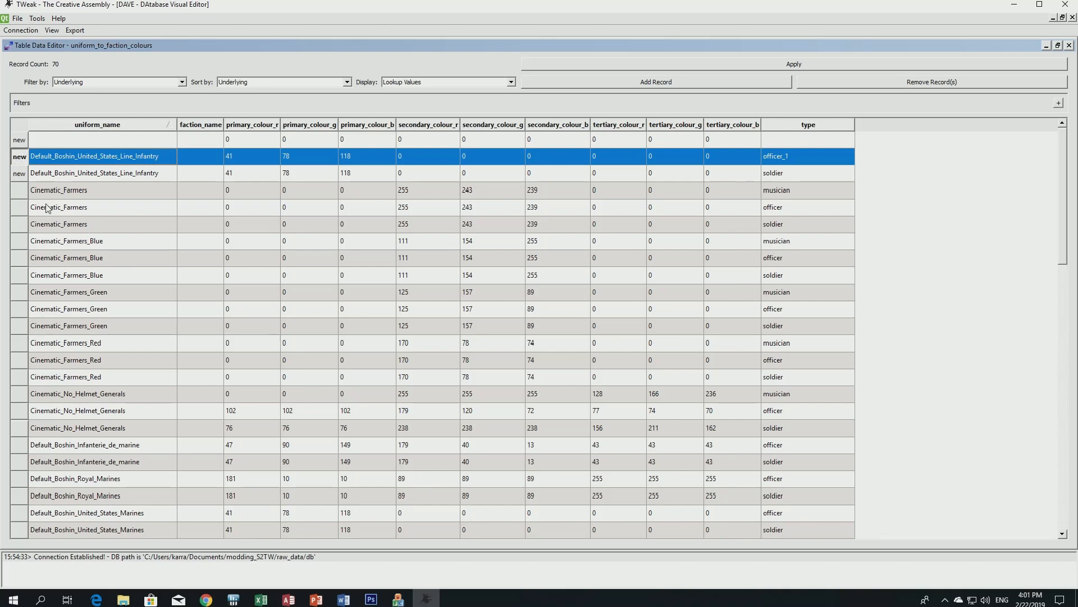
scroll(180, 497, down, 7)
scroll(157, 487, up, 2)
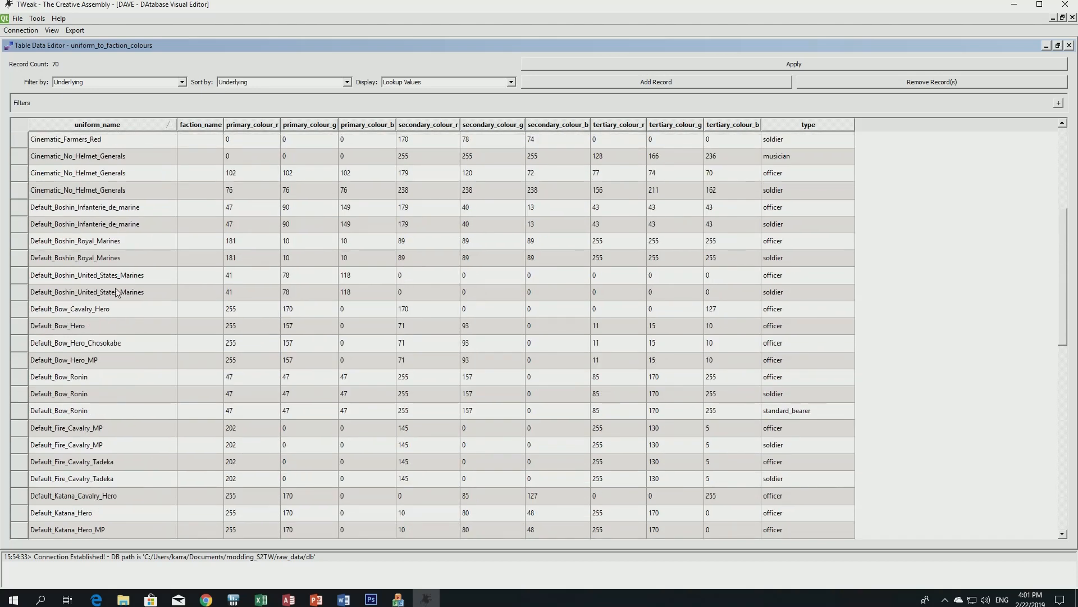
scroll(151, 471, down, 4)
scroll(133, 369, up, 2)
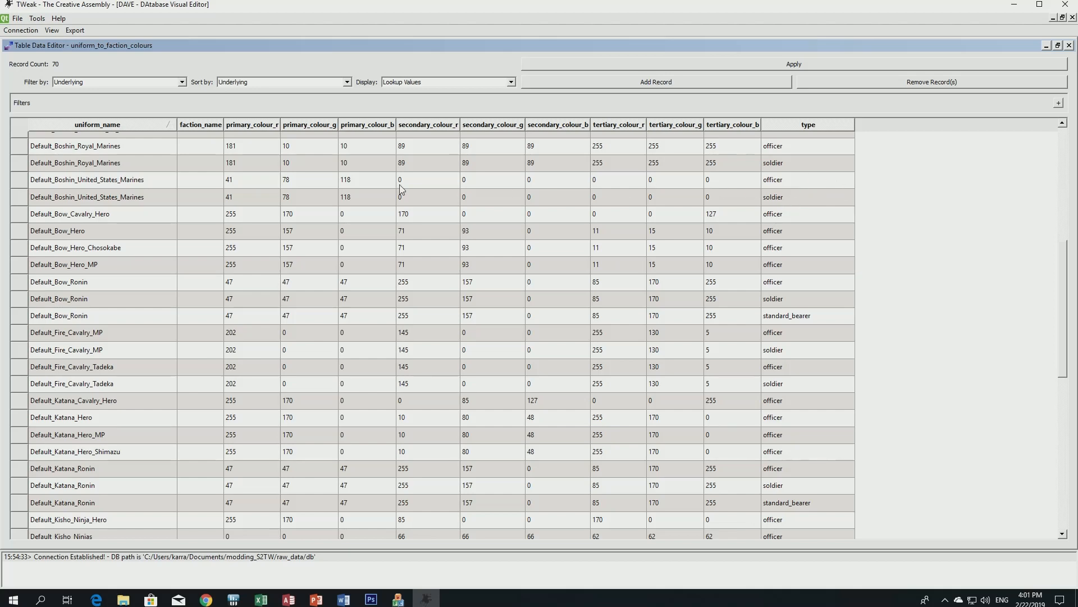
scroll(325, 203, up, 7)
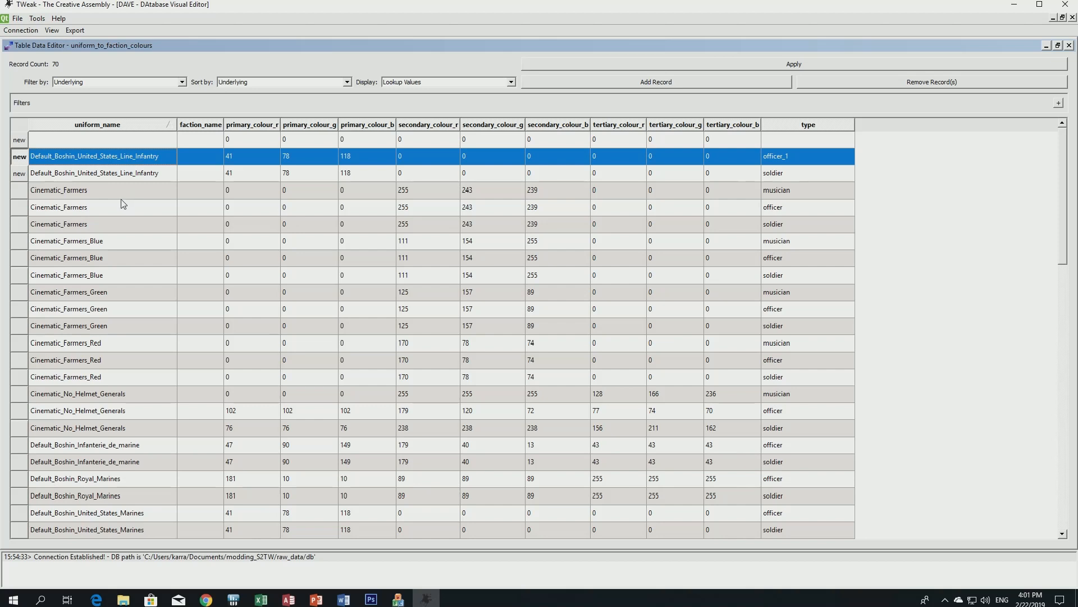
click(20, 173)
click(20, 161)
click(19, 145)
key(ctrl+v)
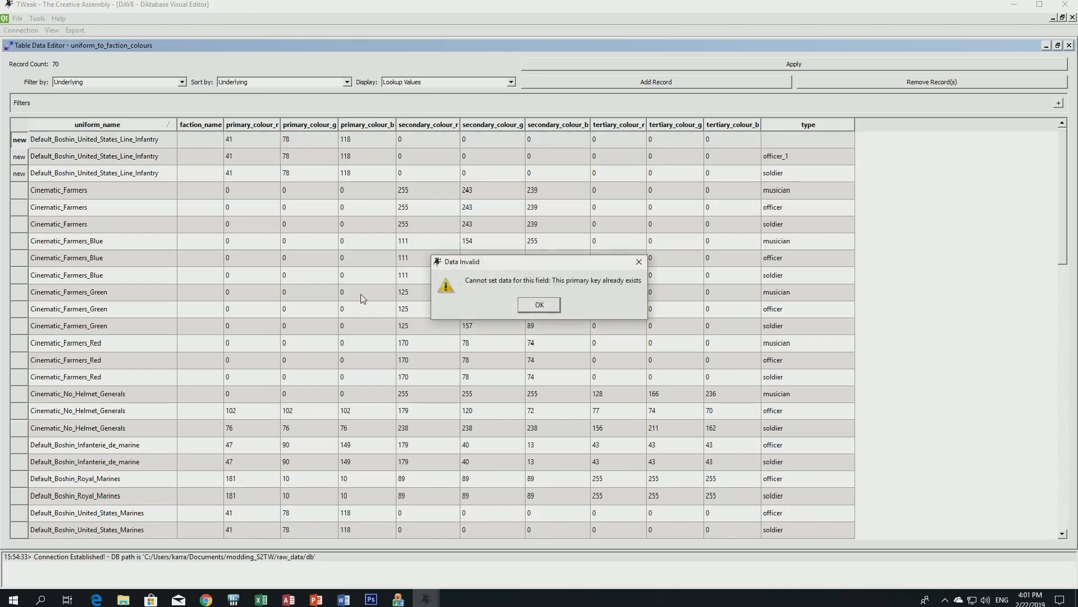
click(539, 306)
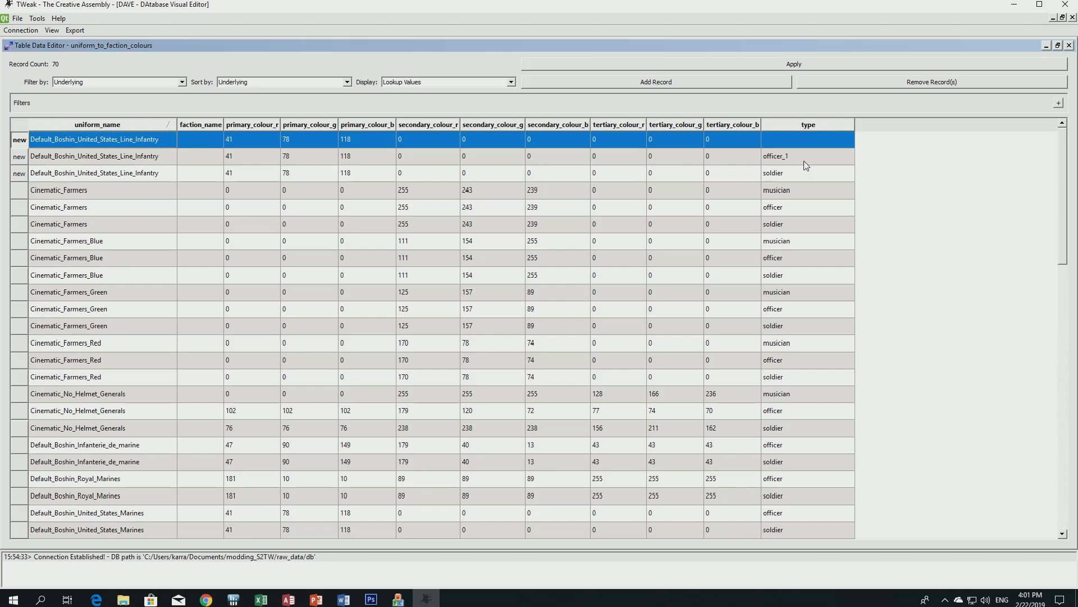
Set the type of the newly pasted United States line infantry record to standard_bearer.
double_click(808, 143)
click(807, 142)
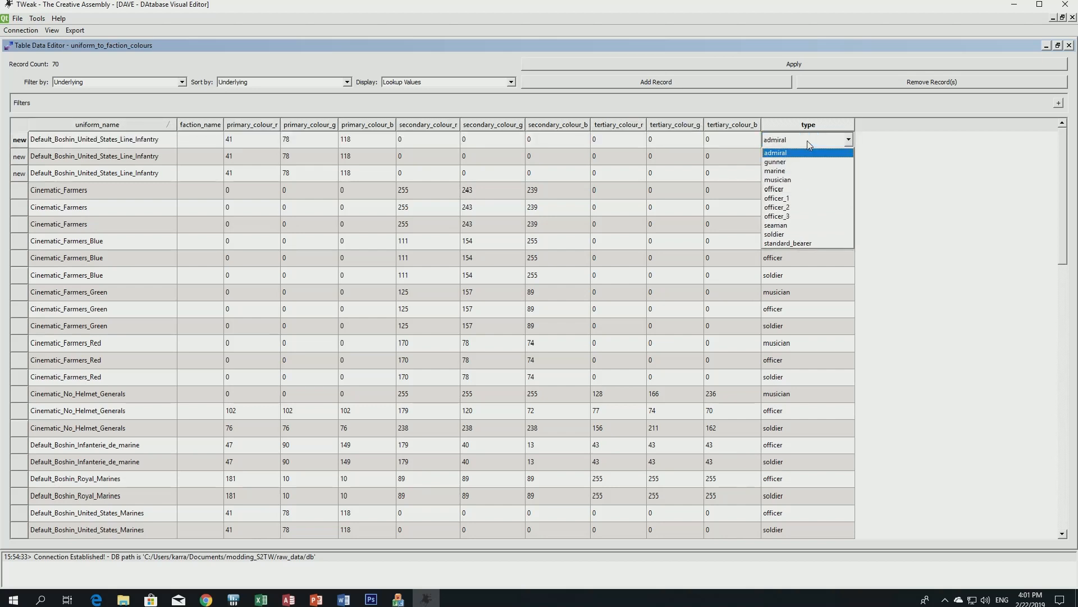
click(791, 242)
Change the type of the officer_1 United States line infantry record to officer.
click(786, 157)
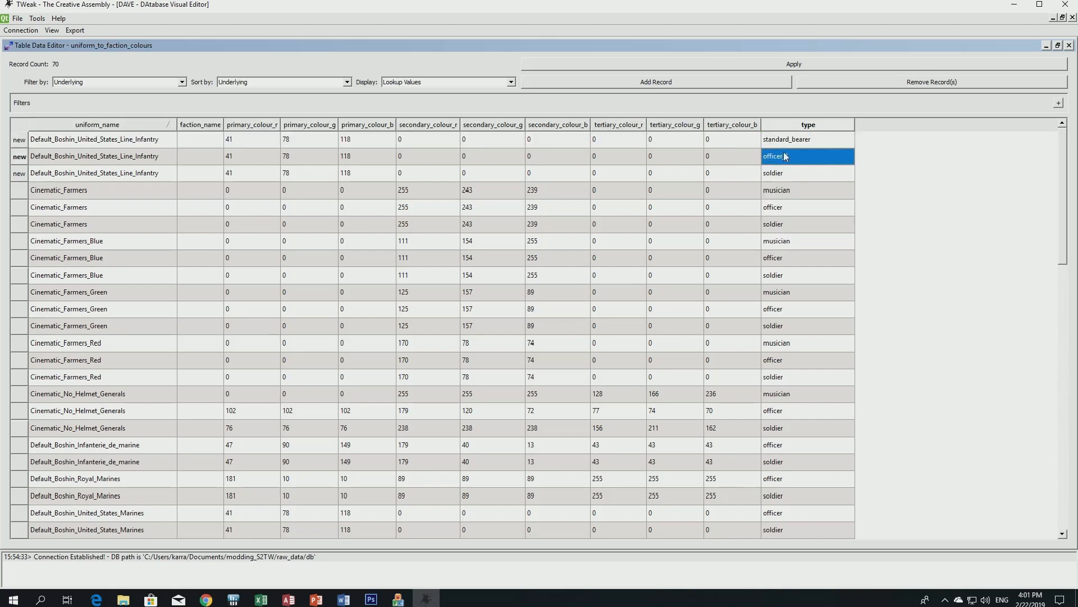
double_click(797, 155)
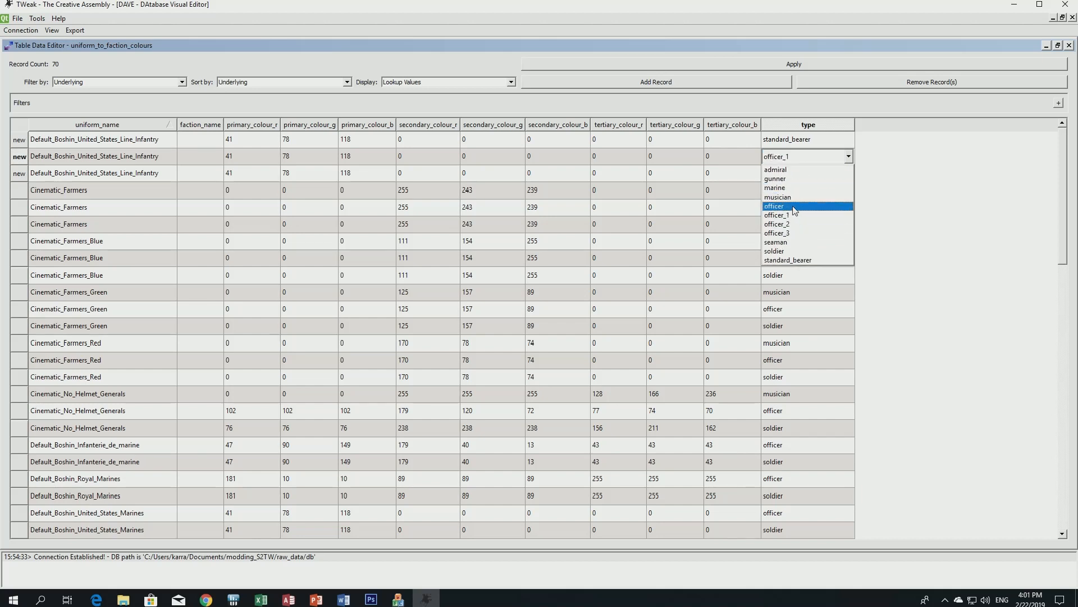
click(795, 204)
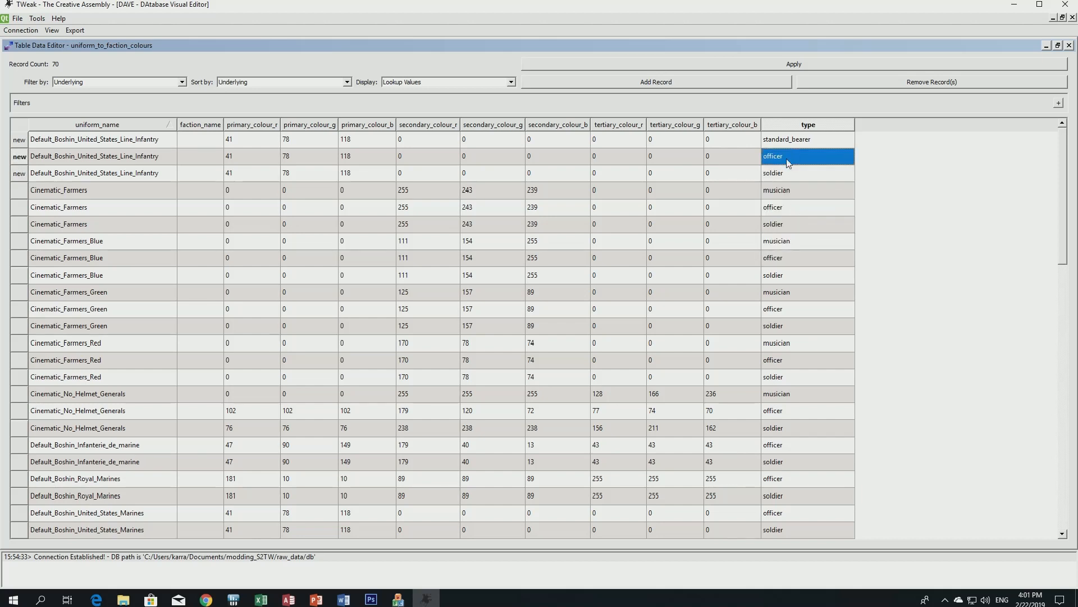
click(786, 157)
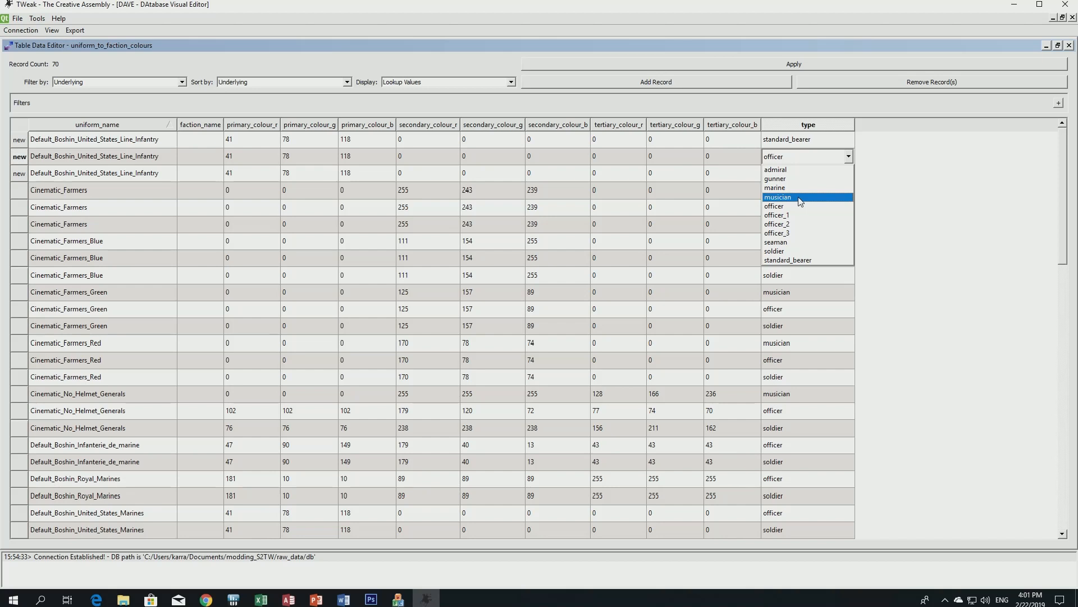
click(788, 206)
click(780, 175)
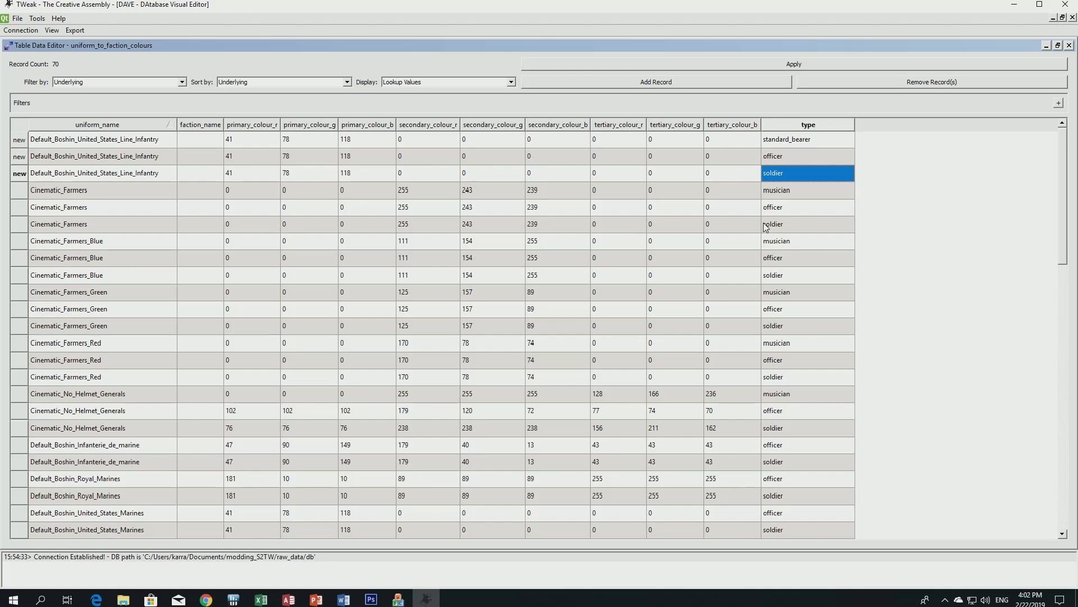
click(783, 191)
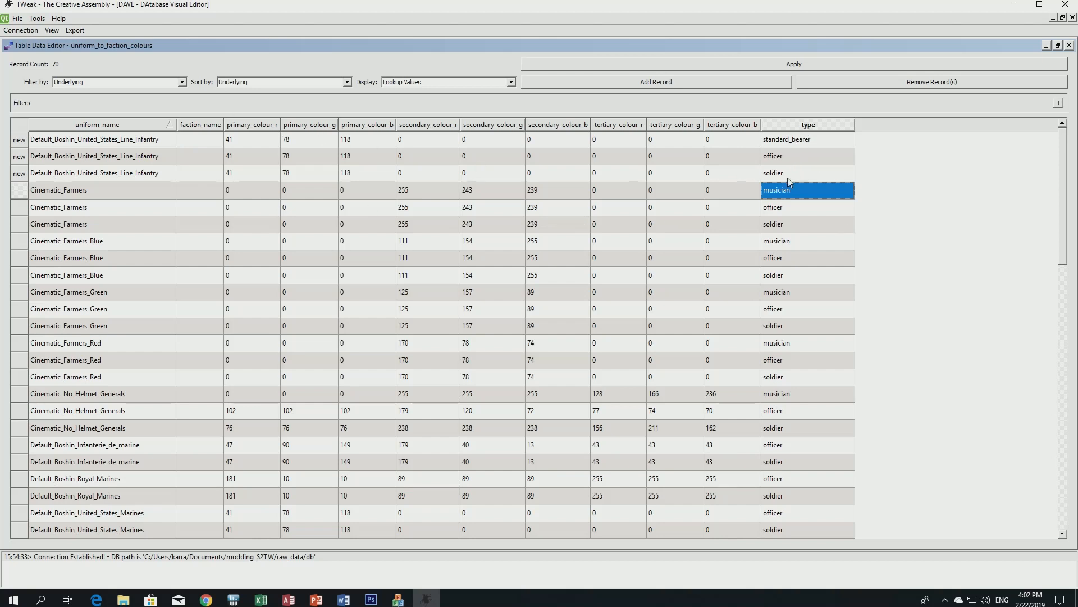
Switch to Microsoft Edge and examine the W3Schools RGB Calculator's preview and channel values for the uniform's primary colour.
click(96, 600)
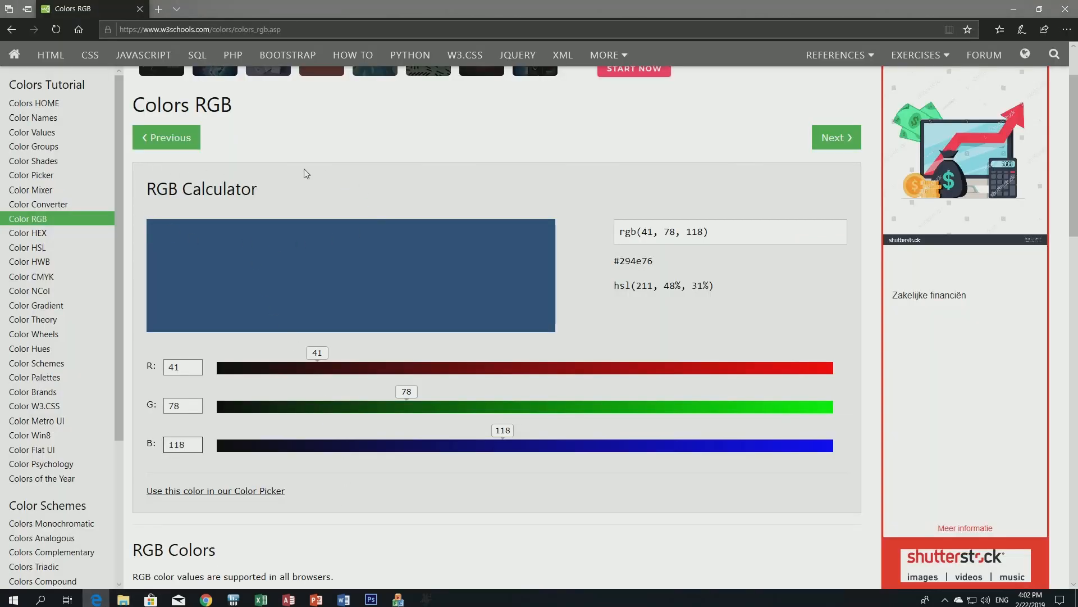
scroll(457, 506, down, 3)
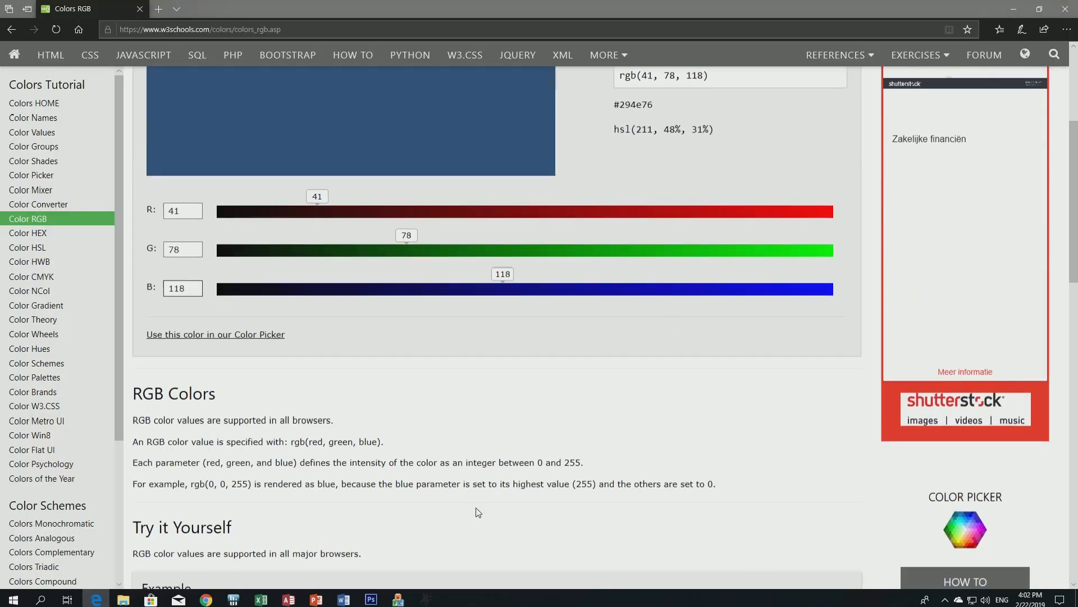
scroll(478, 511, up, 2)
scroll(478, 511, up, 2)
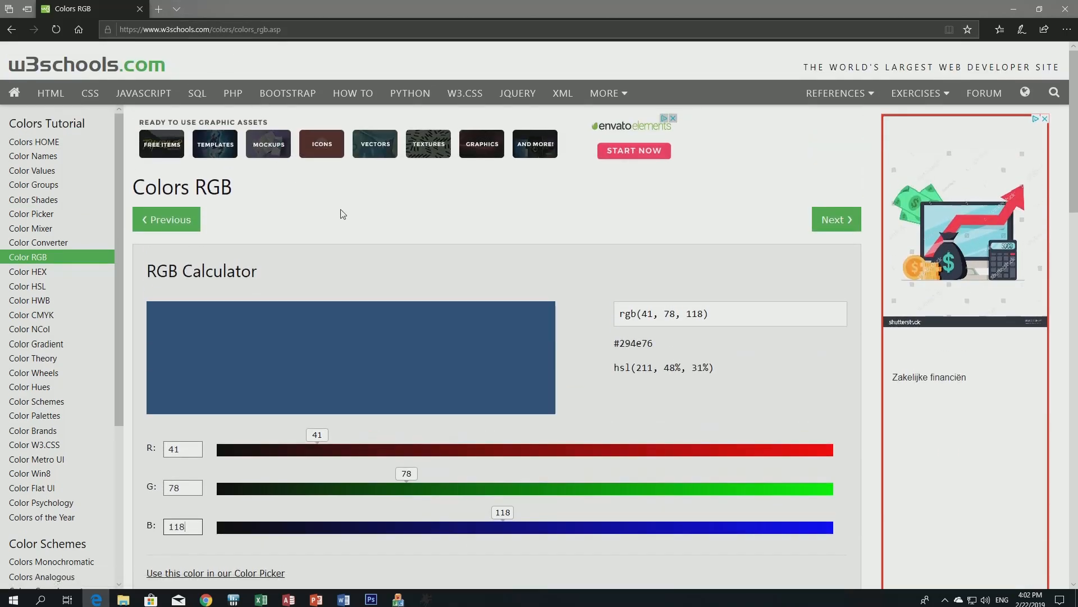
scroll(339, 212, down, 1)
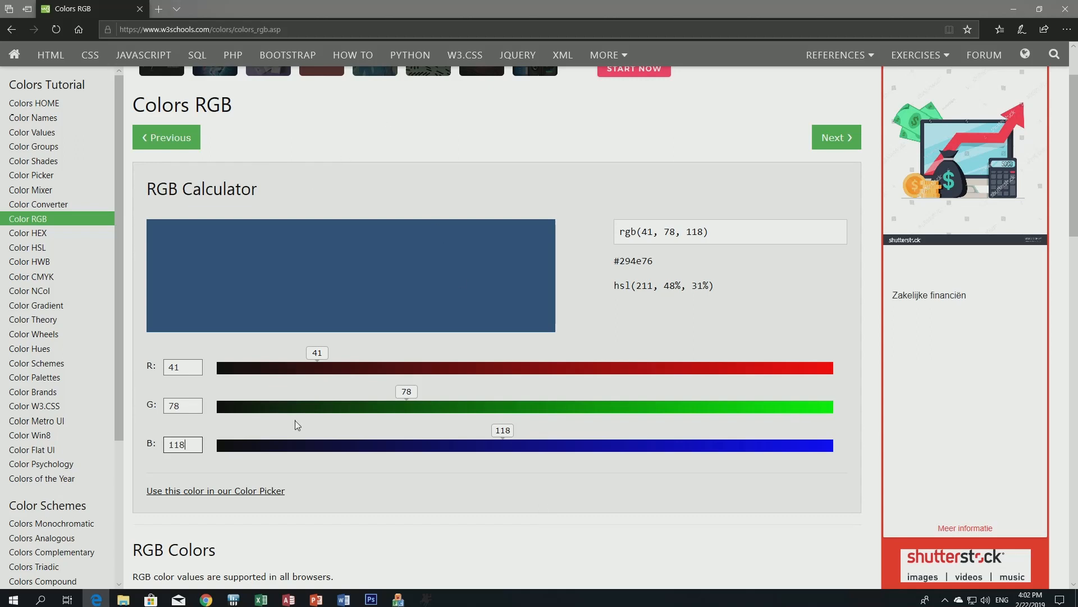
click(186, 368)
scroll(339, 464, down, 1)
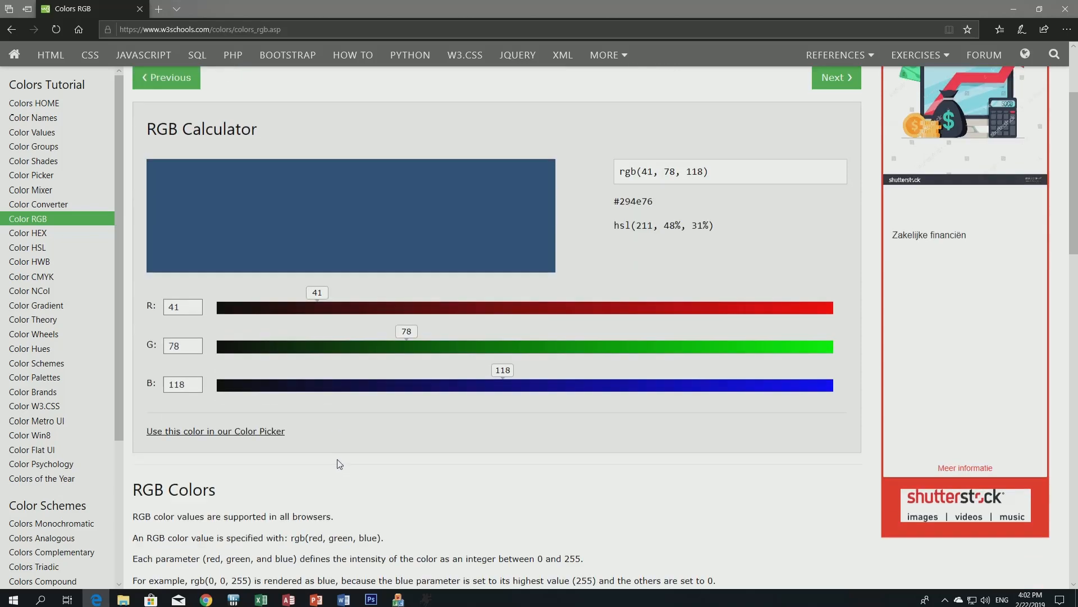
scroll(340, 464, down, 2)
scroll(332, 449, up, 3)
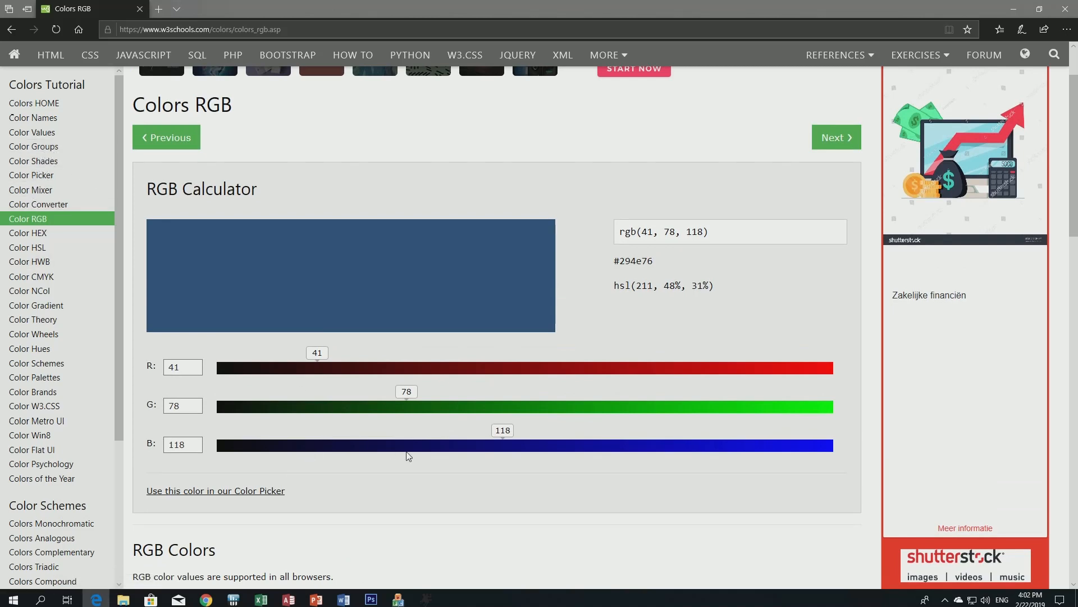
scroll(410, 455, down, 1)
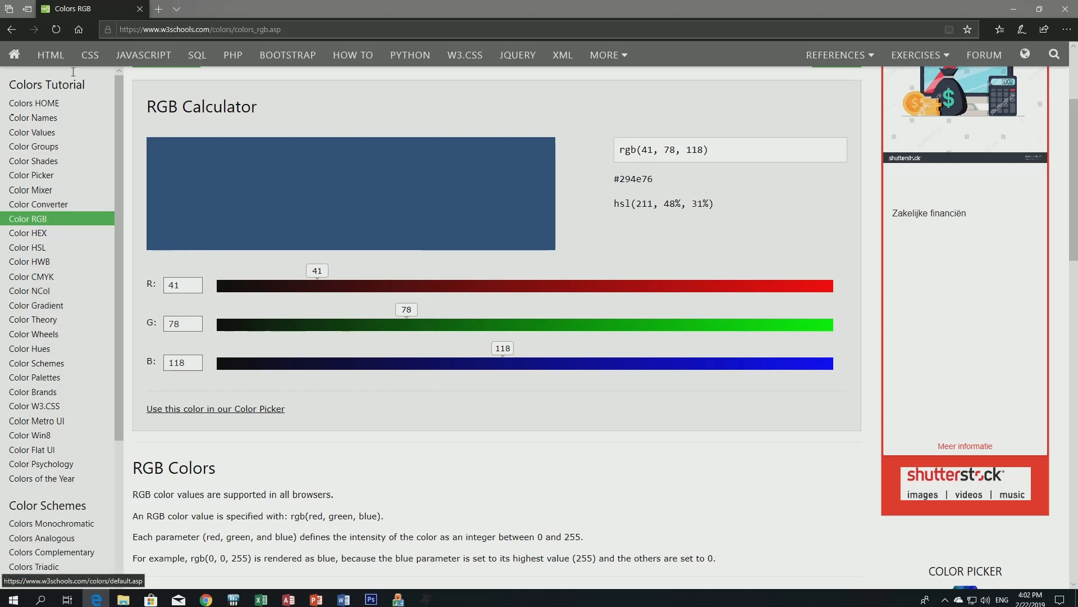
Try the W3Schools HTML Color Picker with #cc0066 and #0066ff, then return to the Color RGB page.
click(40, 175)
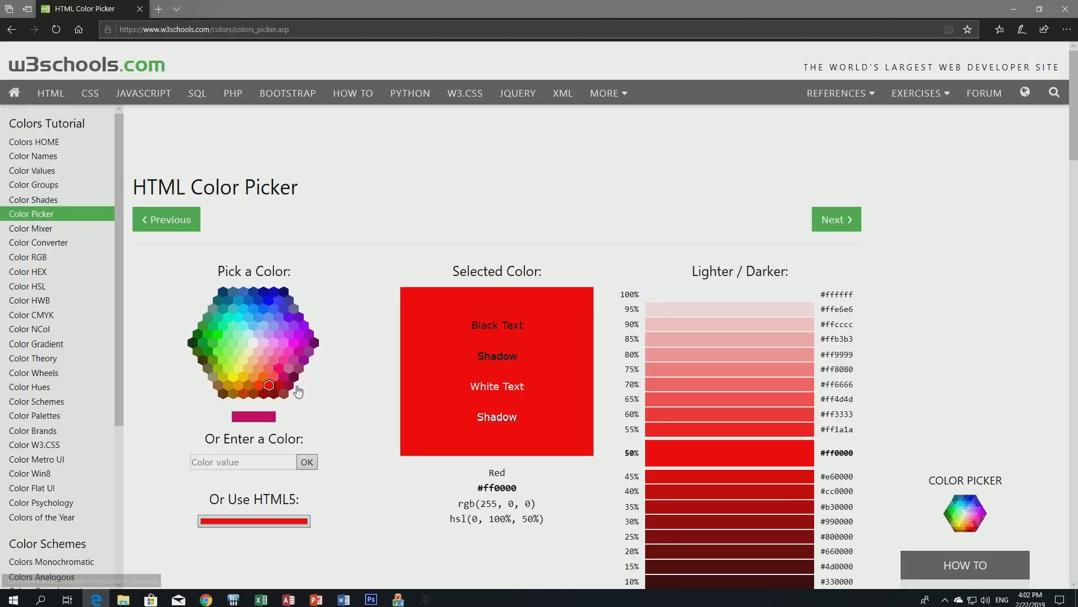
scroll(324, 313, down, 7)
scroll(325, 313, up, 5)
click(284, 294)
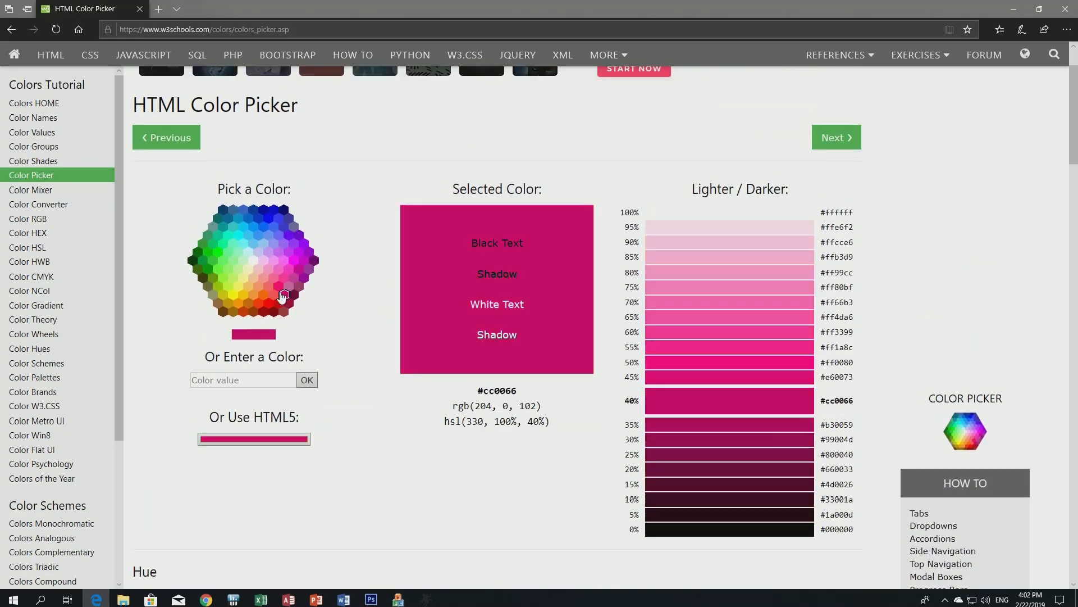
click(263, 260)
click(264, 227)
scroll(353, 362, down, 7)
scroll(353, 367, down, 5)
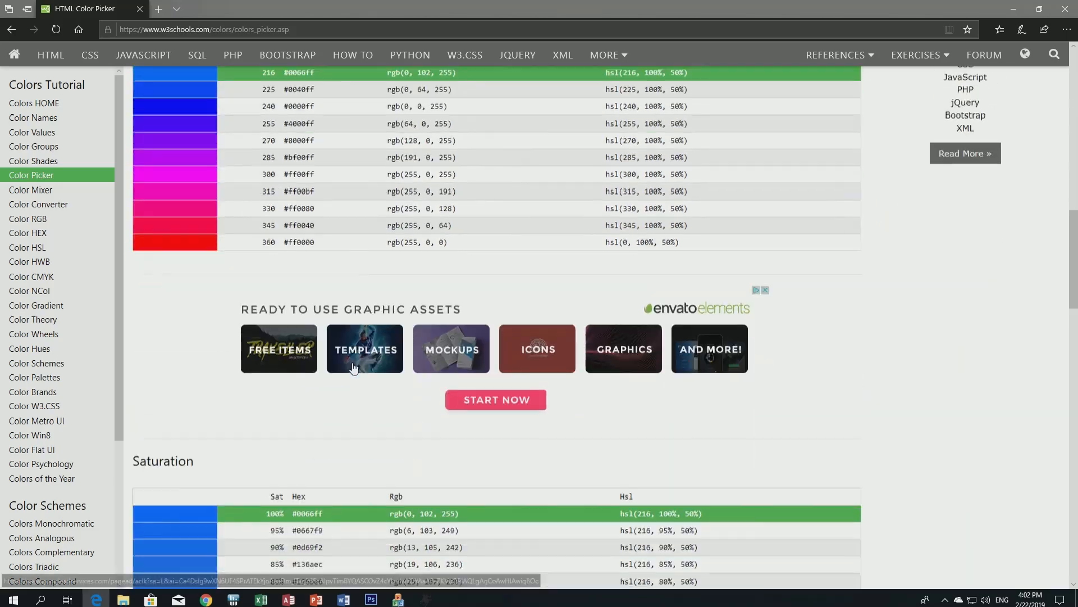
scroll(353, 367, up, 15)
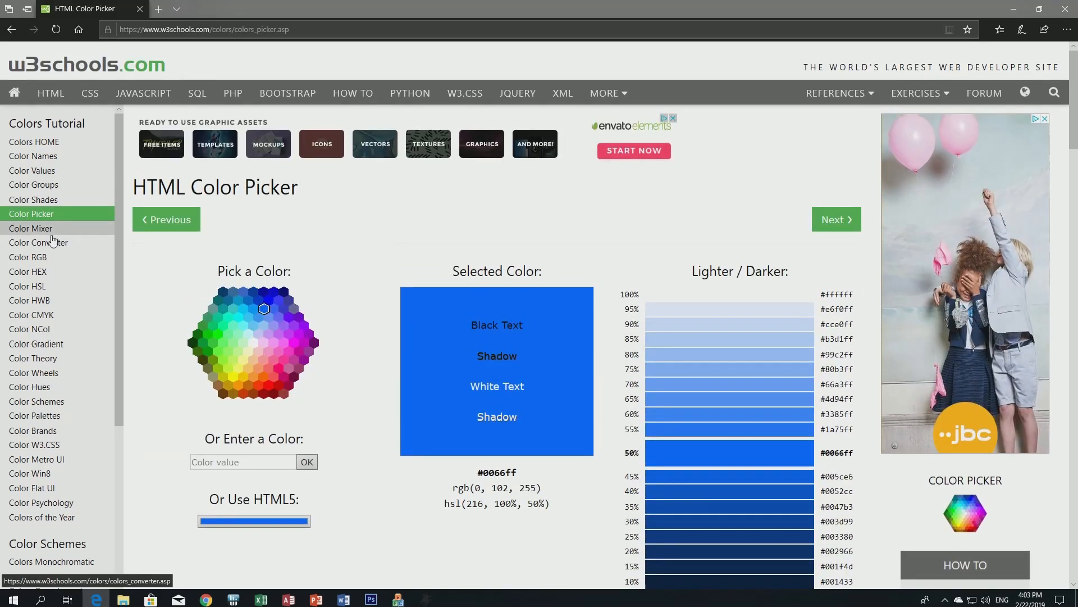
click(28, 257)
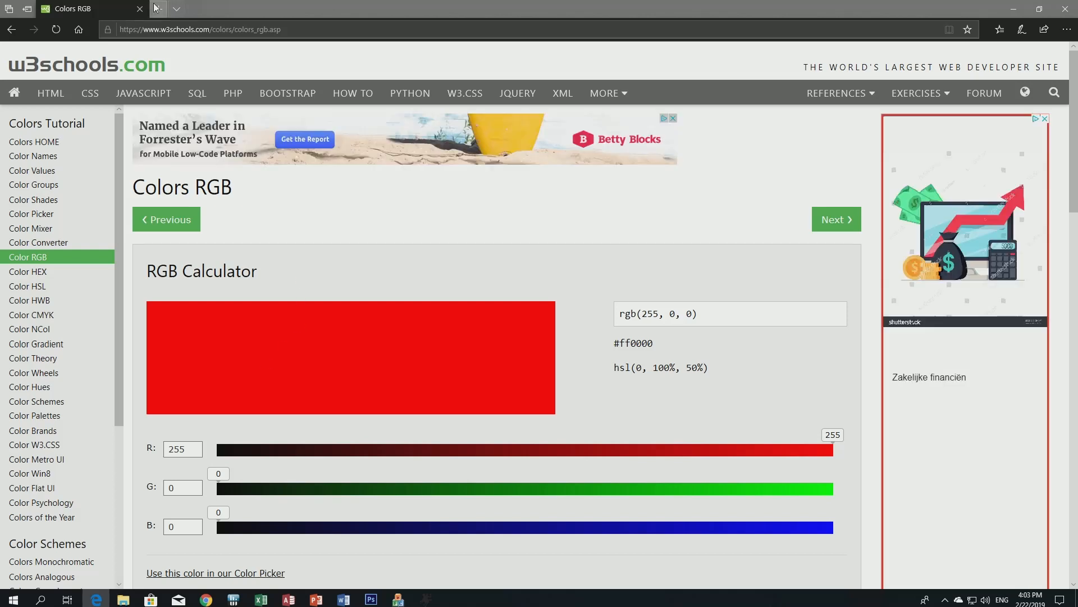
Search Google for "rgb color picker" in a new browser tab.
click(159, 8)
click(78, 29)
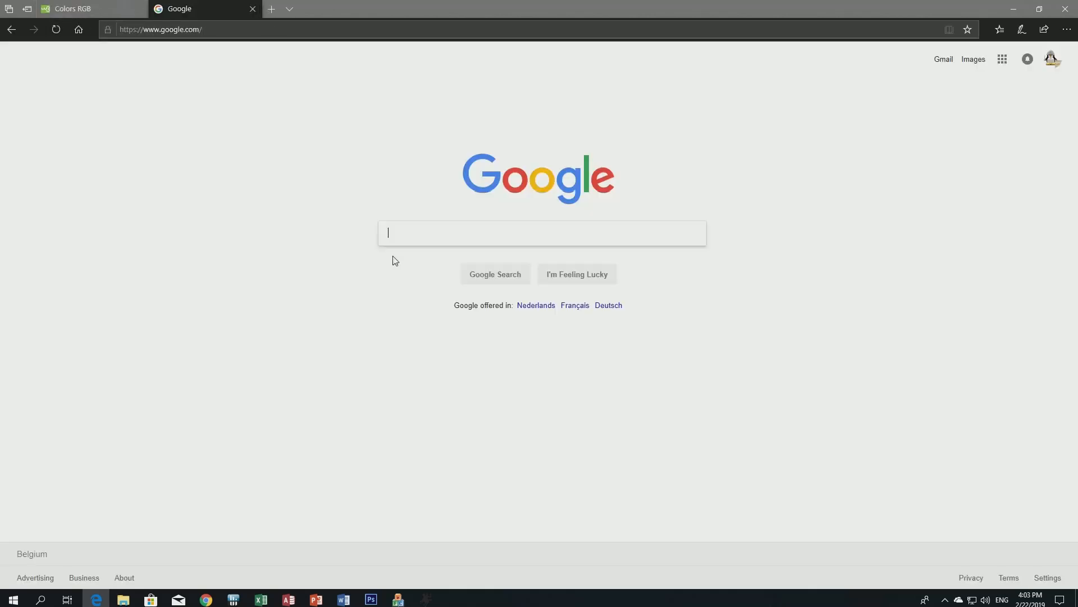
click(410, 234)
click(423, 253)
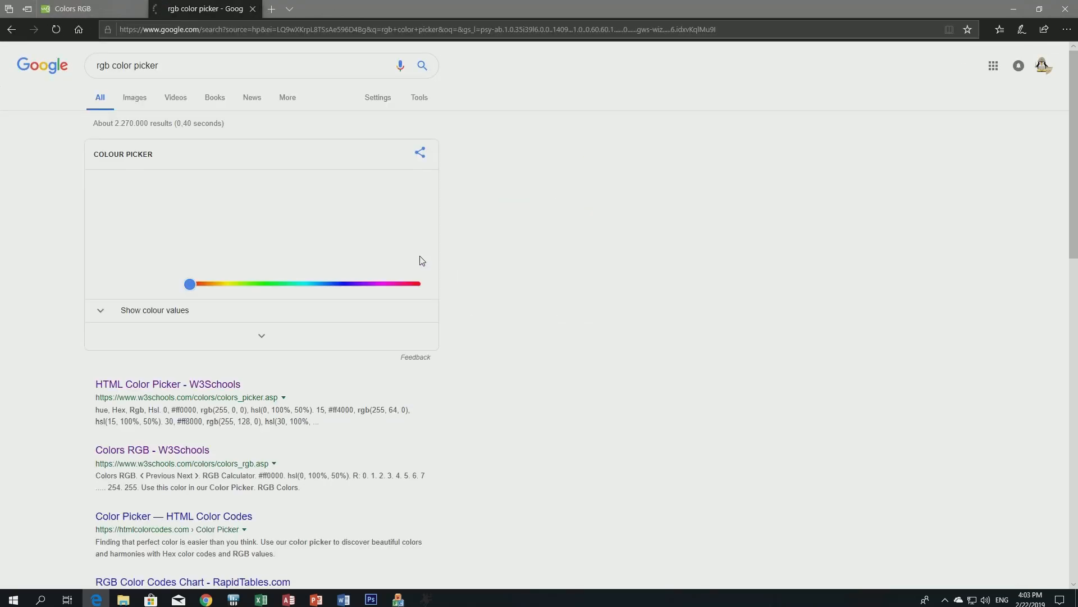
Pick a blue hue in Google's colour picker and adjust the shade to rgb(46, 88, 165).
drag(285, 285, 331, 286)
drag(366, 215, 339, 217)
click(75, 8)
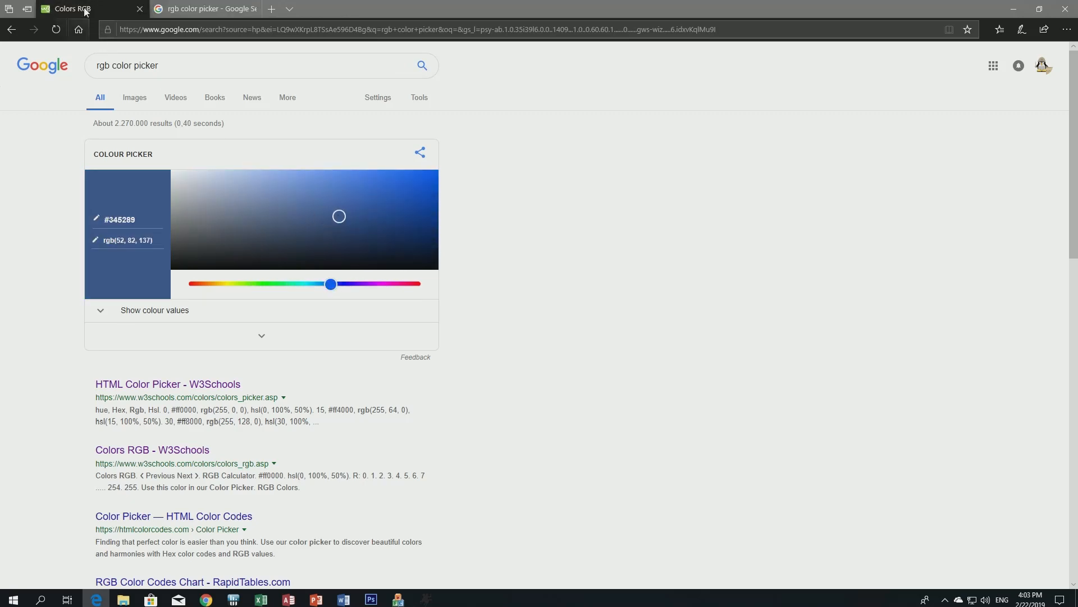
click(208, 8)
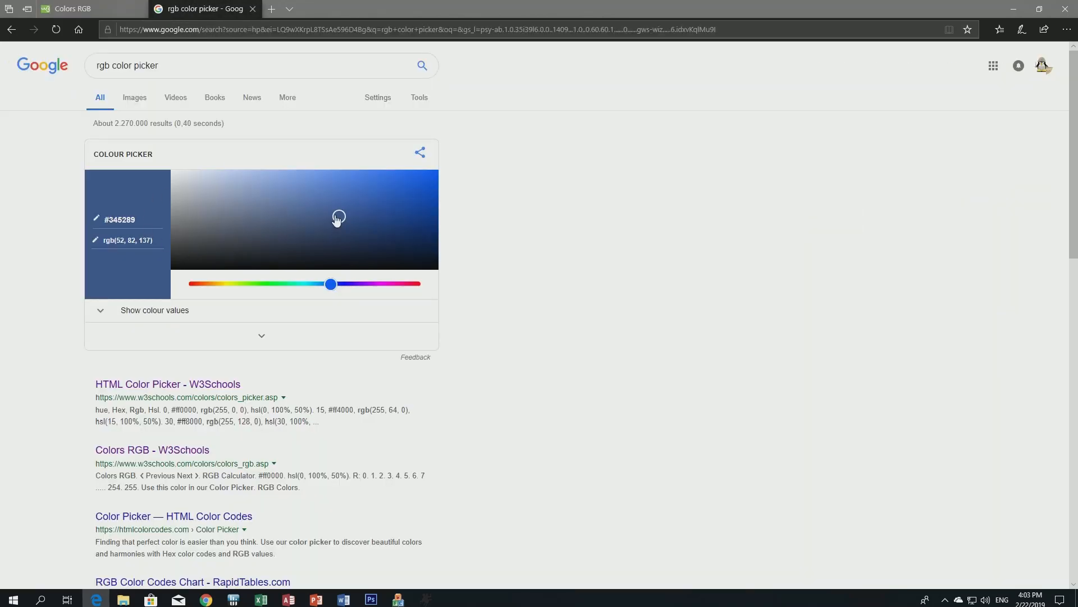
drag(340, 216, 367, 207)
Switch back to DAVE, apply the new uniform_to_faction_colours records, and close TWeak.
click(426, 599)
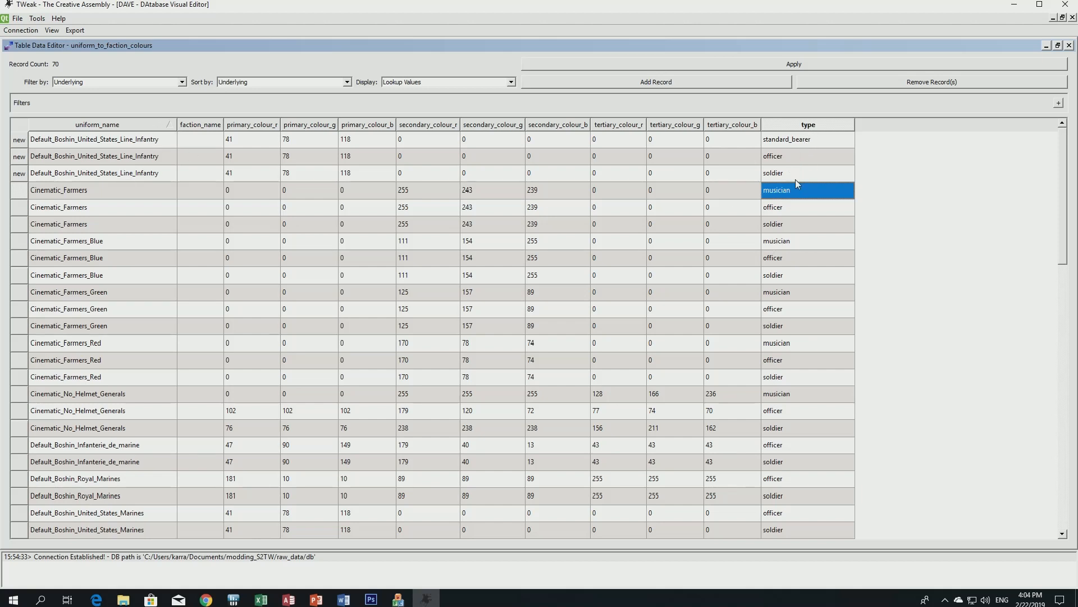
click(800, 66)
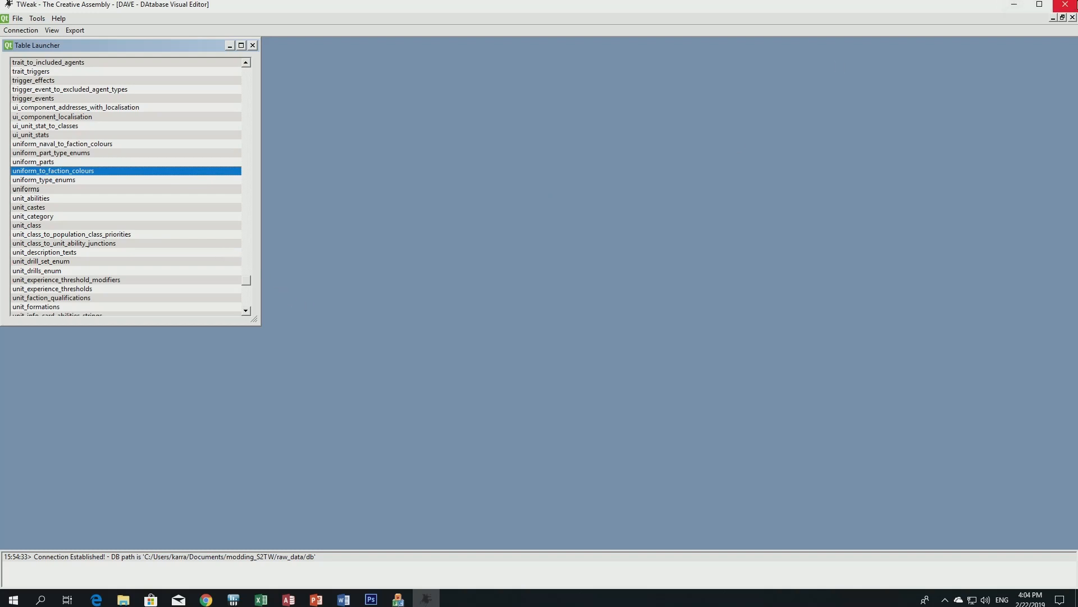
click(1067, 5)
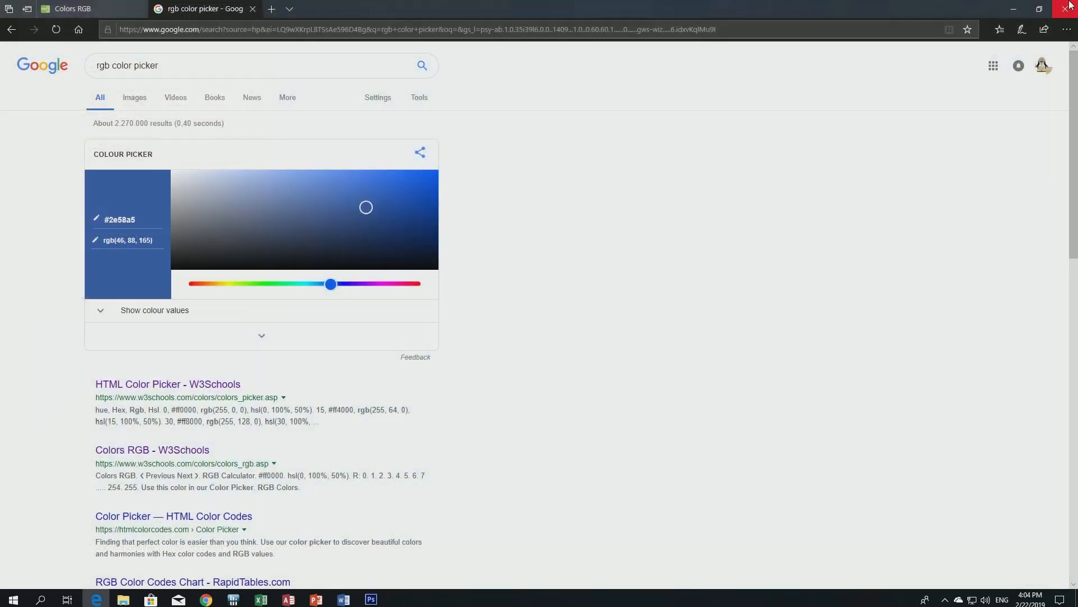
Minimize the browser and launch BOB.Release.exe from the modding_S2TW binaries folder.
click(1011, 7)
scroll(443, 345, up, 10)
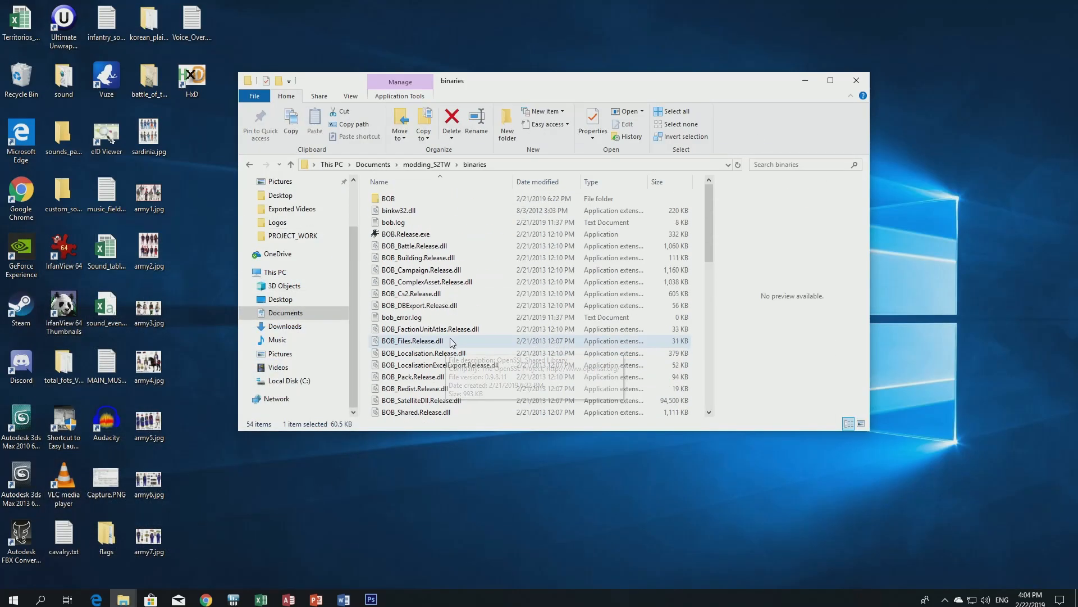
double_click(407, 234)
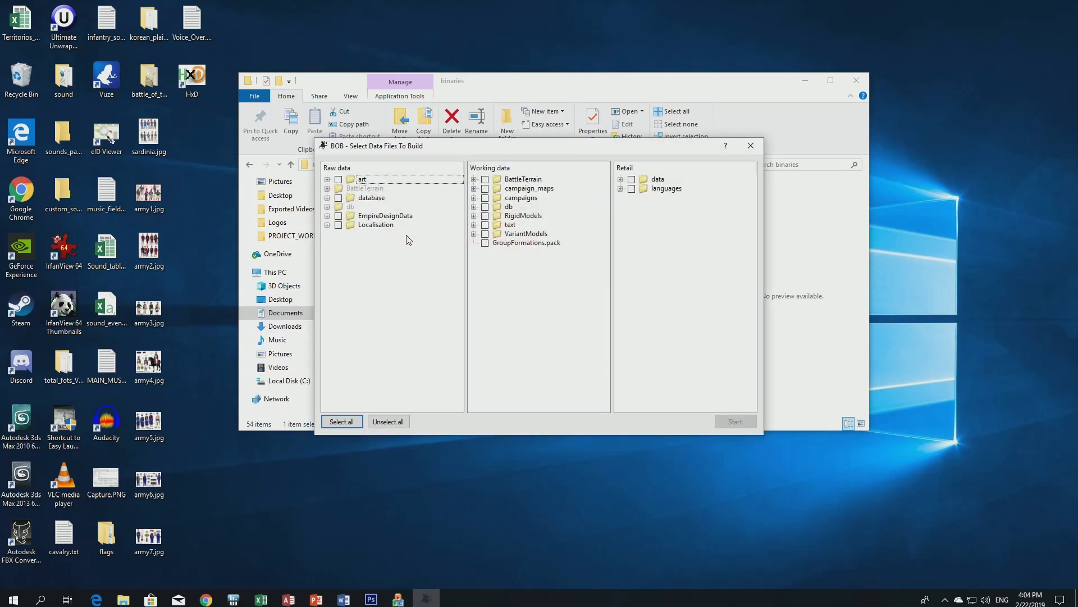
Mark uniform_to_faction_colours.xml in EmpireDesignData for XML export and binary conversion, and include the retail data folder's mod.pack in the build.
click(327, 216)
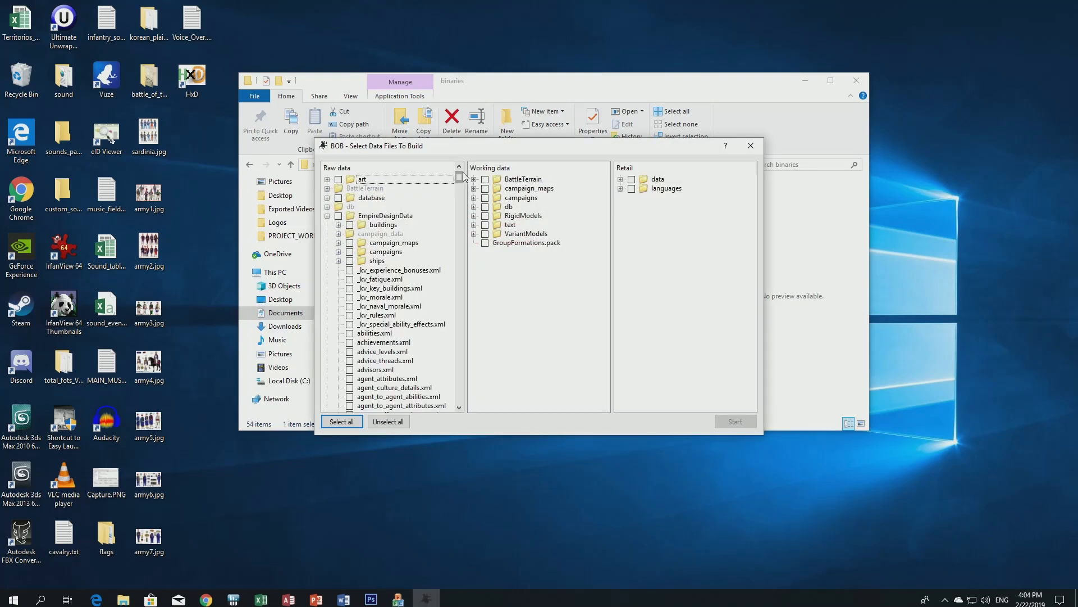
drag(460, 176, 386, 380)
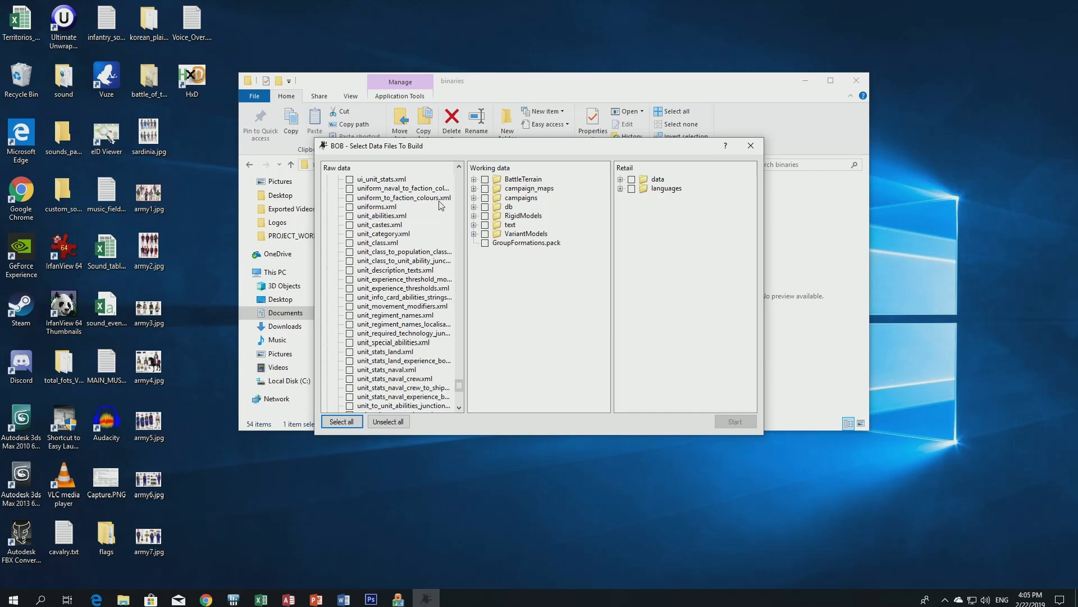
right_click(355, 200)
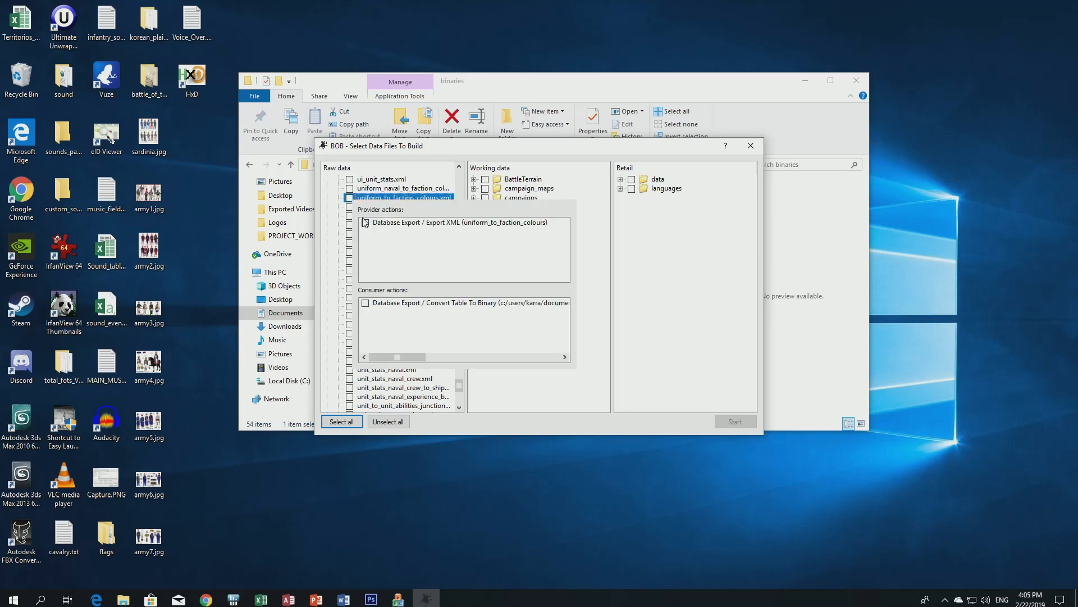
click(365, 222)
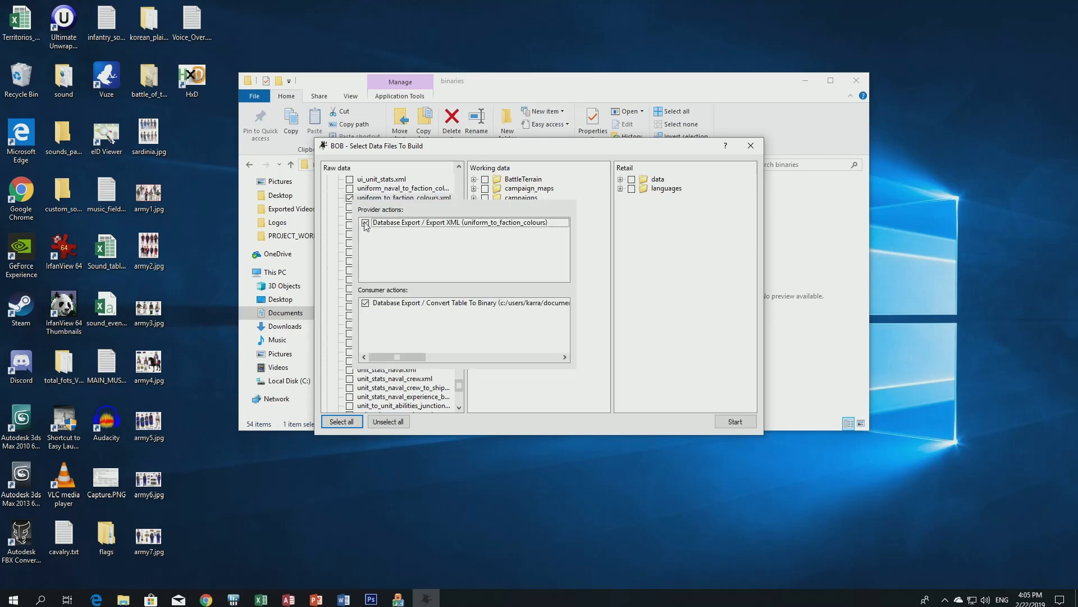
click(631, 180)
click(621, 180)
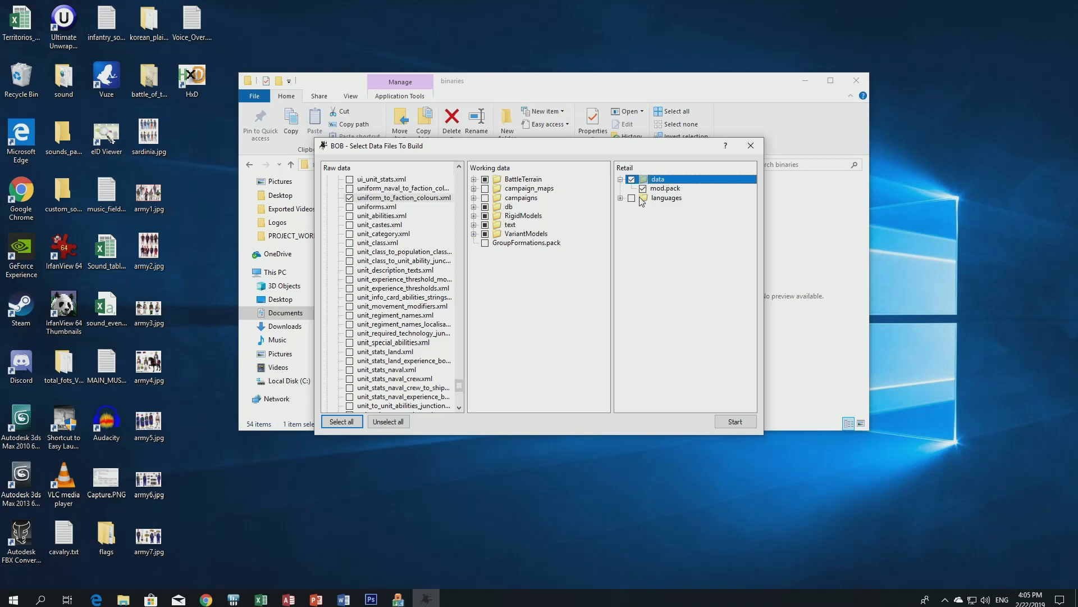
Look through the unit and uniform XML tables around uniform_to_faction_colours.xml in the raw data list.
scroll(396, 345, down, 1)
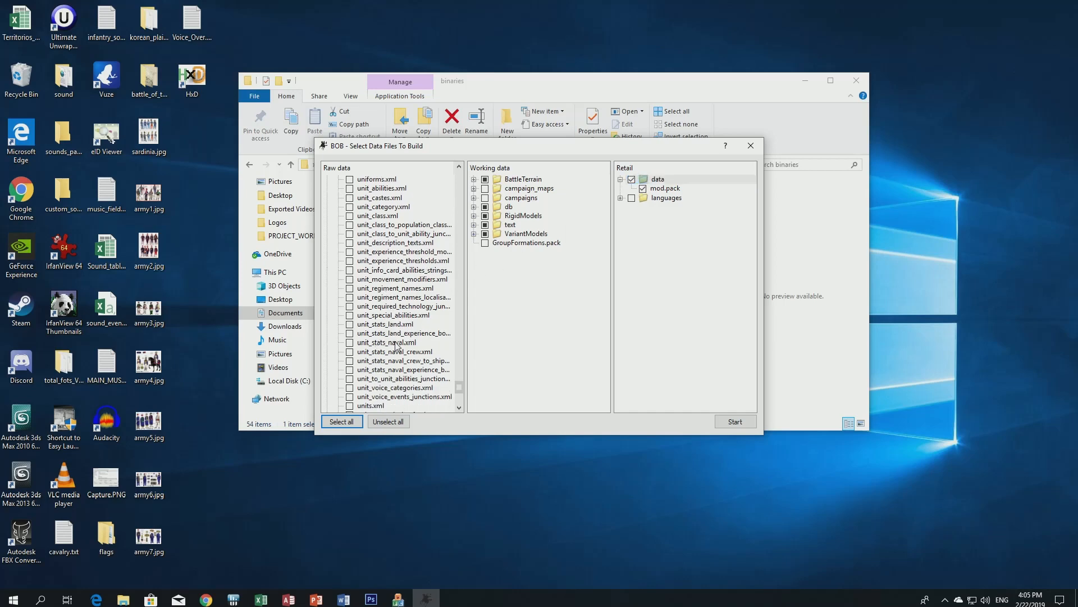
scroll(399, 350, down, 2)
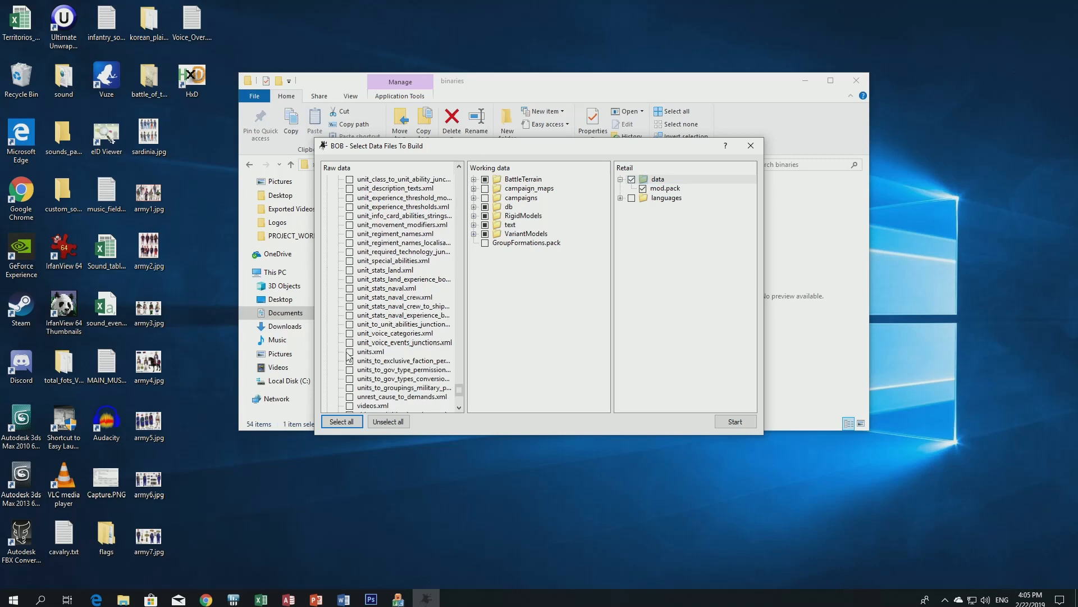
scroll(358, 376, down, 1)
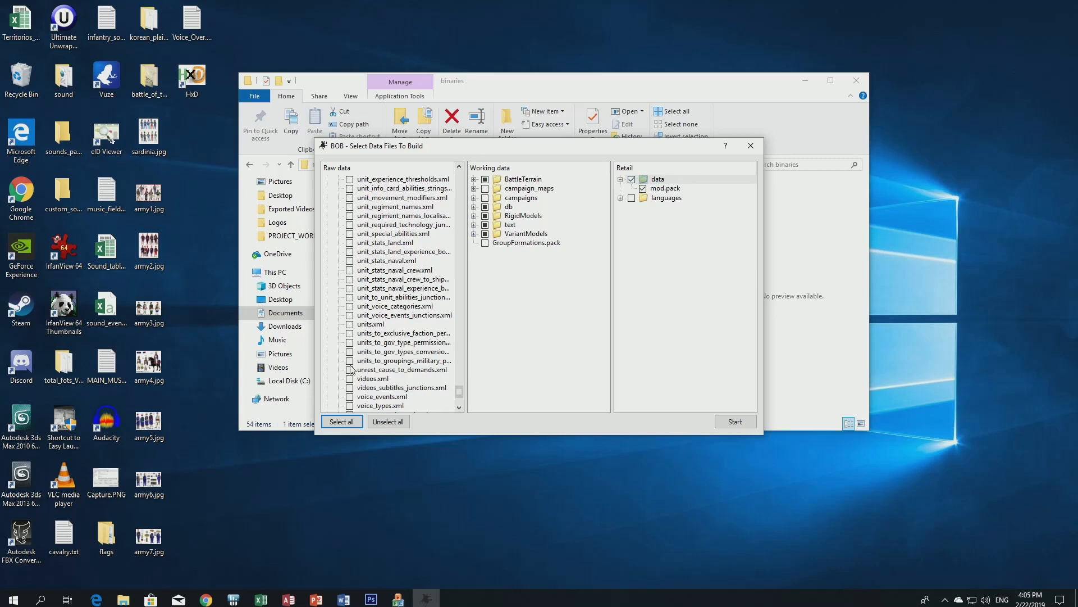
scroll(351, 369, up, 1)
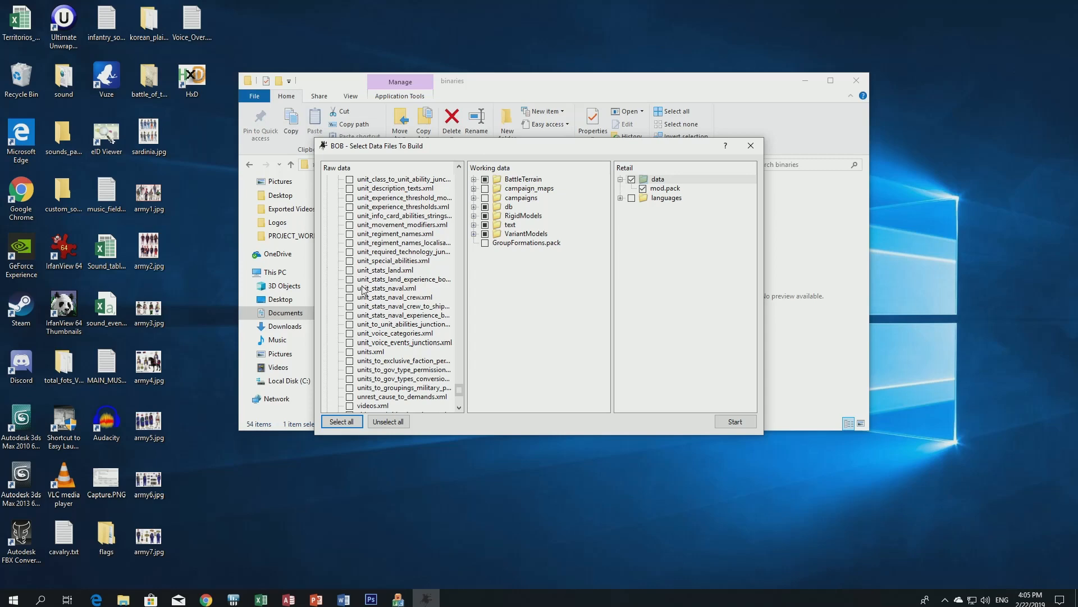
scroll(392, 353, up, 6)
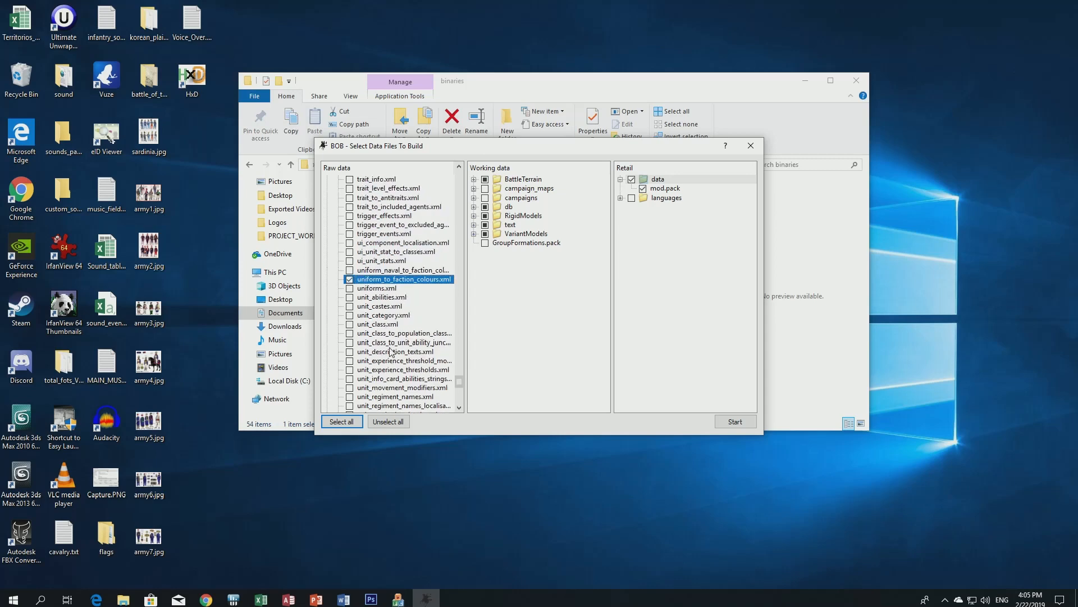
scroll(391, 354, down, 3)
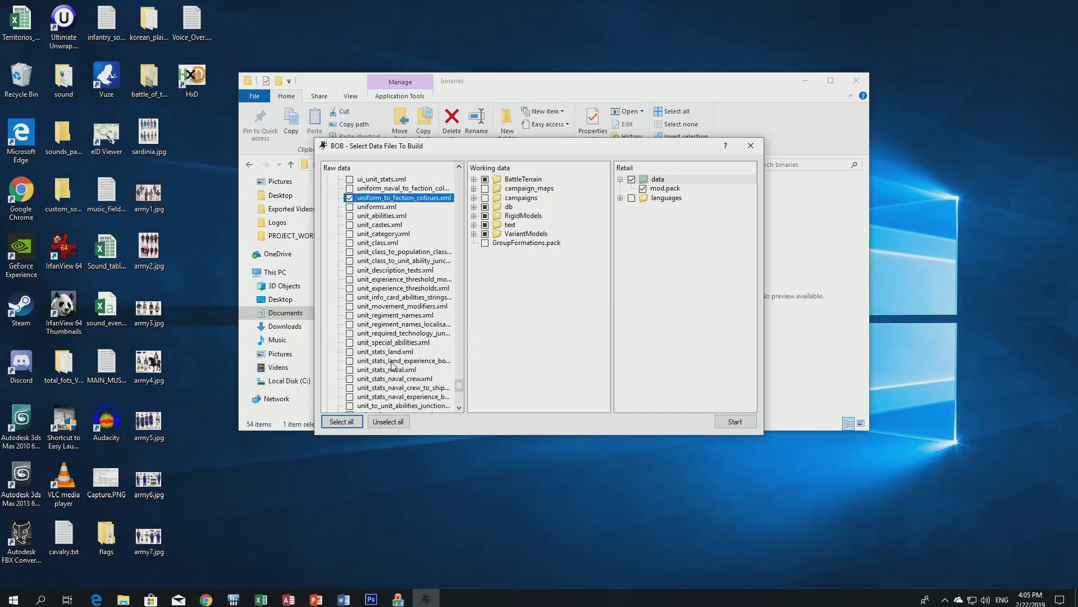
scroll(407, 325, up, 1)
scroll(407, 315, up, 1)
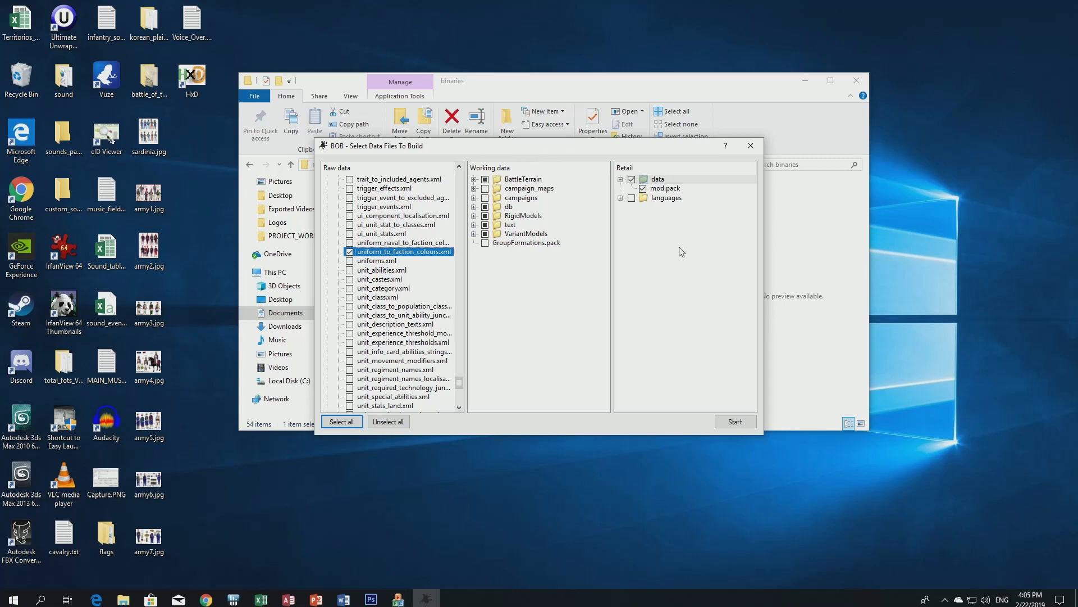
Run the BOB build, expand the Database Export and Pack results, and exit BOB.
click(734, 423)
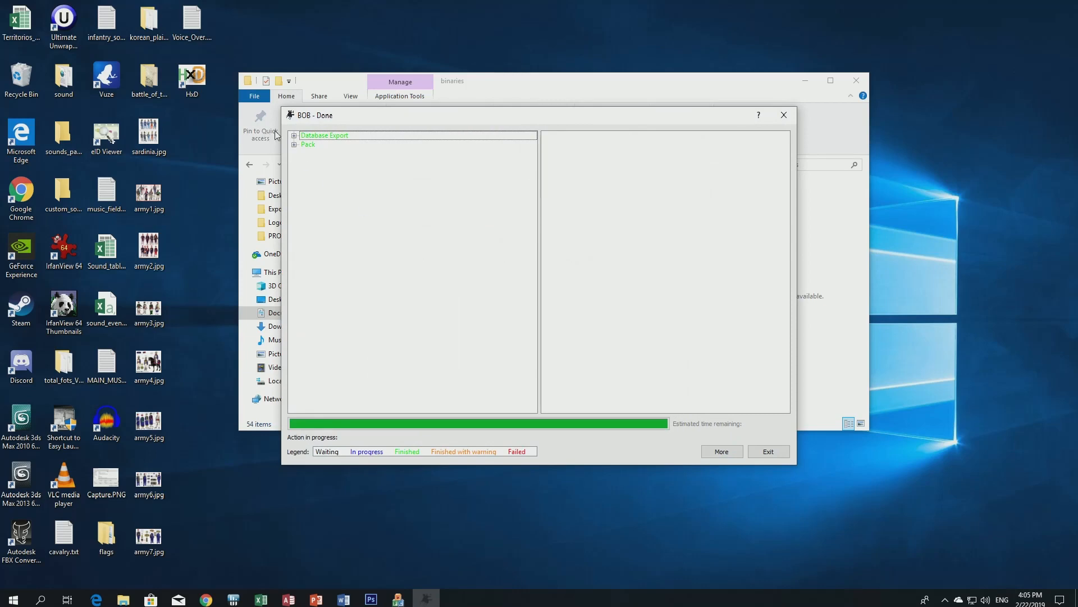
click(294, 136)
click(293, 161)
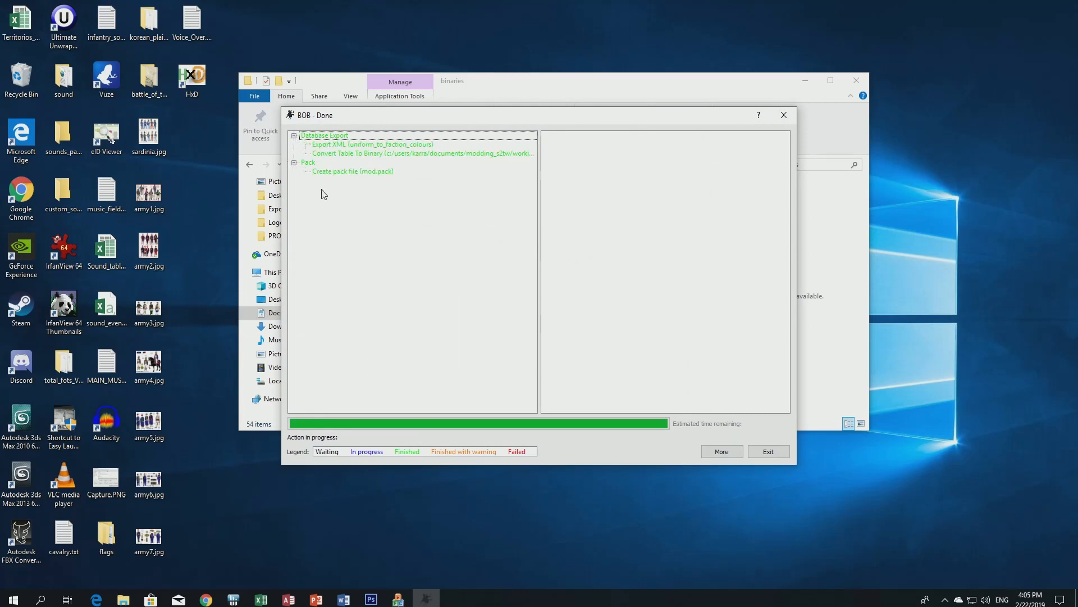
click(768, 451)
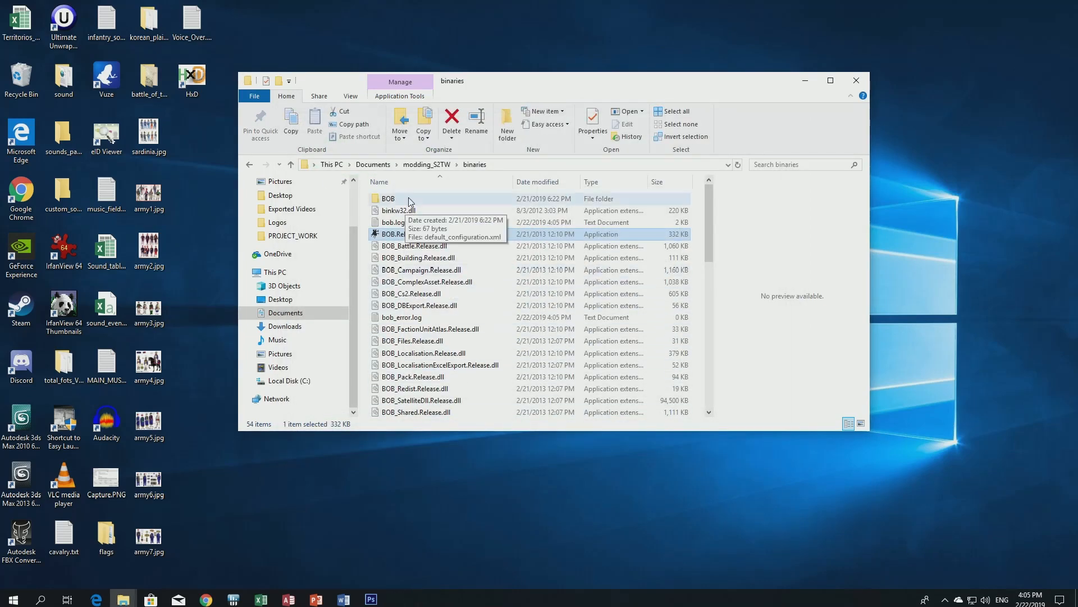
Check the built mod.pack in the retail data folder and return to the modding_S2TW folder.
click(418, 165)
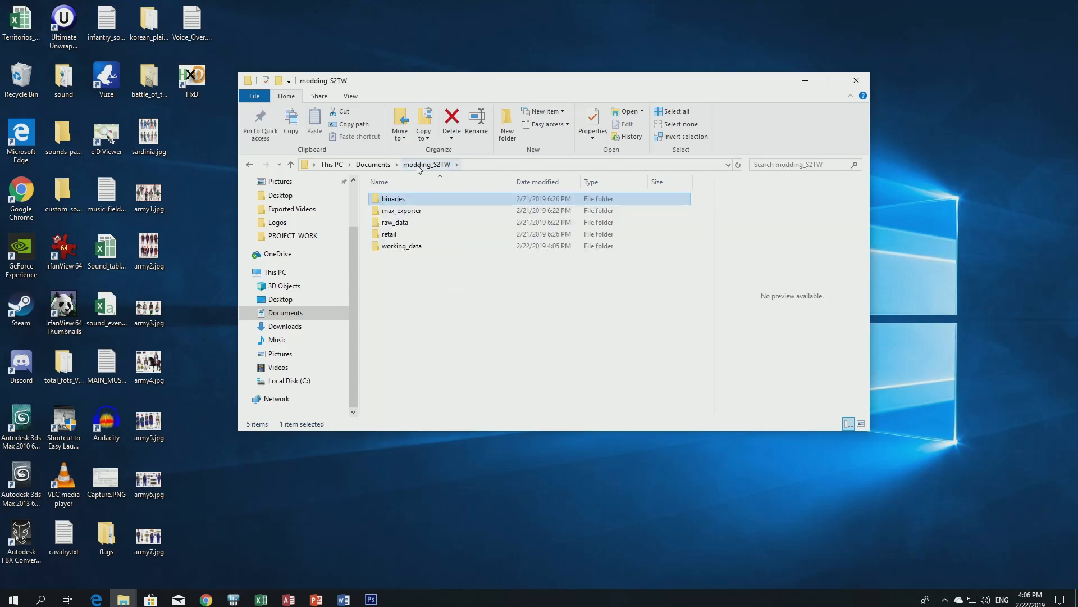
double_click(393, 234)
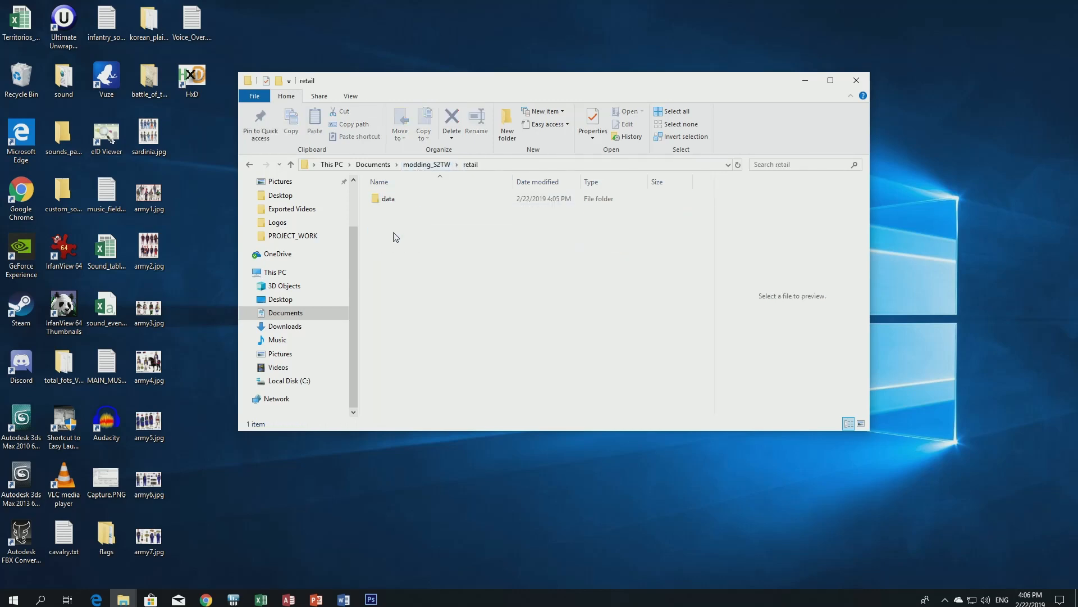
double_click(395, 203)
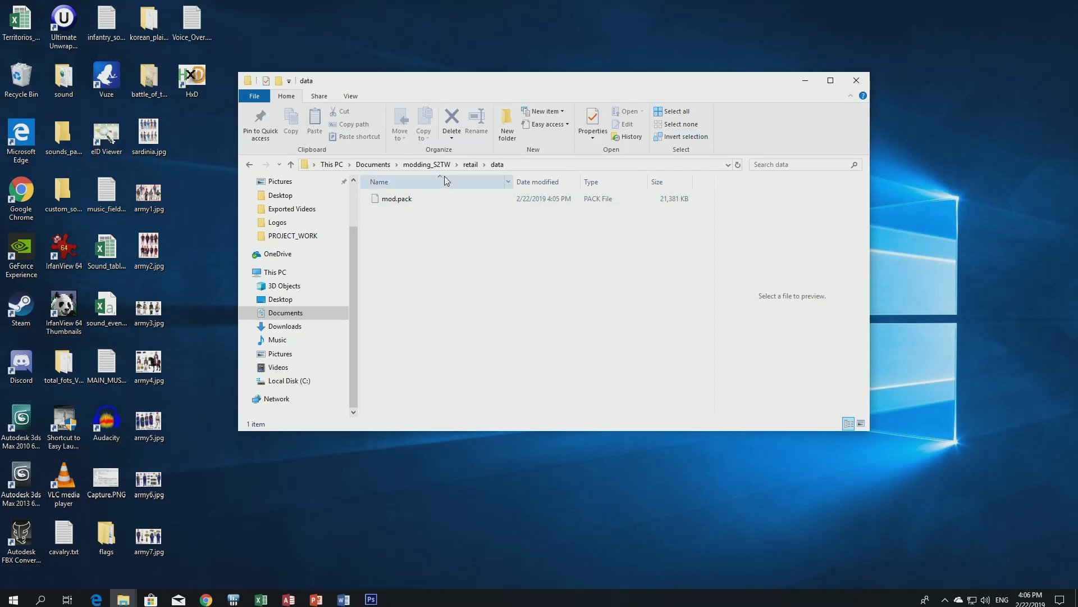
click(428, 164)
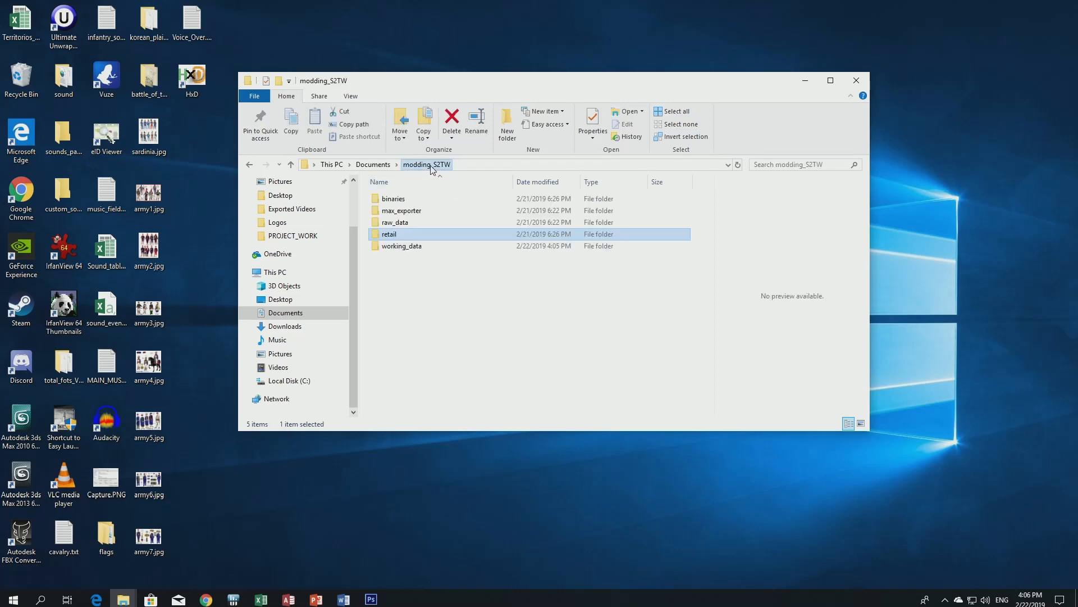
Open another folder window, go to Rusted_PFM in Documents, and launch rpfm-code.exe.
click(129, 601)
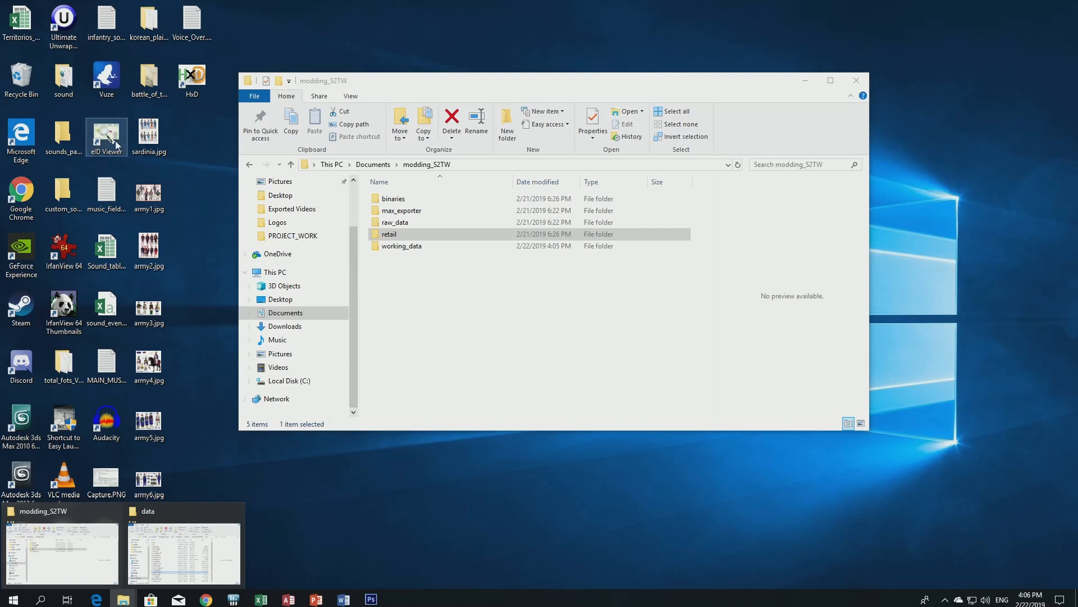
double_click(64, 130)
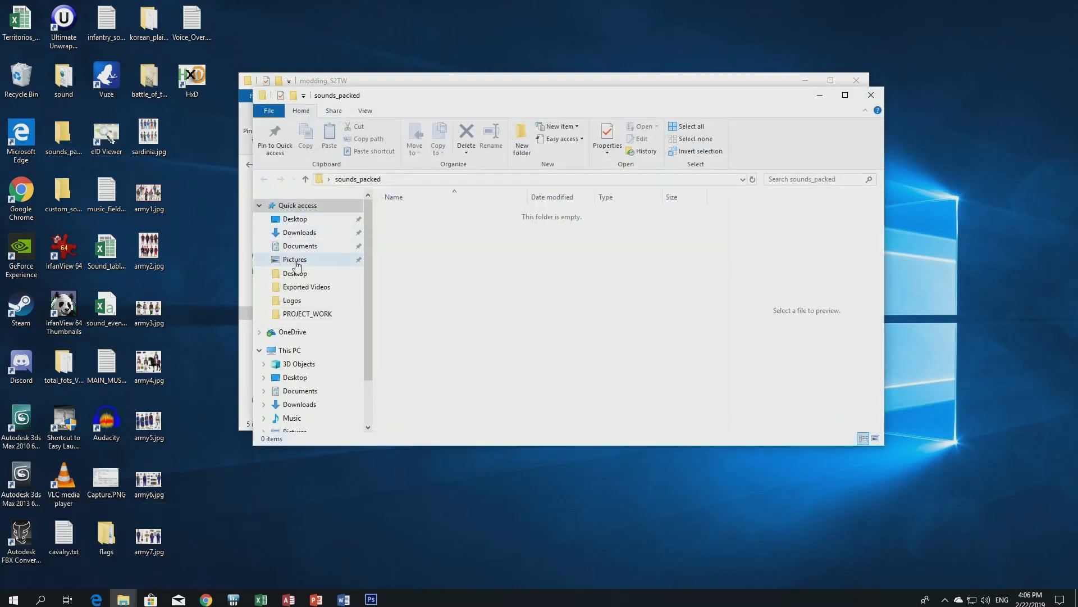
click(300, 247)
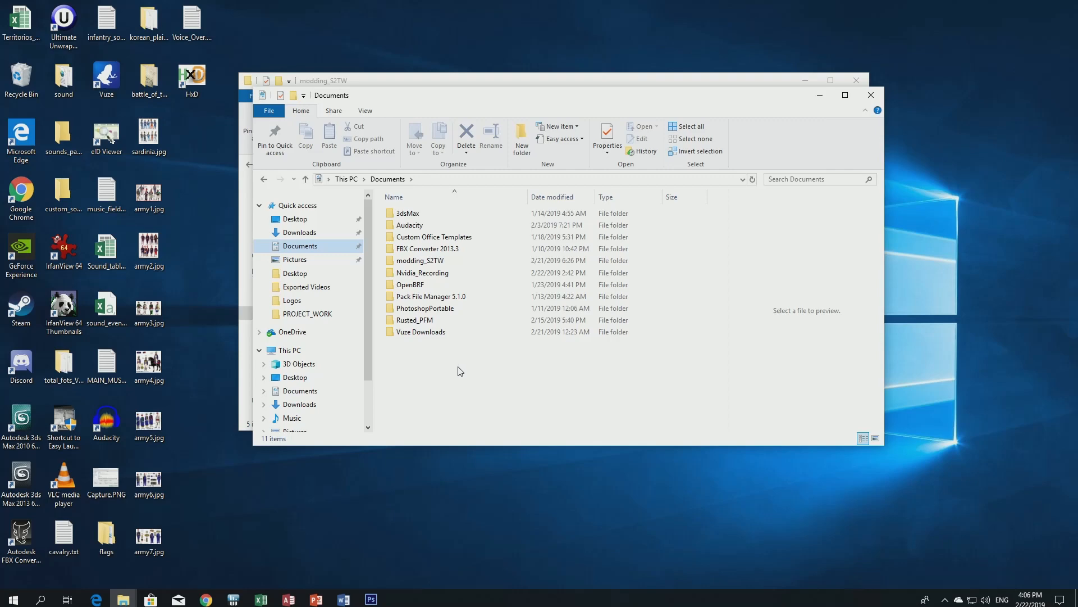
double_click(416, 320)
scroll(417, 326, down, 1)
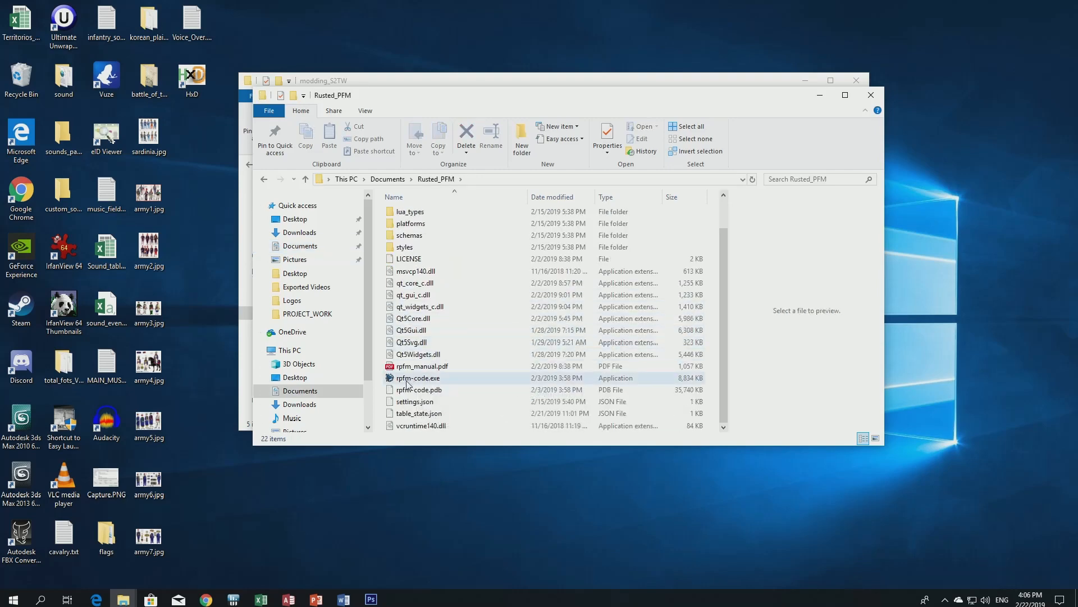
mouse_move(409, 386)
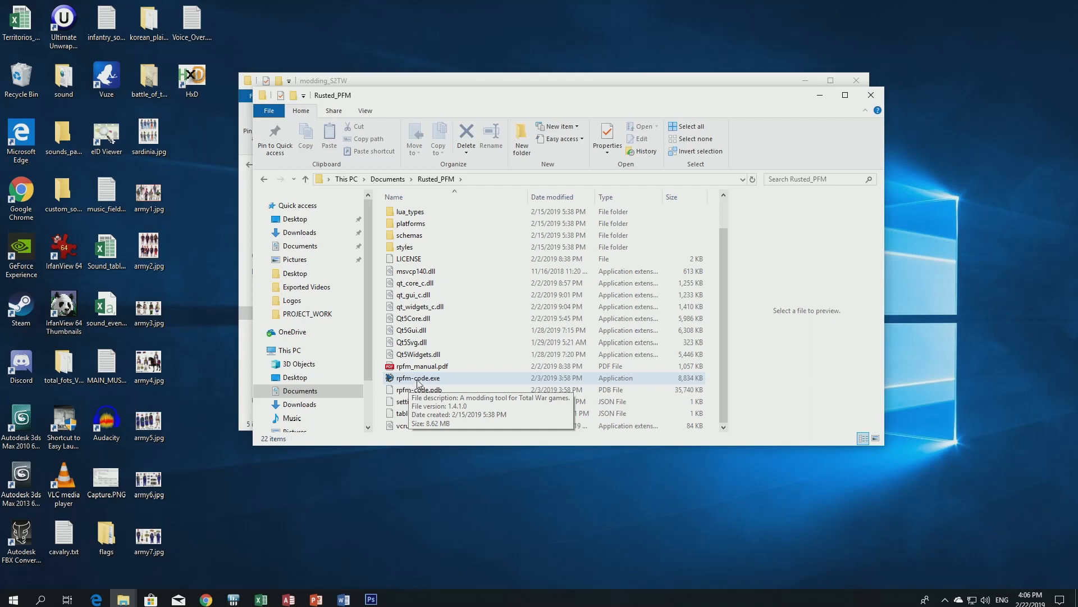
double_click(417, 382)
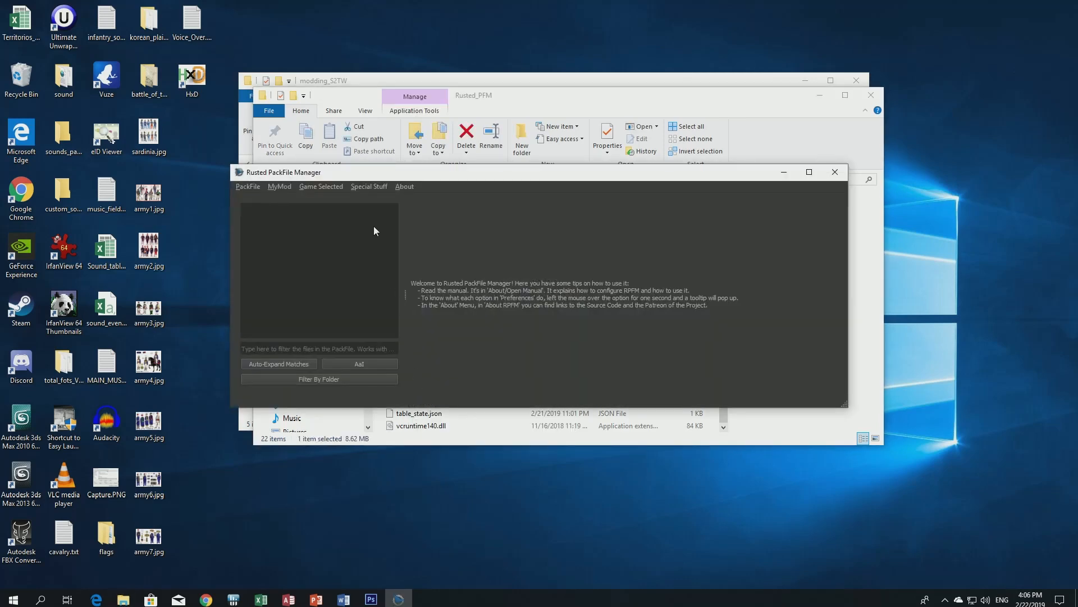
Open my_units.pack from the game data in Rusted PackFile Manager and expand its battleterrain folder.
drag(448, 177, 487, 160)
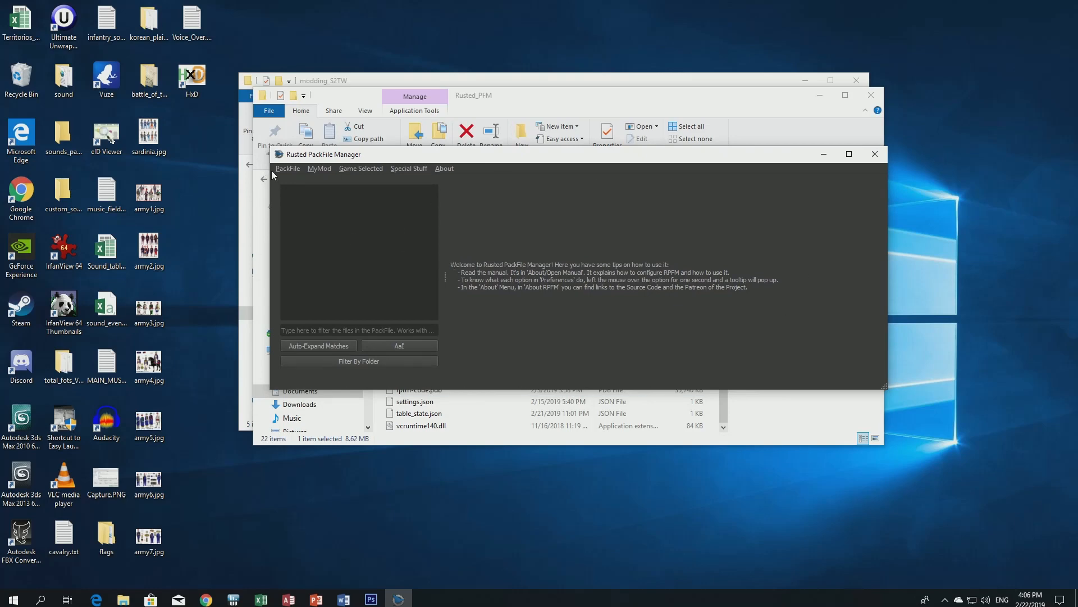
click(287, 169)
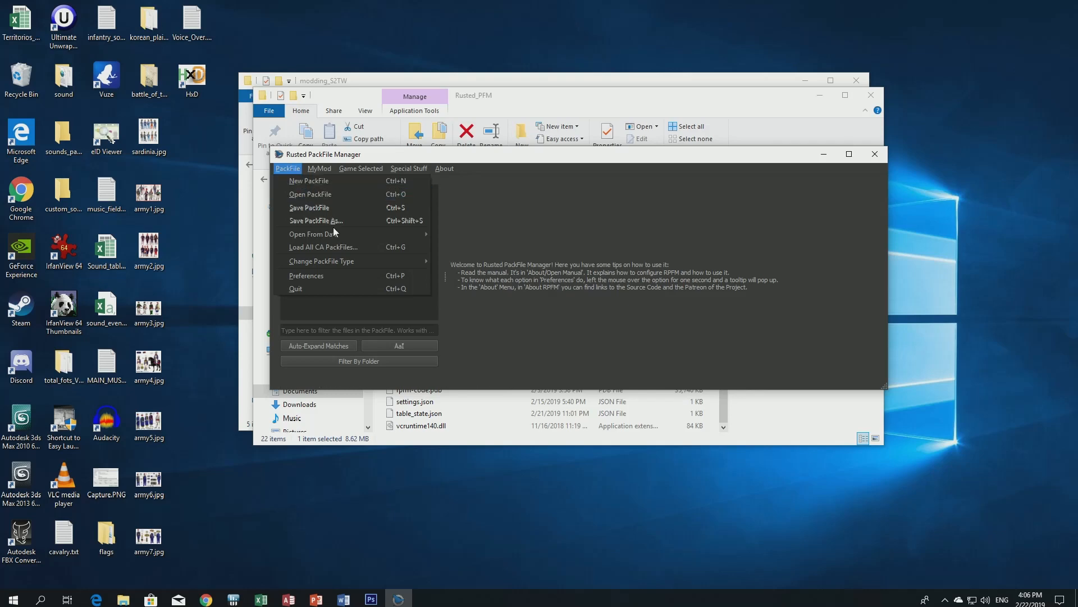
mouse_move(338, 235)
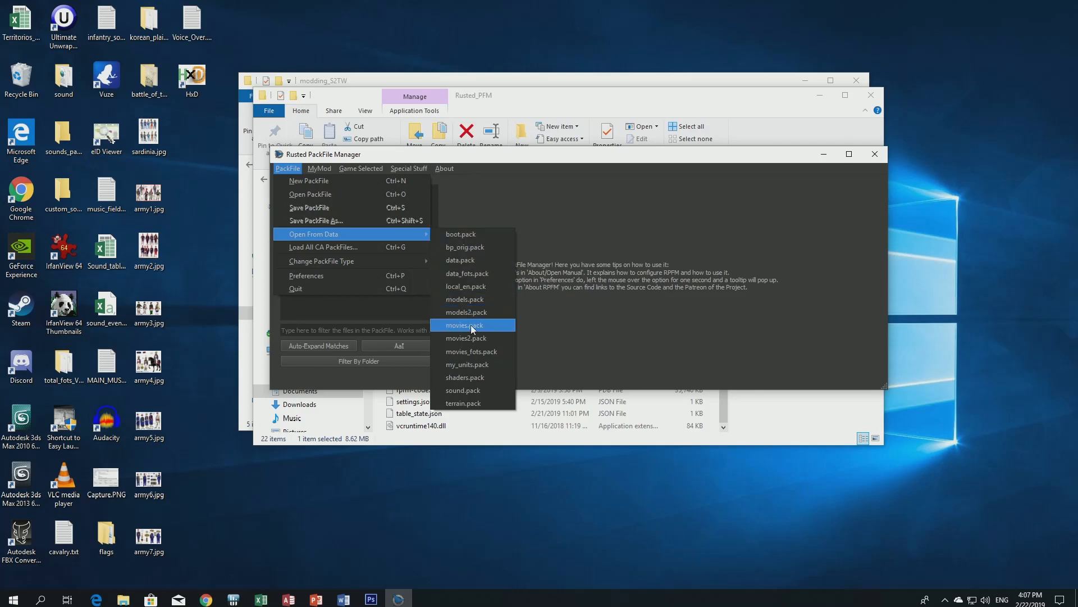
click(470, 365)
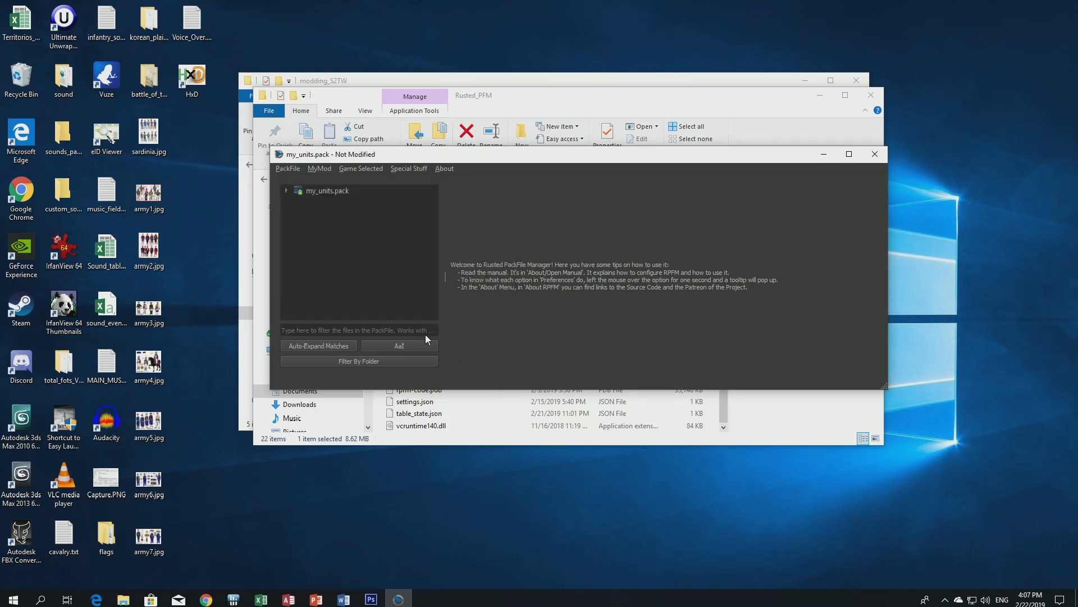
click(287, 190)
click(298, 211)
click(298, 211)
click(298, 201)
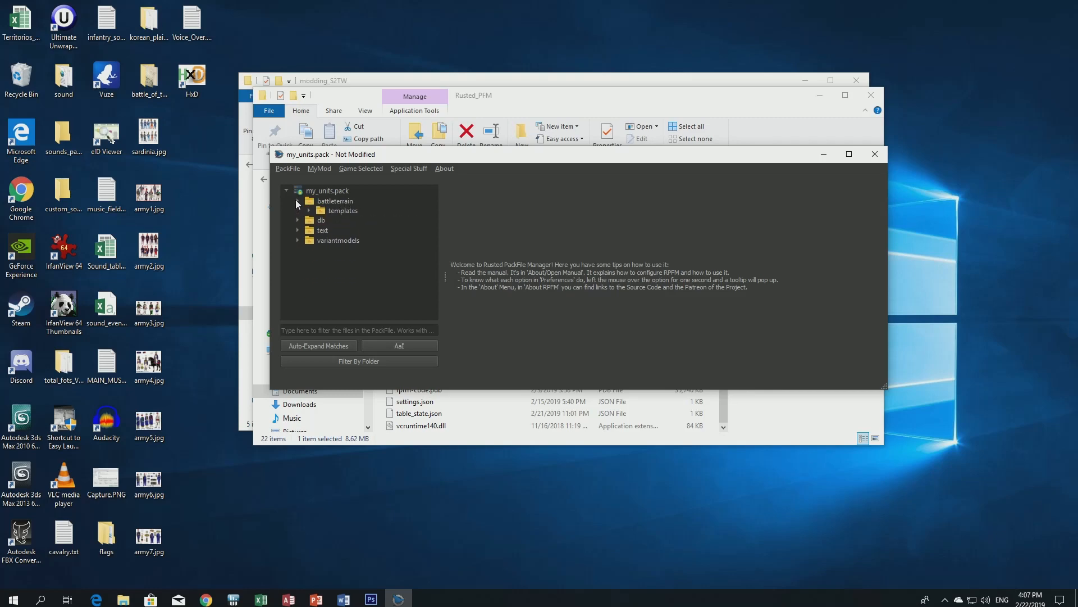
Delete the variantmodels and battleterrain folders from my_units.pack.
right_click(326, 238)
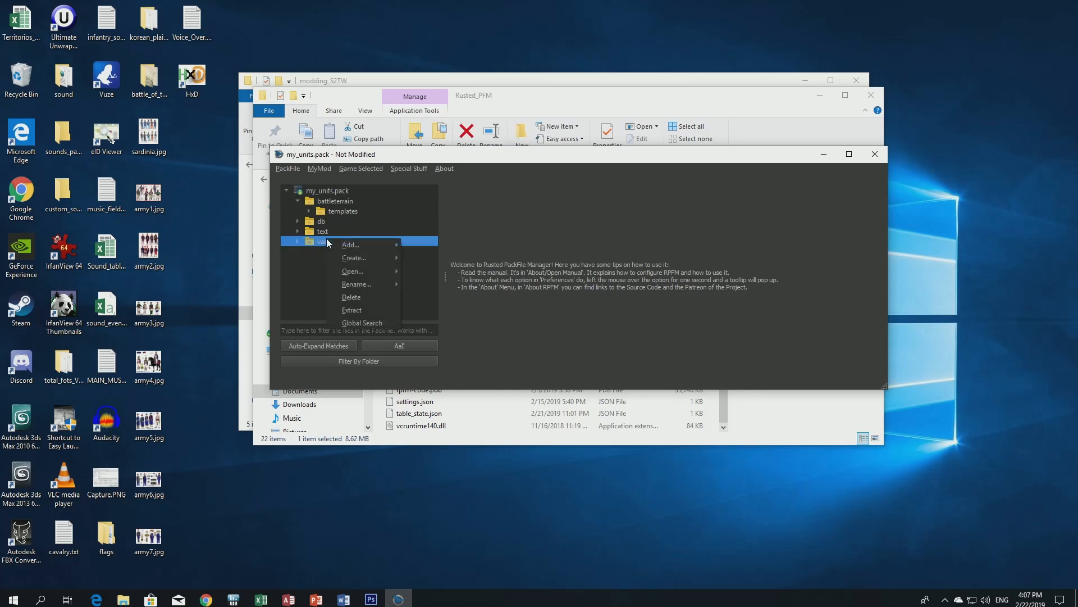
click(360, 293)
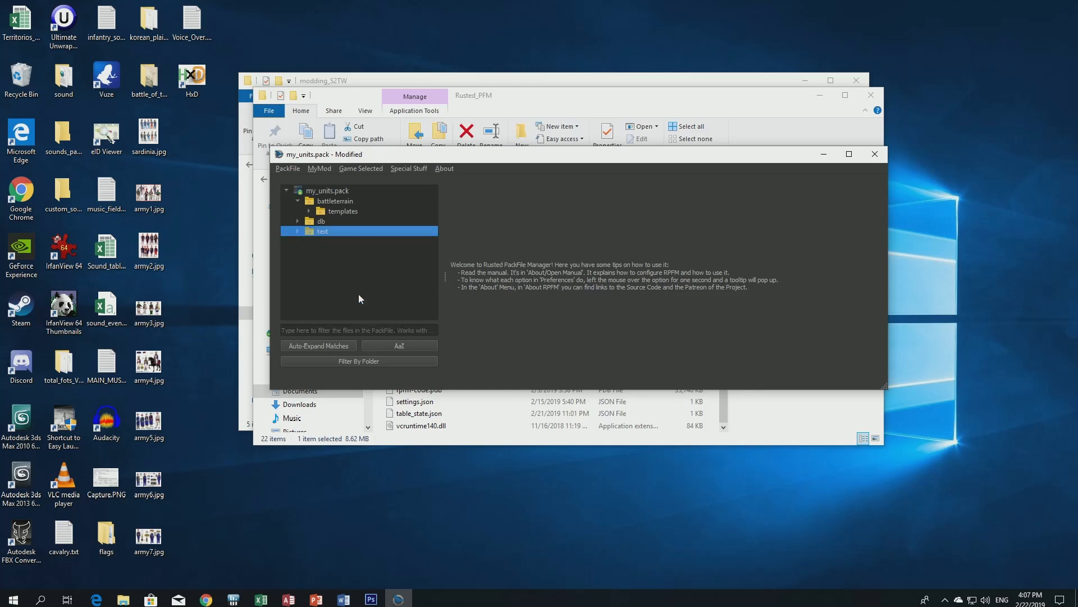
right_click(338, 200)
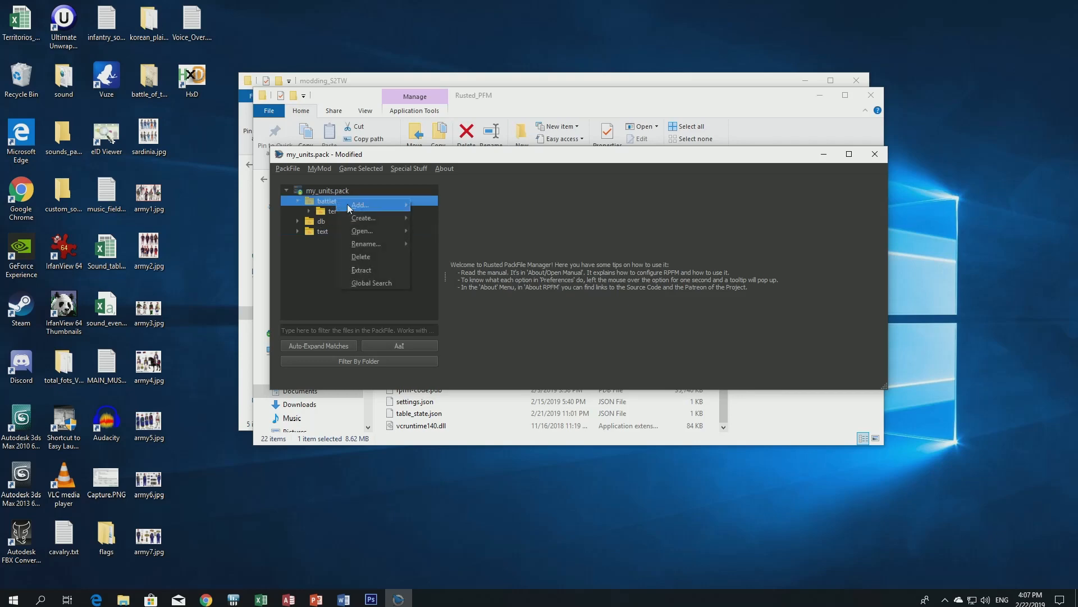
click(361, 256)
Inspect the contents of the db and text folders in my_units.pack, and collapse both folders.
click(297, 200)
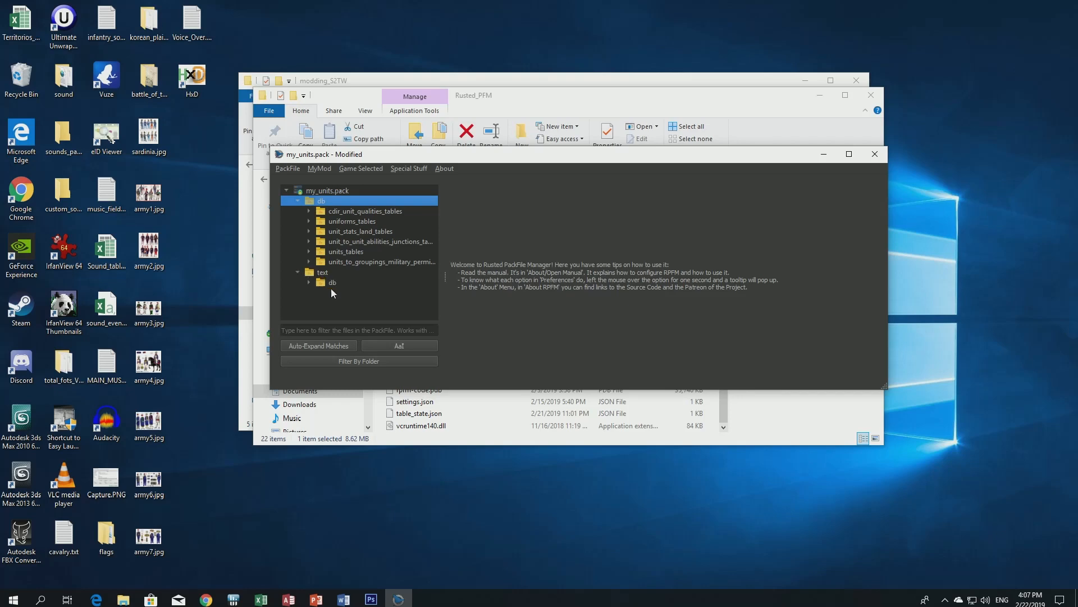
click(309, 282)
click(293, 273)
click(297, 200)
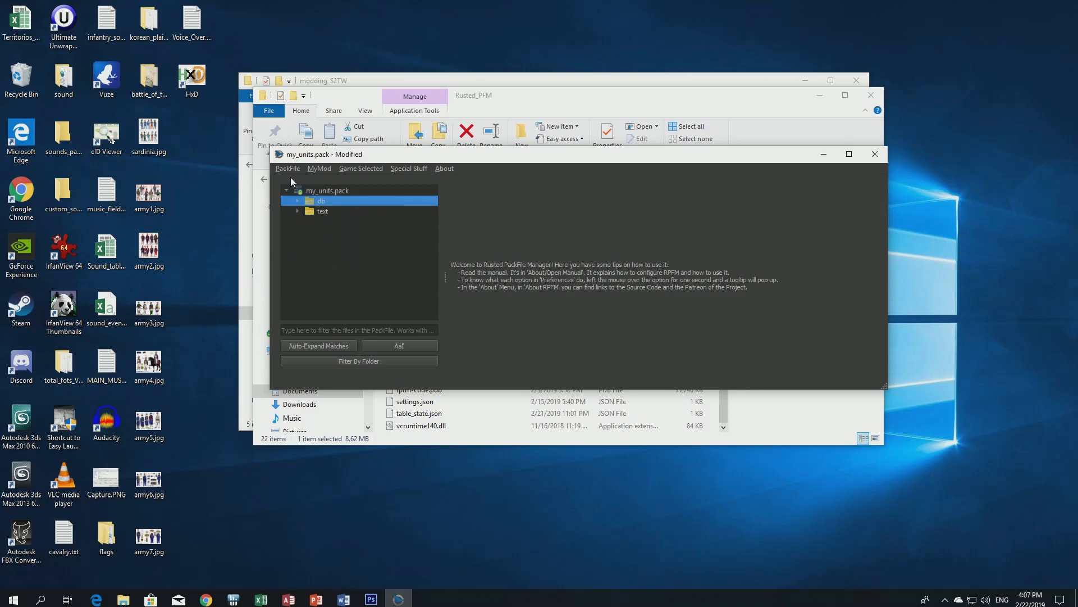
Save my_units.pack after the folder deletions and expand its db folder.
click(287, 169)
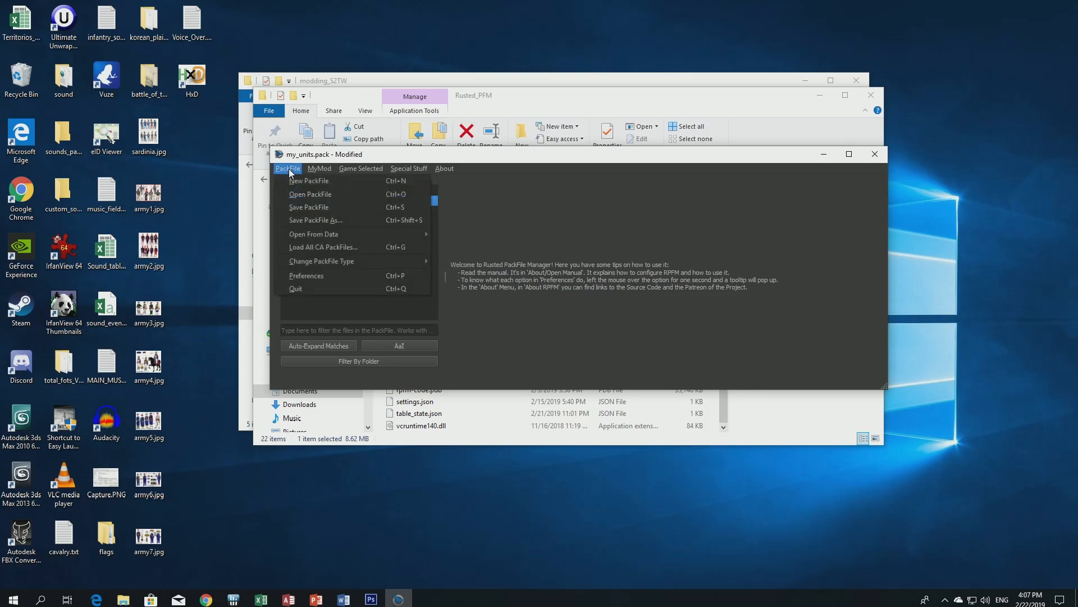
click(311, 207)
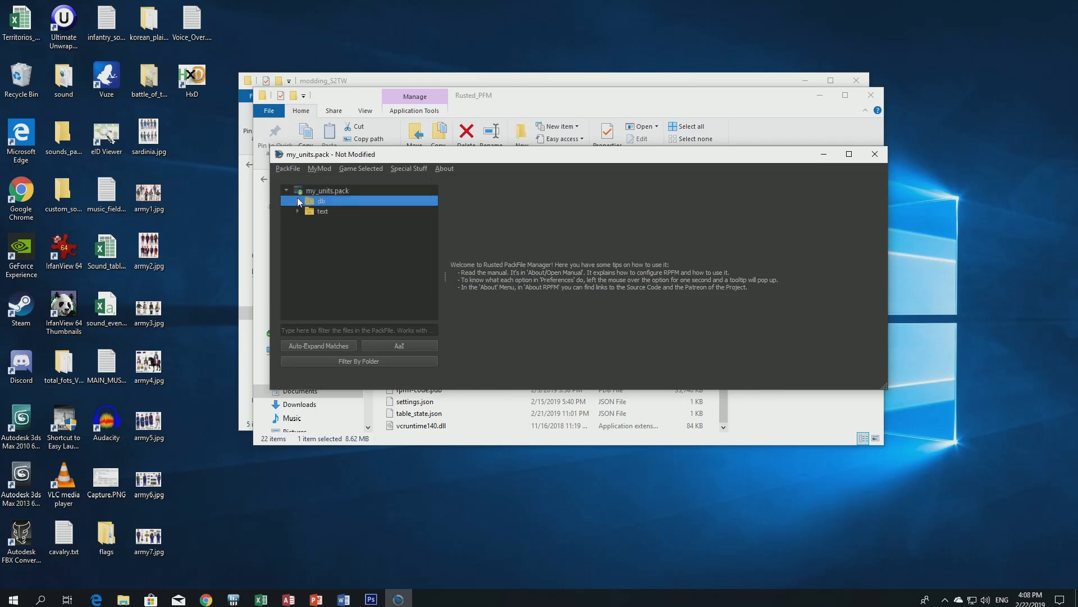
click(297, 201)
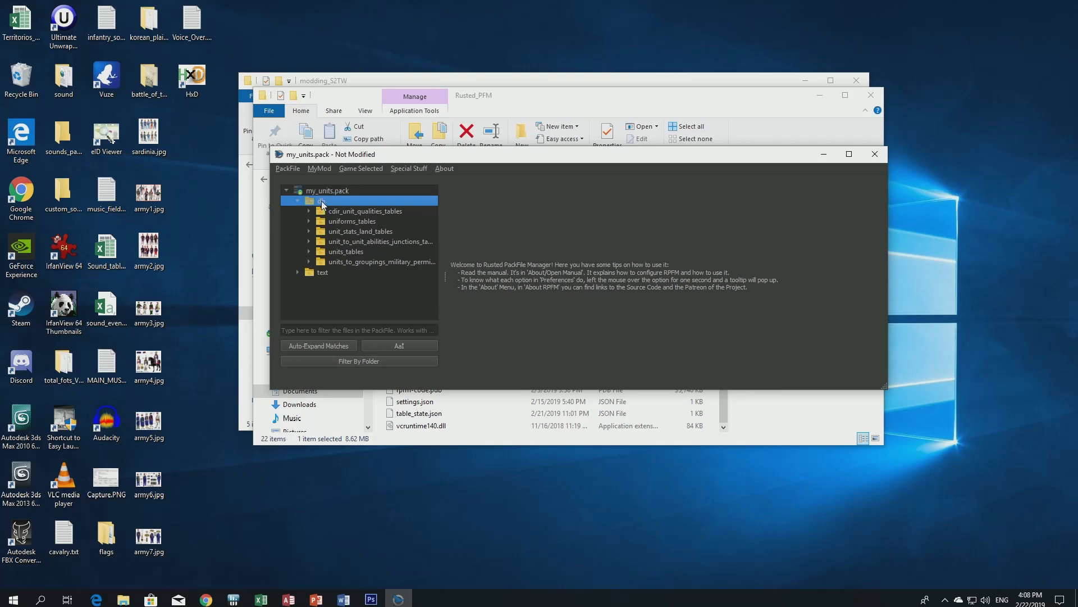
Start adding content from another PackFile to the db folder, choosing mod.pack from Documents, modding_S2TW, retail, data as the source.
click(331, 211)
click(323, 202)
right_click(323, 204)
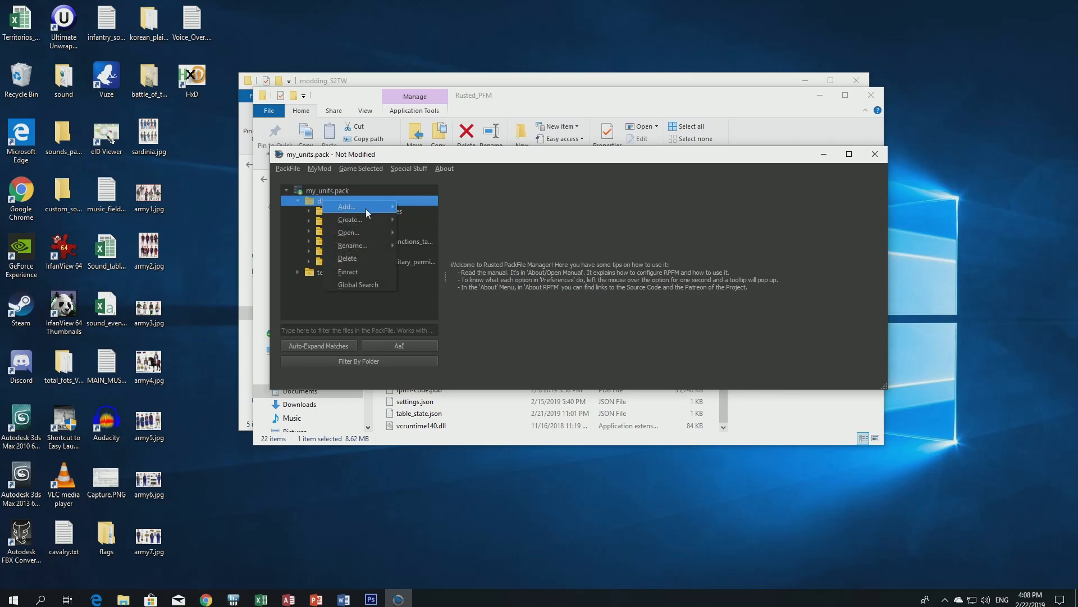
mouse_move(381, 209)
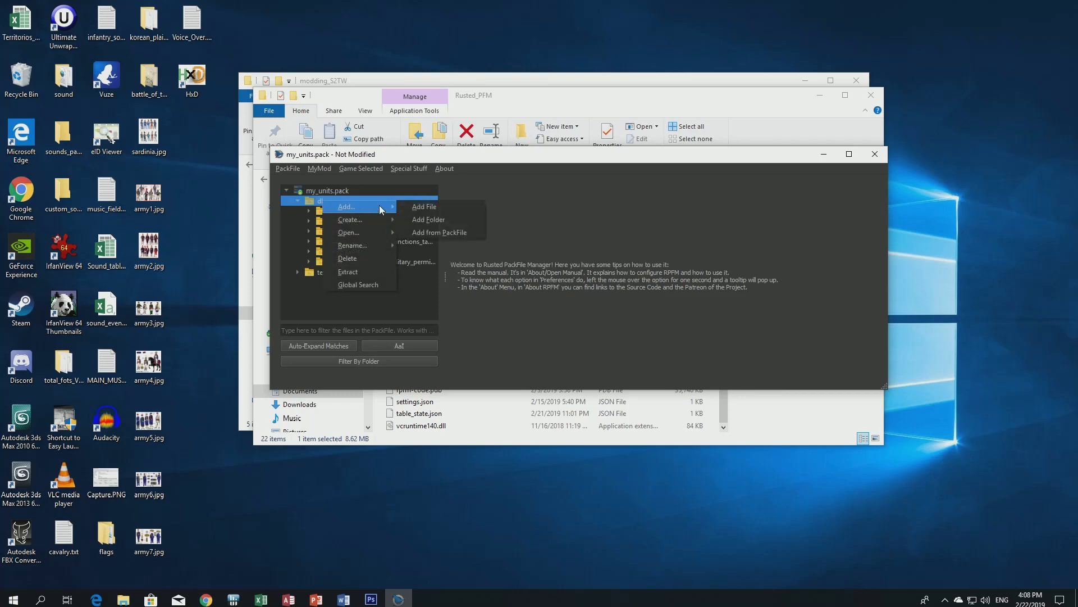
click(443, 232)
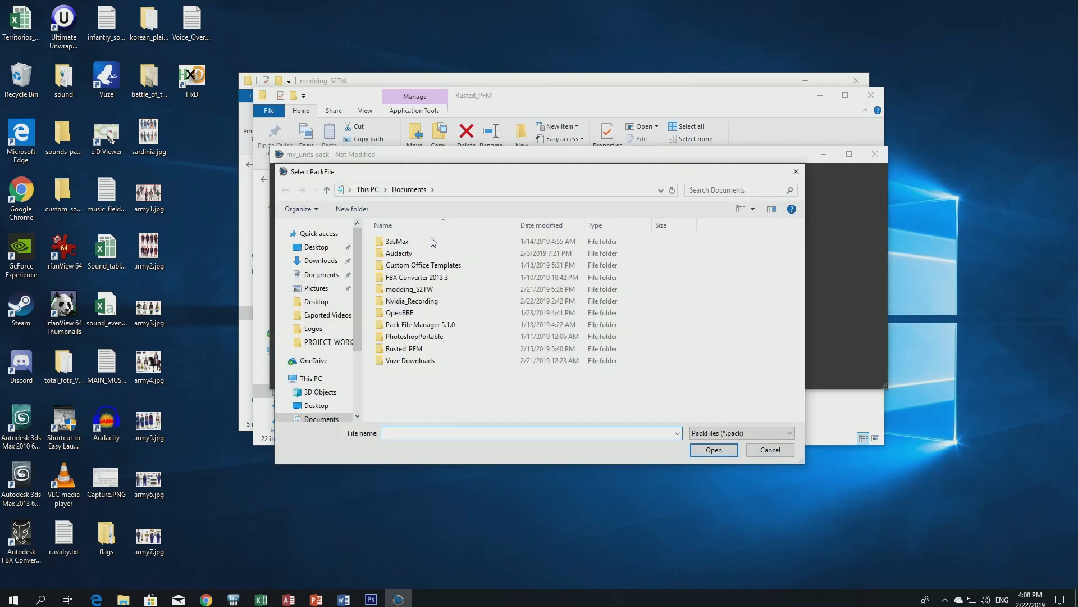
scroll(325, 326, down, 3)
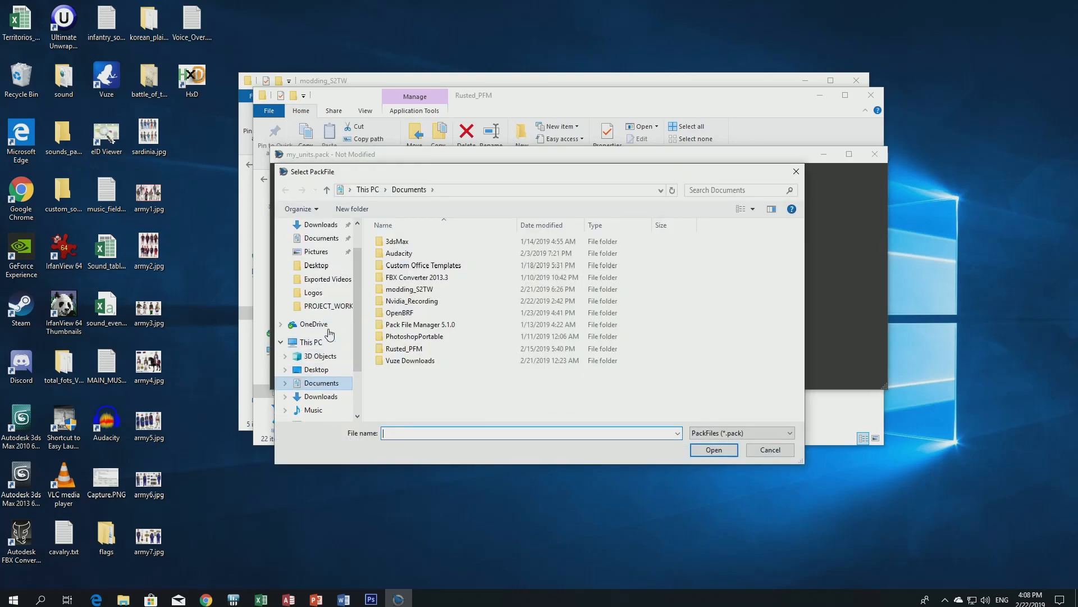
scroll(329, 332, up, 3)
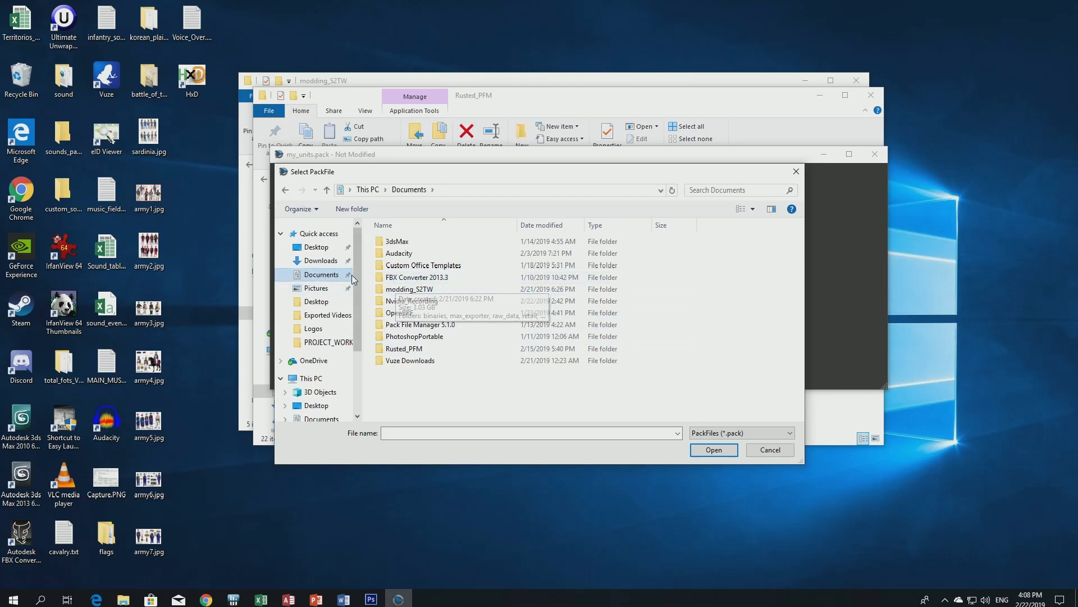
click(409, 291)
double_click(408, 291)
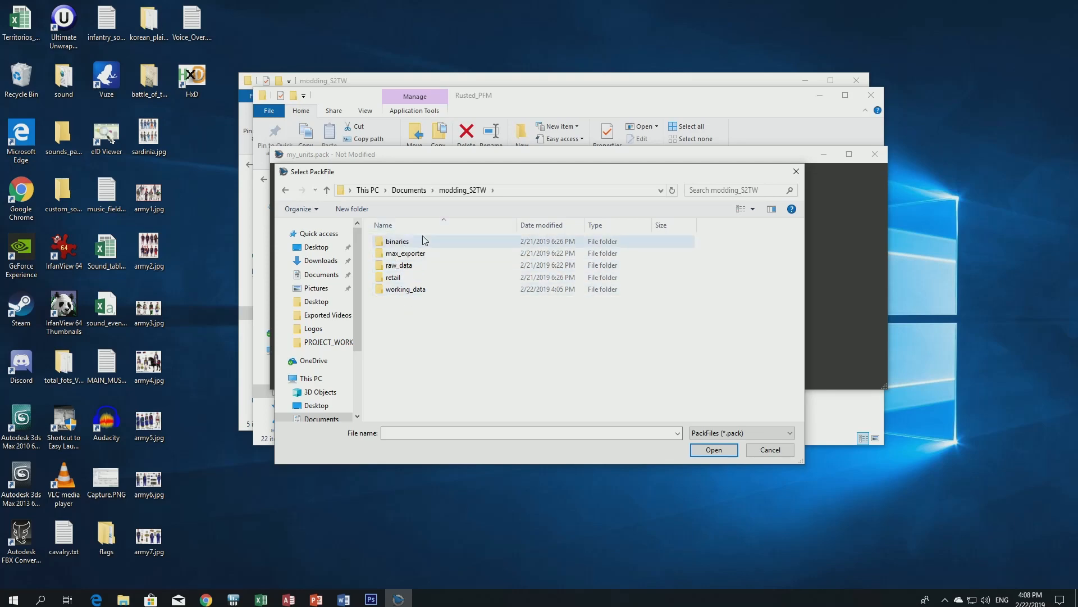
double_click(394, 279)
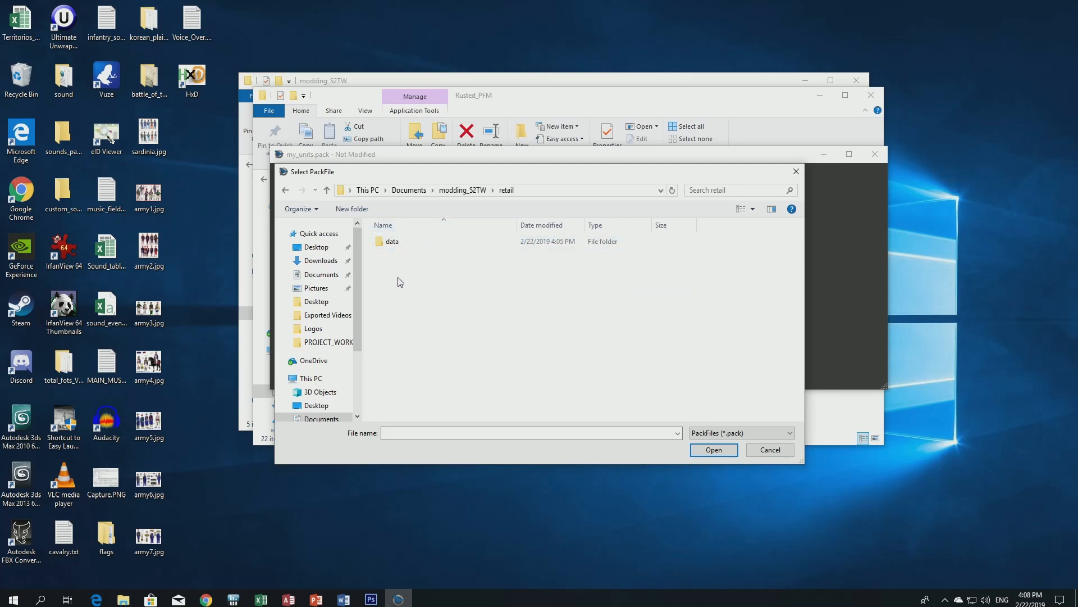
double_click(397, 248)
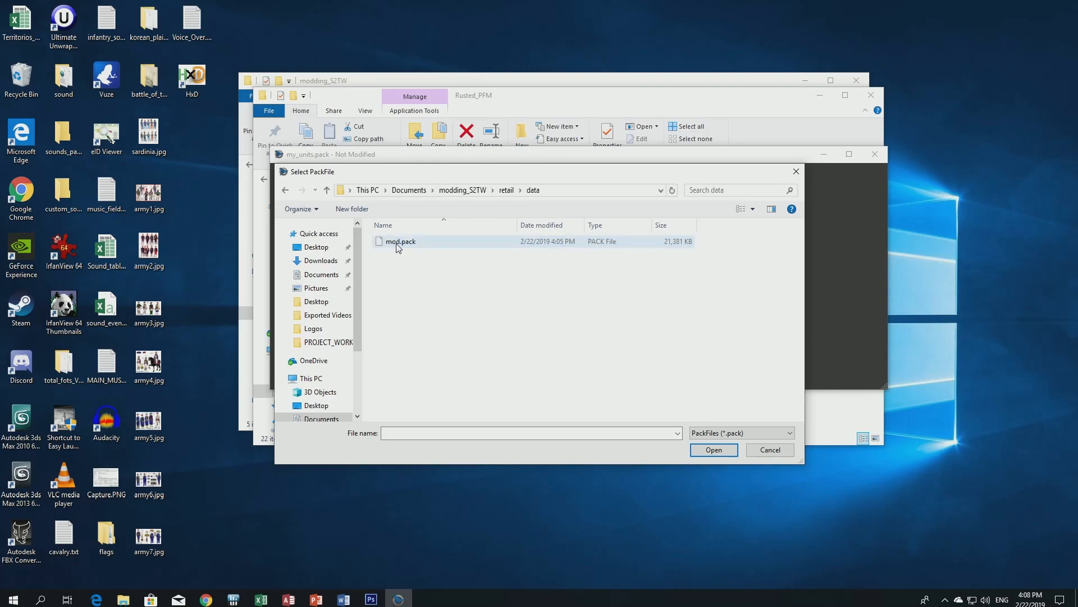
double_click(402, 242)
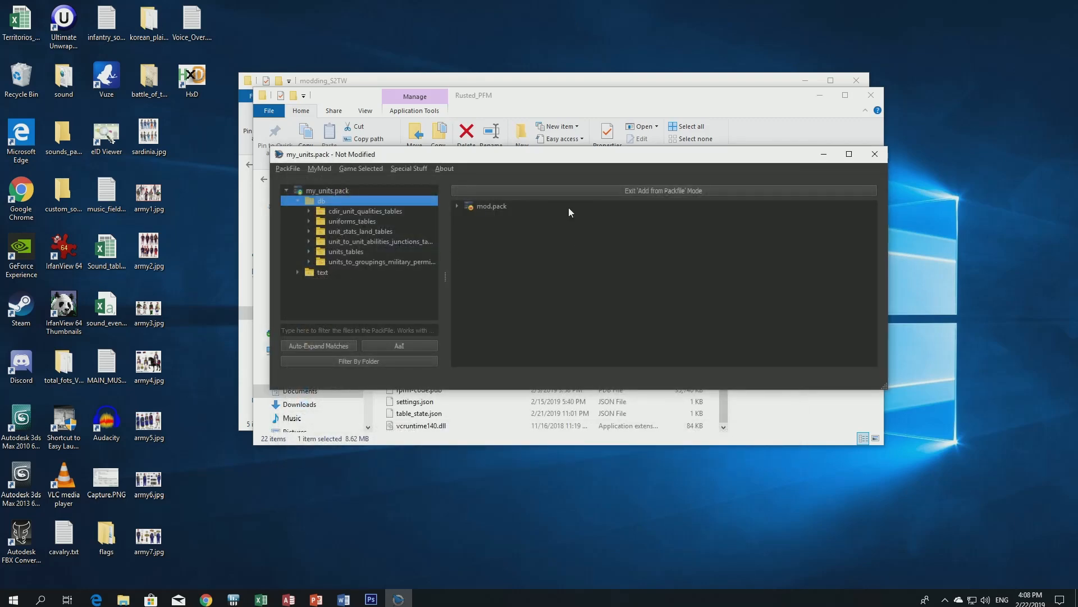
Copy the uniform_to_faction_colours_tables folder from the db folder of mod.pack into my_units.pack.
click(458, 206)
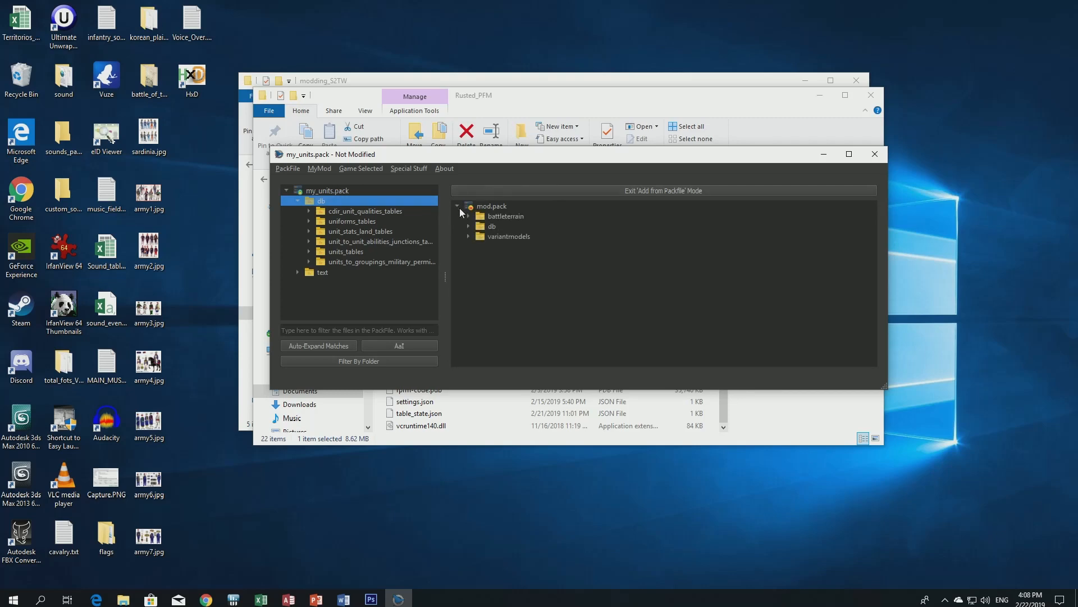
click(468, 227)
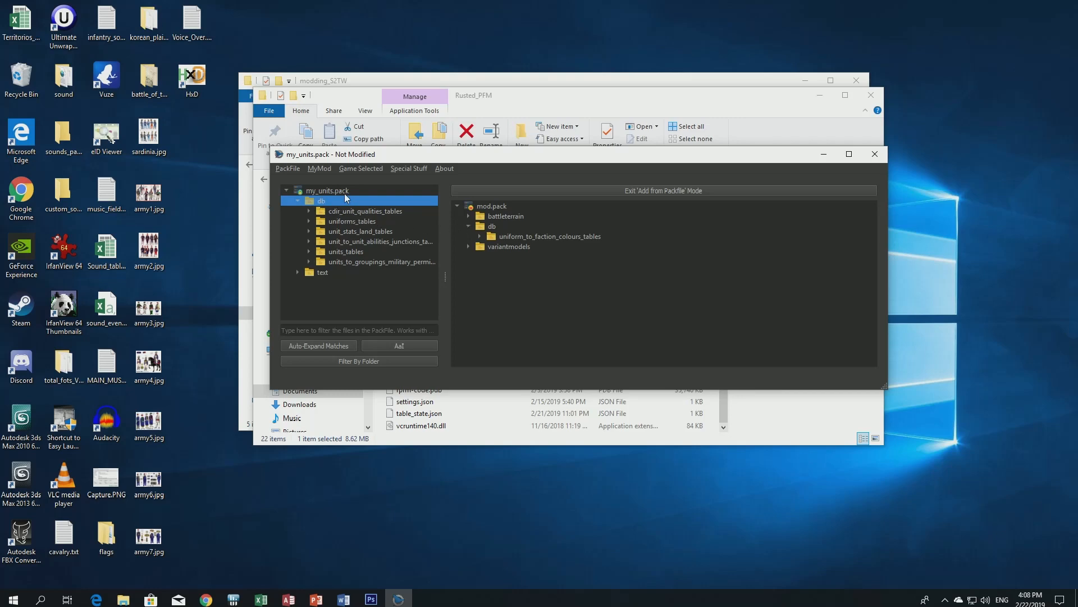
click(524, 236)
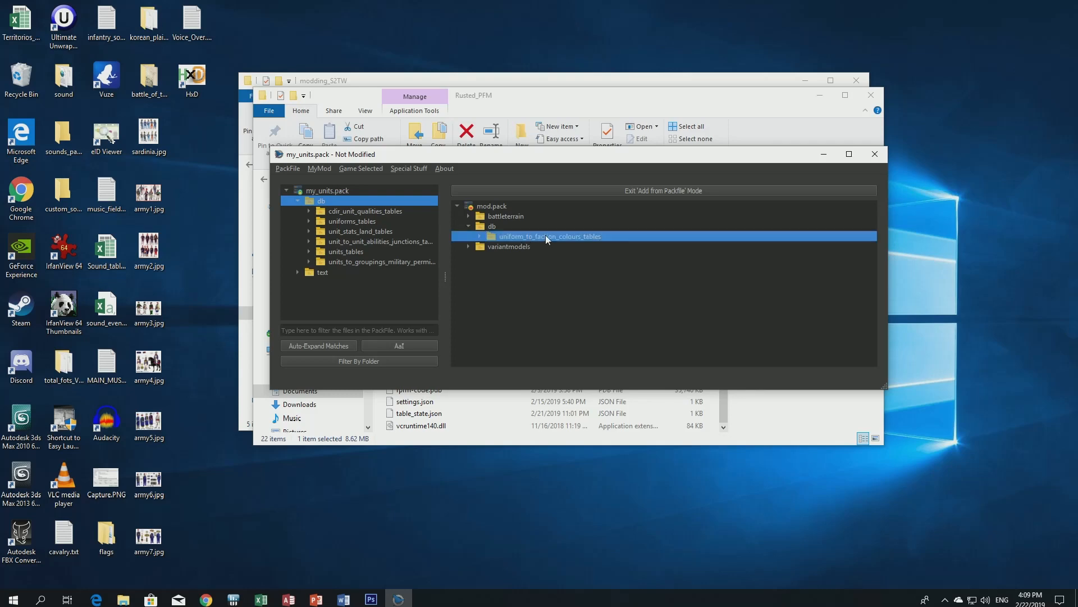
double_click(546, 236)
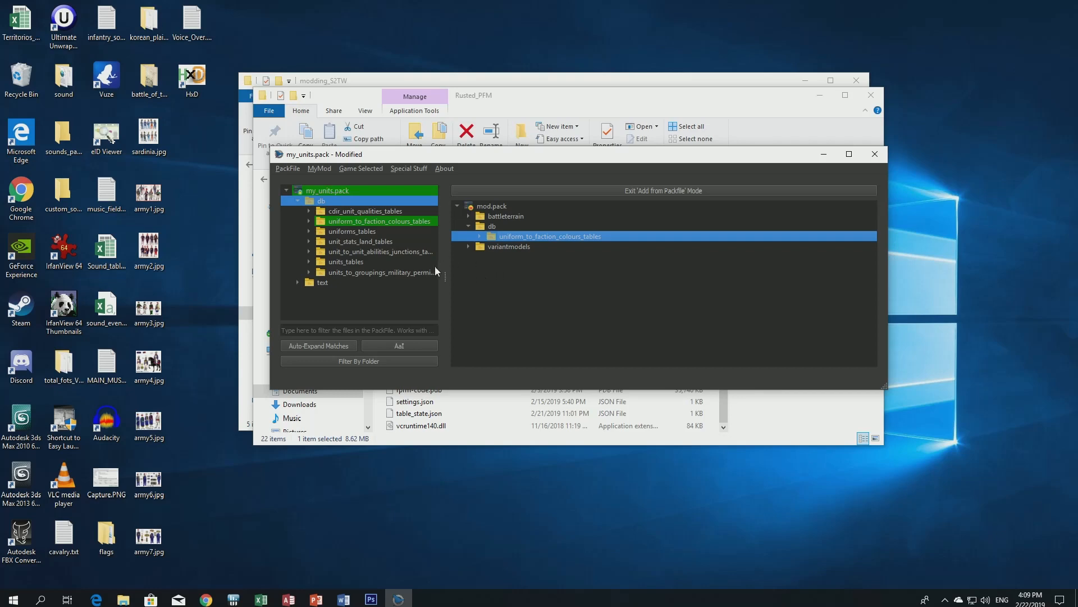
Exit the Add from PackFile mode and save my_units.pack.
click(678, 191)
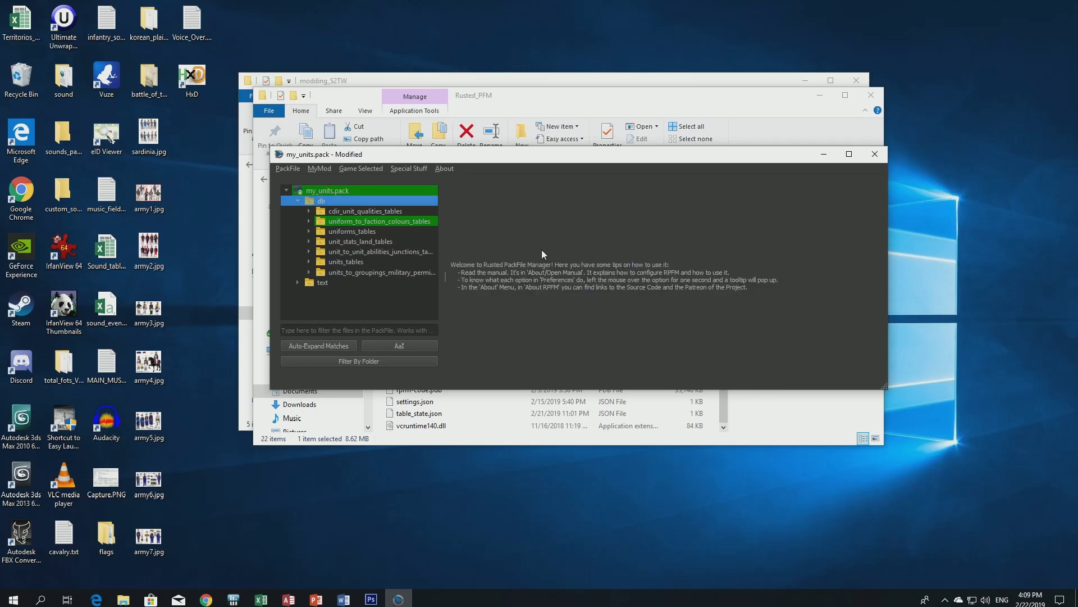
click(290, 170)
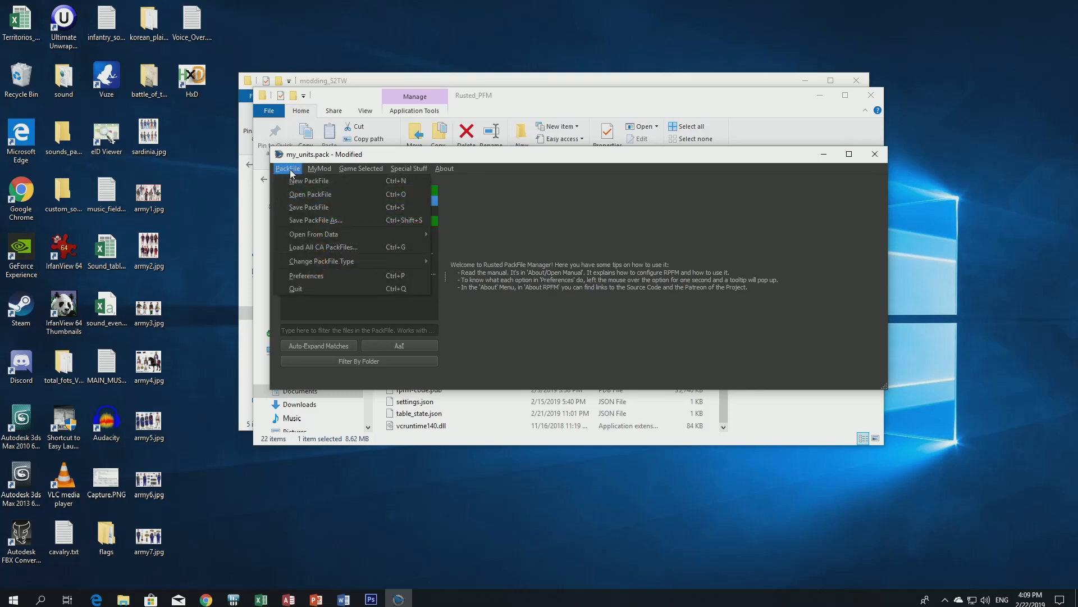
click(304, 207)
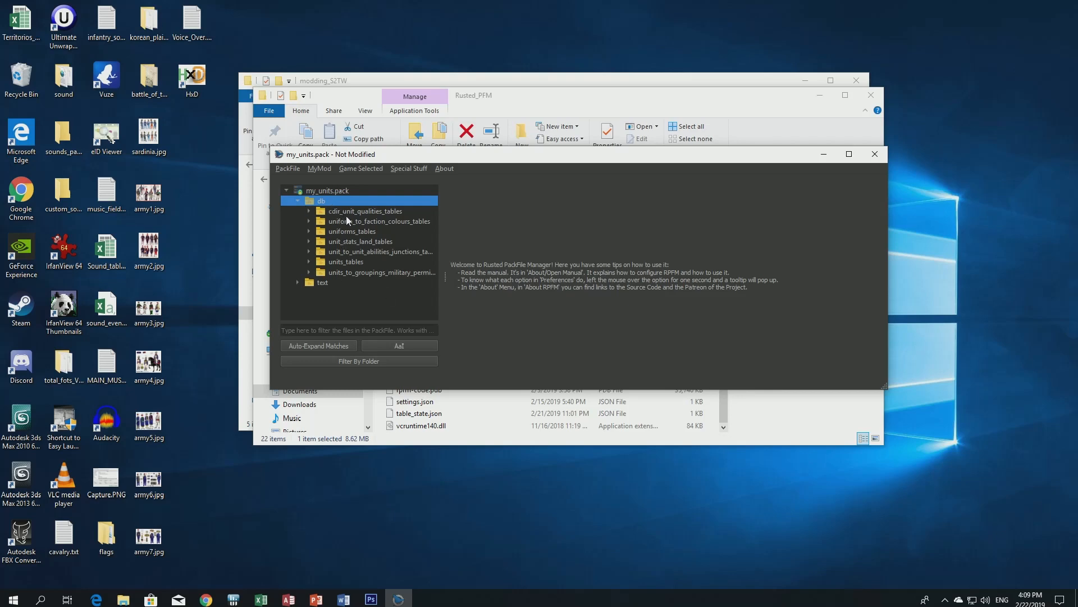
Open the added uniform_to_faction_colours table and examine its uniform names, types and primary, secondary and tertiary colour columns.
click(316, 222)
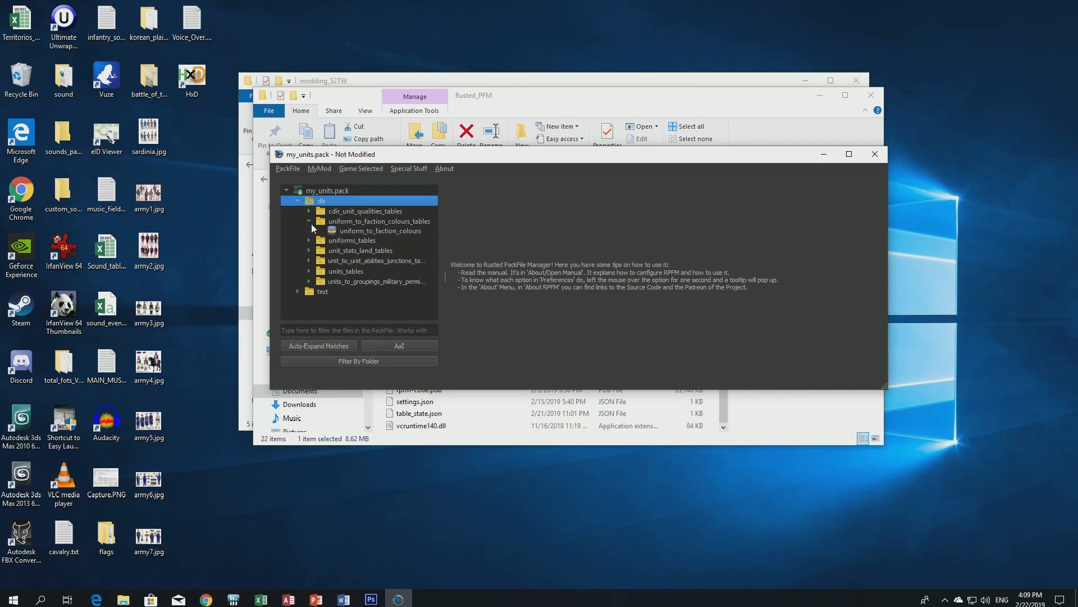
click(361, 231)
scroll(639, 304, down, 5)
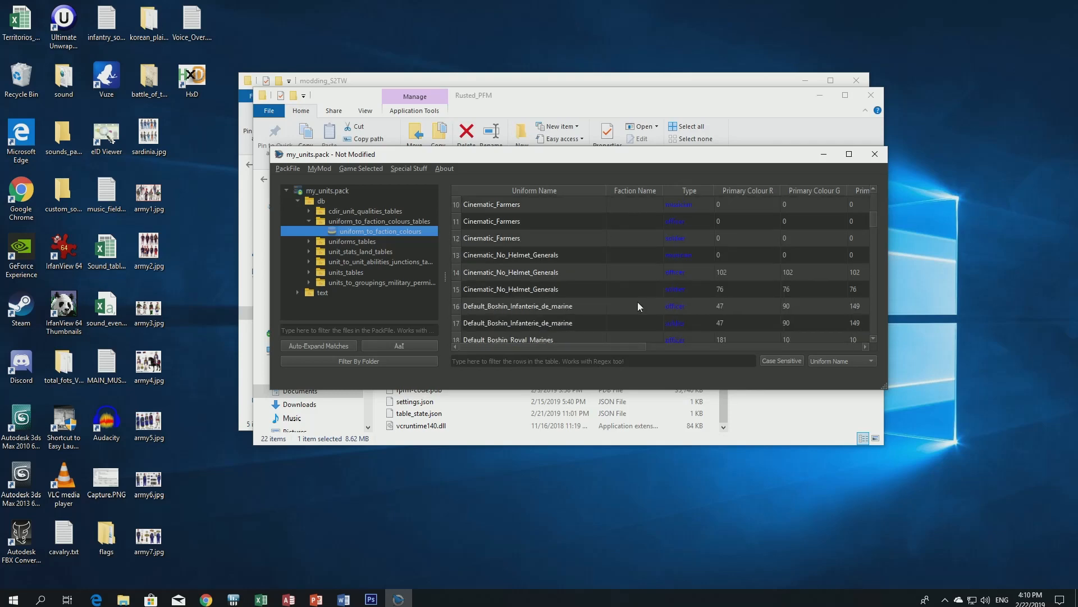
scroll(639, 311, up, 5)
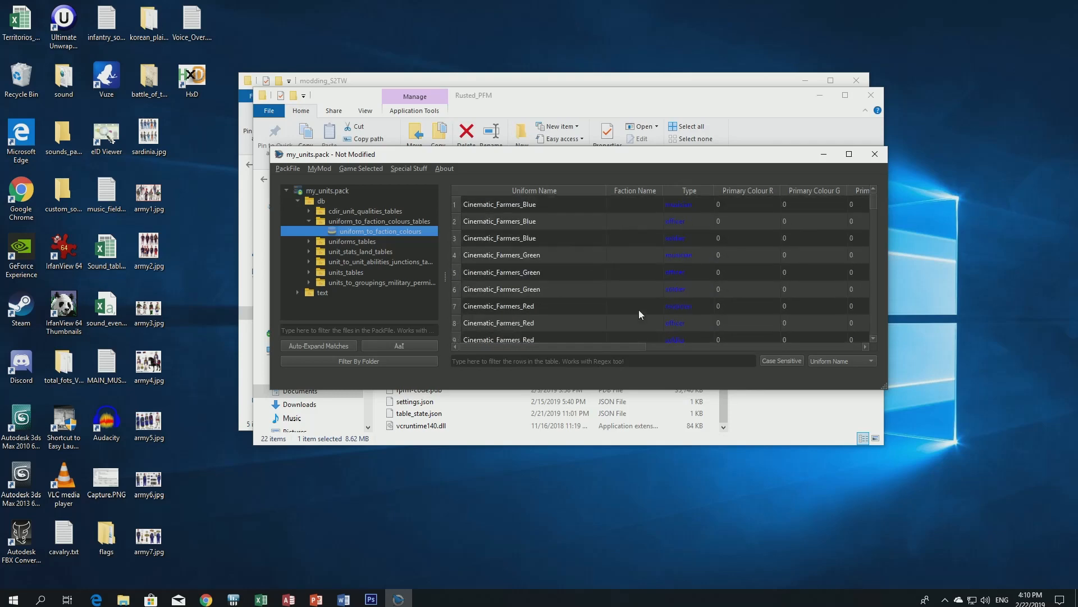
drag(635, 345, 801, 347)
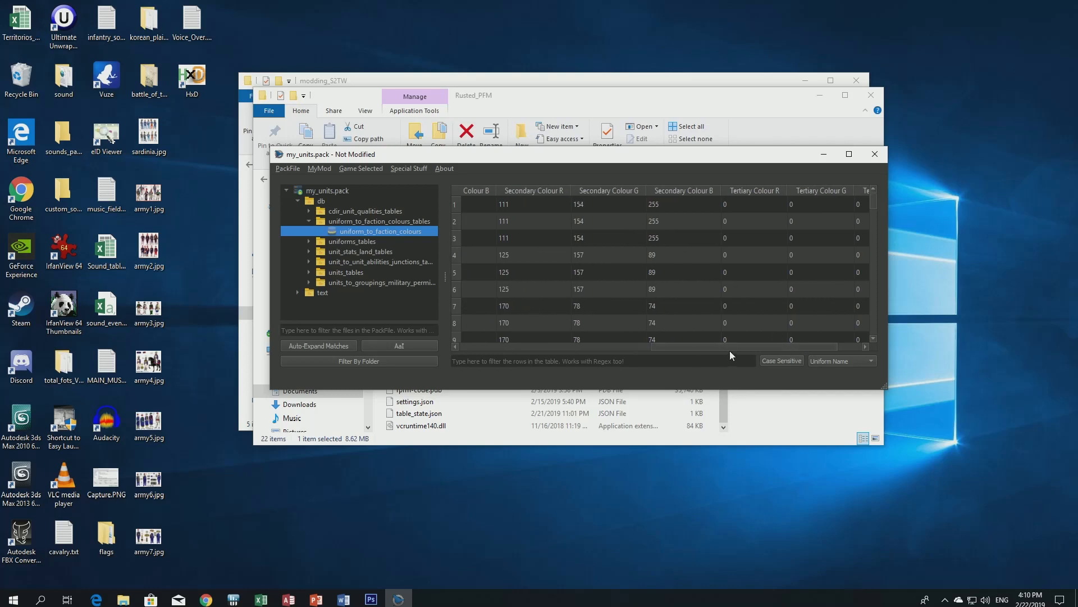
drag(731, 349, 480, 348)
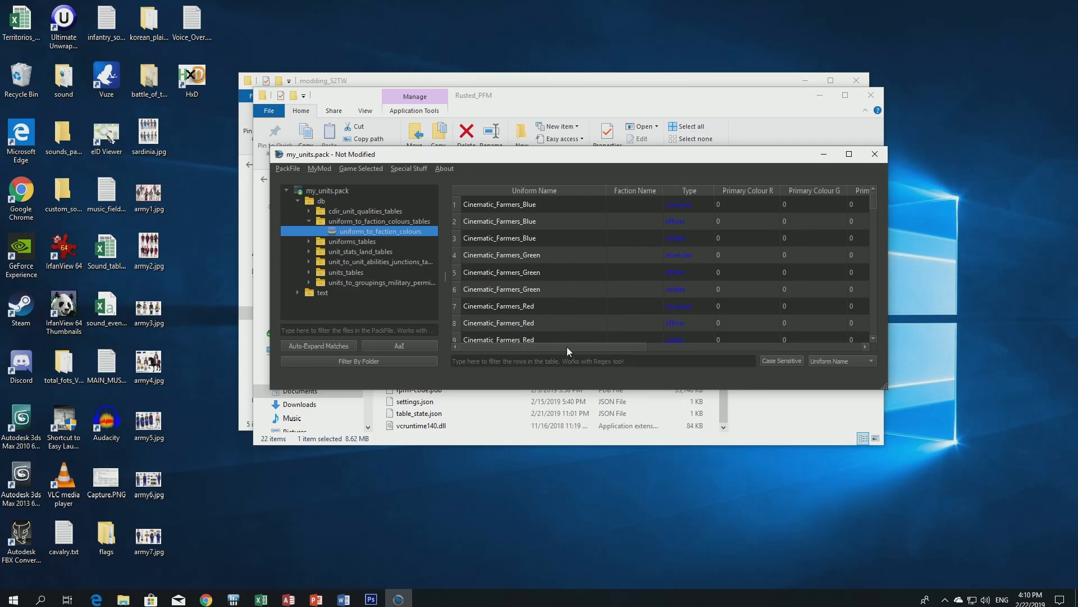
drag(567, 348, 701, 270)
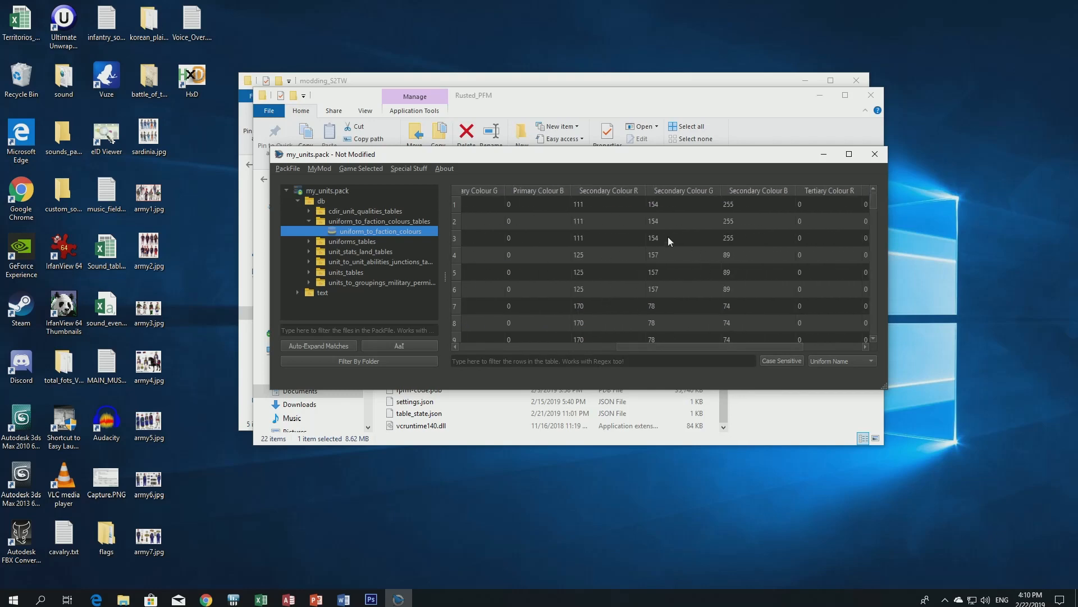
drag(676, 346, 511, 347)
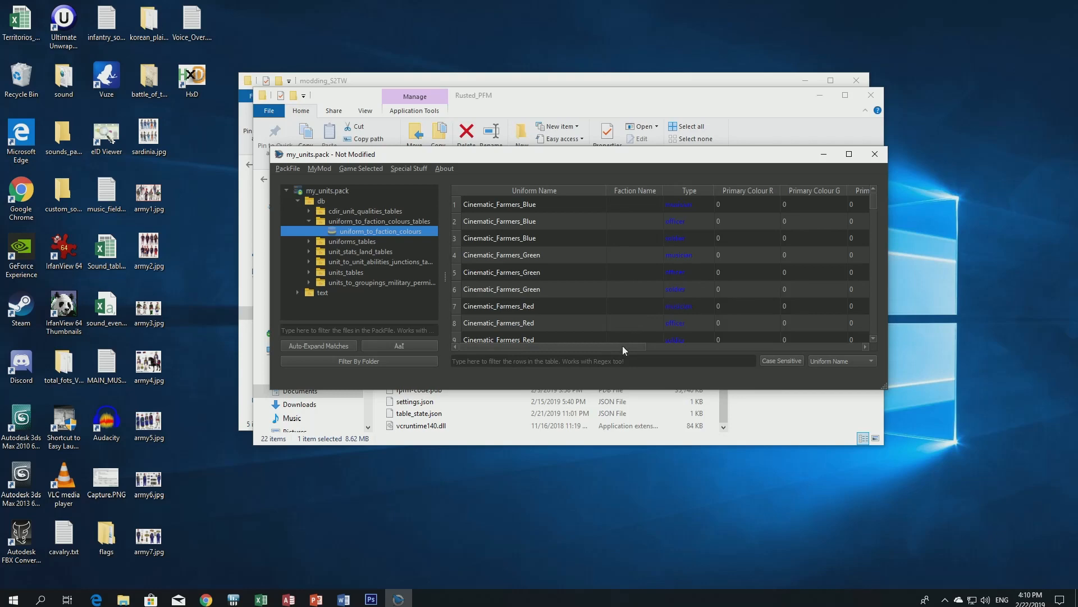
Close Rusted PackFile Manager and minimize the Rusted_PFM and modding_S2TW folder windows.
click(876, 154)
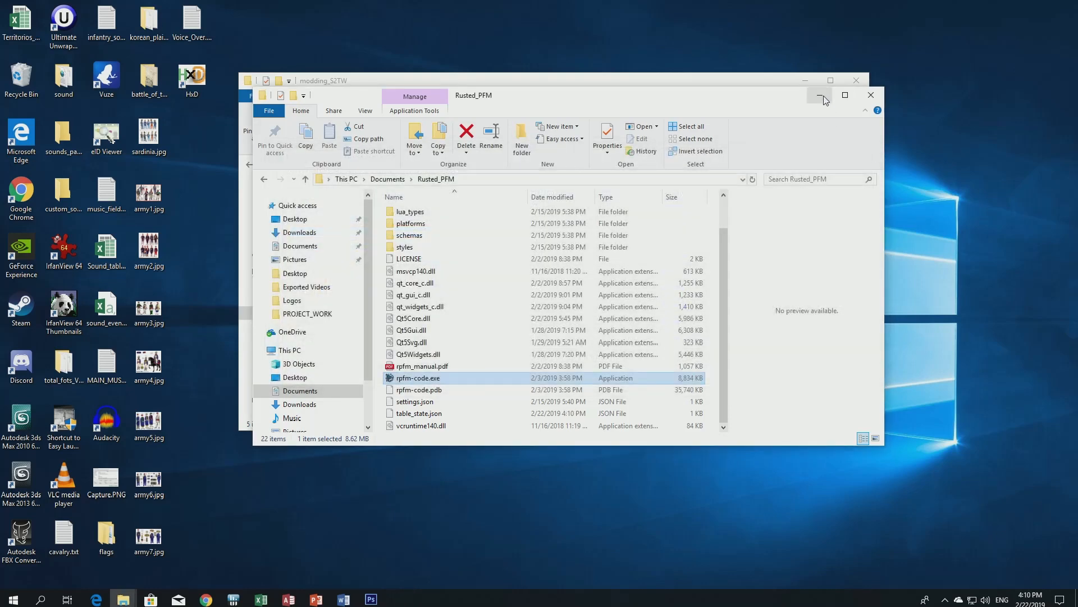
click(821, 96)
click(805, 83)
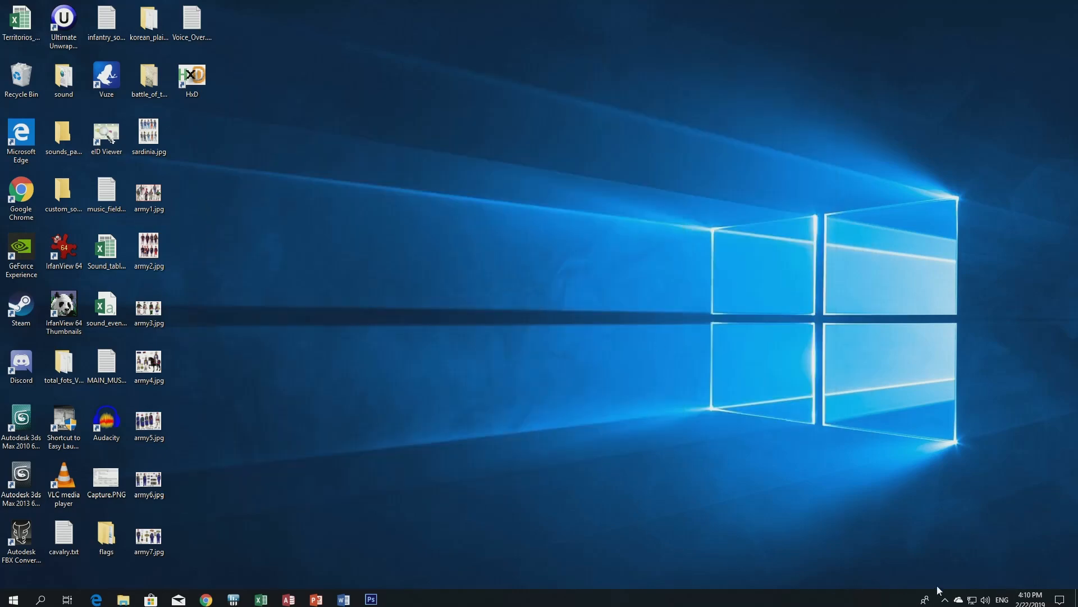
Switch to Steam and select Total War: SHOGUN 2 in the games library.
click(946, 599)
click(967, 554)
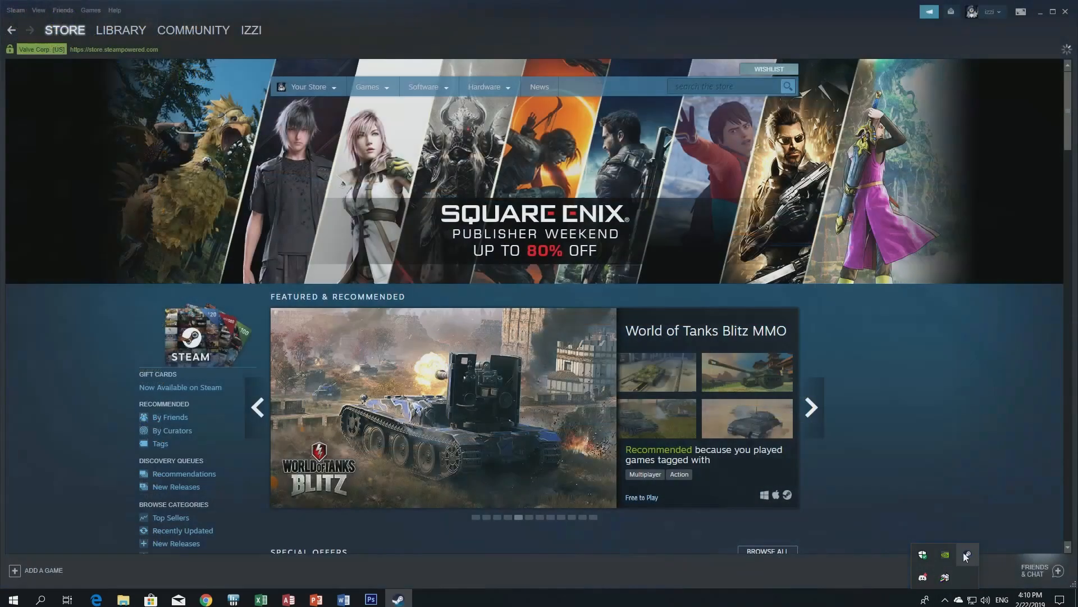
click(92, 9)
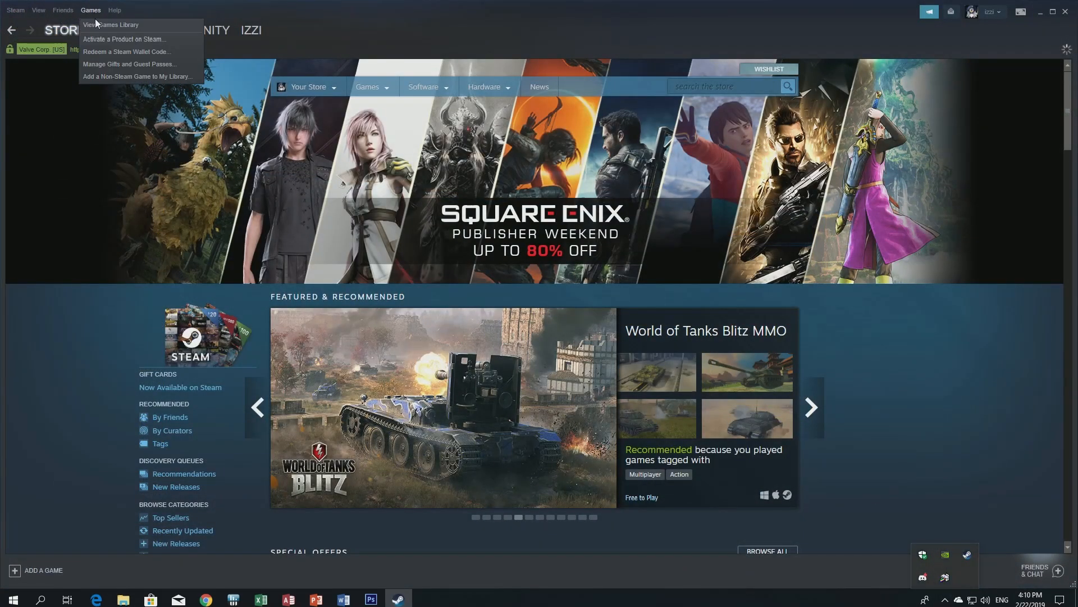
click(95, 25)
click(65, 330)
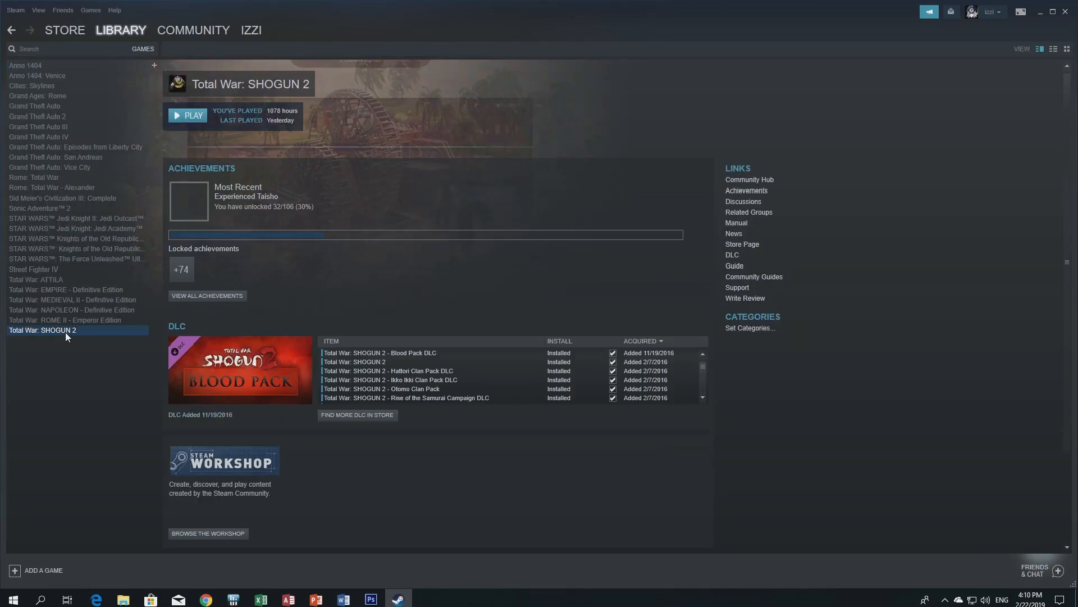
Play Total War: SHOGUN 2 and launch it from the Mod Manager with my_units.pack enabled.
click(188, 116)
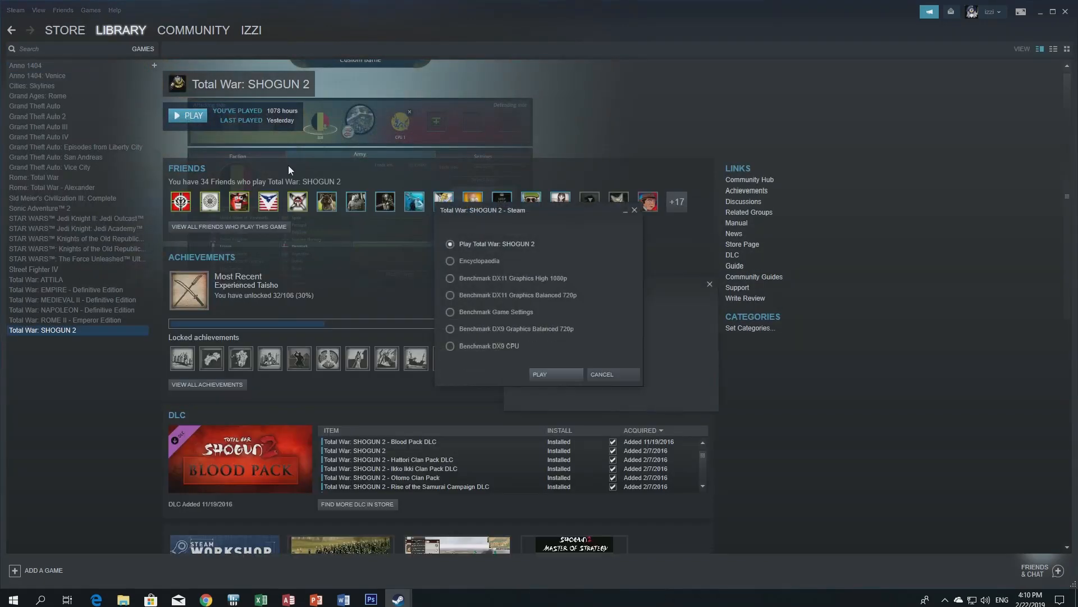
click(542, 376)
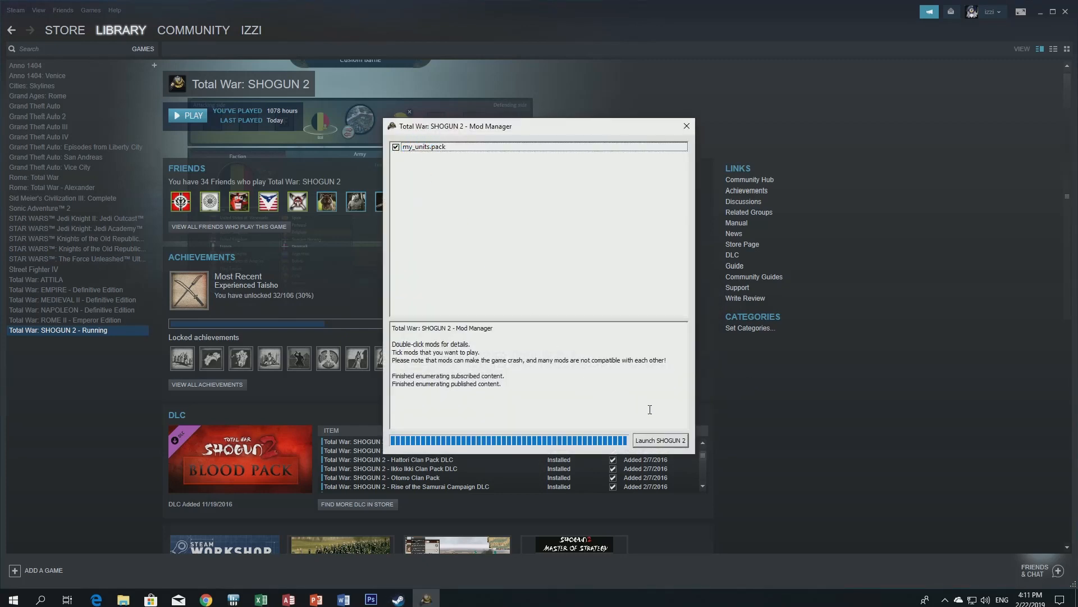
click(658, 439)
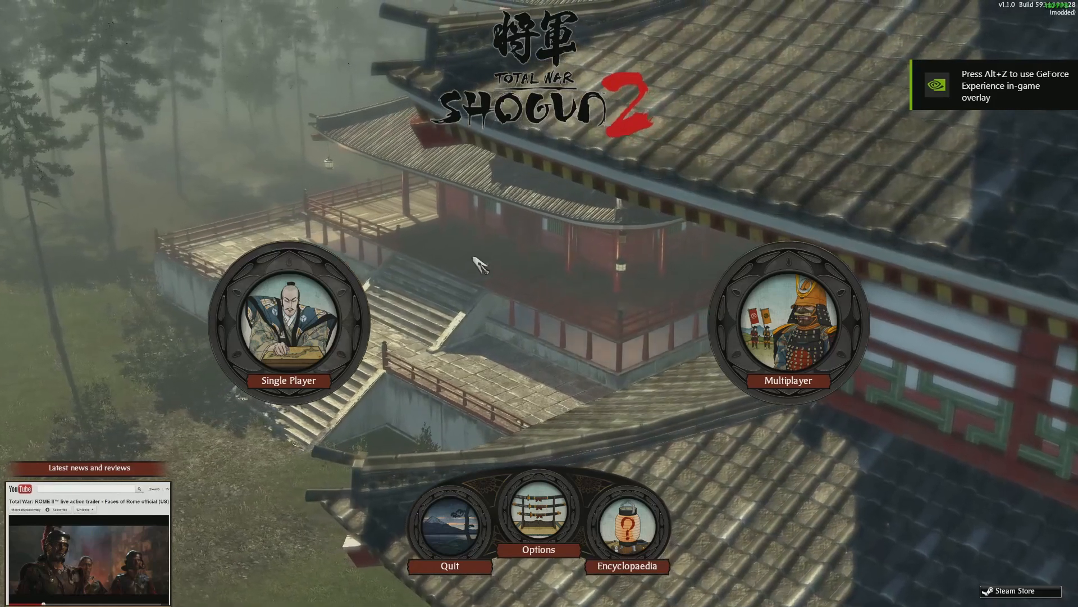
Start setting up a single-player custom battle and switch to the CPU 1 opponent's army.
mouse_move(312, 316)
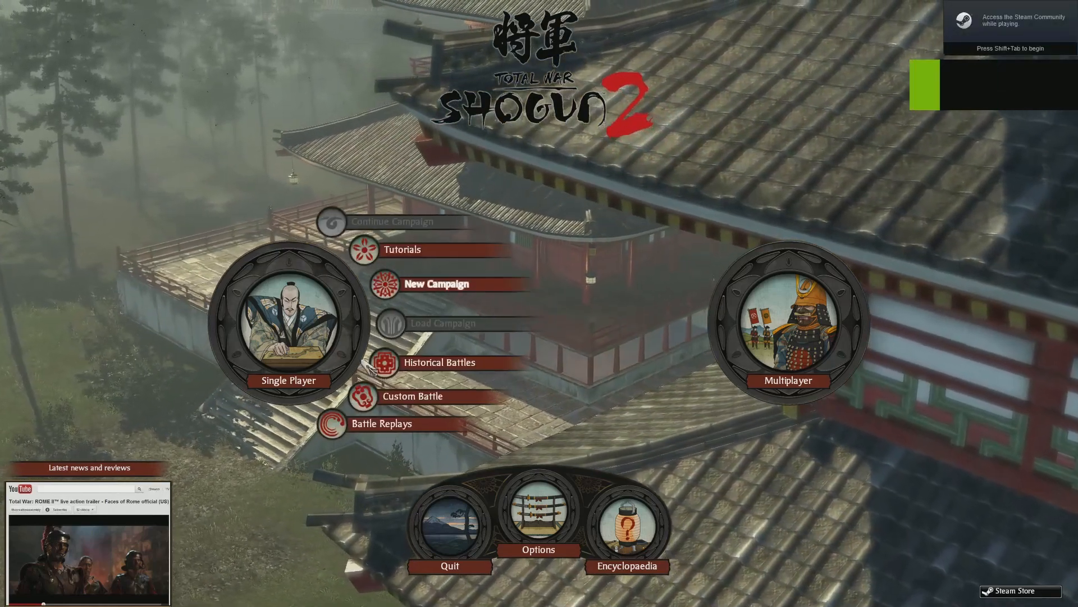
click(408, 399)
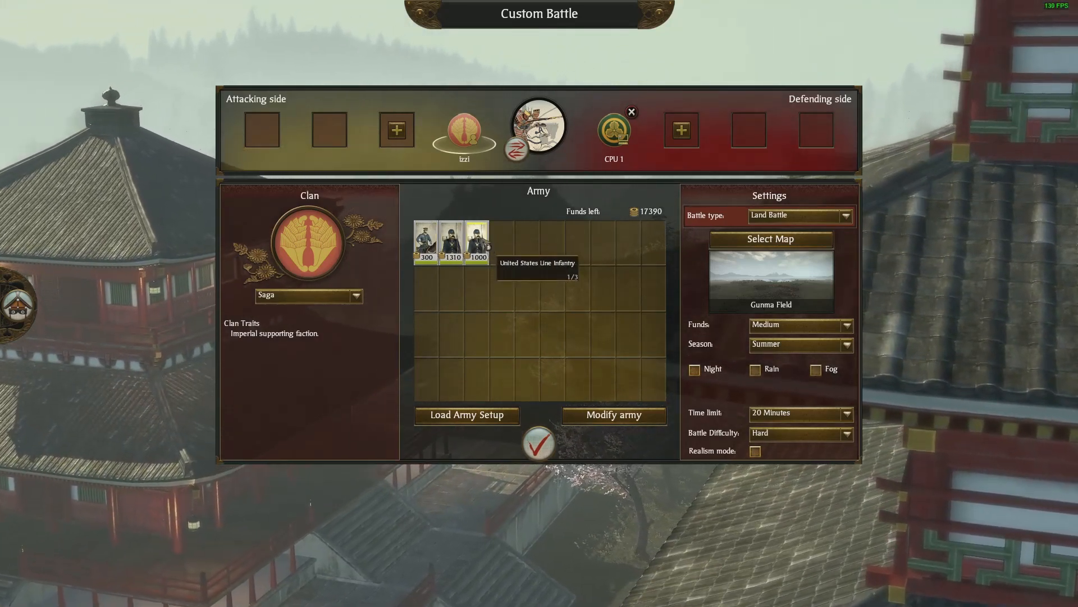
click(518, 157)
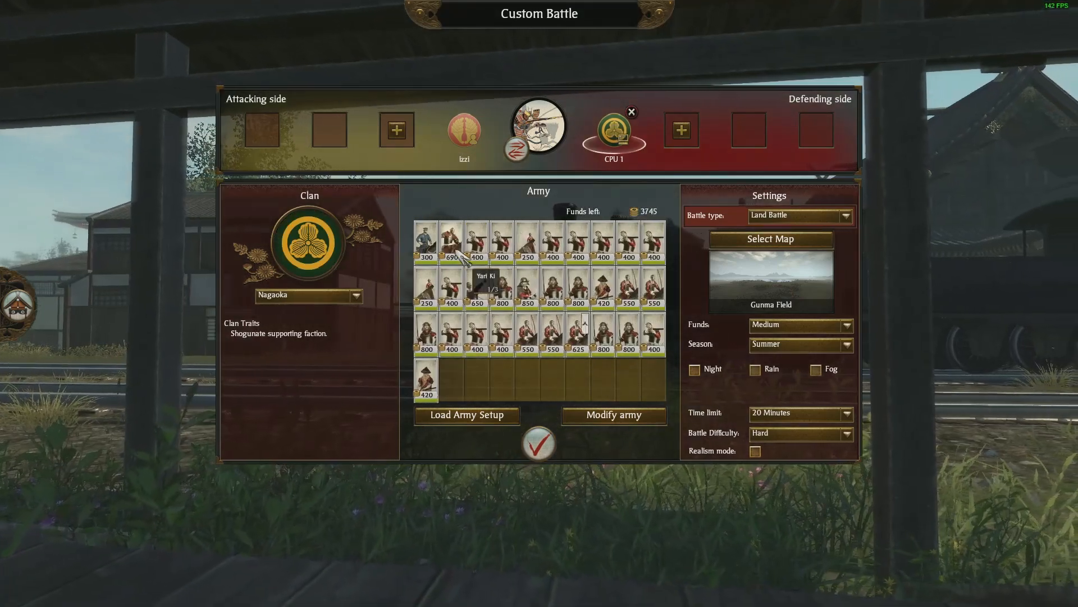
Remove units from CPU 1's Nagaoka army until only the general and one 400-cost unit remain.
click(456, 252)
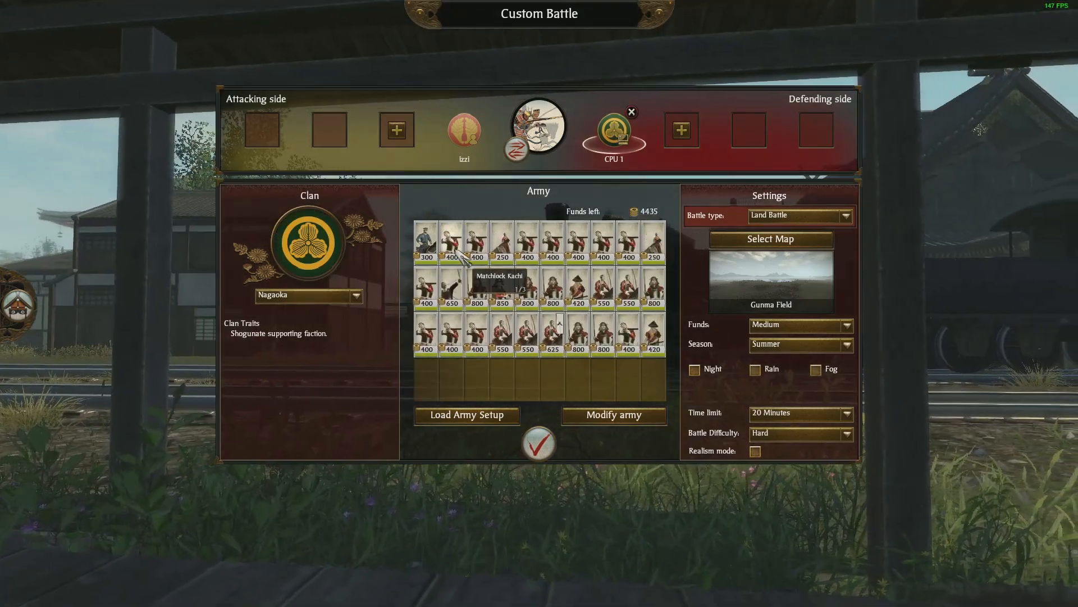
click(456, 252)
click(456, 251)
click(456, 251)
click(503, 250)
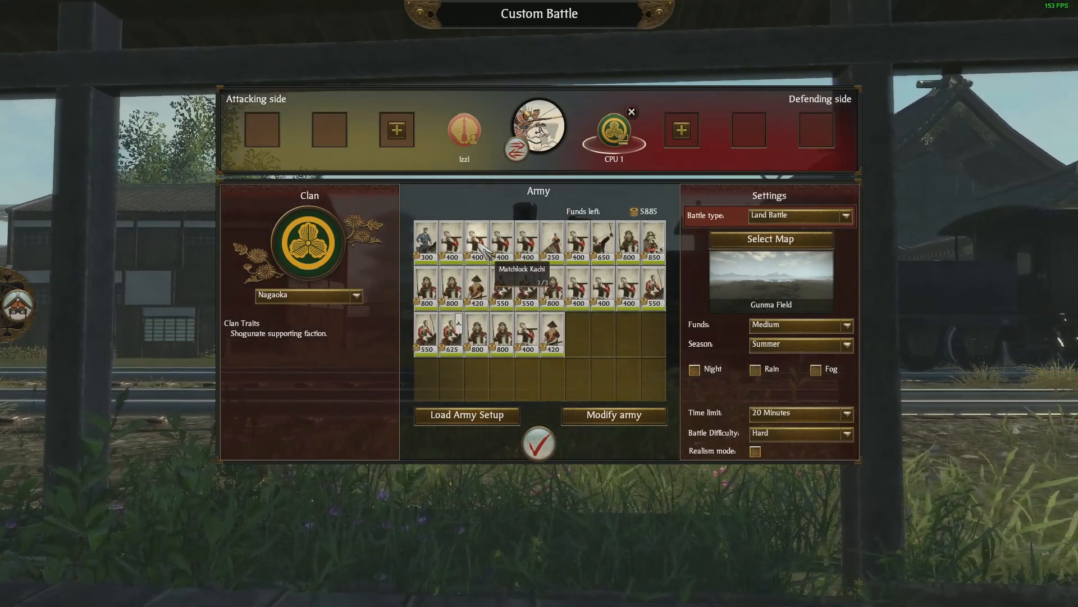
click(503, 250)
click(502, 250)
click(499, 250)
click(497, 252)
click(478, 250)
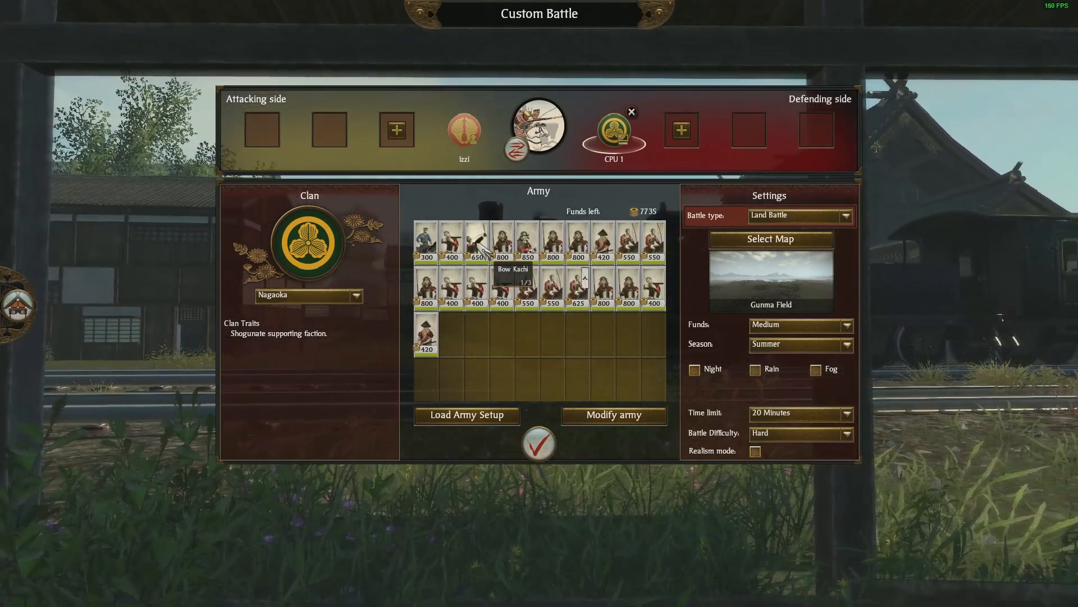
click(478, 250)
click(479, 250)
click(478, 250)
click(478, 250)
click(478, 250)
click(479, 250)
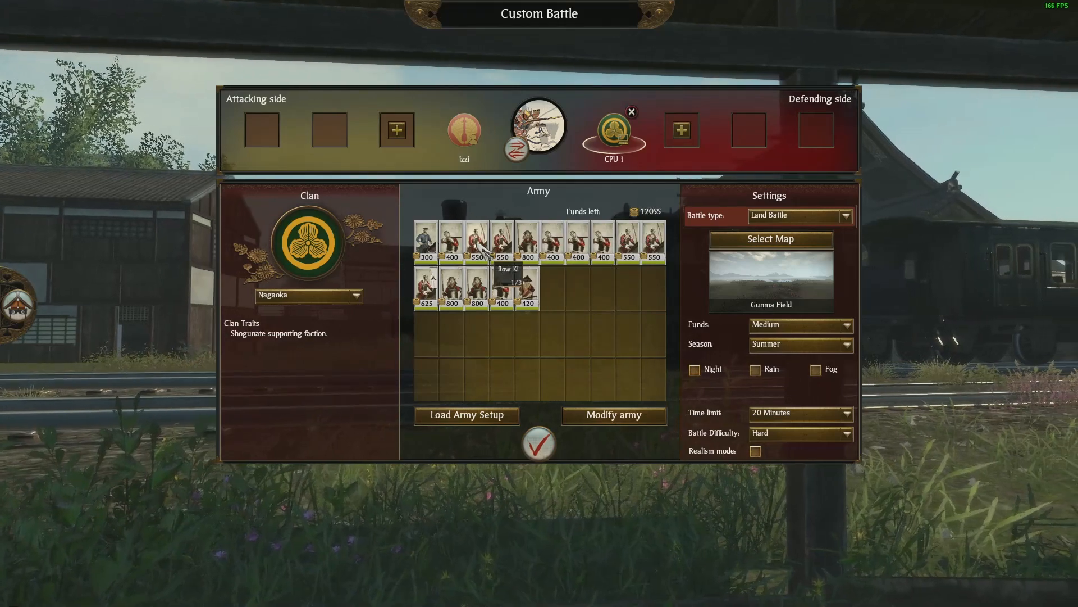
click(478, 250)
click(479, 250)
click(479, 250)
click(479, 250)
click(480, 251)
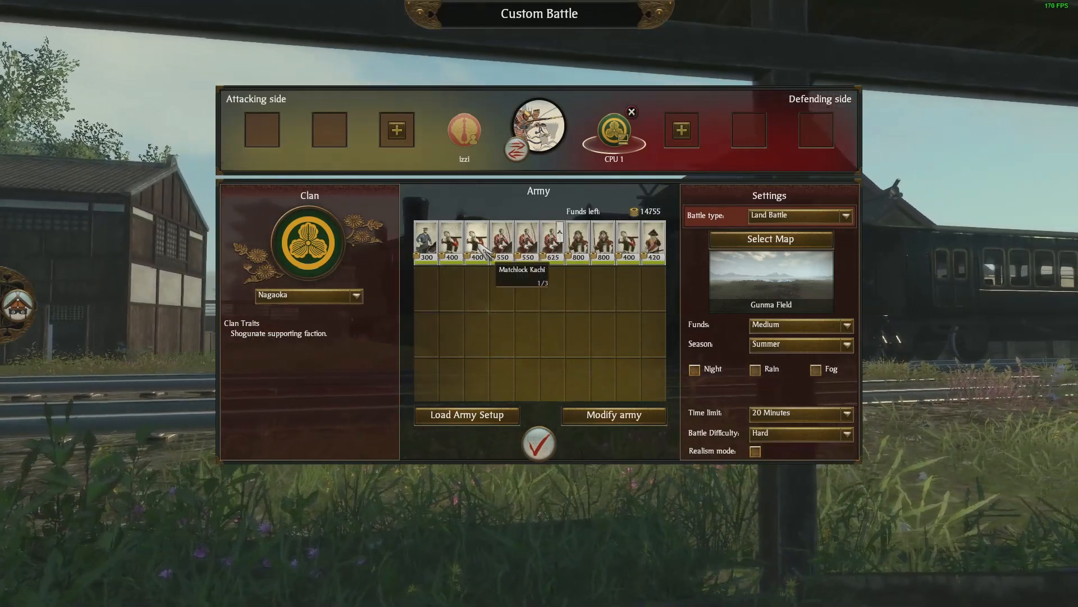
click(480, 251)
click(481, 251)
click(480, 251)
click(480, 251)
click(481, 250)
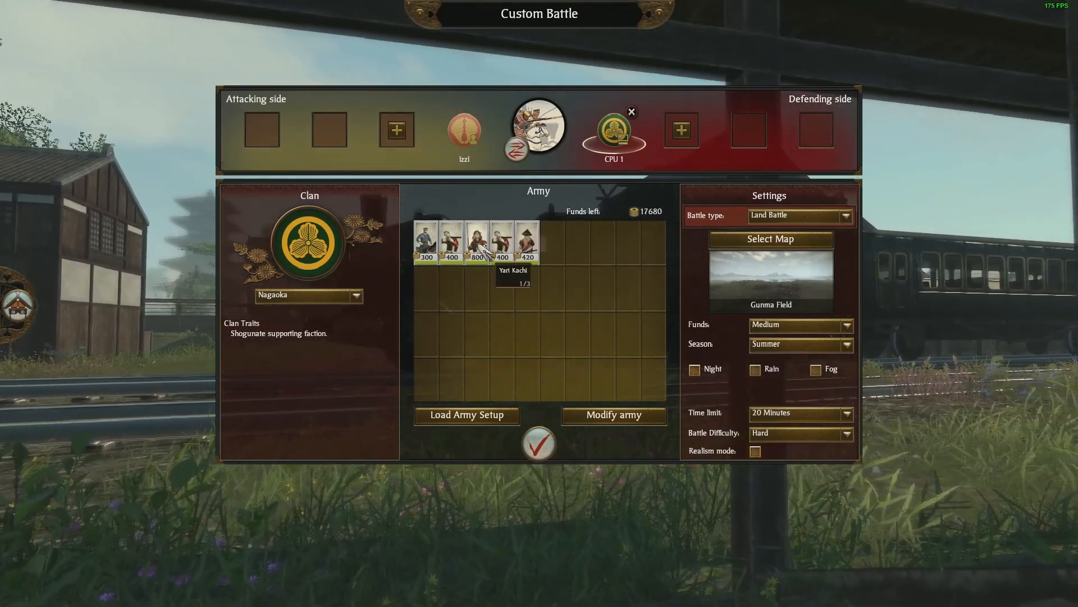
click(481, 250)
click(481, 250)
click(481, 250)
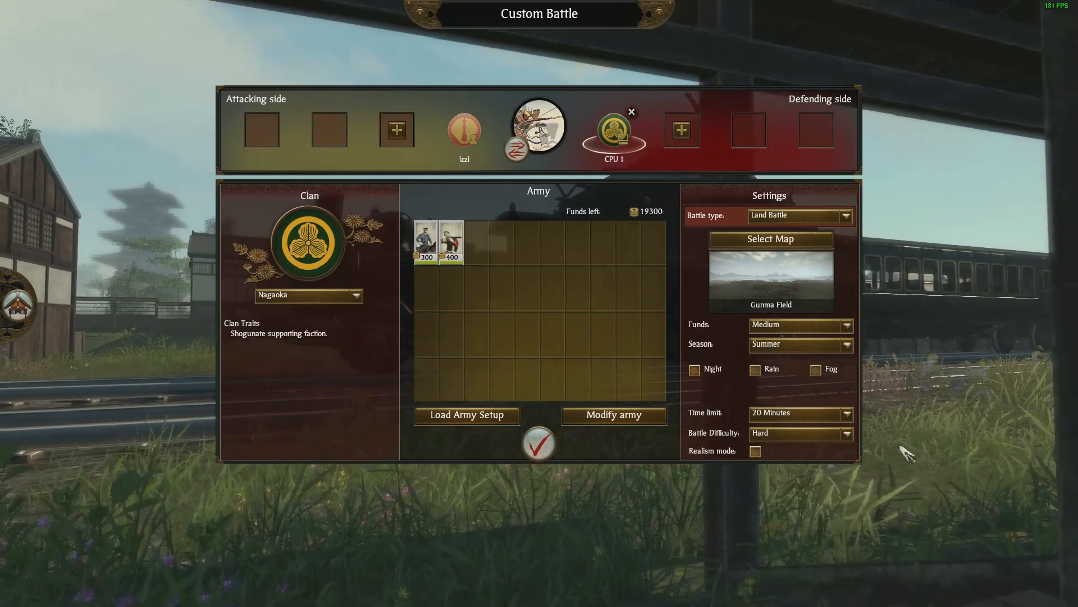
Set the battle season to Summer and launch the custom battle on Gunma Field.
click(800, 344)
click(794, 365)
click(795, 345)
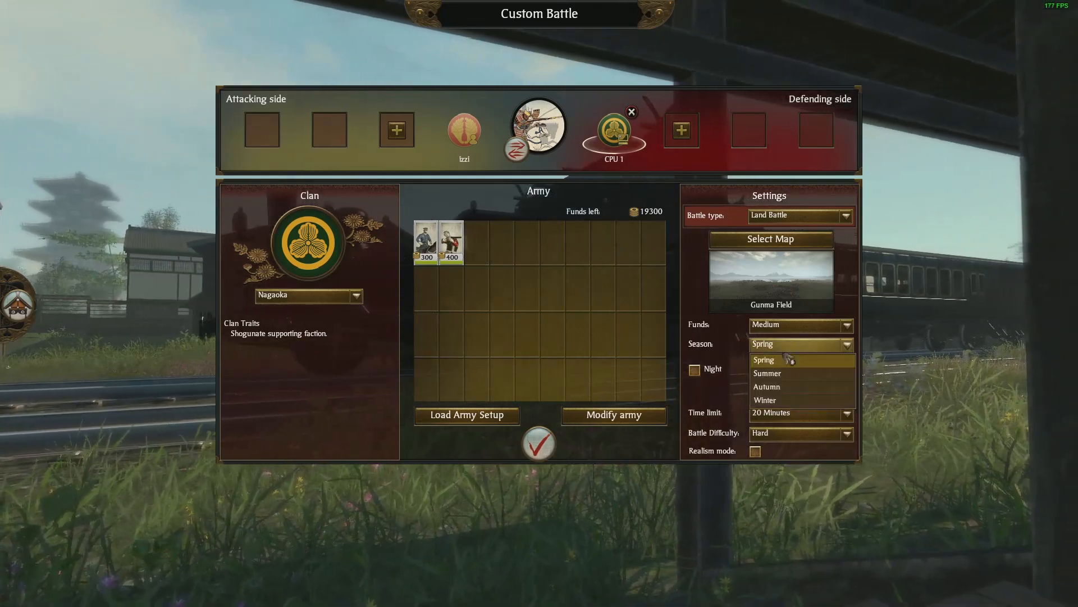
click(791, 370)
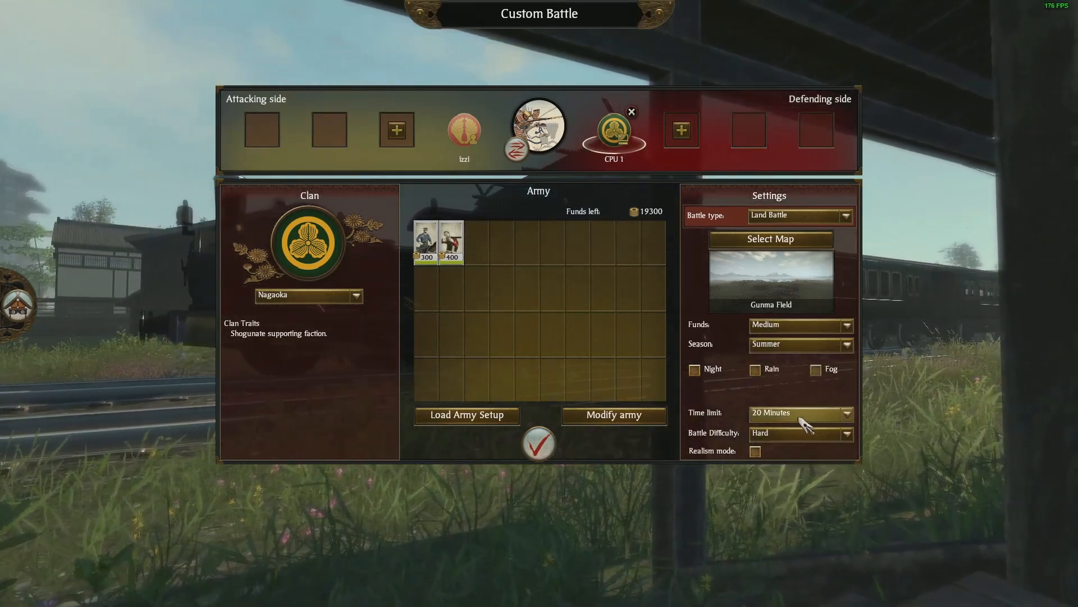
click(542, 446)
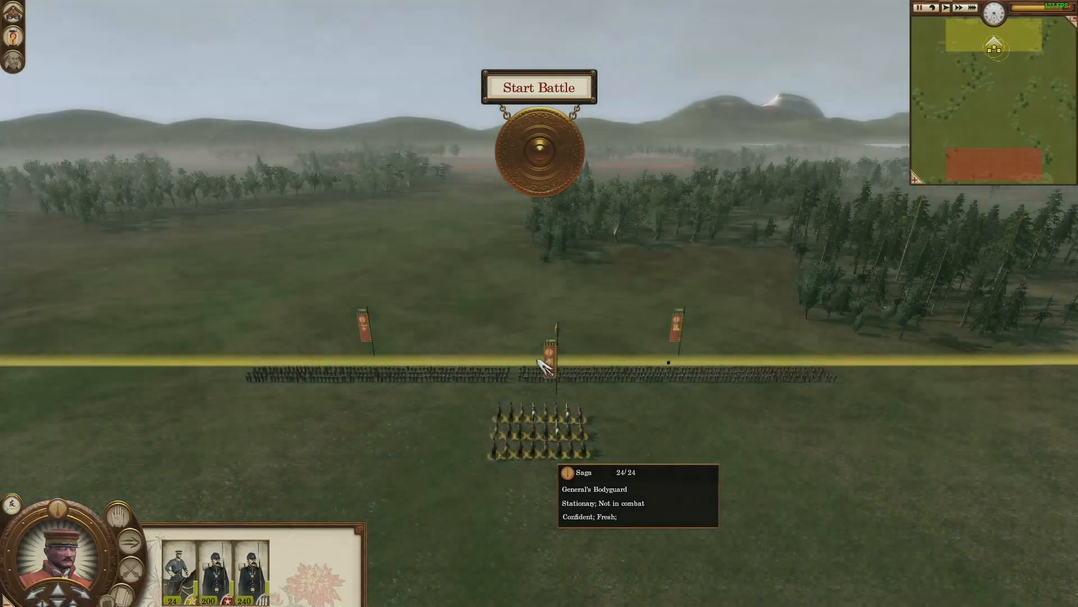
Inspect the United States Marines up close in the deployment zone and start the battle.
scroll(261, 6, up, 10)
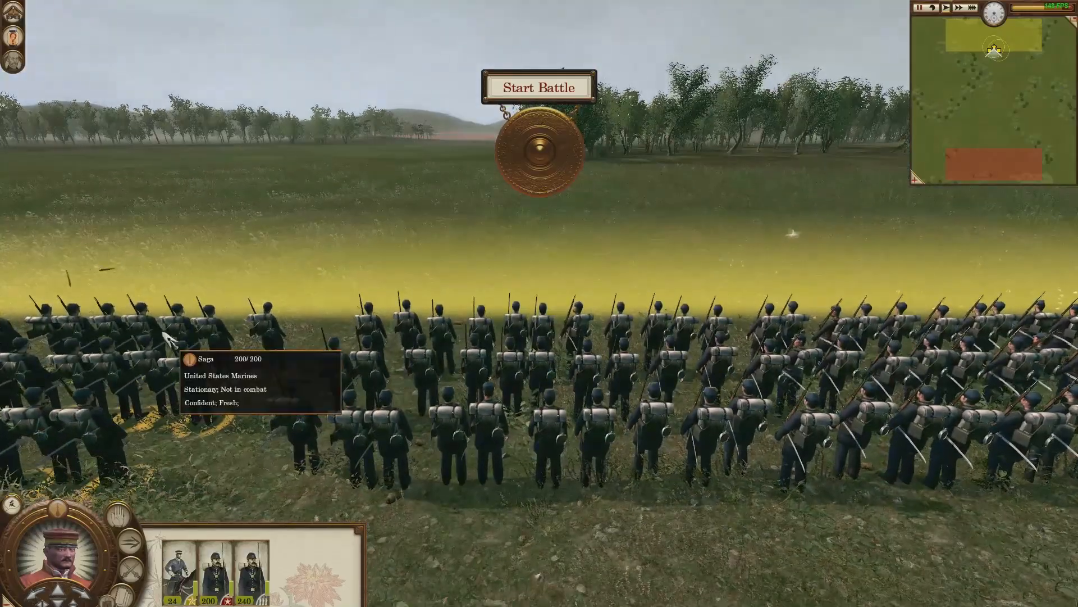
click(164, 339)
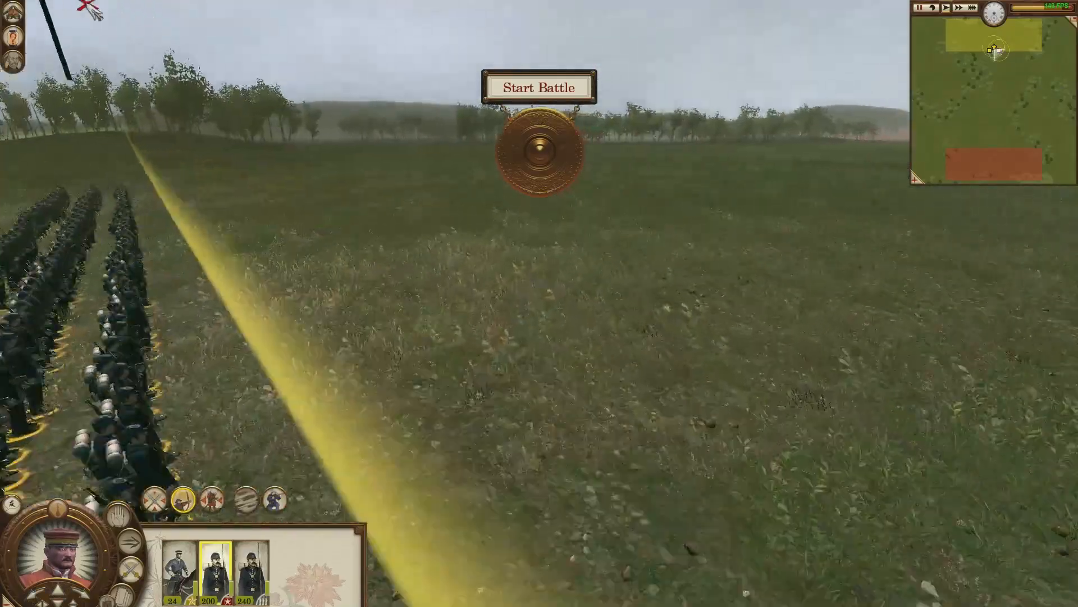
click(150, 218)
click(540, 148)
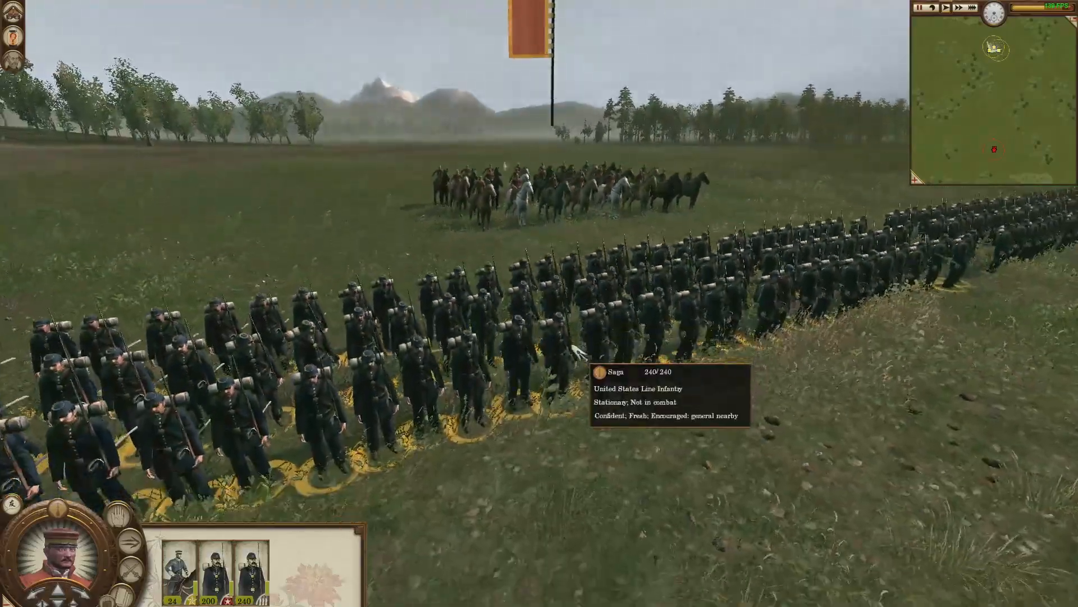
Select the United States Line Infantry, examine its formation from the front and side, and deselect the unit.
scroll(578, 349, up, 4)
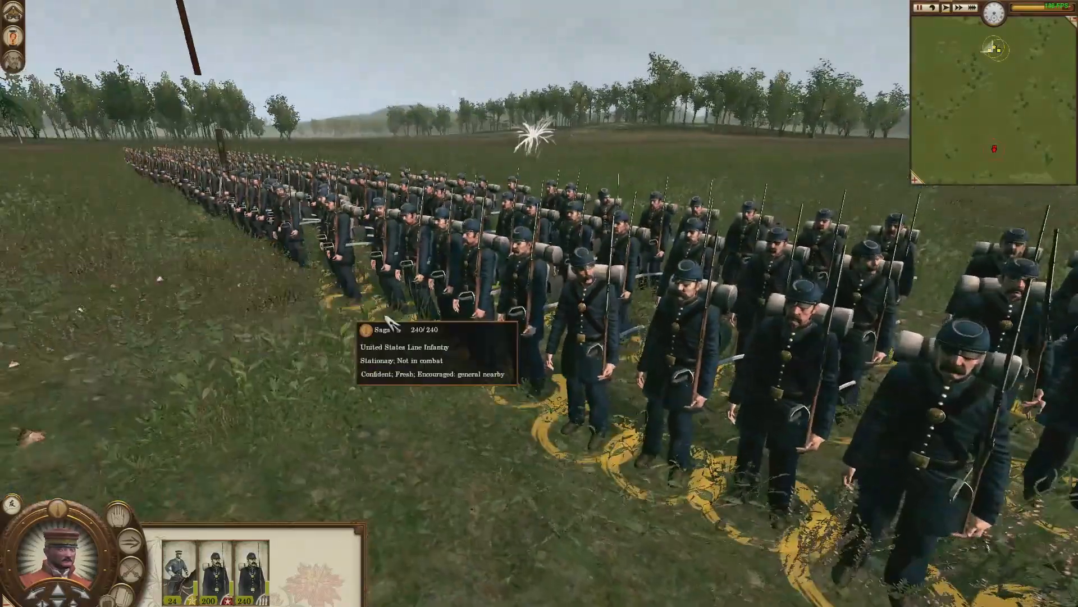
click(540, 251)
scroll(541, 251, down, 3)
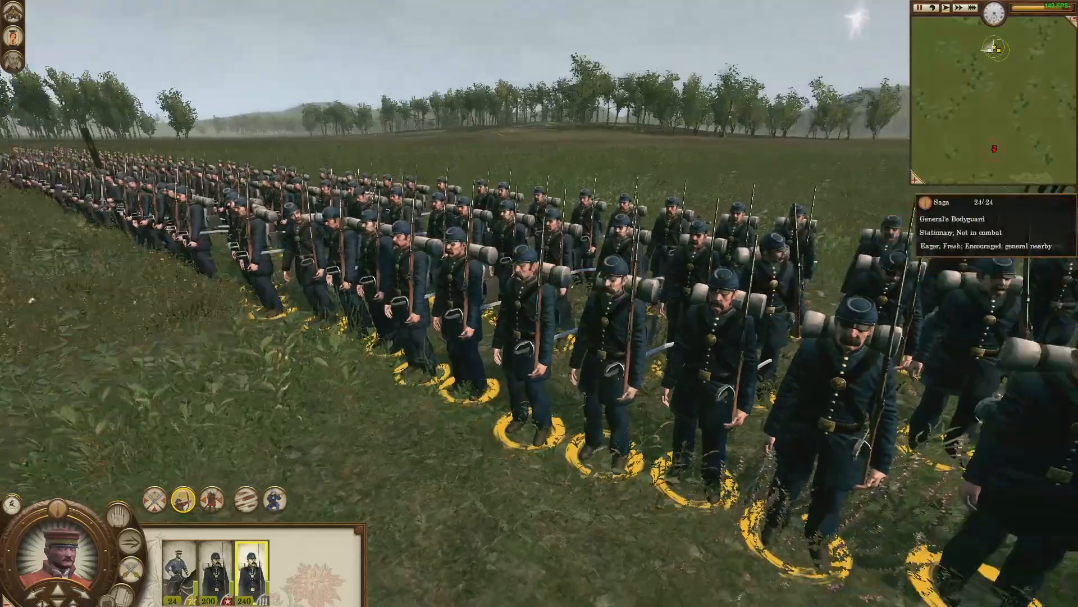
scroll(616, 294, down, 2)
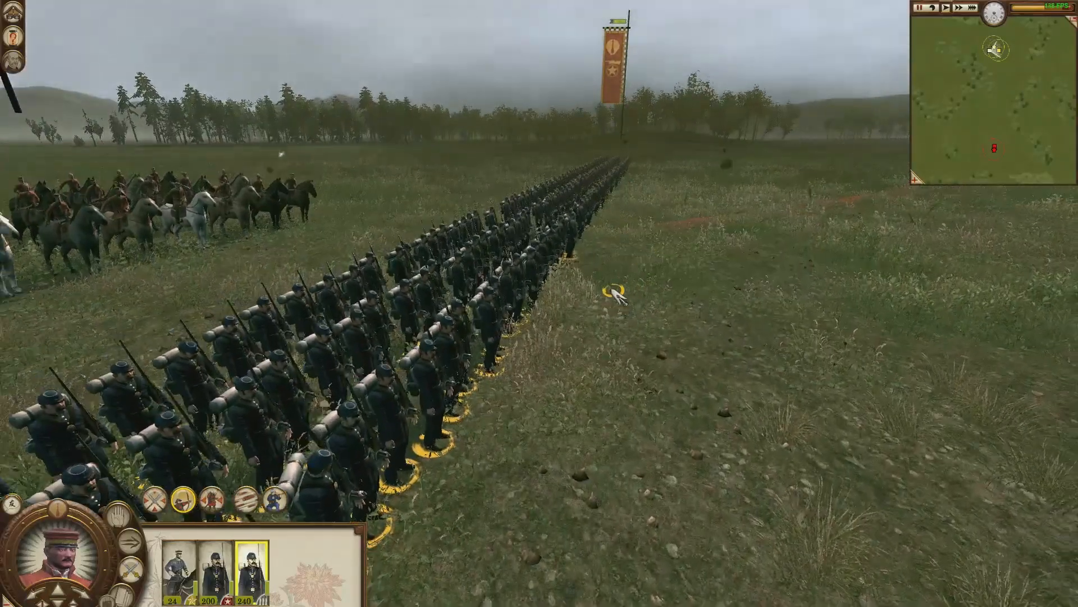
scroll(621, 308, up, 3)
click(617, 329)
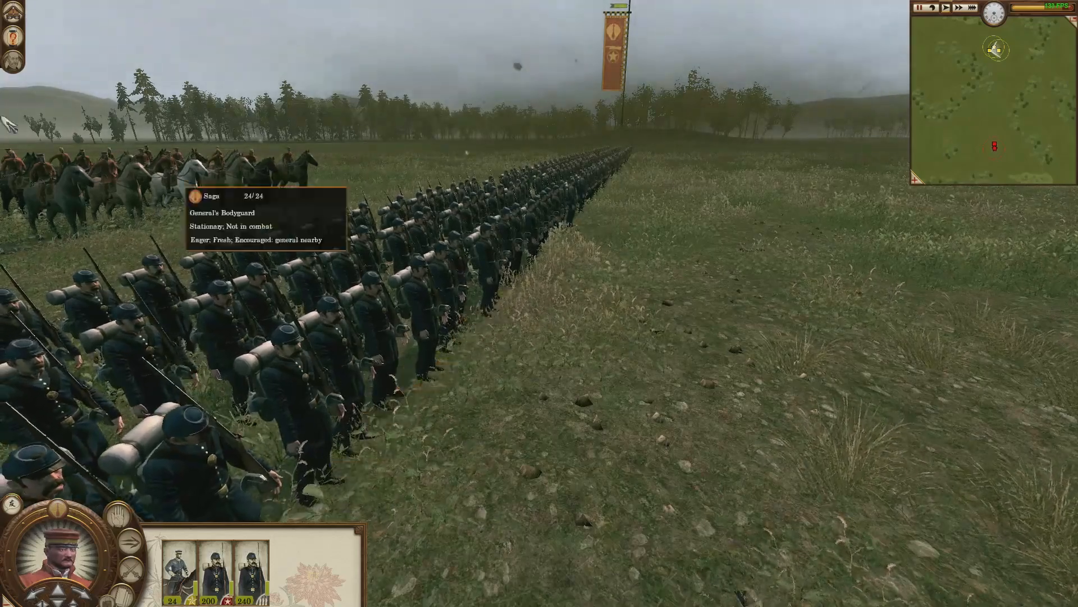
Examine the coats, caps and belts of the United States Line Infantry's front ranks up close.
mouse_move(3, 119)
scroll(595, 354, up, 3)
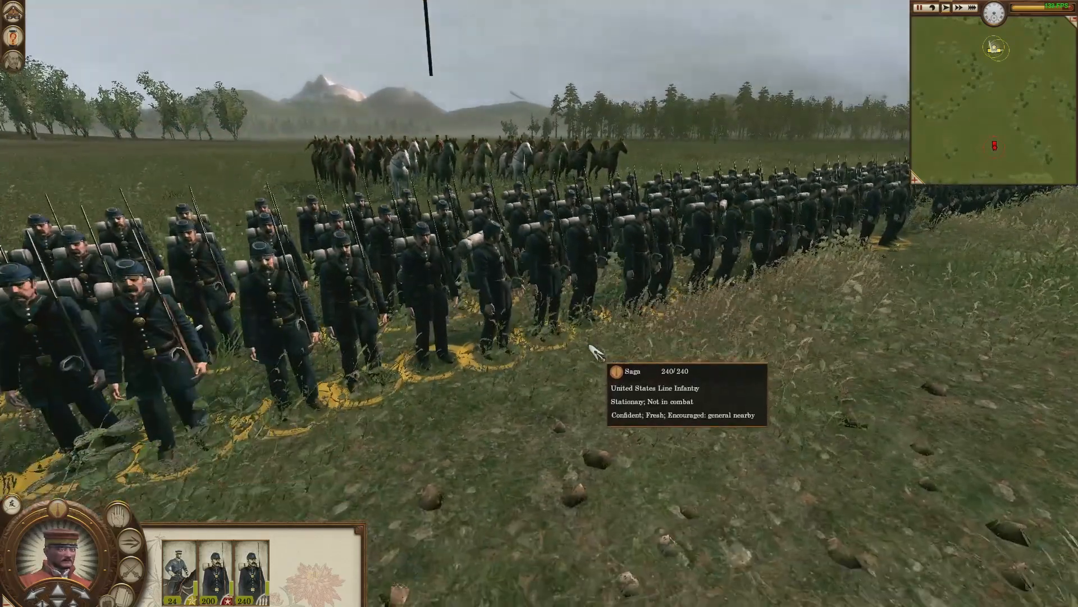
mouse_move(2, 8)
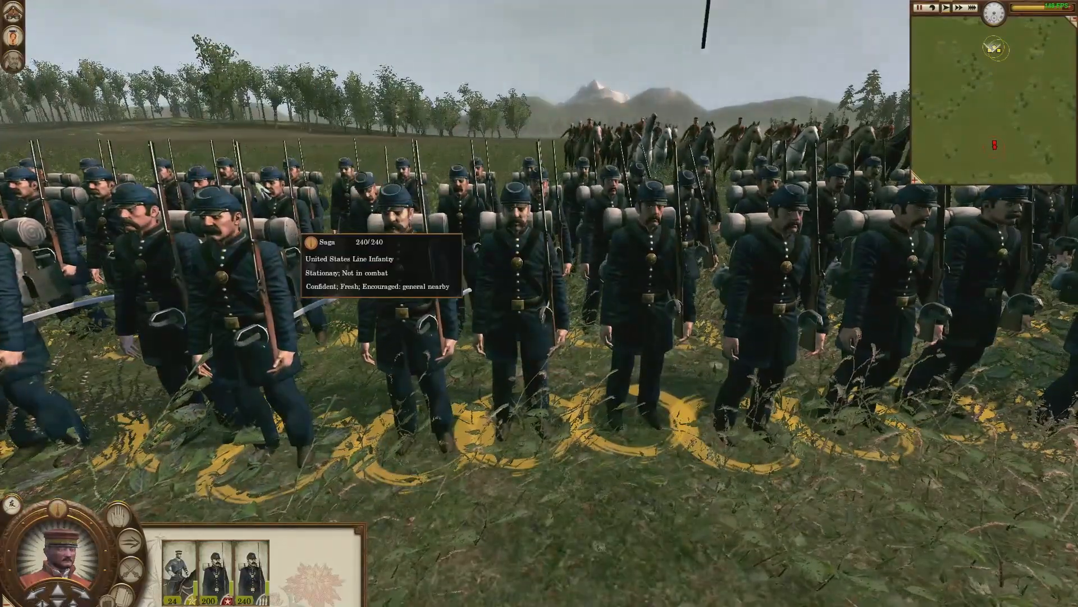
mouse_move(2, 194)
key(w)
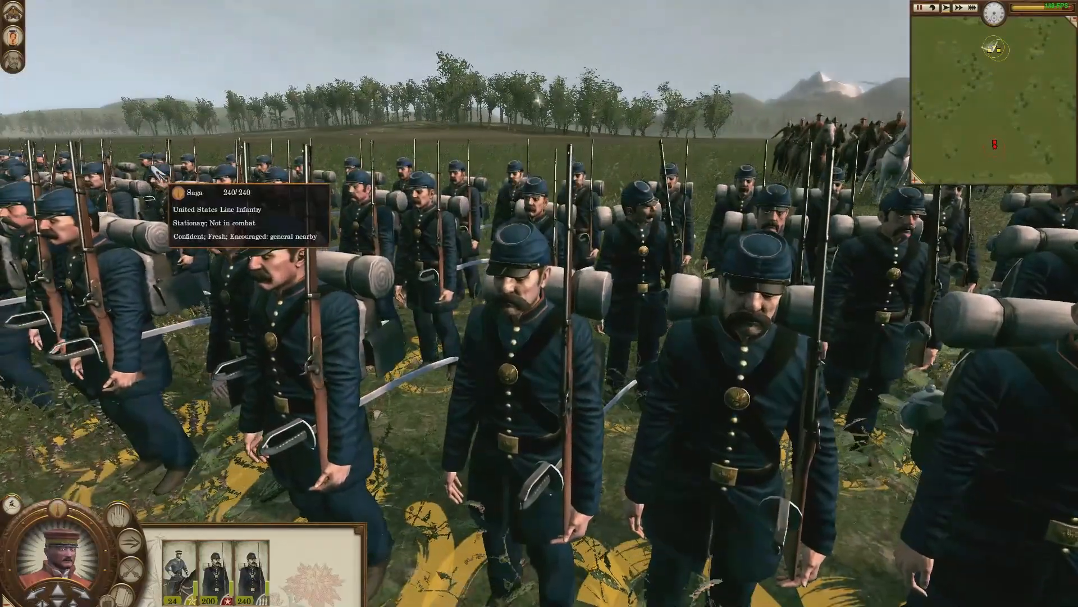
mouse_move(2, 483)
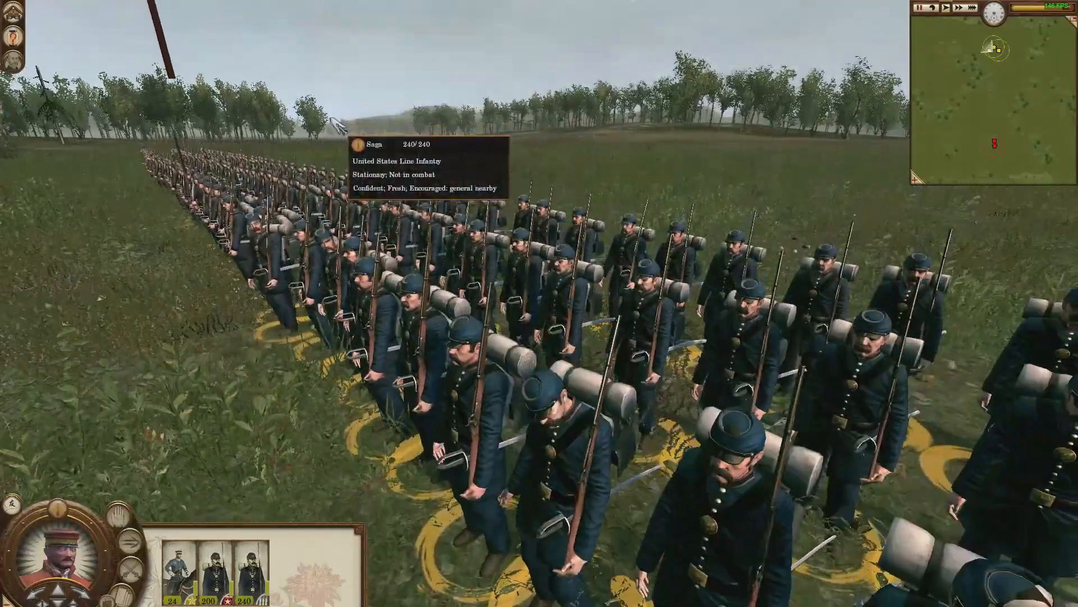
mouse_move(1076, 132)
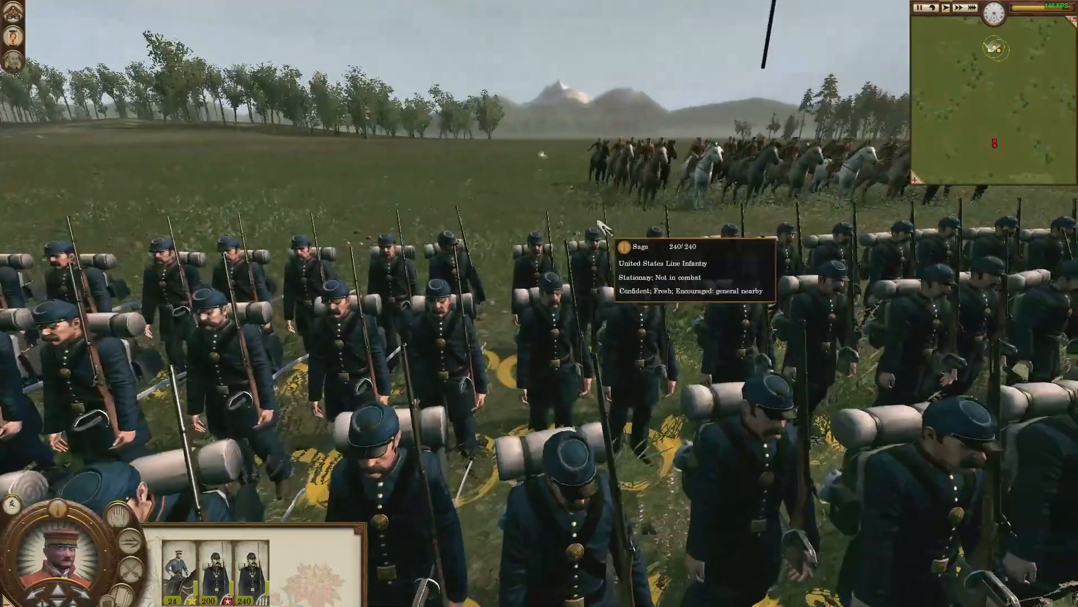
key(s)
key(w)
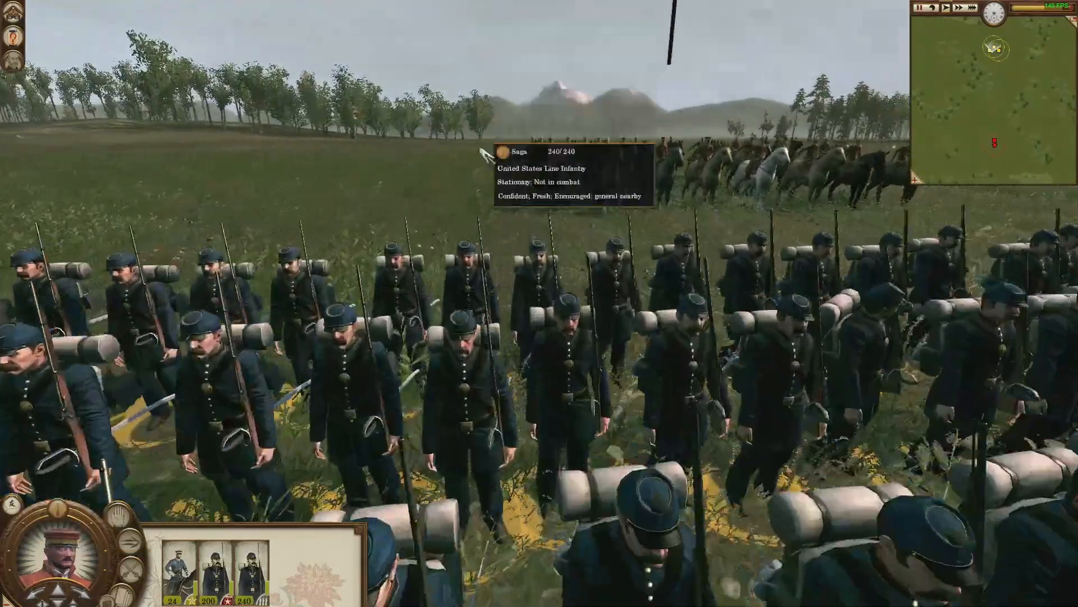
key(s)
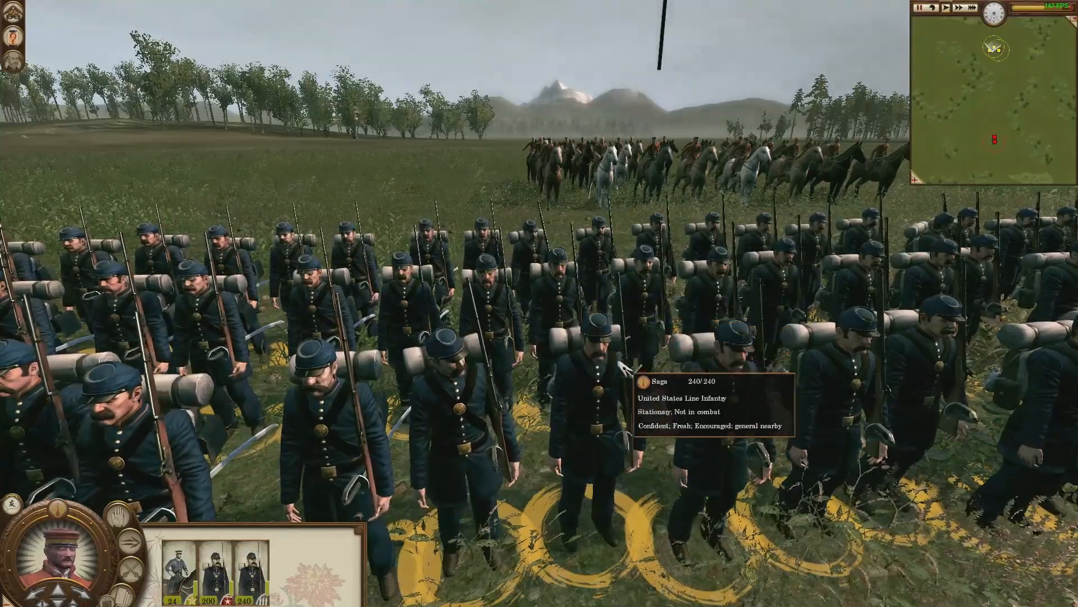
Examine the United States Line Infantry from several angles, including the soldiers' rifles, sabres and bedrolls at the end of the line.
key(s)
key(w)
key(q)
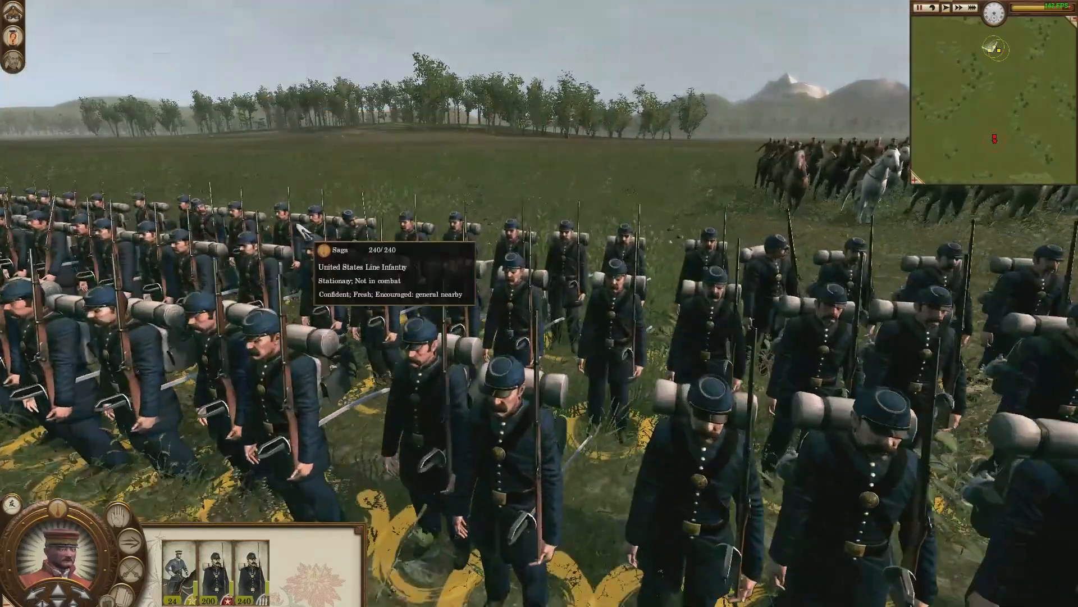
key(e)
key(s)
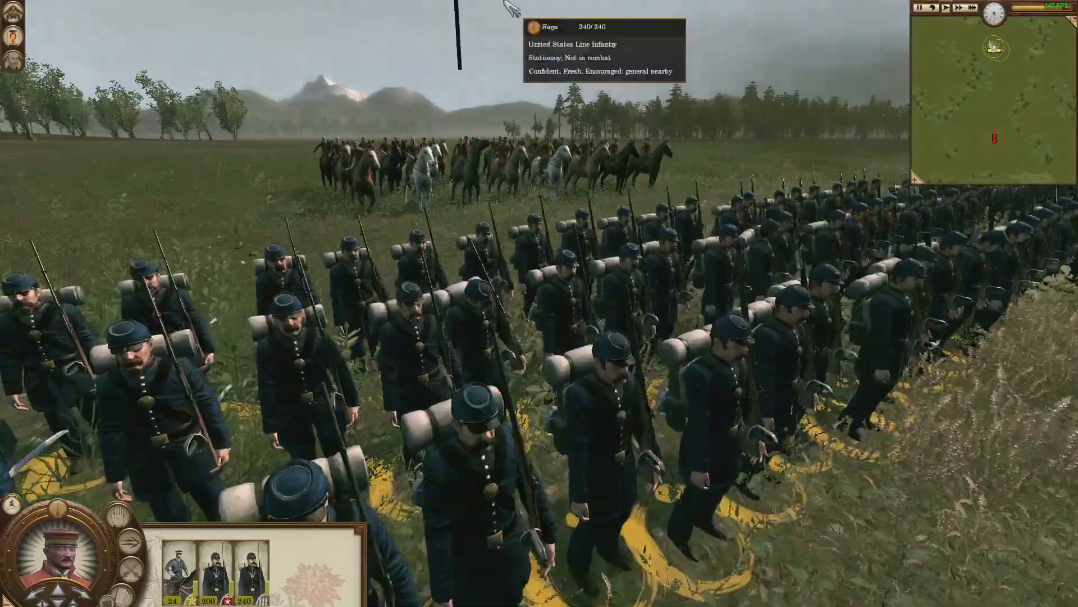
key(w)
key(s)
key(q)
key(q)
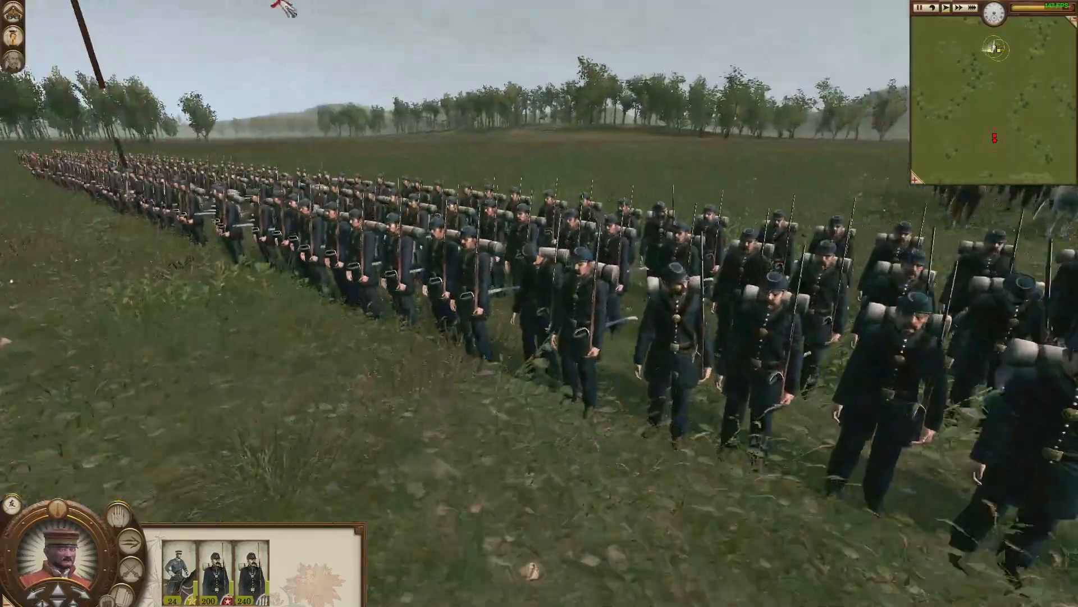
key(w)
key(q)
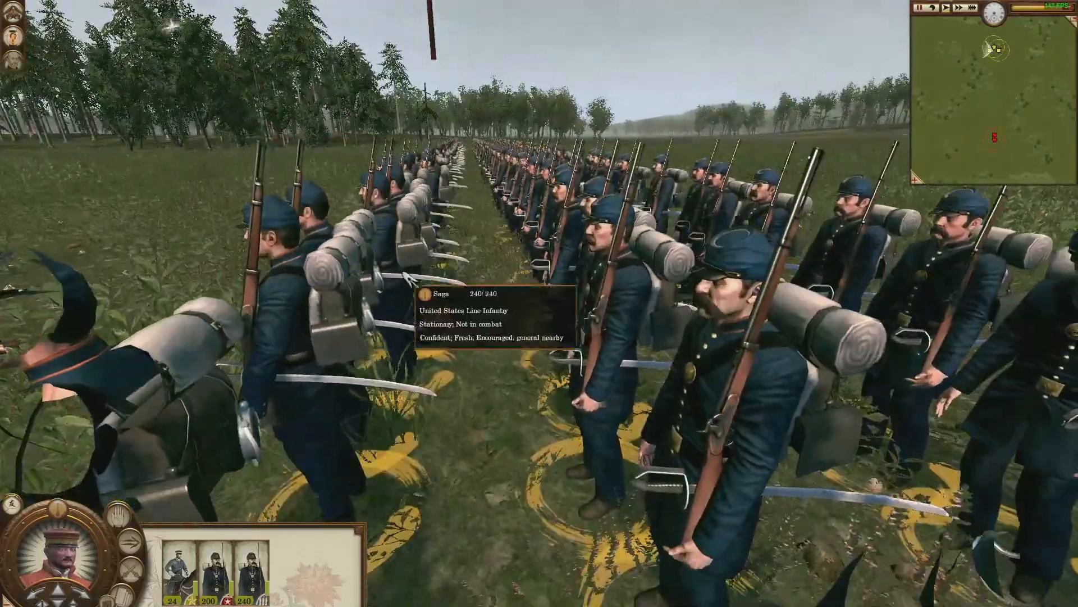
Send the United States Marines and United States Line Infantry marching across the field and examine the moving soldiers.
click(407, 273)
scroll(312, 226, down, 3)
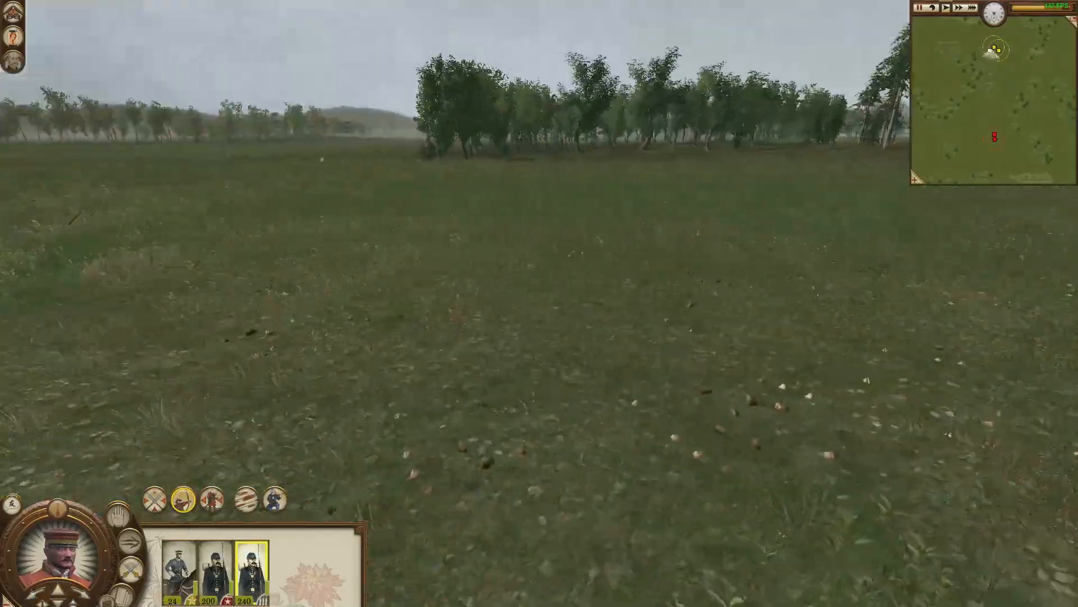
key(s)
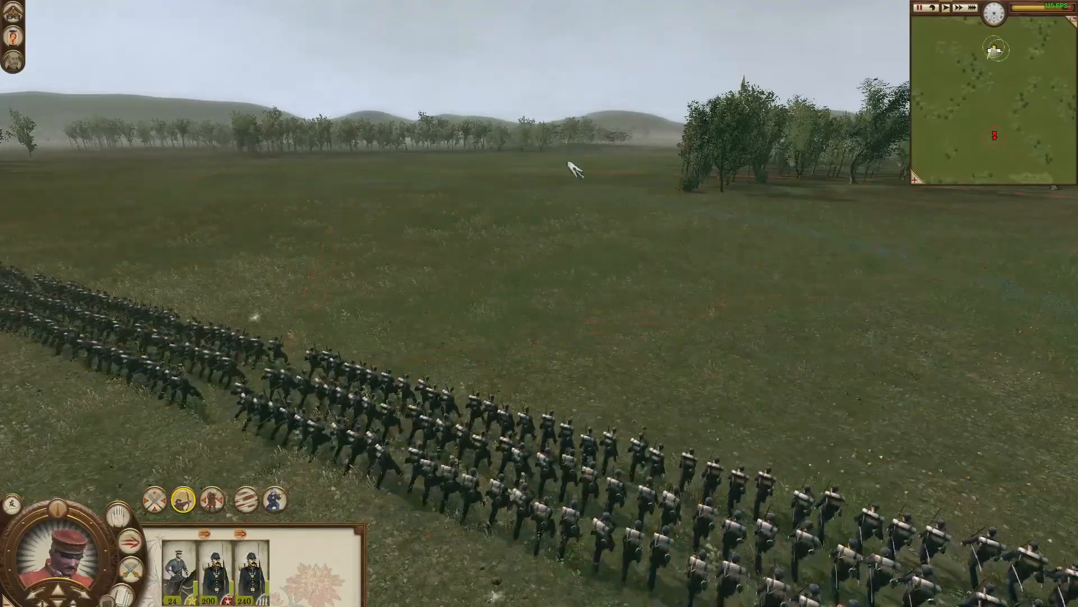
click(576, 171)
key(w)
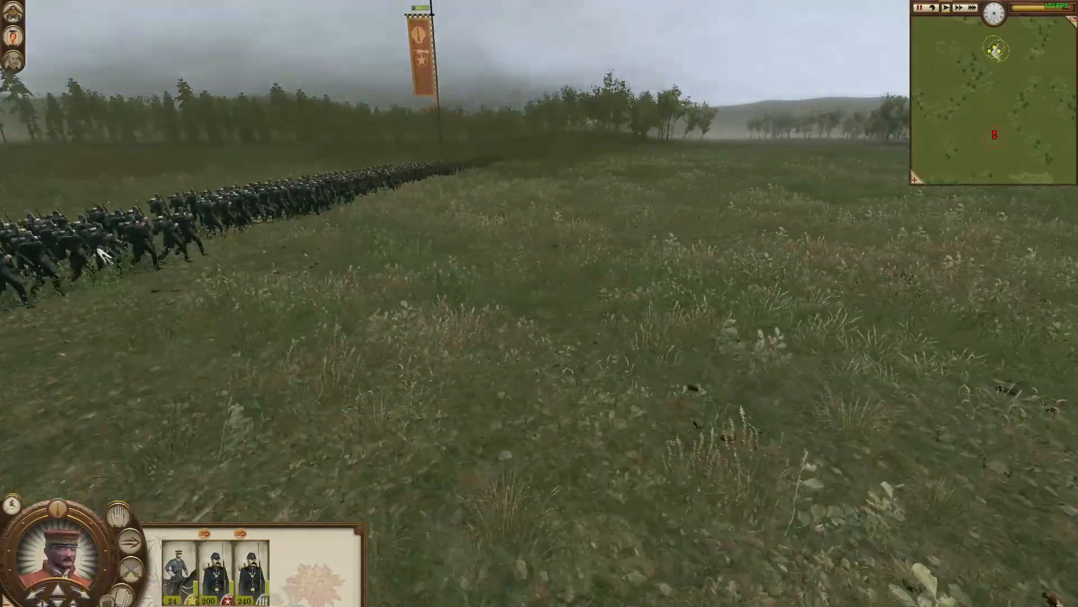
key(q)
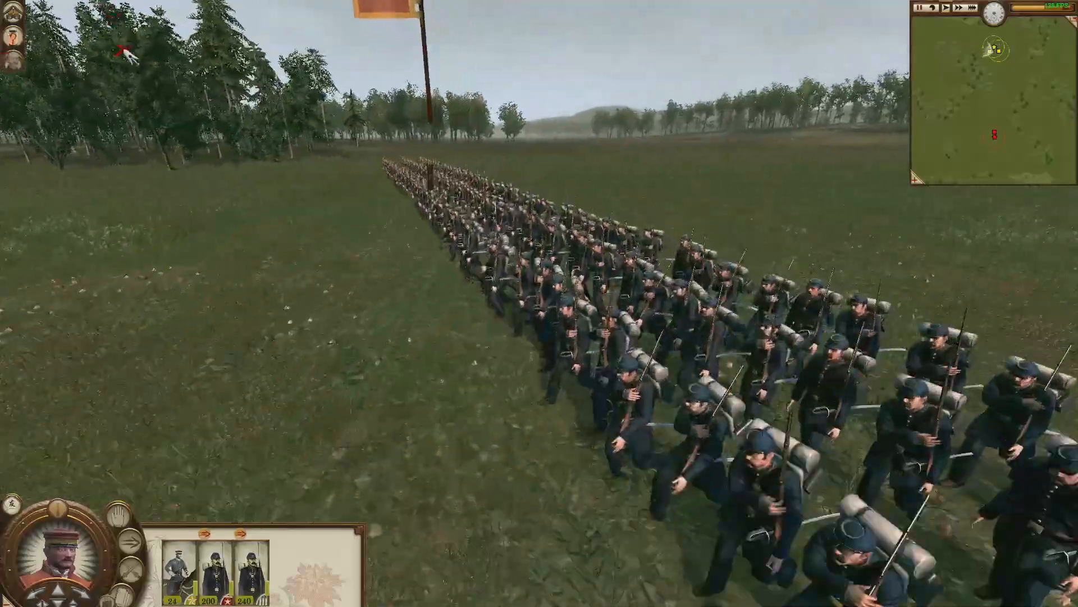
Examine the marching United States Line Infantry from the front, along its ranks and from a distance.
key(e)
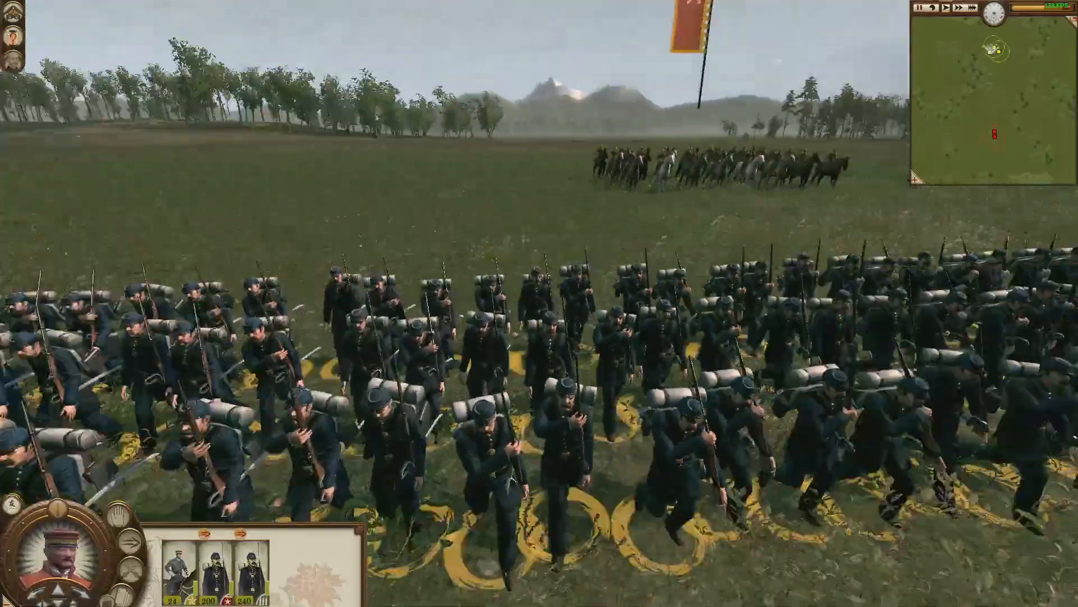
key(d)
key(w)
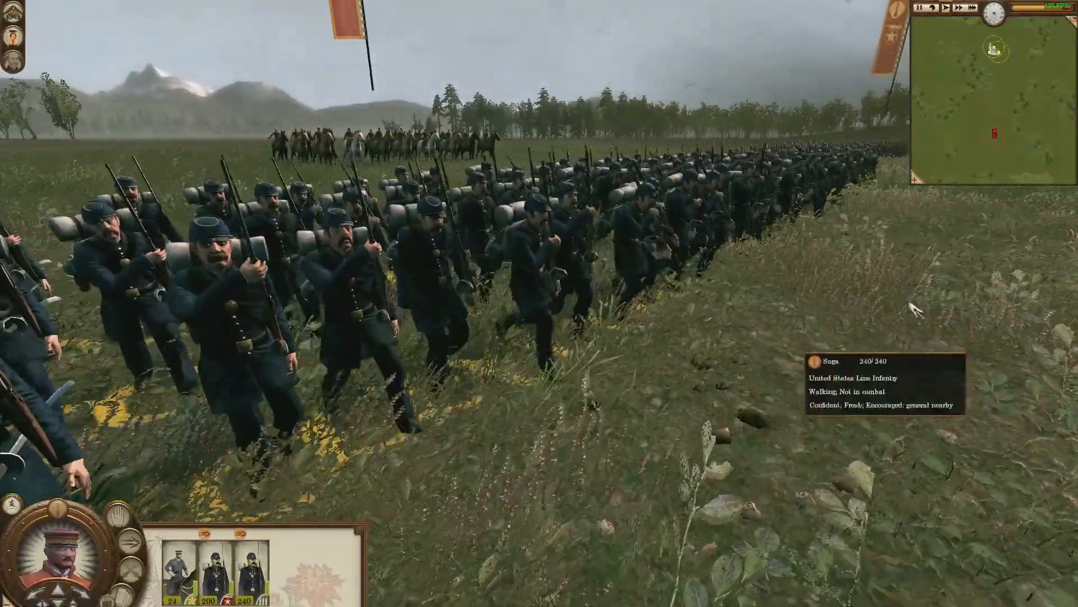
key(e)
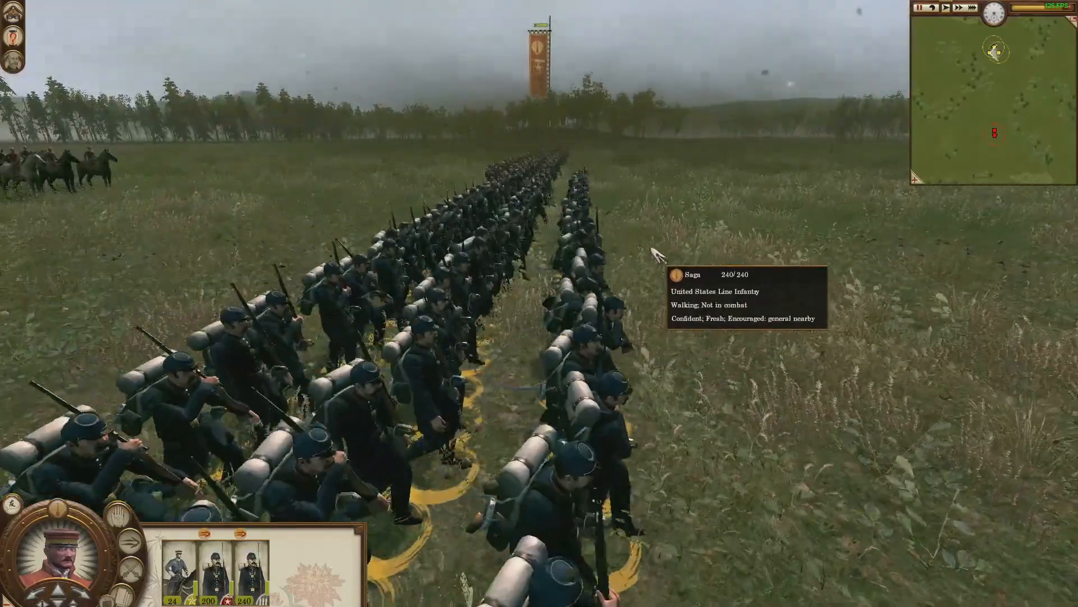
scroll(663, 258, down, 4)
key(w)
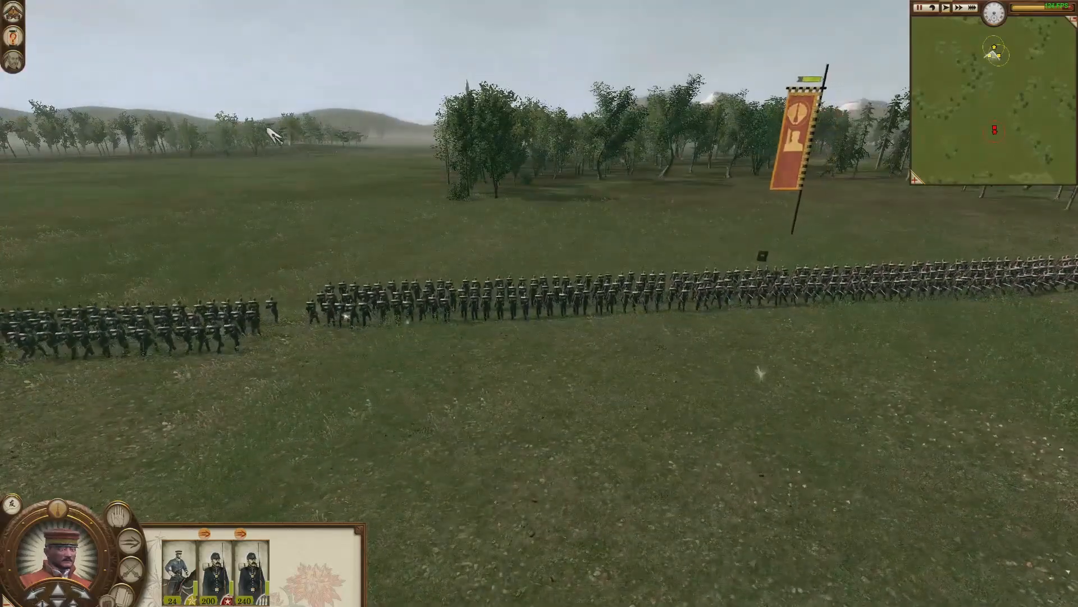
End the custom battle, leave the battle results and quit the game to the Windows desktop.
key(Escape)
click(539, 290)
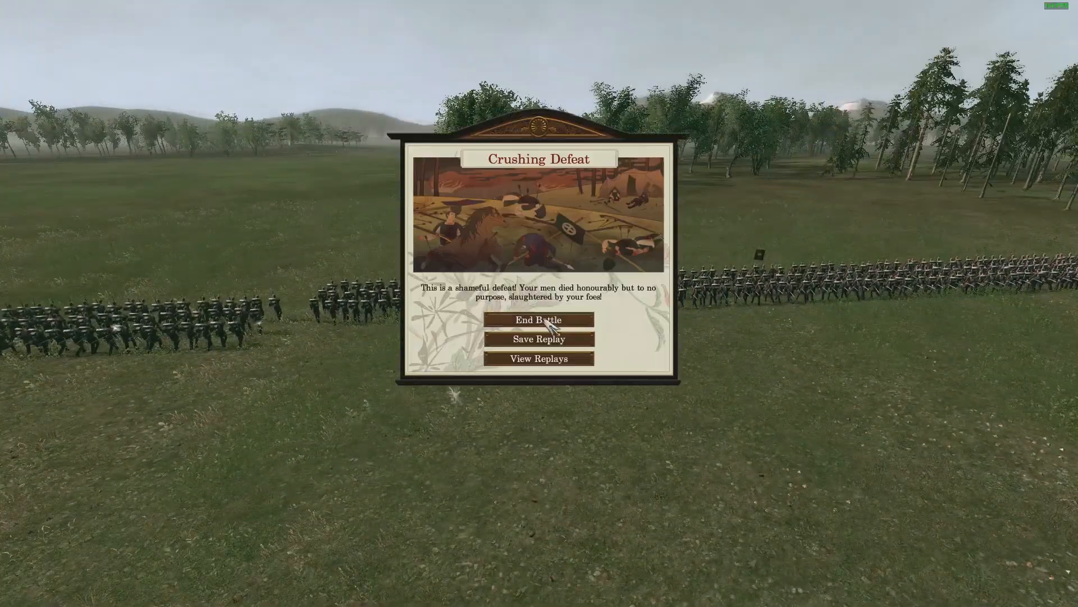
click(549, 321)
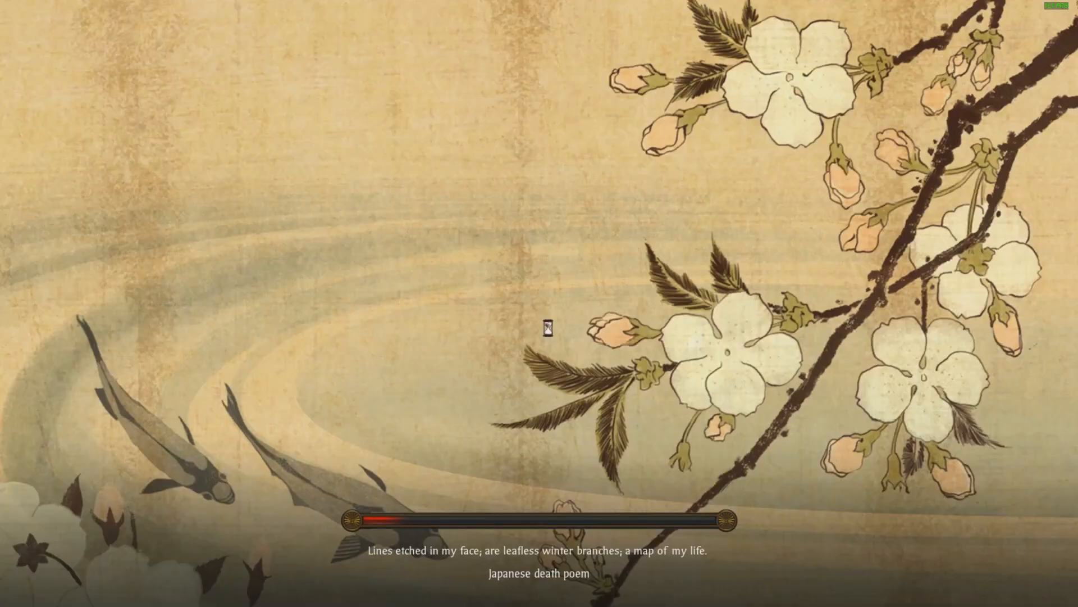
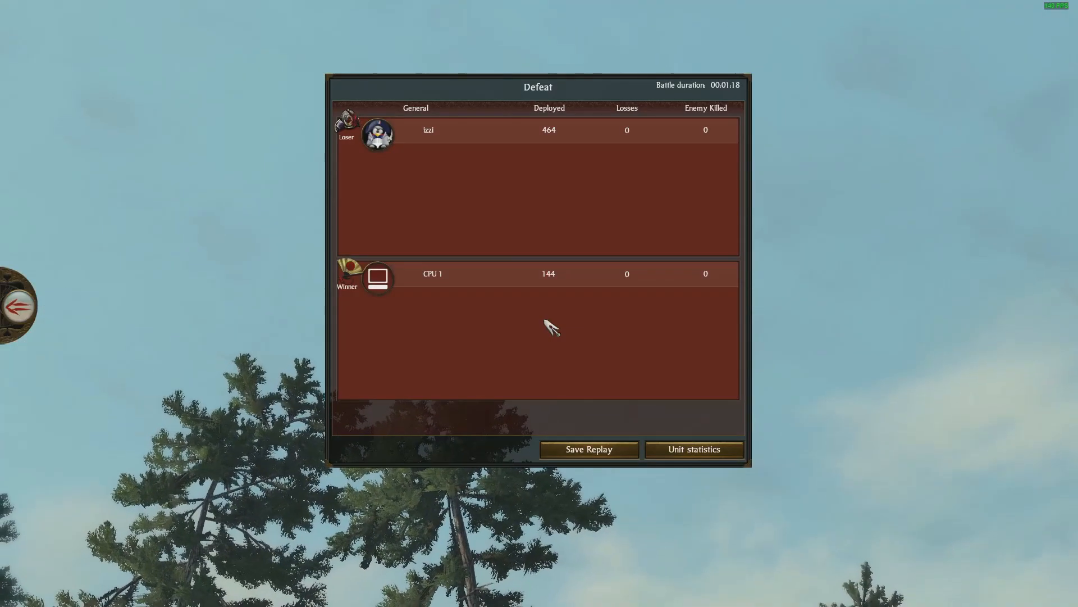
click(25, 305)
click(31, 304)
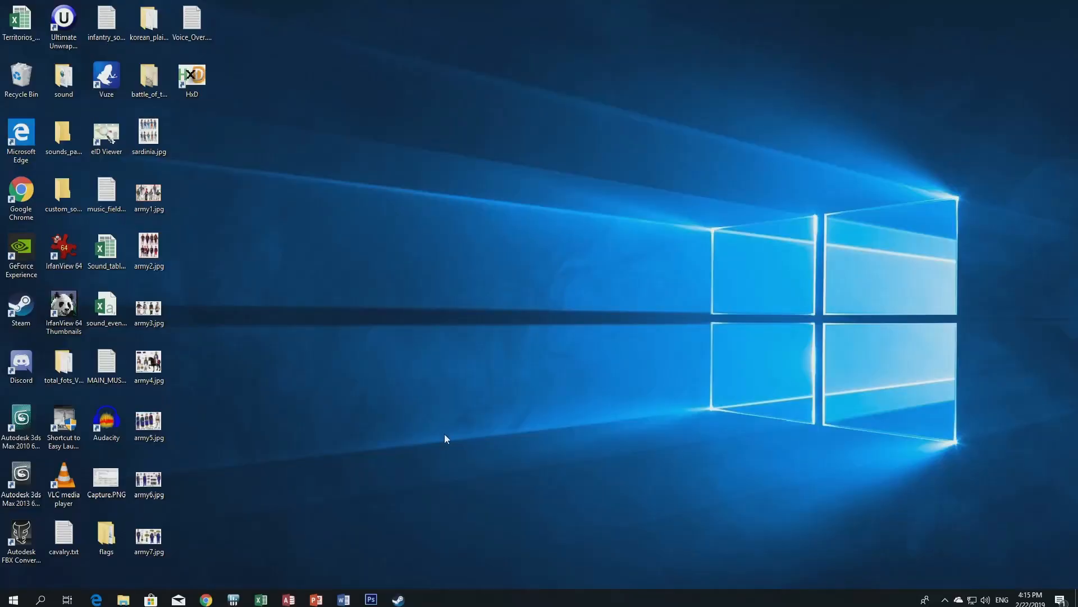
Delete mod.pack from the modding_S2TW\retail\data folder.
mouse_move(125, 602)
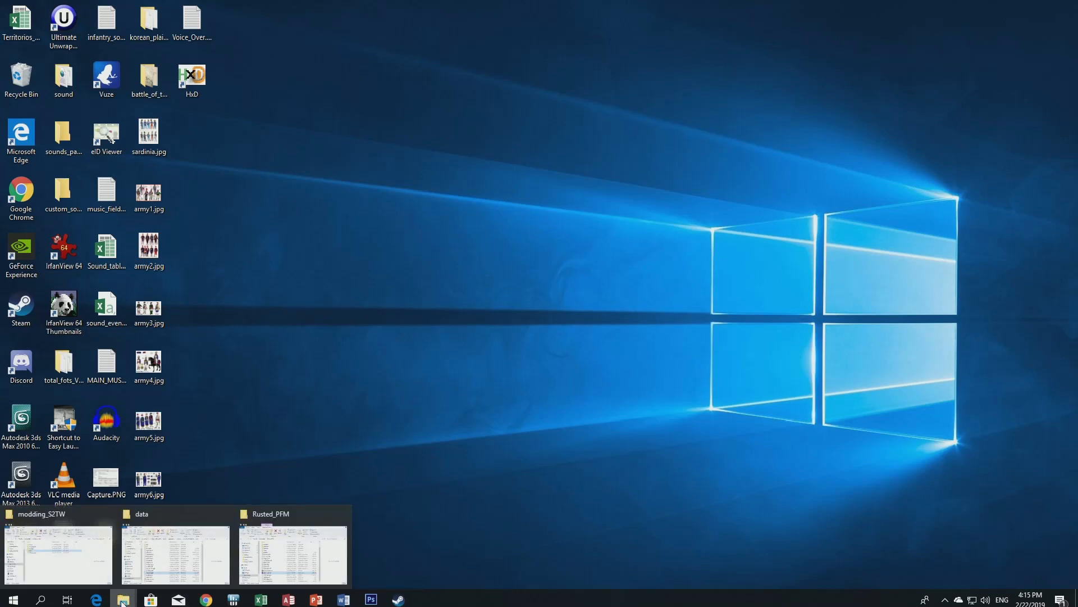
click(84, 561)
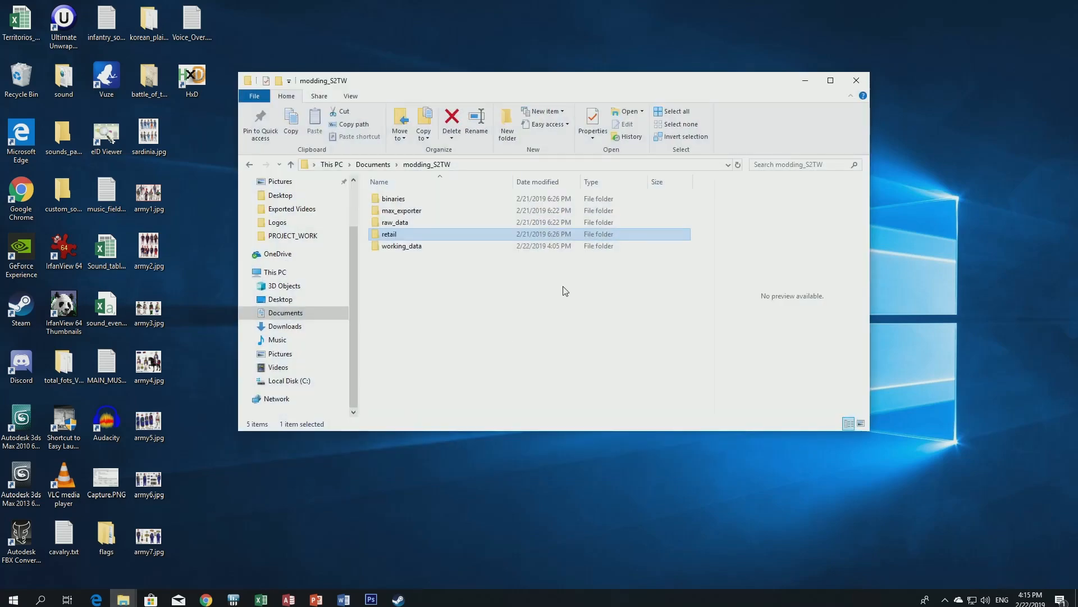
double_click(396, 235)
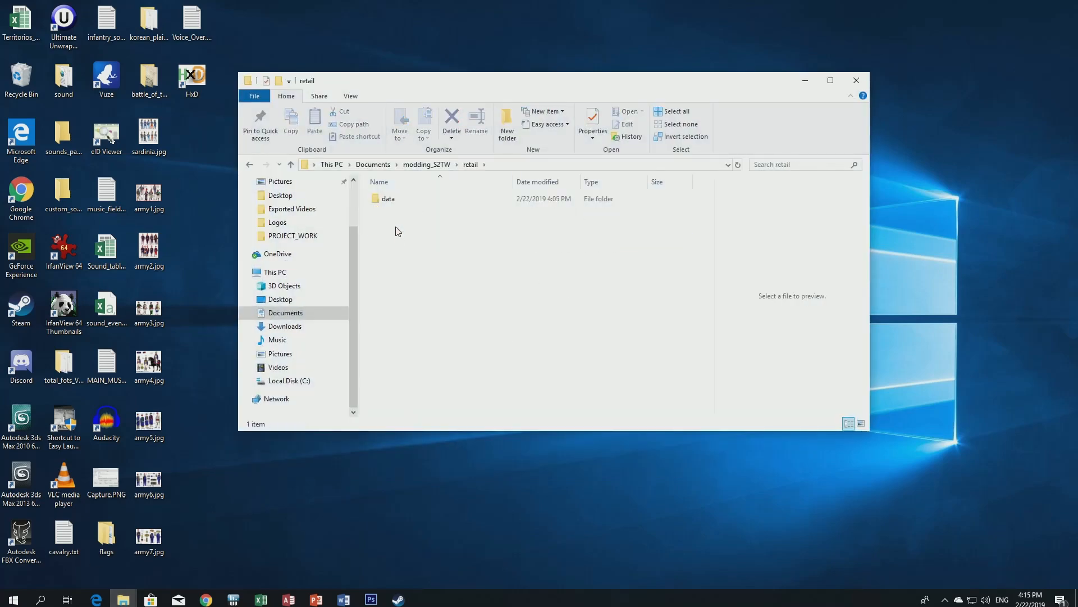
double_click(389, 199)
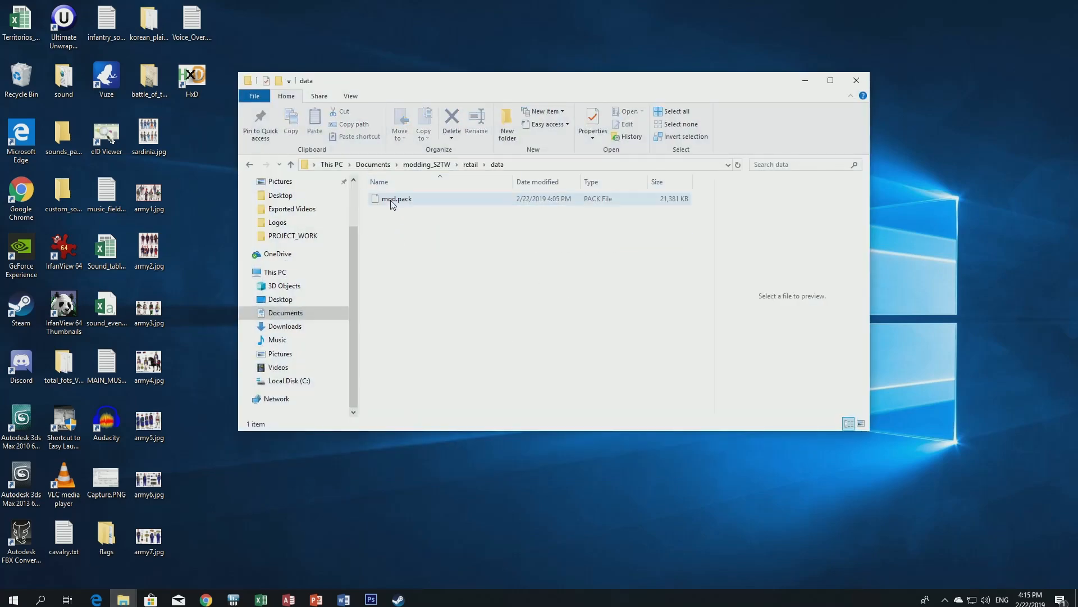
click(393, 203)
key(Delete)
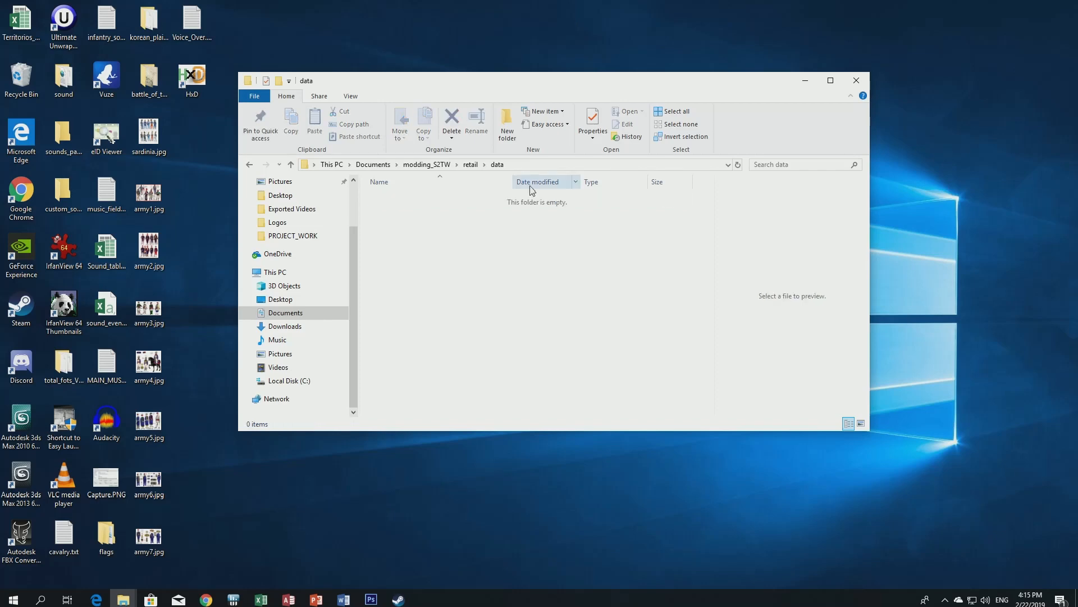
Delete the db folder from modding_S2TW\working_data, checking the contents of VariantModels first.
click(441, 166)
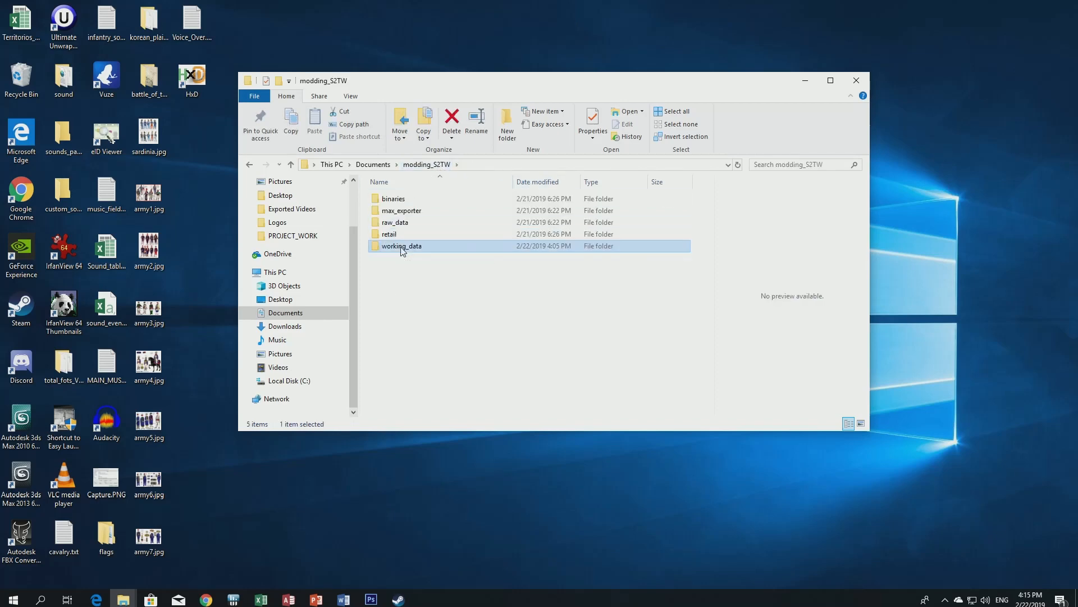
double_click(401, 247)
click(387, 235)
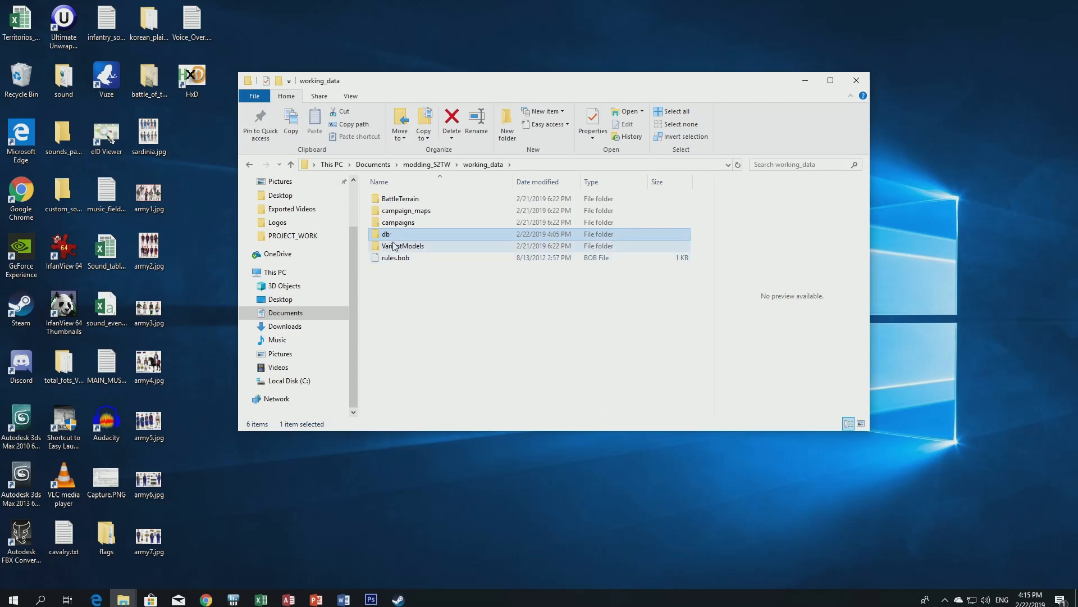
double_click(397, 247)
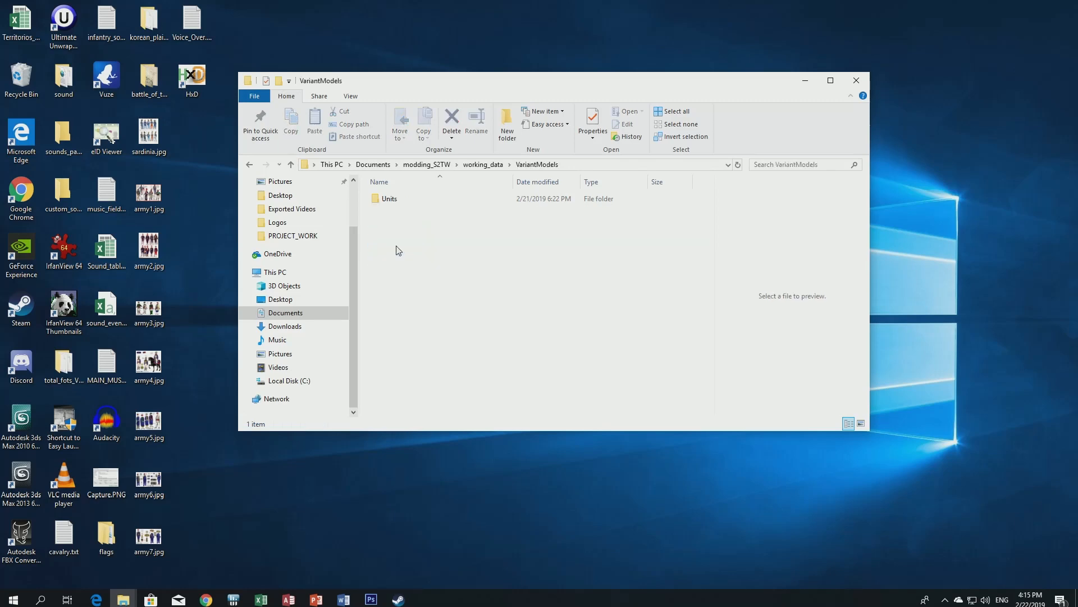
click(250, 166)
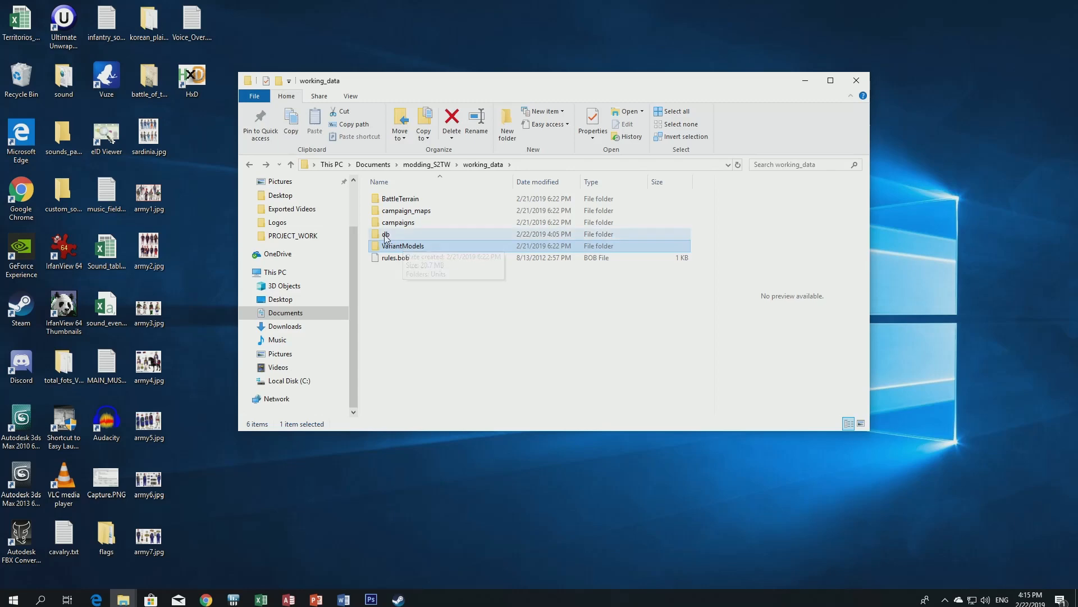
click(387, 236)
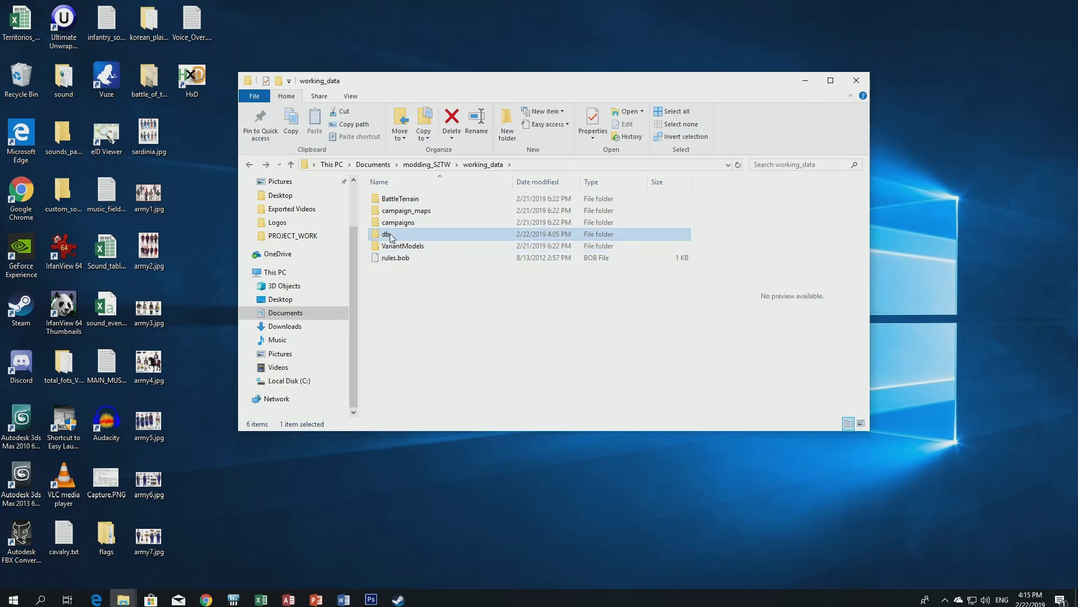
key(Delete)
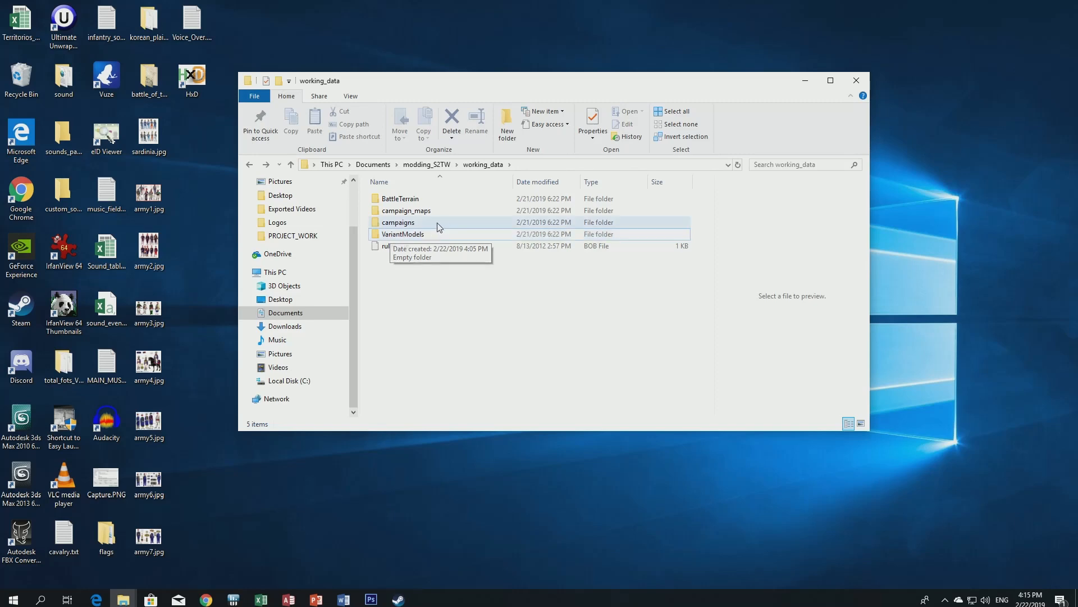
Launch TWeak.Release.exe from the modding_S2TW\binaries folder, and open the DAVE database editor connected to the raw_data/db database.
click(426, 164)
double_click(403, 199)
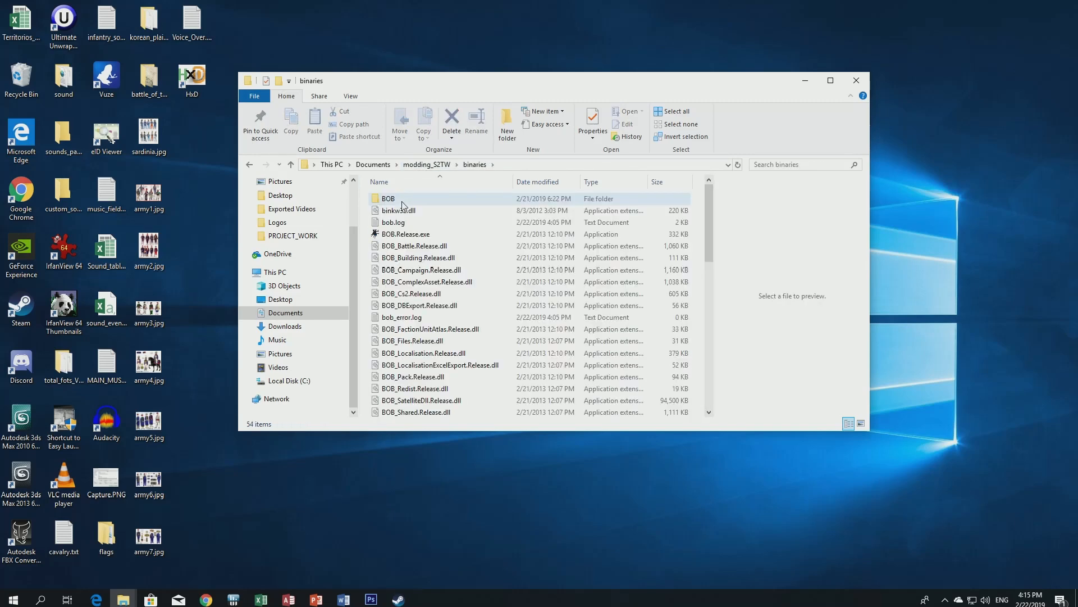
scroll(410, 264, down, 12)
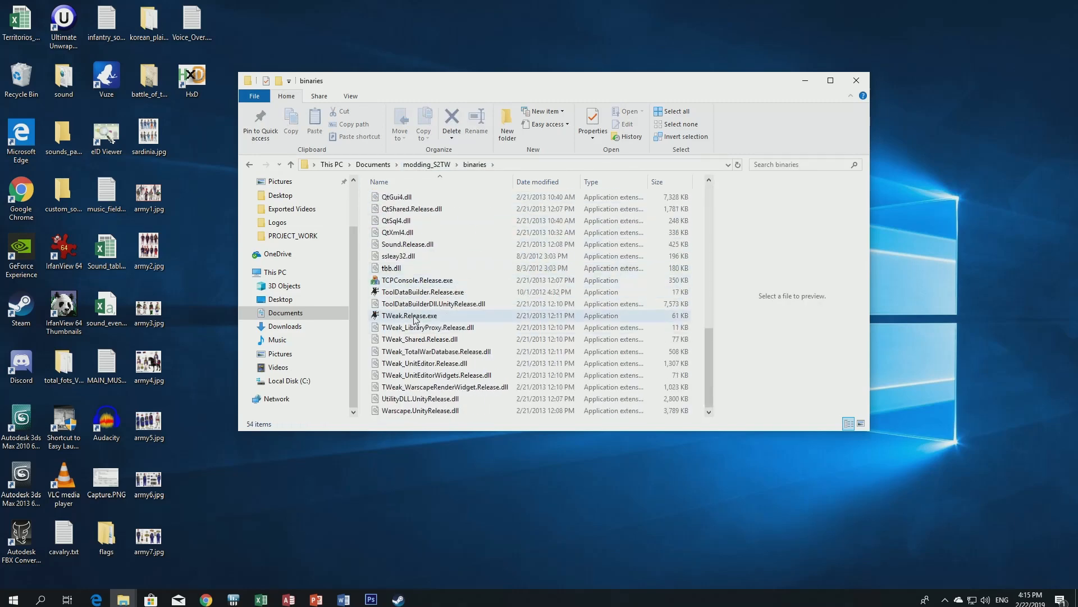
double_click(414, 316)
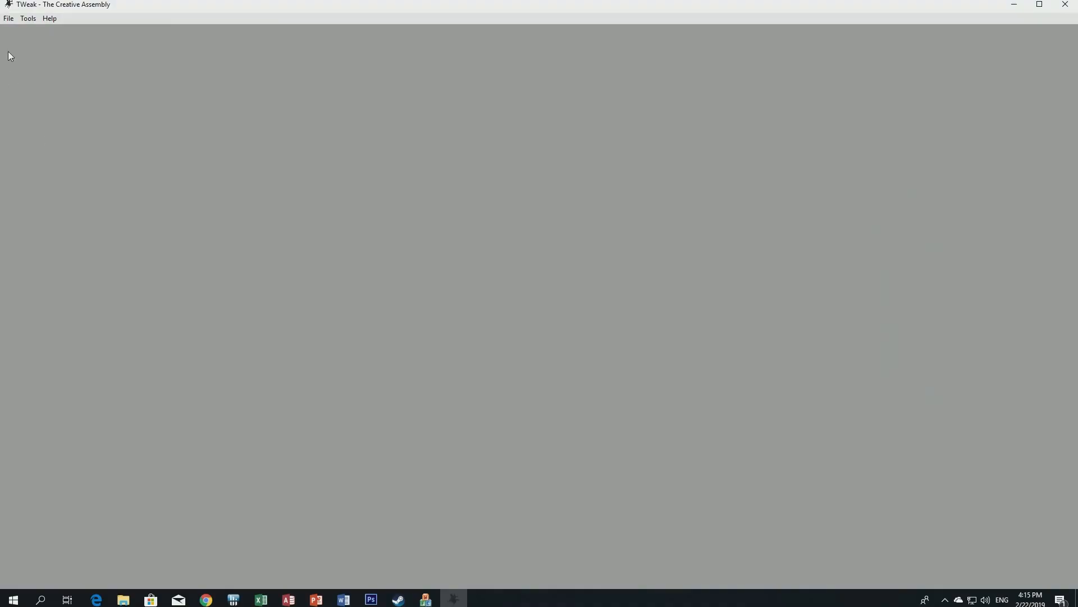
click(26, 18)
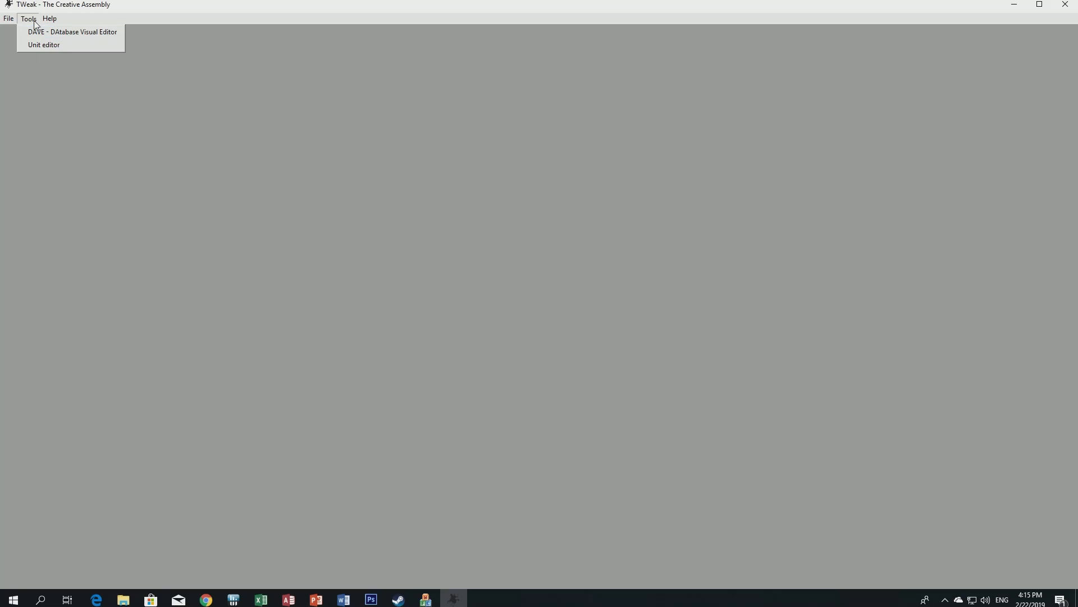
click(65, 35)
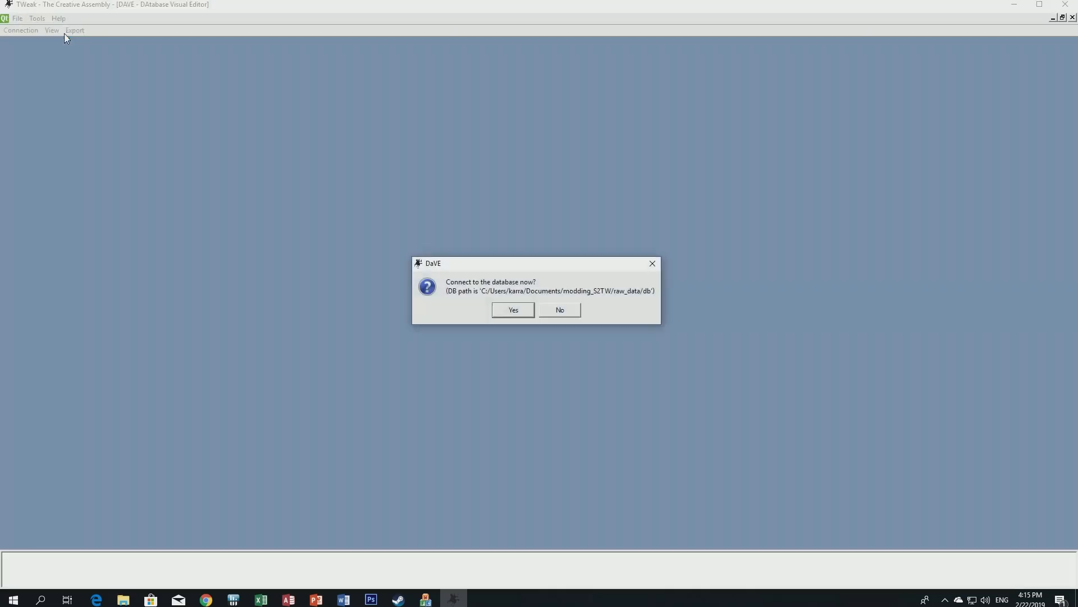
click(512, 308)
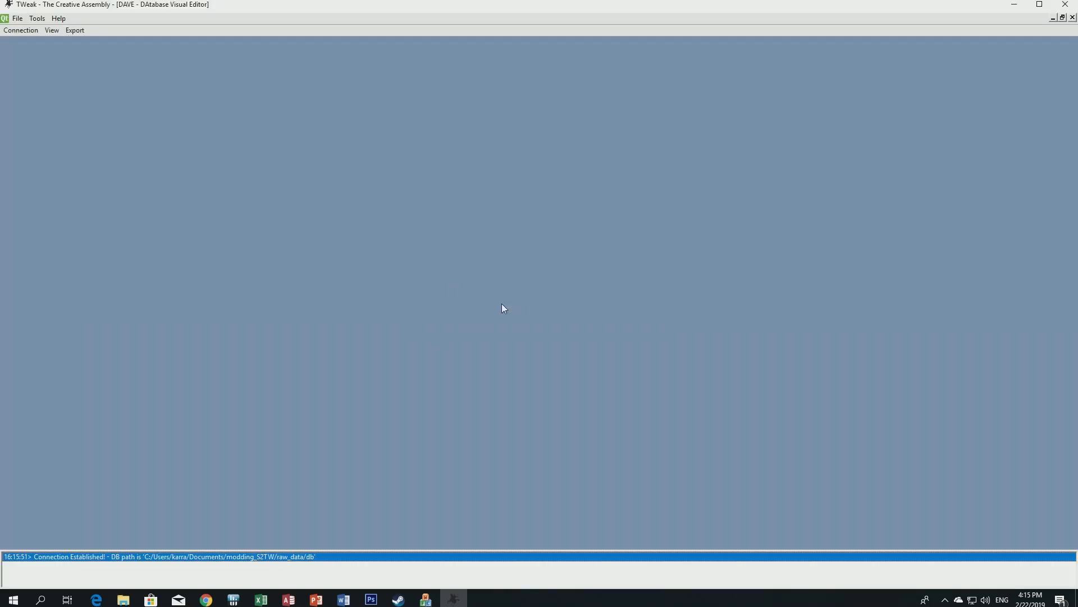
Open the units table from DAVE's Table Launcher and maximize its table data editor.
click(52, 30)
click(58, 43)
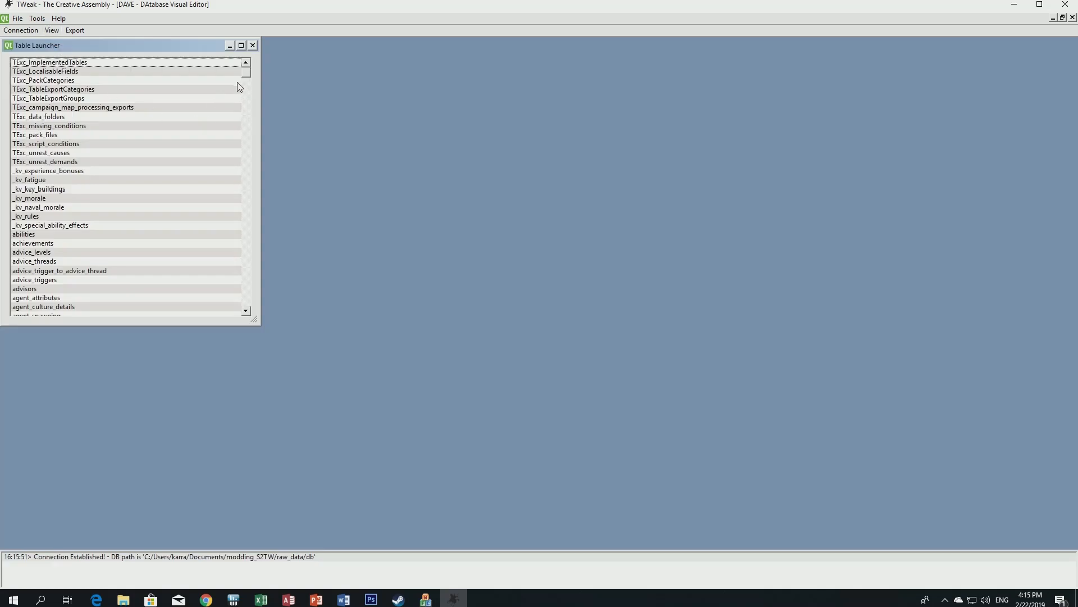
scroll(68, 238, down, 20)
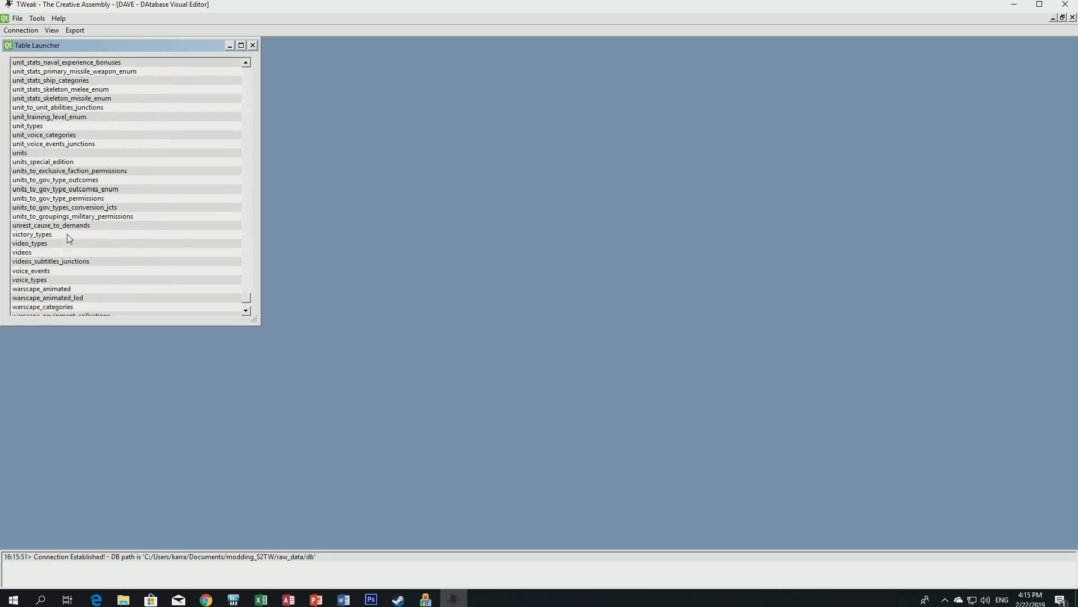
scroll(69, 238, up, 1)
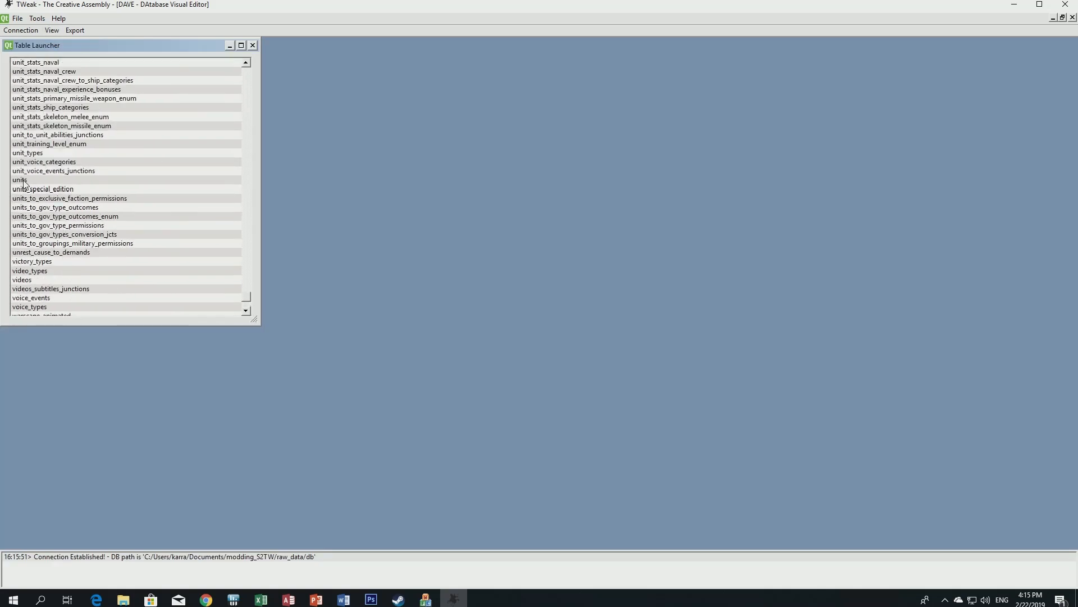
double_click(22, 180)
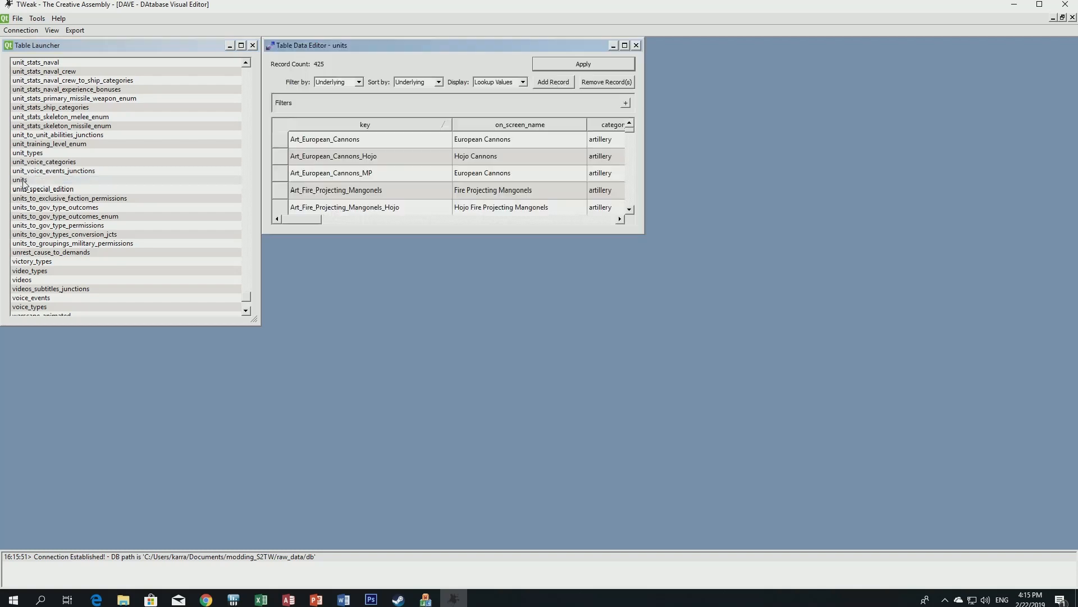
click(625, 46)
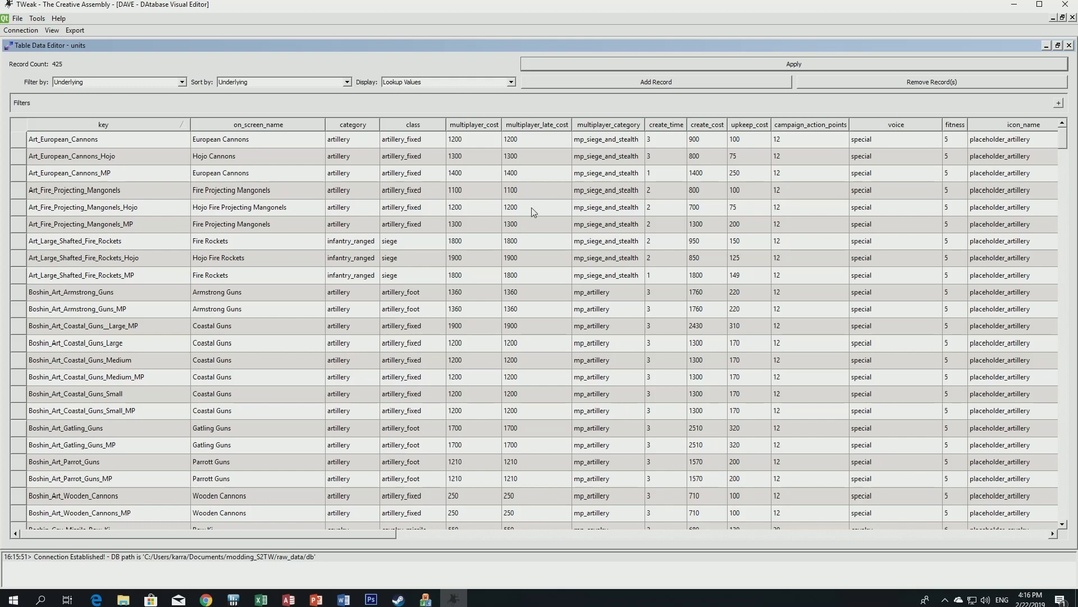
Add a new record to the units table and fill it with a copy of the Boshin_Inf_Elite_Infanterie_de_marine row.
scroll(508, 377, down, 2)
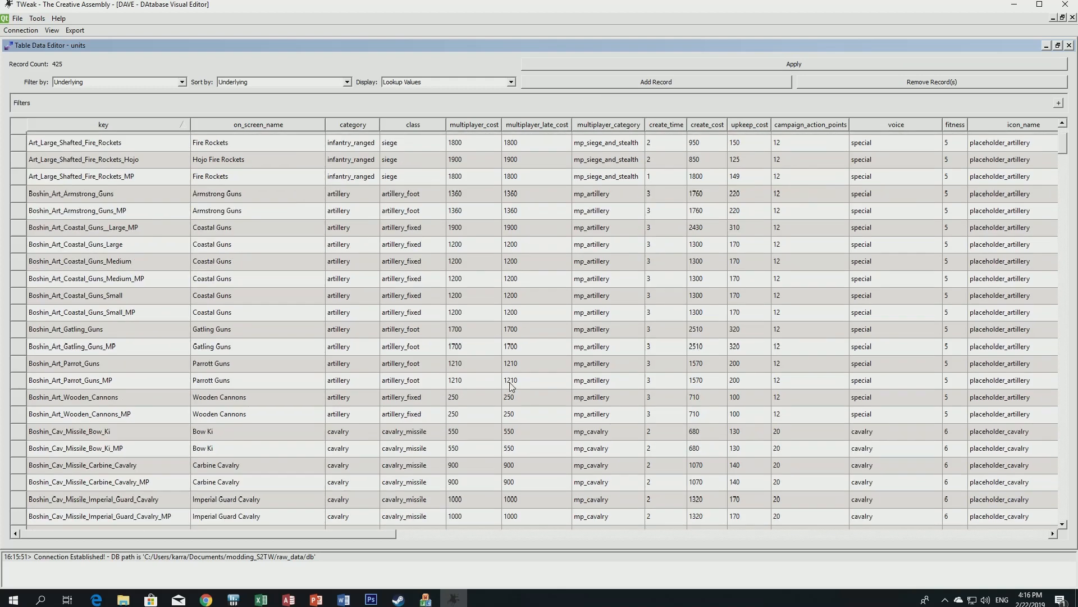
scroll(509, 377, up, 2)
click(608, 82)
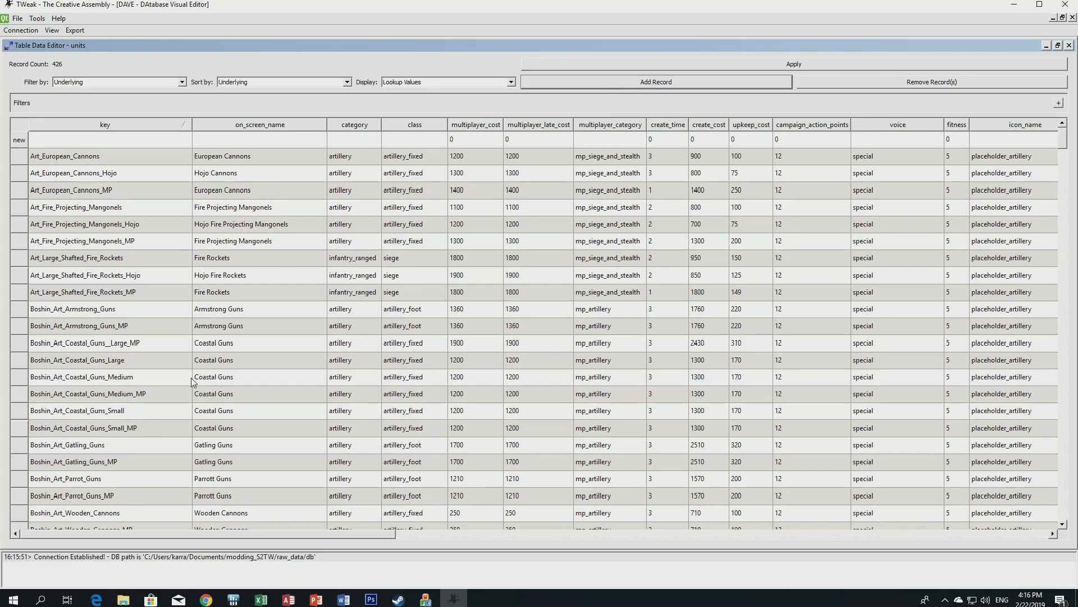
scroll(140, 394, down, 10)
scroll(134, 392, down, 7)
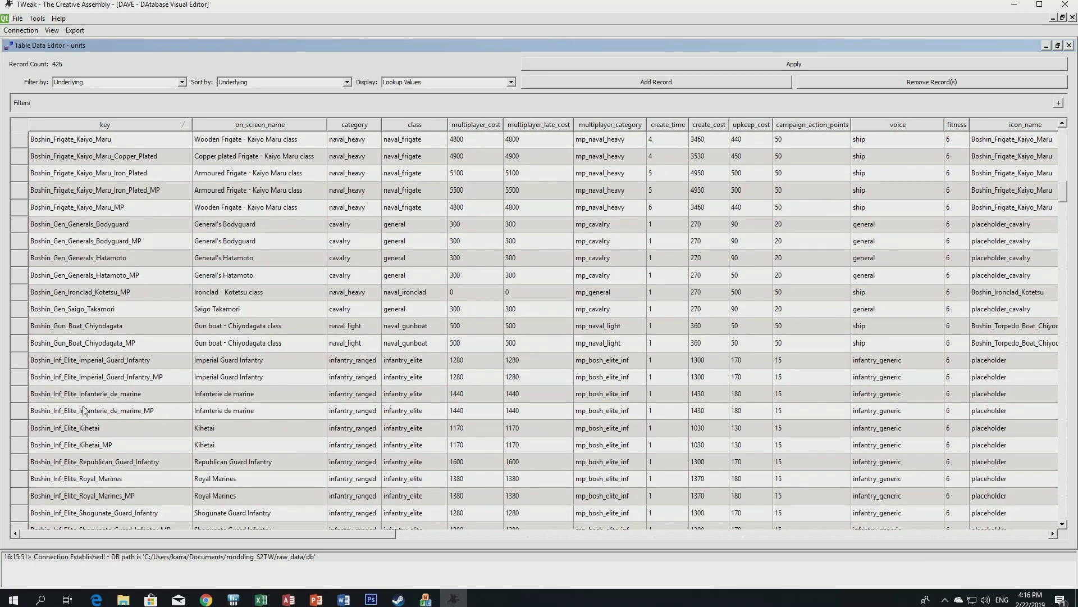
click(19, 396)
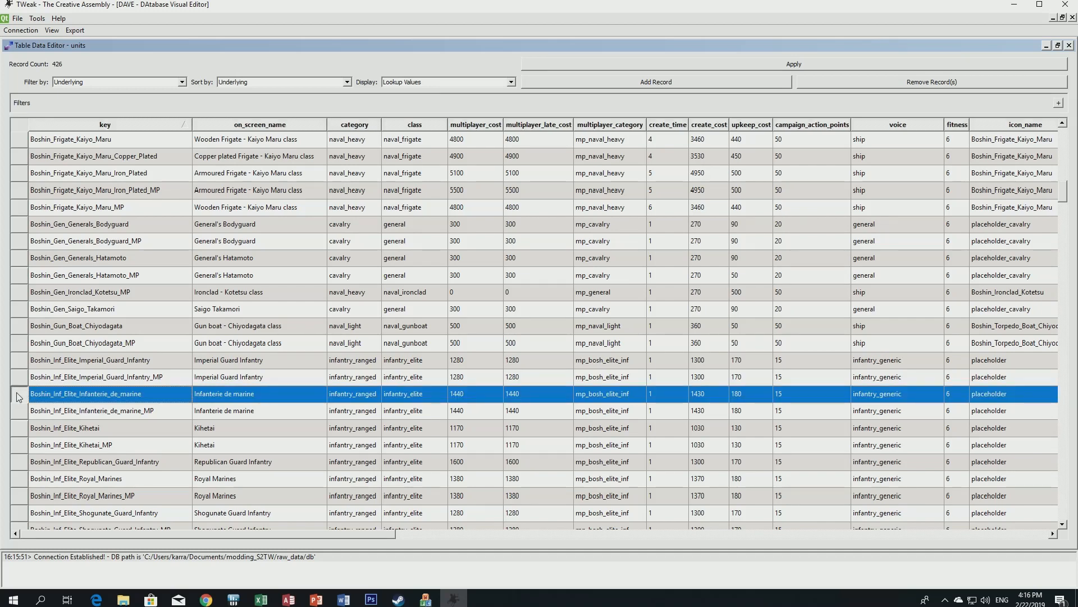
scroll(70, 330, up, 15)
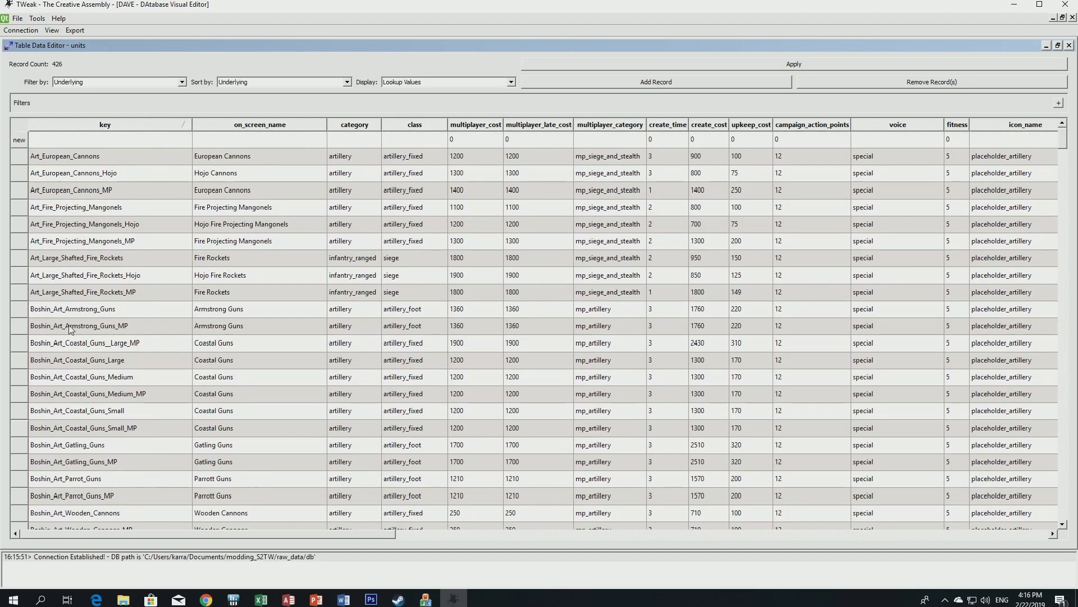
click(18, 141)
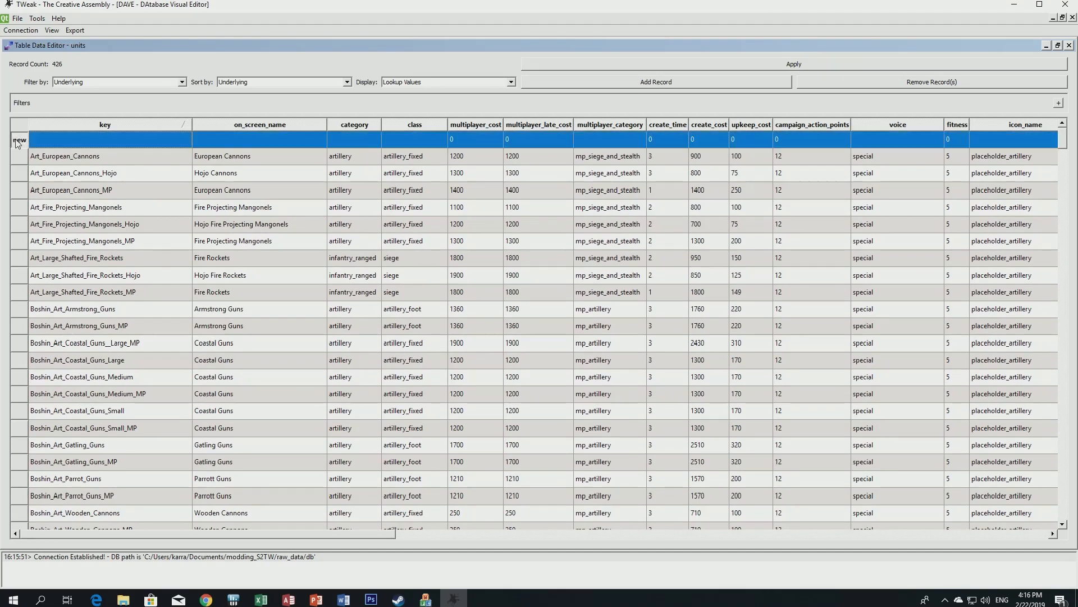
key(ctrl+v)
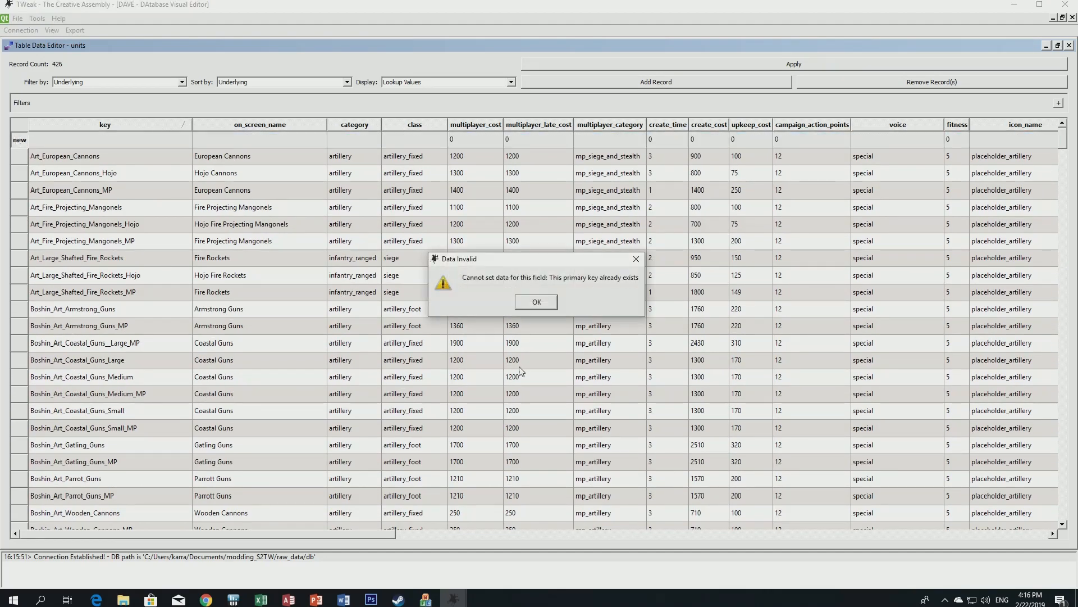
click(538, 302)
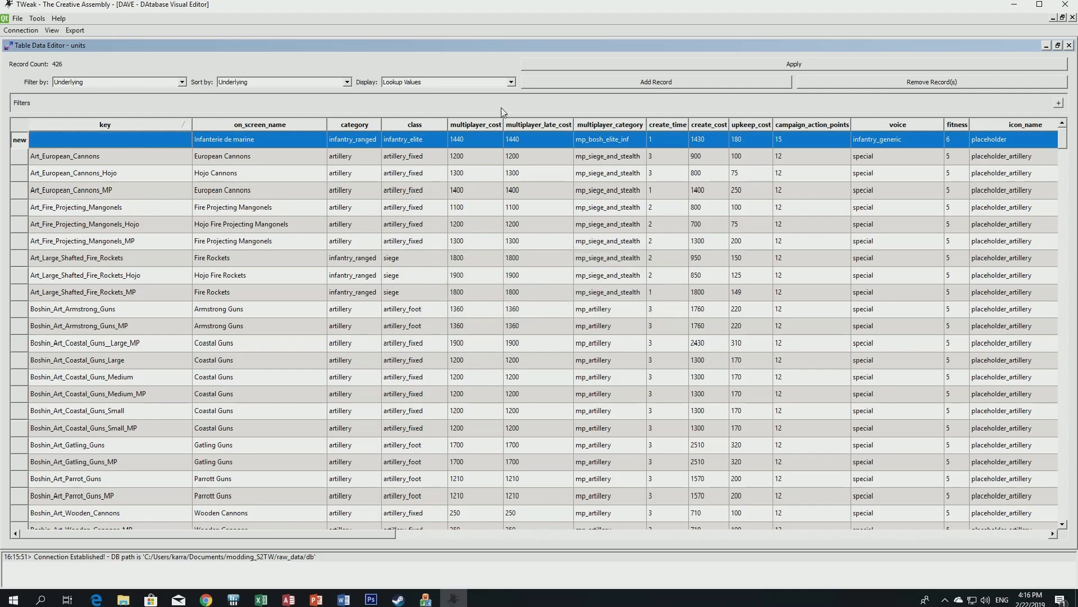
Add a second new record and fill it with a copy of the Boshin_Inf_Elite_Royal_Marines row.
click(570, 85)
scroll(116, 410, down, 15)
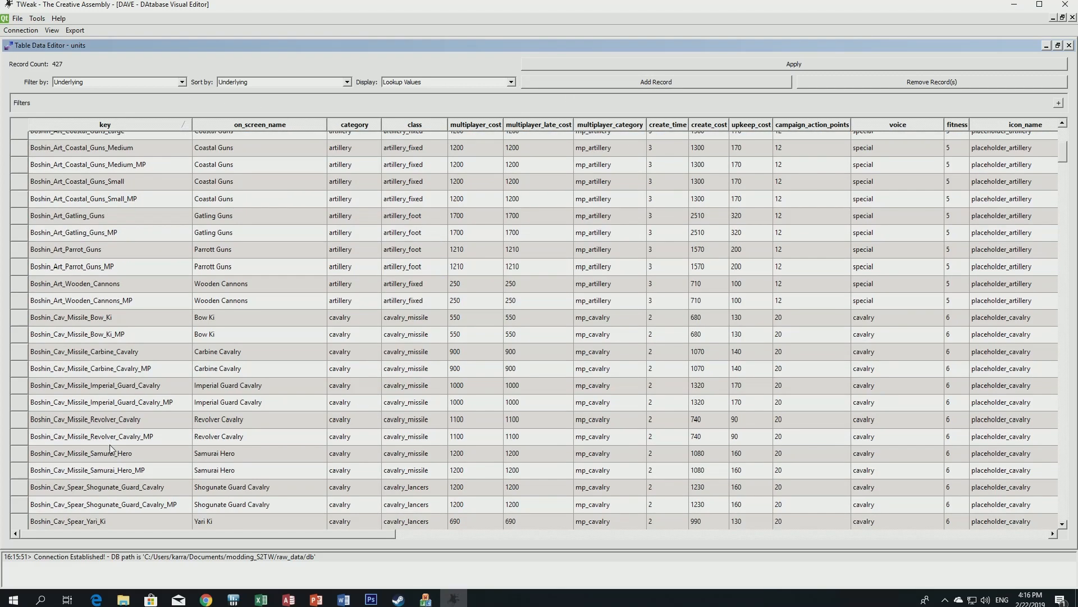
scroll(111, 455, down, 12)
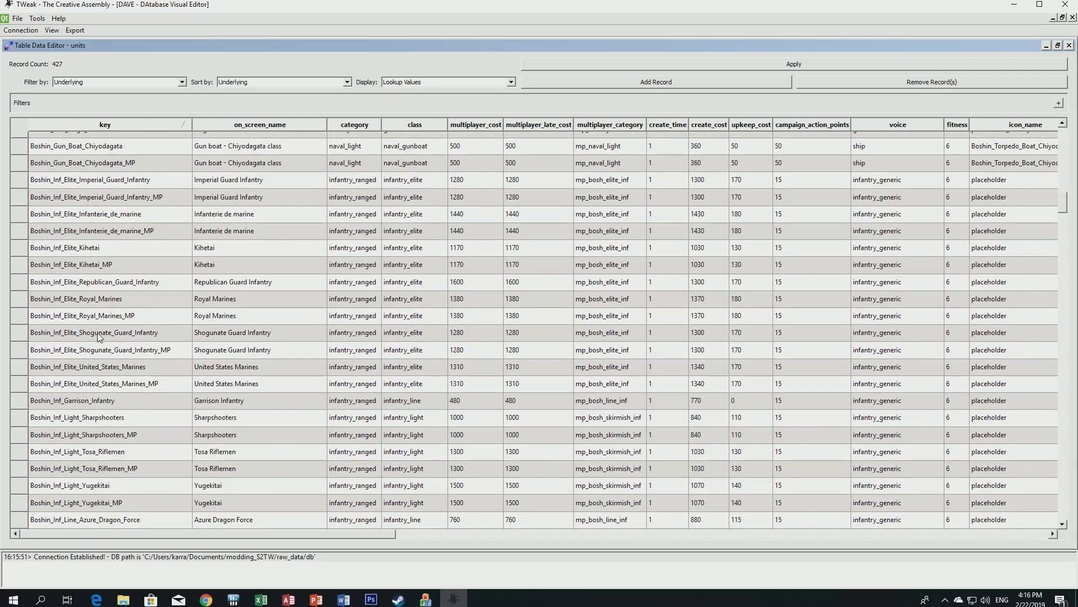
click(18, 299)
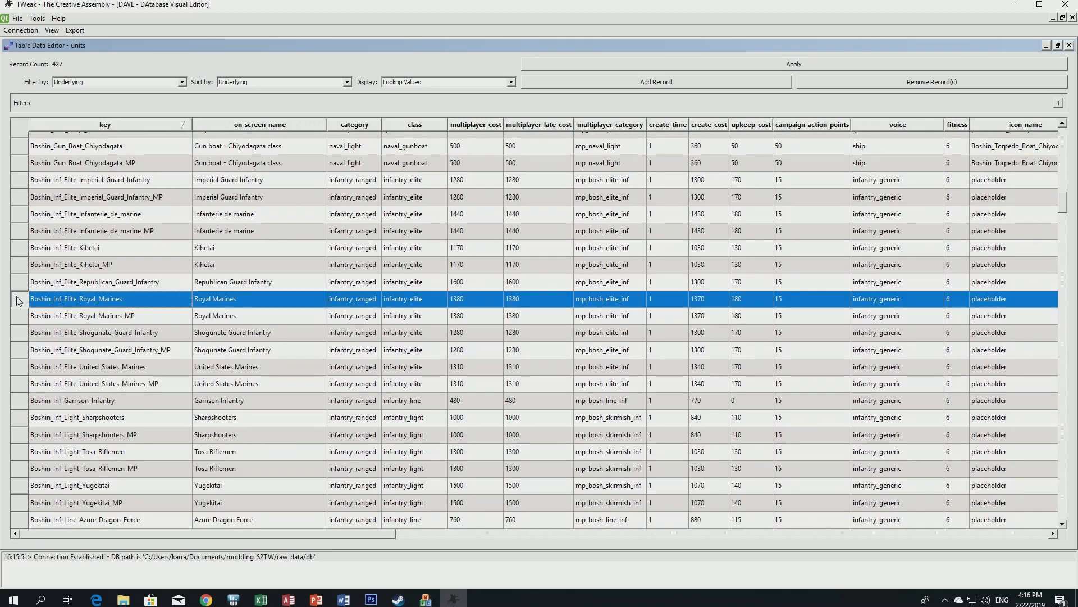
scroll(18, 301, up, 20)
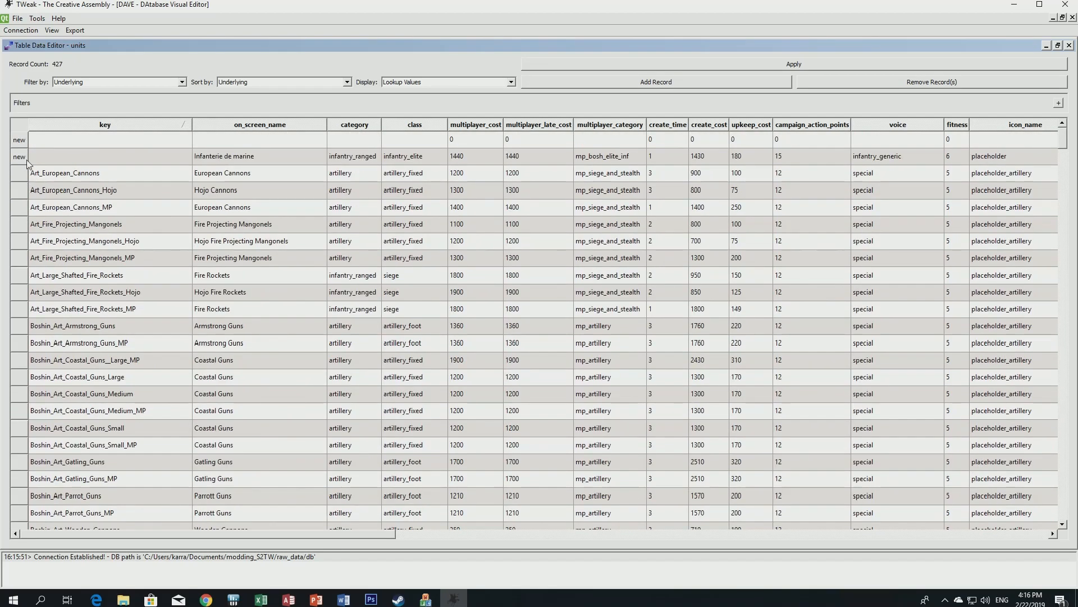
click(18, 140)
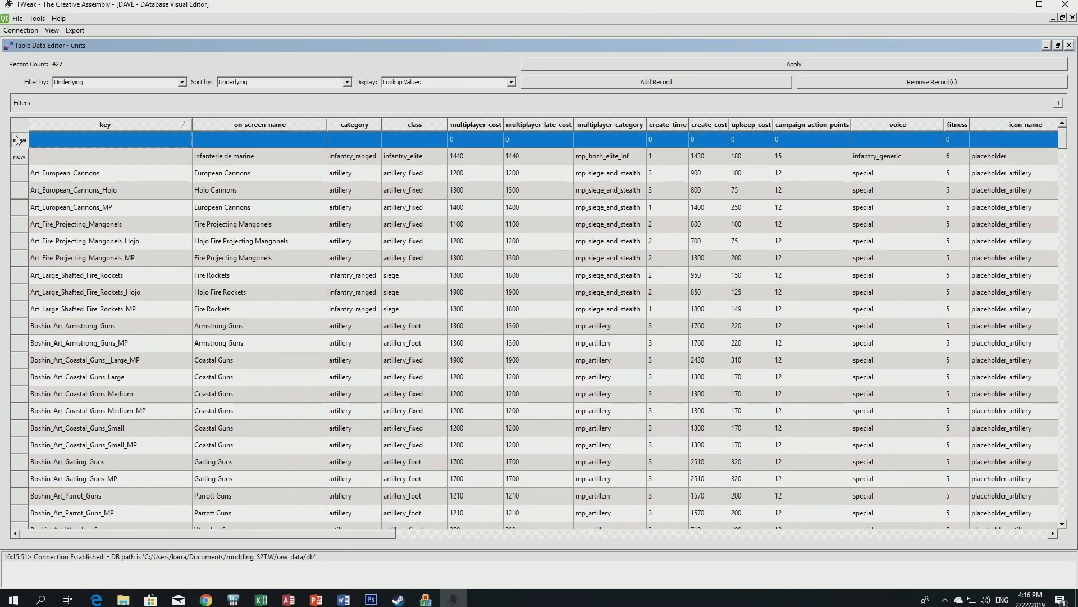
key(ctrl+v)
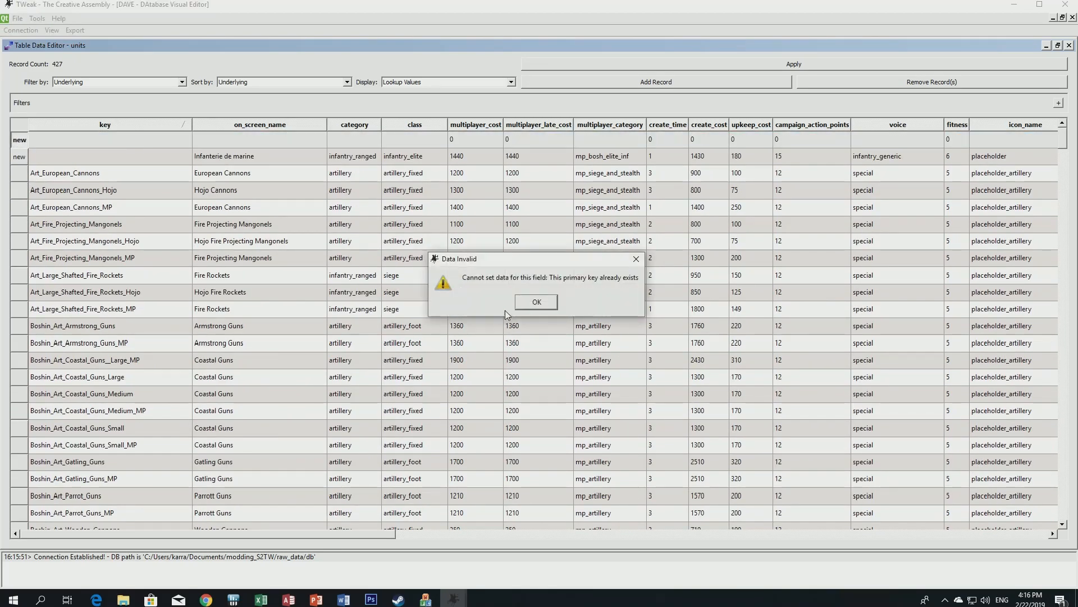
click(528, 309)
Copy the text Boshin_Inf_Line_United_States_Line_ from the United States Line Infantry key into the empty key of the new Infanterie de marine record.
click(130, 156)
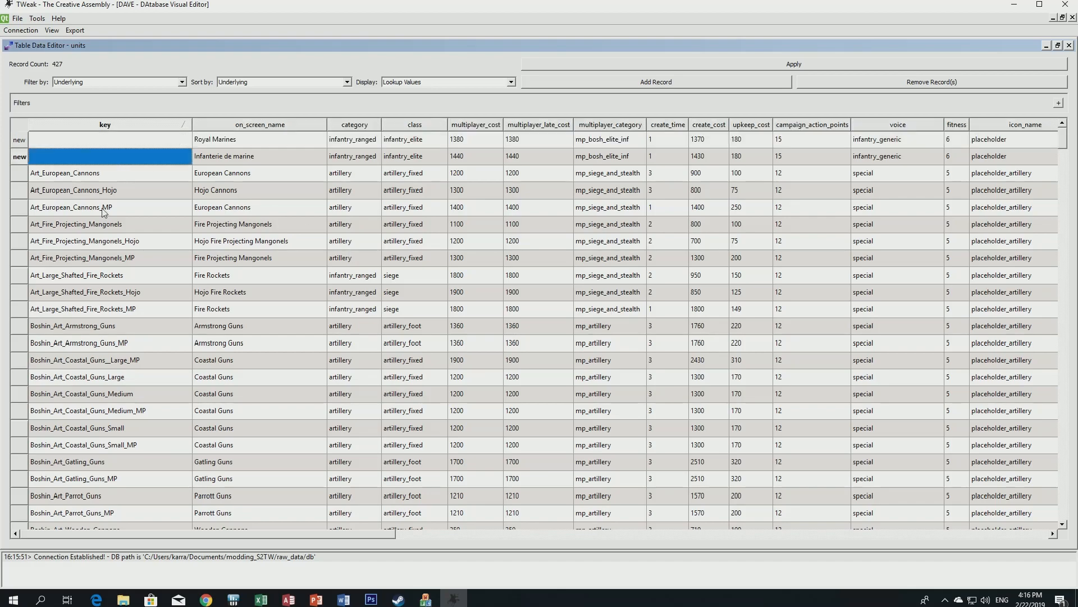
scroll(135, 397, down, 10)
scroll(141, 427, down, 15)
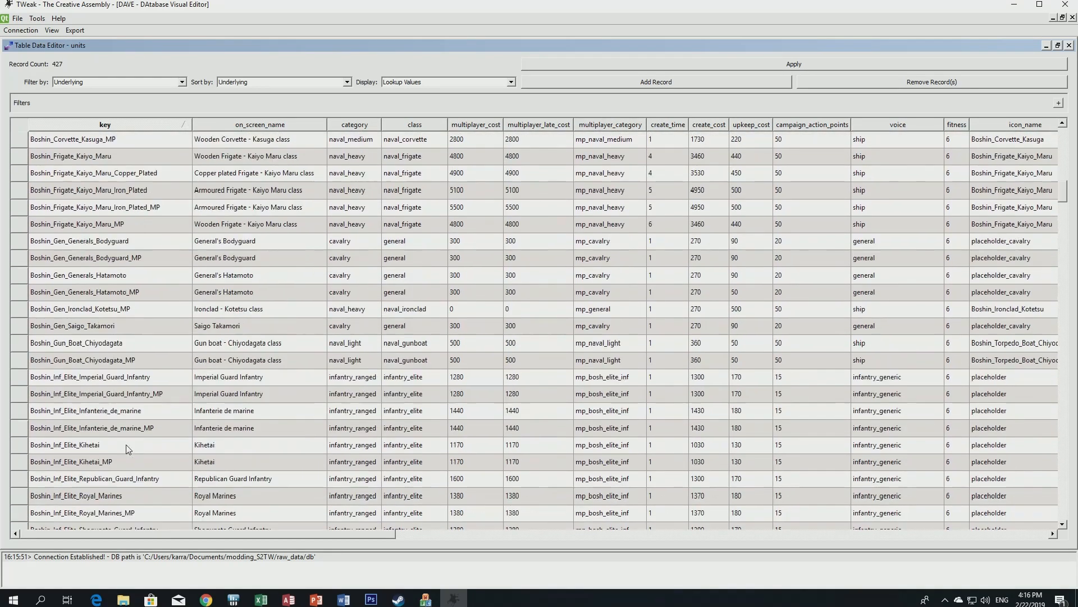
scroll(128, 449, down, 6)
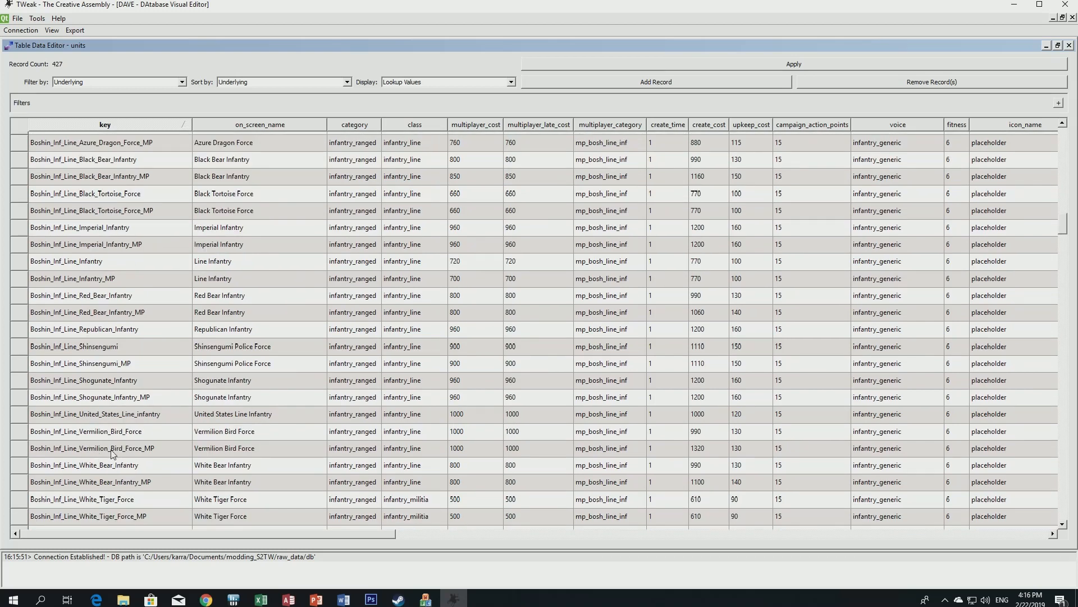
click(35, 416)
click(32, 416)
drag(32, 415, 138, 420)
key(ctrl+c)
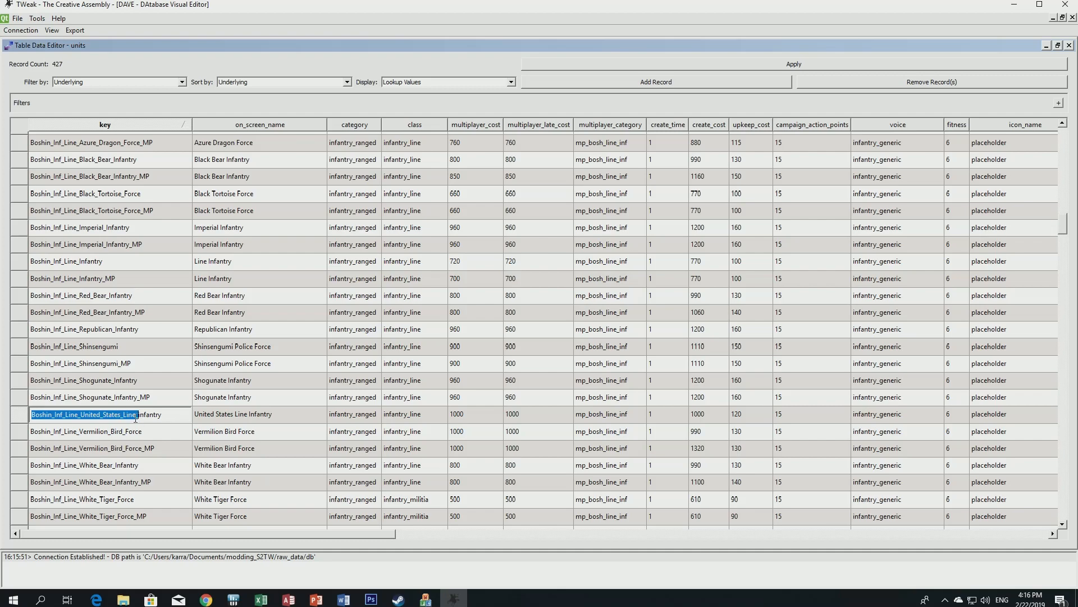
click(134, 432)
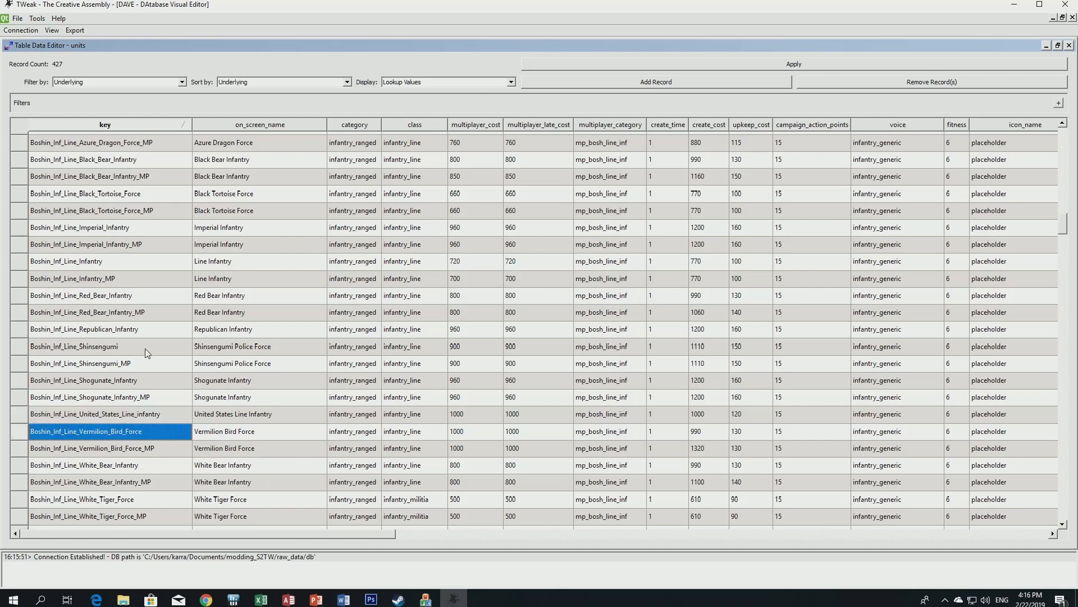
scroll(147, 345, up, 20)
scroll(147, 337, up, 7)
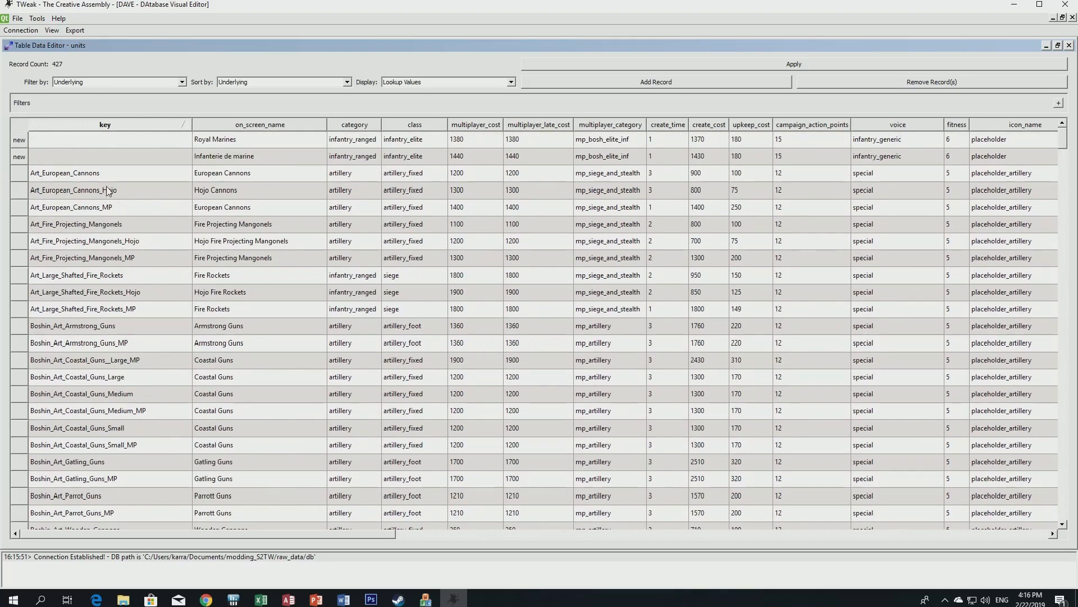
click(130, 159)
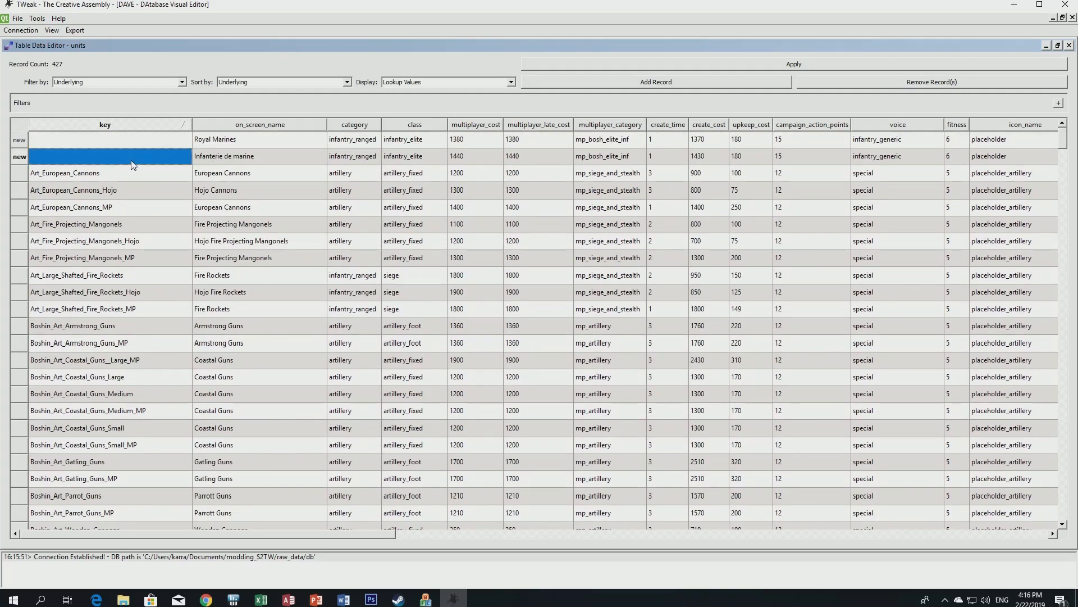
key(ctrl+v)
Change the new Infanterie de marine record's key to Boshin_Inf_Line_French_Line_Infantry.
double_click(173, 157)
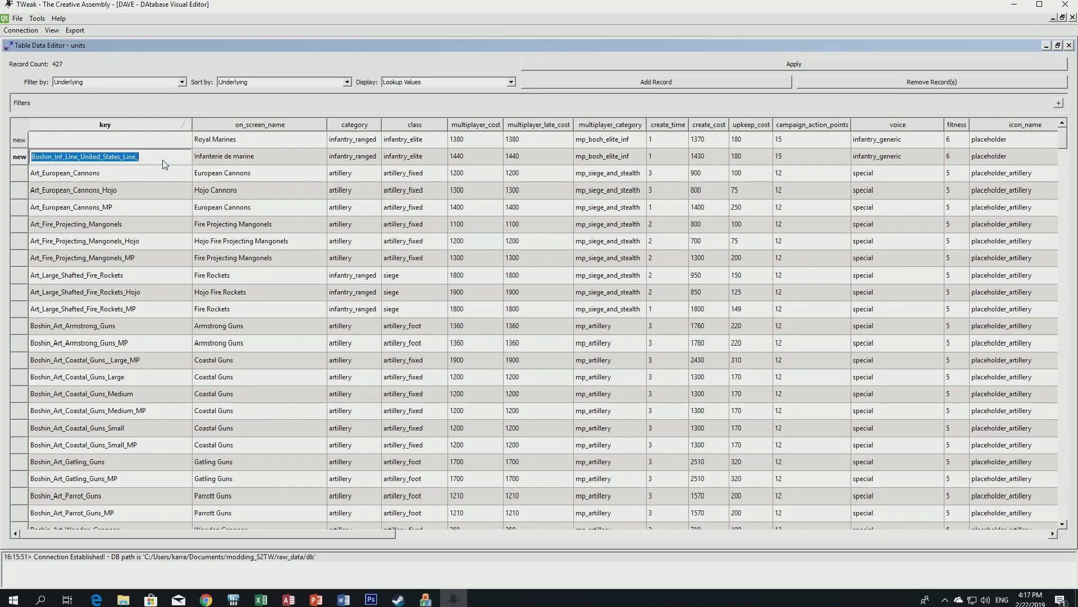
key(BackSpace)
key(BackSpace)
key(BackSpace)
key(BackSpace)
key(BackSpace)
key(BackSpace)
key(BackSpace)
key(BackSpace)
key(BackSpace)
key(BackSpace)
key(BackSpace)
key(BackSpace)
key(BackSpace)
key(BackSpace)
key(BackSpace)
key(BackSpace)
key(BackSpace)
key(BackSpace)
key(BackSpace)
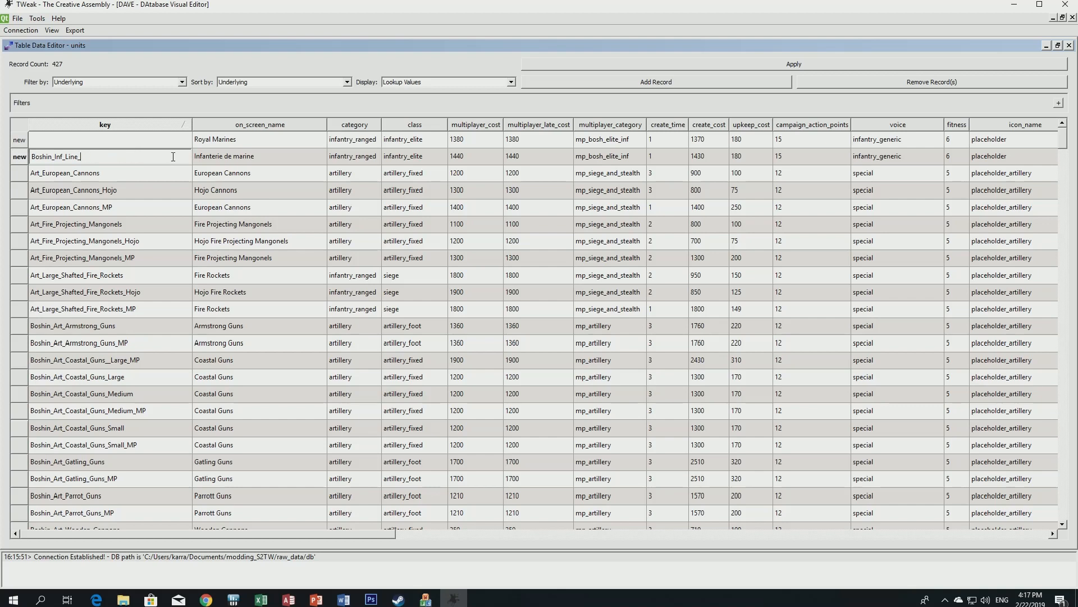
text(French_Line_Infantry)
key(Return)
Set the key of the new Royal Marines record to Boshin_Inf_Line_British_Line_Infantry.
click(149, 144)
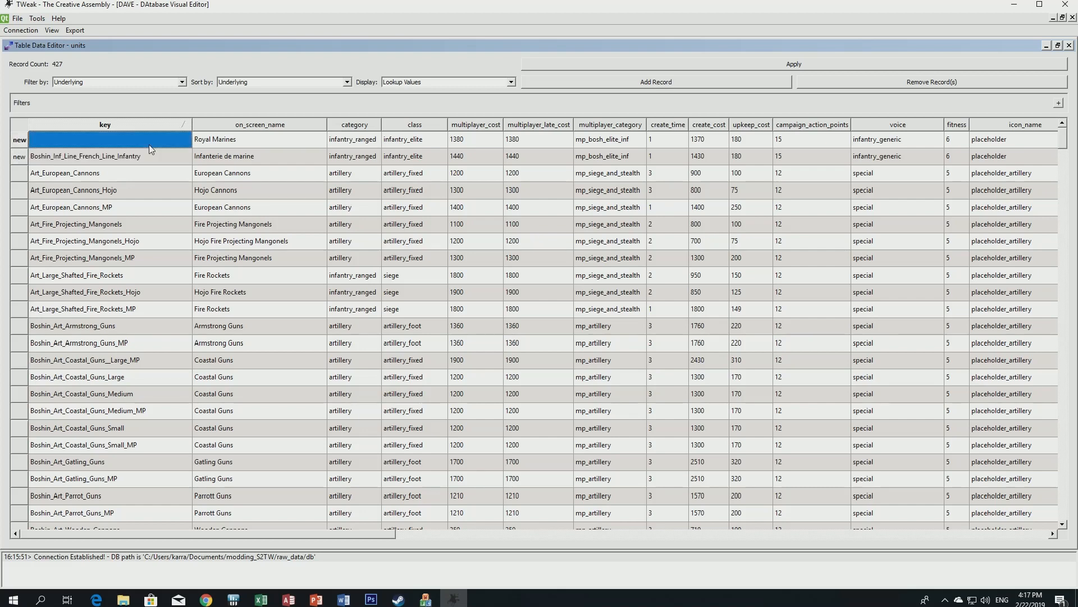
text(Boshin)
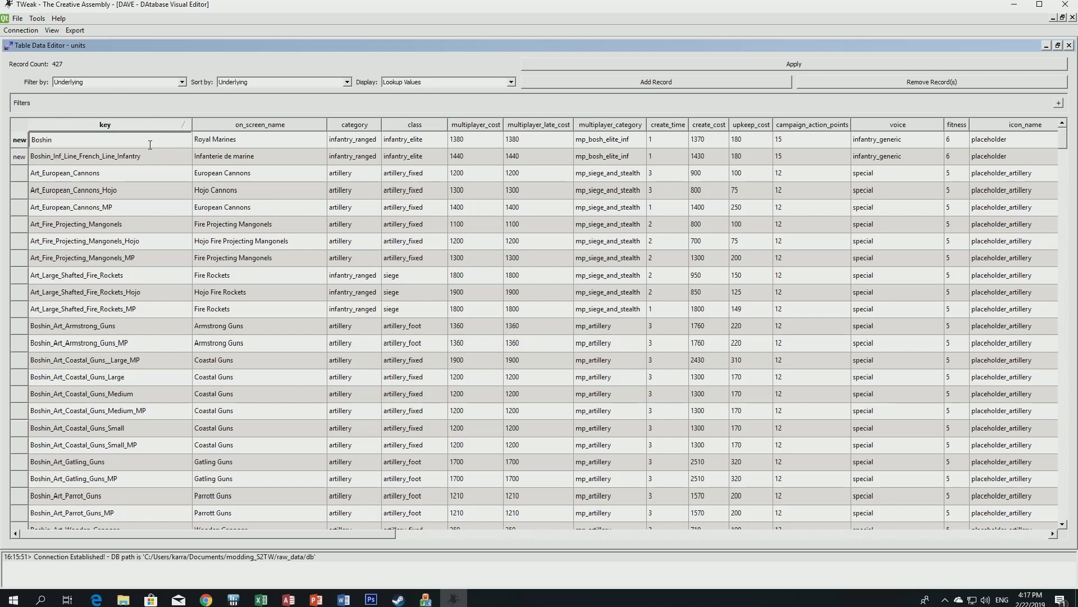
text(_Inf_Line_British_Line_Infantry)
key(Return)
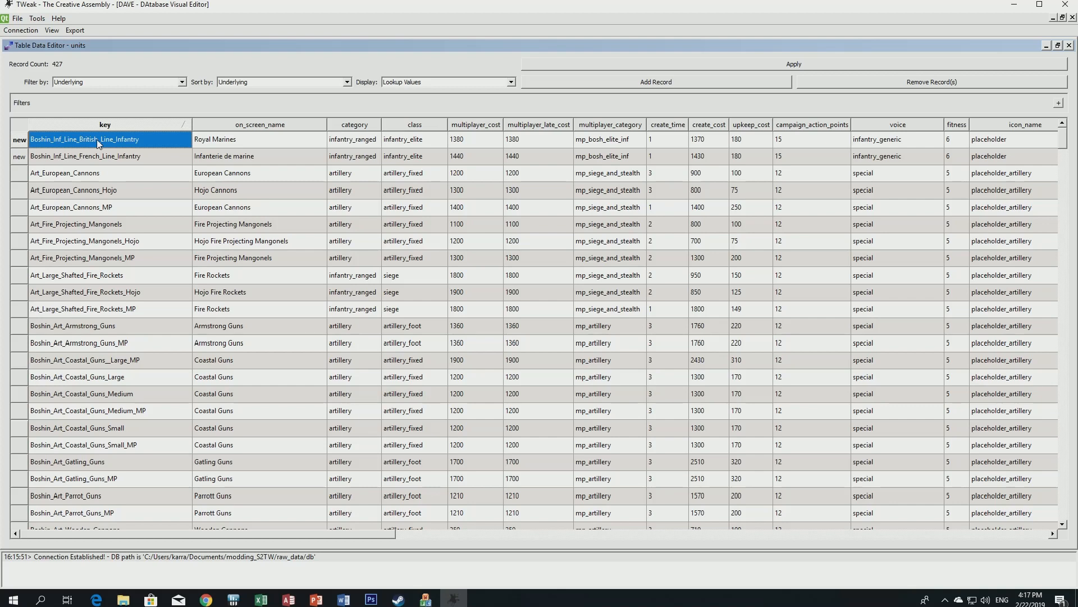
Set the on-screen names of the two new records to French Line Infantry and British Line Infantry, matching their keys.
click(262, 157)
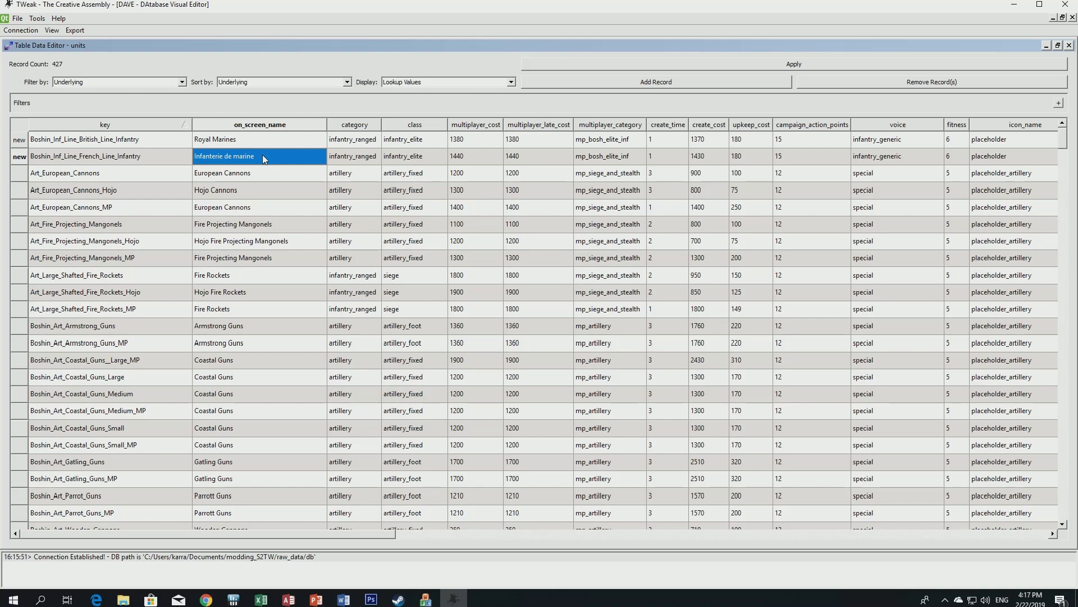
text(Fren)
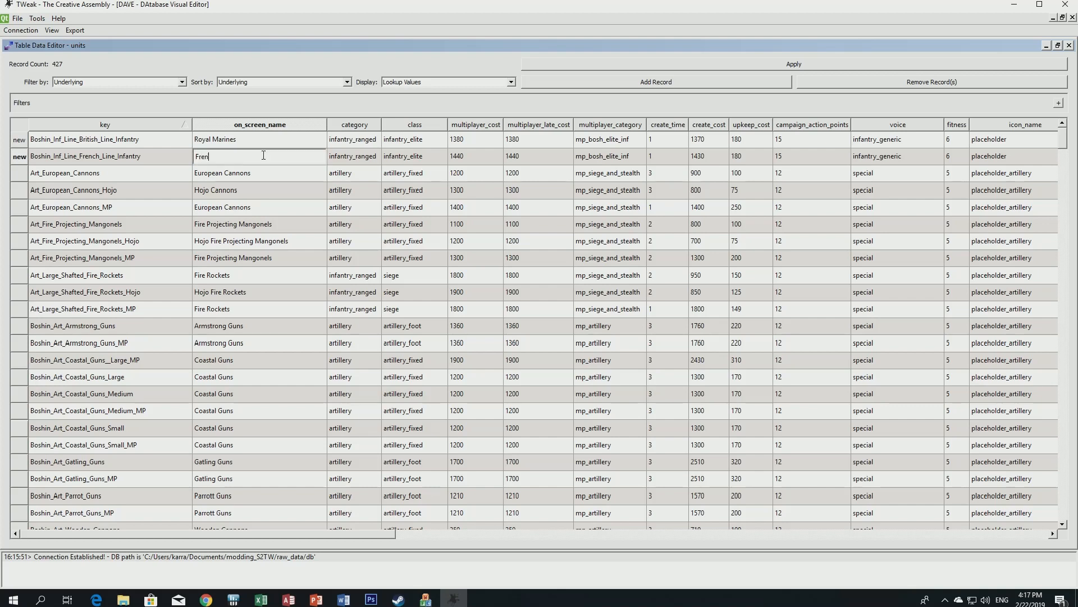
text(ch Line Infantry)
key(Return)
click(233, 140)
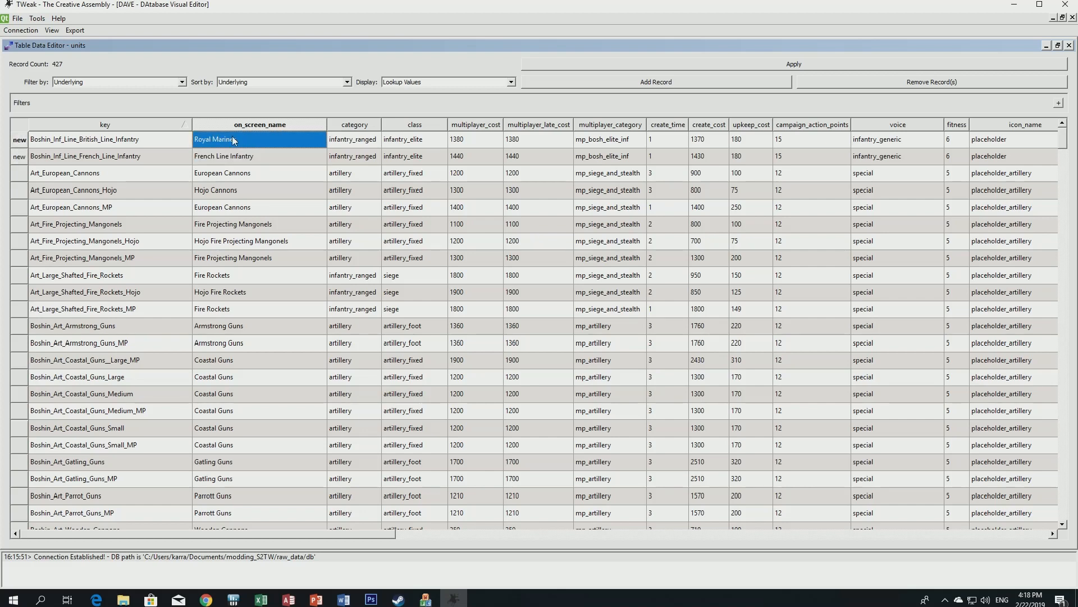
text(Britis)
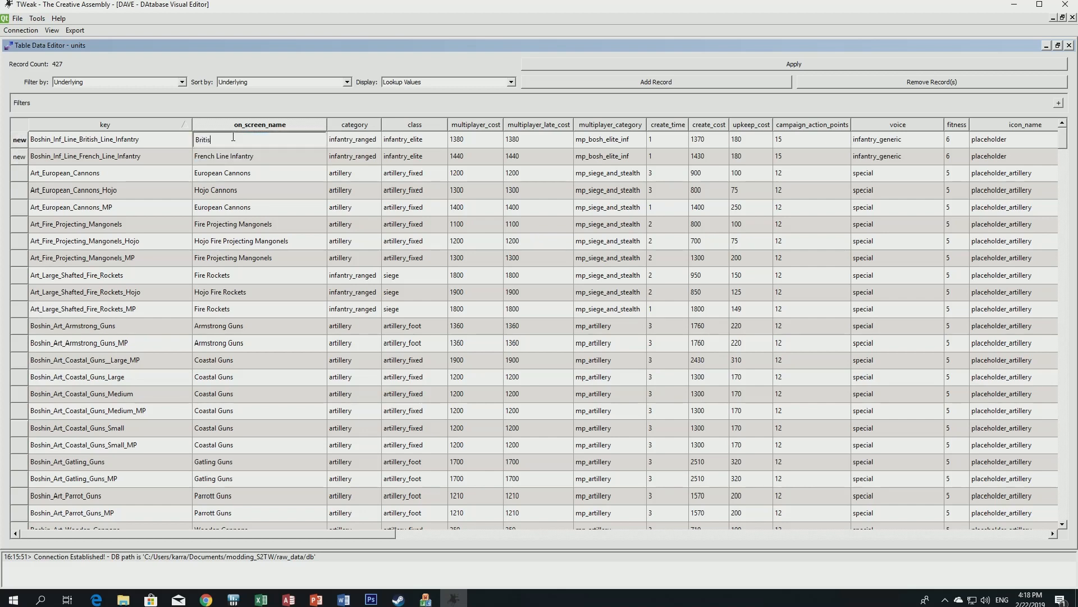
text(h Line Infantry)
key(Return)
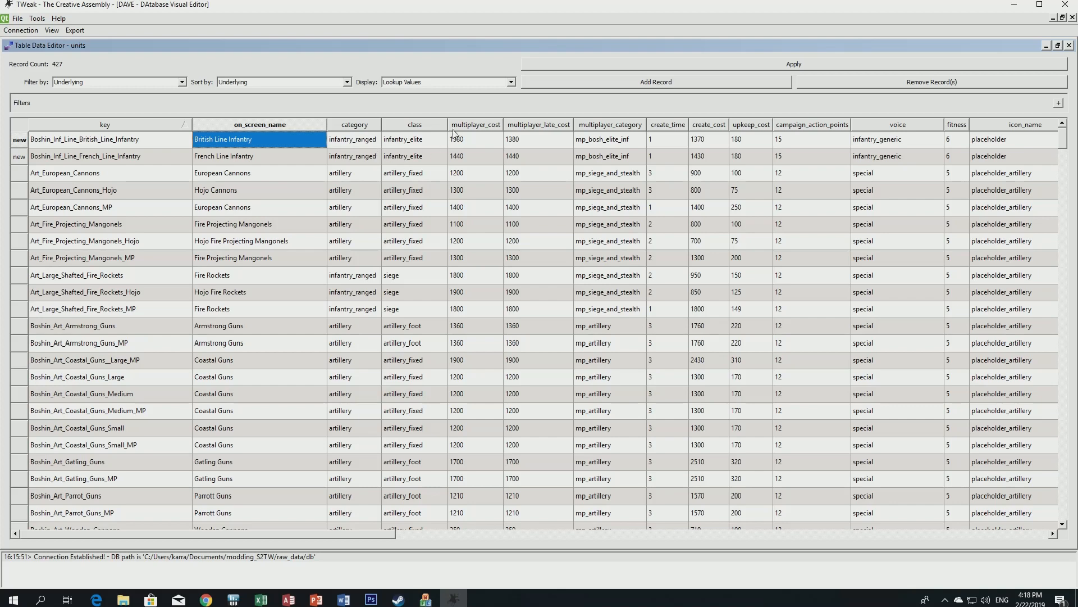
Widen the class column and set the class of both new line infantry records to infantry_line.
drag(448, 128, 495, 129)
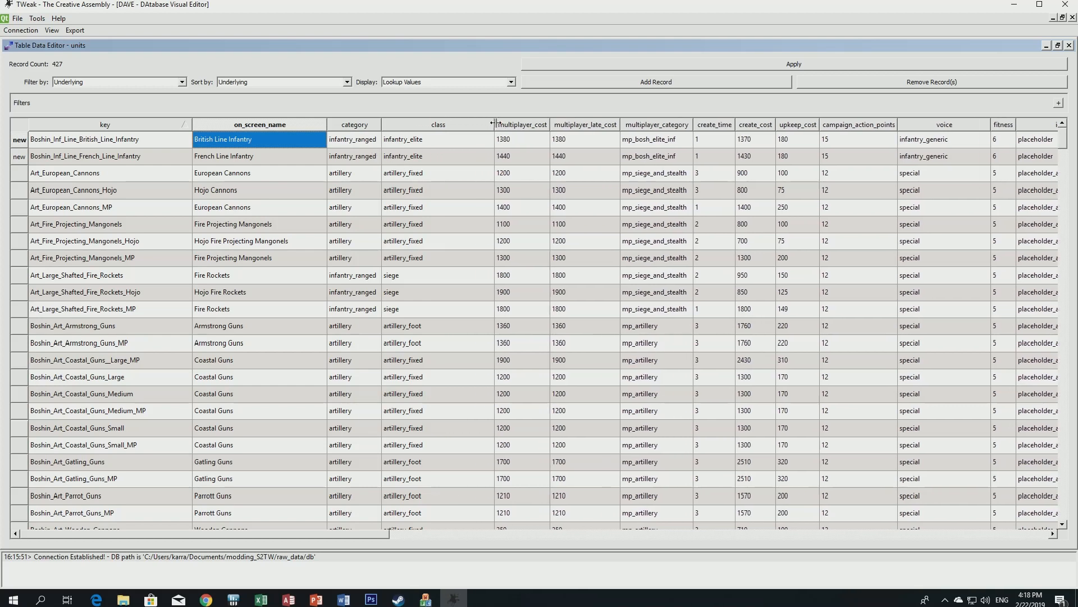
double_click(451, 141)
click(420, 243)
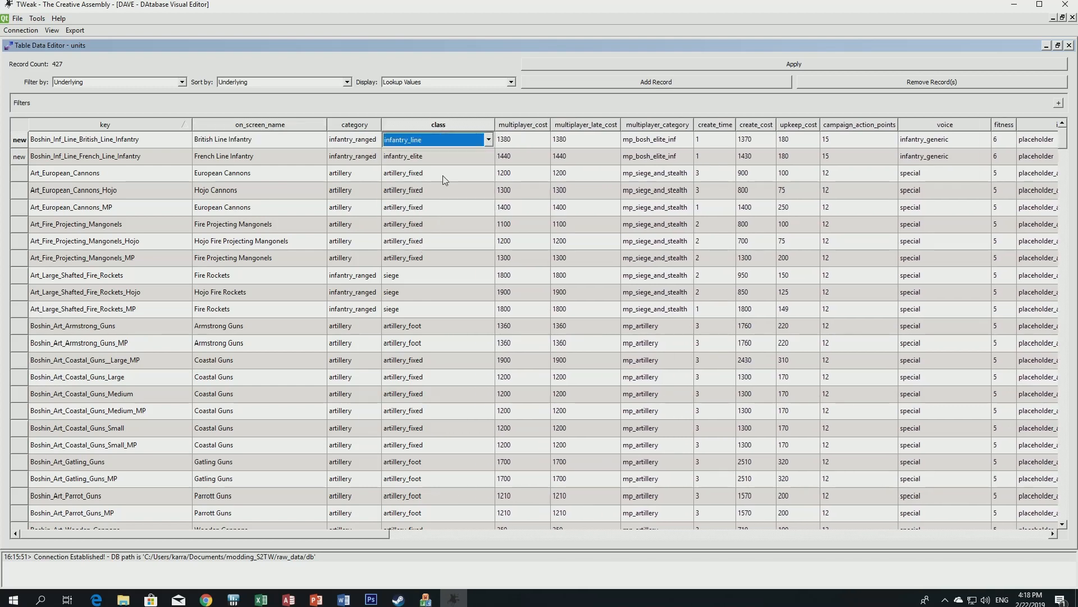
double_click(453, 157)
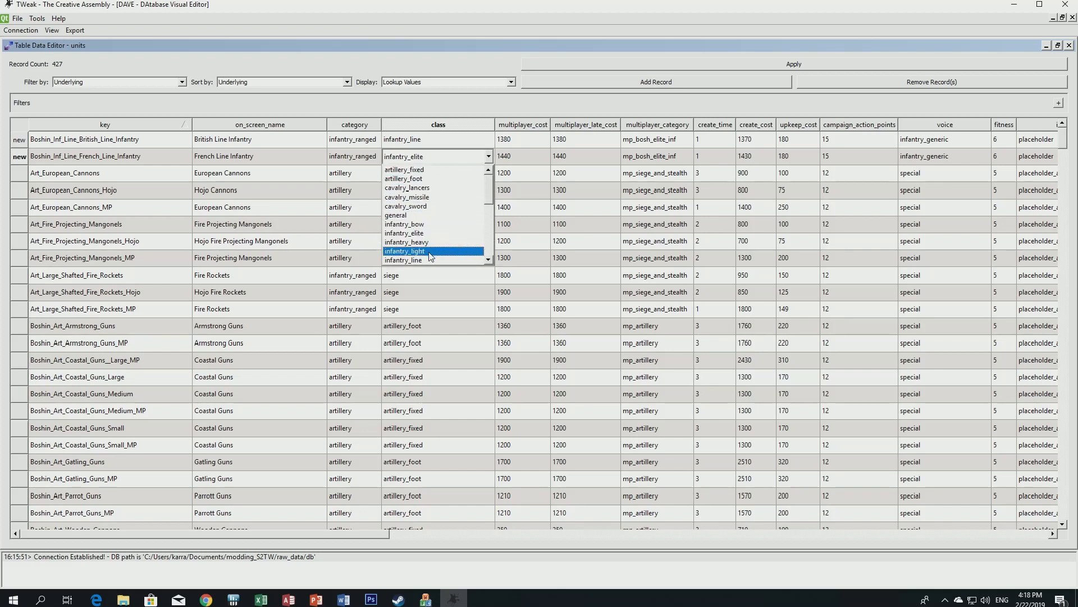
click(426, 259)
click(430, 175)
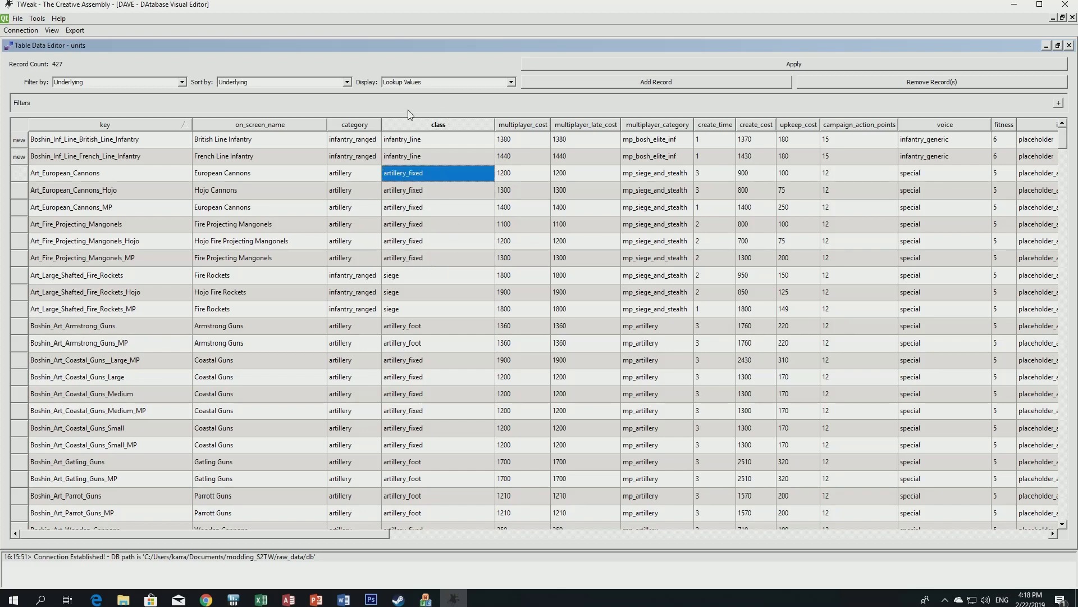
Set the multiplayer_cost and multiplayer_late_cost of the new French Line Infantry record to 1000.
click(521, 158)
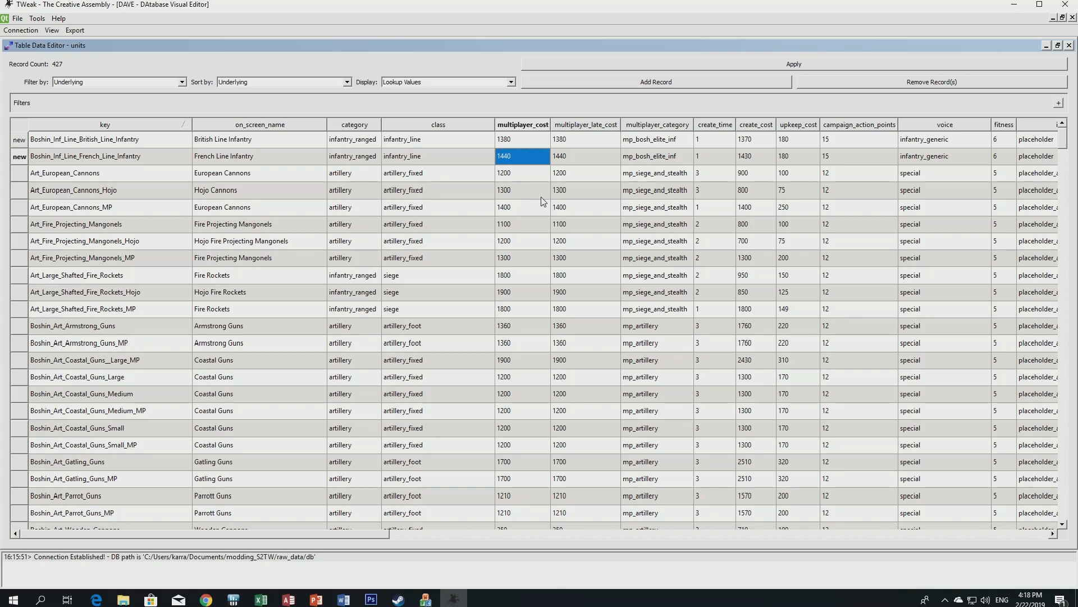
text(1000)
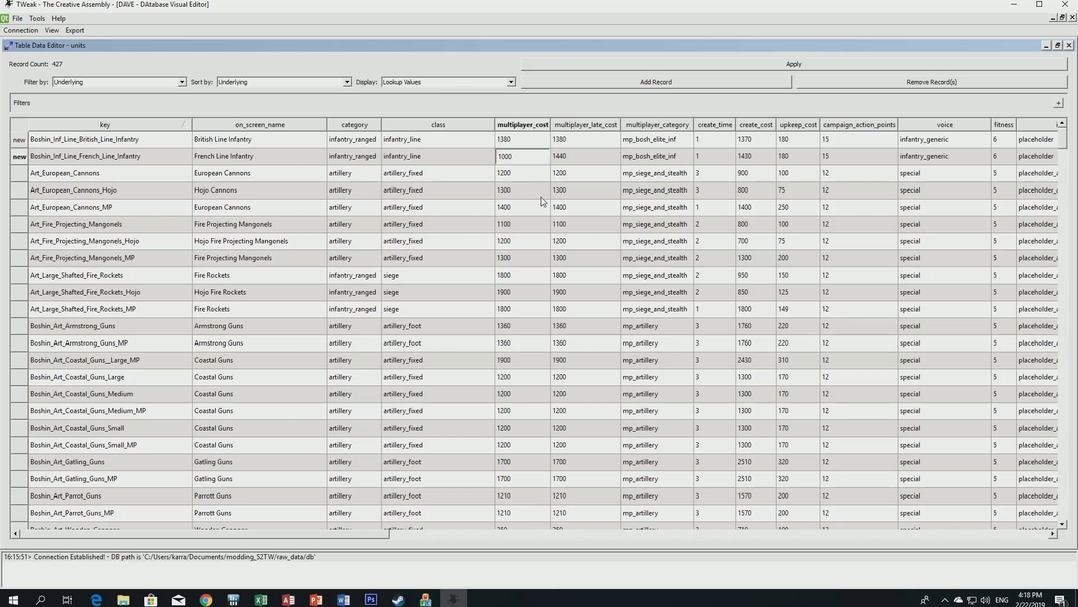
key(Return)
key(Right)
text(1000)
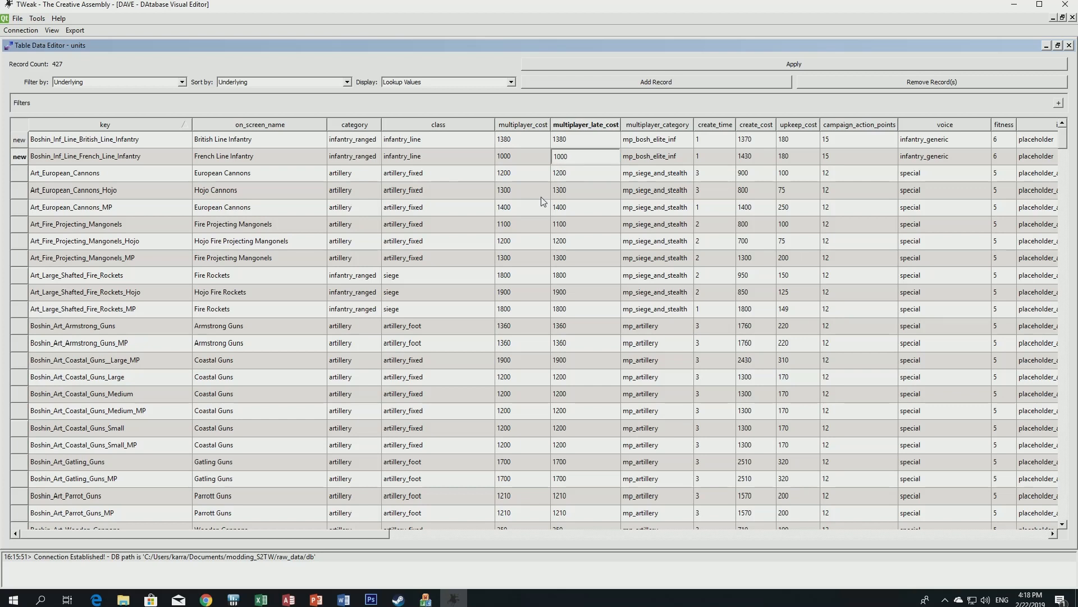
key(Return)
Set the multiplayer_late_cost and multiplayer_cost of the new British Line Infantry record to 1000.
key(Up)
text(1000)
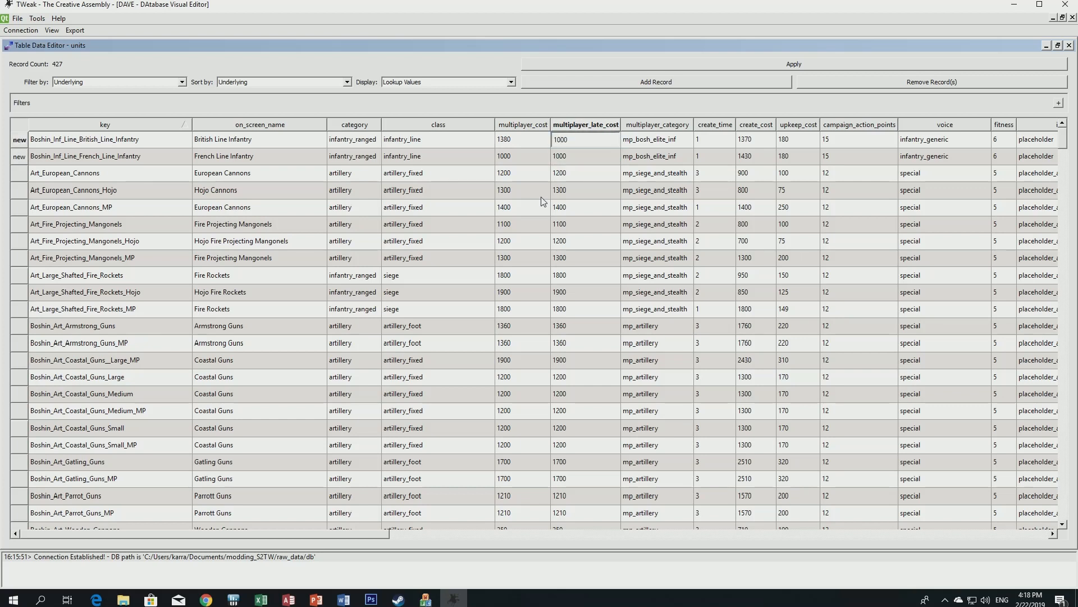
key(Return)
key(Left)
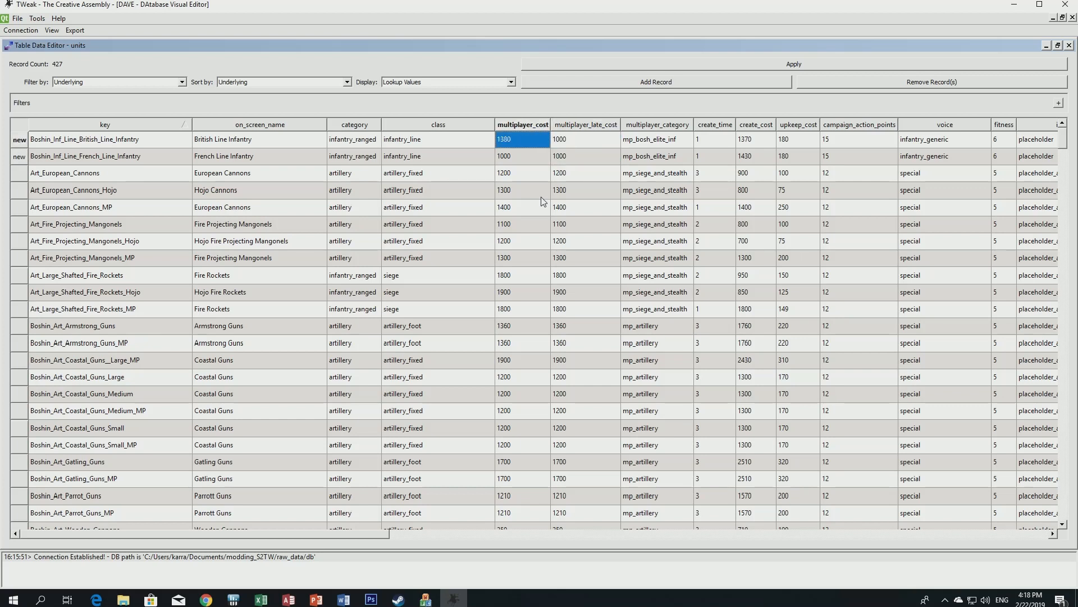
text(1000)
key(Return)
Widen the multiplayer_category column and set both new line infantry records to mp_bosh_line_inf.
drag(295, 541, 330, 538)
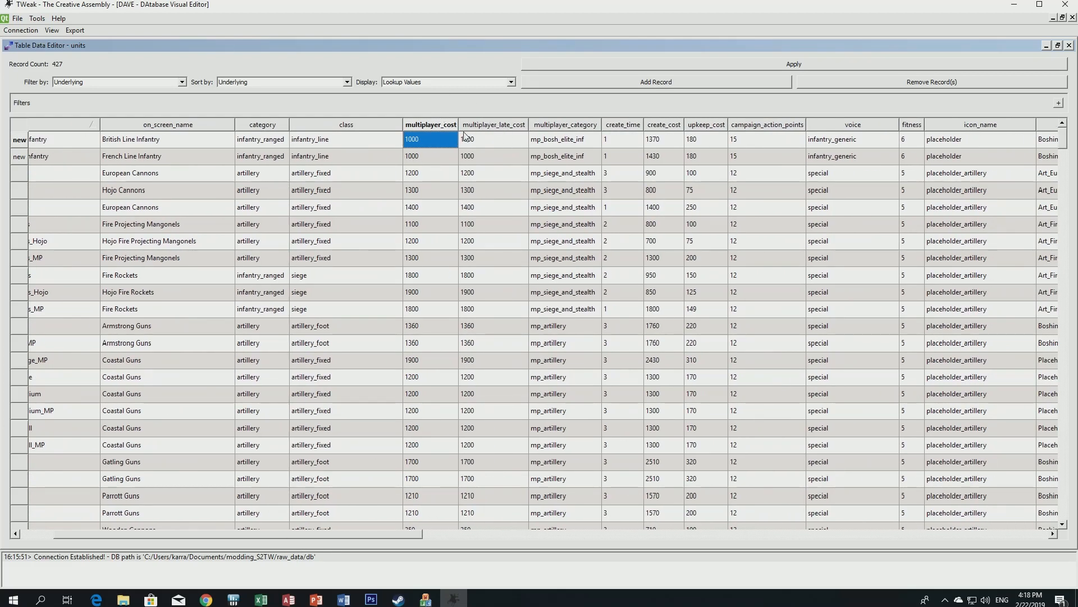
drag(404, 534, 453, 538)
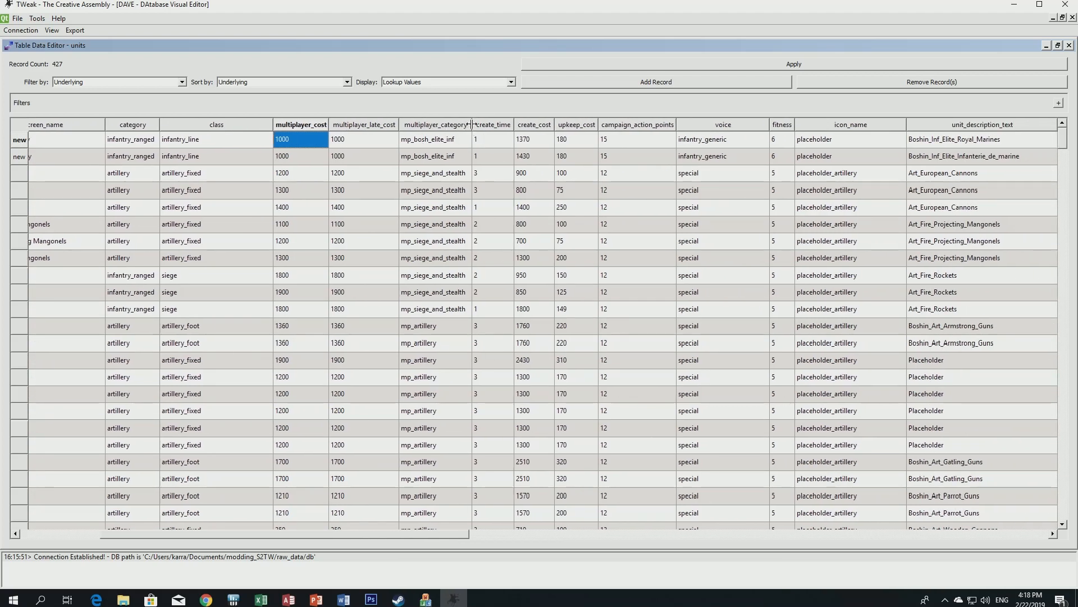
drag(472, 124, 498, 125)
double_click(467, 141)
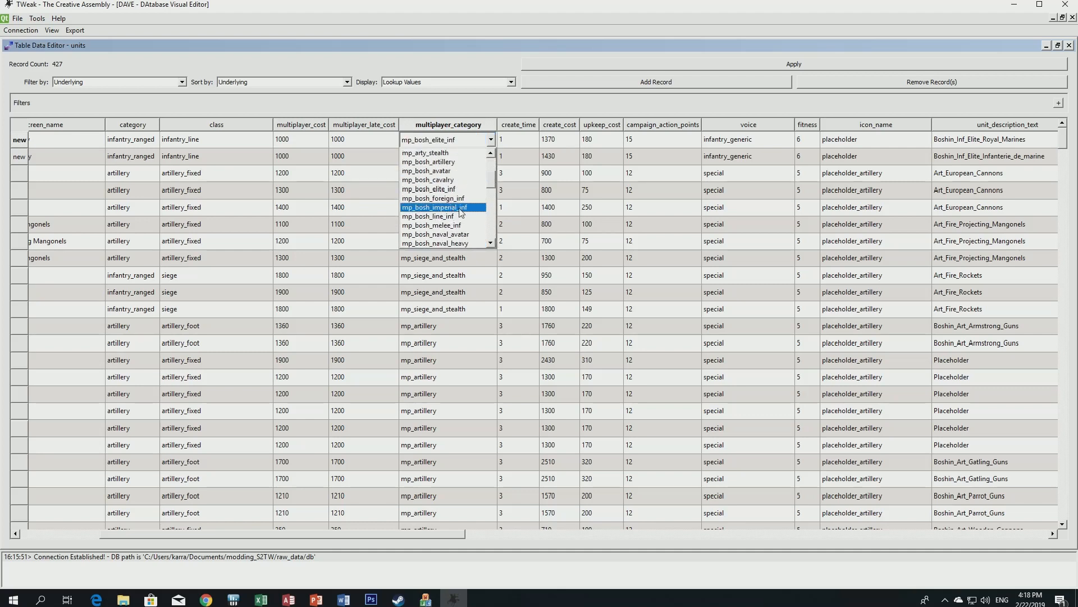
click(447, 216)
click(449, 149)
click(436, 140)
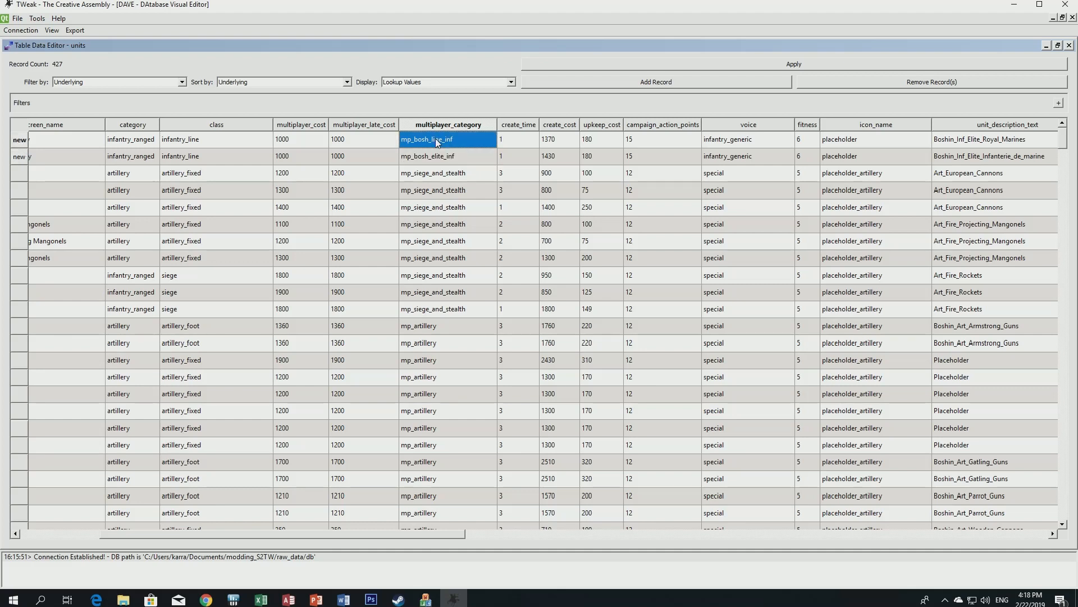
click(437, 157)
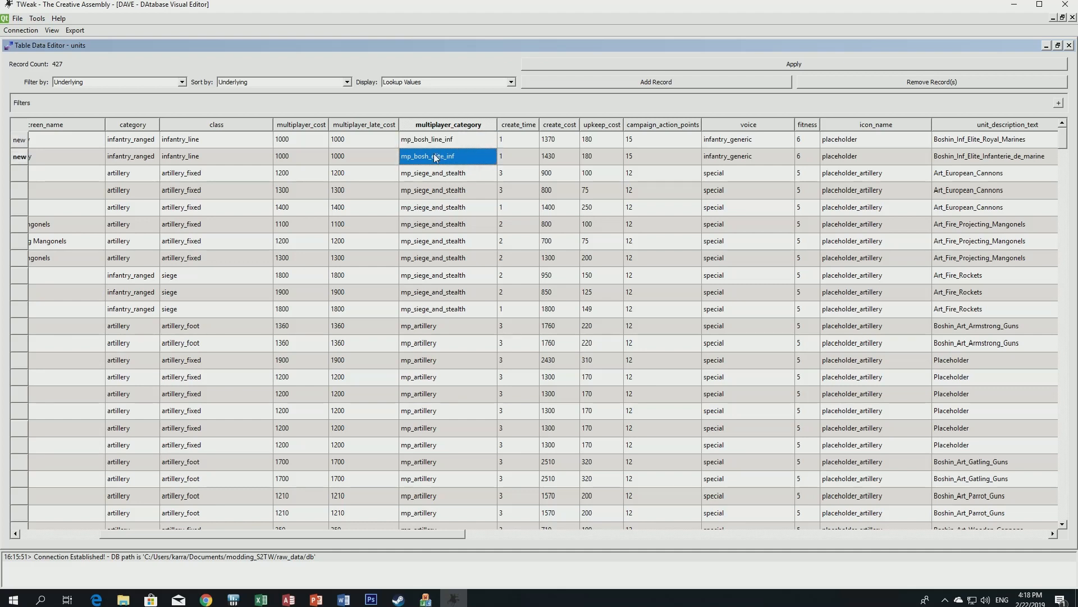
text(mp_bosh_line_inf)
Set the create_cost of both new line infantry records to 1000.
drag(445, 538, 453, 534)
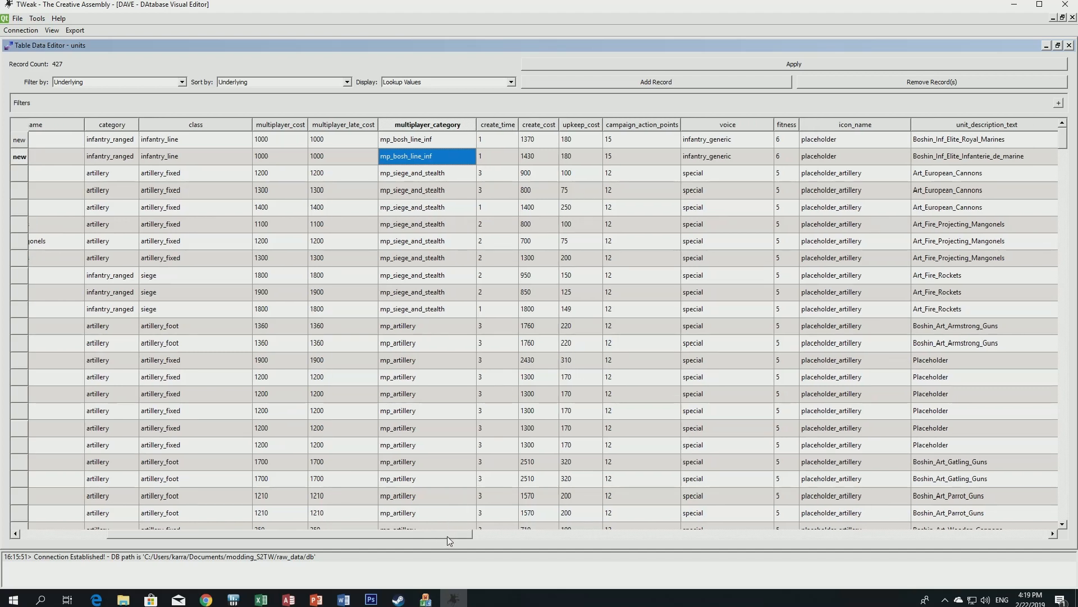
drag(447, 536, 469, 535)
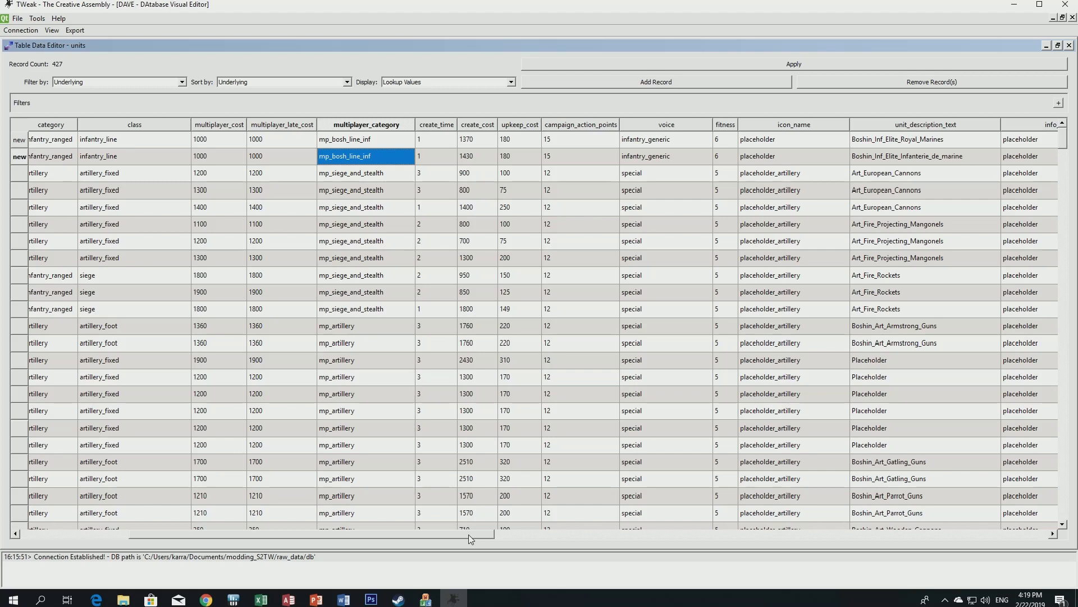
drag(468, 534, 481, 535)
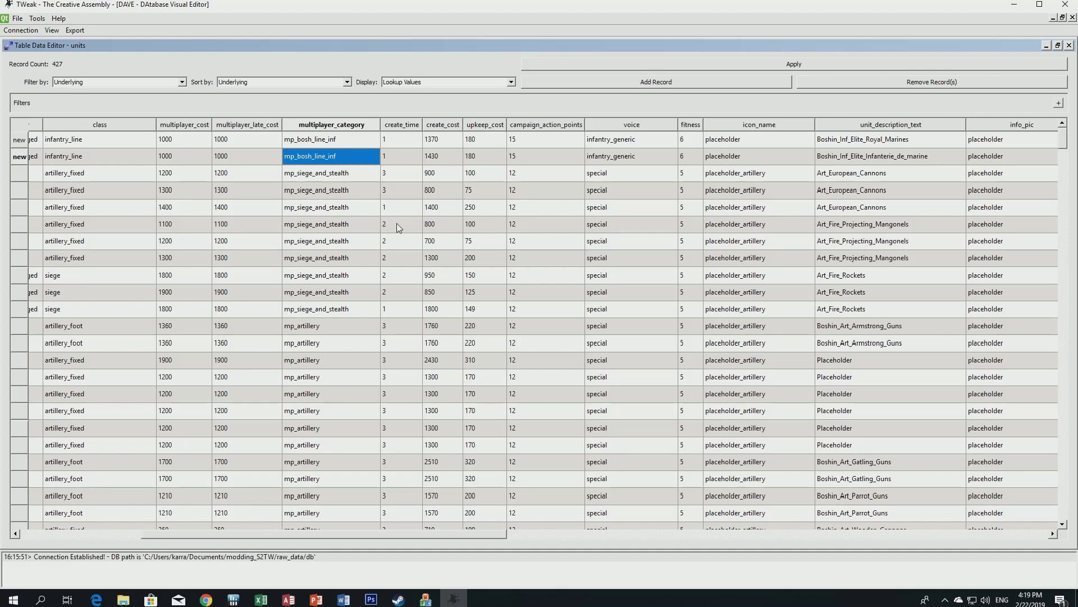
click(439, 158)
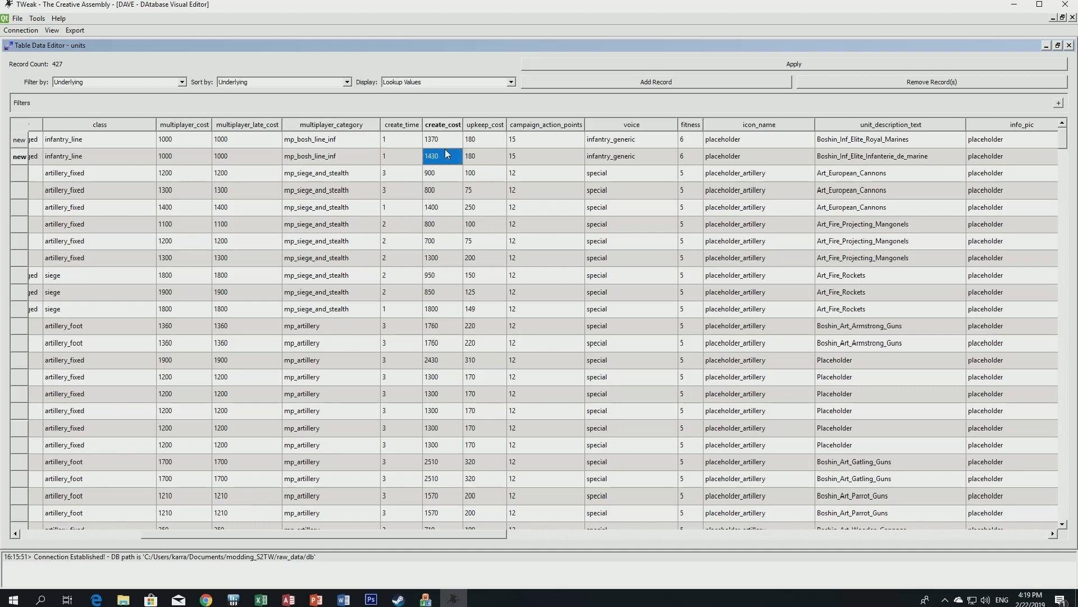
text(1000)
key(Up)
text(1000)
Set the upkeep_cost of both new line infantry records to 120.
click(481, 147)
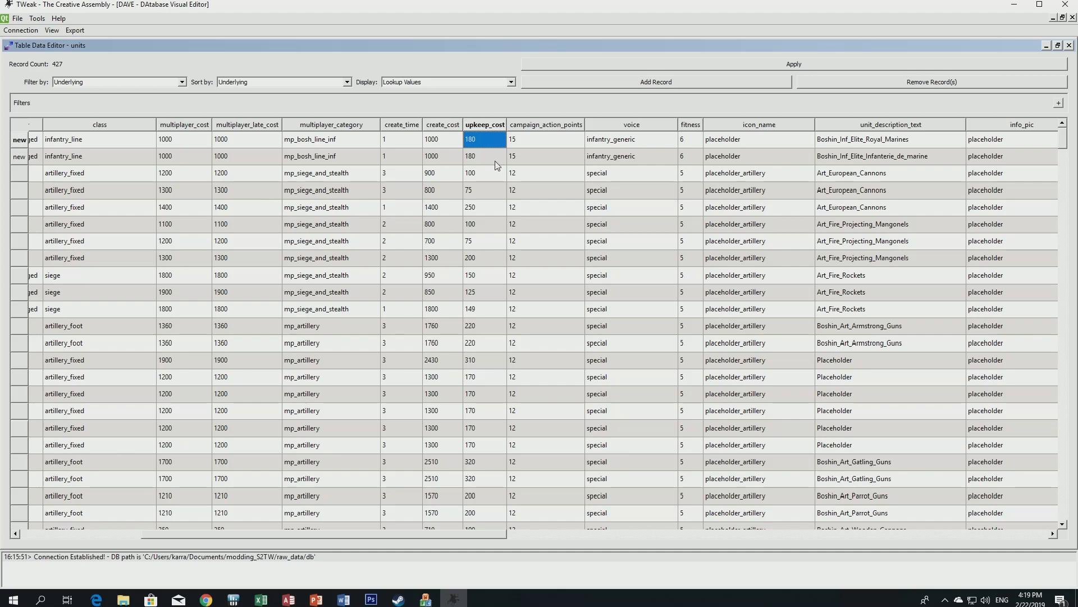
text(1)
key(Return)
click(496, 160)
text(12)
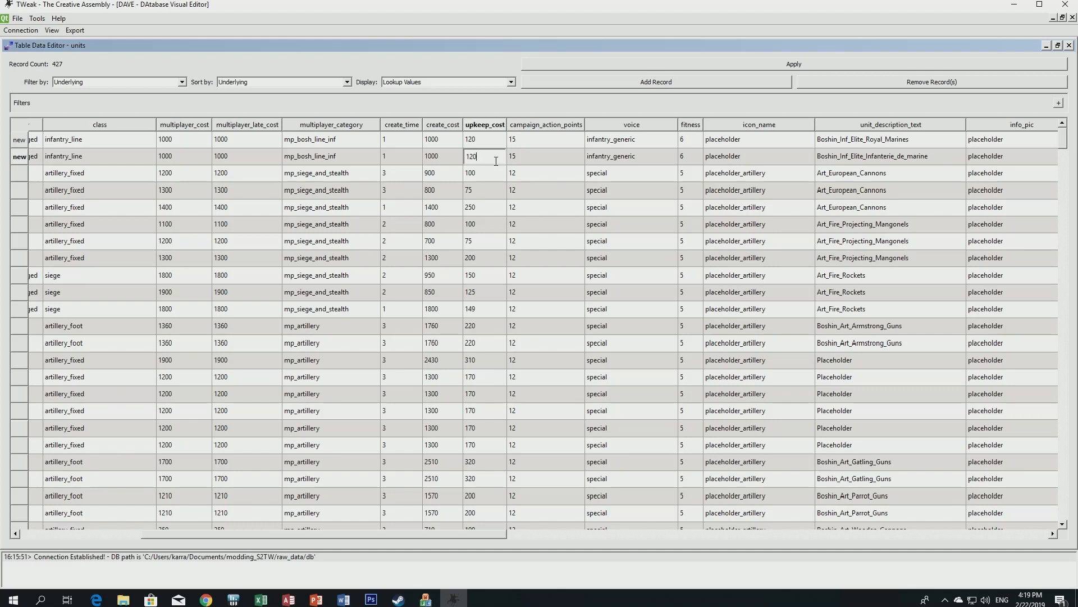
text(0)
key(Return)
Set the total_cap of both new line infantry records to 5.
scroll(482, 538, right, 2)
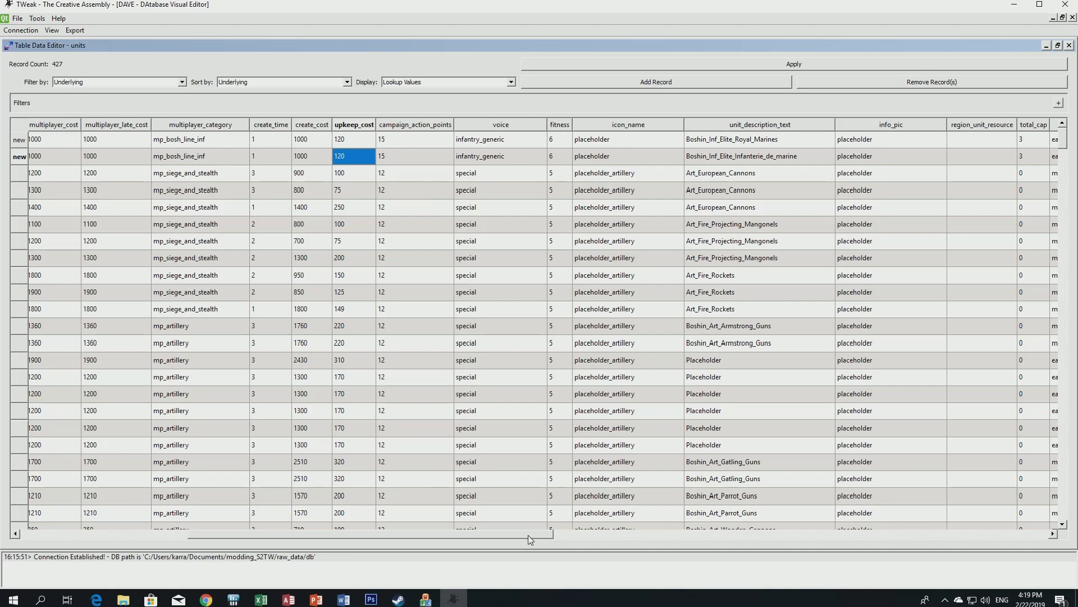
drag(528, 535, 574, 532)
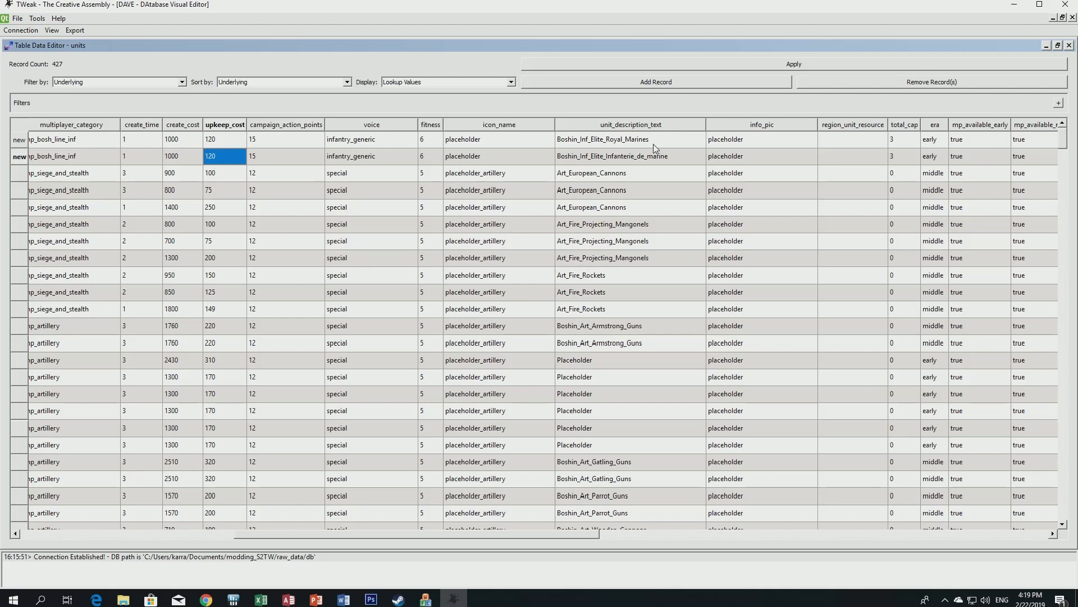
drag(487, 534, 526, 534)
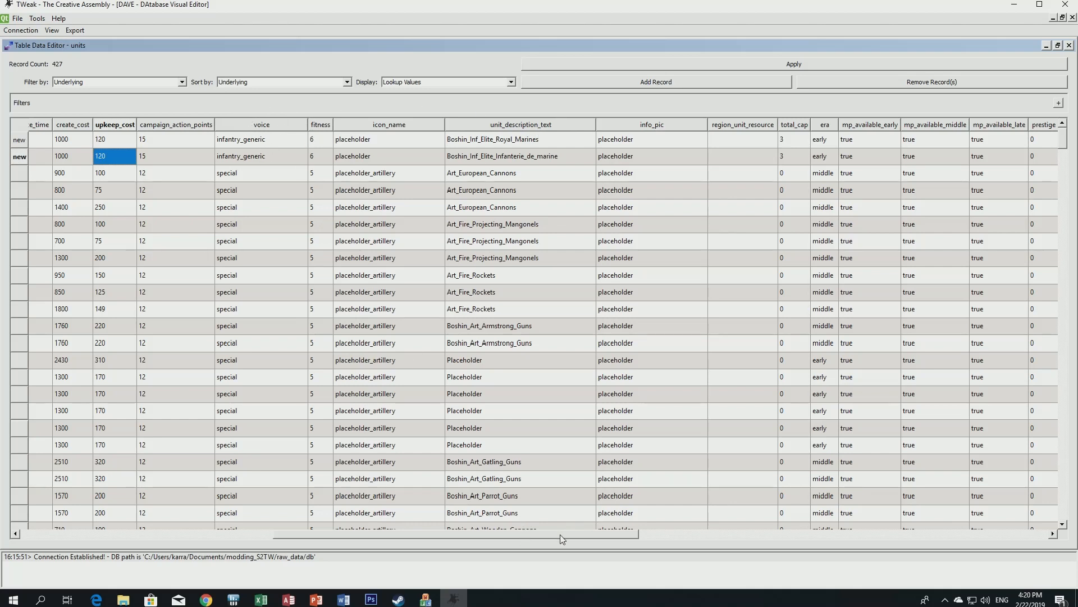
drag(559, 534, 666, 541)
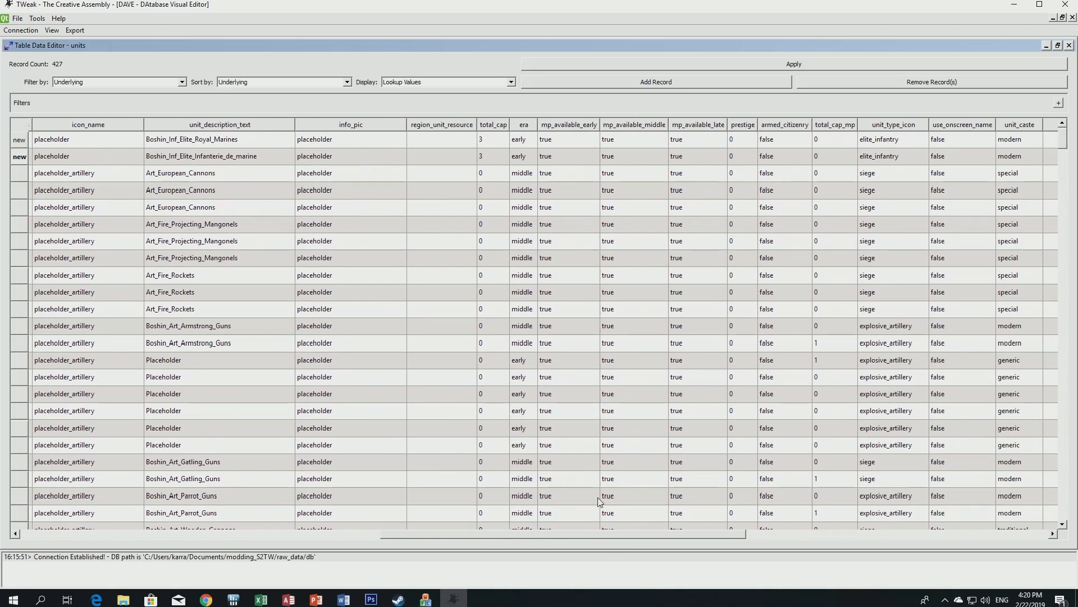
click(490, 140)
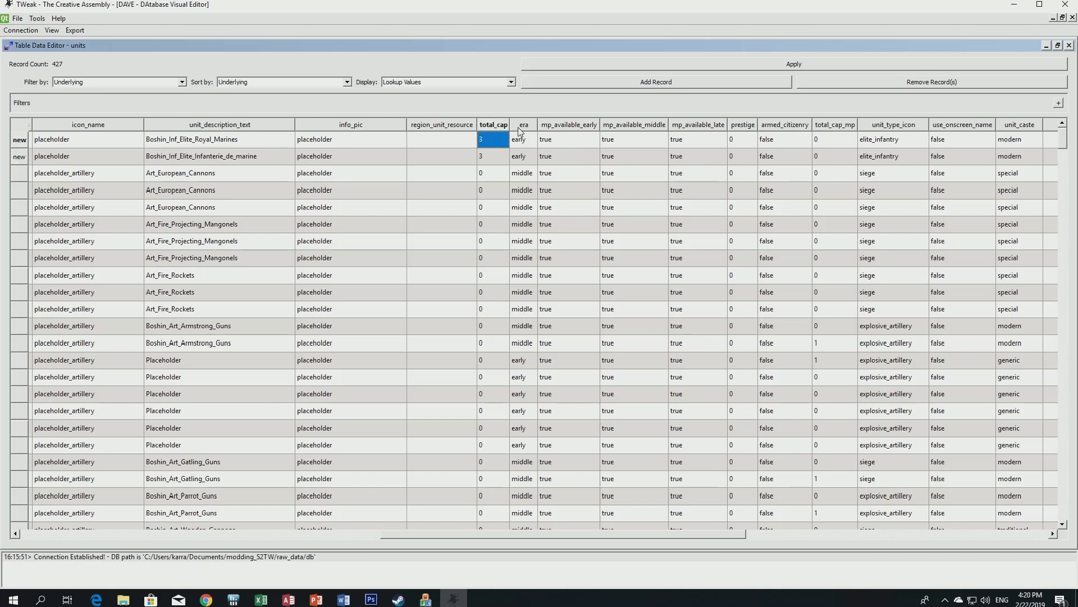
text(5)
key(Return)
key(Down)
text(5)
key(Return)
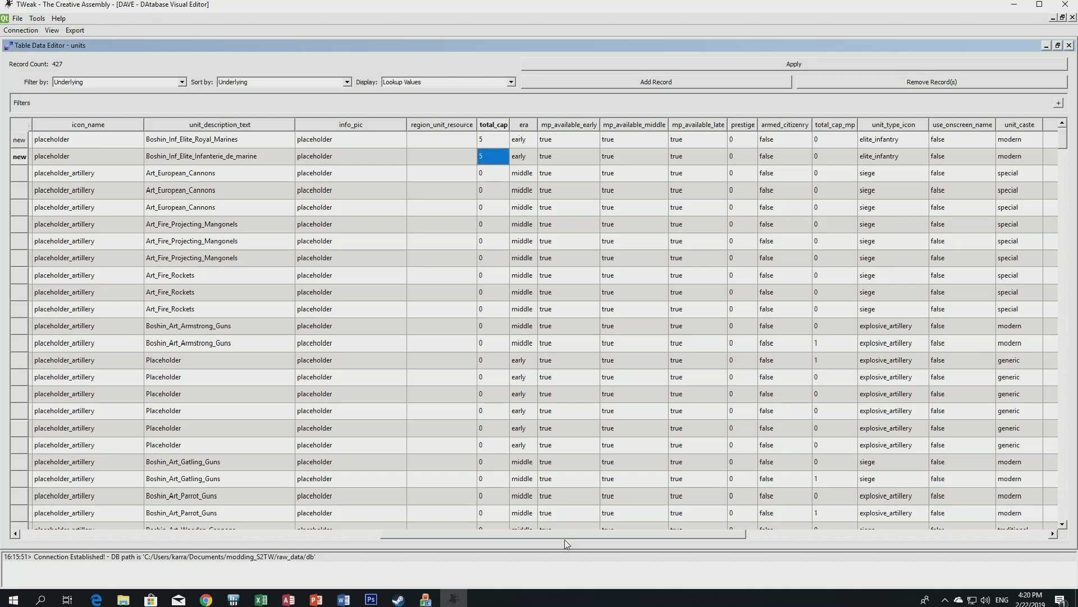
Set the multiplayer cap, total_cap_mp, of both new line infantry records to 5.
drag(565, 537, 618, 536)
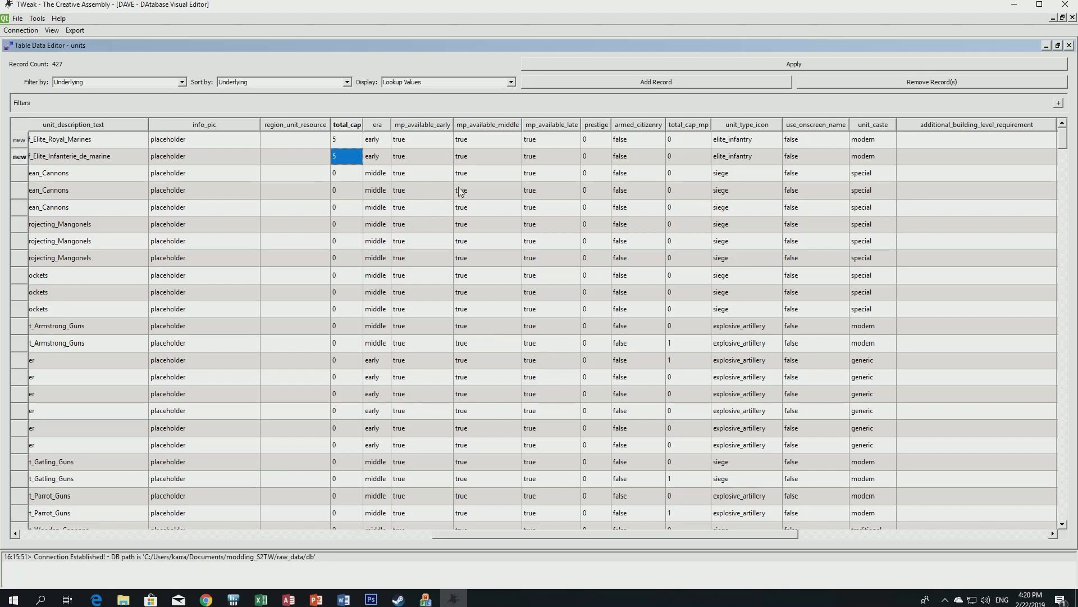
drag(613, 536, 630, 538)
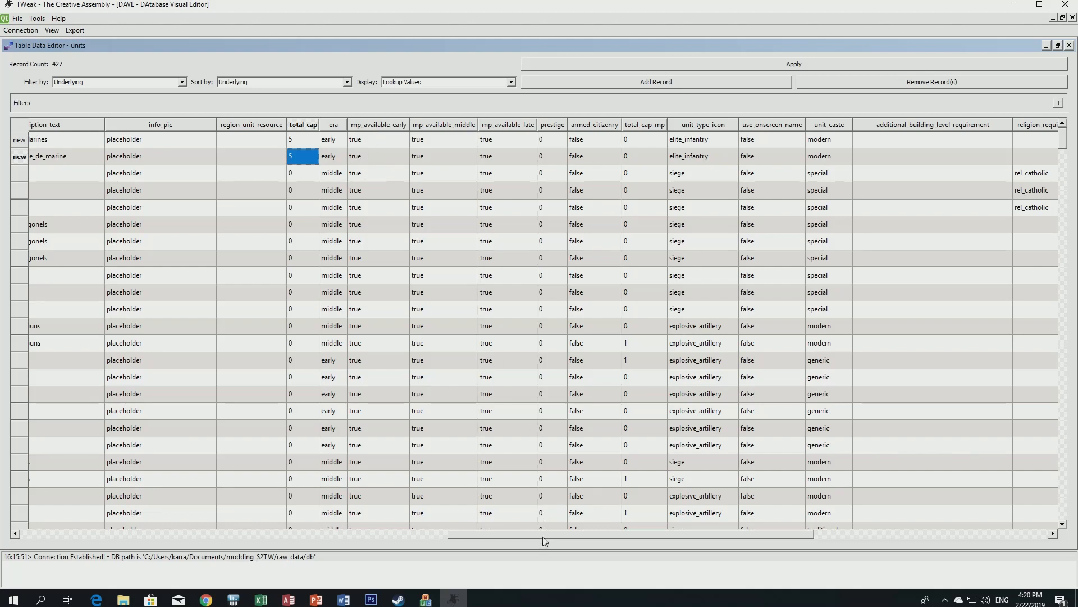
scroll(544, 536, right, 3)
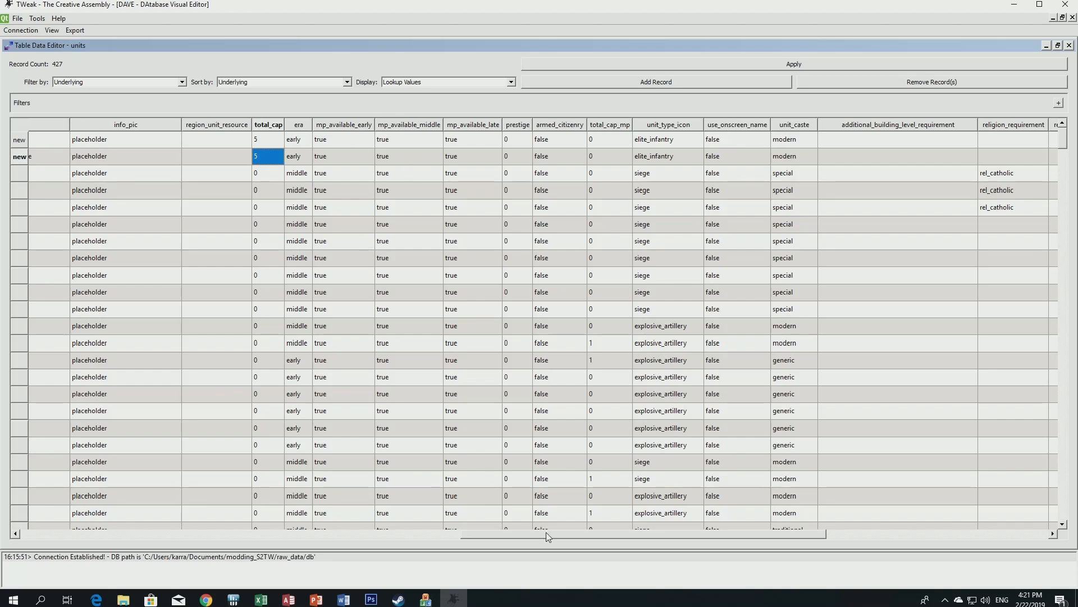
drag(546, 532, 560, 534)
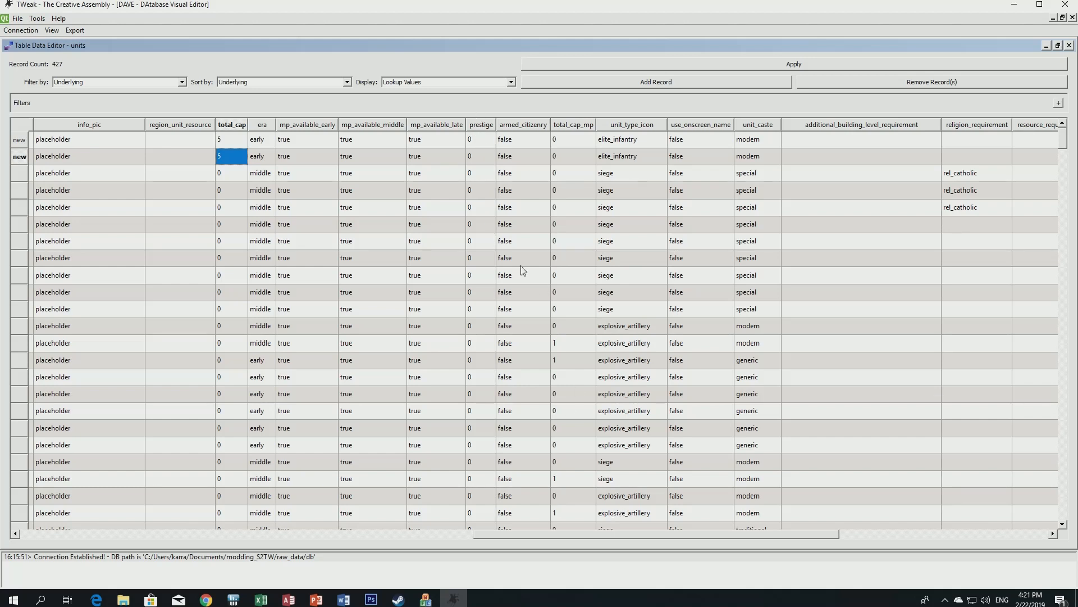
click(481, 138)
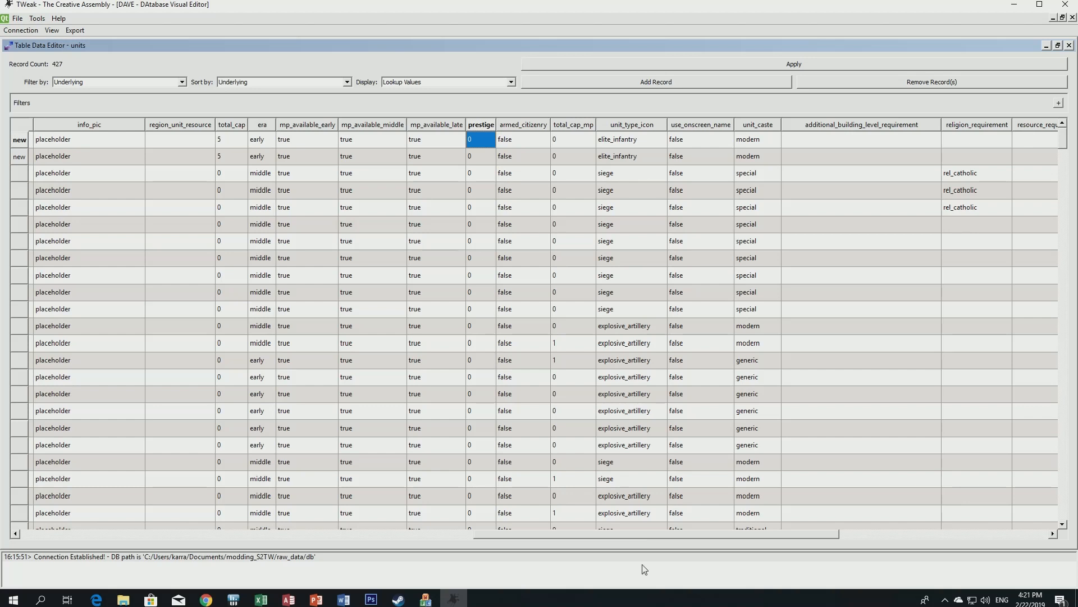
drag(639, 537, 670, 536)
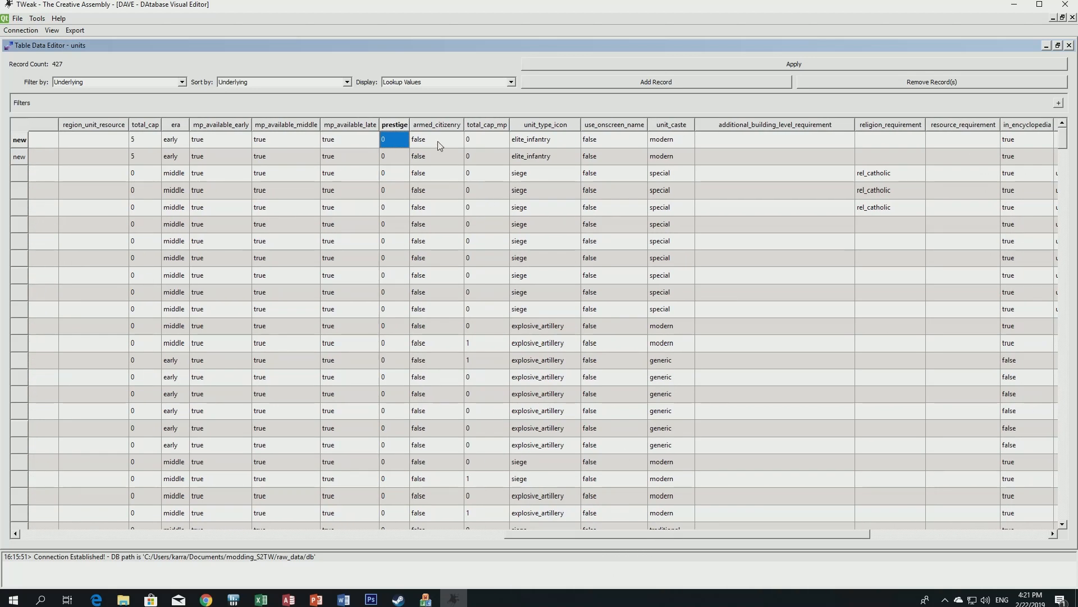
click(482, 139)
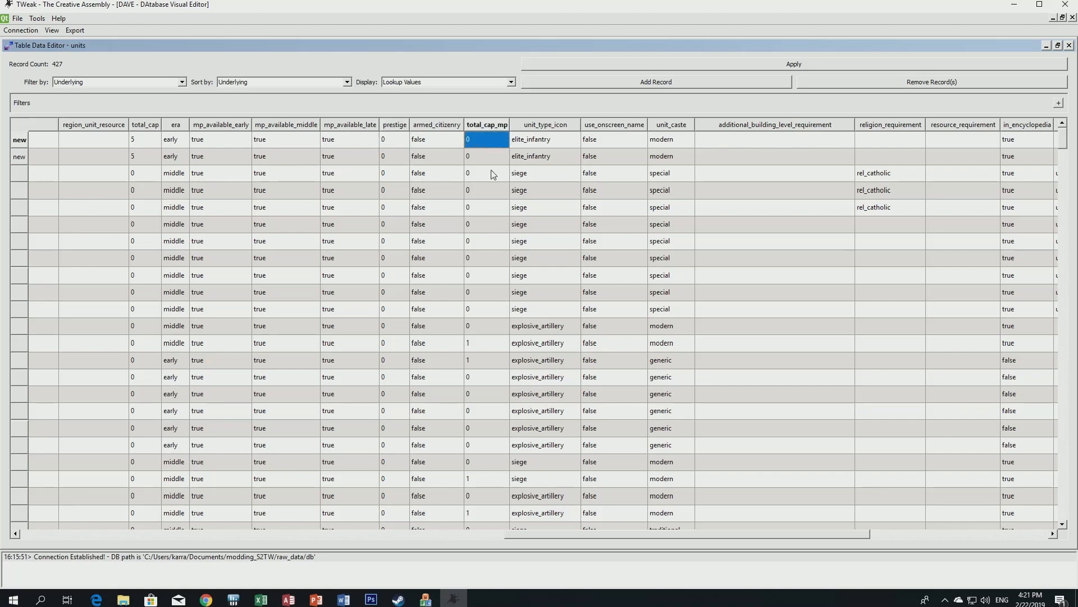
text(5)
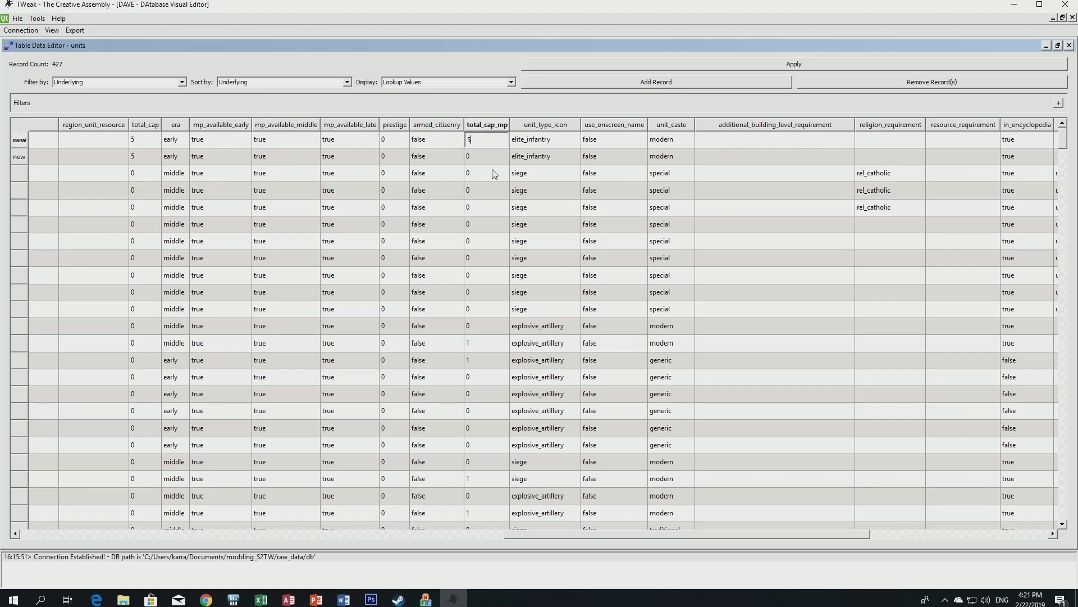
key(Return)
key(Down)
text(5)
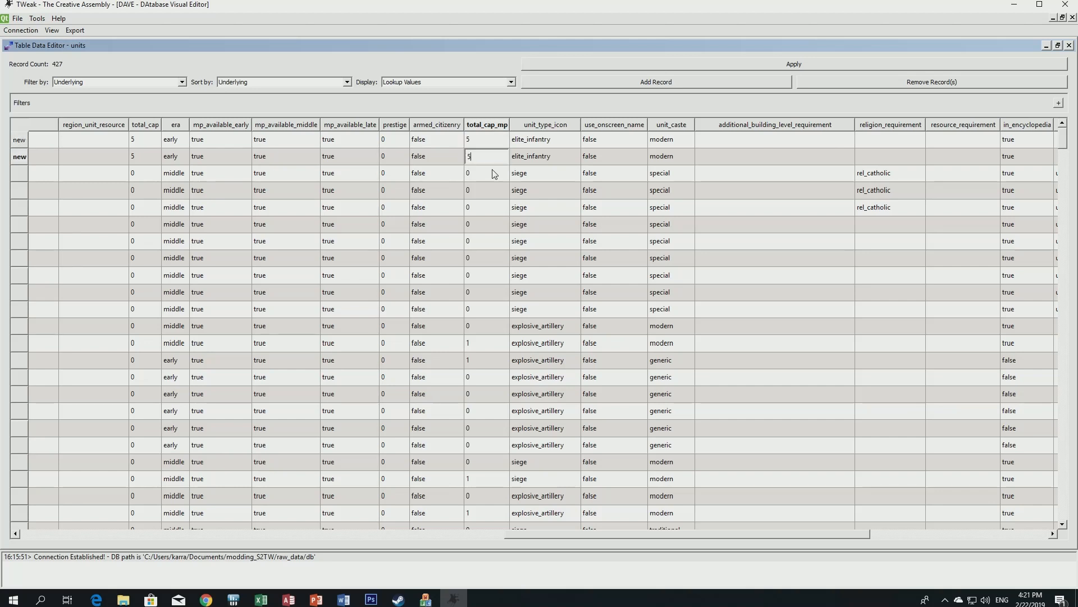
key(Return)
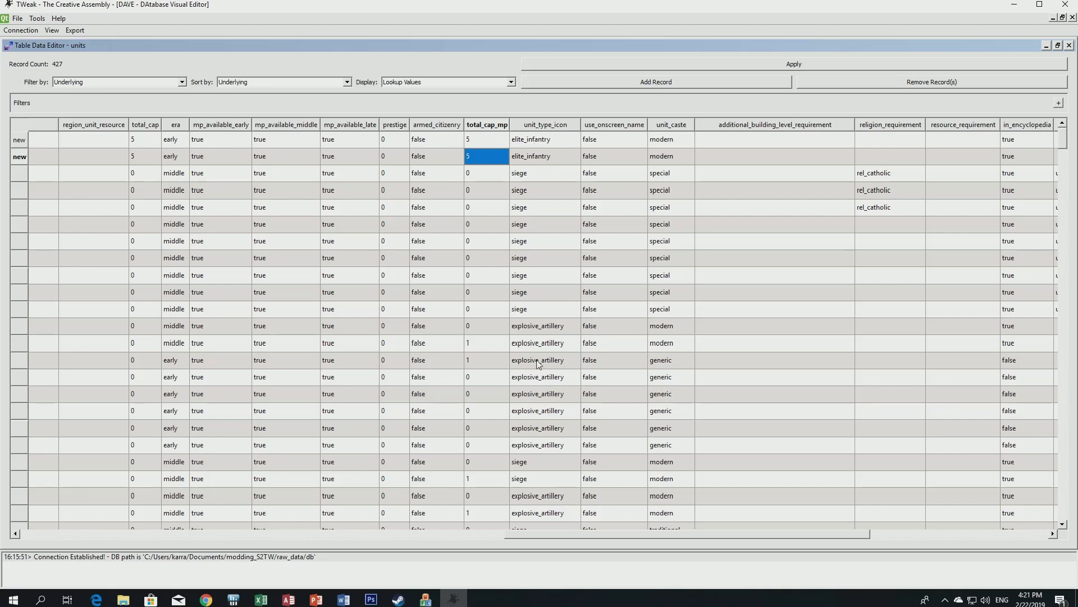
Copy the line_infantry icon type from an existing unit into unit_type_icon of both new line infantry records.
scroll(557, 422, down, 8)
scroll(557, 422, down, 8)
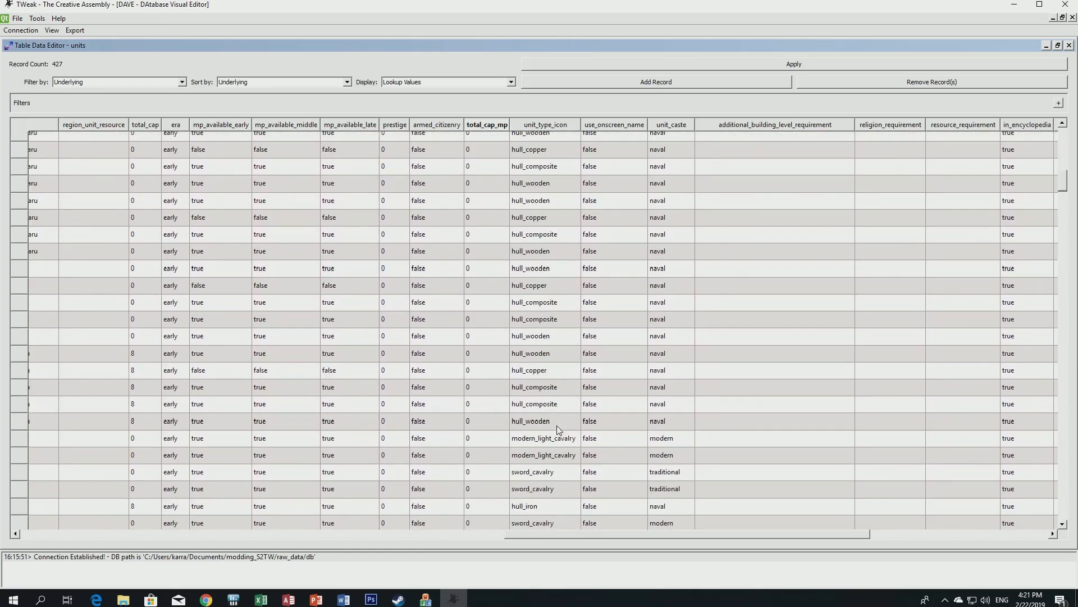
scroll(555, 404, down, 6)
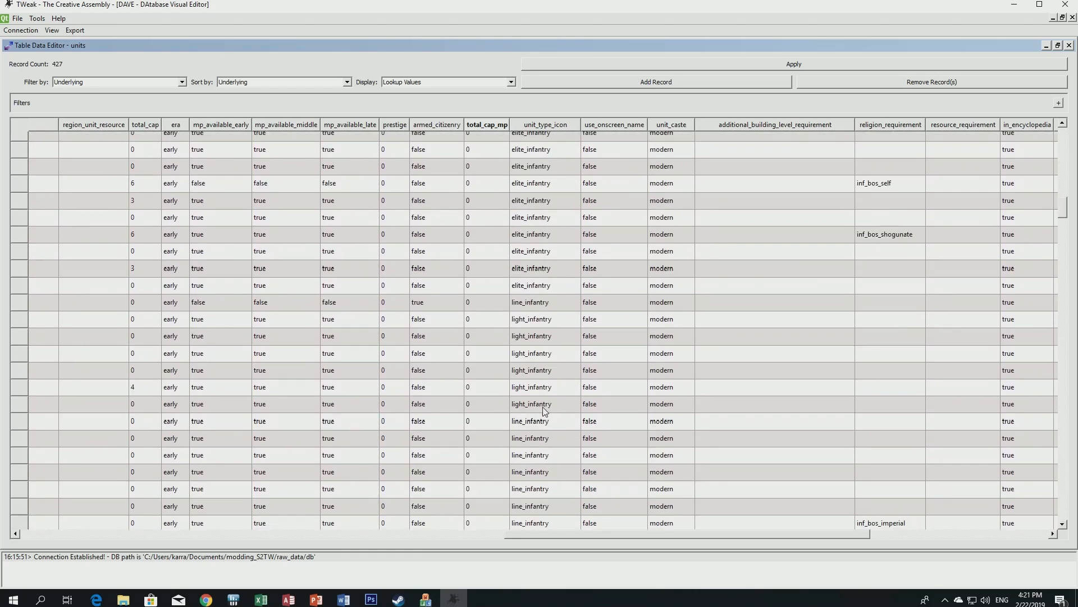
click(540, 455)
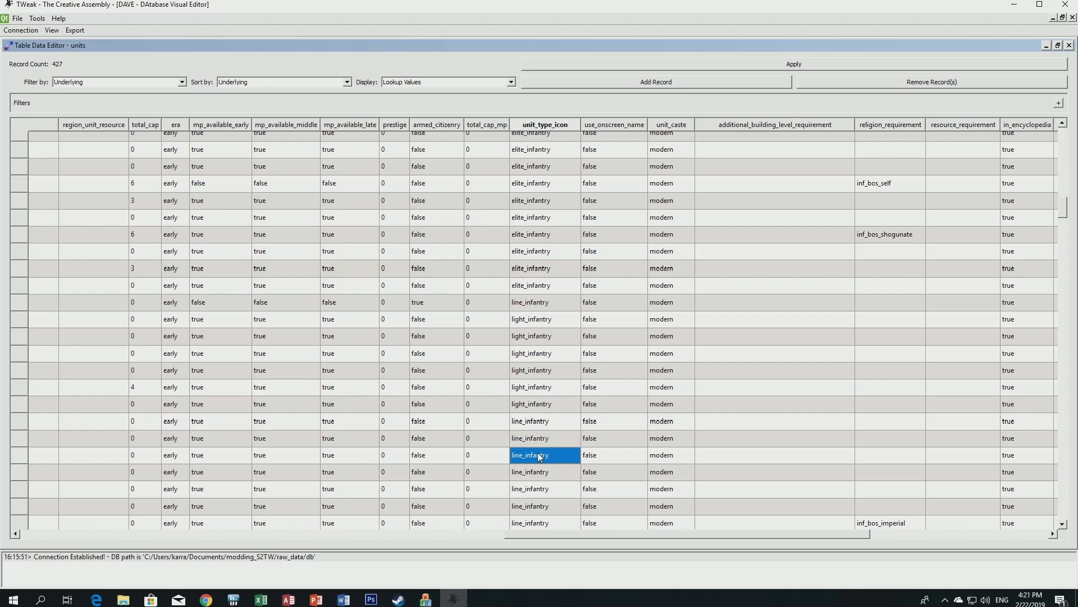
scroll(534, 309, up, 20)
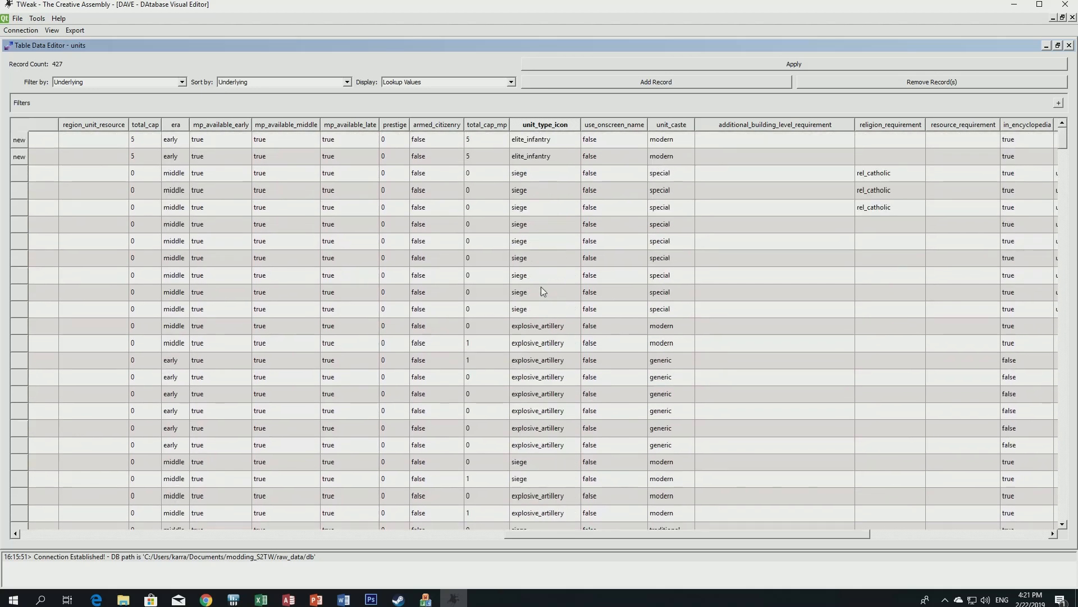
click(548, 139)
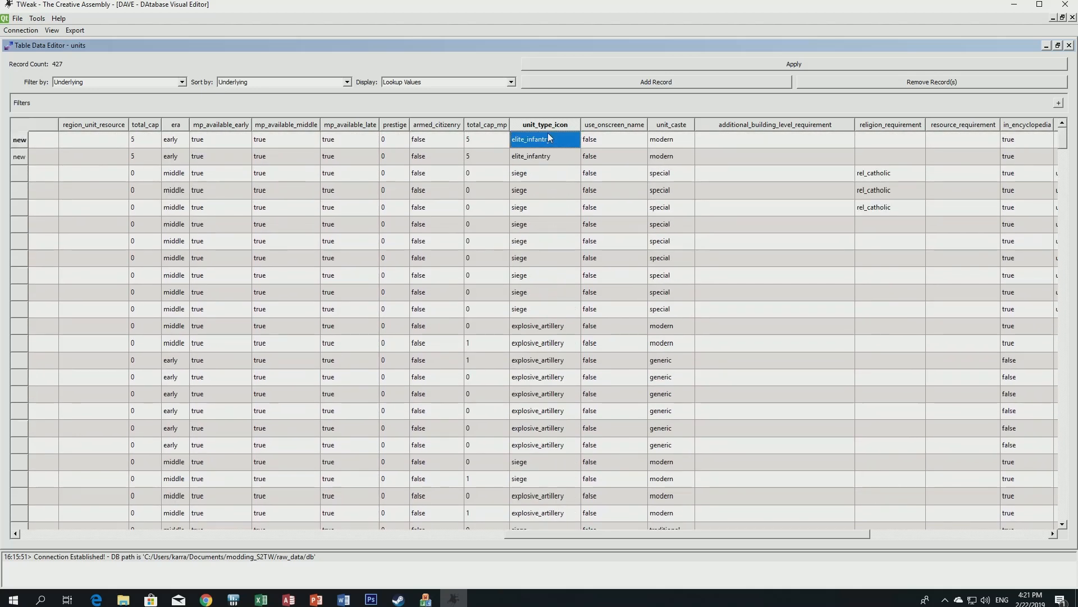
text(line_infantry)
click(544, 153)
text(line_infantry)
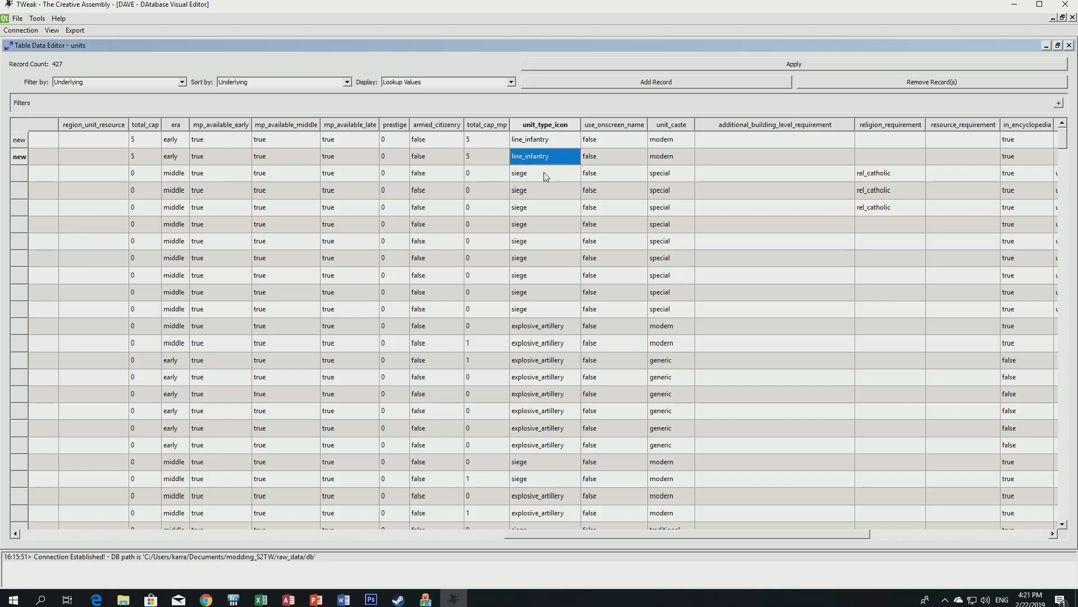
click(544, 173)
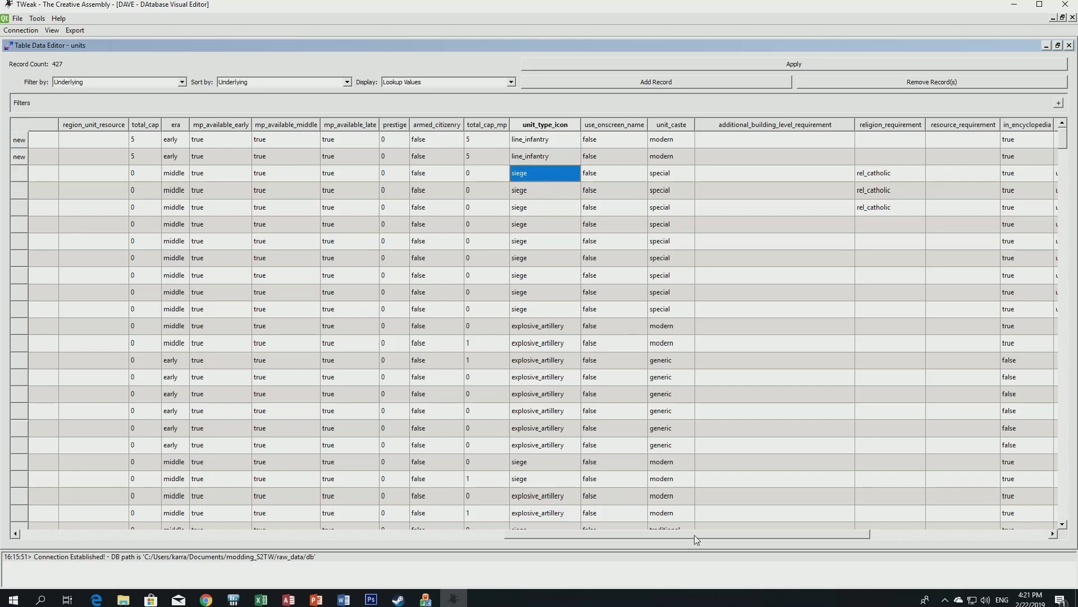
Review the remaining columns of the new line infantry records and apply the changes to the units table.
drag(694, 534, 783, 538)
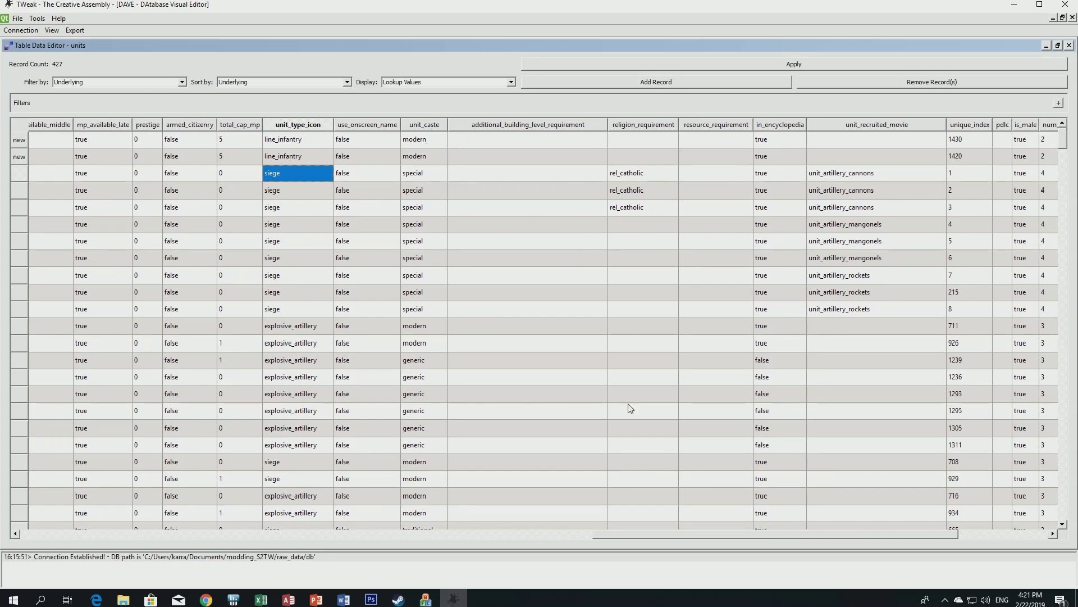
drag(731, 537, 848, 542)
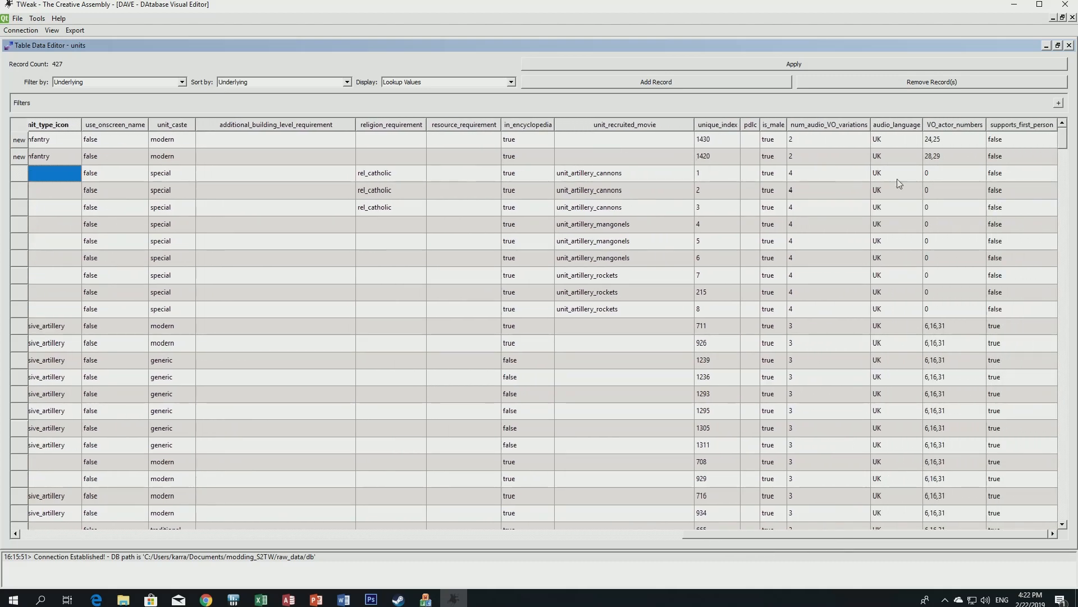
drag(745, 539, 82, 537)
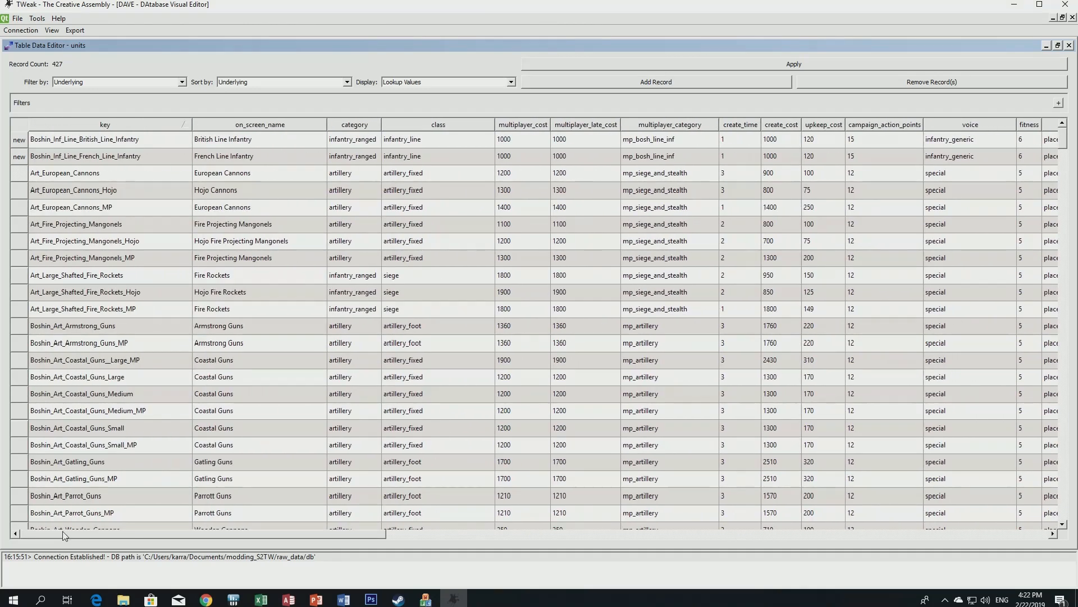
click(755, 62)
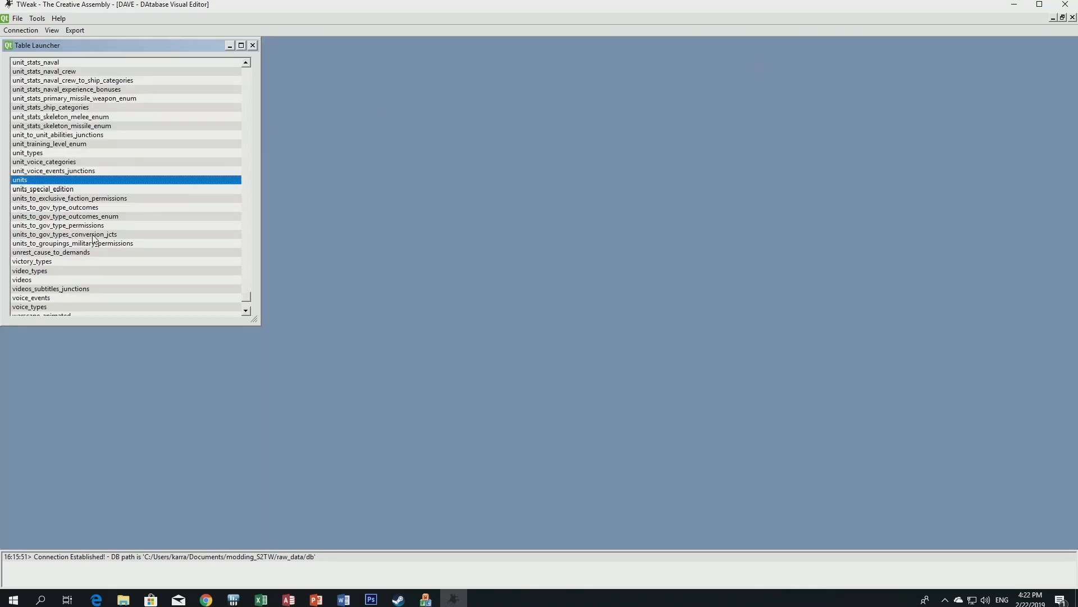
Open the units_to_groupings_military_permissions table in an enlarged editor.
click(60, 245)
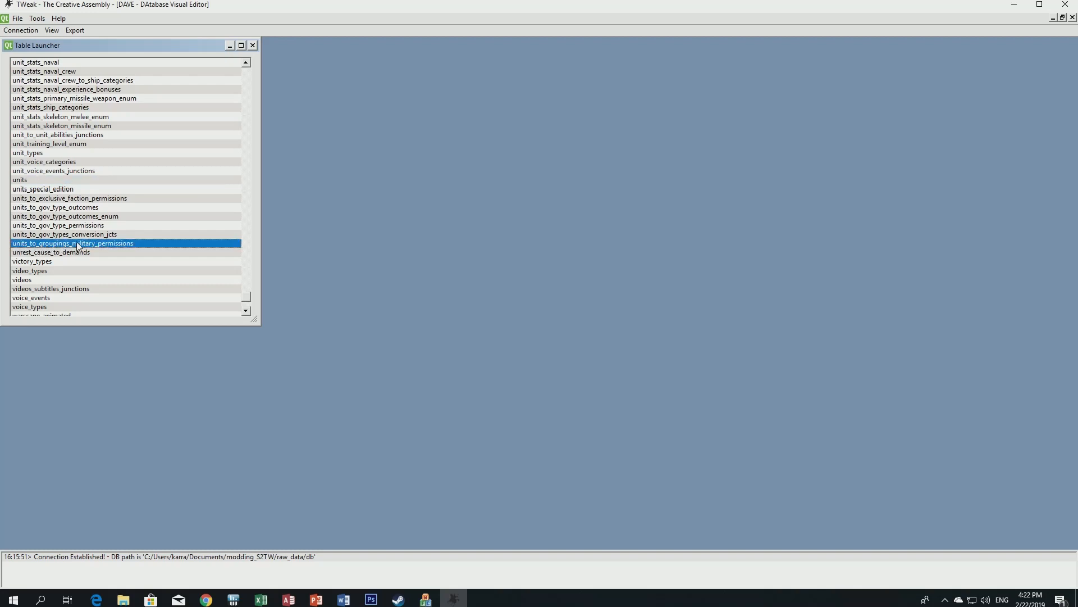
double_click(78, 245)
click(624, 46)
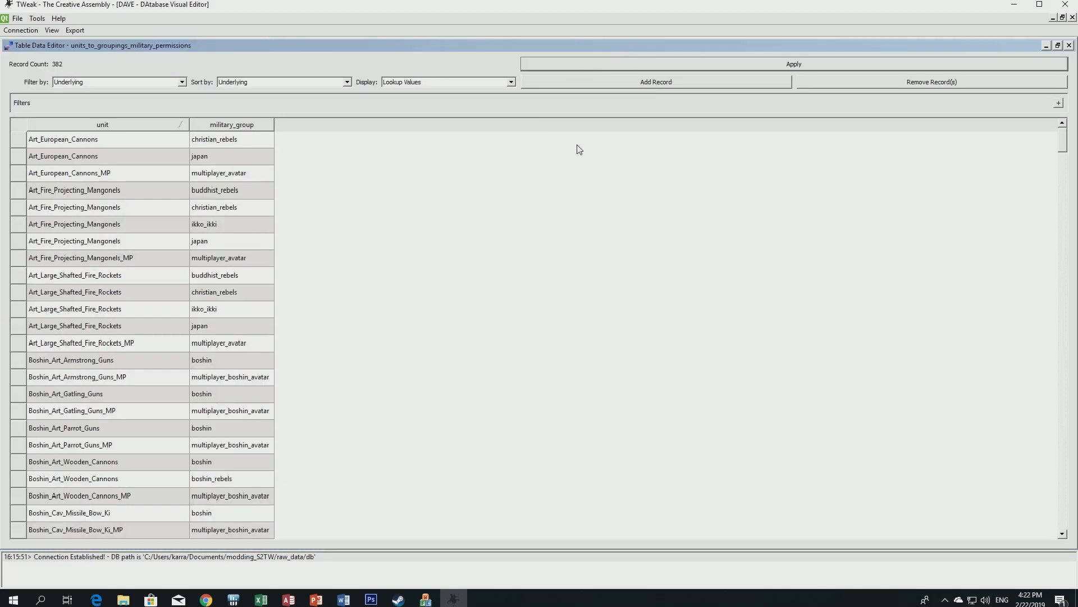
Add a military permissions record and set its unit to Boshin_Inf_Line_British_Line_Infantry.
click(595, 83)
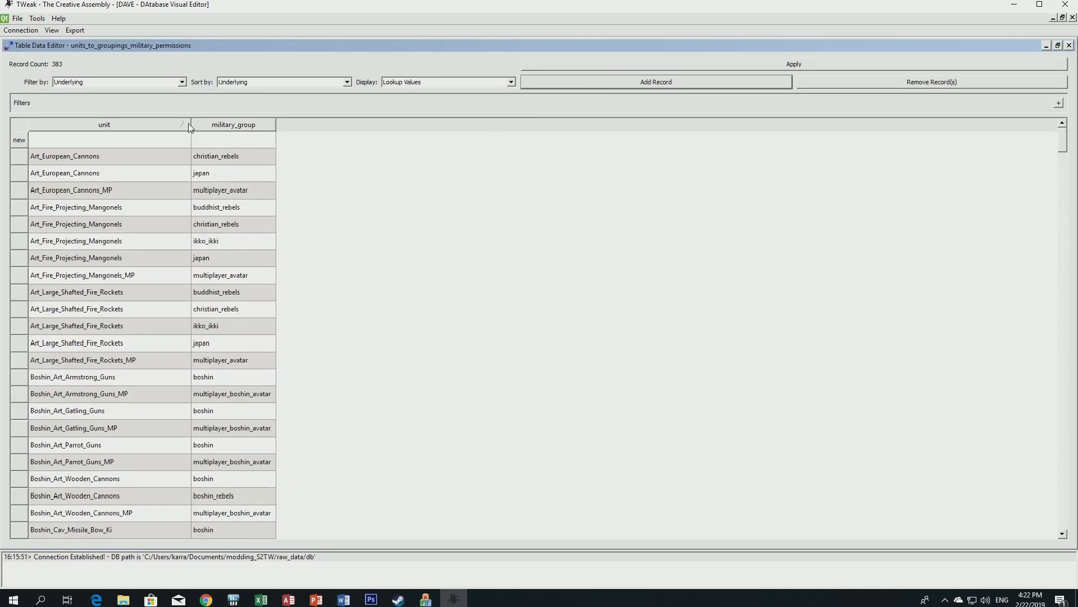
double_click(170, 140)
click(169, 140)
scroll(133, 186, down, 15)
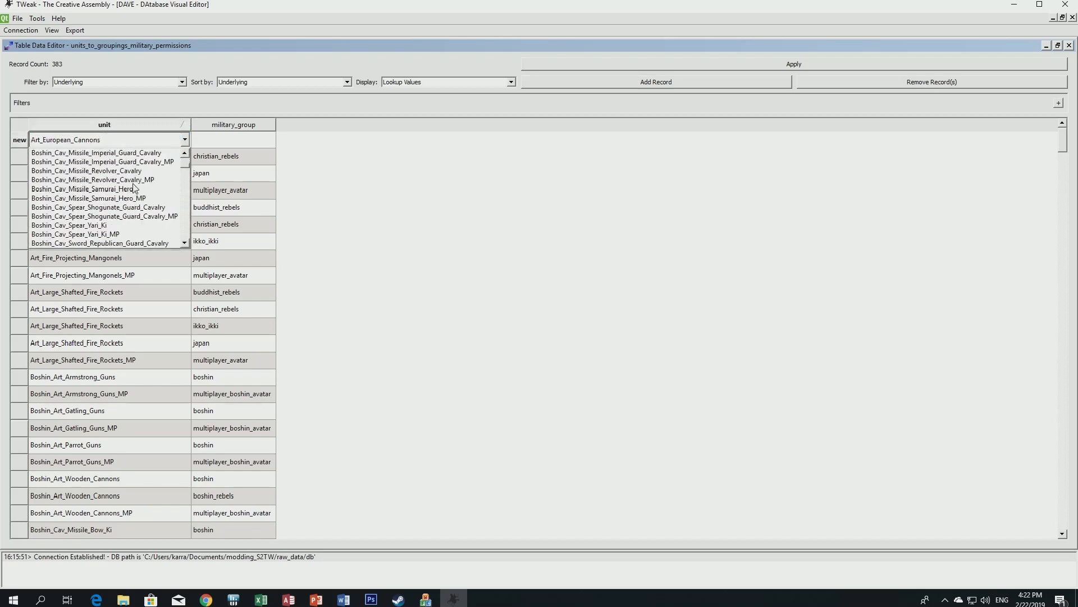
scroll(135, 192, down, 4)
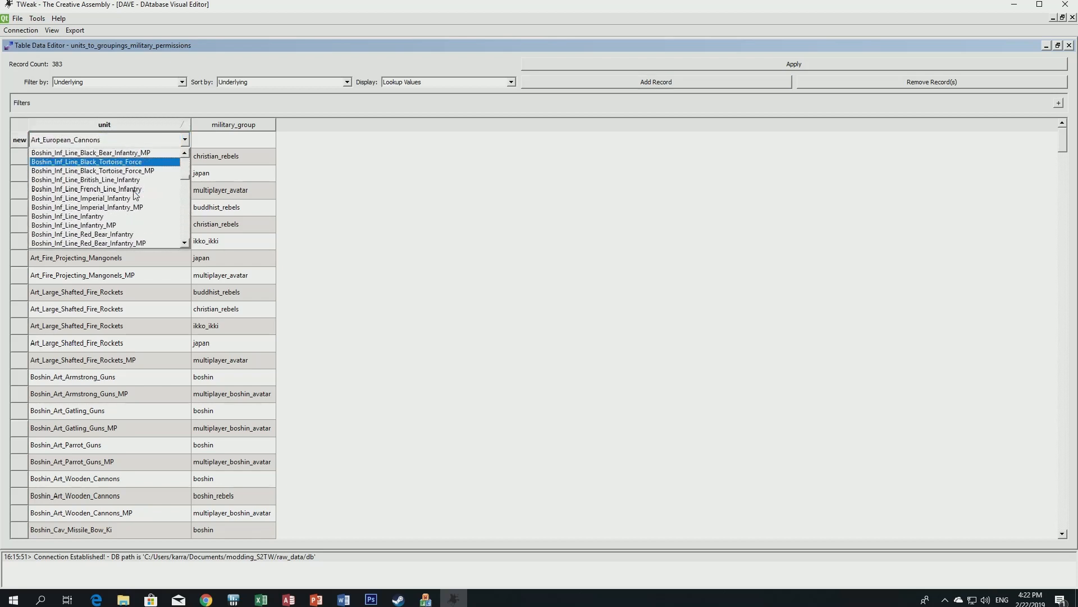
scroll(135, 197, down, 1)
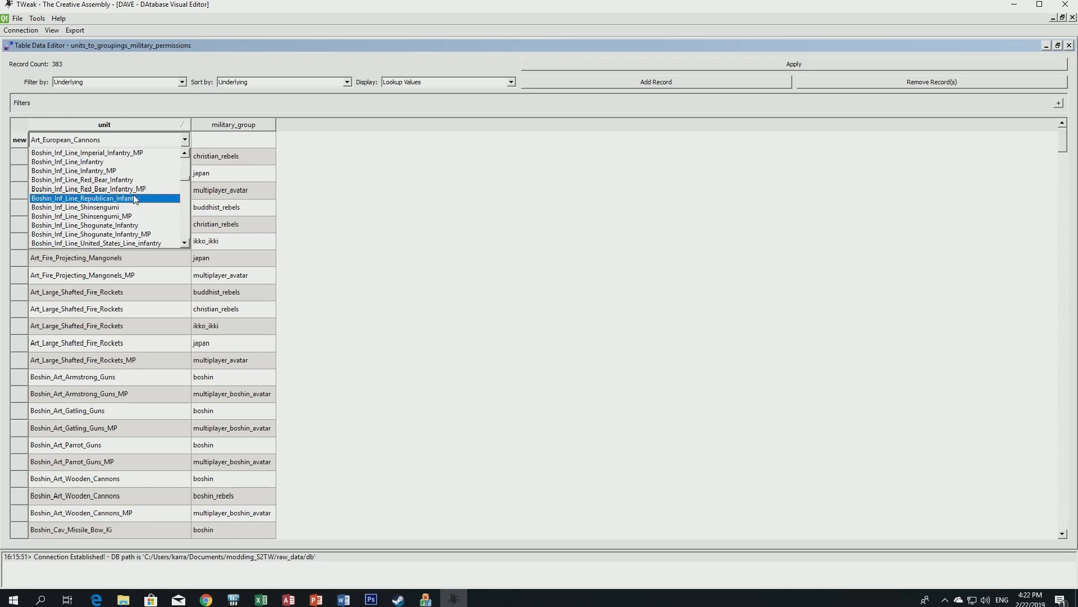
scroll(134, 198, up, 4)
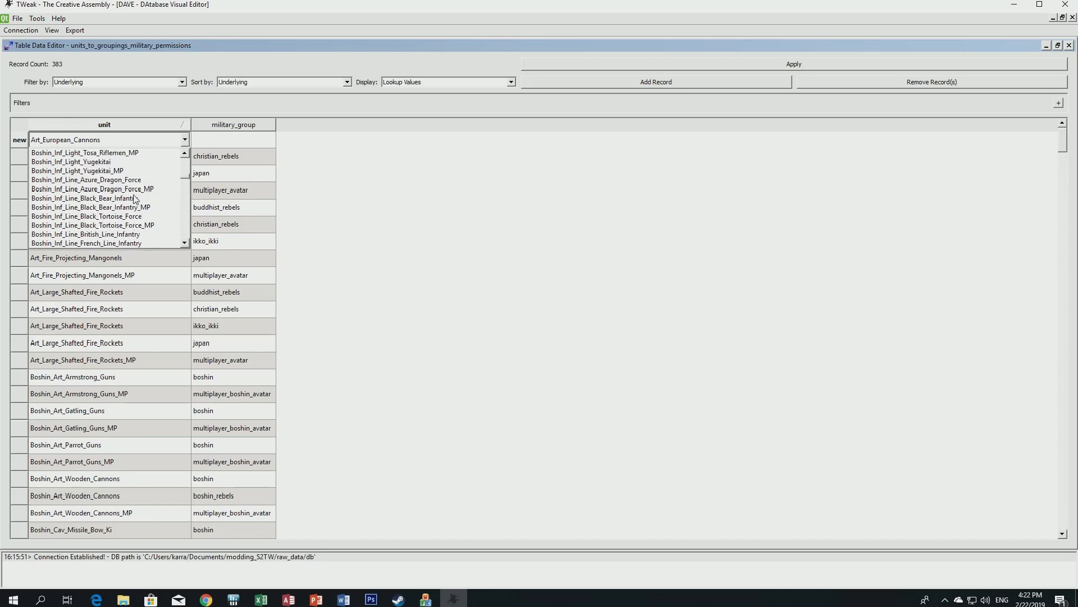
click(116, 234)
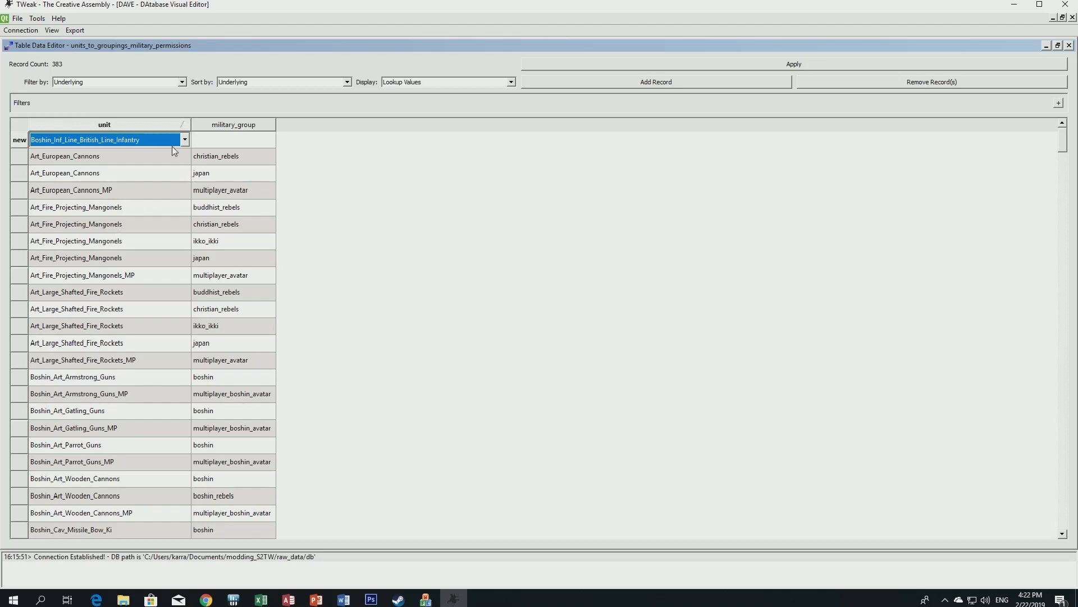
Add a second military permissions record and open its unit value for selection.
click(559, 83)
click(154, 141)
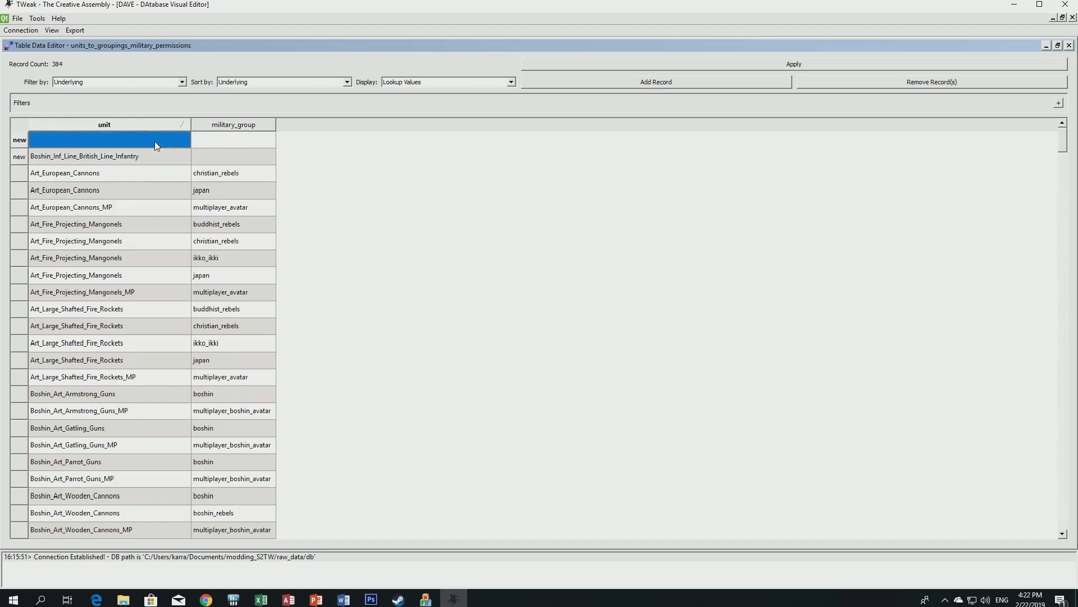
click(154, 141)
scroll(149, 174, down, 15)
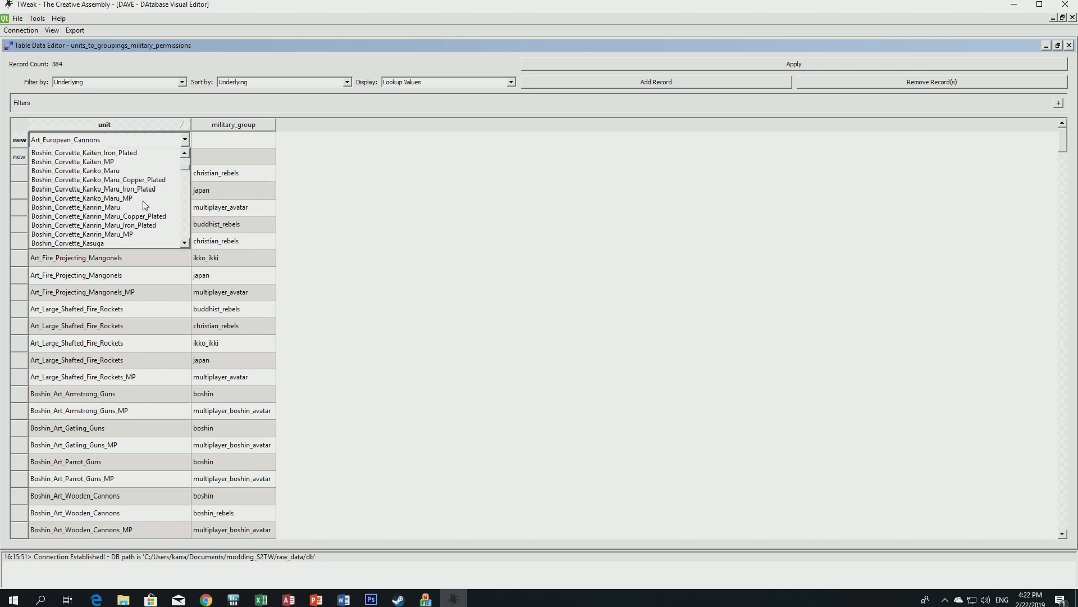
Set the first new record's unit to Boshin_Inf_Line_French_Line_Infantry.
scroll(145, 205, down, 12)
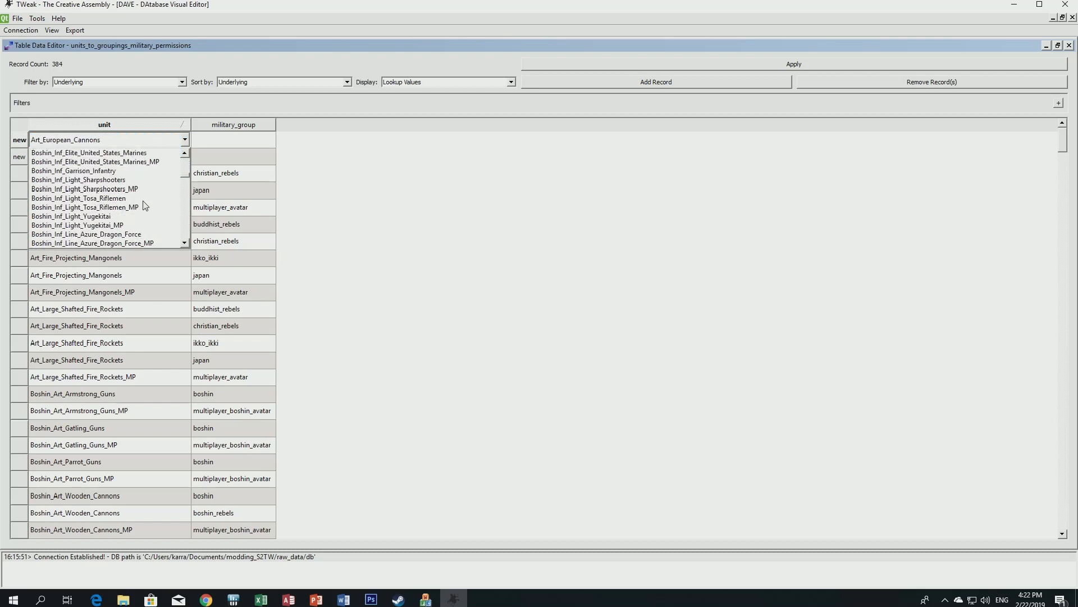
scroll(144, 206, down, 2)
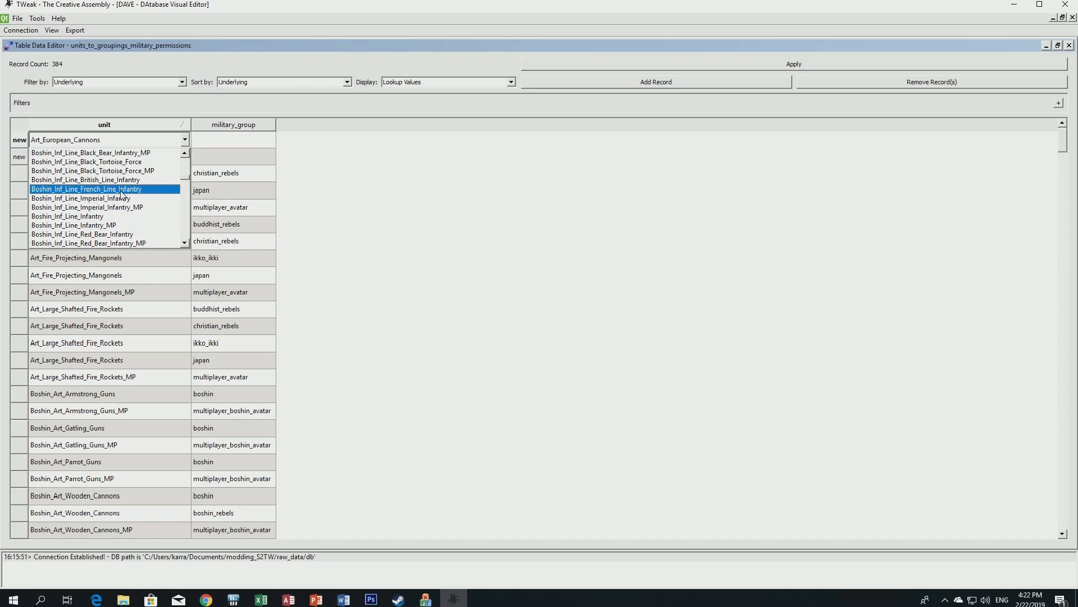
click(124, 193)
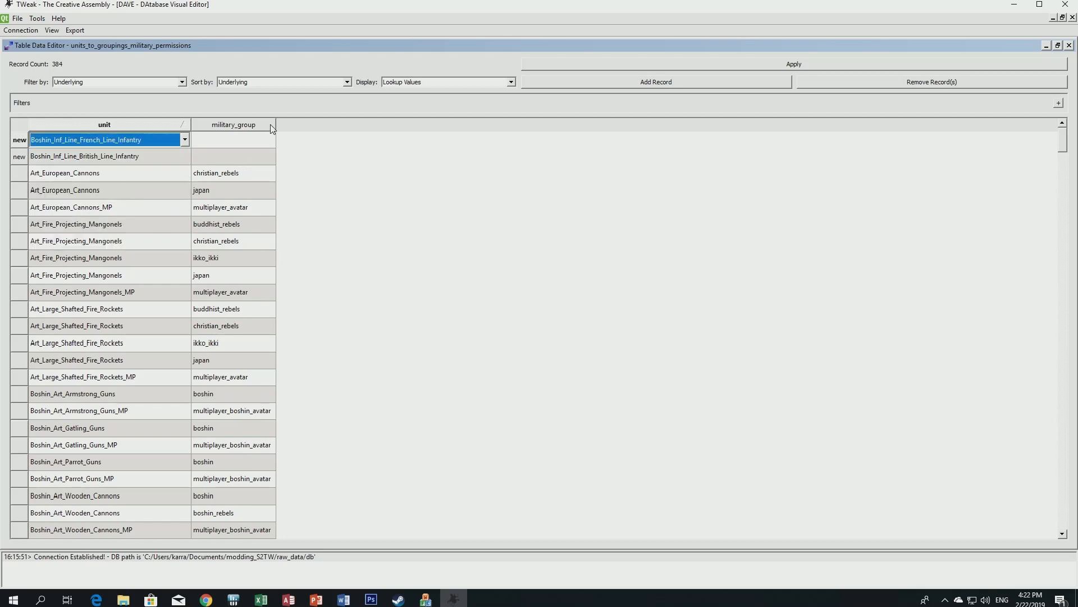
Widen the military_group column and assign the boshin group to both new line infantry records.
drag(275, 124, 304, 124)
click(269, 139)
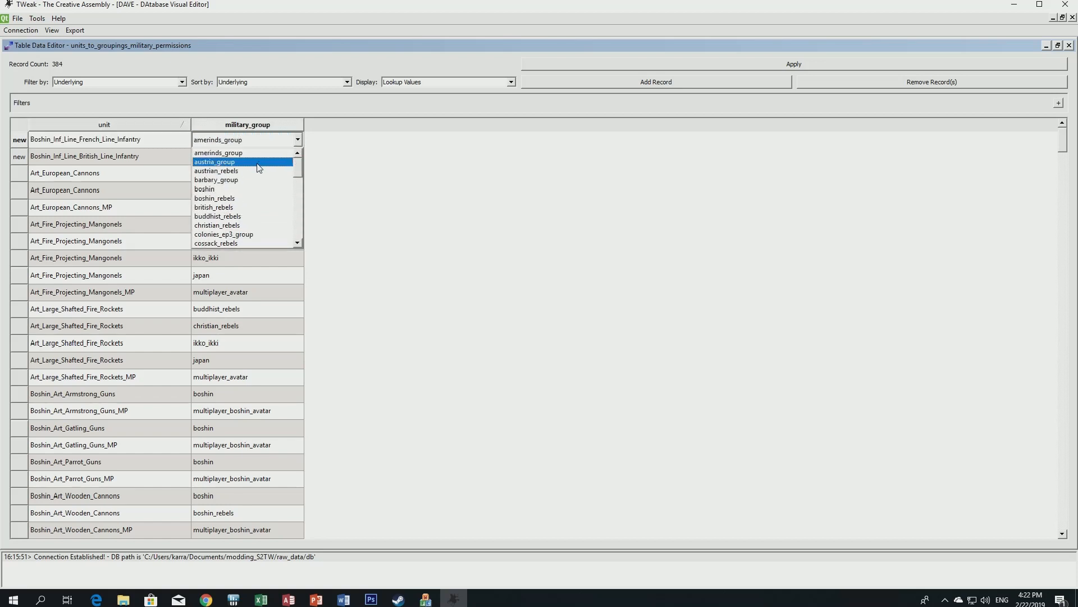
click(234, 155)
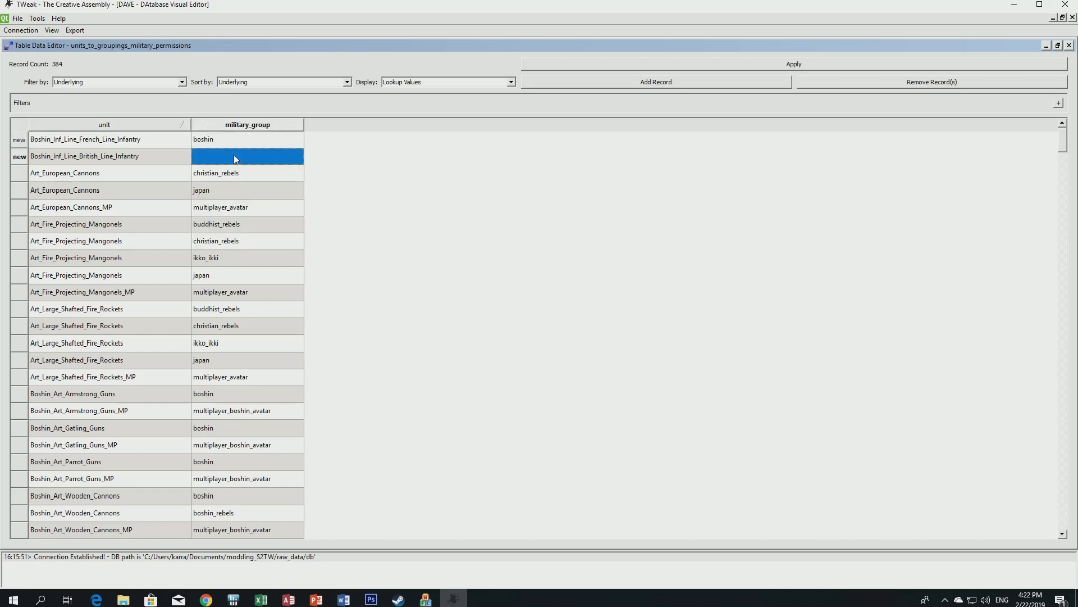
click(233, 140)
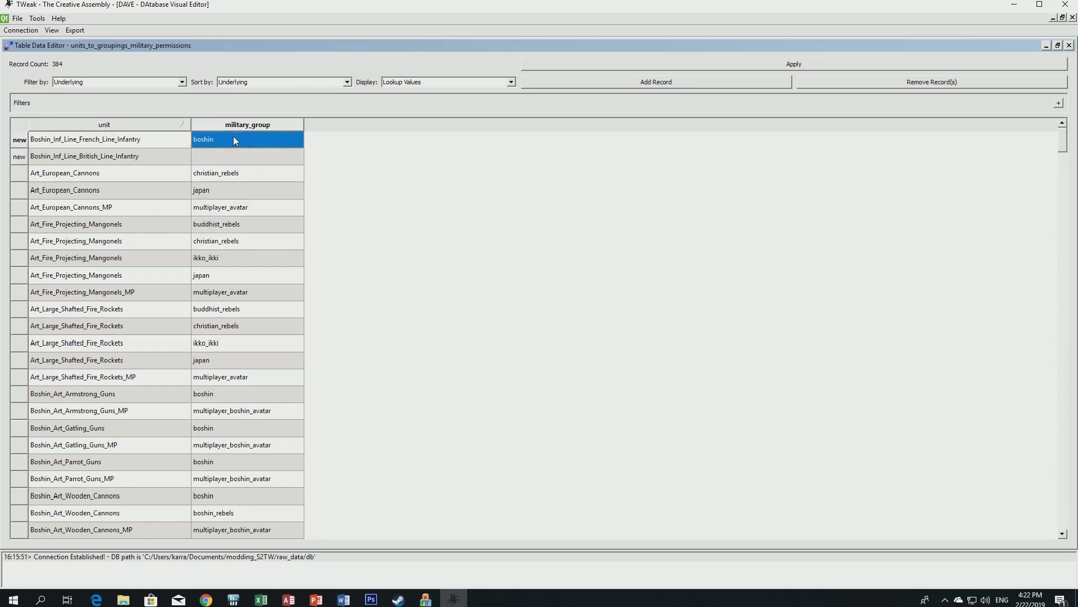
click(225, 151)
text(boshin)
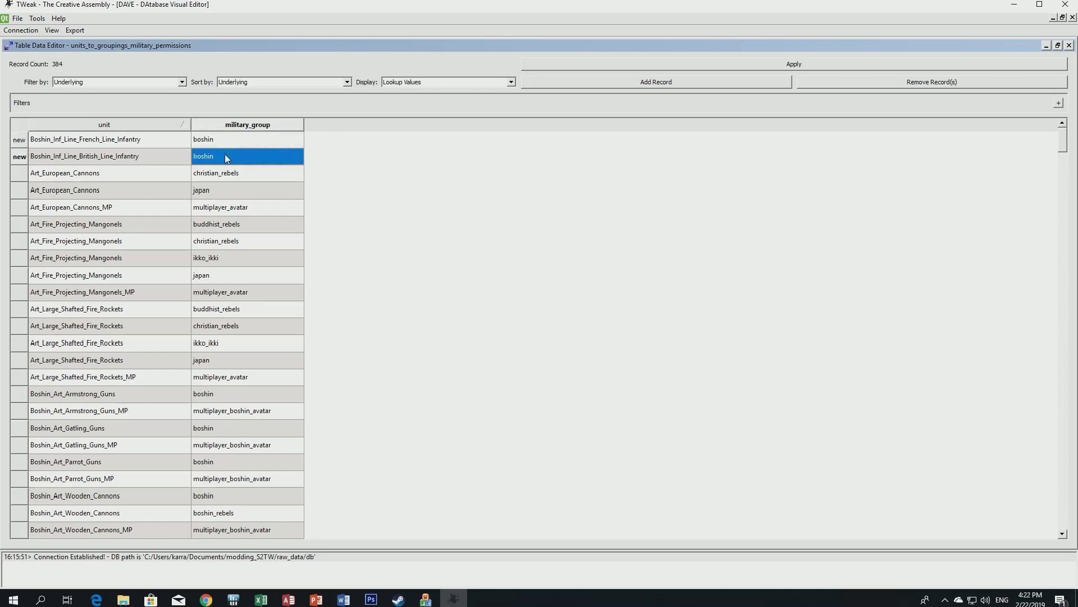
Check the military groups of the two new records and apply the changes to the units_to_groupings_military_permissions table.
click(221, 176)
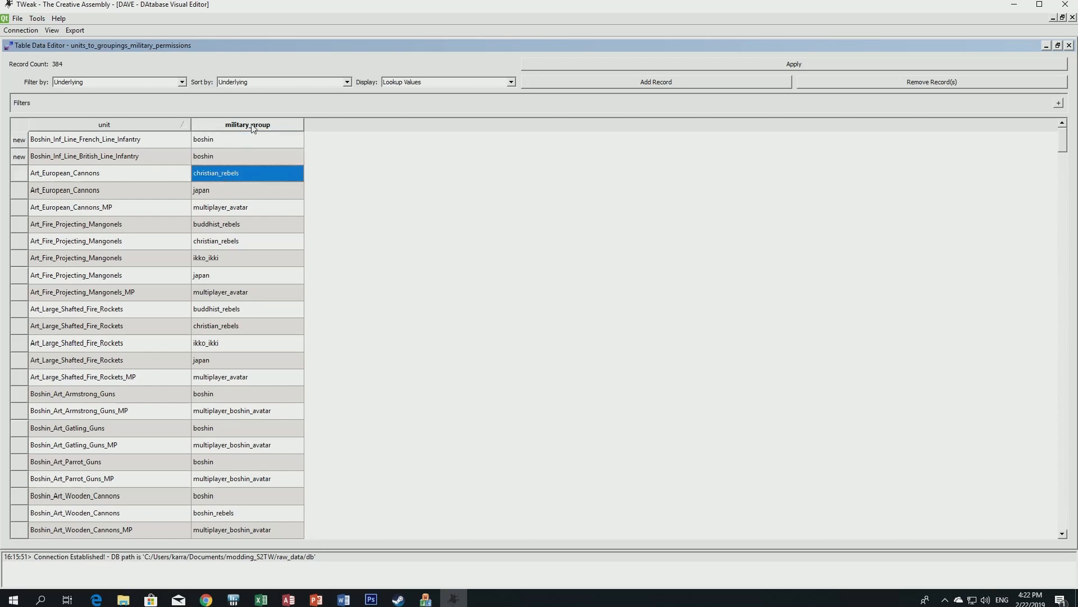
click(232, 146)
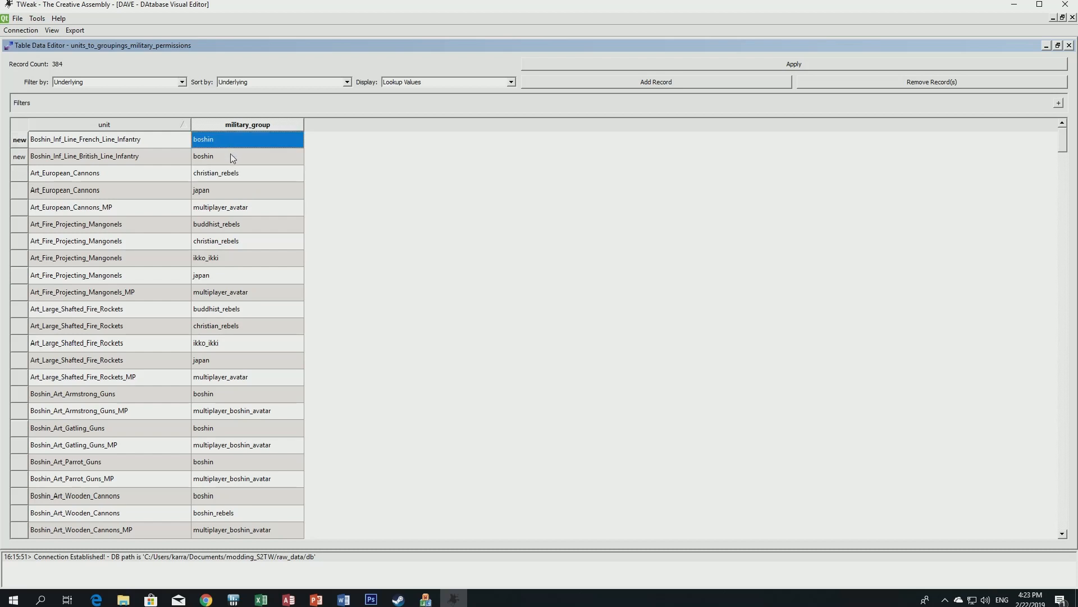
click(232, 158)
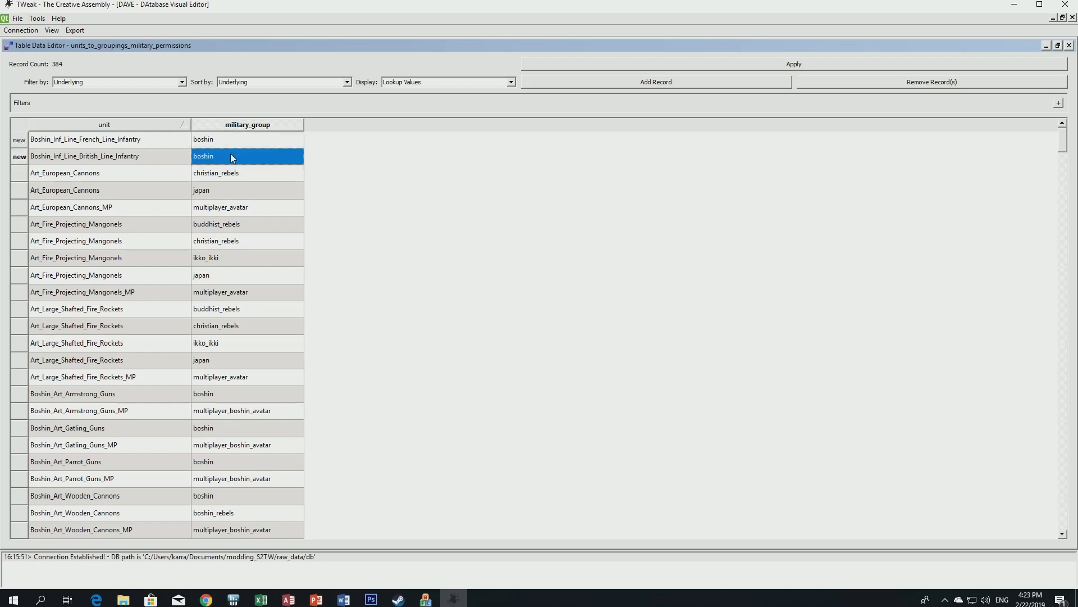
click(794, 65)
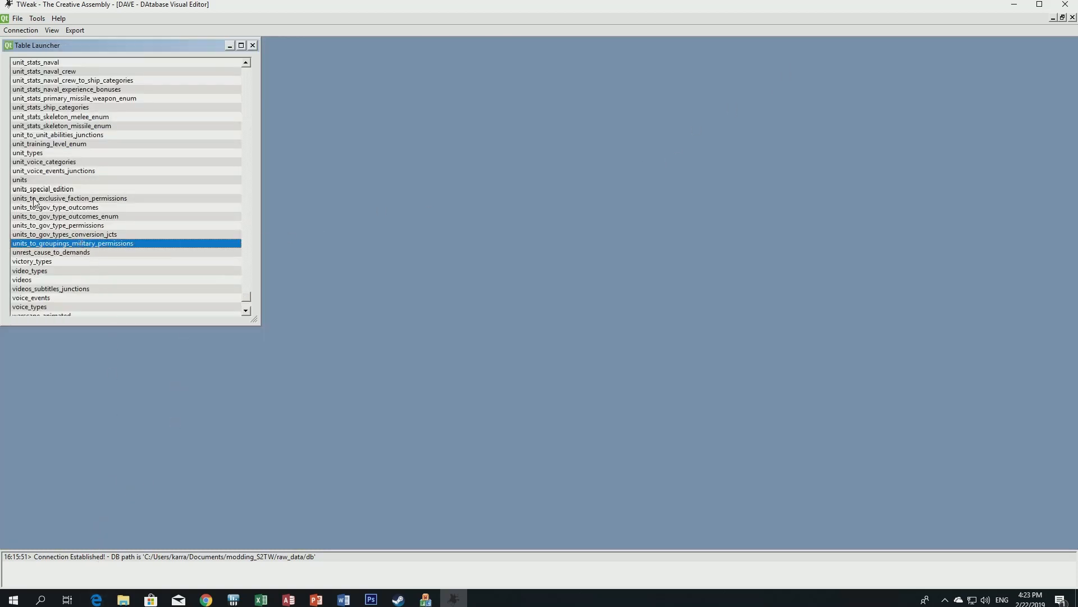
Open the unit_to_unit_abilities_junctions table and maximize its editor window.
scroll(39, 216, up, 1)
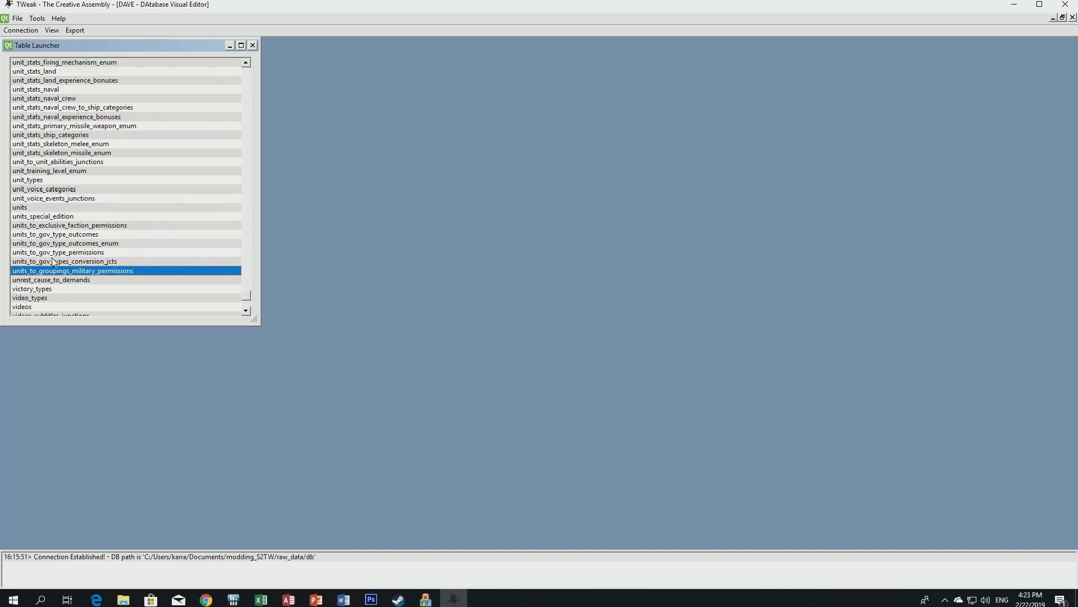
scroll(51, 258, up, 1)
click(44, 190)
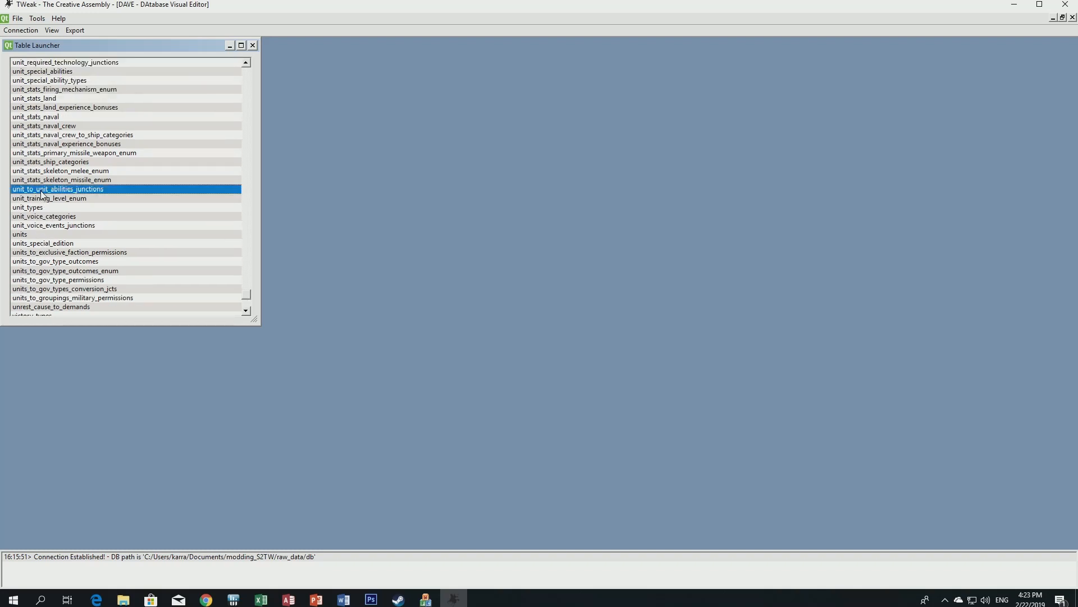
double_click(56, 192)
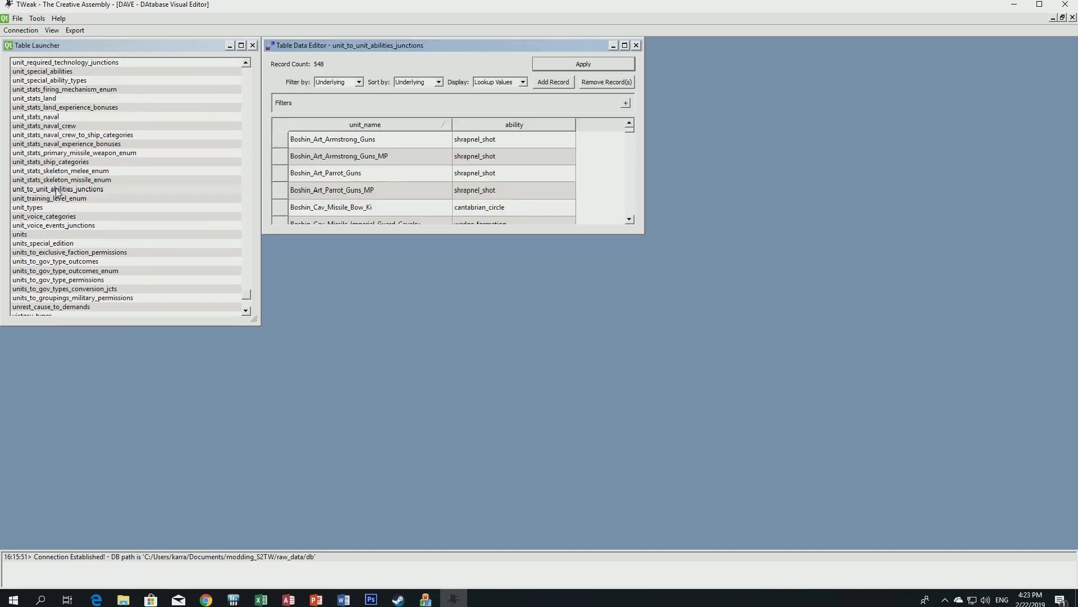
click(625, 44)
Add a record with unit_name Boshin_Inf_Line_British_Line_Infantry, widening the unit_name column.
click(640, 82)
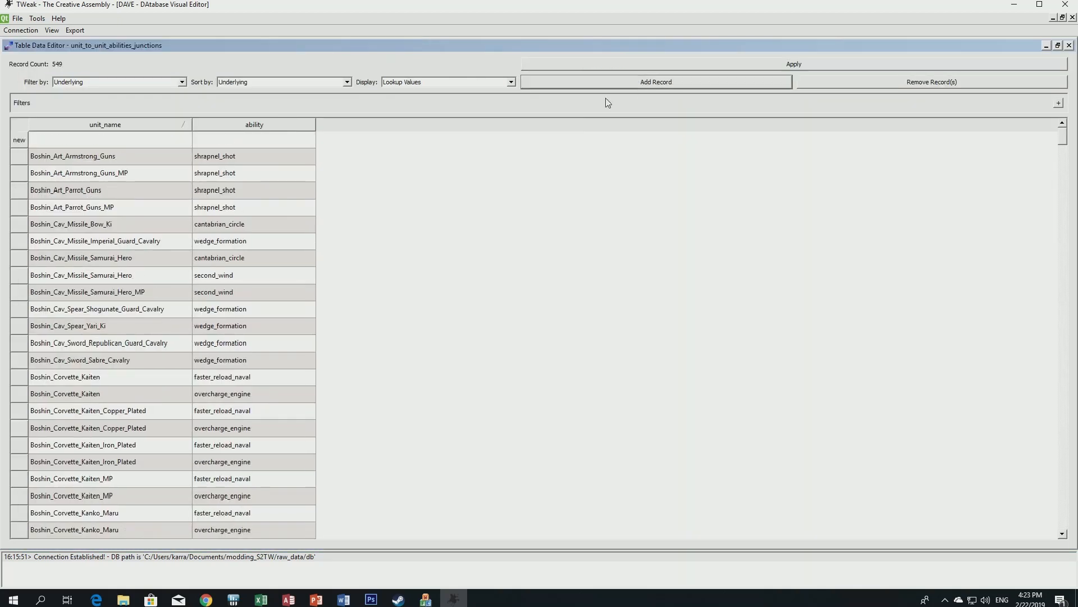
drag(192, 124, 236, 132)
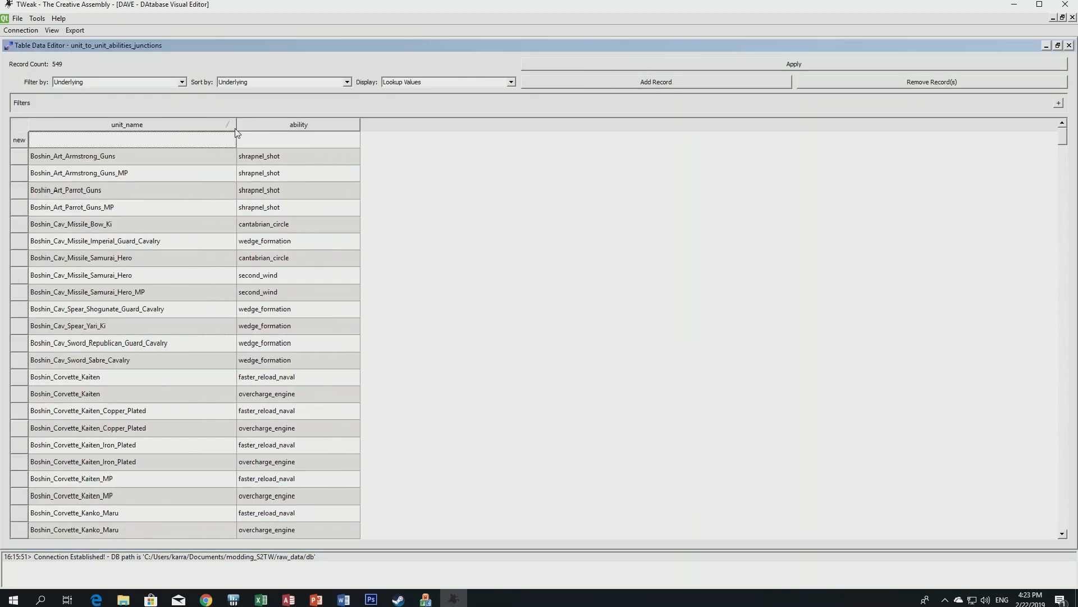
double_click(195, 141)
click(194, 139)
scroll(165, 198, down, 3)
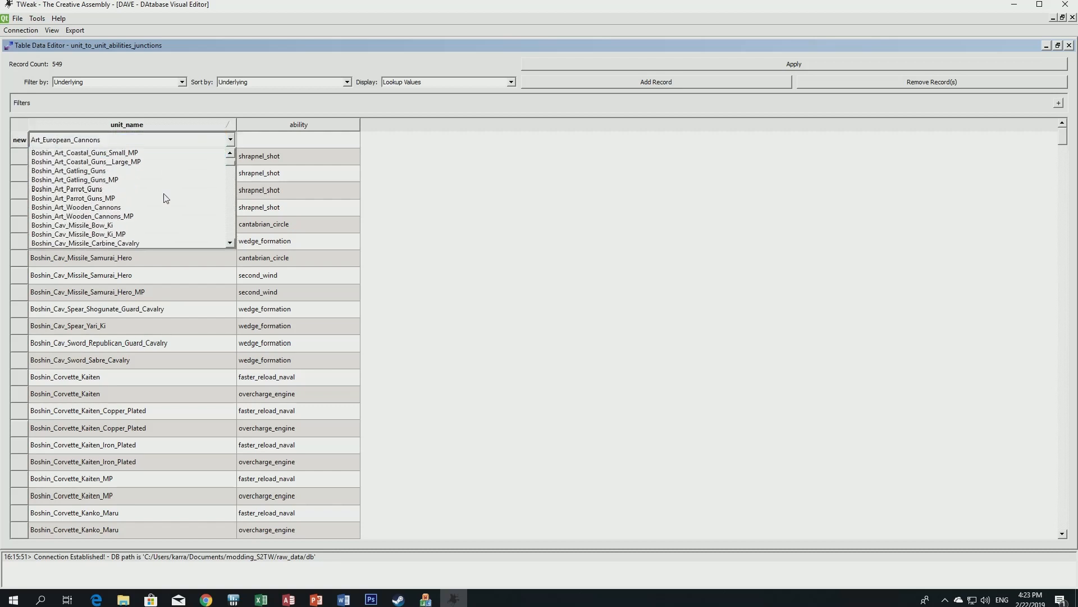
scroll(165, 198, down, 15)
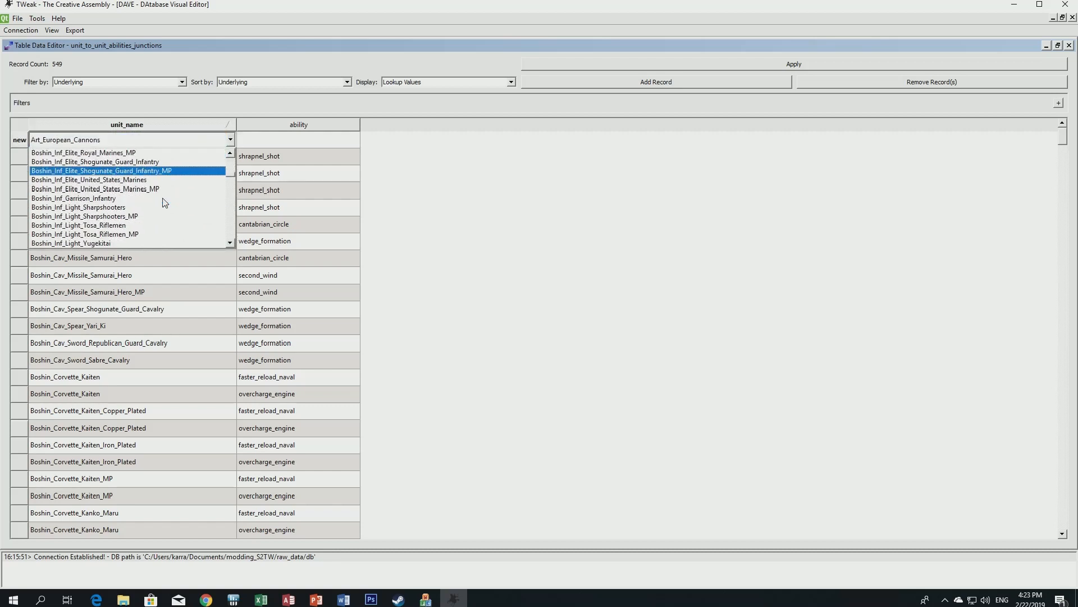
scroll(165, 202, down, 4)
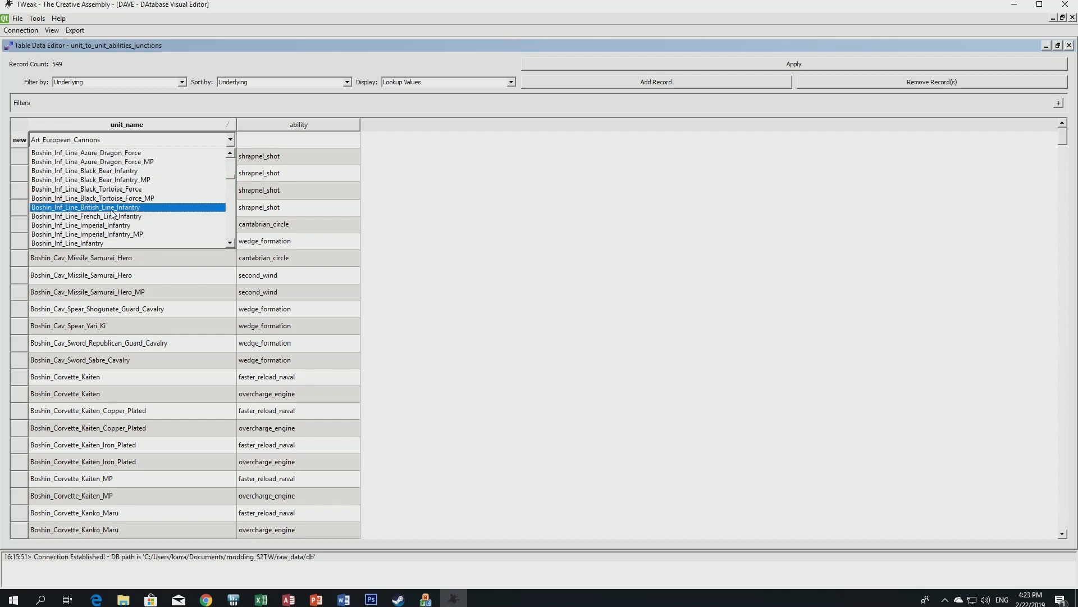
click(112, 208)
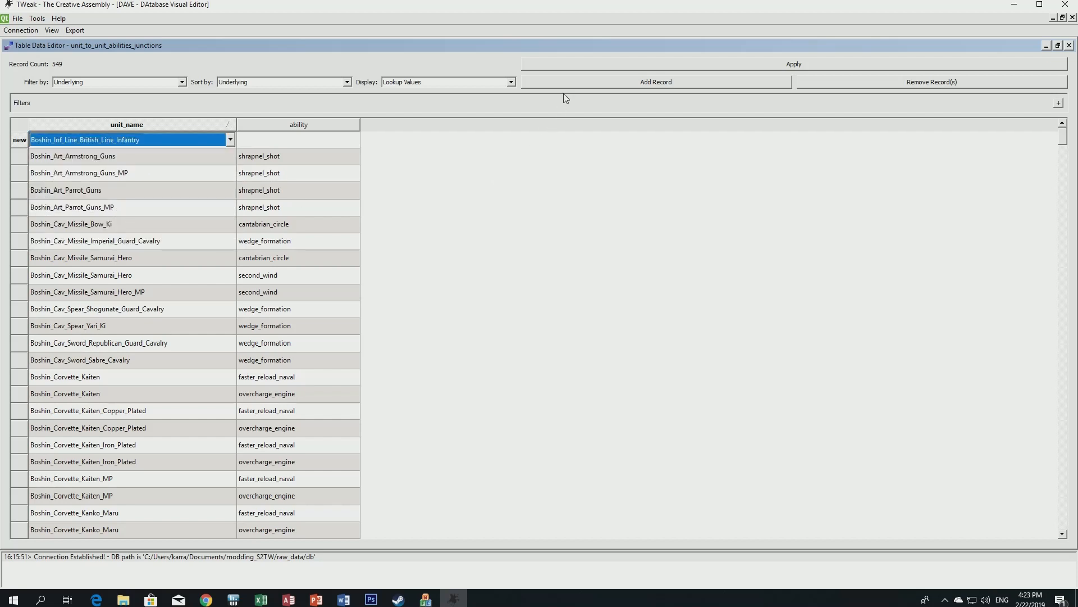
Copy kneel_fire_ability from the Republican Guard infantry row into the new British line infantry record's ability.
scroll(449, 382, down, 8)
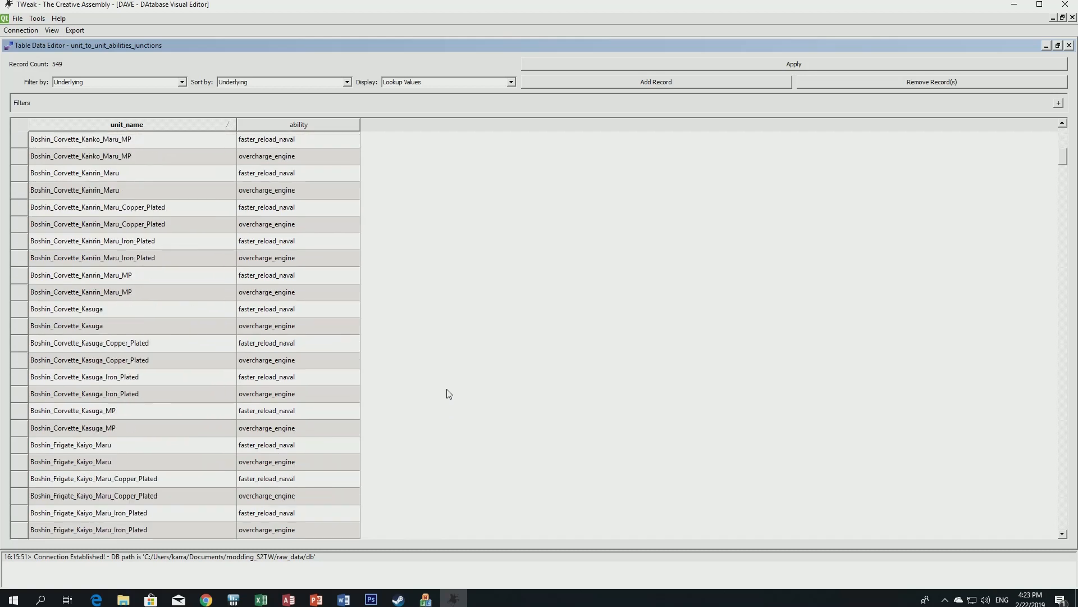
scroll(450, 393, down, 12)
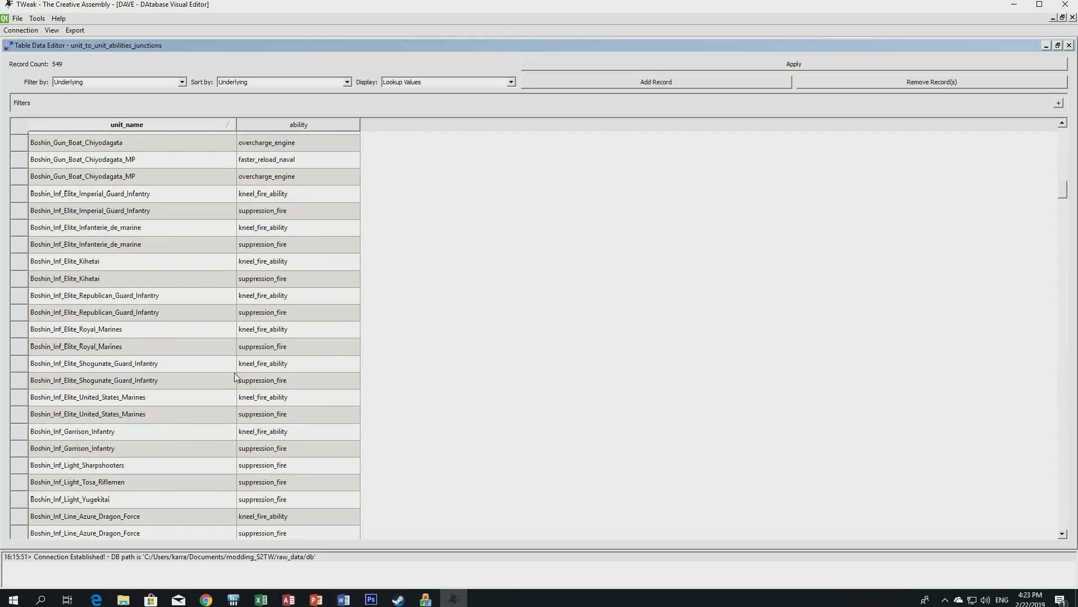
click(285, 298)
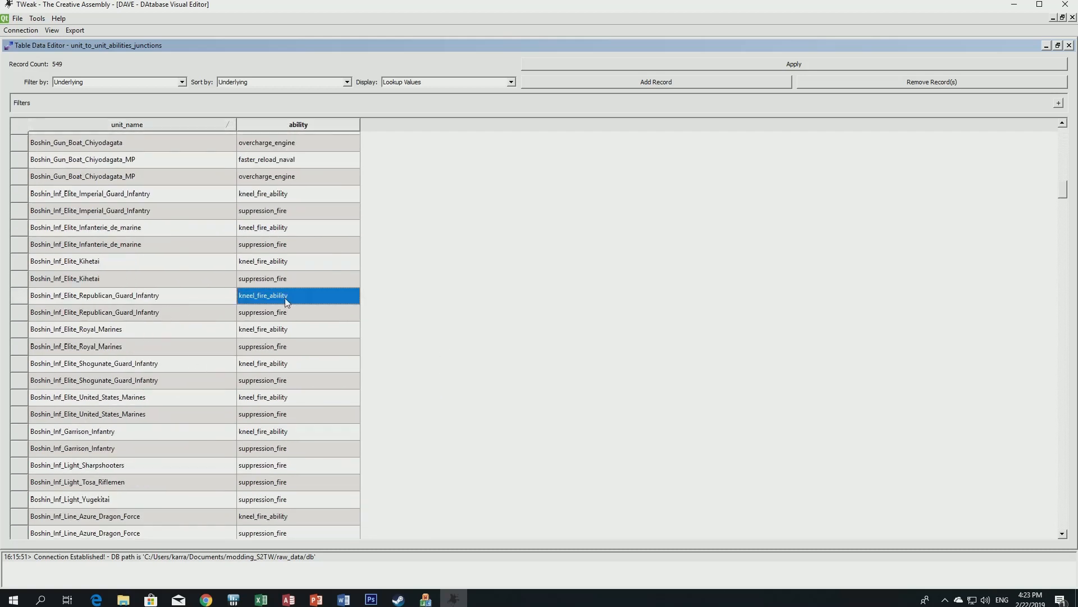
scroll(357, 296, up, 15)
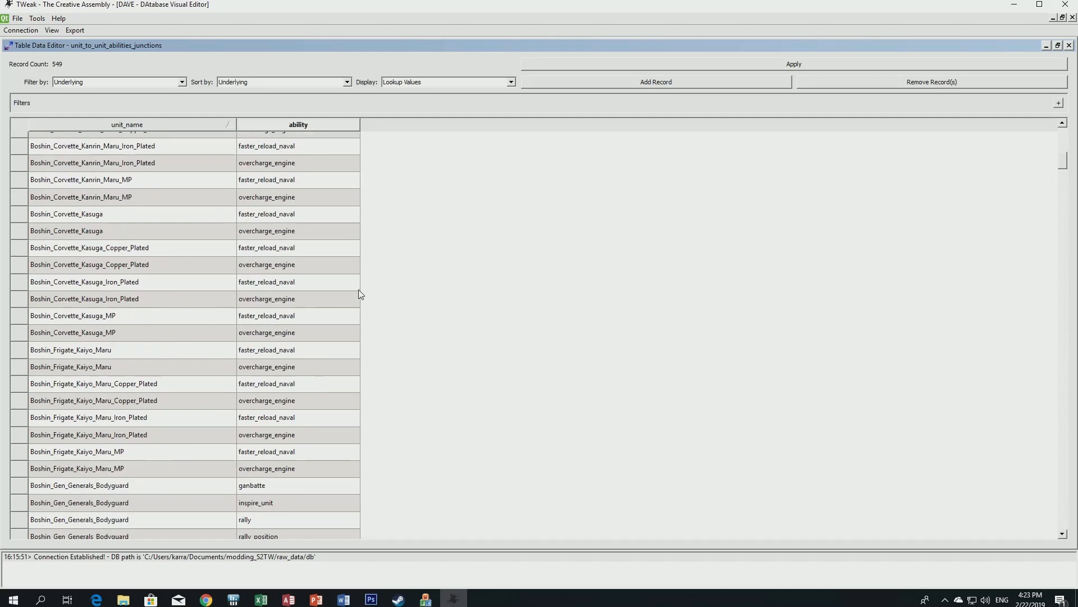
click(282, 141)
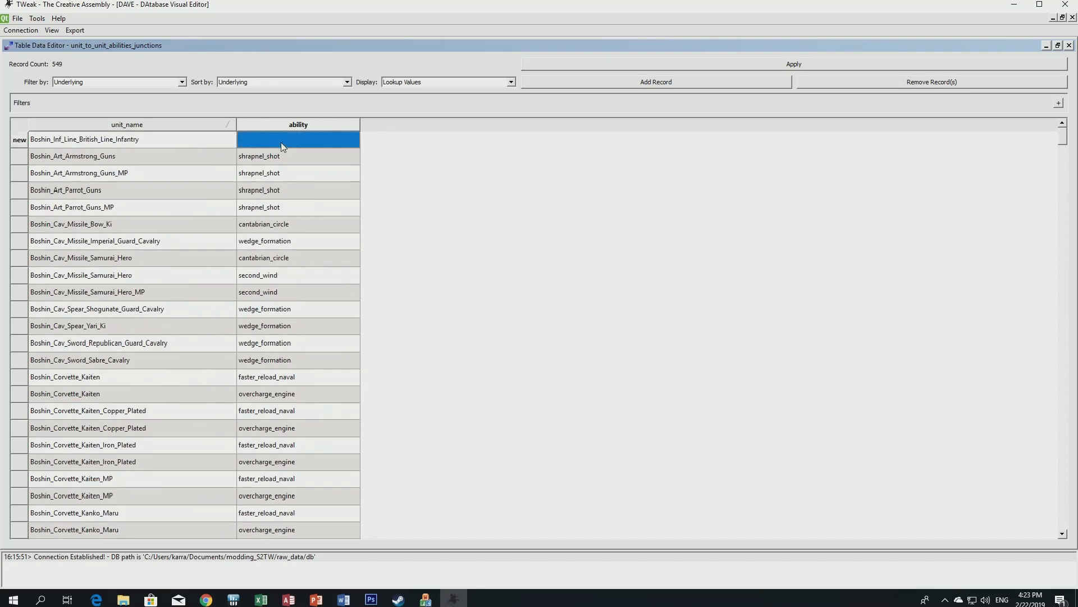
Add another record and copy suppression_fire from the Republican Guard infantry row into its ability.
click(576, 85)
scroll(414, 319, down, 5)
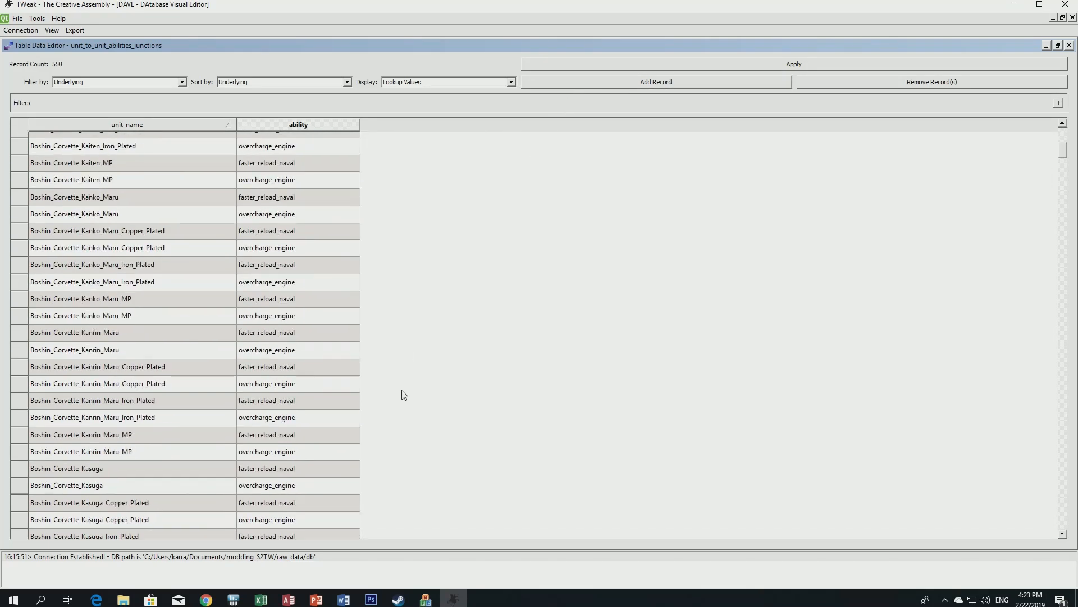
scroll(406, 404, down, 16)
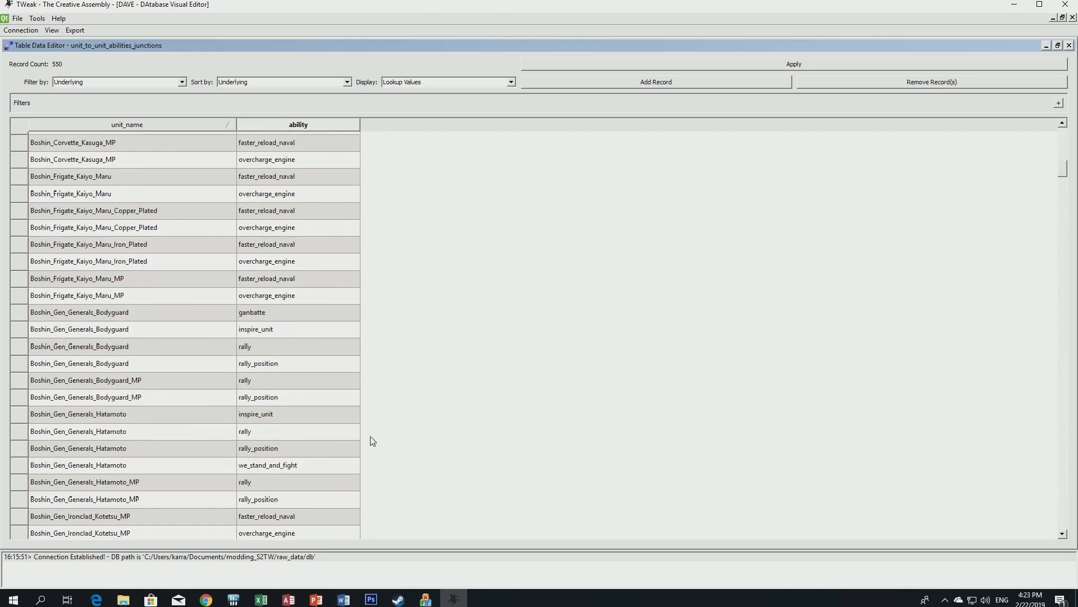
scroll(367, 447, down, 3)
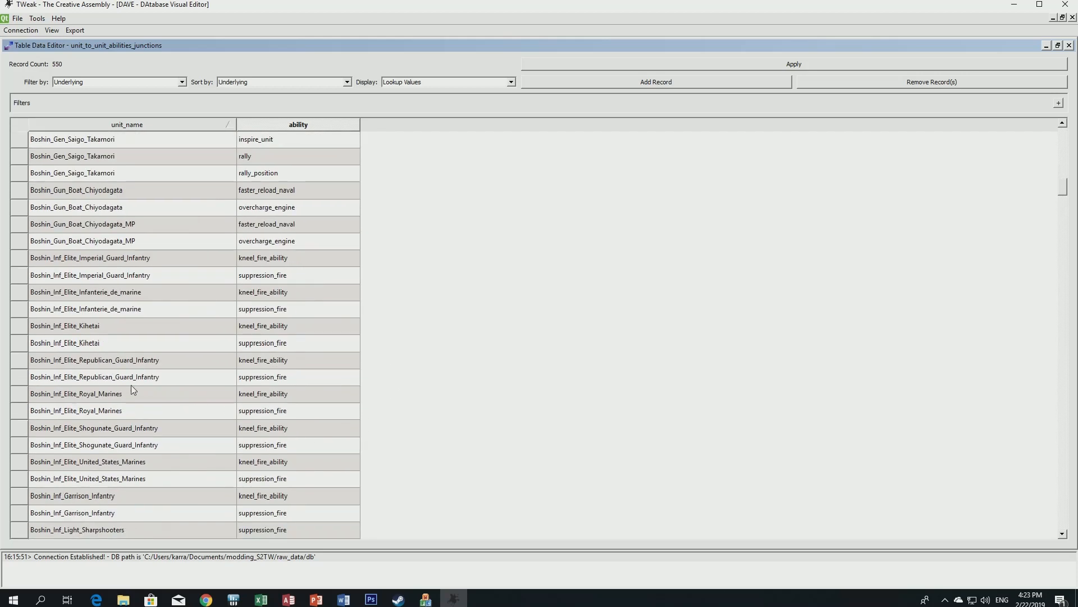
click(258, 379)
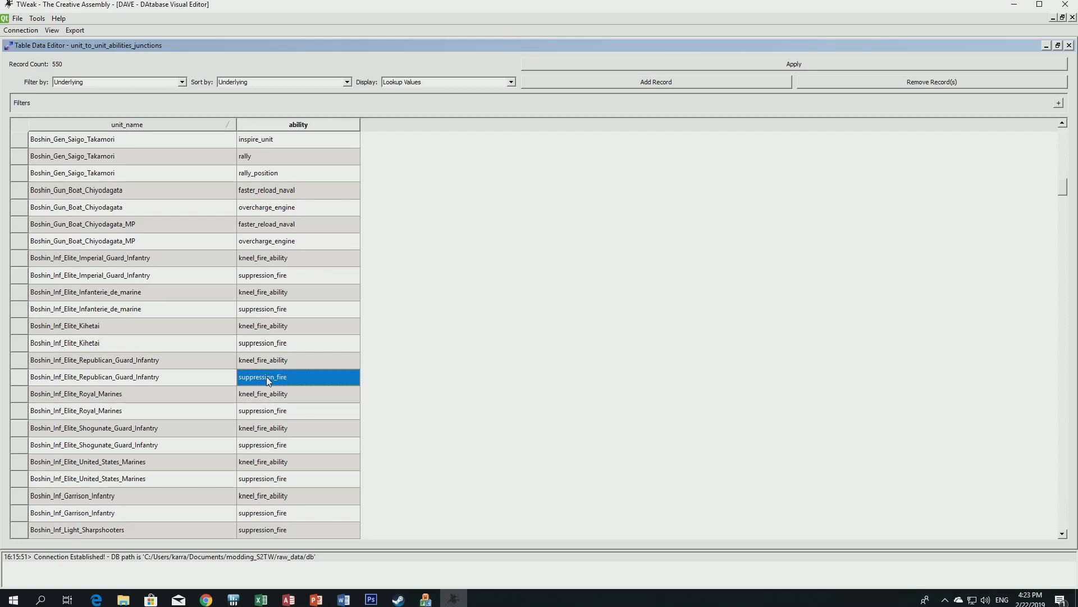
scroll(392, 361, up, 20)
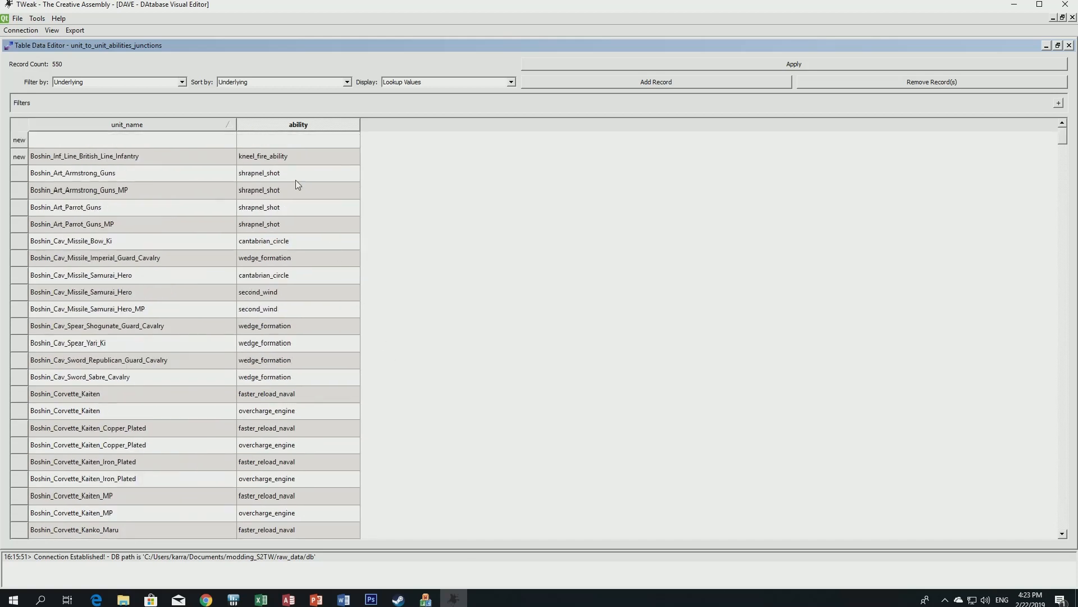
click(284, 140)
Copy Boshin_Inf_Line_British_Line_Infantry into the unit_name of the new suppression_fire record.
click(167, 161)
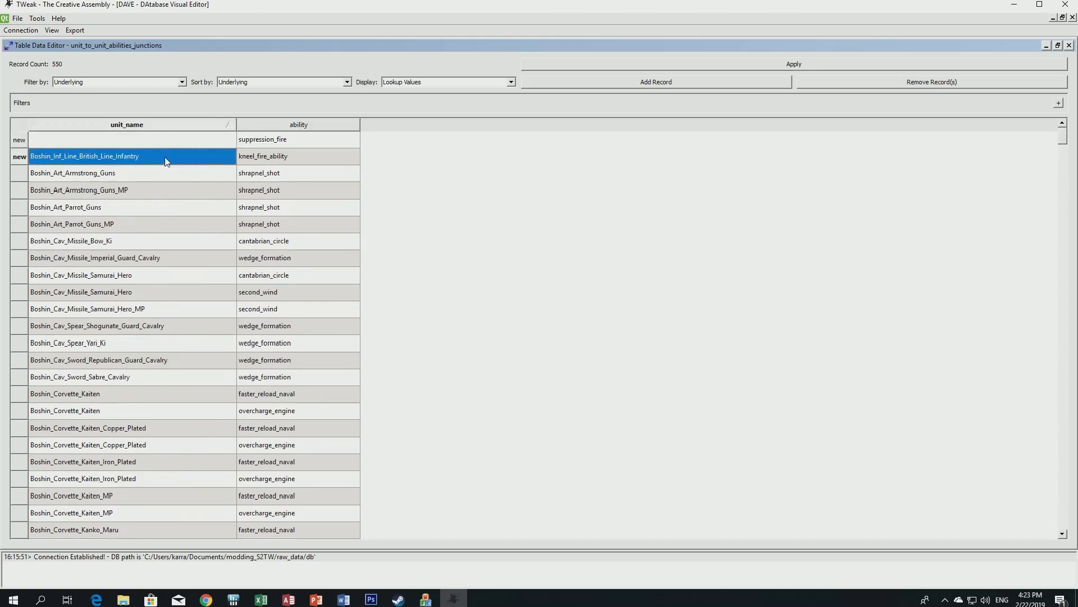
click(163, 146)
text(Boshin_Inf_Line_British_Line_Infantry)
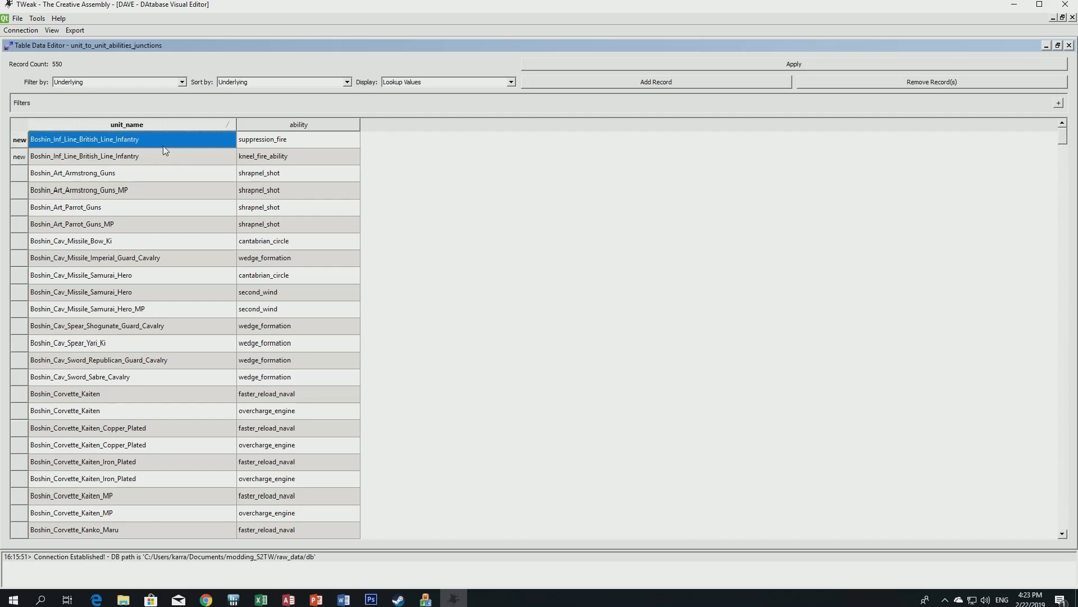
Add a record with unit_name Boshin_Inf_Line_French_Line_Infantry.
click(596, 82)
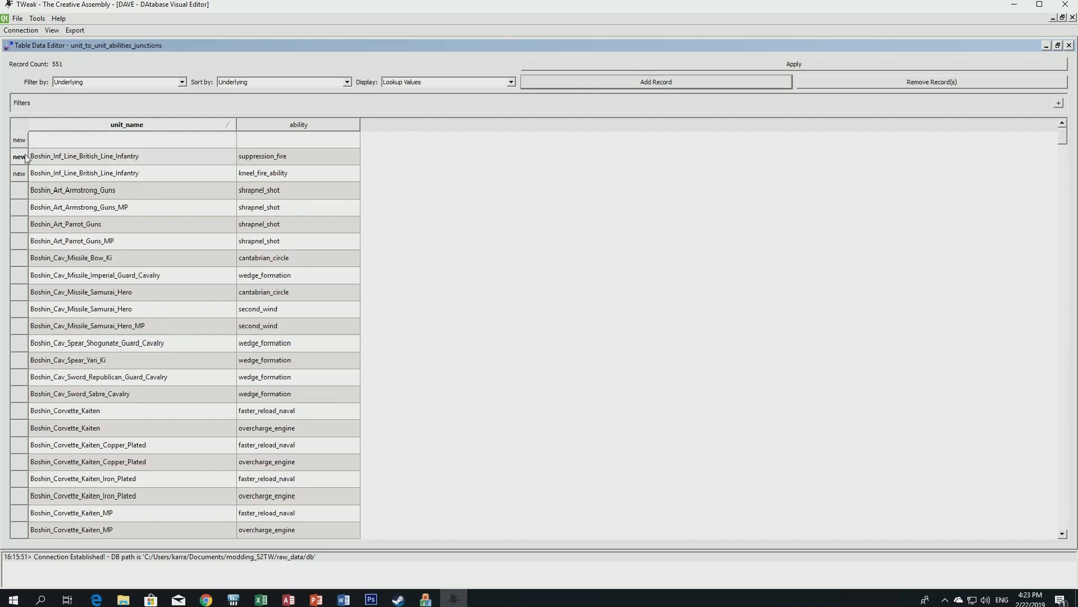
double_click(170, 141)
scroll(161, 214, down, 15)
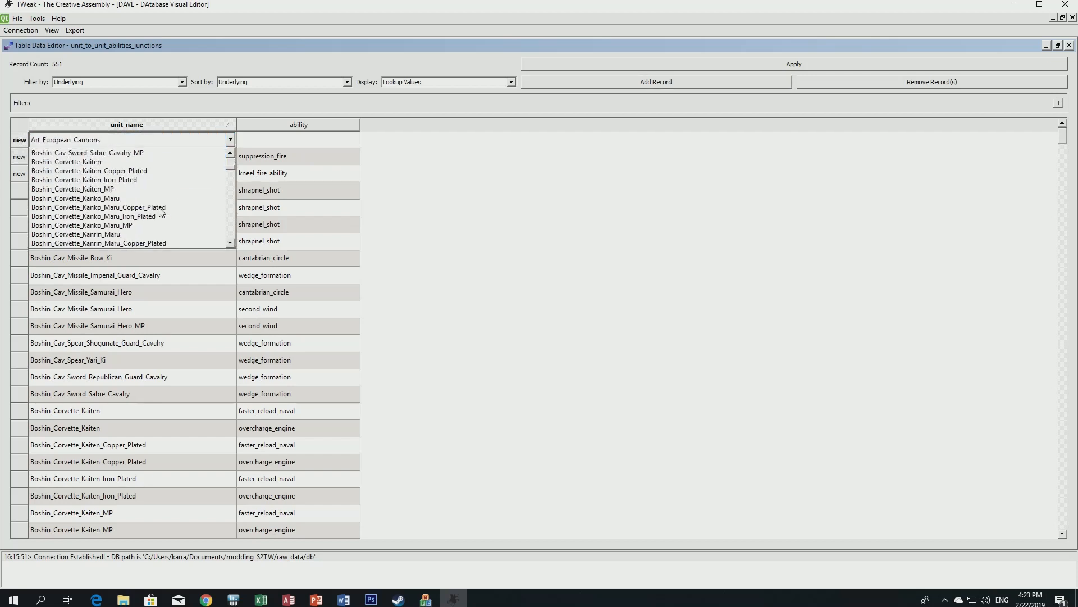
scroll(161, 218, down, 5)
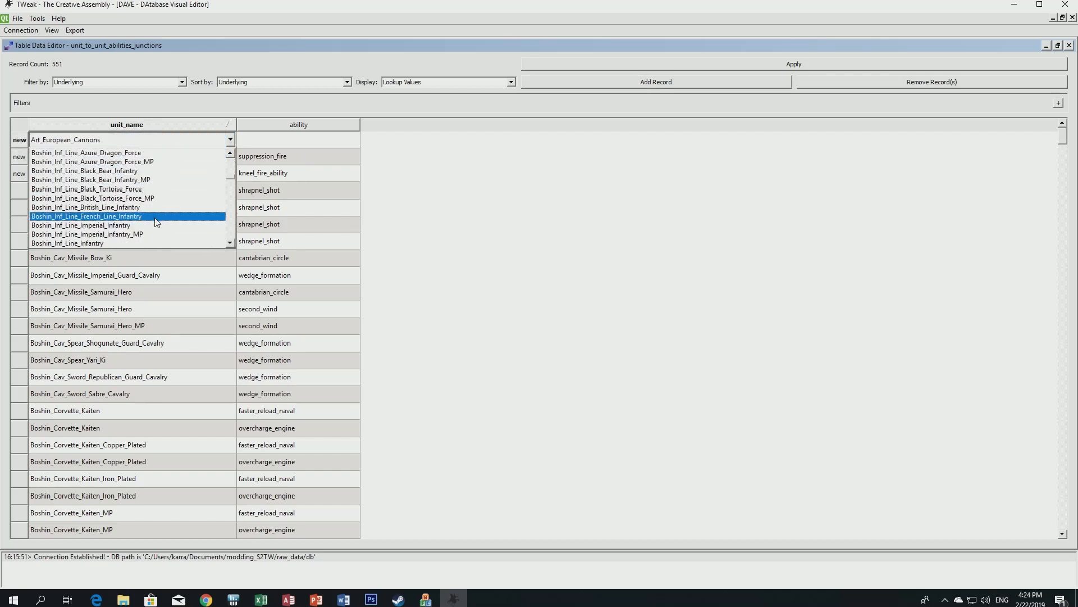
scroll(125, 213, down, 1)
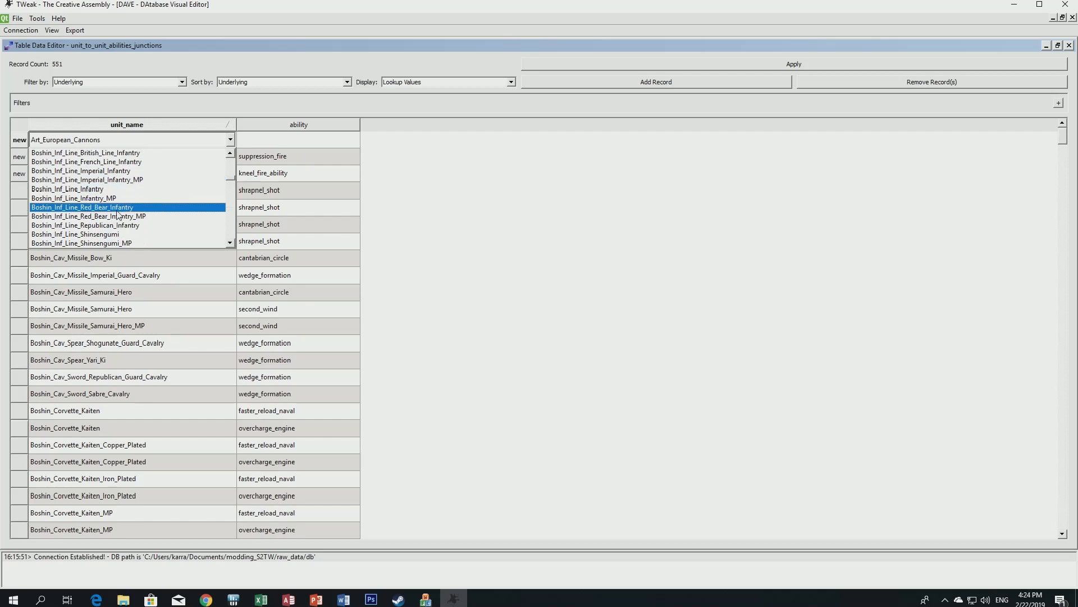
click(95, 162)
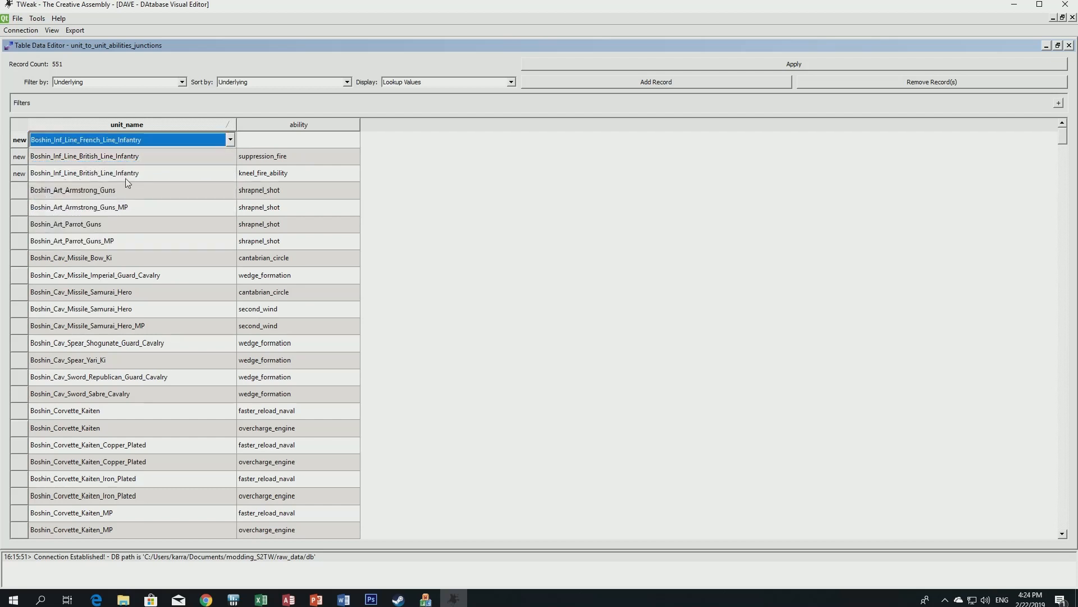
Copy suppression_fire from the British line infantry record into the new French line infantry record's ability.
click(297, 159)
key(ctrl+c)
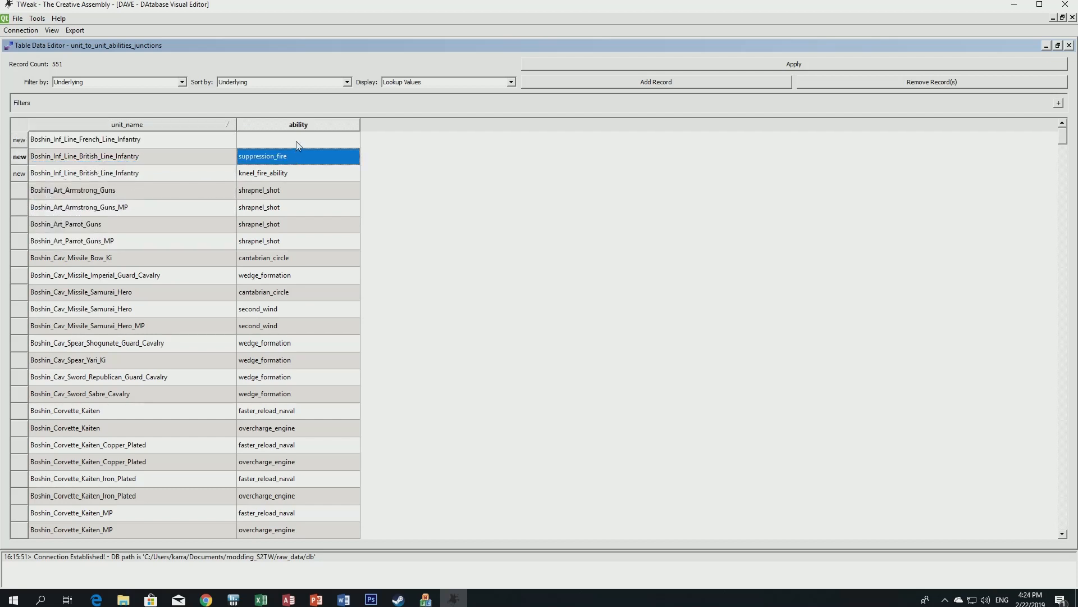
click(295, 140)
key(ctrl+v)
Add another record and copy kneel_fire_ability from the British line infantry record into its ability.
click(605, 85)
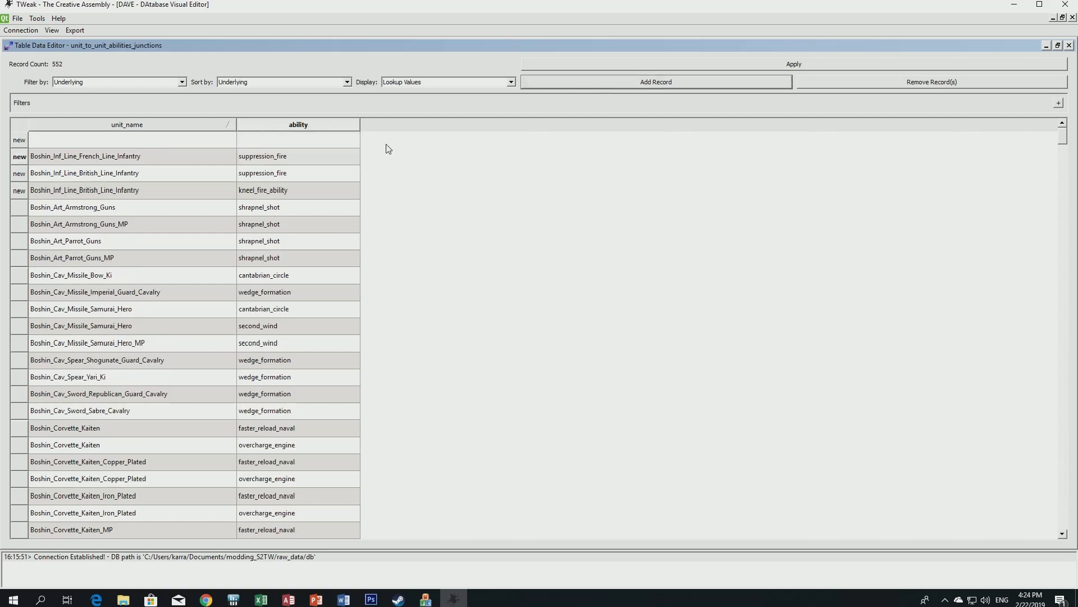
click(298, 187)
key(ctrl+c)
click(292, 140)
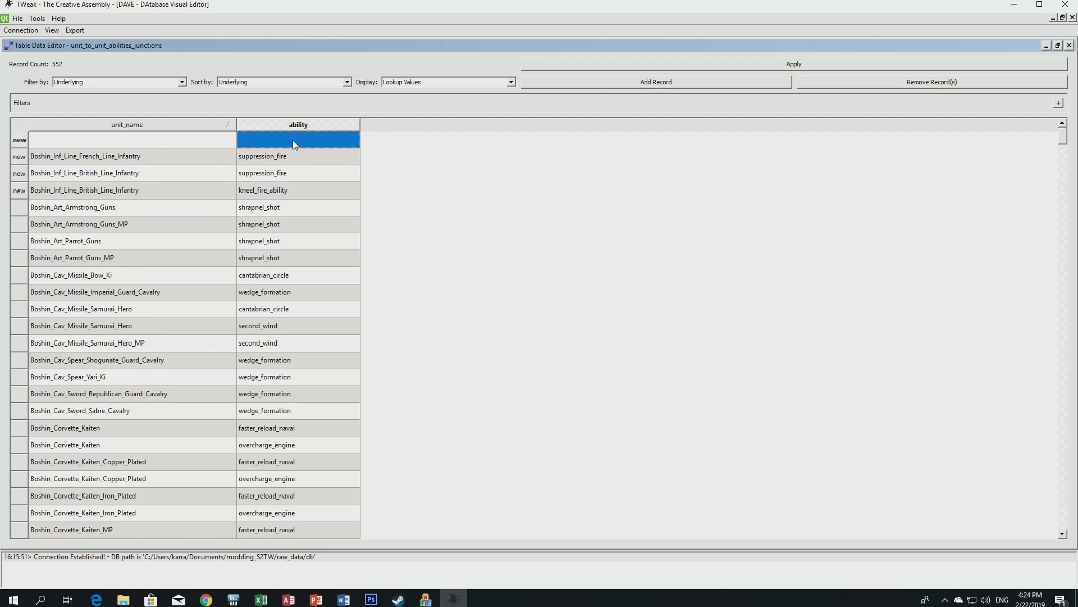
key(ctrl+v)
Copy Boshin_Inf_Line_French_Line_Infantry into the unit_name of the new kneel_fire_ability record and apply the table changes.
click(187, 162)
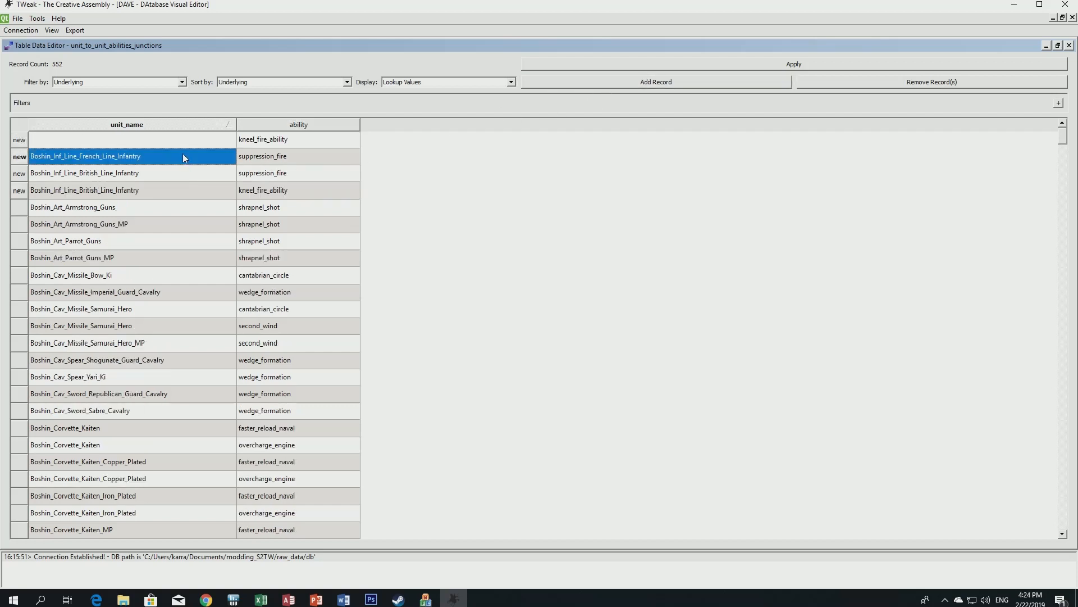
key(ctrl+c)
click(181, 147)
key(ctrl+v)
click(180, 154)
click(761, 65)
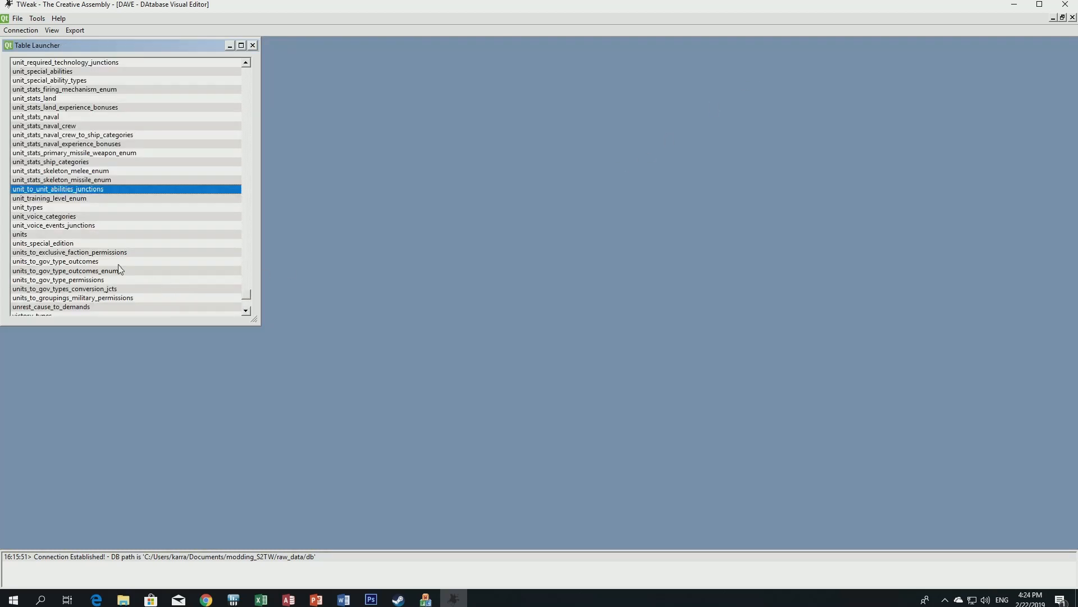
Open the unit_stats_land table and maximize its editor.
scroll(91, 255, up, 2)
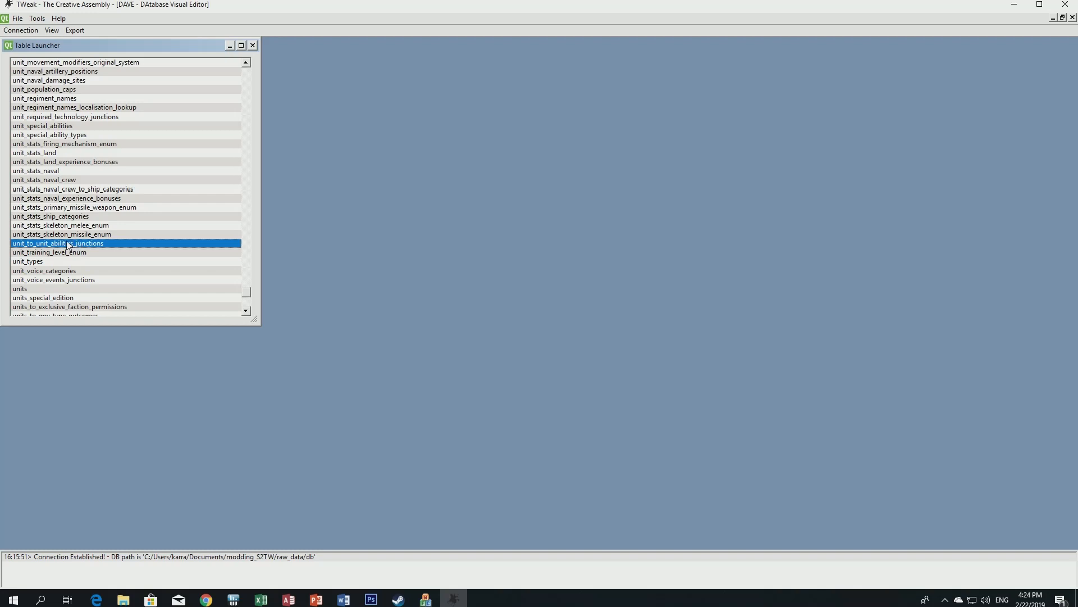
scroll(56, 240, up, 1)
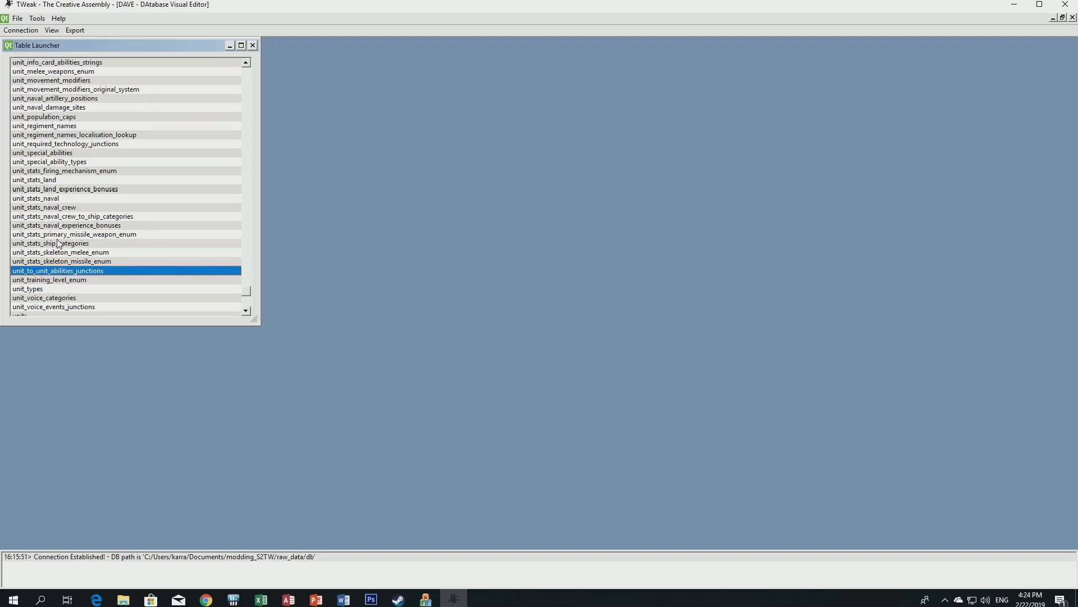
double_click(45, 179)
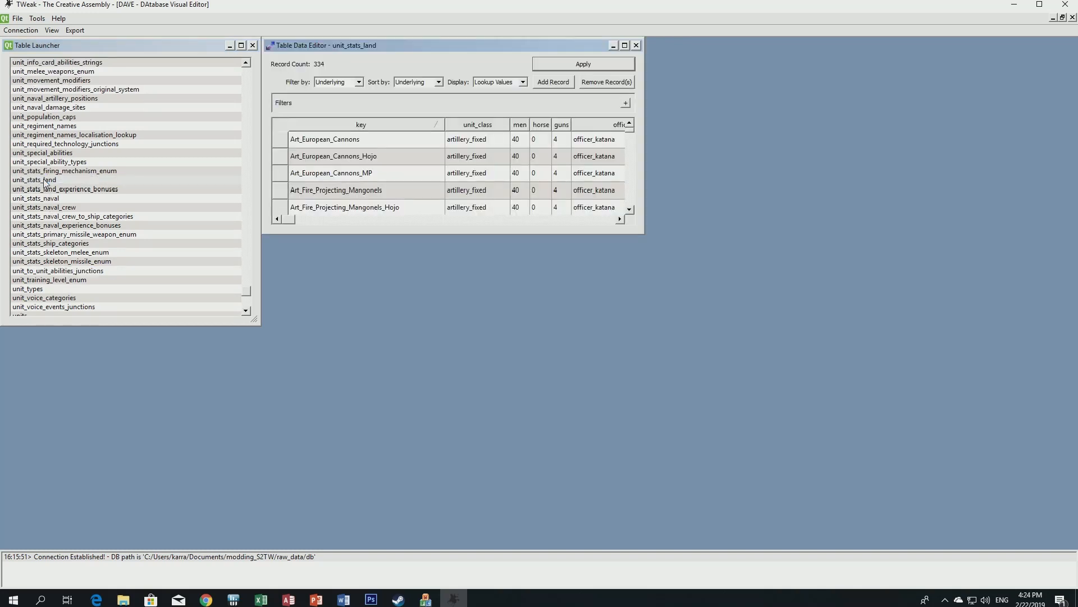
click(625, 45)
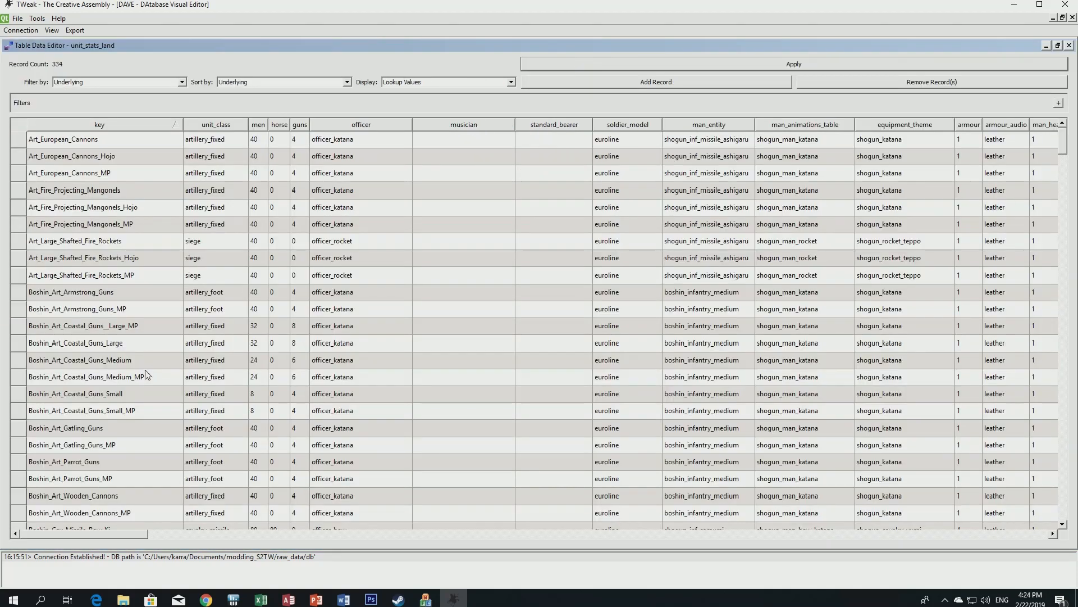
Add a record to unit_stats_land and copy the Boshin_Inf_Line_United_States_Line_infantry row's values into it.
click(595, 81)
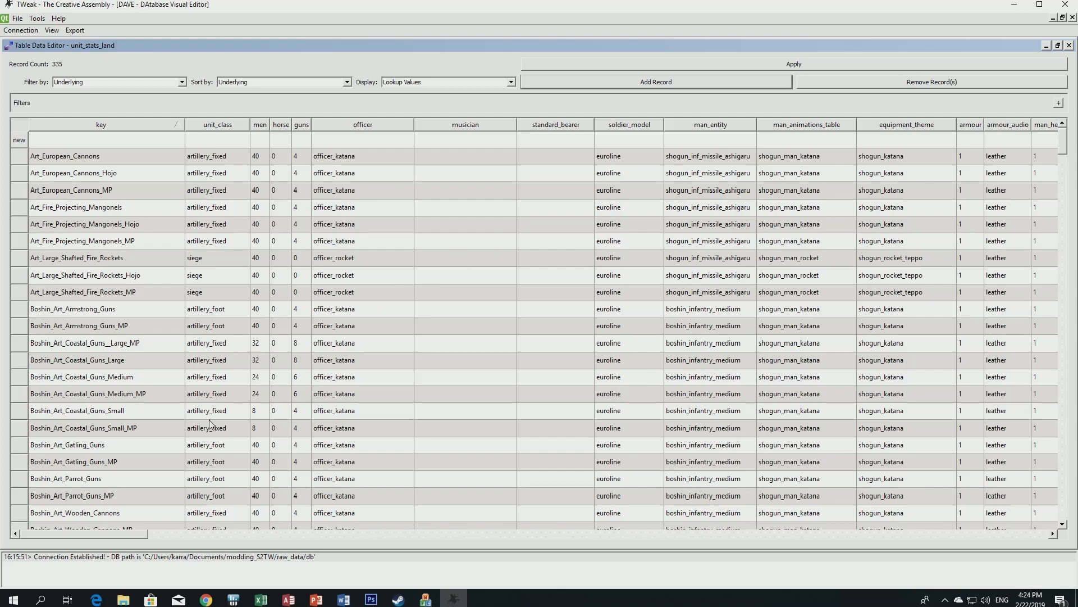
scroll(209, 424, down, 15)
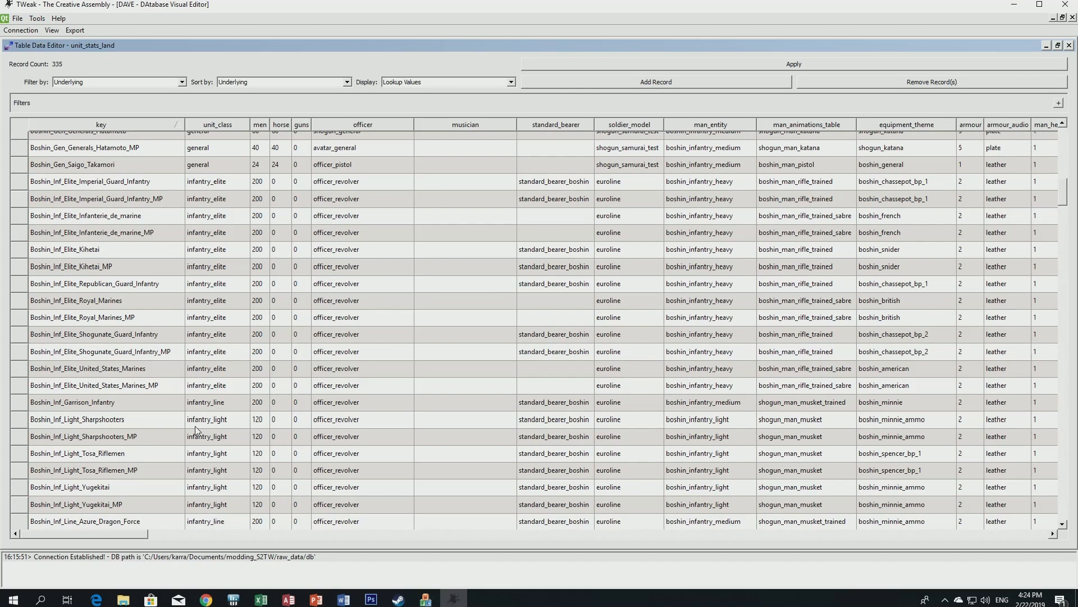
scroll(195, 425, down, 7)
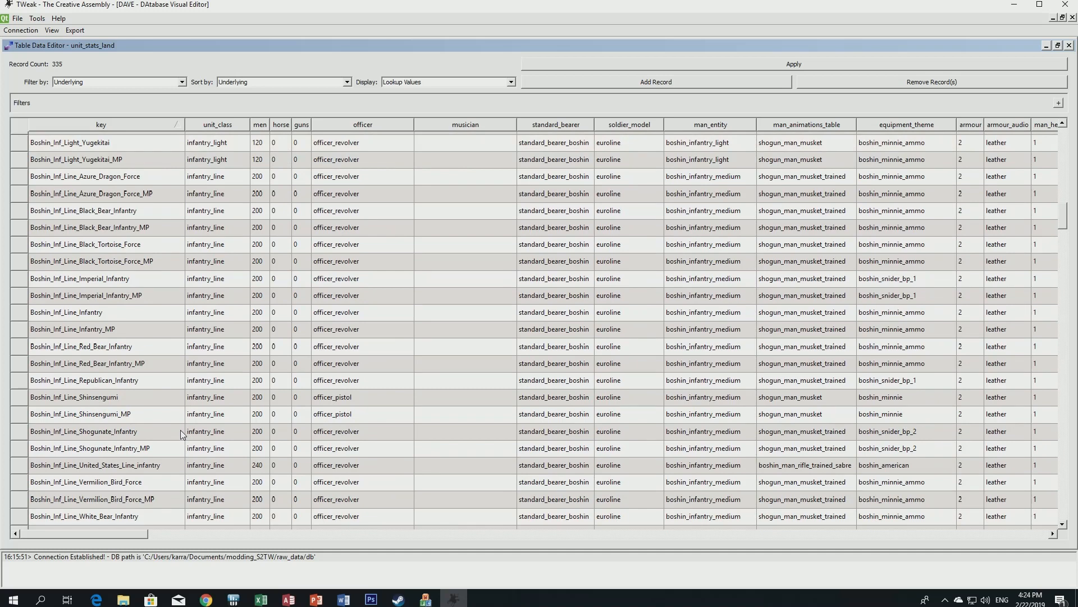
scroll(165, 426, down, 1)
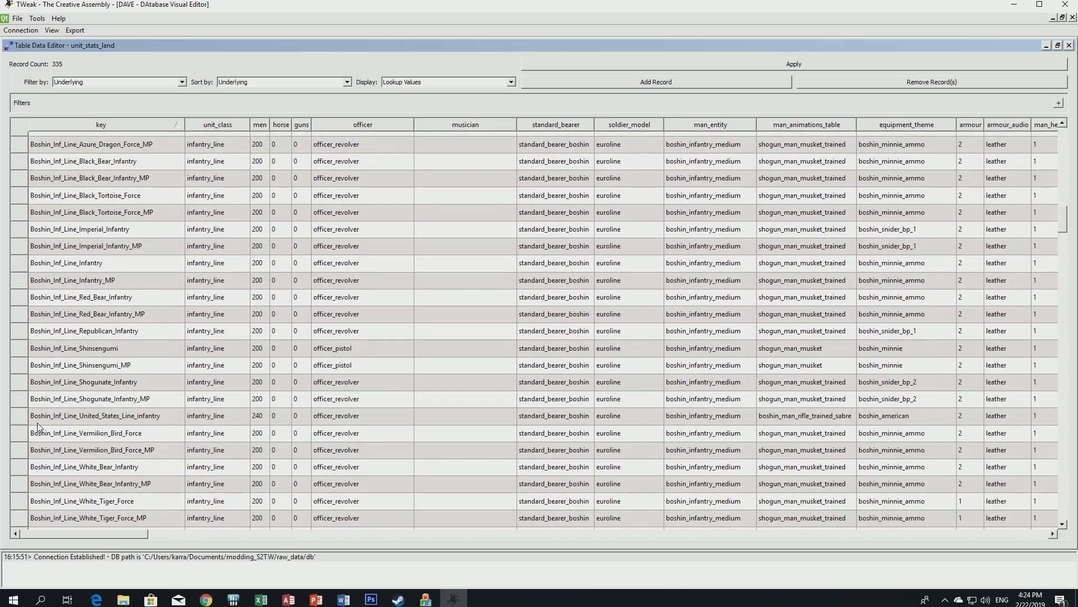
click(19, 416)
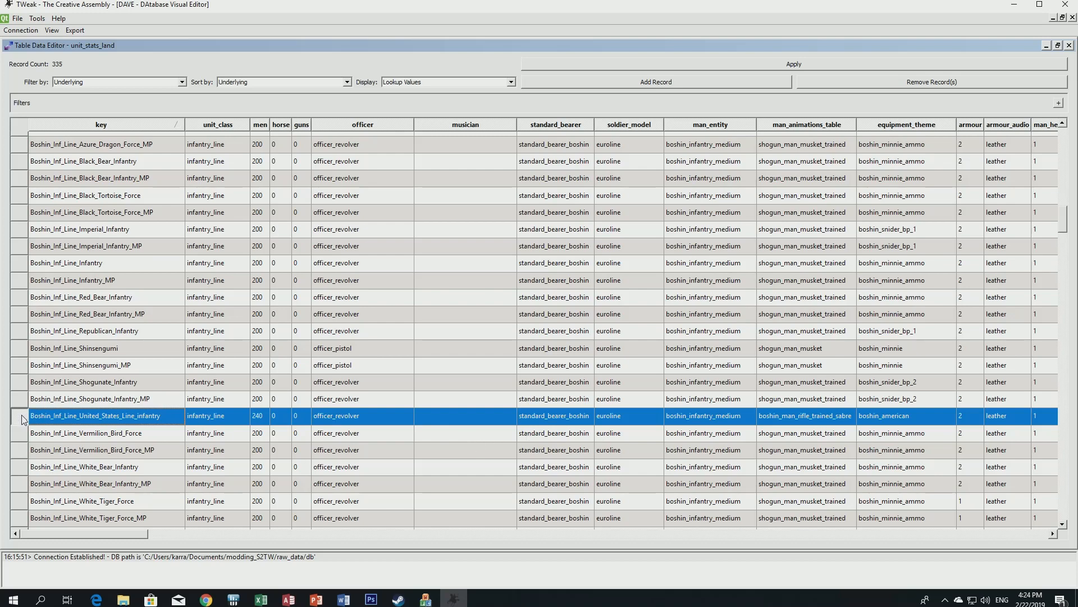
scroll(100, 385, up, 20)
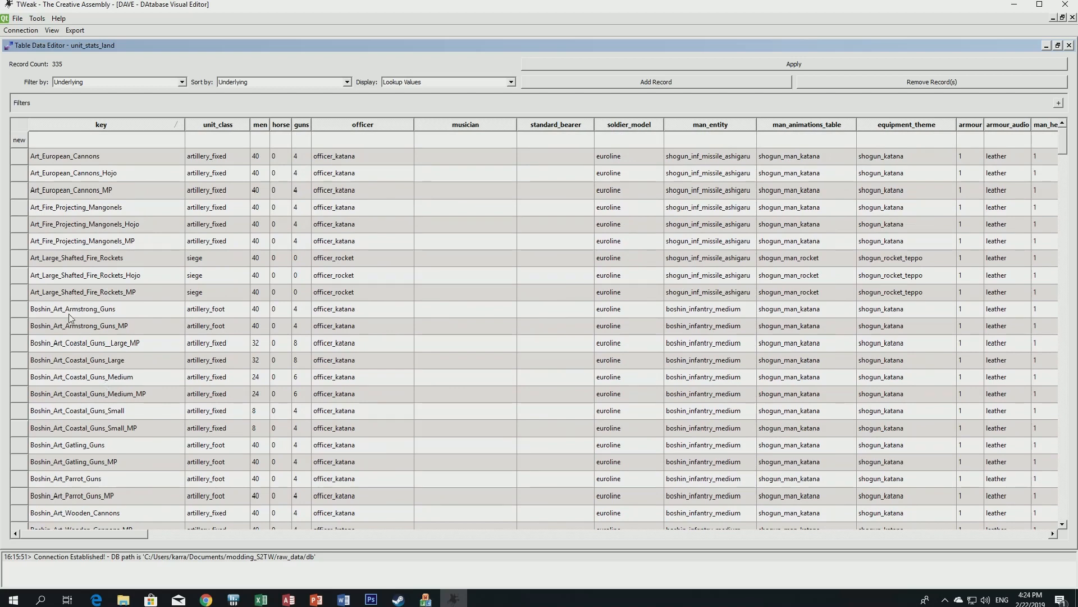
click(19, 141)
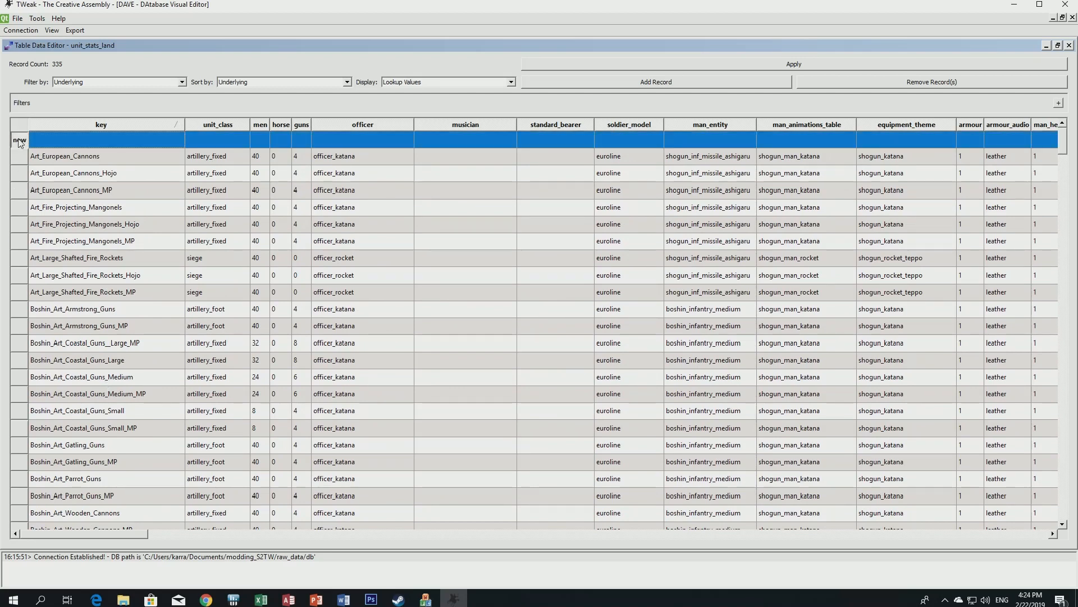
key(ctrl+v)
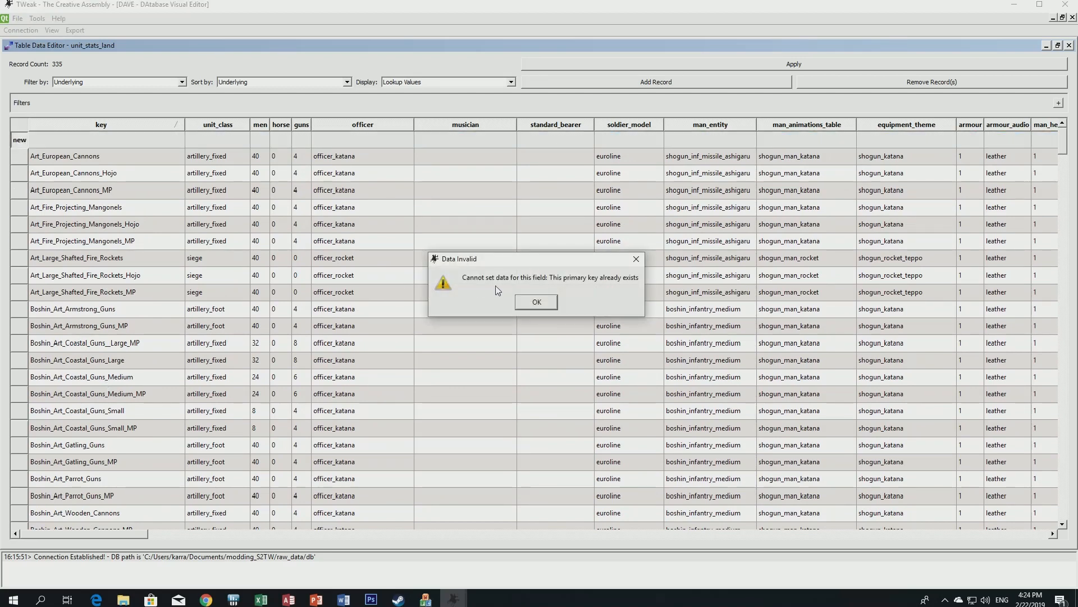
click(525, 303)
Set the new land stats record's key to Boshin_Inf_Line_British_Line_Infantry.
double_click(147, 139)
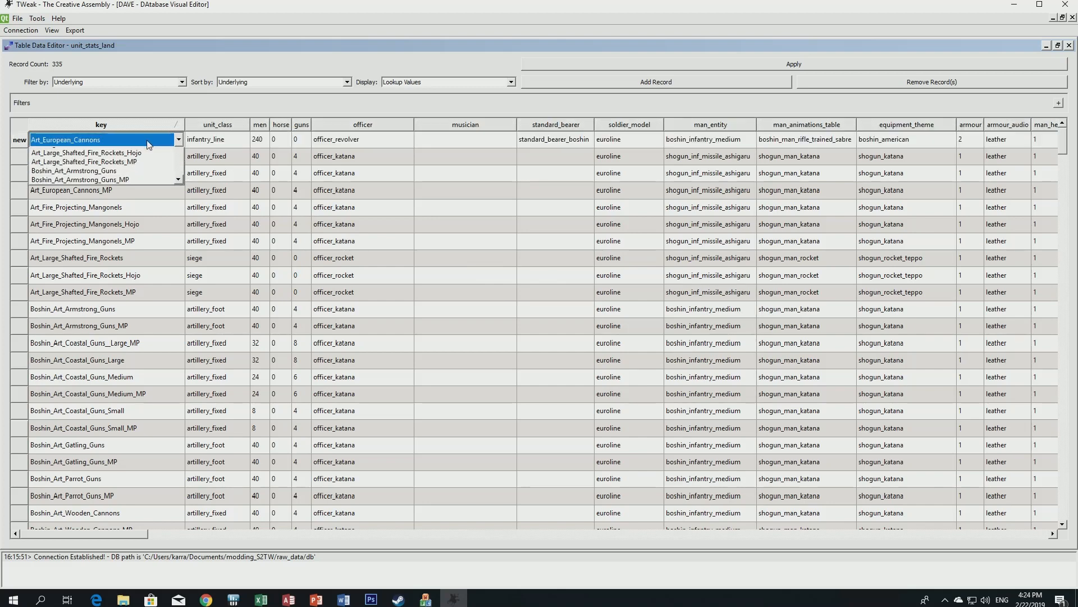
scroll(138, 197, down, 3)
scroll(138, 197, down, 8)
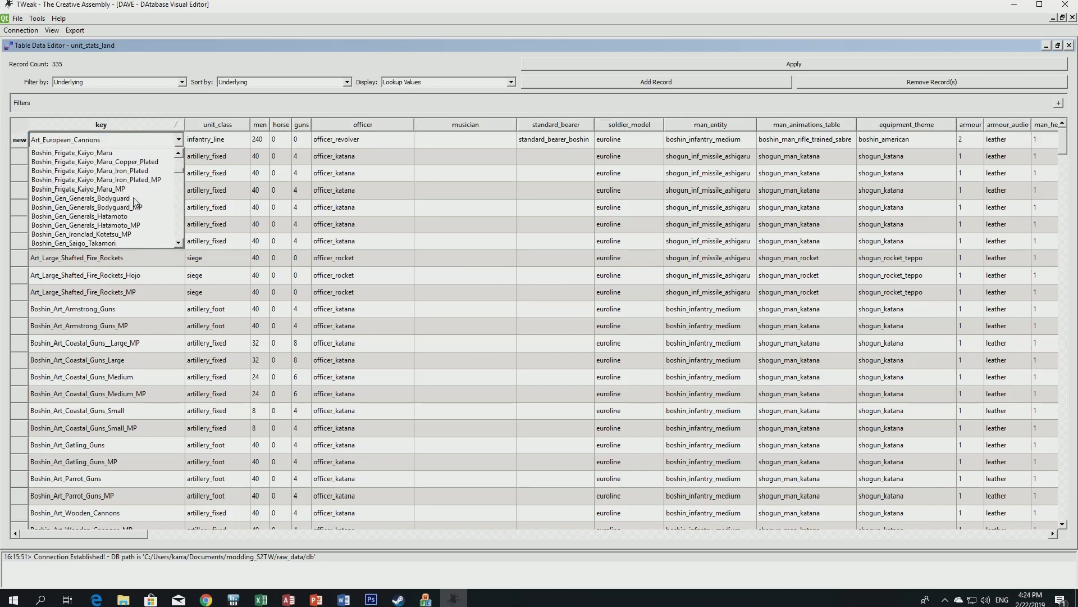
scroll(134, 205, down, 5)
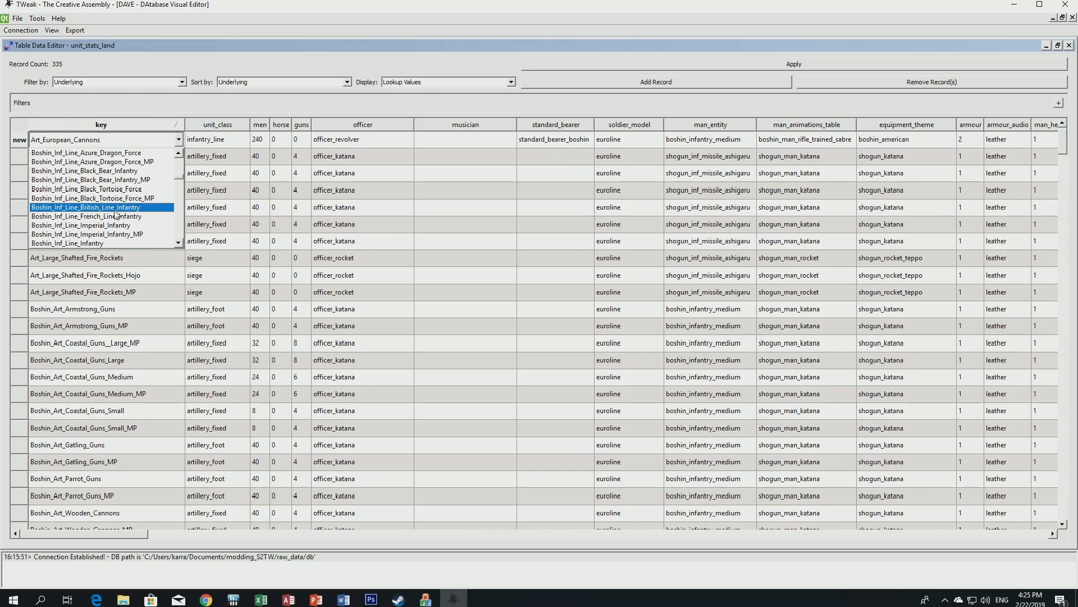
click(112, 207)
click(385, 155)
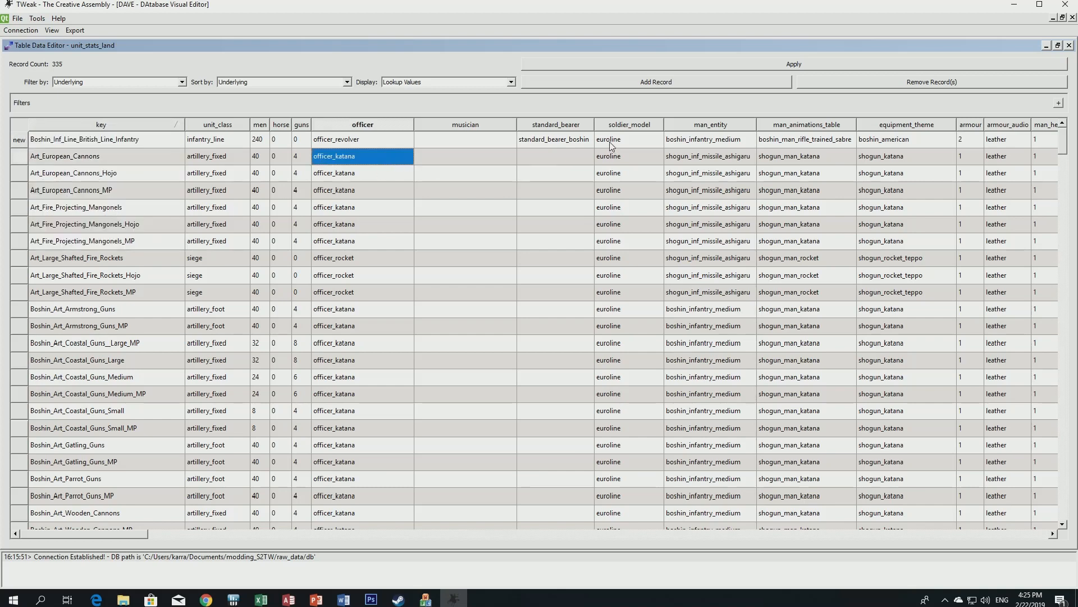
Widen the standard_bearer column and set the British line infantry record's equipment_theme to boshin_british.
drag(594, 124, 619, 125)
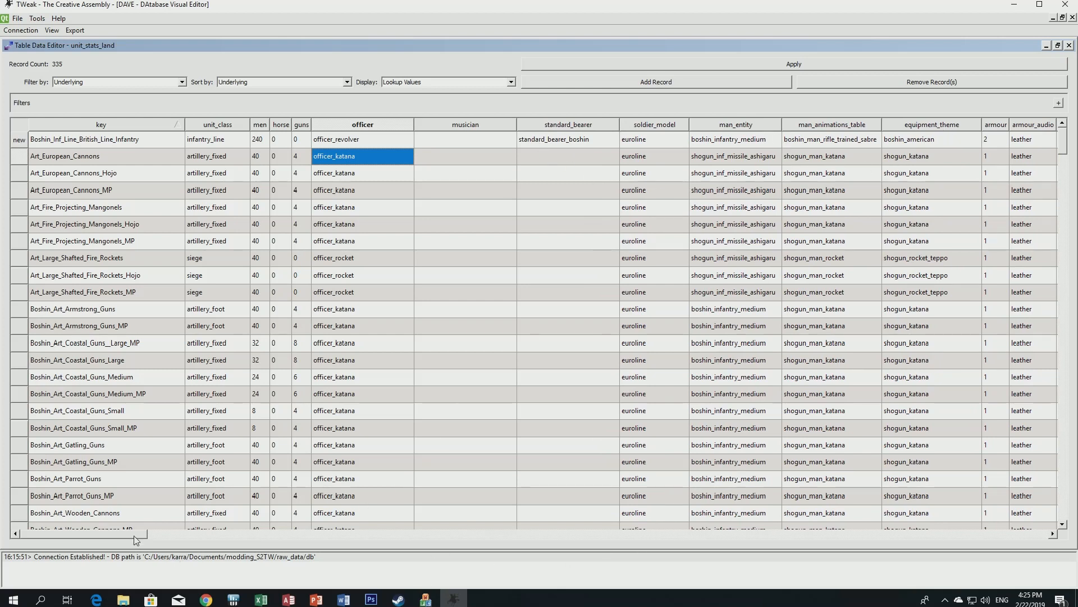
drag(136, 538, 170, 537)
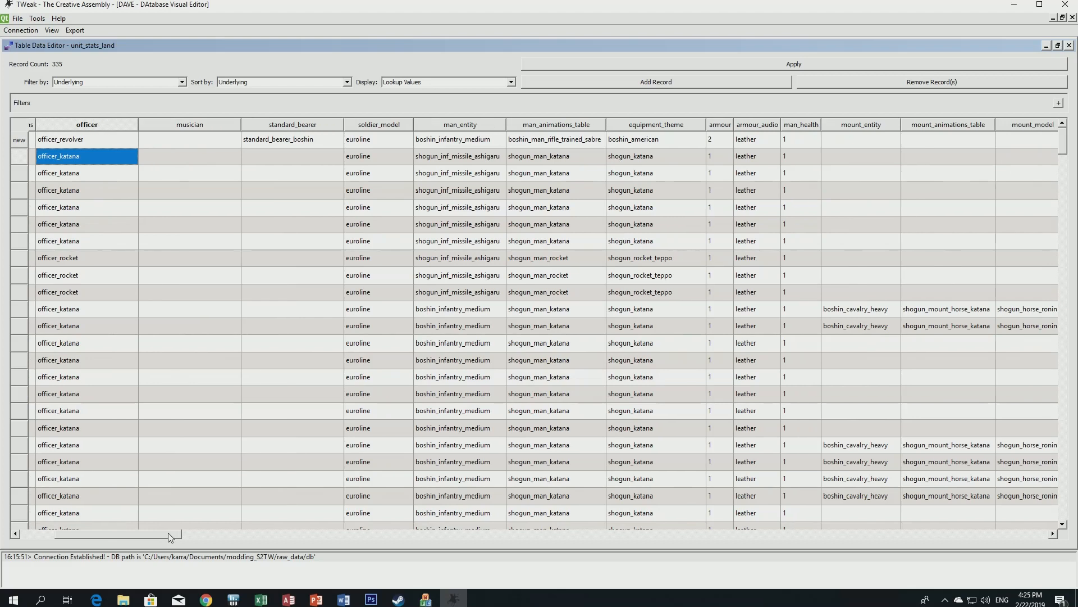
click(671, 139)
click(671, 139)
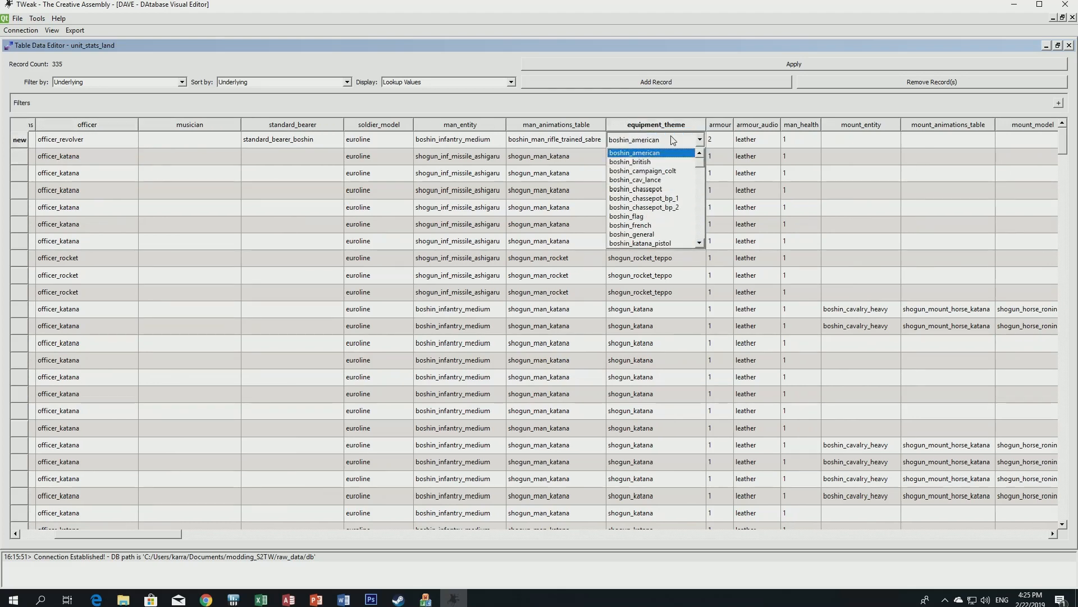
click(649, 162)
click(649, 162)
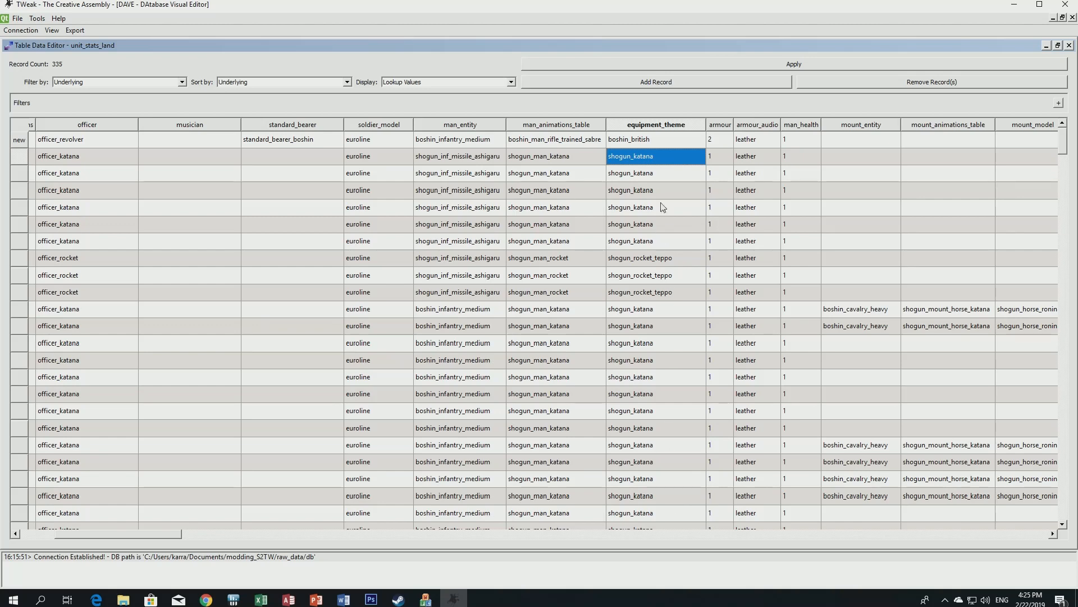
click(660, 175)
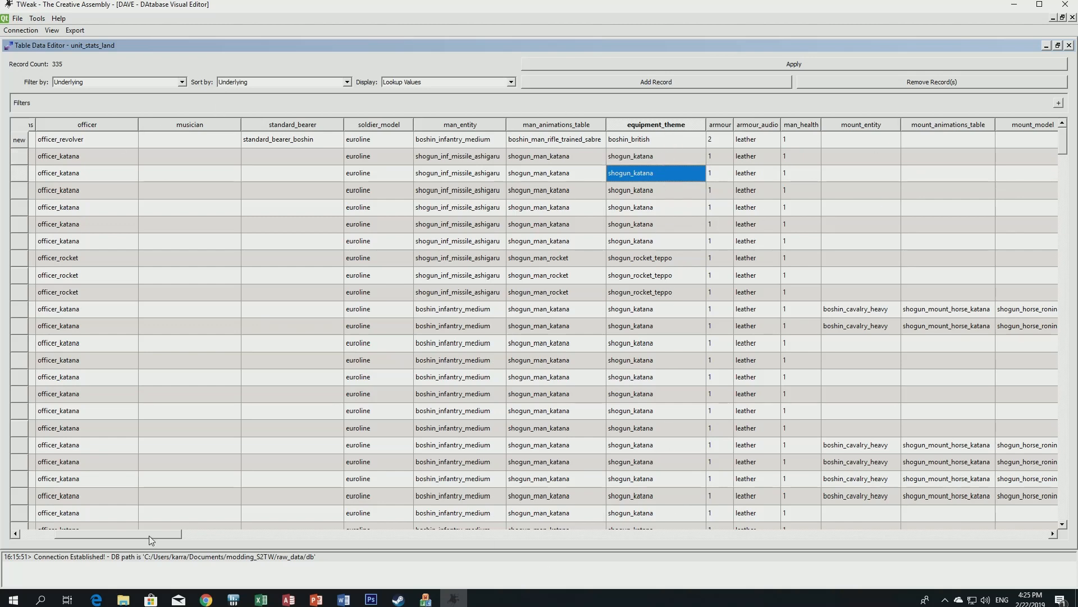
Add another record to unit_stats_land and copy the British line infantry record's values into it.
drag(163, 535, 89, 533)
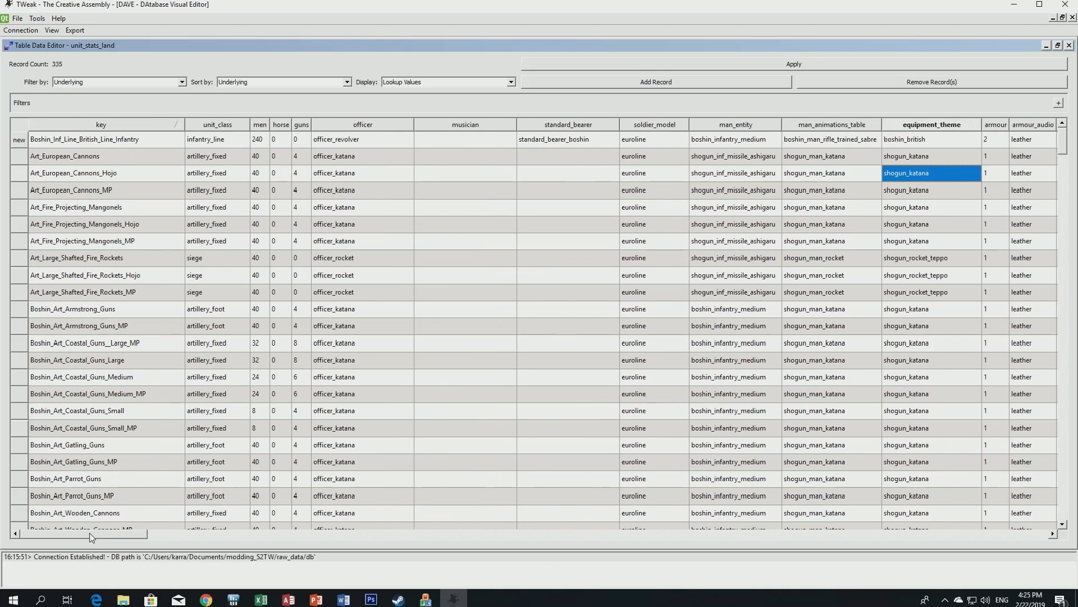
click(634, 84)
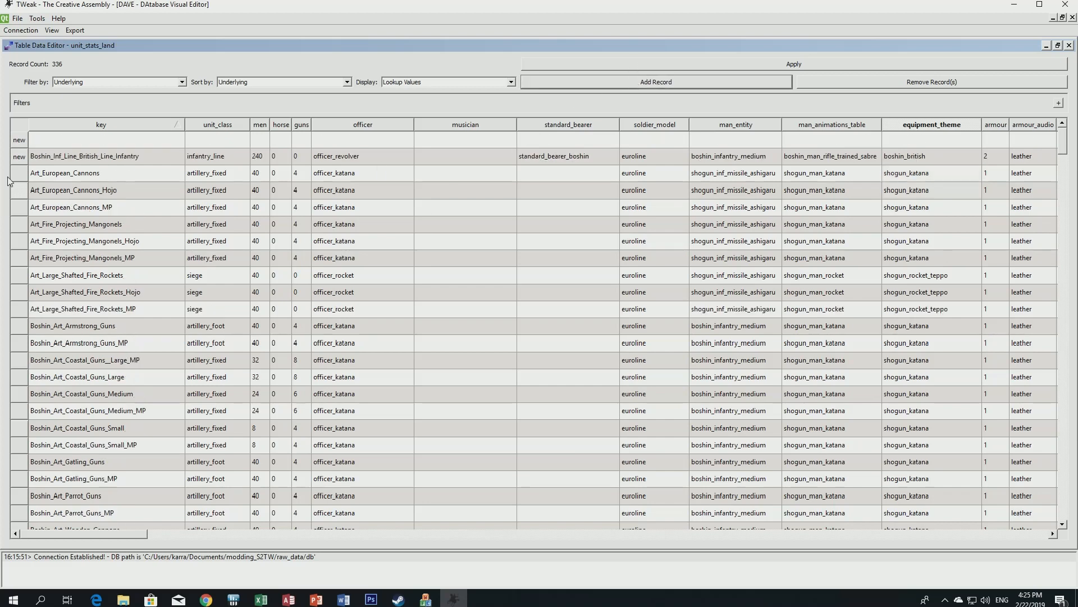
click(20, 160)
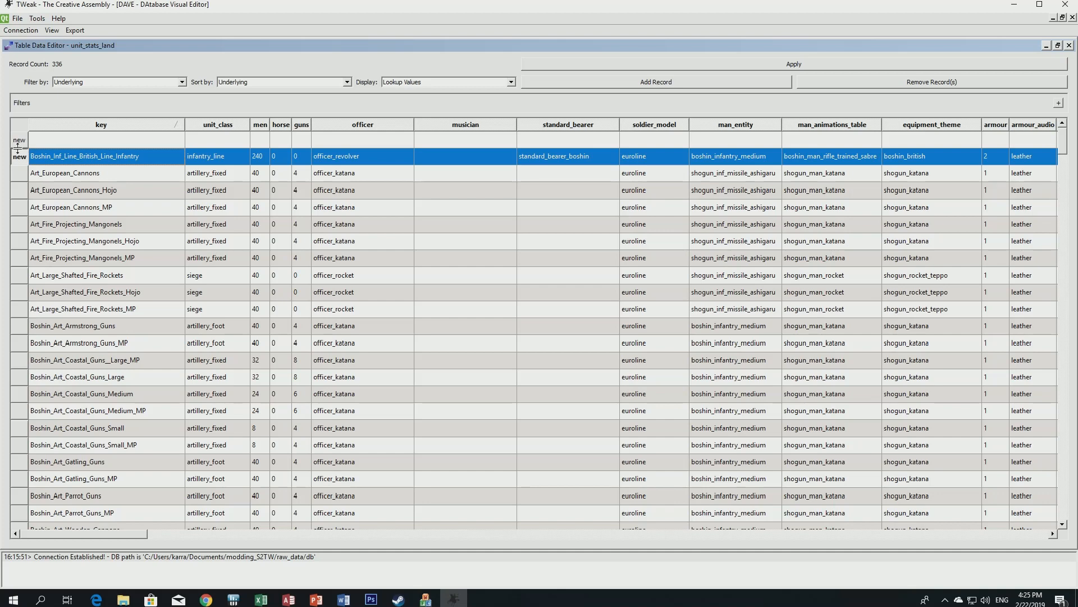
click(23, 141)
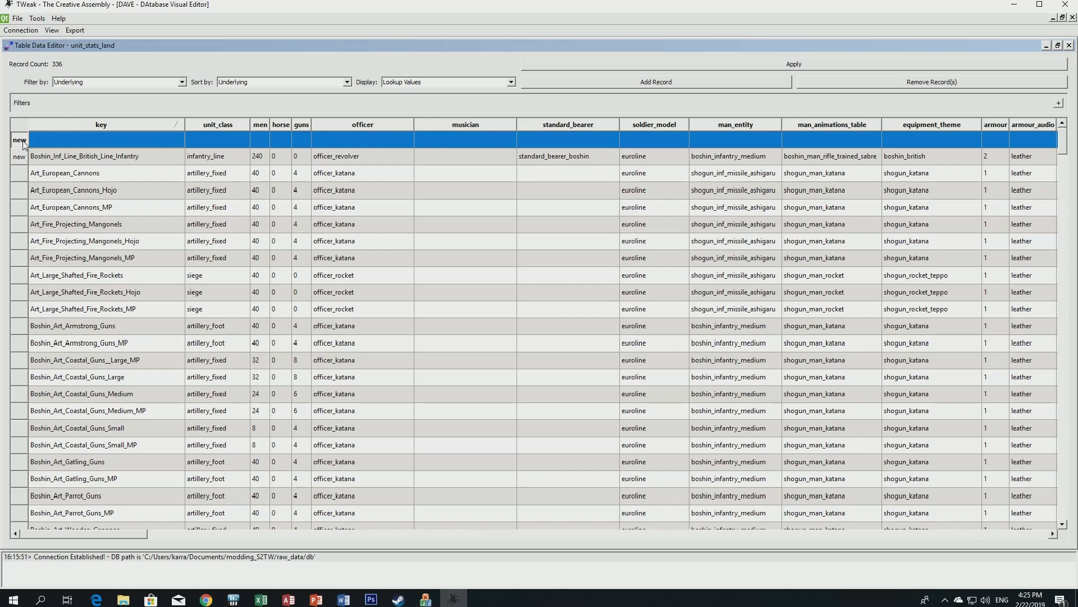
key(ctrl+v)
click(539, 302)
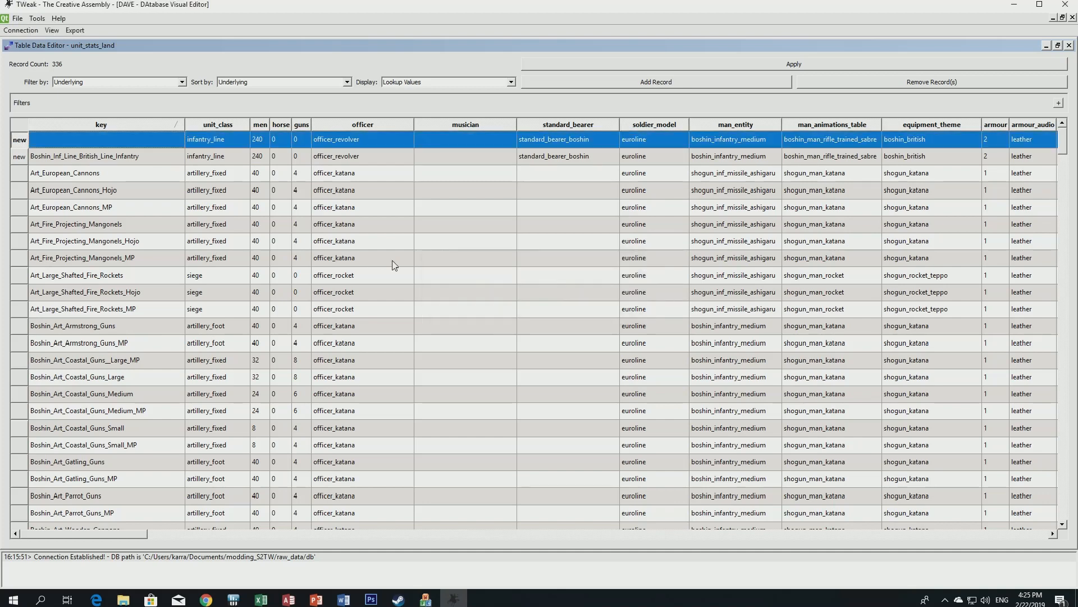
Set the second new land stats record's key to Boshin_Inf_Line_French_Line_Infantry.
double_click(136, 142)
click(136, 143)
scroll(129, 177, down, 12)
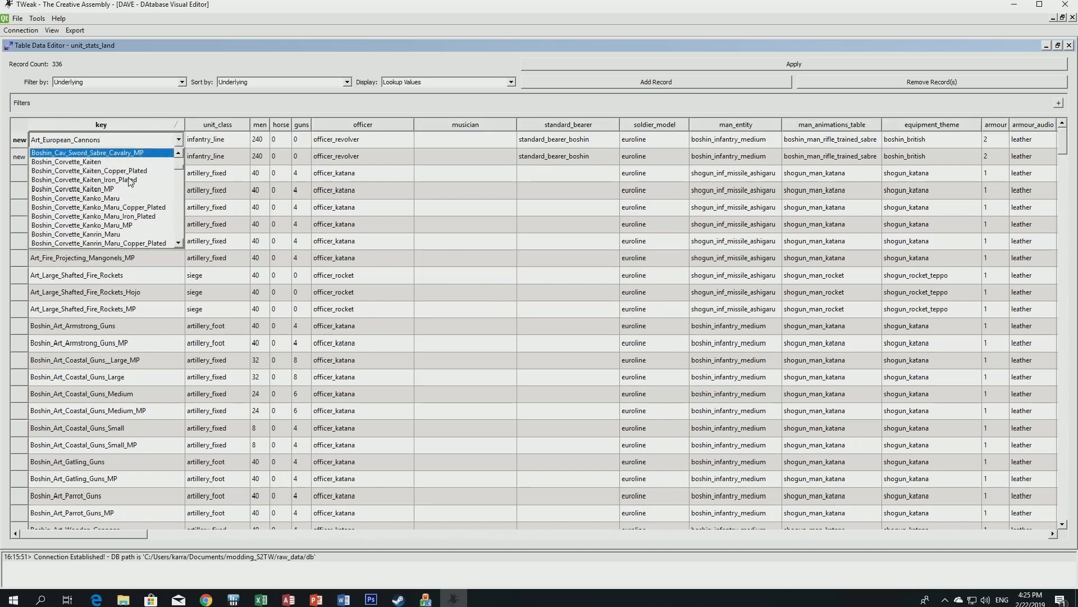
scroll(130, 180, down, 8)
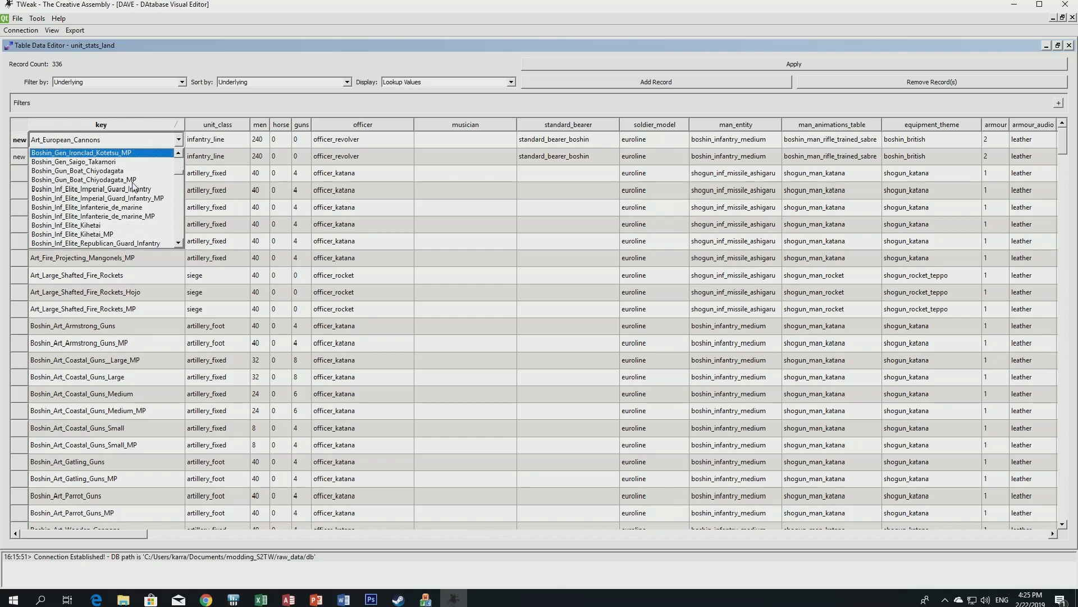
scroll(133, 187, down, 5)
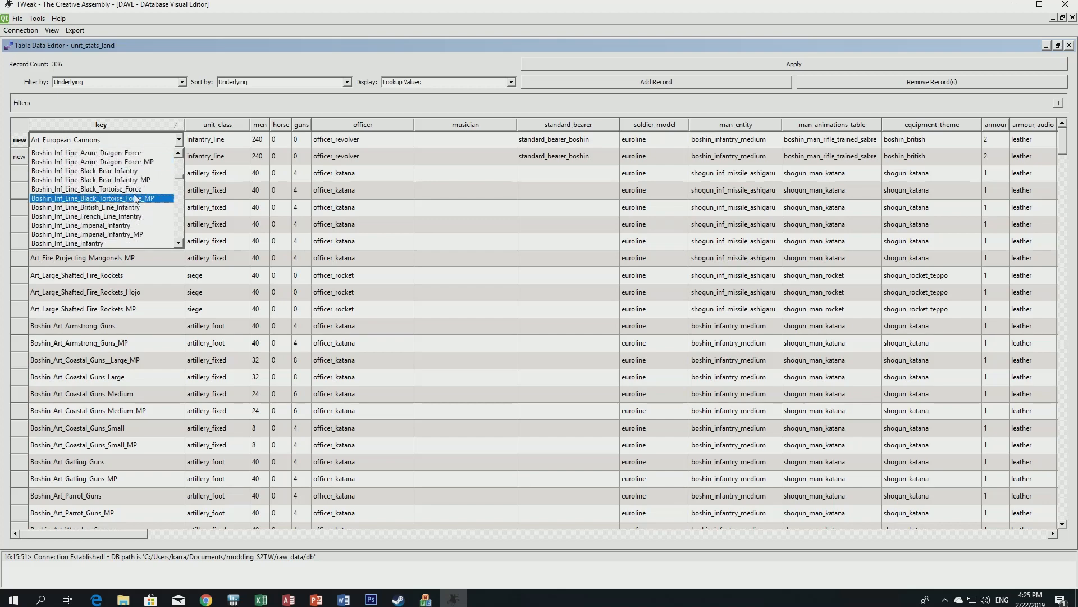
click(112, 216)
click(394, 158)
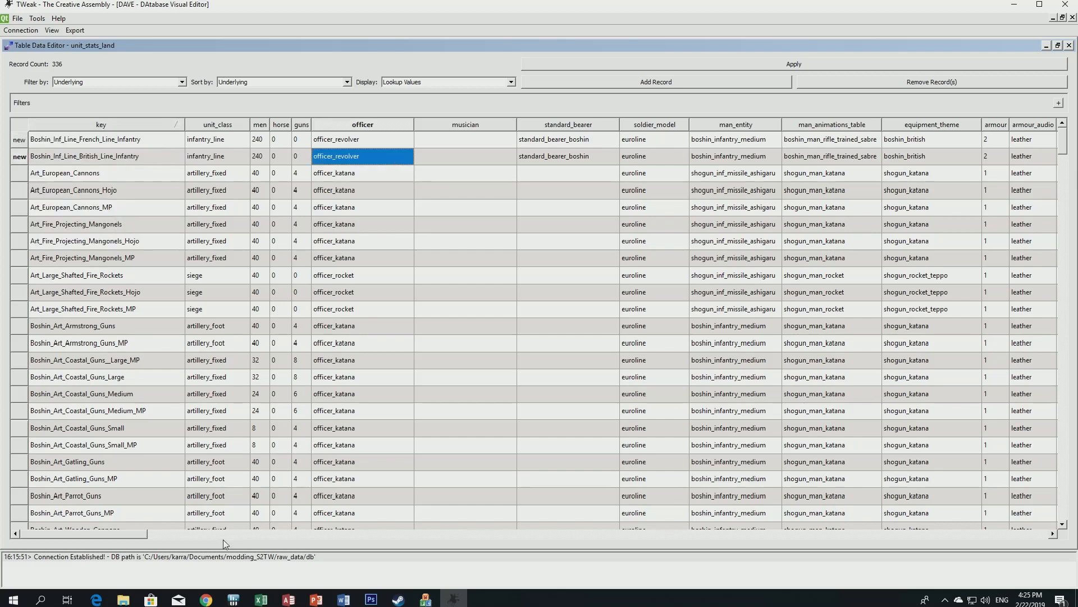
Set the French line infantry record's equipment_theme to boshin_french.
drag(130, 532, 178, 534)
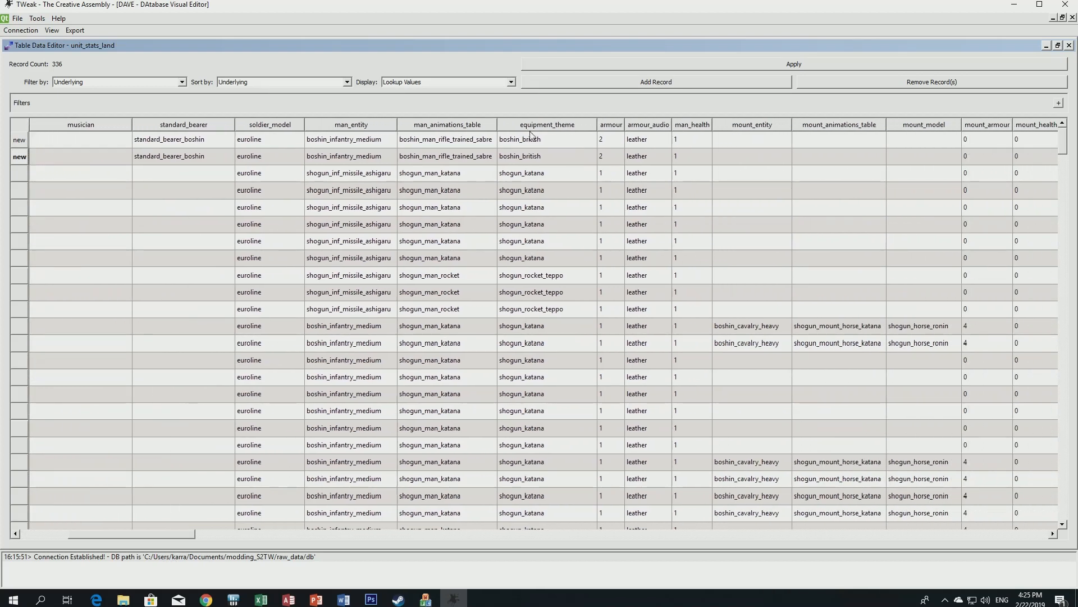
click(553, 140)
click(552, 137)
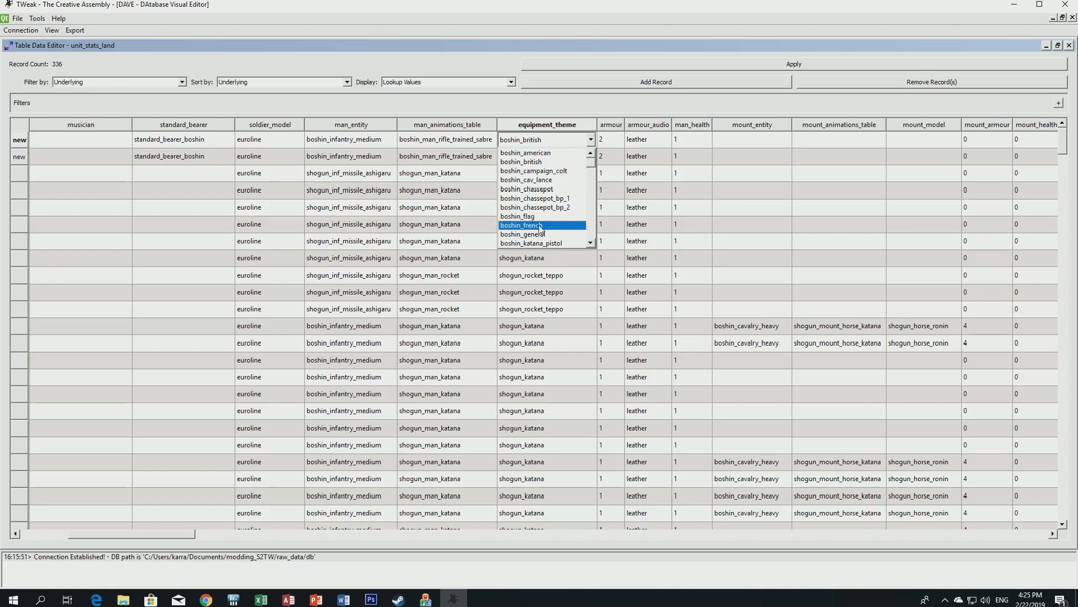
click(528, 225)
click(539, 158)
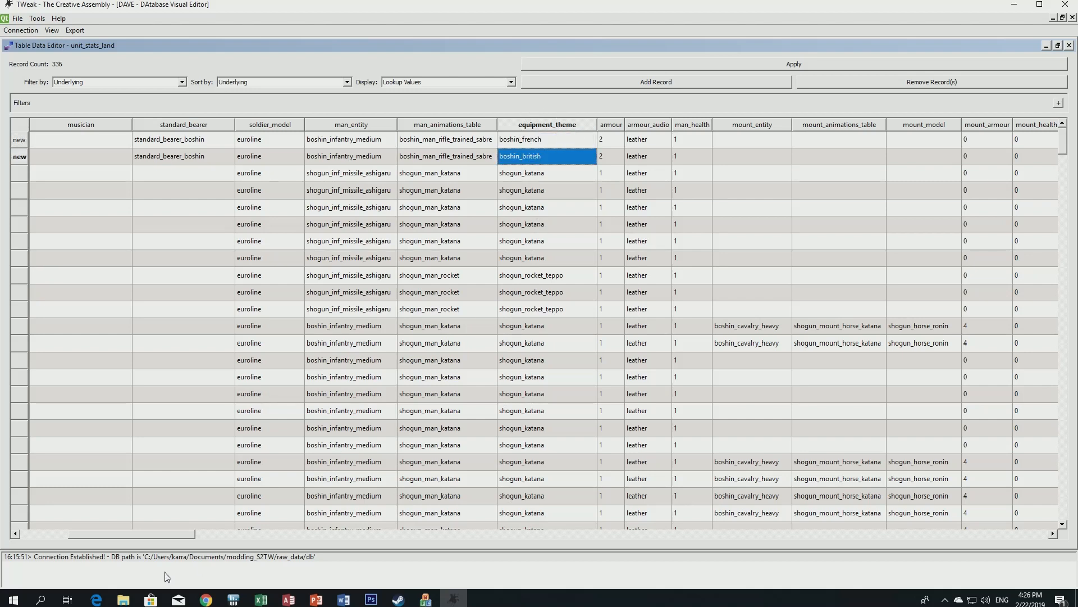
Check the remaining stat columns of both new records, then apply the unit_stats_land changes and close its editor.
drag(150, 534, 365, 543)
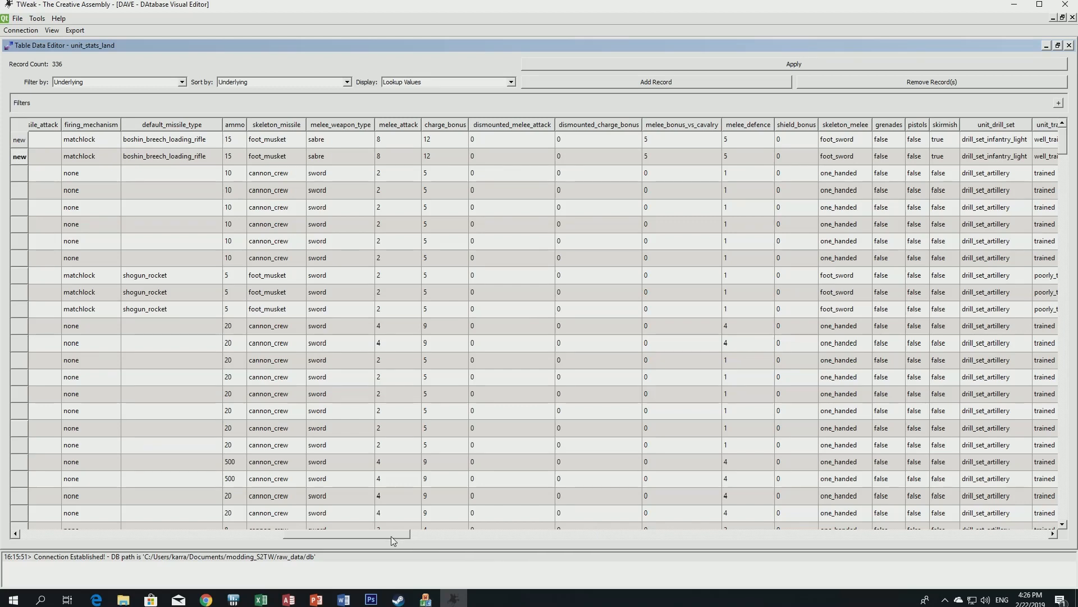
drag(391, 536, 414, 534)
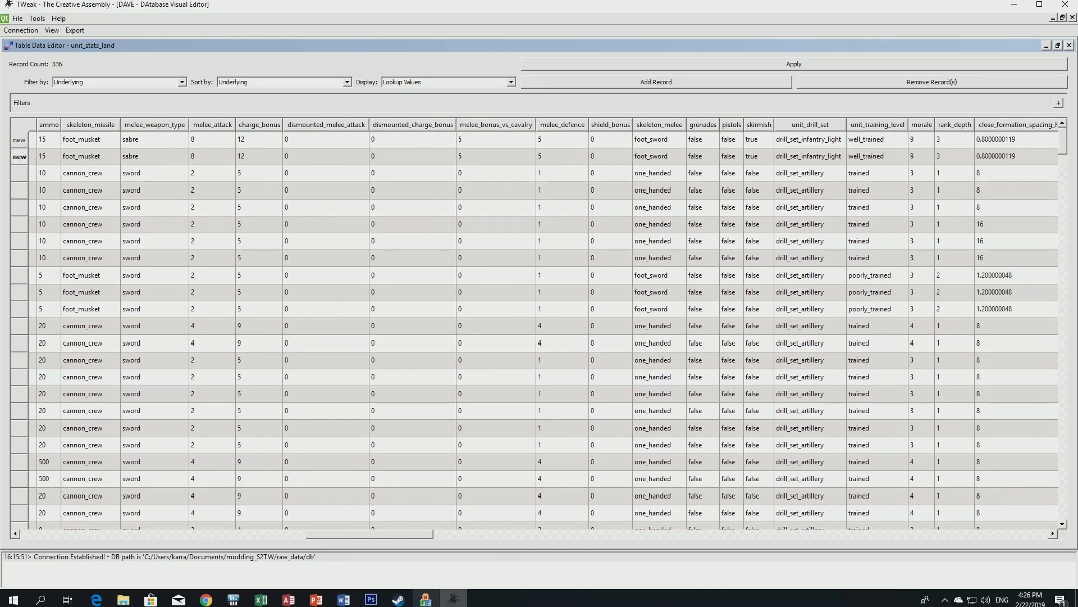
drag(386, 534, 79, 538)
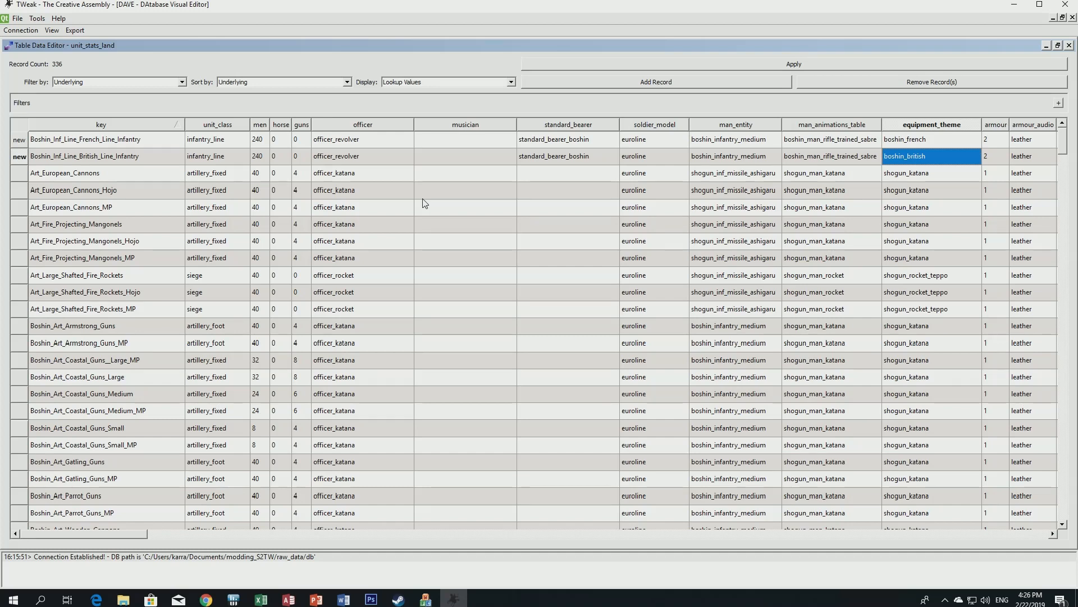
click(789, 65)
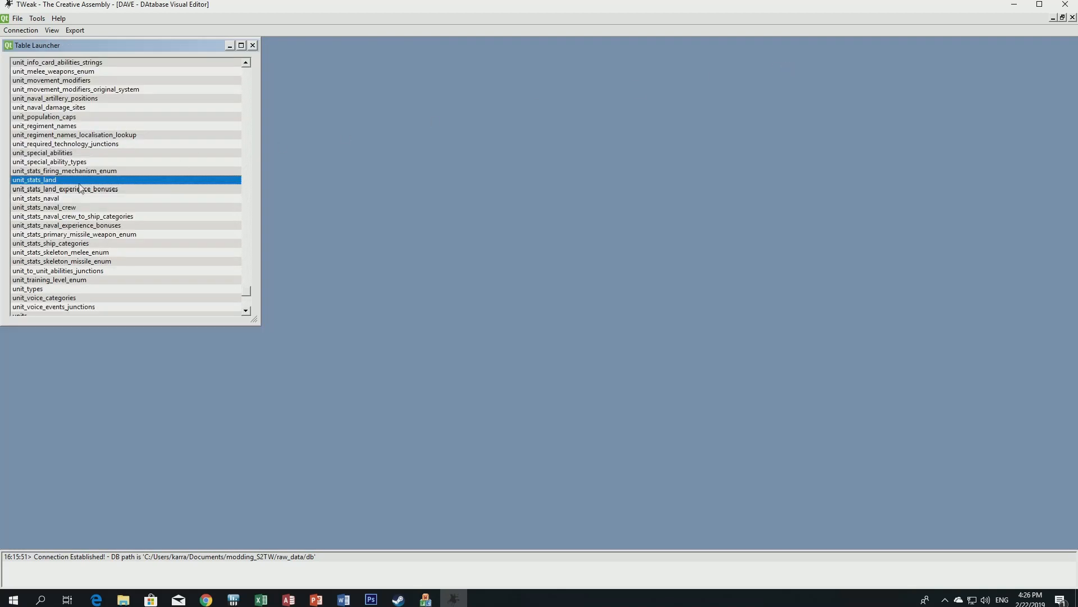
Open the uniforms table and maximize its editor.
scroll(78, 189, up, 5)
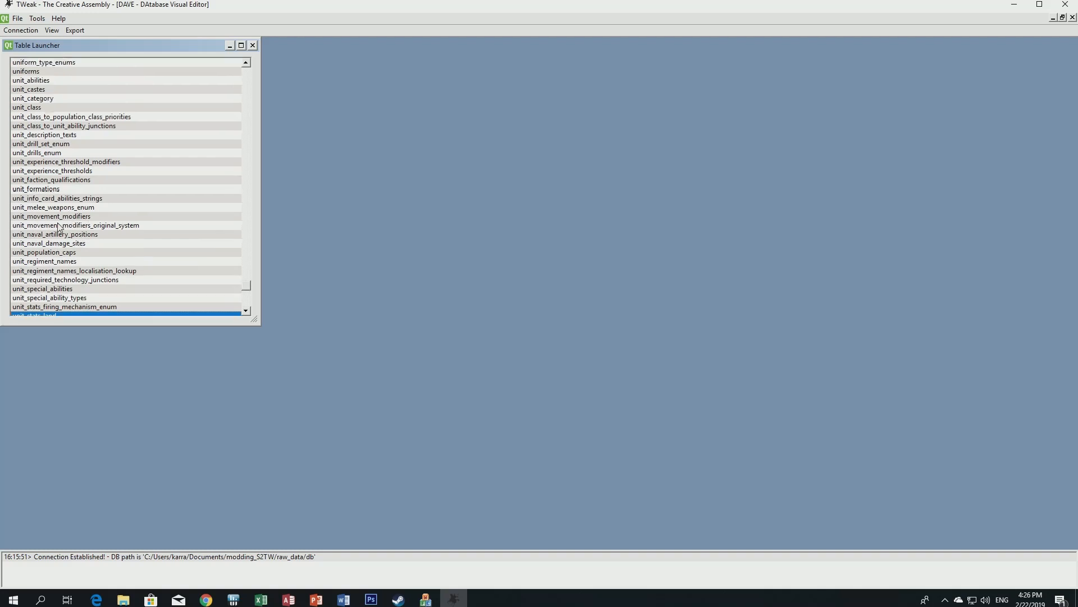
scroll(60, 228, up, 2)
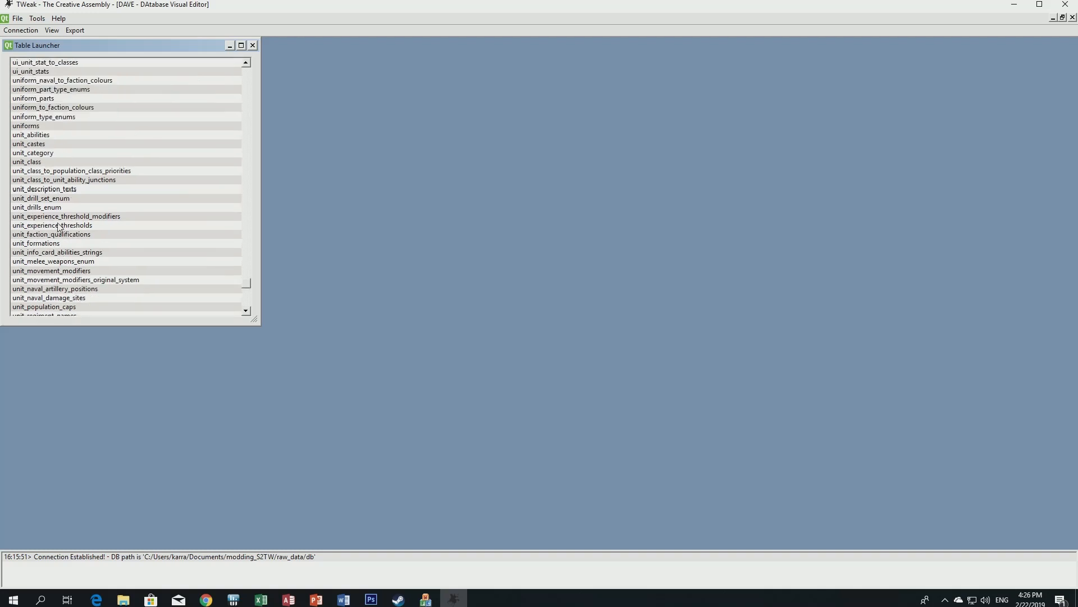
double_click(28, 126)
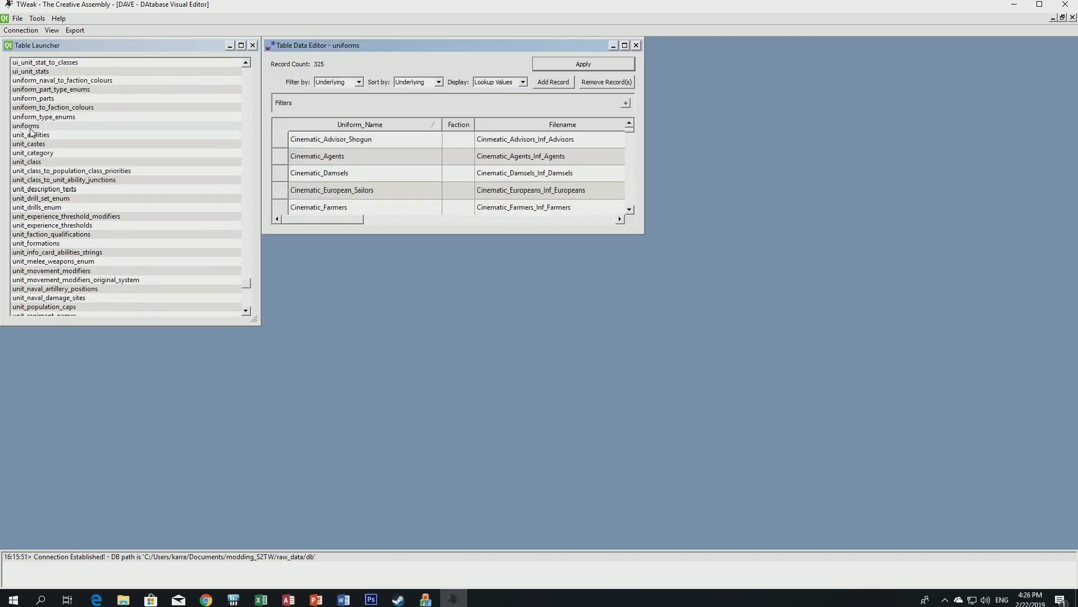
click(624, 45)
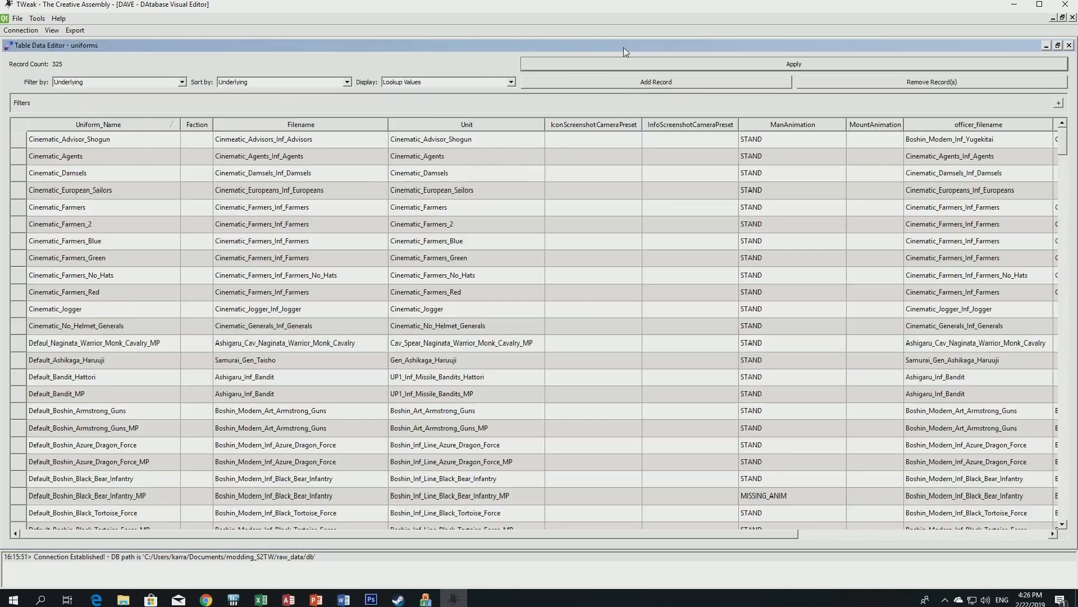
Add a record to uniforms and copy the Default_Boshin_Infanterie_de_marine row's values into it.
click(636, 82)
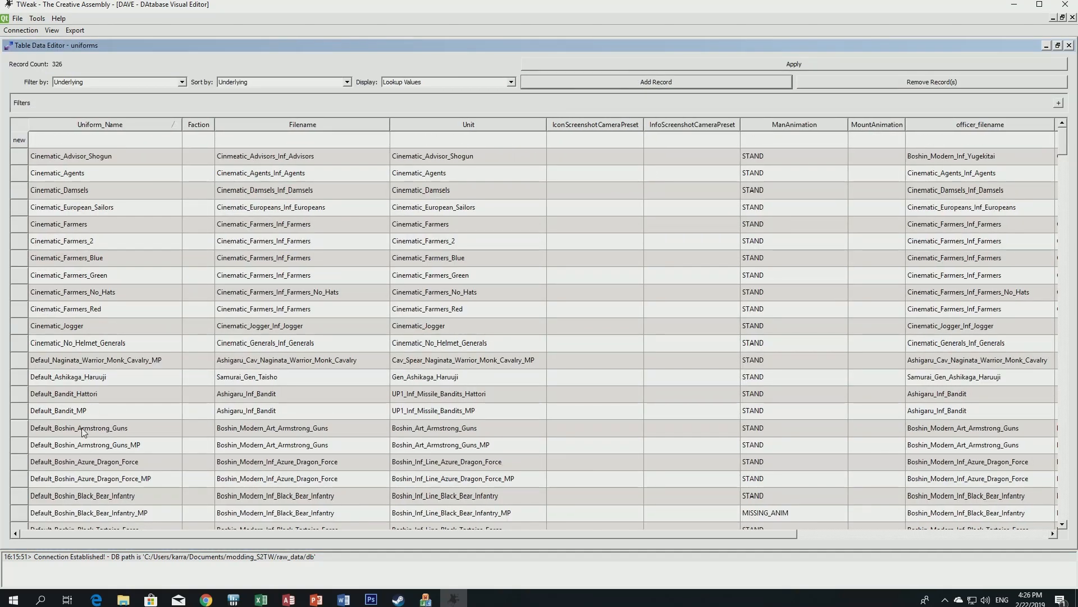
scroll(70, 446, down, 2)
scroll(70, 446, down, 12)
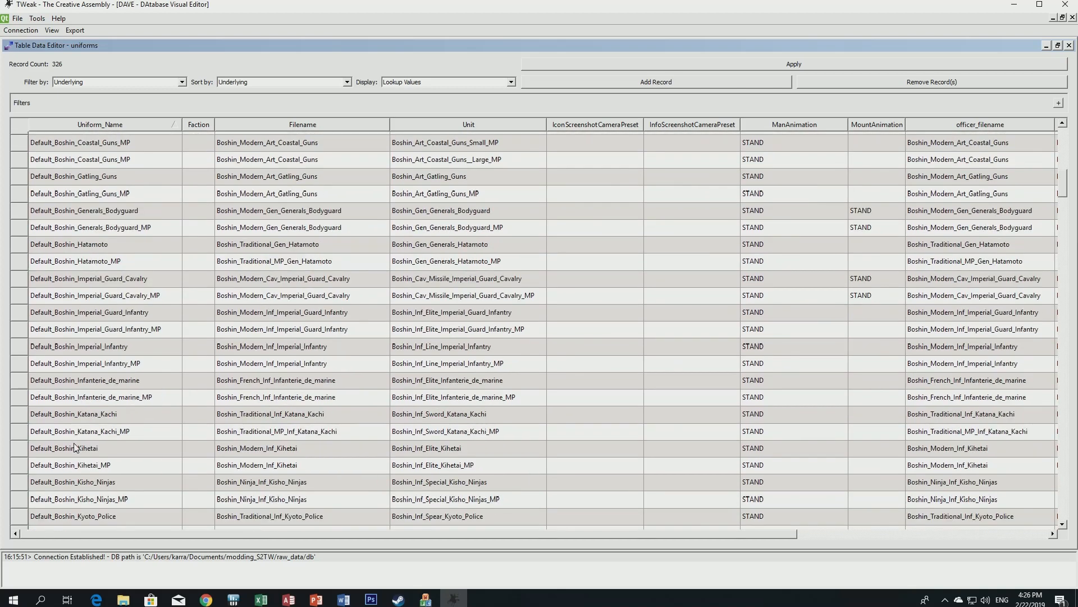
click(19, 380)
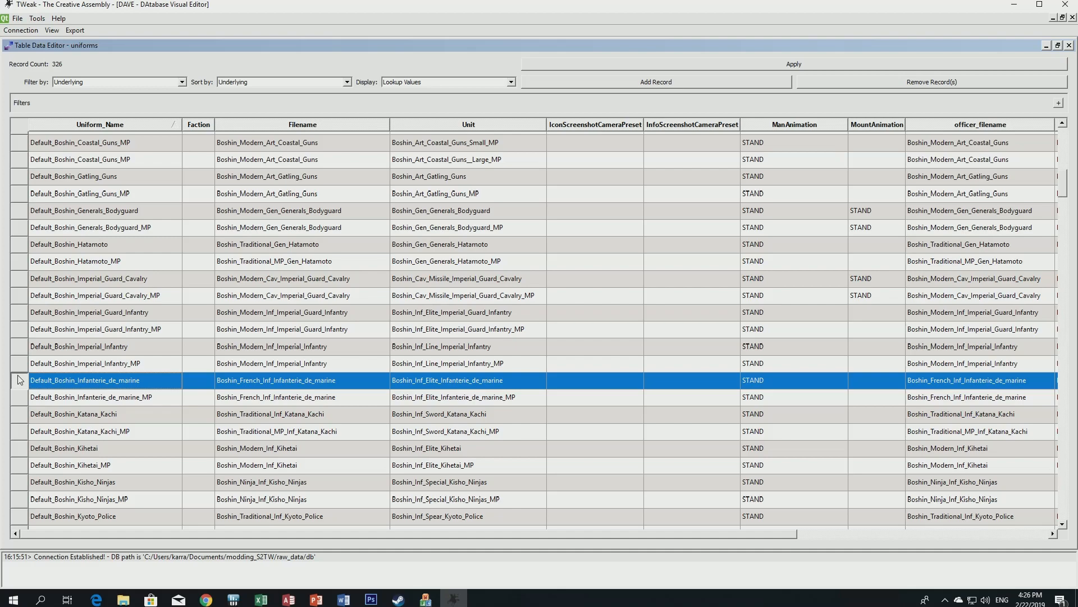
scroll(112, 364, up, 14)
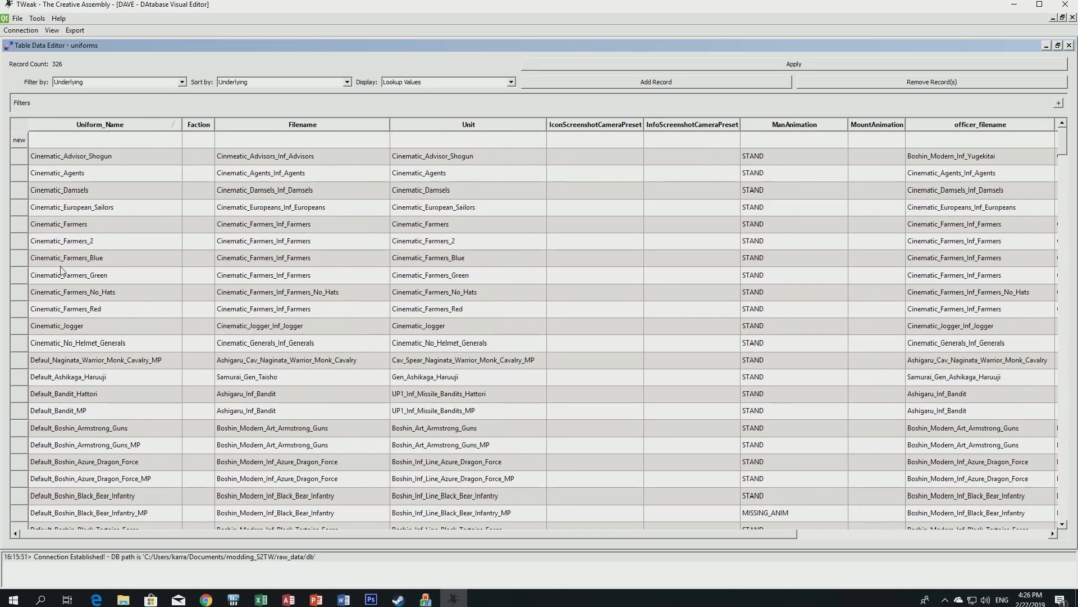
click(20, 143)
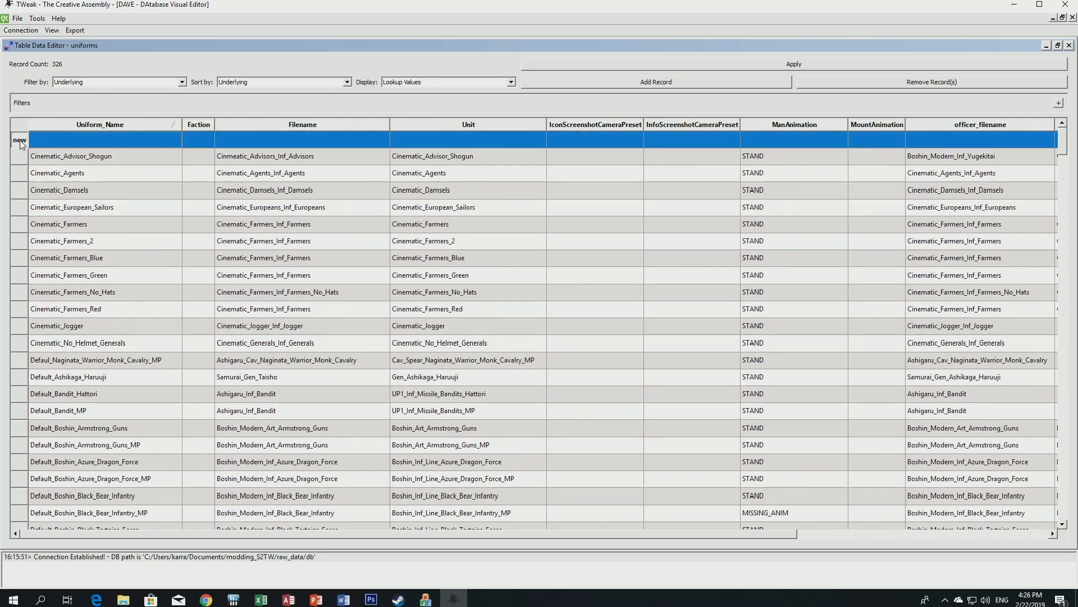
key(ctrl+v)
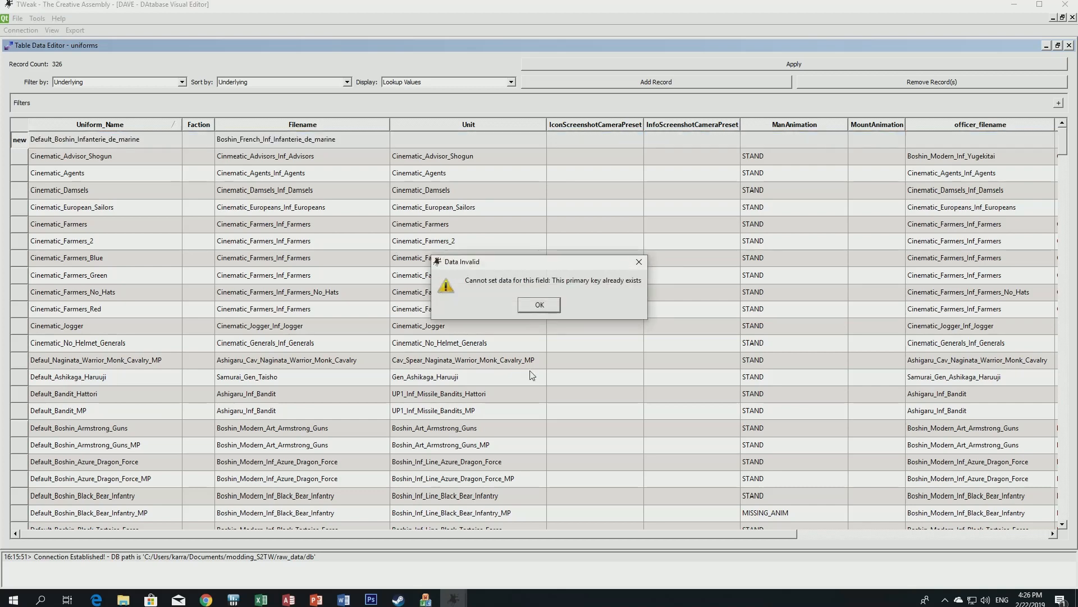
click(536, 307)
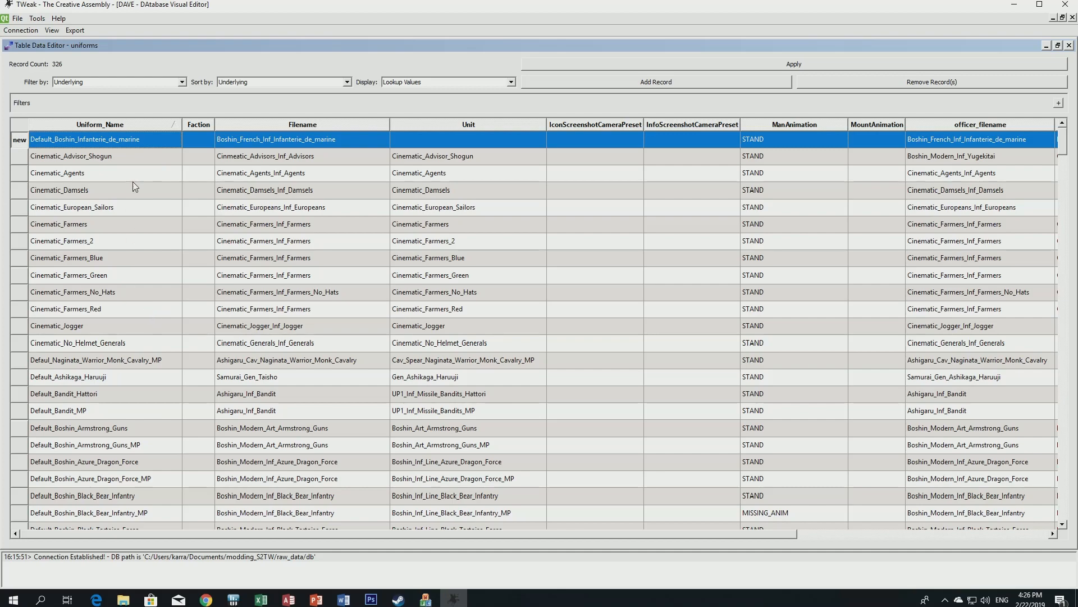
Set the new uniform record's Uniform_Name to Default_Boshin_French_Line_Infantry.
scroll(140, 314, down, 7)
scroll(140, 316, up, 7)
double_click(159, 137)
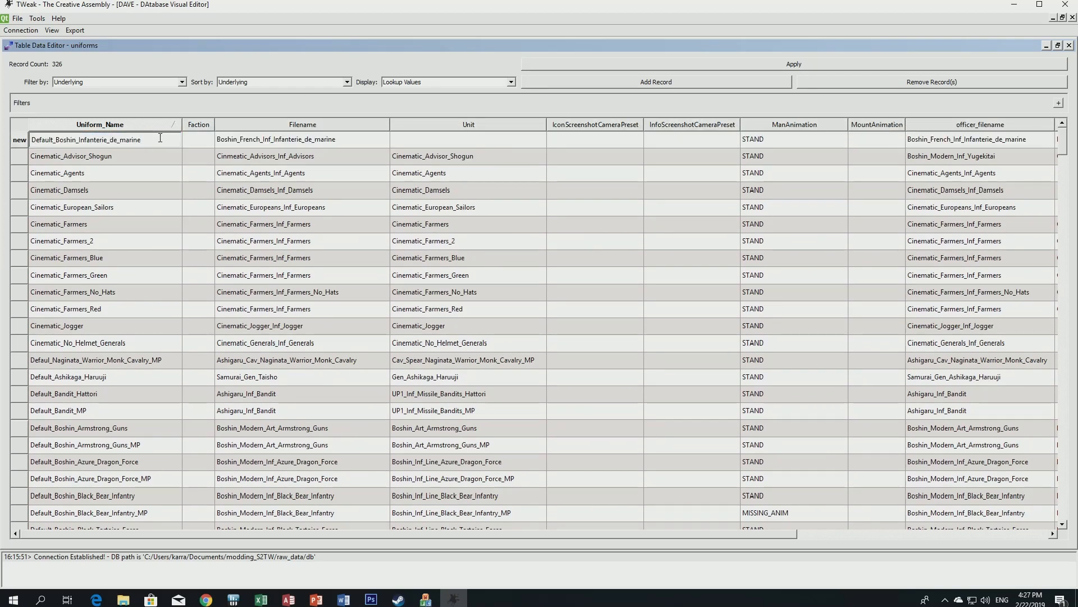
key(BackSpace)
key(BackSpace)
key(BackSpace)
key(BackSpace)
key(BackSpace)
key(BackSpace)
key(BackSpace)
key(BackSpace)
key(BackSpace)
key(BackSpace)
key(BackSpace)
key(BackSpace)
key(BackSpace)
key(BackSpace)
key(BackSpace)
key(BackSpace)
key(BackSpace)
key(BackSpace)
key(BackSpace)
text(Fre)
key(Return)
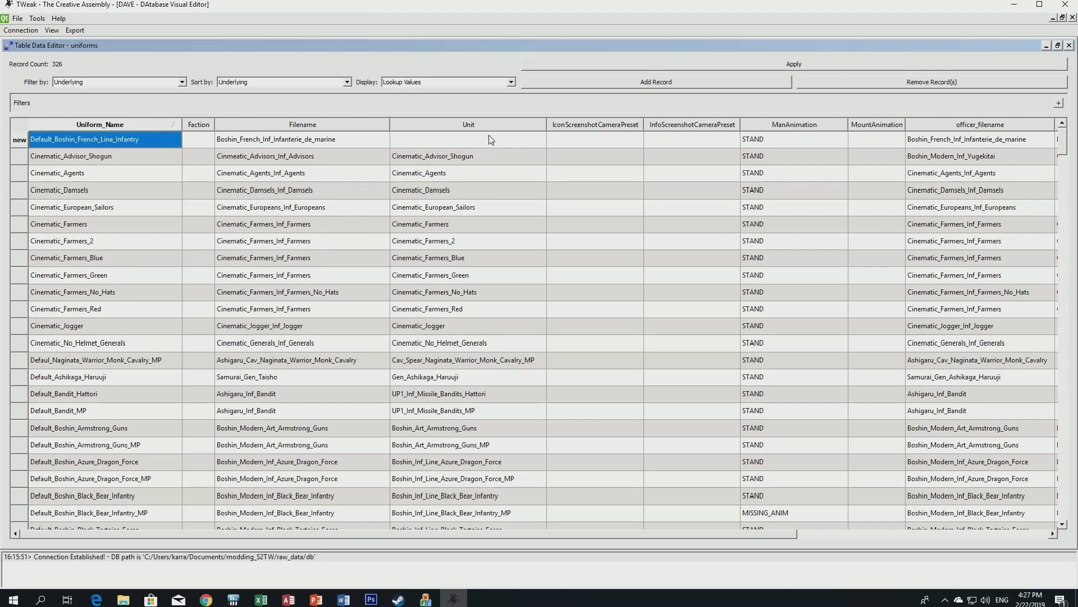
Set the new uniform record's Unit to Boshin_Inf_Line_French_Line_Infantry and check its remaining columns.
click(500, 144)
click(500, 144)
scroll(496, 185, down, 5)
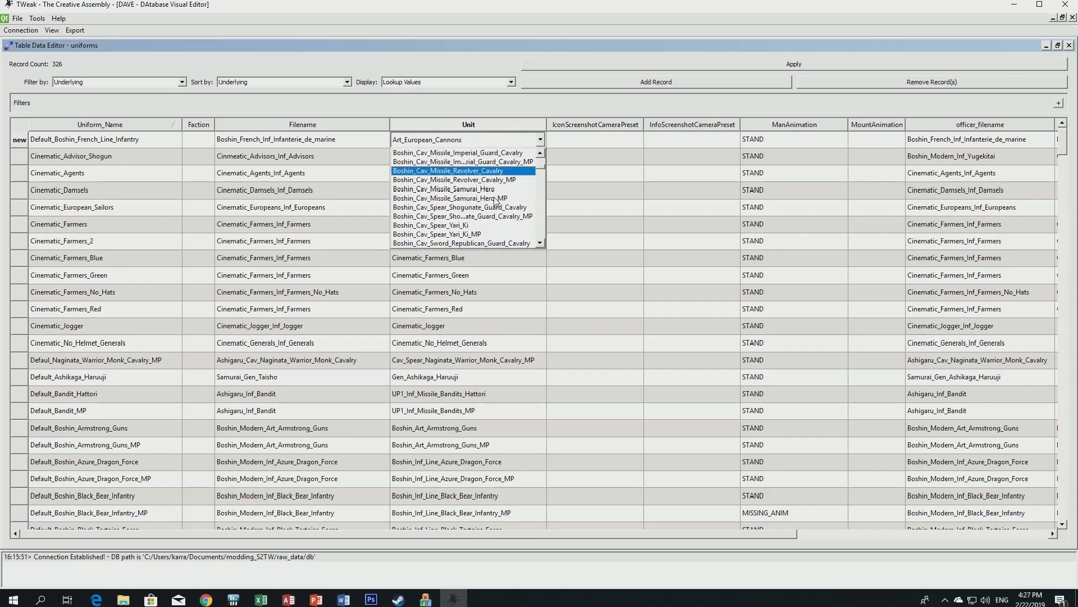
scroll(497, 204, down, 5)
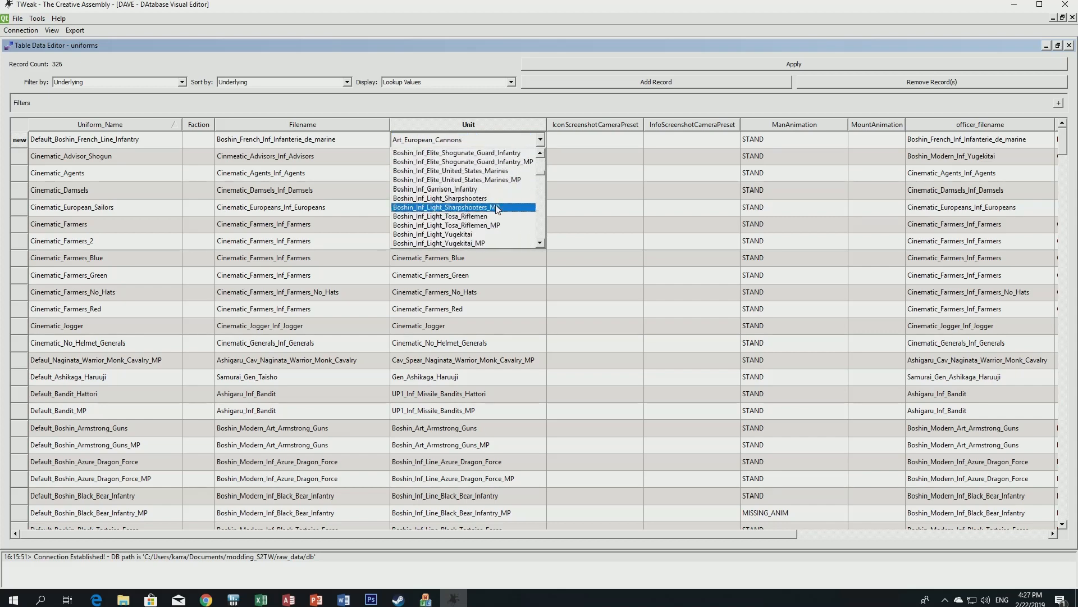
click(483, 234)
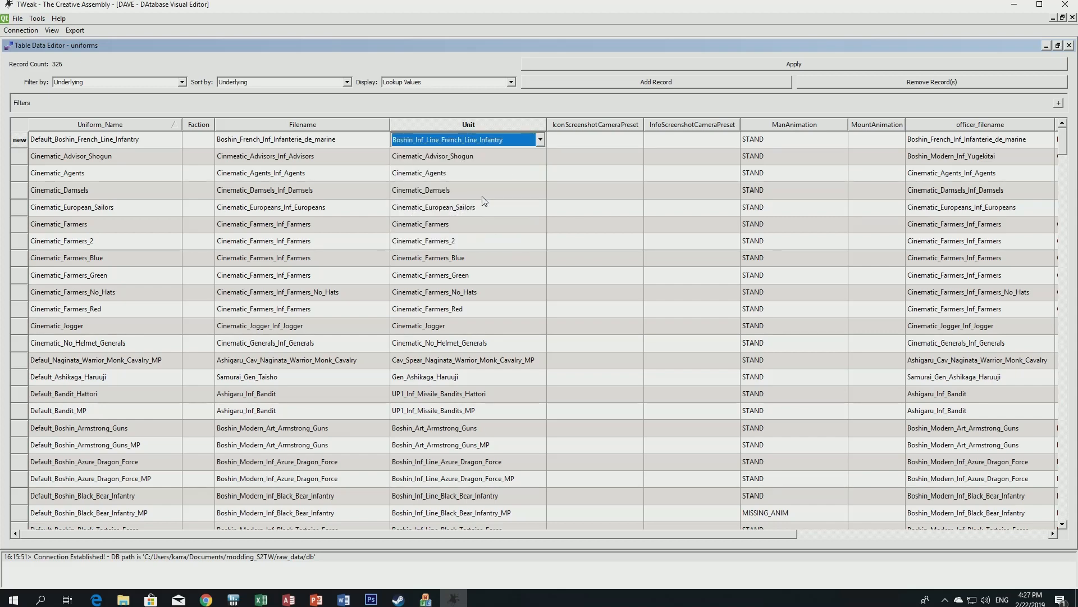
click(484, 164)
drag(528, 539, 784, 536)
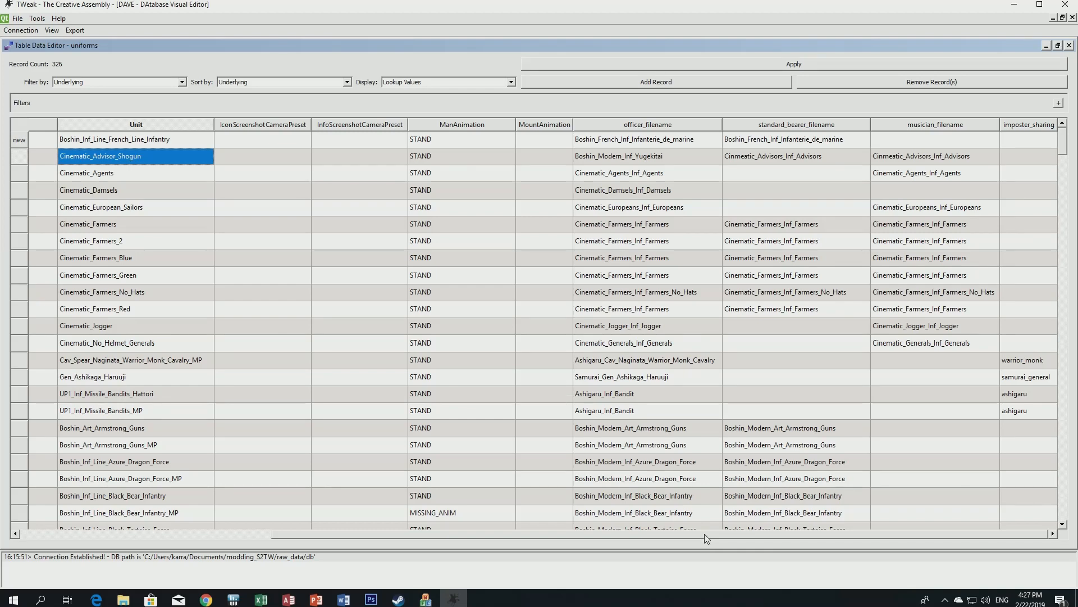
drag(704, 538, 400, 537)
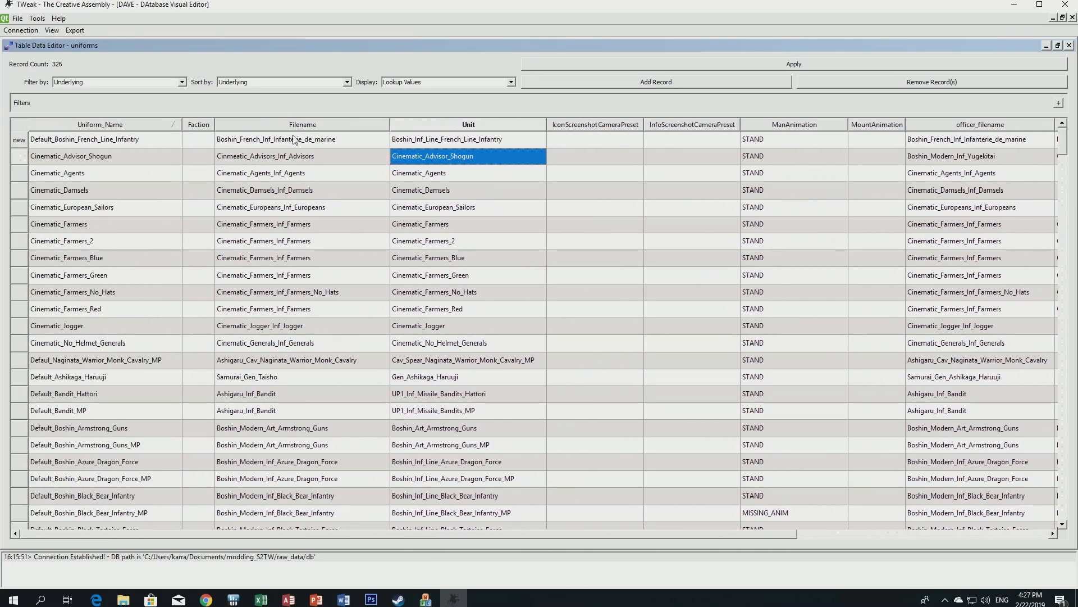
Add another record to the uniforms table and copy the Default_Boshin_Royal_Marines row's values into it.
click(664, 83)
scroll(120, 433, down, 5)
scroll(111, 443, down, 15)
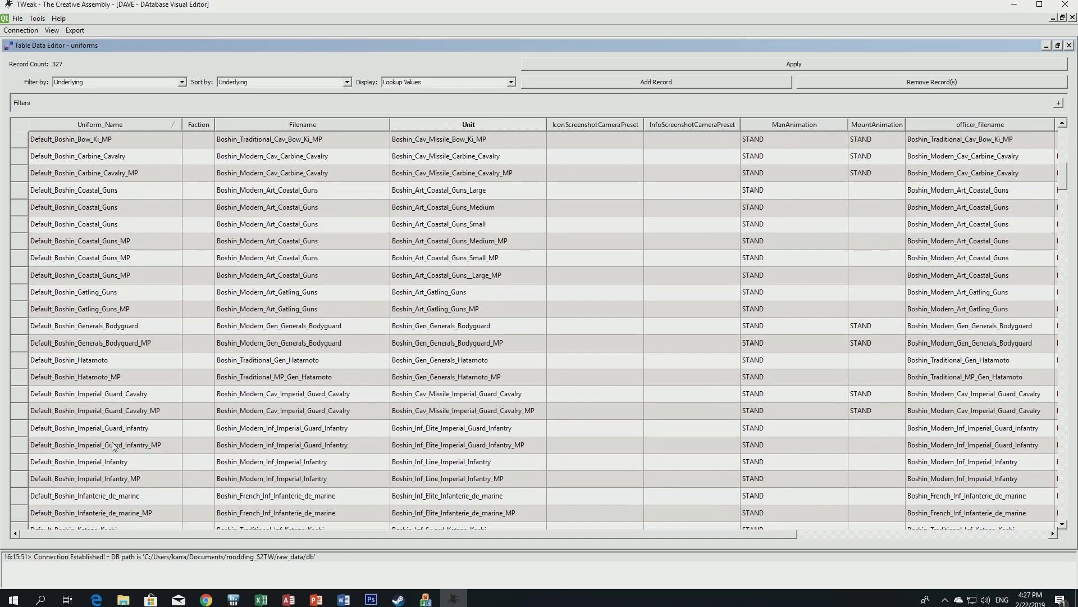
scroll(112, 445, up, 7)
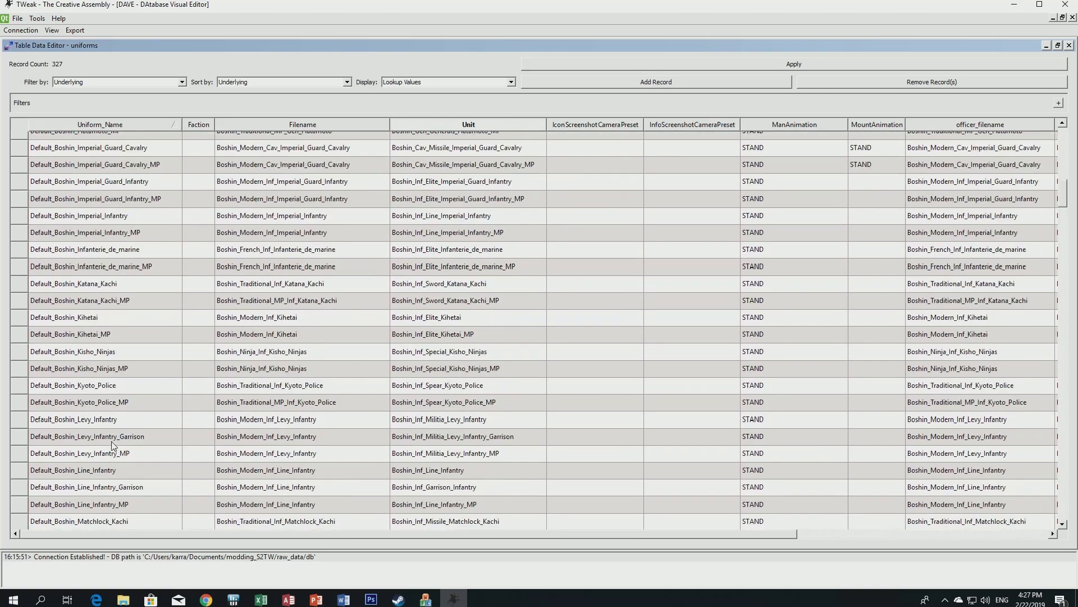
scroll(116, 344, down, 7)
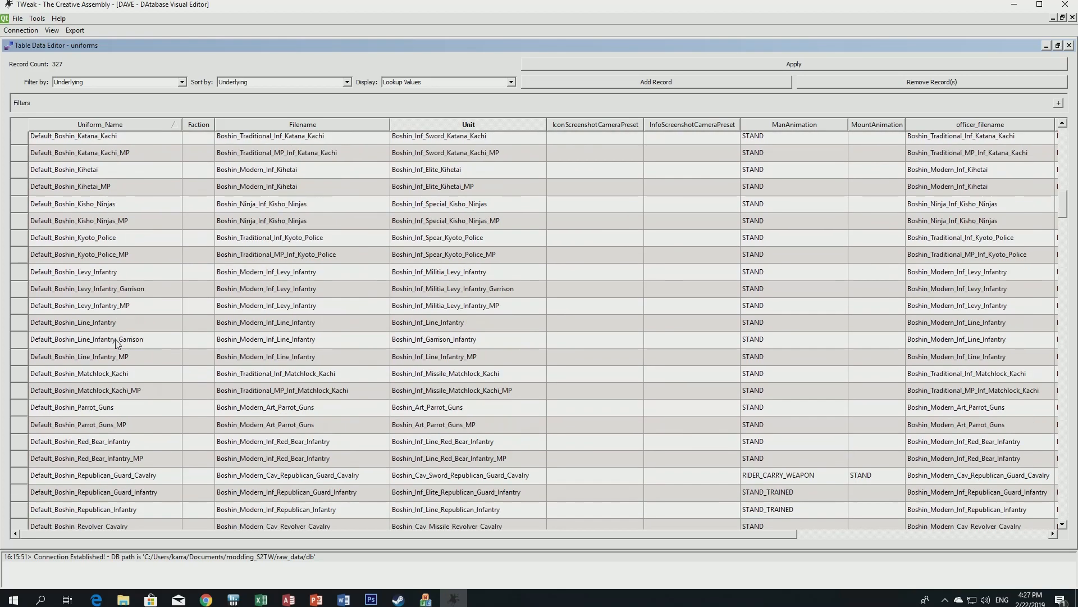
scroll(71, 463, down, 1)
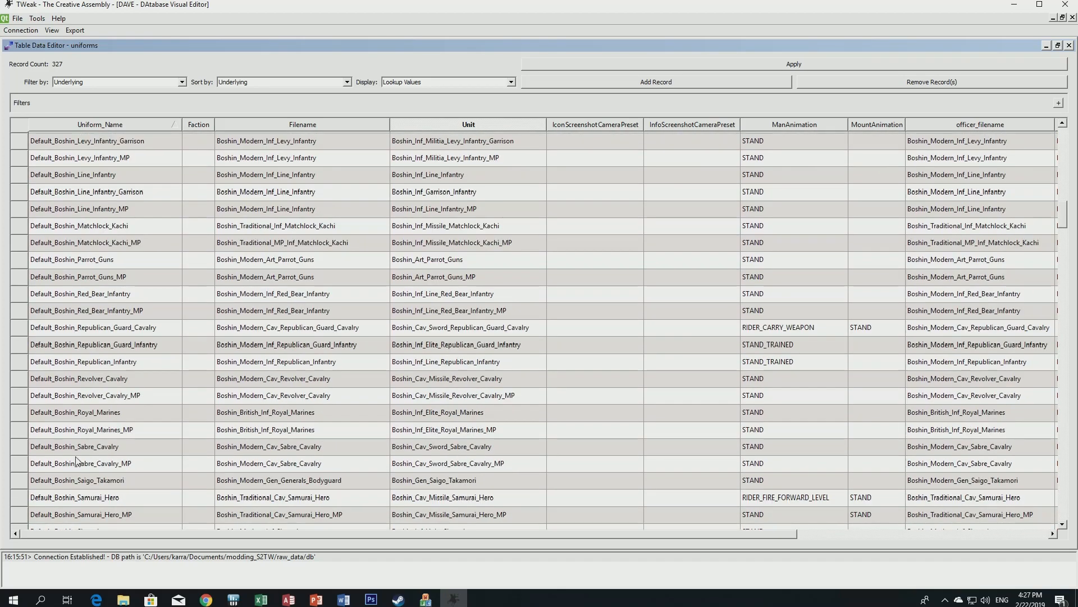
click(21, 430)
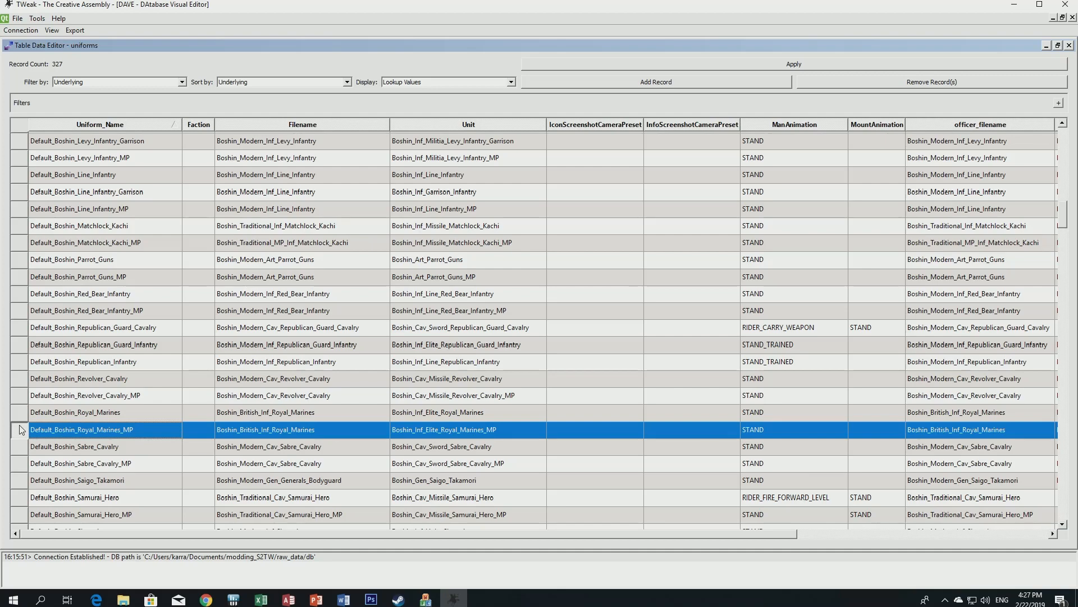
click(20, 414)
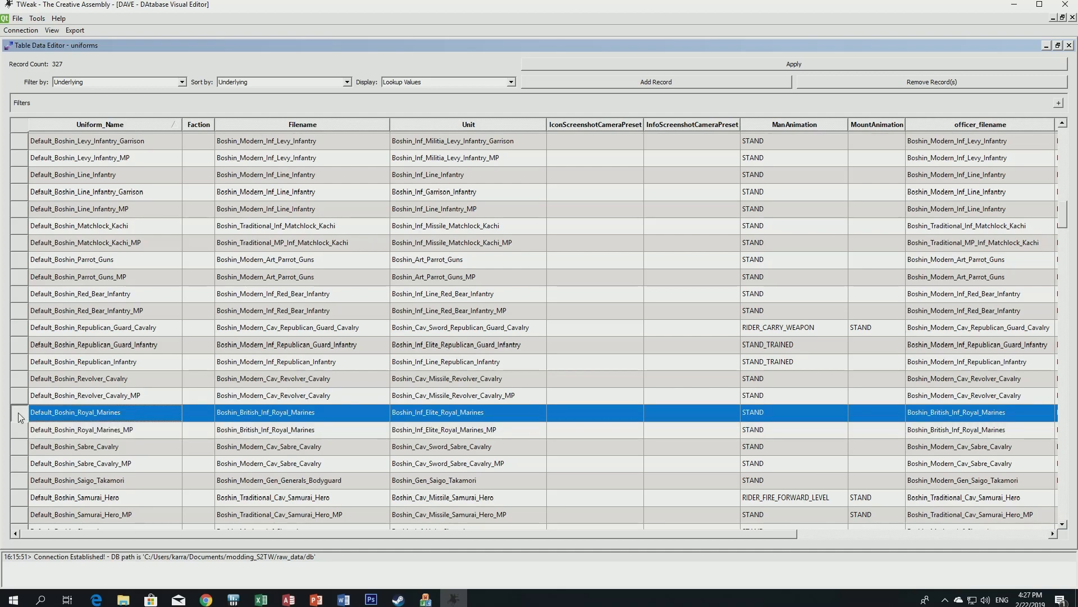
scroll(157, 335, up, 16)
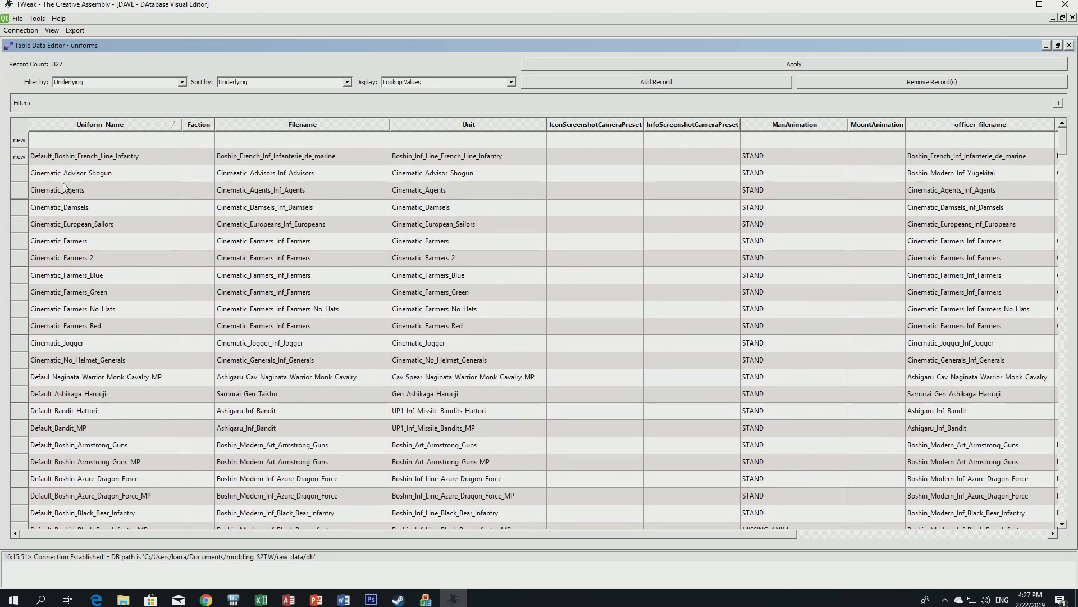
click(19, 139)
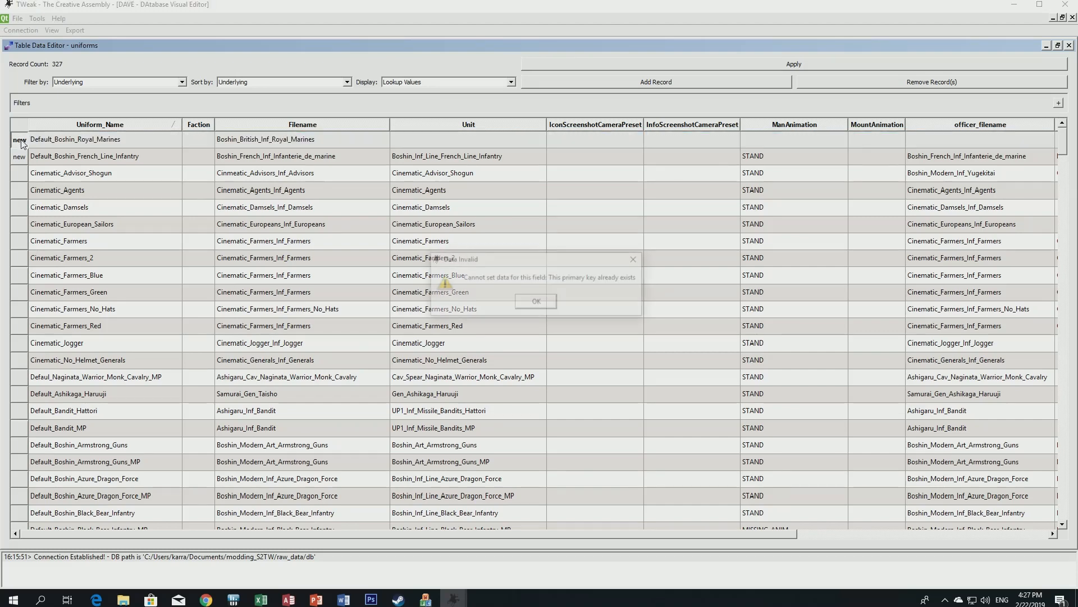
text(Default_Boshin_Royal_Marines		Boshin_British_Inf_Royal_Marines)
click(532, 301)
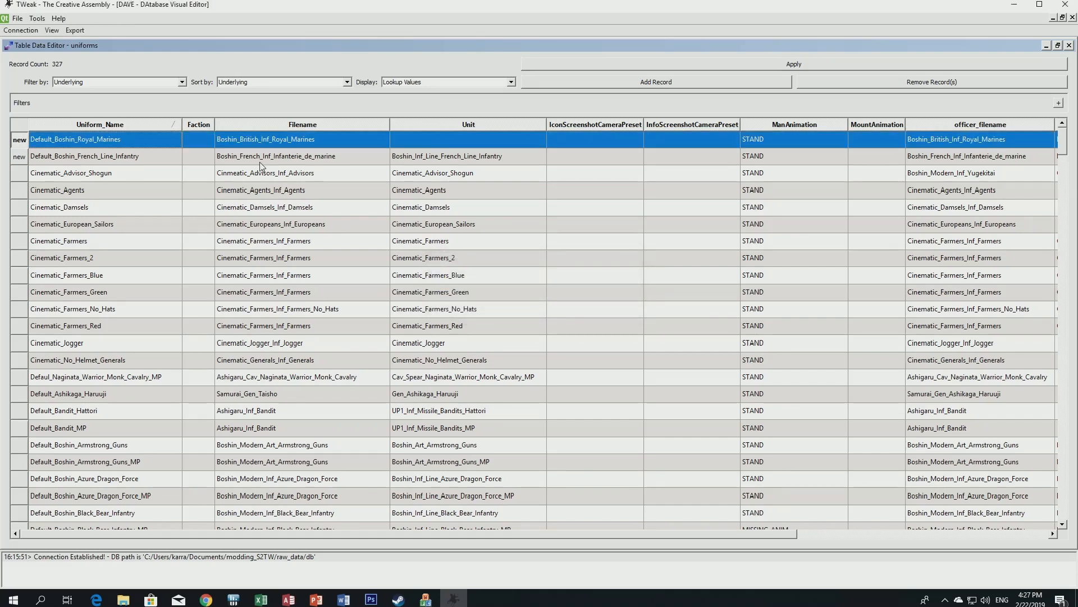
Set the copied Royal Marines record's Uniform_Name to Default_Boshin_British_Line_Infantry.
double_click(144, 141)
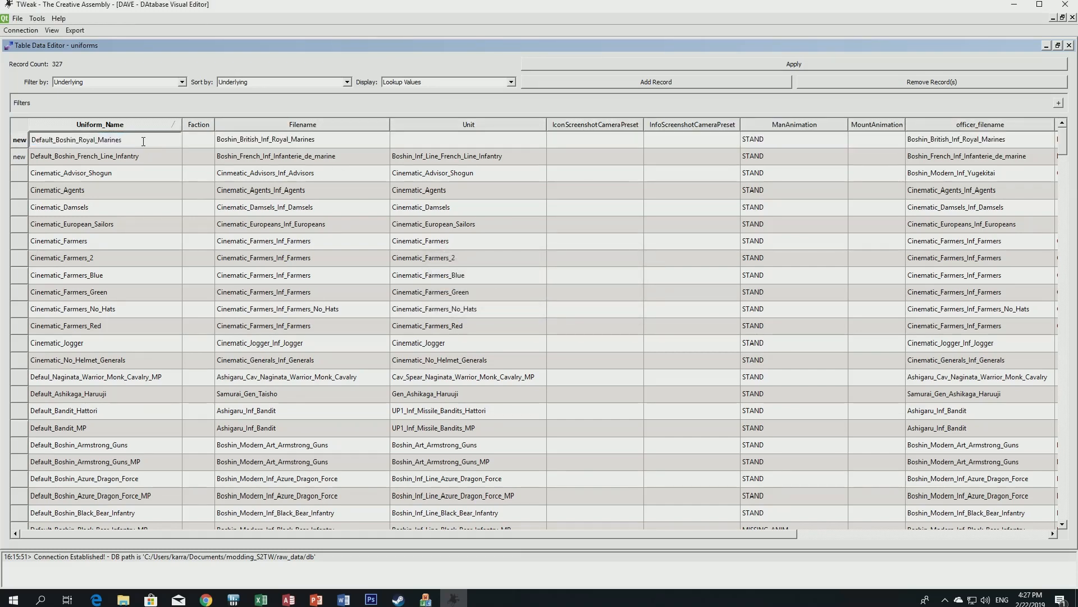
key(BackSpace)
key(BackSpace)
key(BackSpace)
key(BackSpace)
key(BackSpace)
key(BackSpace)
key(BackSpace)
key(BackSpace)
key(BackSpace)
key(BackSpace)
key(BackSpace)
key(BackSpace)
text(British_Line_Infan)
key(Return)
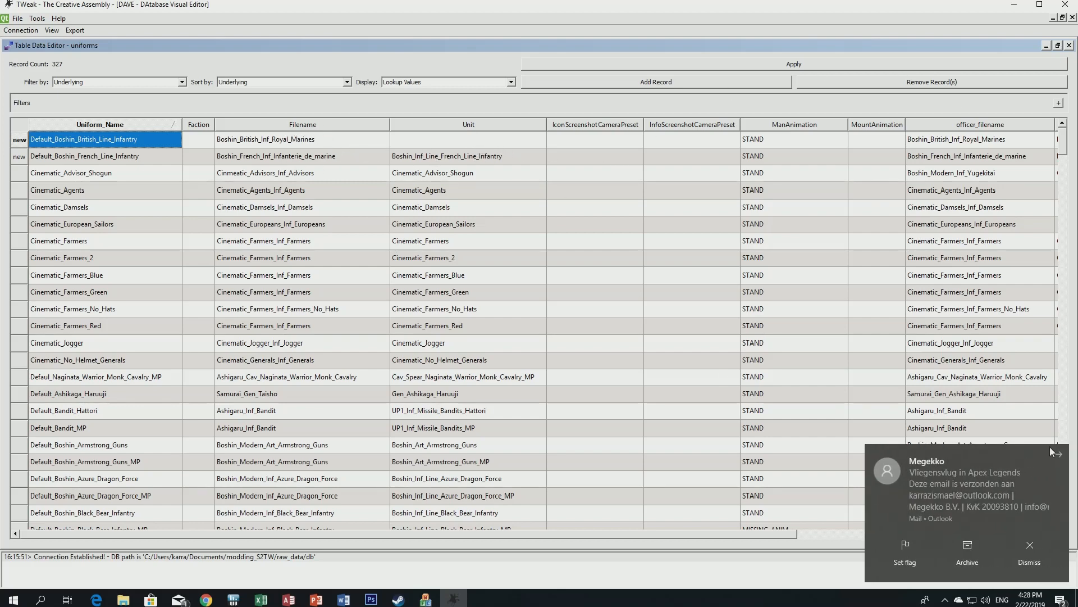
Set the British line infantry uniform record's Unit to Boshin_Inf_Line_British_Line_Infantry.
double_click(499, 141)
scroll(492, 178, down, 10)
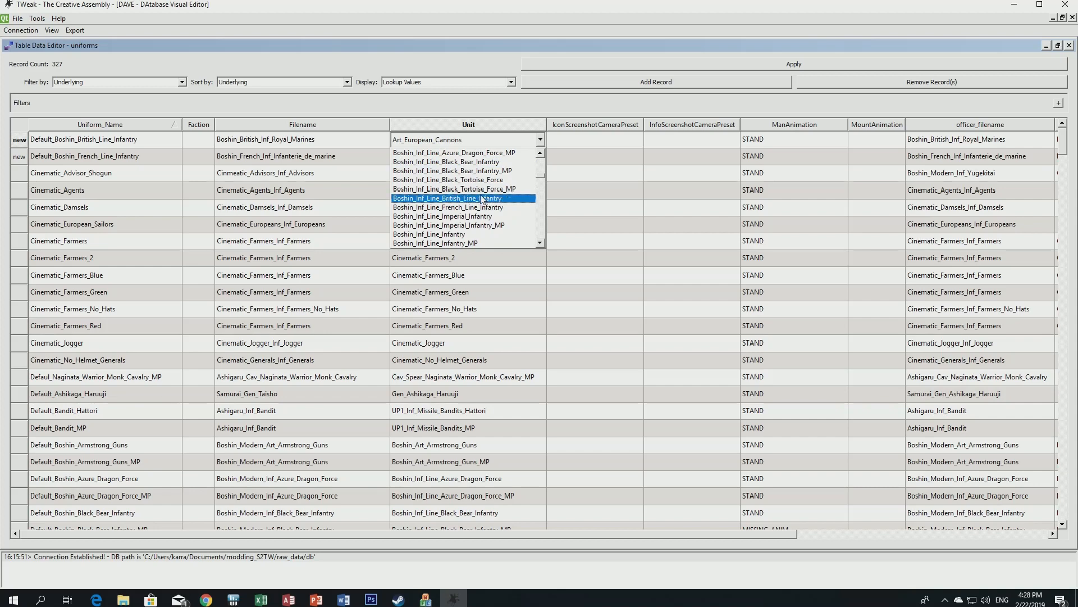
click(478, 199)
click(470, 156)
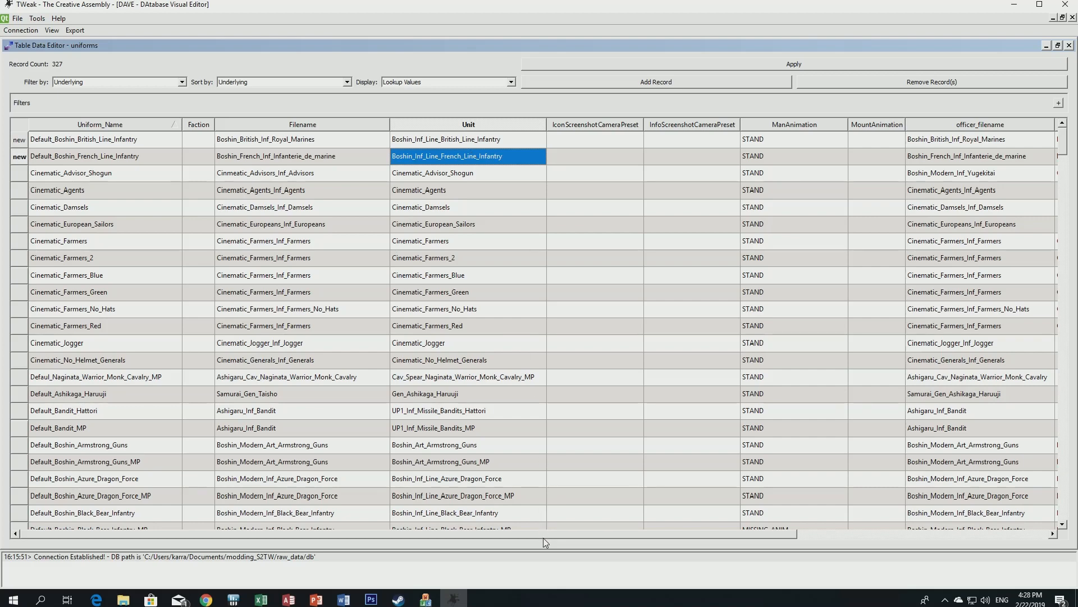
Check the remaining columns of the two new uniform records and apply the changes to the uniforms table.
drag(550, 534, 817, 538)
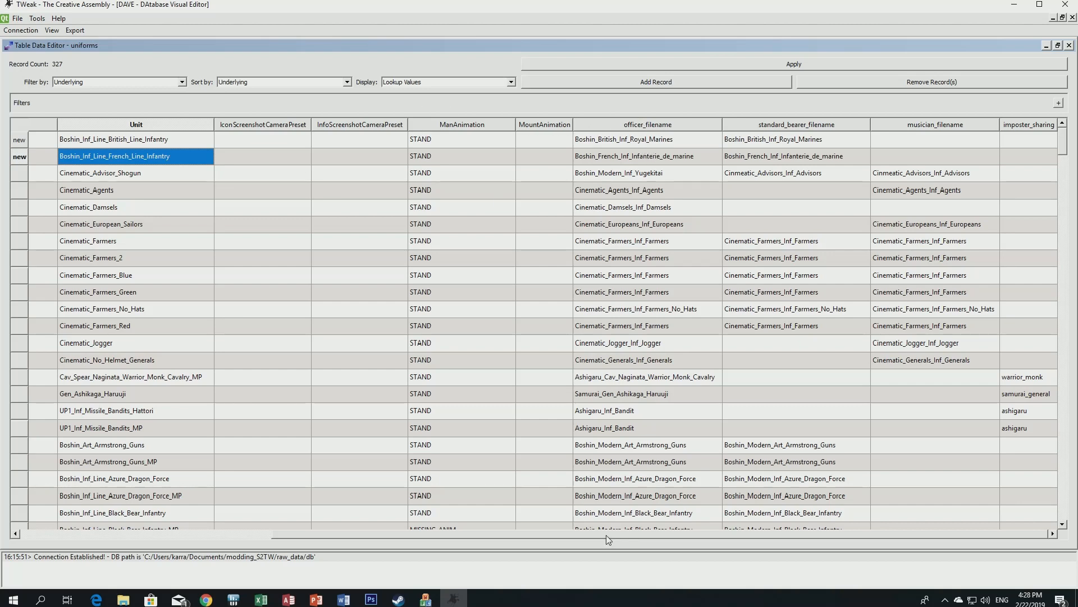
drag(606, 534, 331, 535)
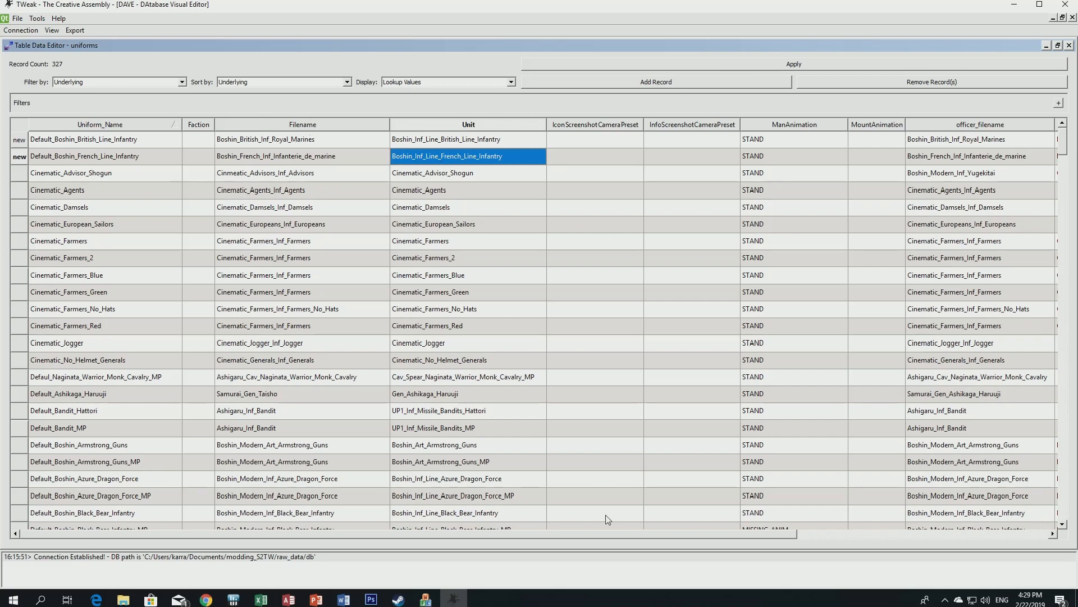
drag(649, 538, 513, 536)
click(800, 65)
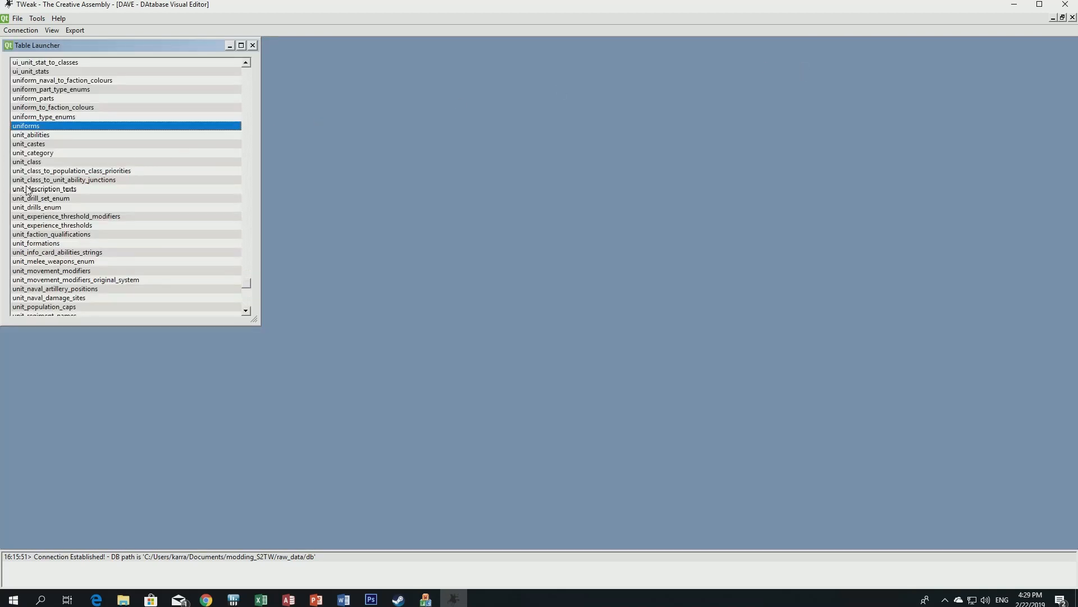
Open the uniform_to_faction_colours table and maximize its editor.
scroll(25, 191, up, 2)
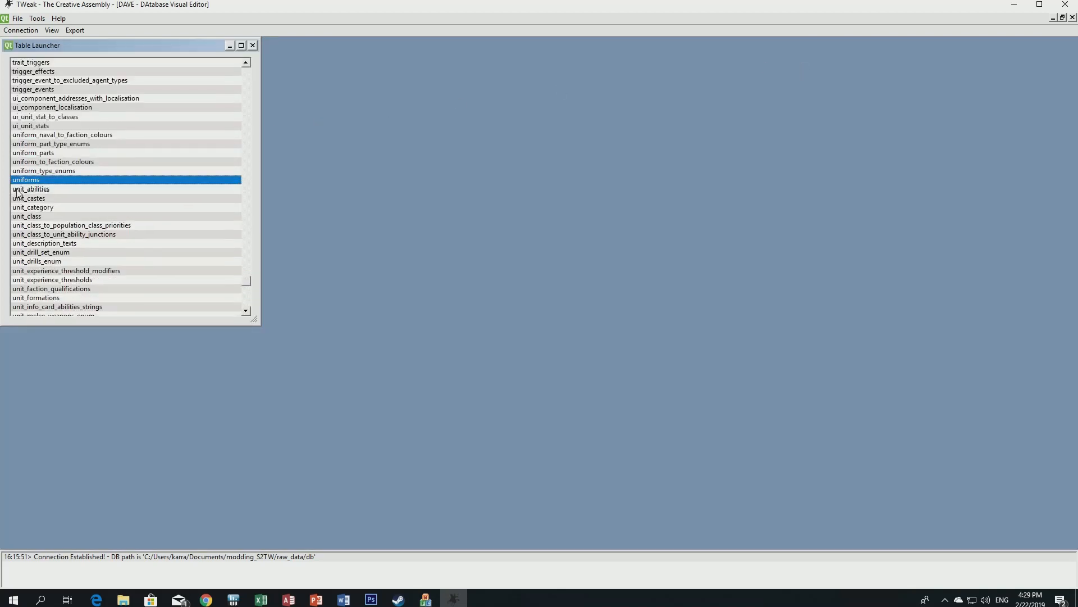
double_click(64, 163)
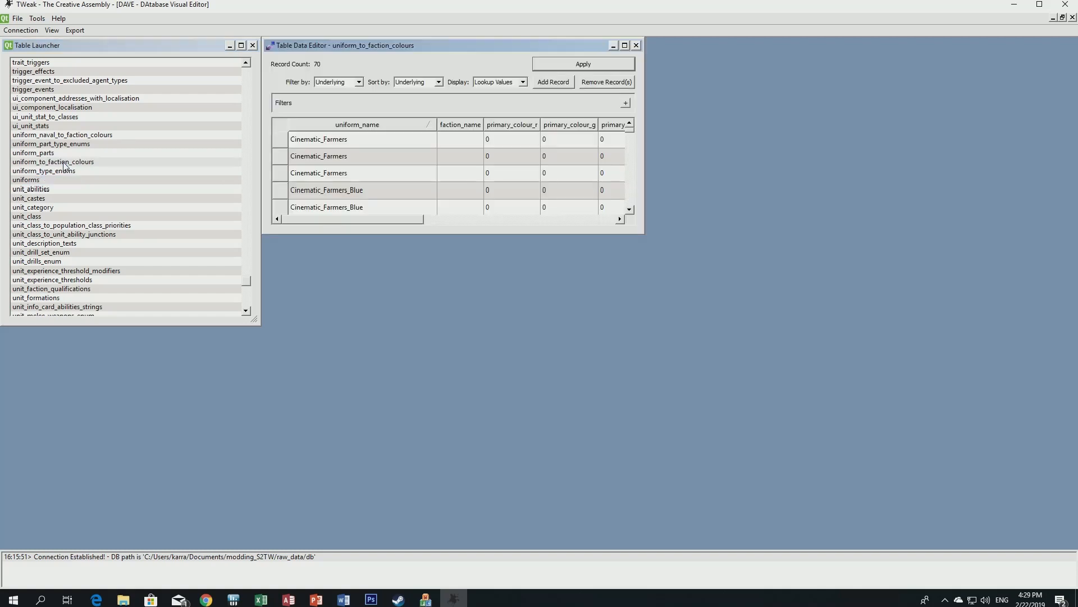
click(624, 45)
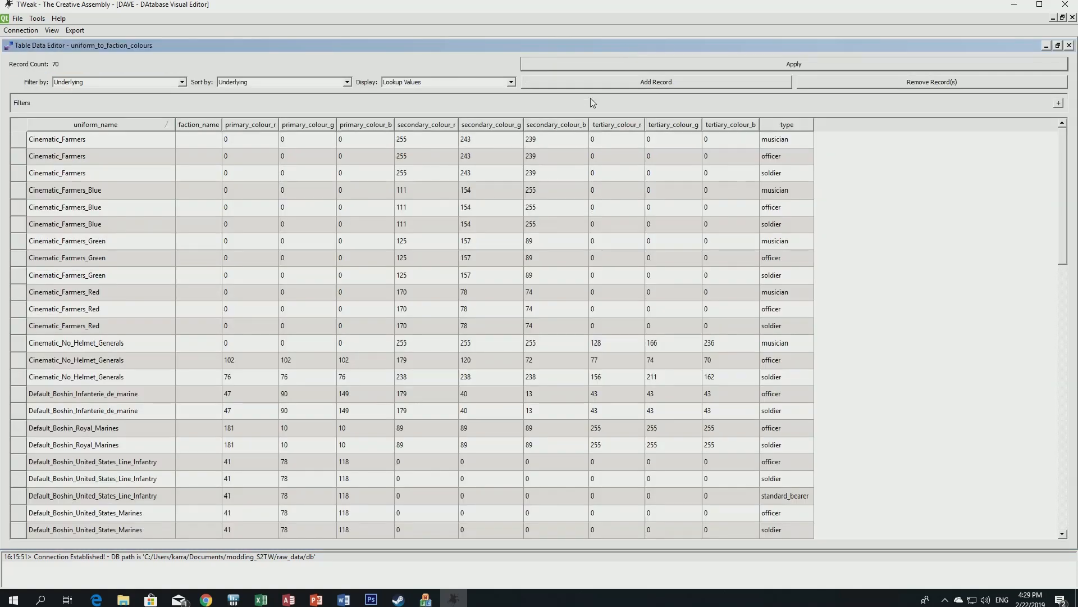
Add a record to uniform_to_faction_colours and copy the Default_Boshin_Infanterie_de_marine officer row's values into it.
click(631, 84)
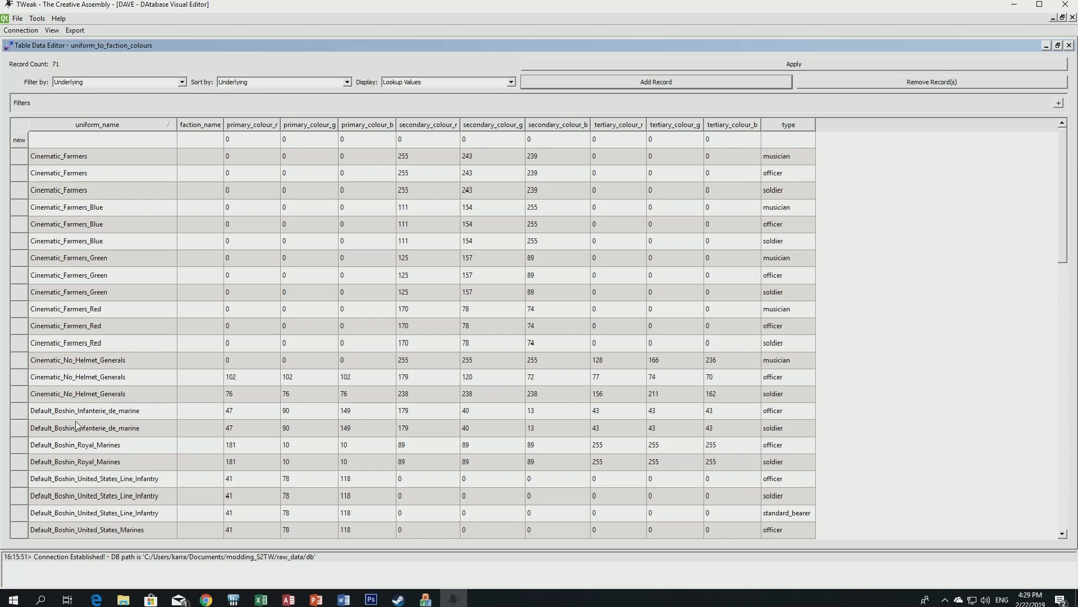
click(22, 414)
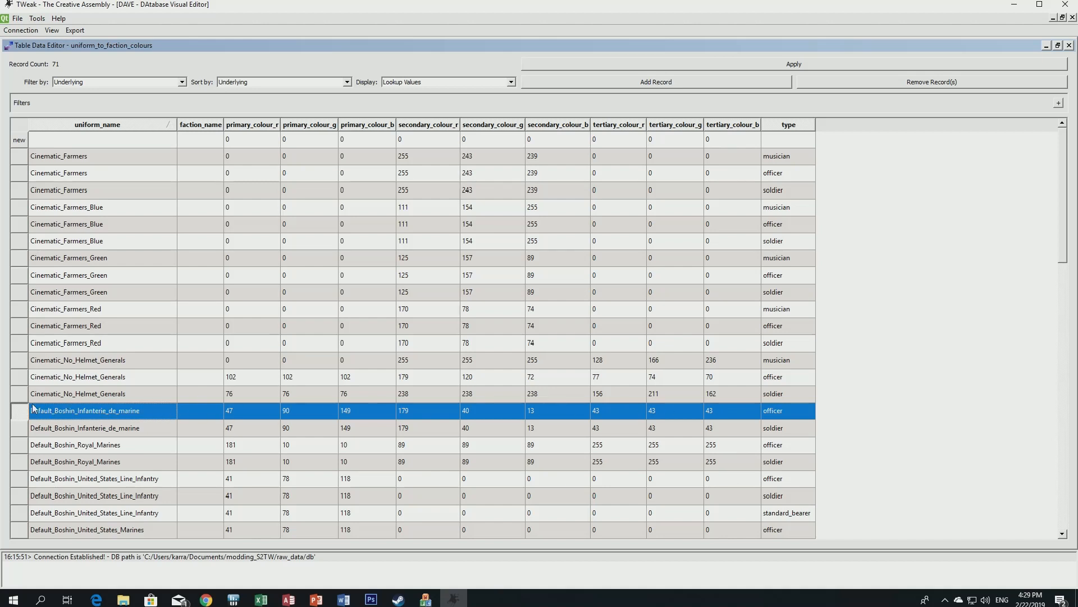
click(19, 145)
key(ctrl+v)
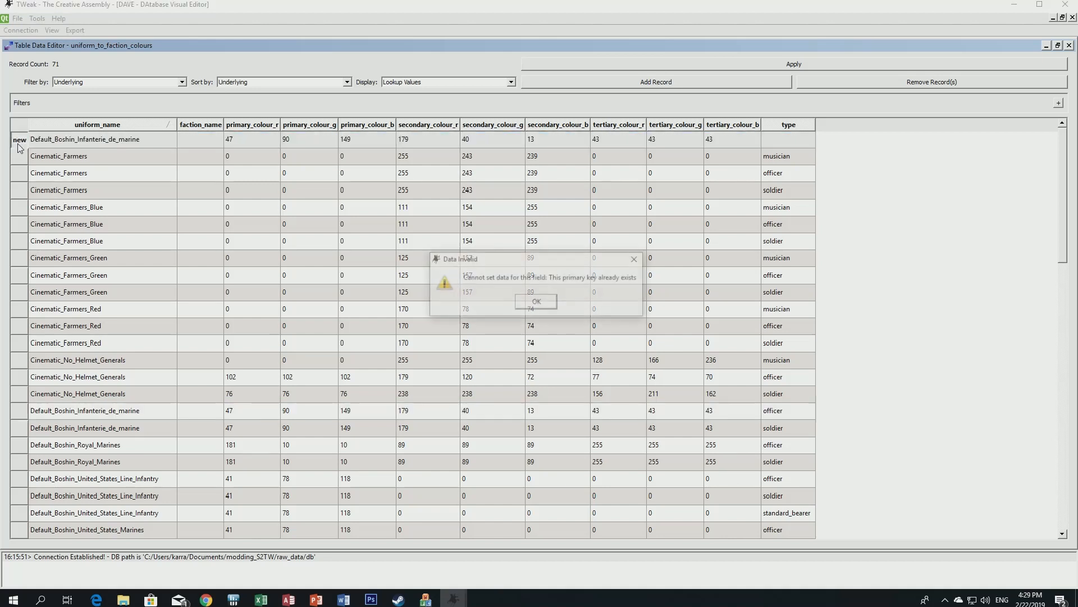
click(528, 302)
Set the new faction colours record's uniform_name to Default_Boshin_French_Line_Infantry.
click(155, 140)
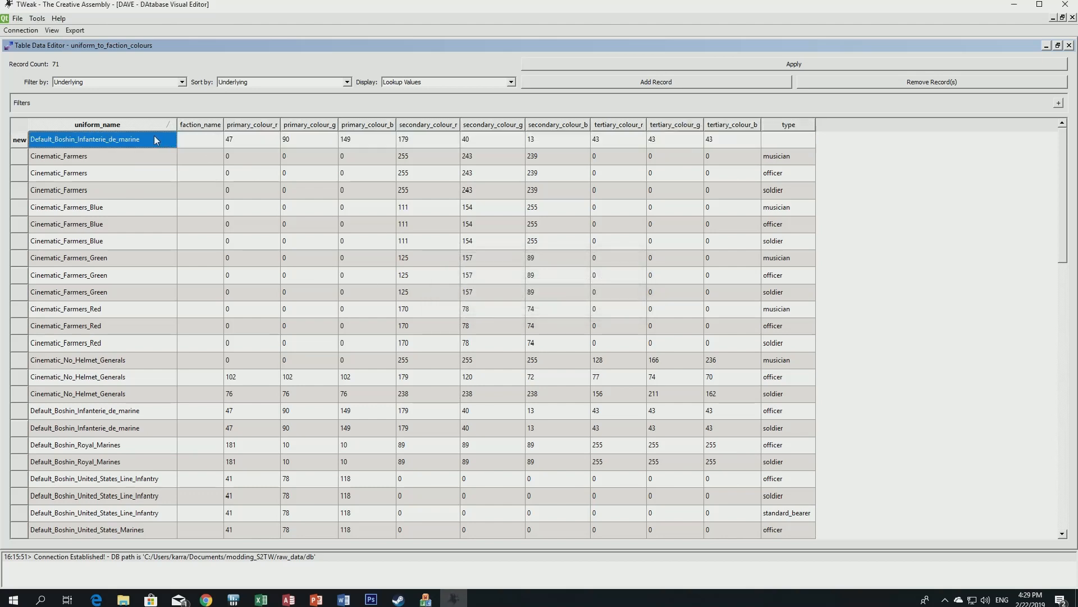
click(155, 140)
scroll(135, 213, up, 1)
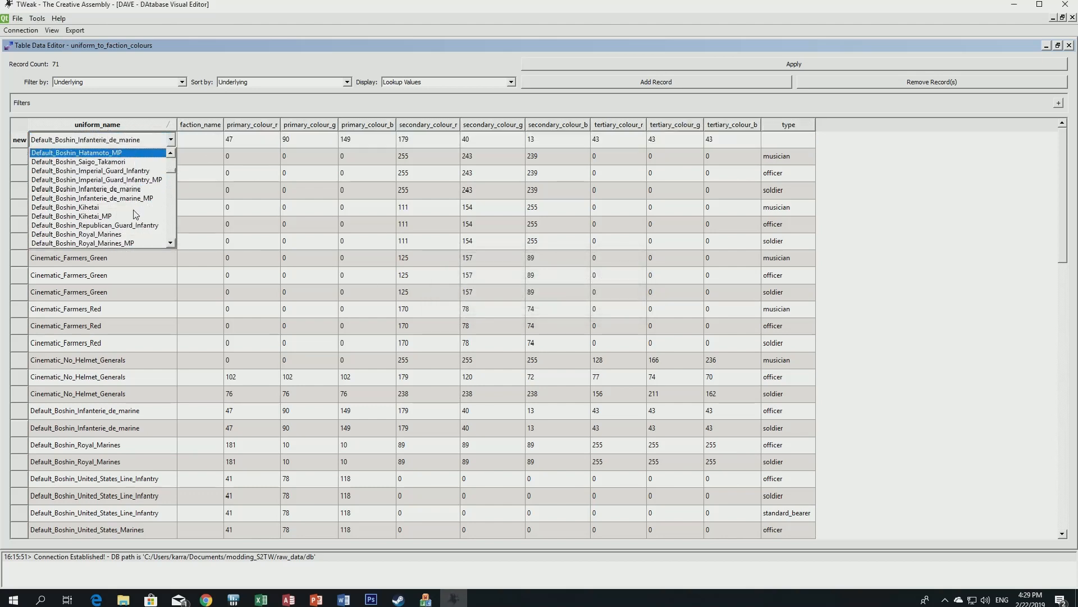
scroll(134, 214, up, 1)
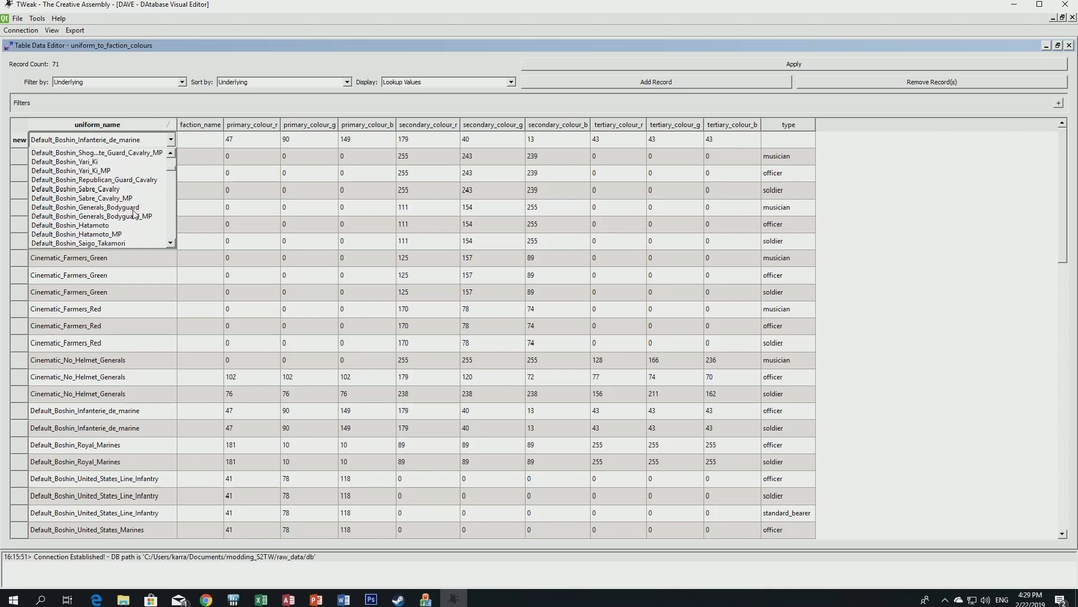
scroll(135, 214, up, 4)
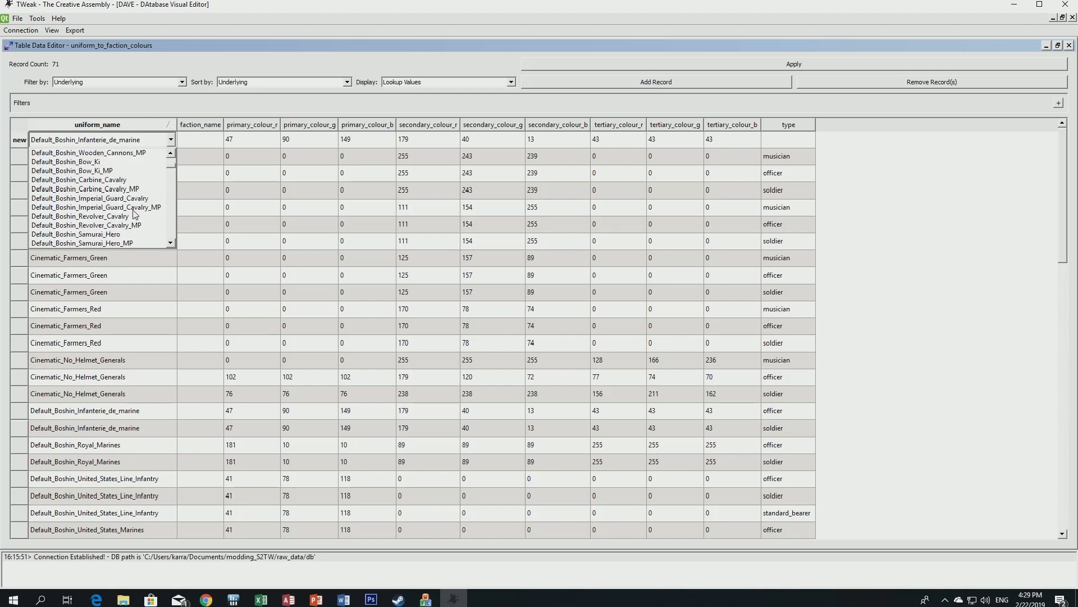
scroll(133, 211, up, 3)
scroll(133, 212, down, 3)
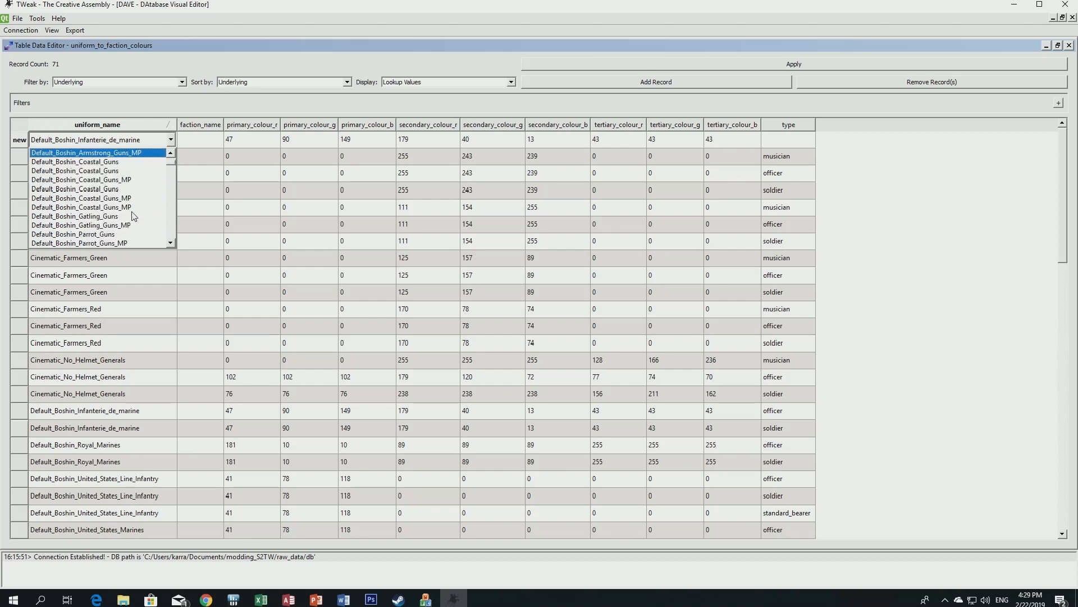
scroll(118, 218, down, 3)
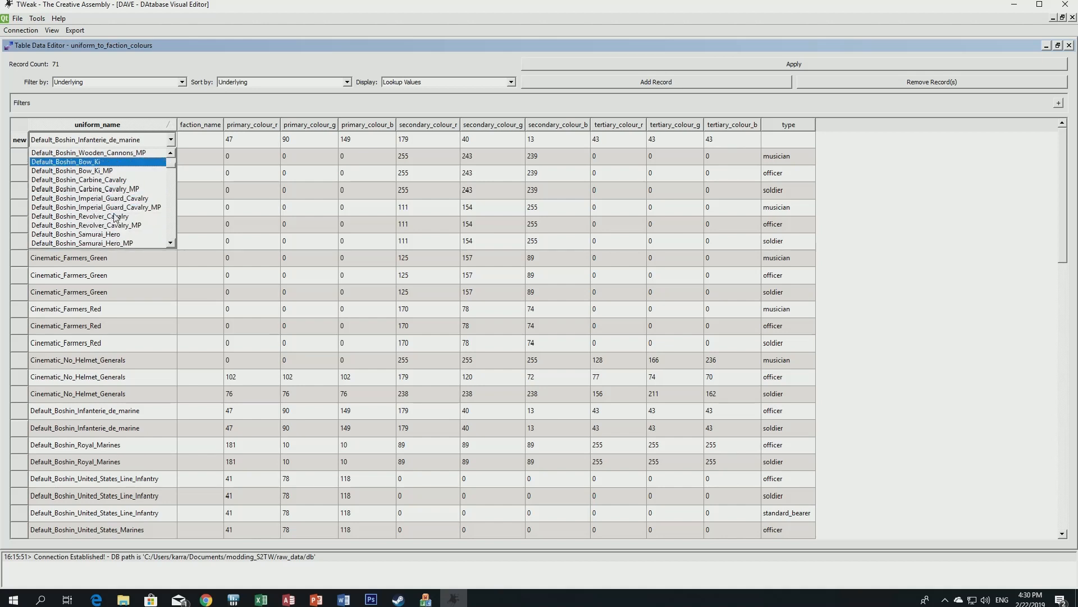
scroll(110, 218, down, 3)
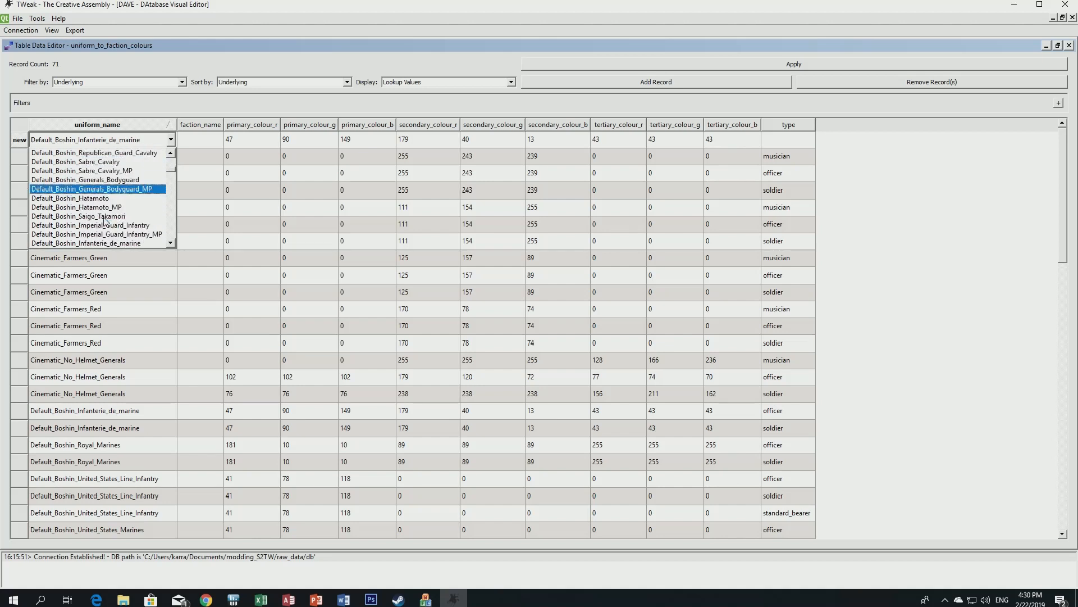
scroll(105, 205, down, 6)
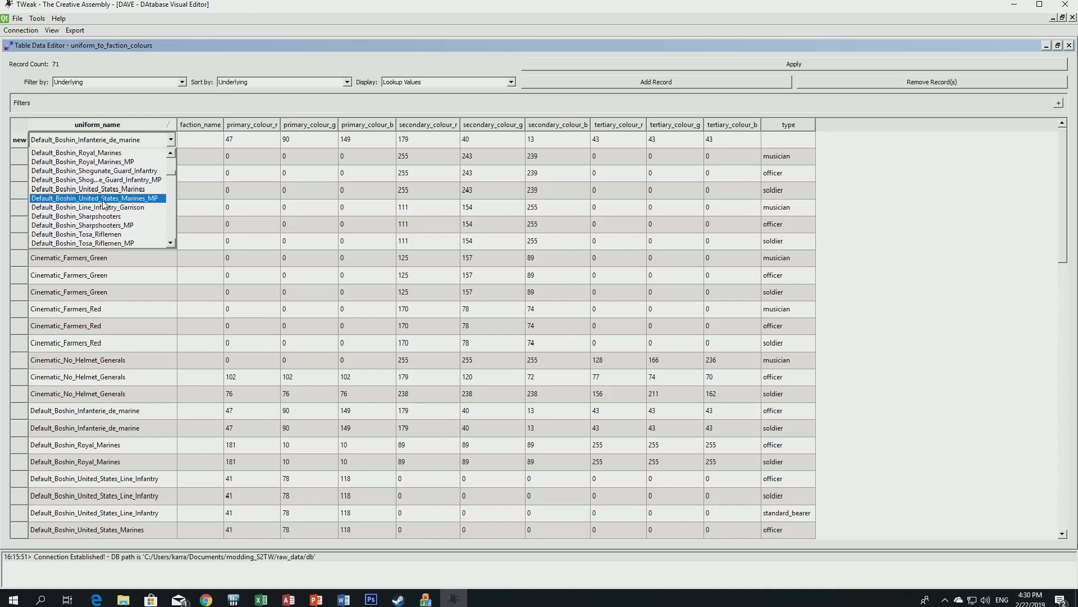
scroll(107, 202, down, 1)
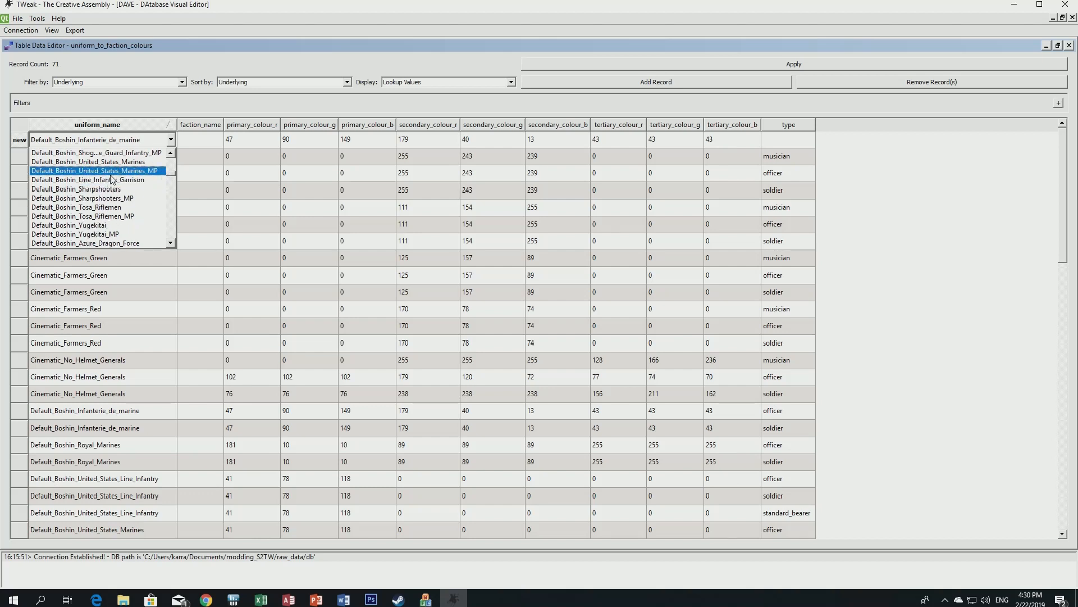
scroll(112, 196, up, 5)
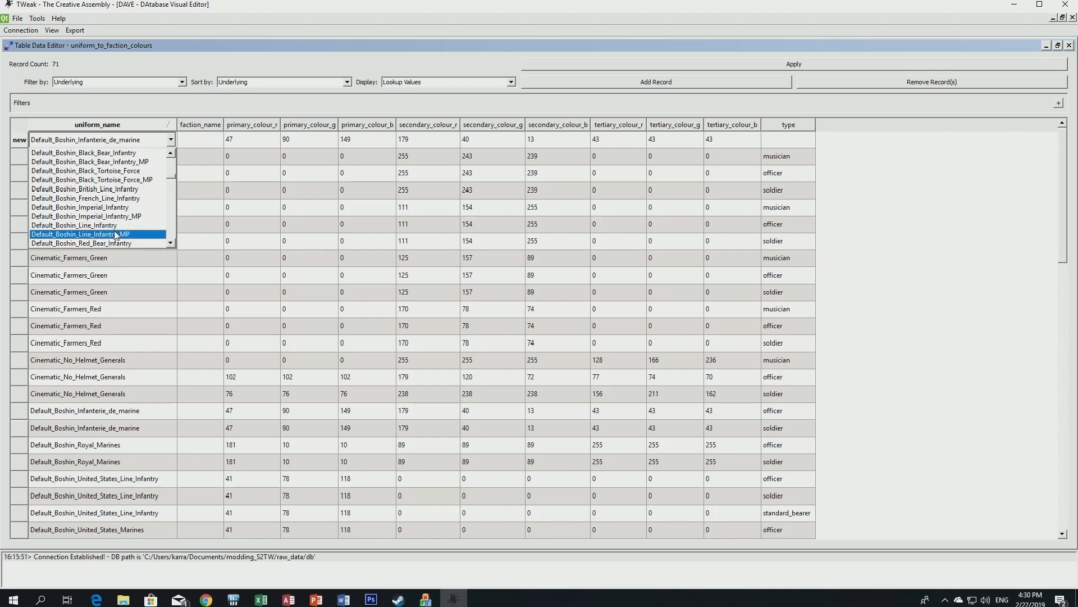
scroll(118, 235, down, 2)
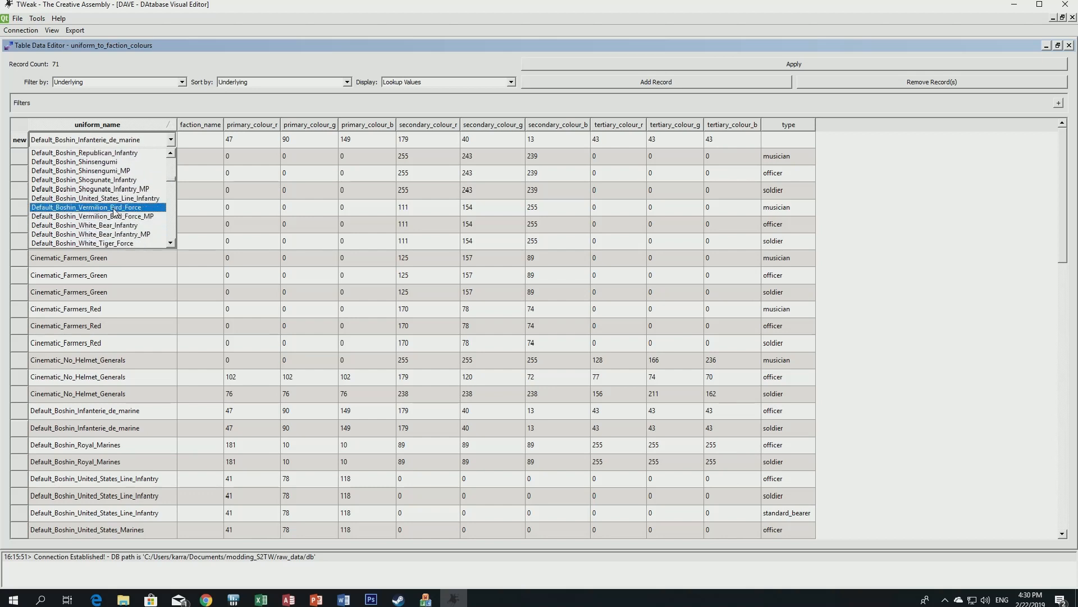
scroll(114, 208, down, 2)
scroll(114, 210, up, 6)
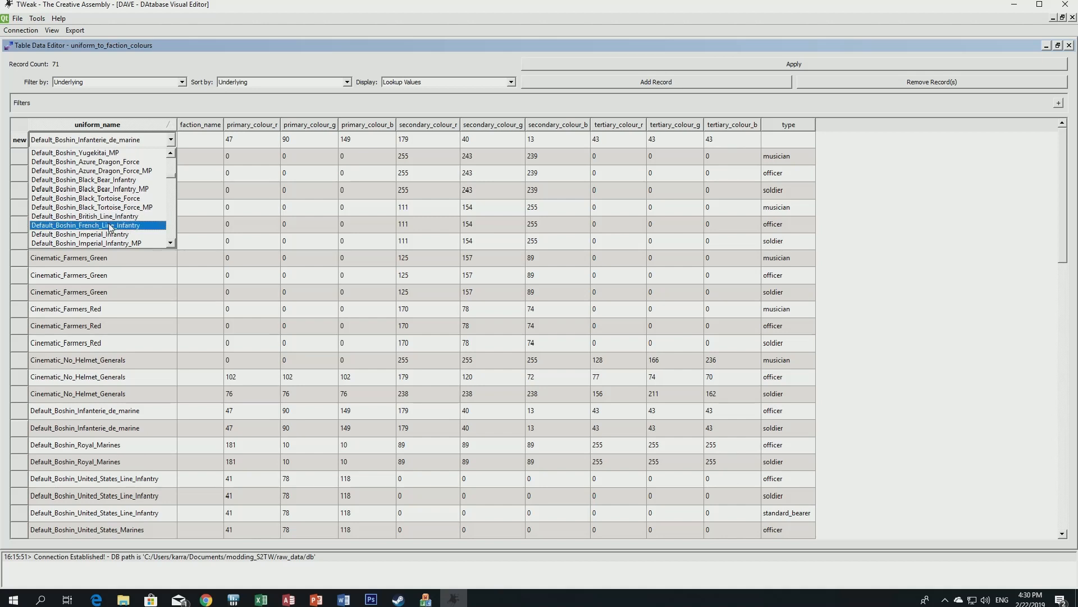
click(114, 227)
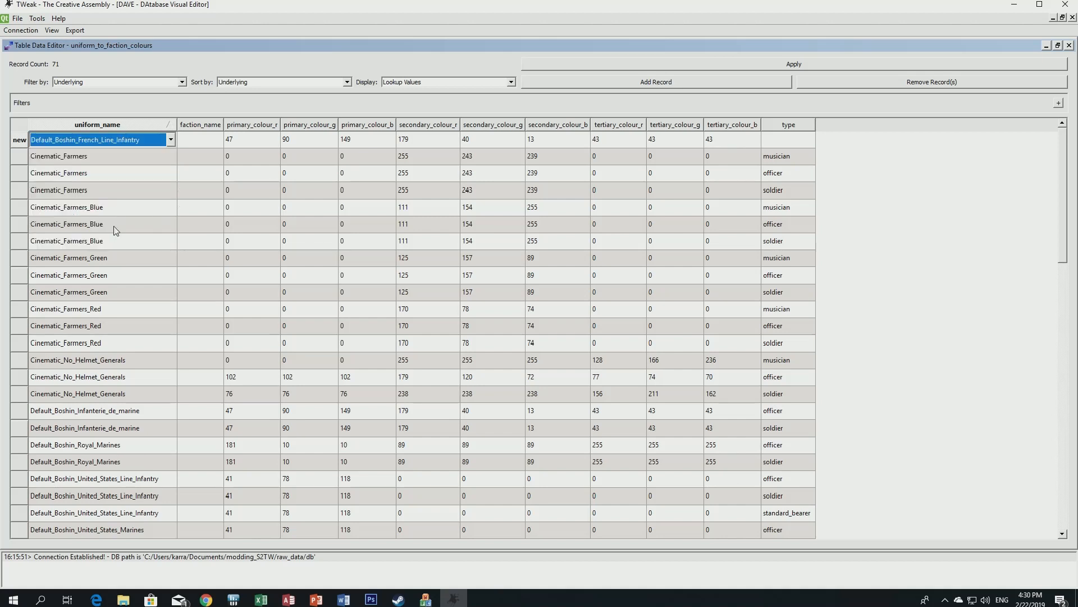
Widen the type column and set the new Default_Boshin_French_Line_Infantry record's type to standard_bearer.
click(145, 163)
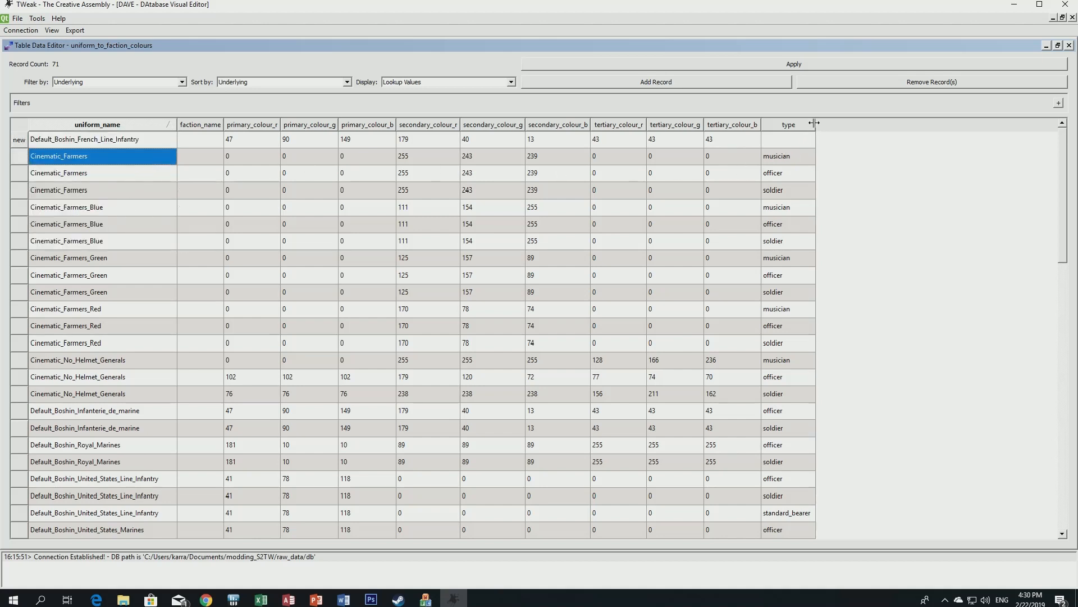
drag(815, 123, 862, 123)
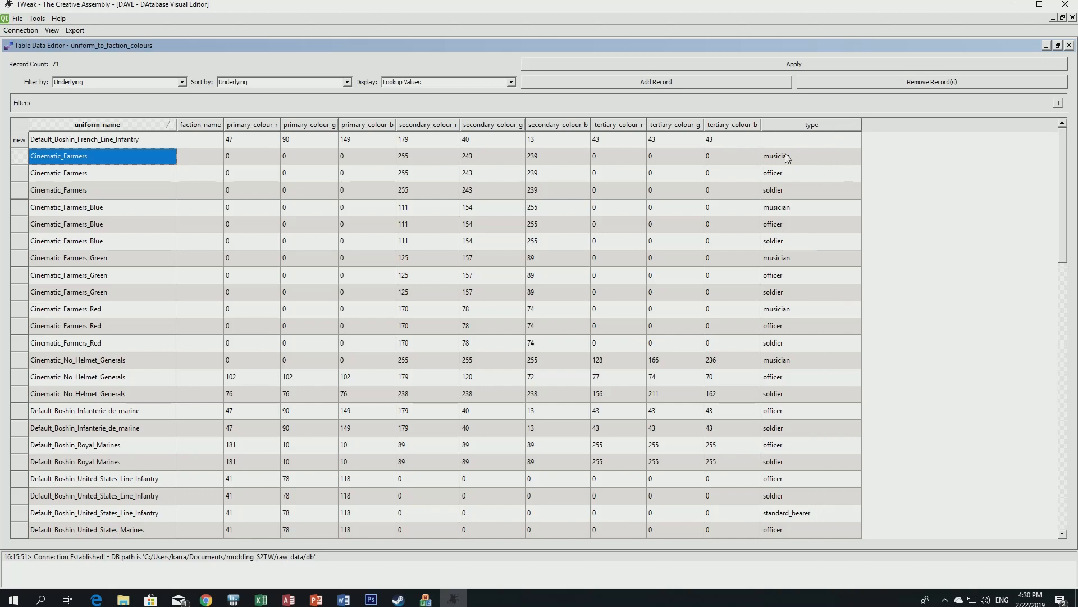
click(806, 139)
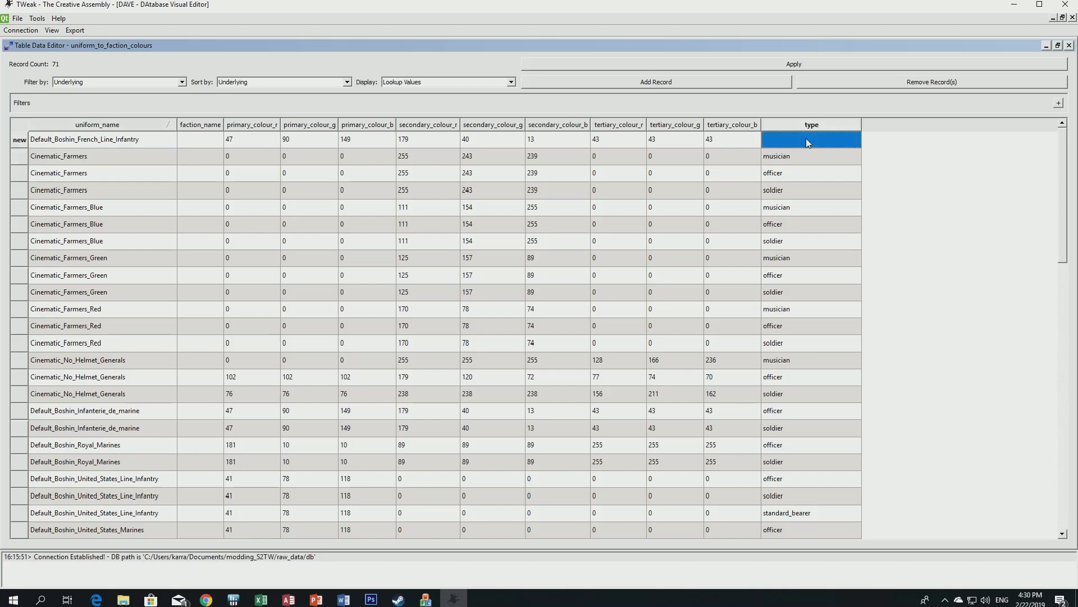
click(807, 138)
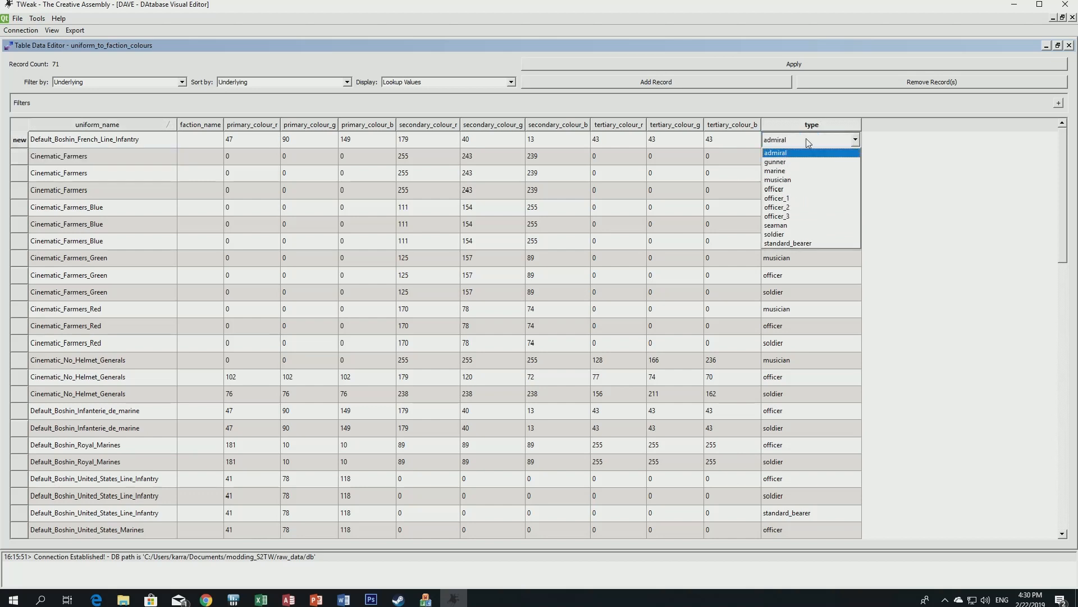
click(801, 244)
Add a record duplicating the Default_Boshin_French_Line_Infantry standard_bearer row and set its type to soldier.
click(668, 86)
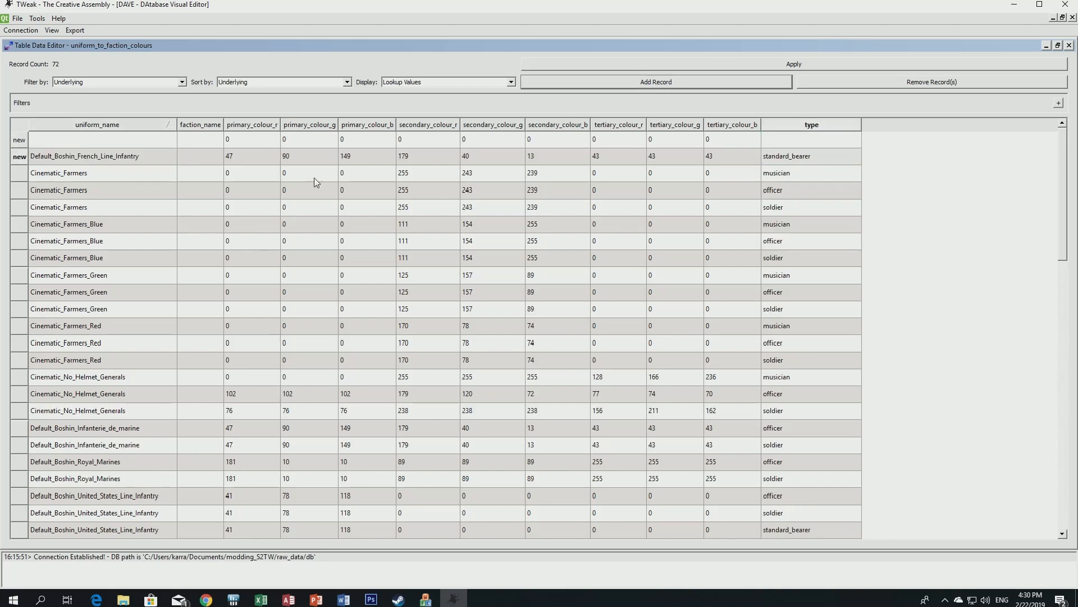
click(17, 158)
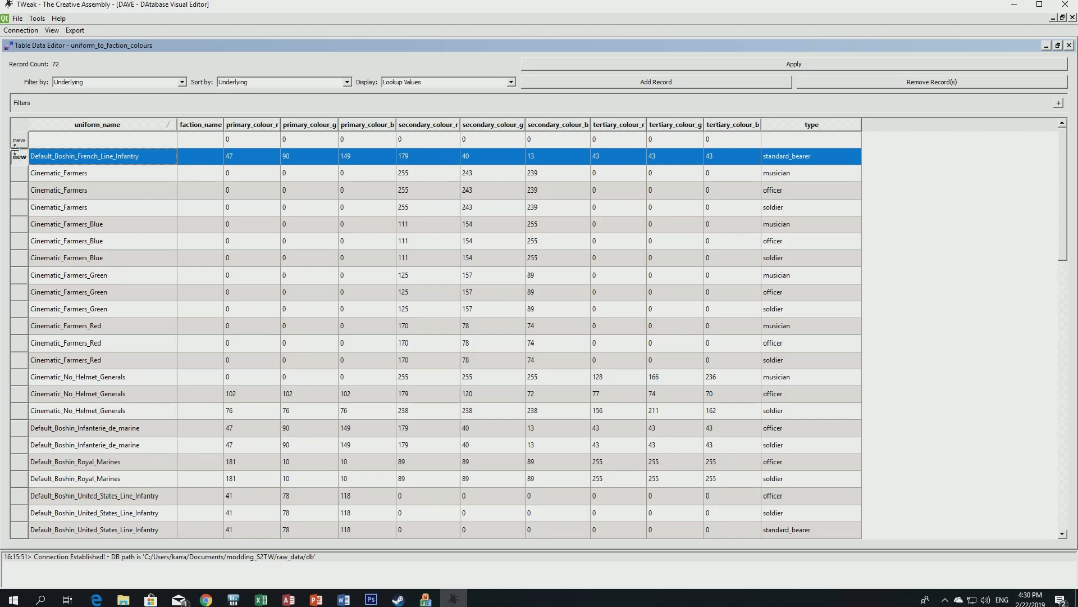
click(18, 144)
key(ctrl+v)
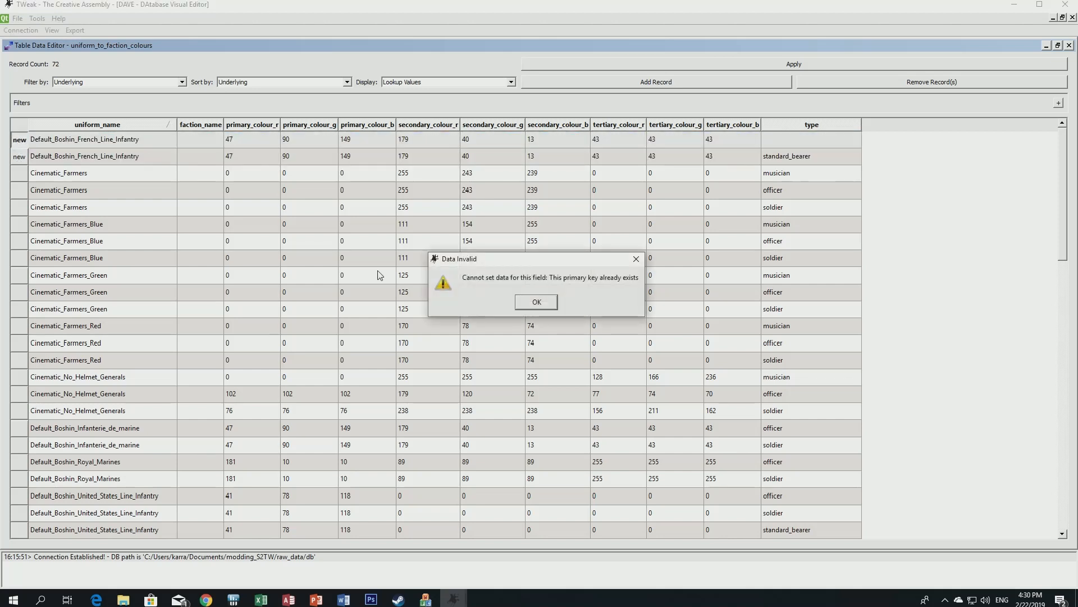
click(527, 302)
double_click(809, 140)
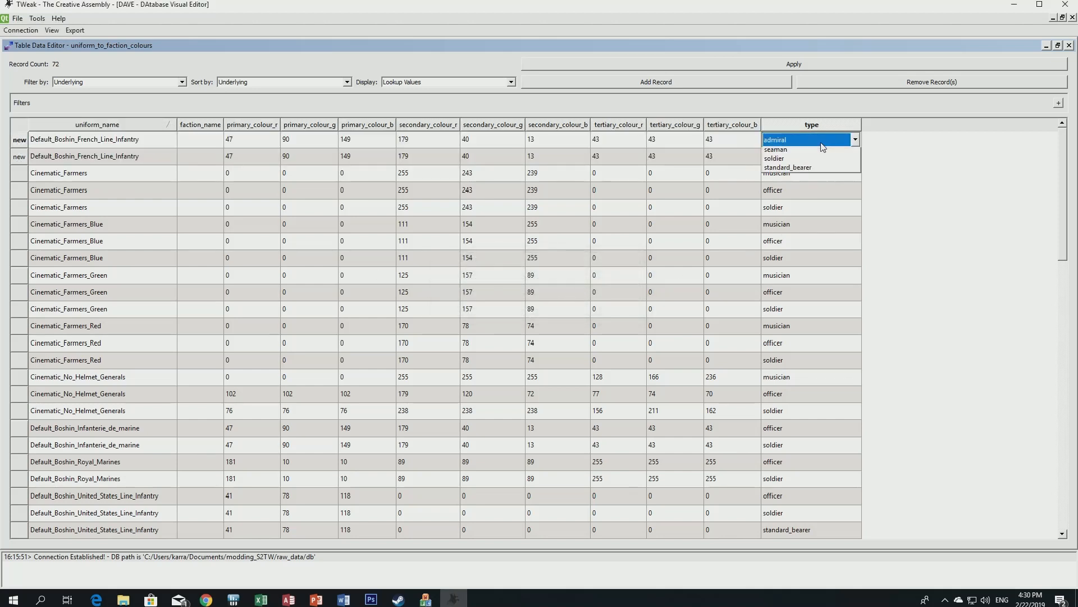
click(785, 234)
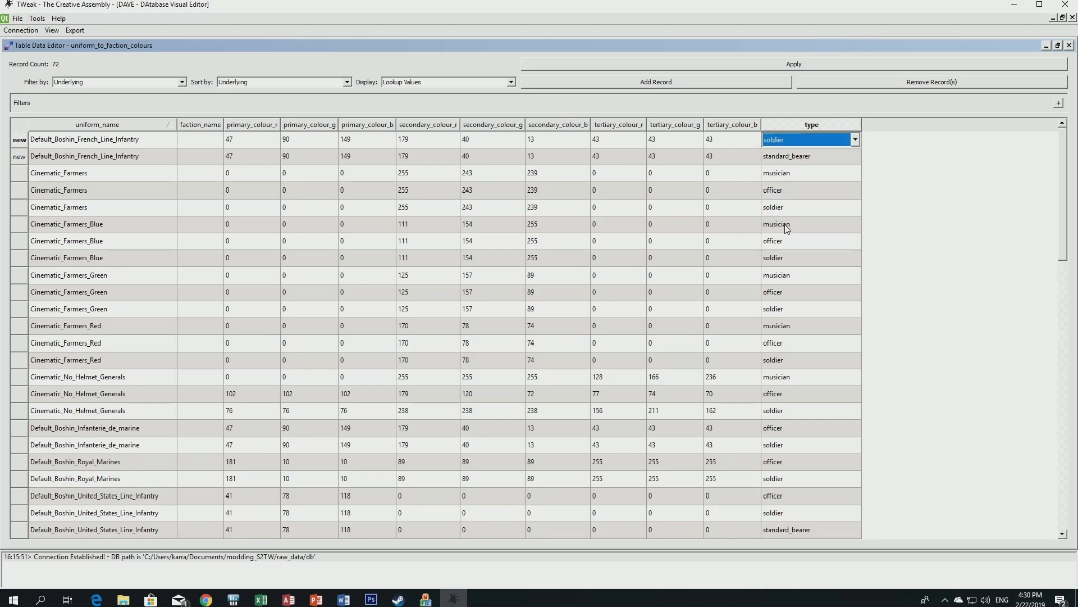
click(790, 158)
Add another record duplicating the Default_Boshin_French_Line_Infantry soldier row and set its type to officer.
click(623, 82)
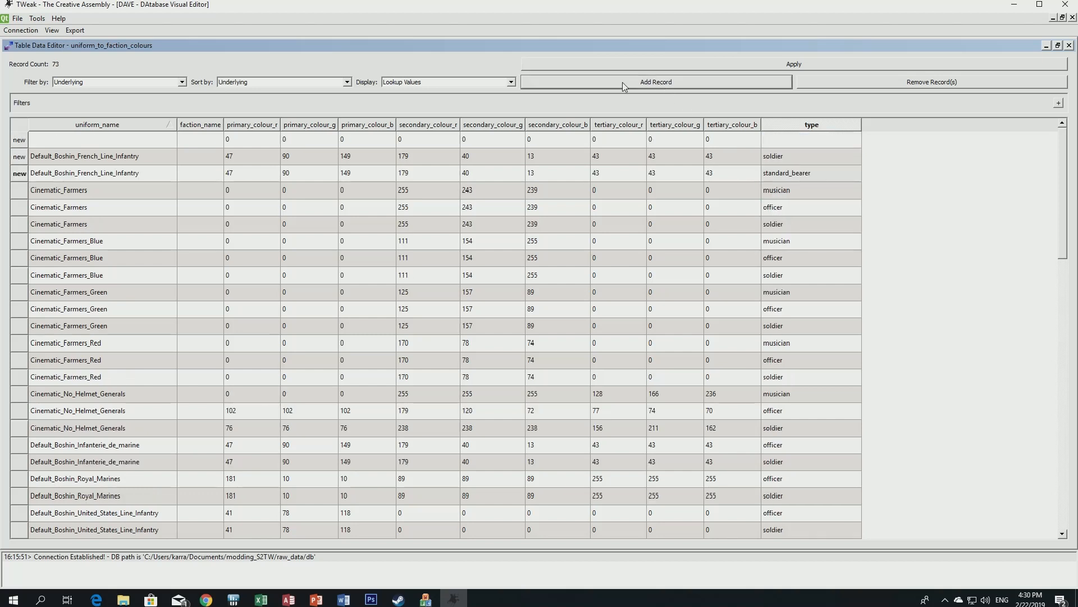
click(18, 157)
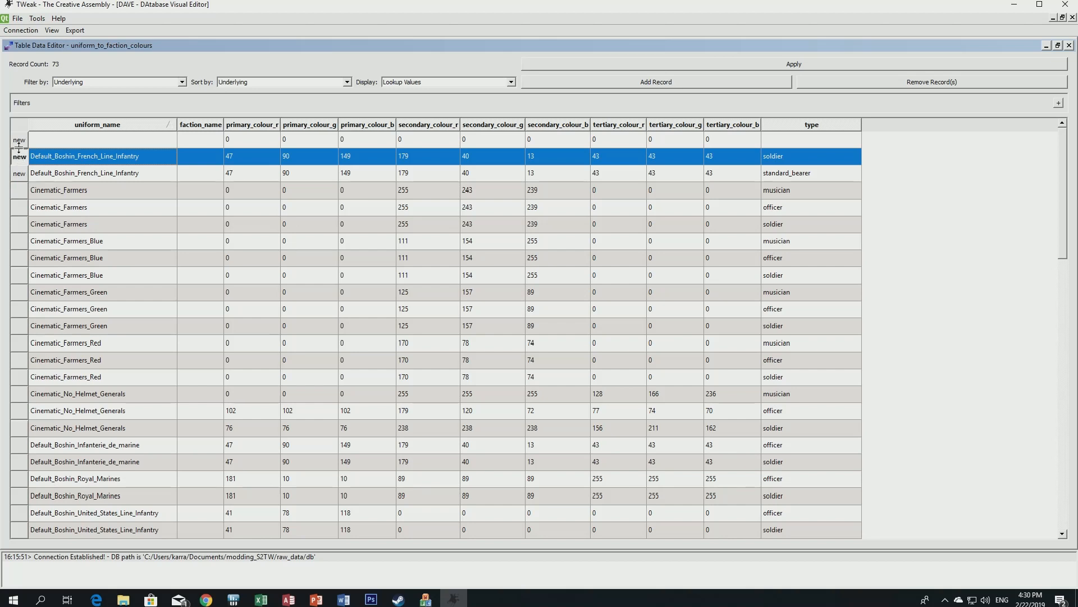
click(22, 140)
key(ctrl+v)
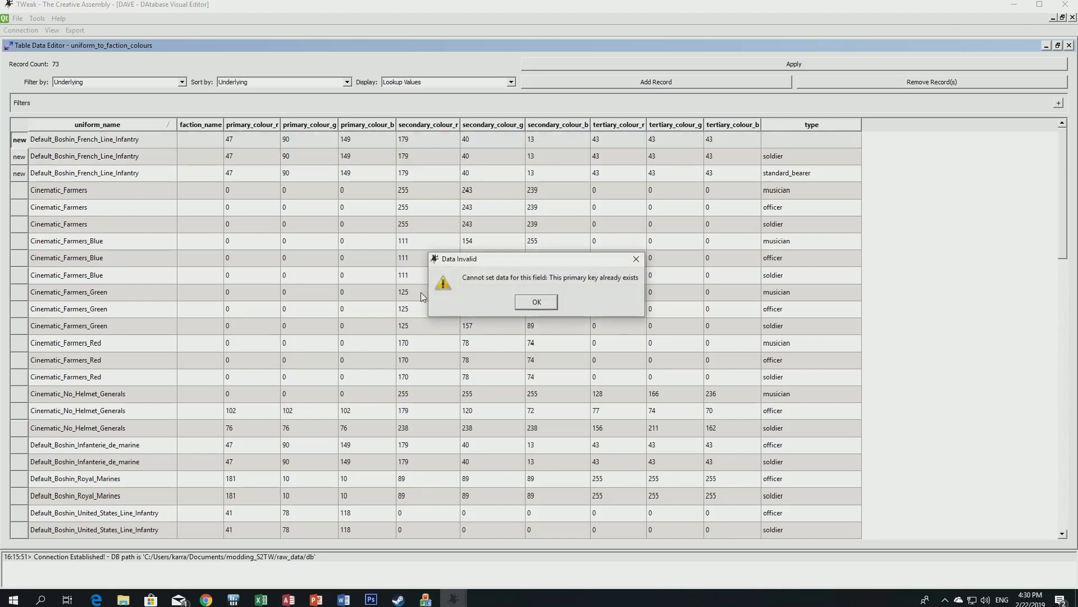
click(534, 303)
double_click(822, 139)
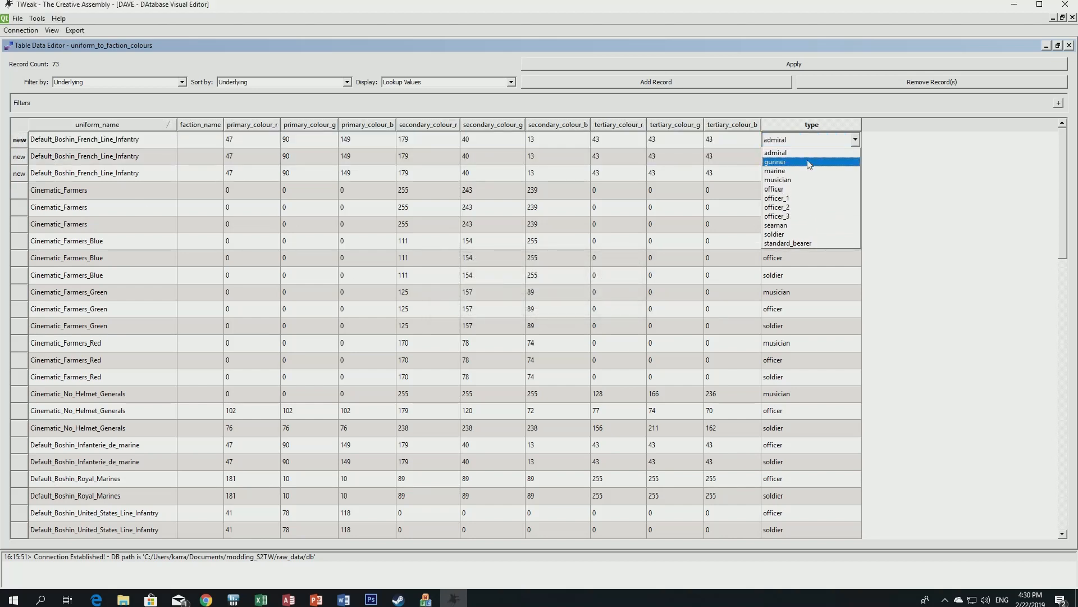
click(785, 191)
click(782, 159)
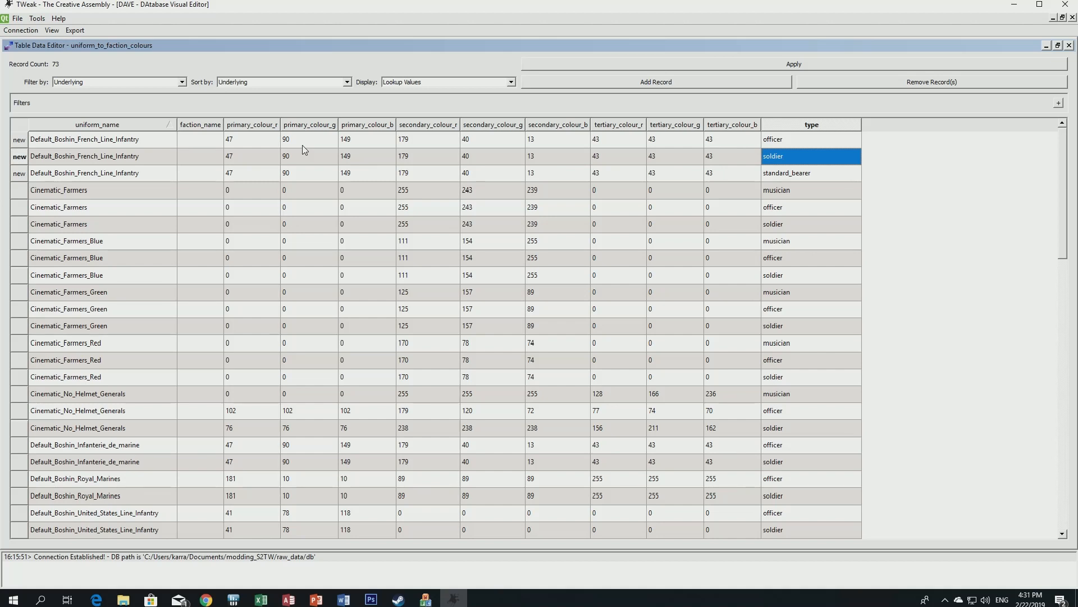
click(247, 139)
click(303, 140)
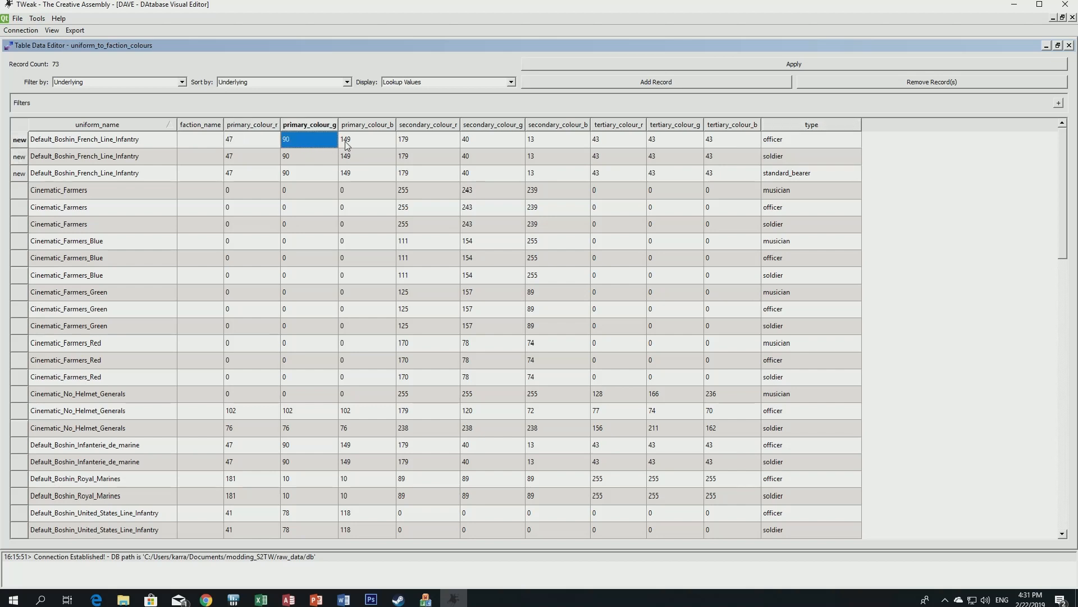
click(346, 142)
click(407, 141)
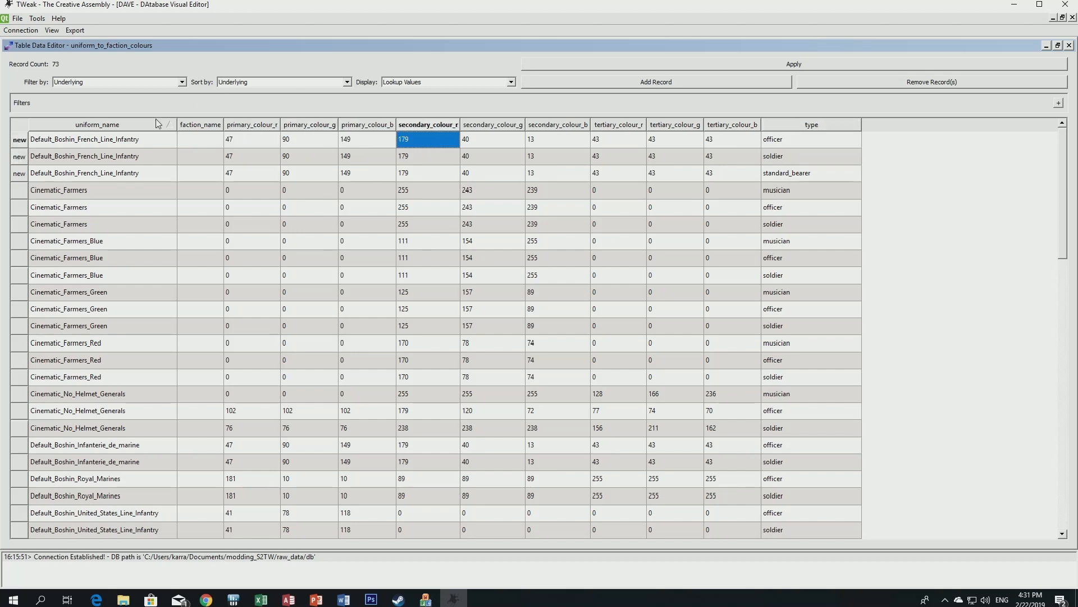
Add a record and copy the Default_Boshin_Royal_Marines officer row's values into it.
click(598, 82)
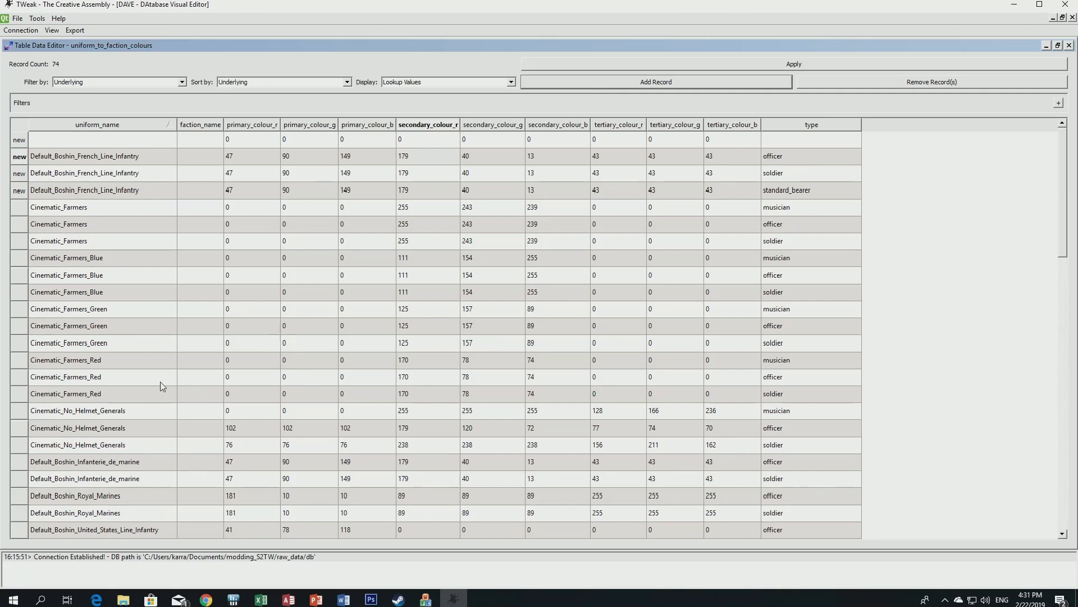
scroll(149, 399, down, 6)
scroll(123, 424, down, 1)
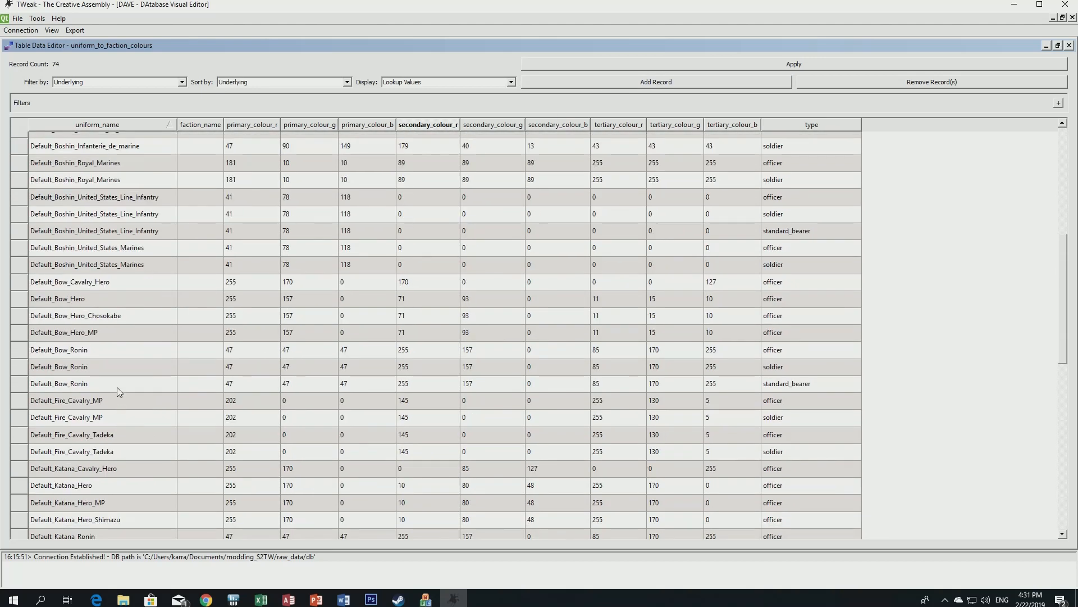
scroll(102, 360, down, 3)
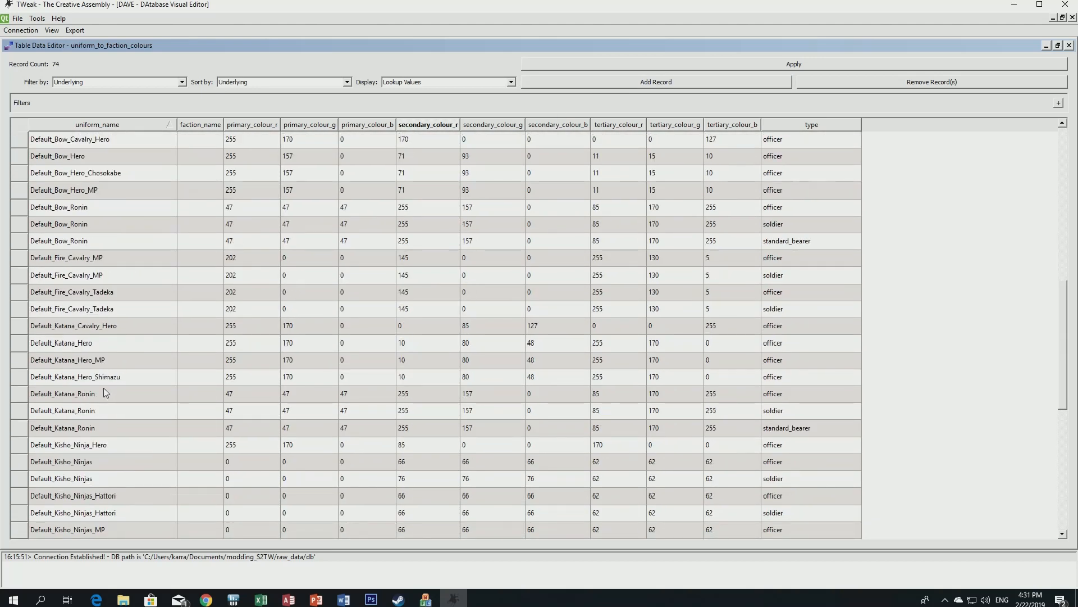
scroll(102, 387, up, 6)
click(22, 306)
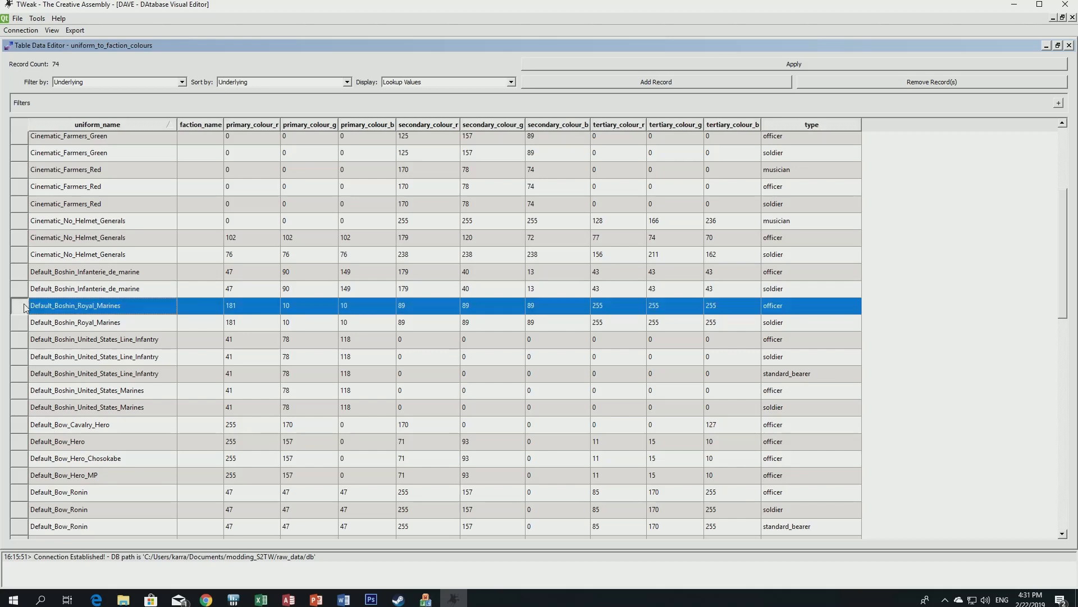
scroll(177, 268, up, 4)
click(18, 139)
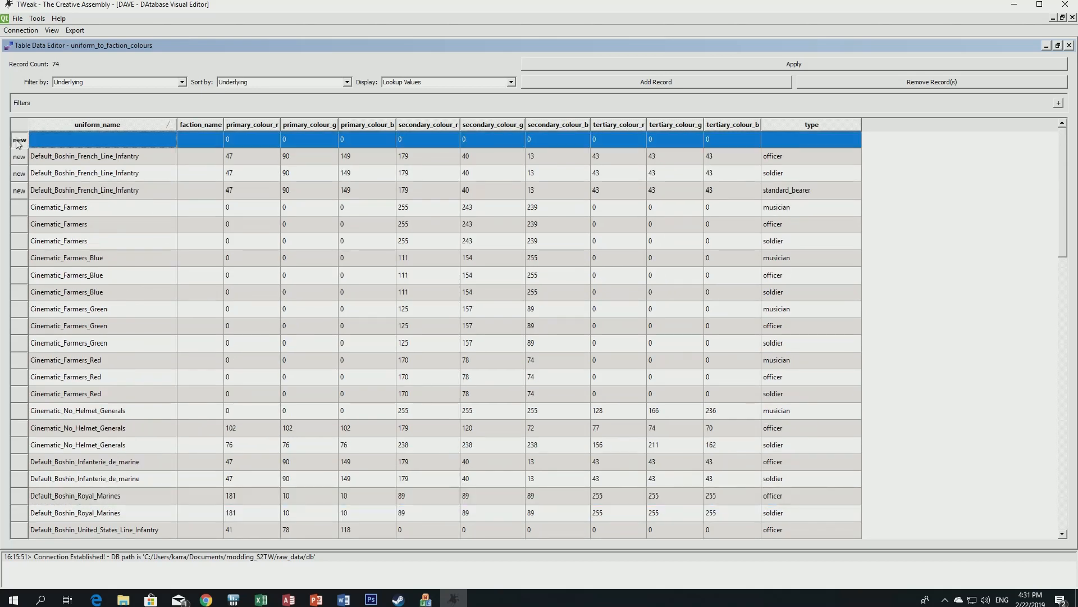
key(ctrl+v)
click(538, 305)
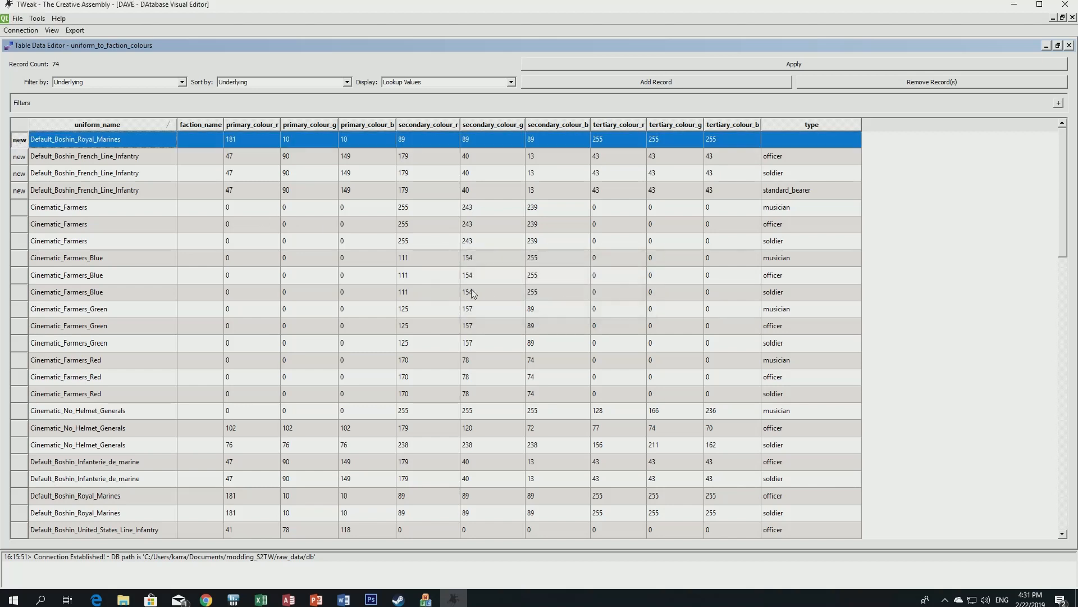
Set the new Royal Marines copy's uniform_name to Default_Boshin_British_Line_Infantry and its type to standard_bearer.
double_click(141, 143)
click(141, 143)
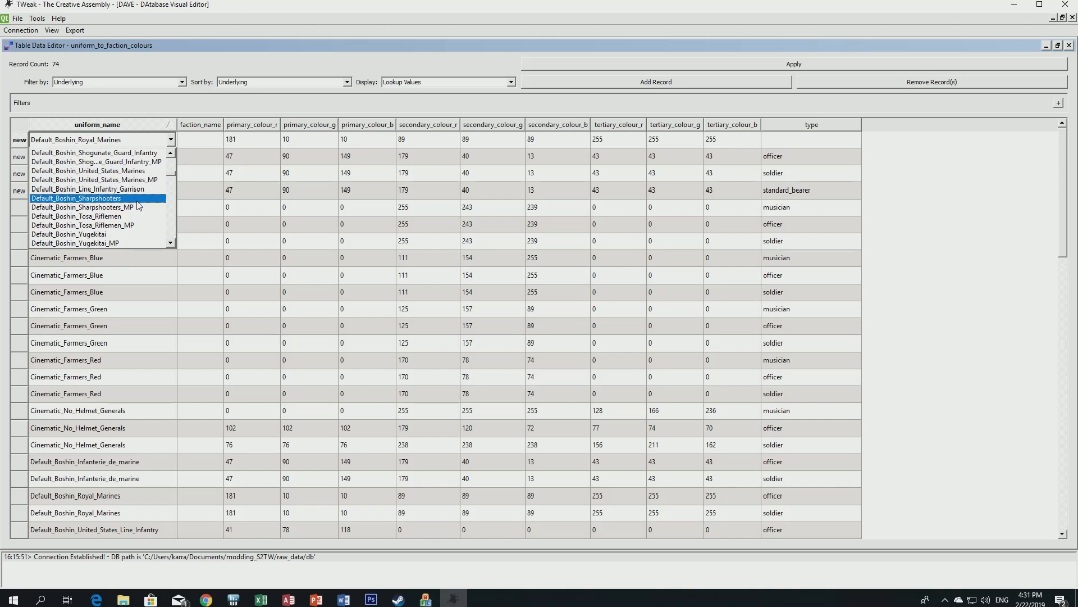
scroll(138, 211, up, 4)
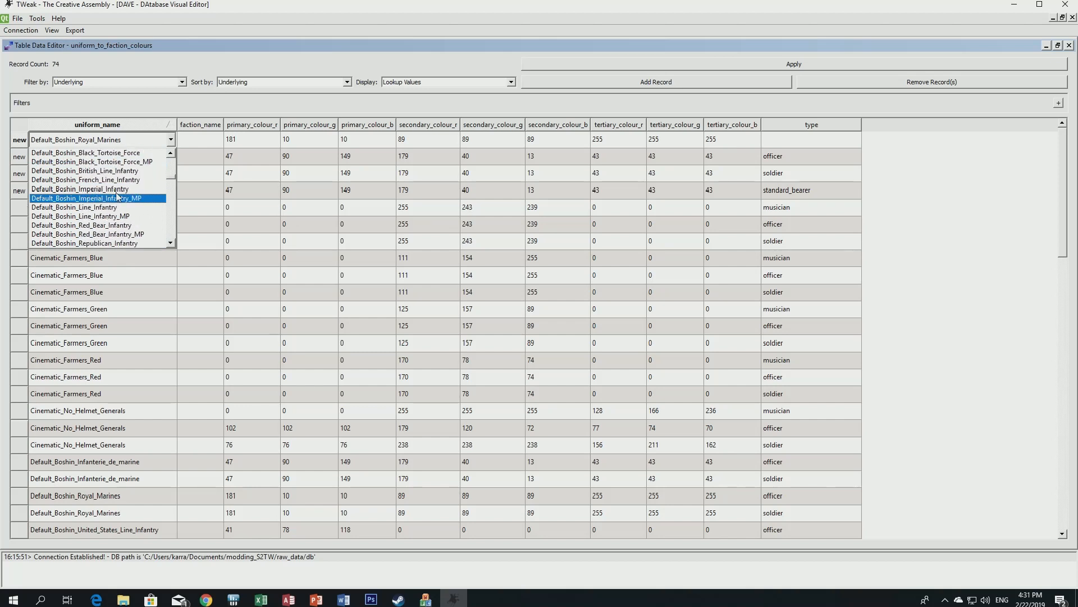
click(115, 171)
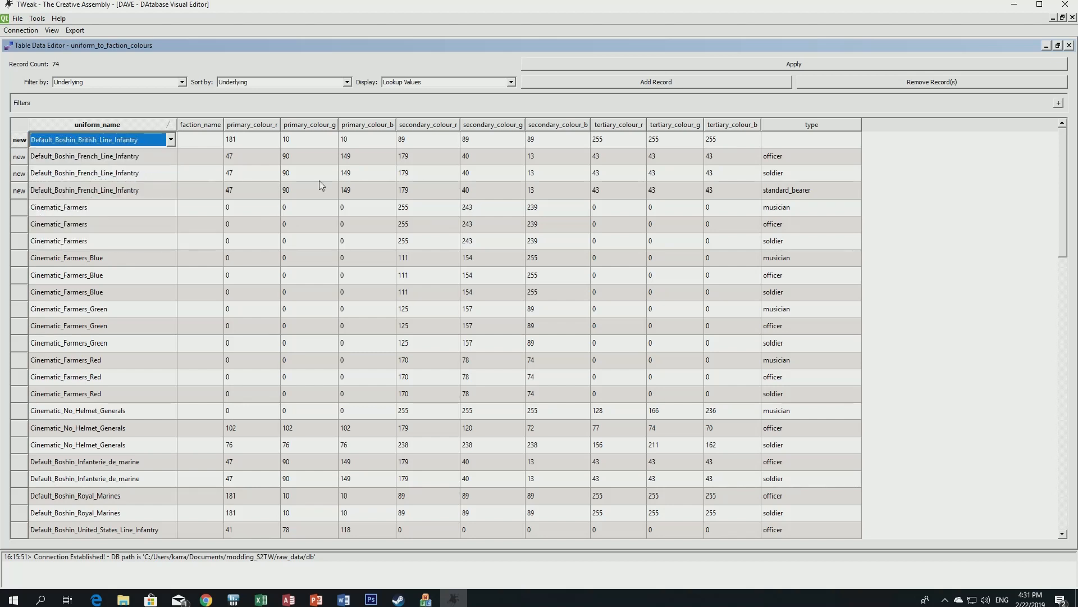
double_click(809, 140)
click(855, 139)
click(789, 243)
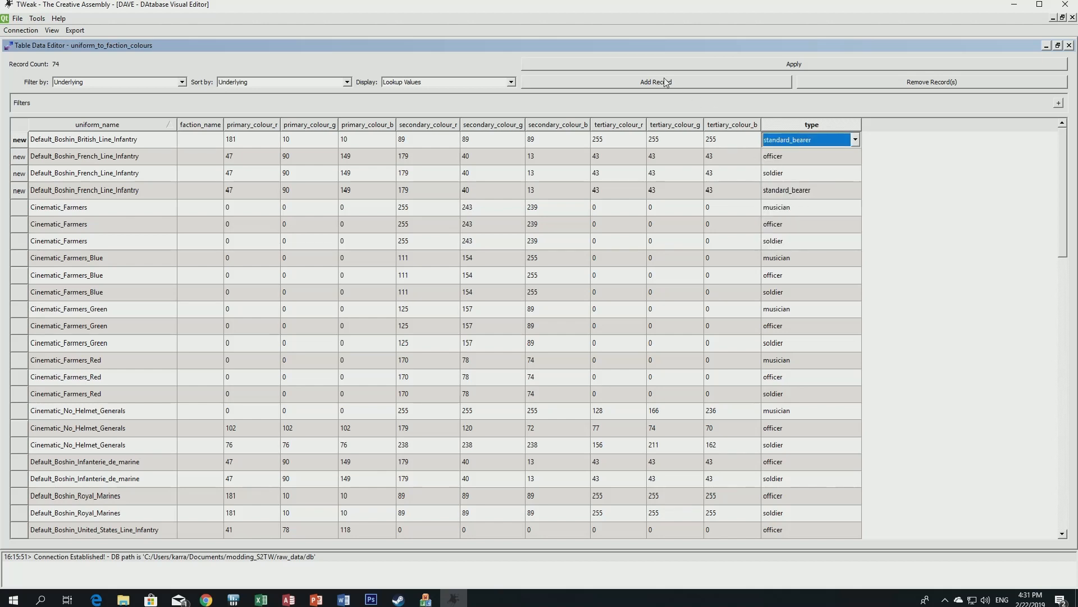
Add a record duplicating the Default_Boshin_British_Line_Infantry standard_bearer row and set its type to soldier.
click(659, 82)
click(18, 157)
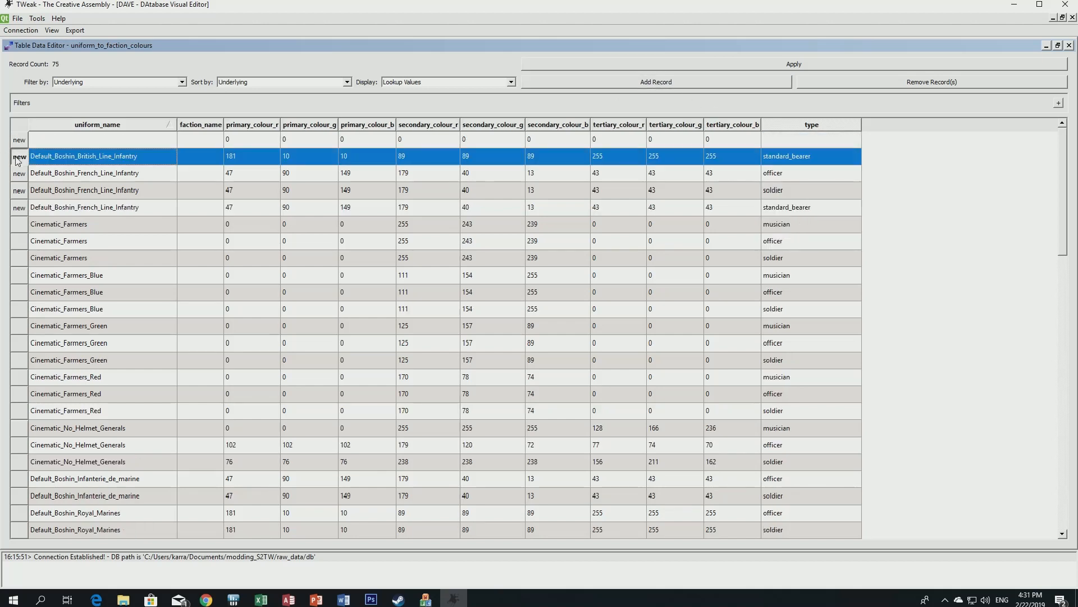
click(19, 144)
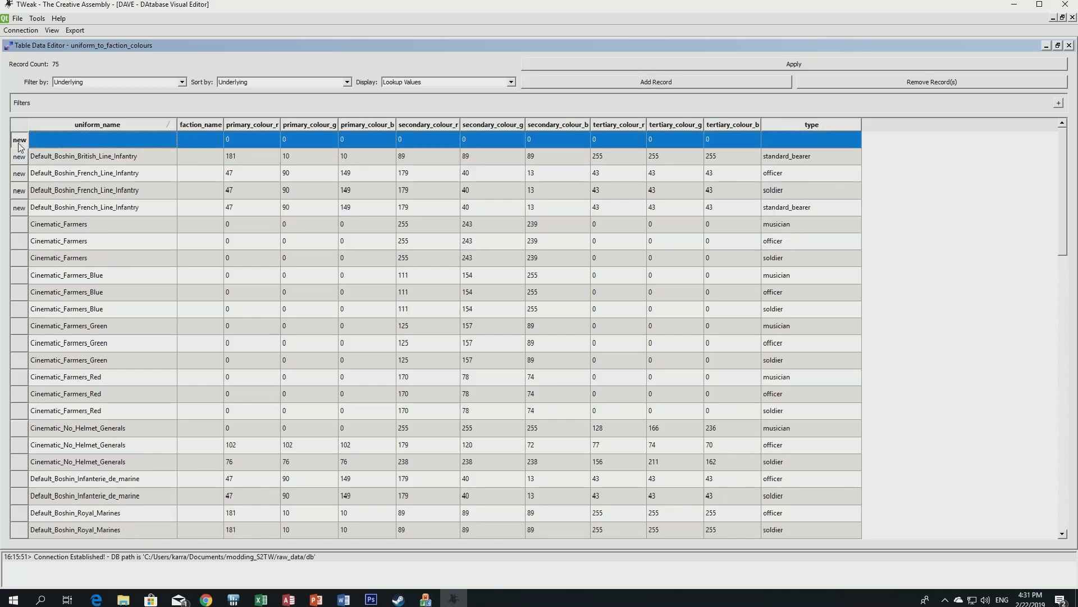
key(ctrl+v)
click(535, 302)
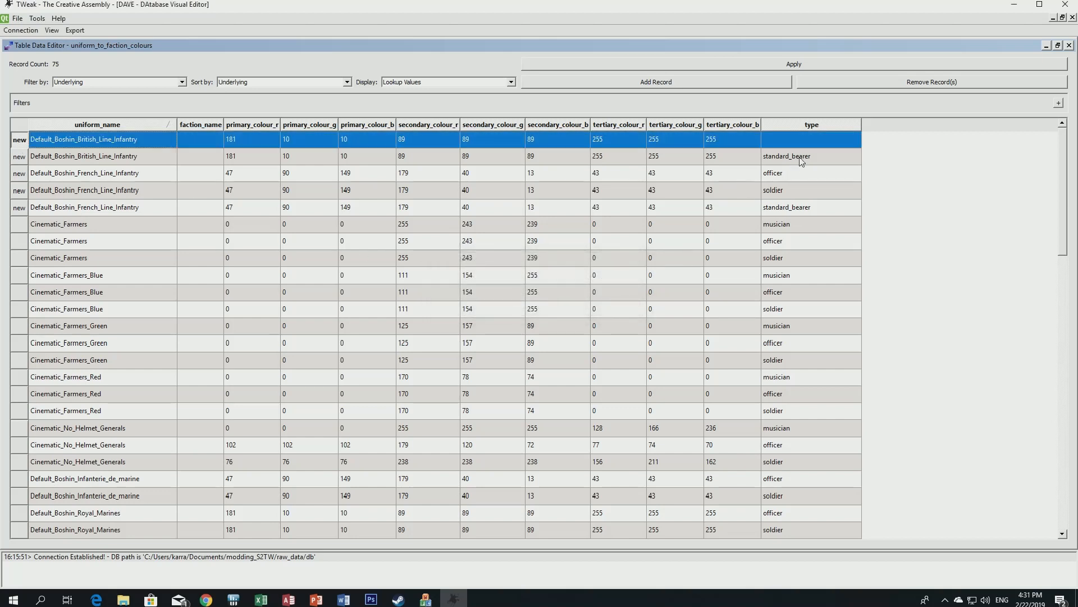
click(821, 142)
click(821, 143)
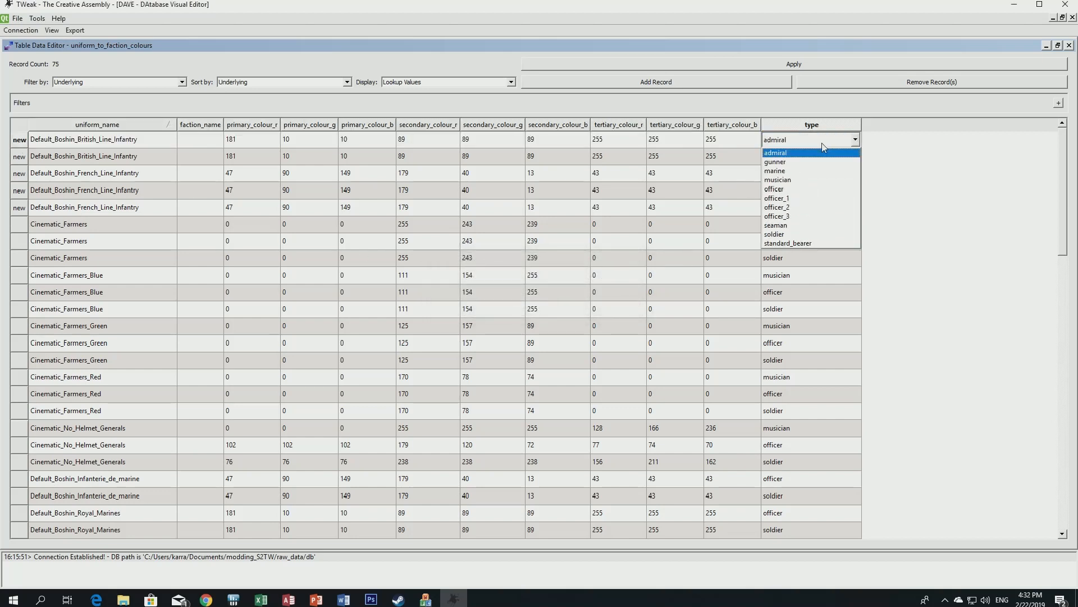
click(781, 234)
click(783, 160)
Add another record duplicating the Default_Boshin_British_Line_Infantry soldier row and set its type to officer.
click(647, 82)
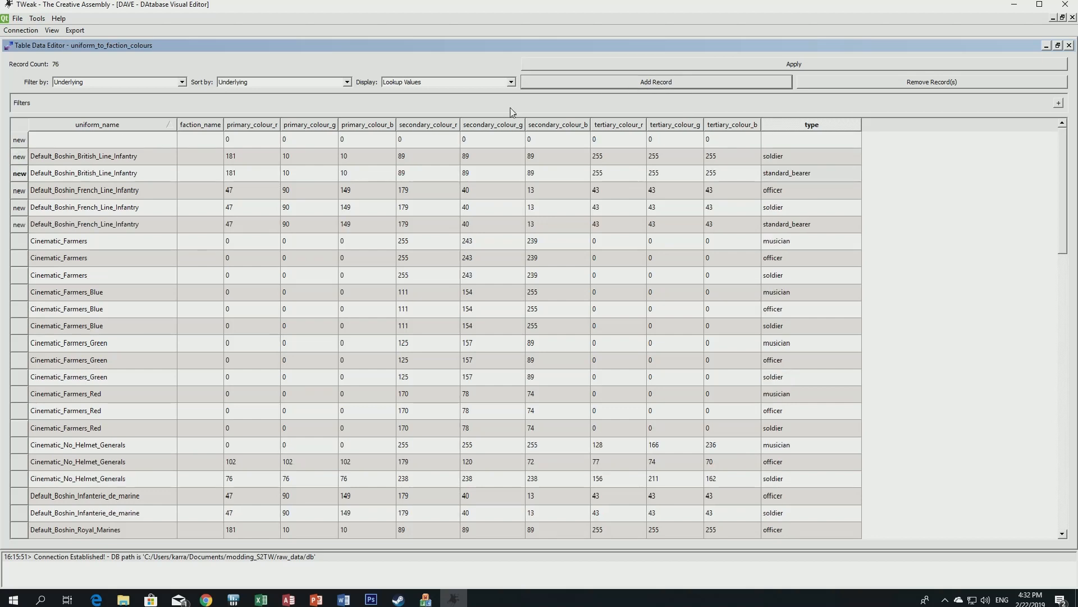
click(21, 157)
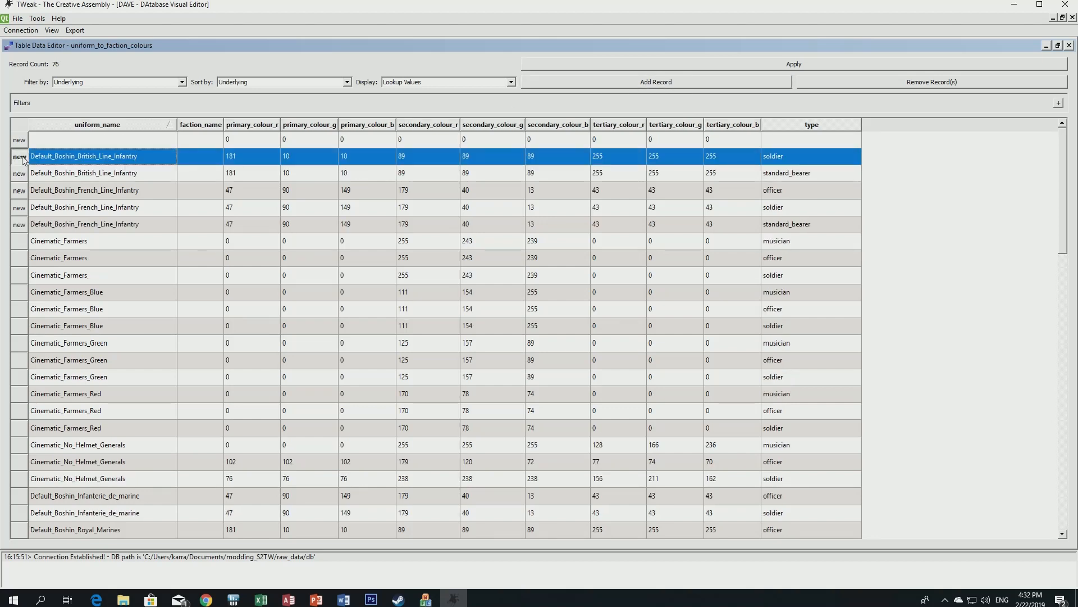
click(21, 141)
key(ctrl+v)
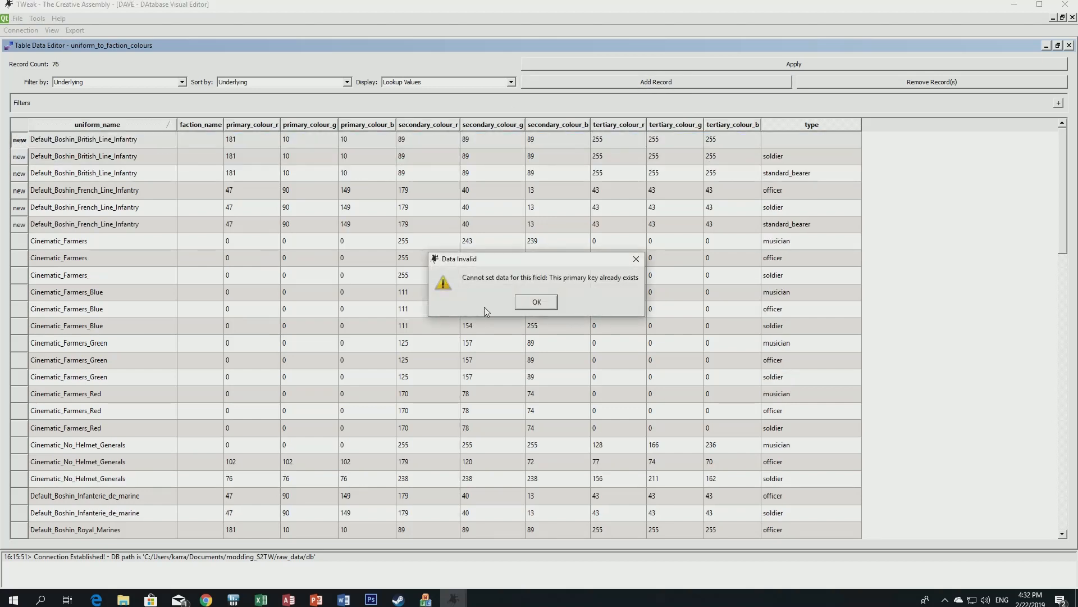
click(534, 302)
double_click(810, 141)
click(810, 141)
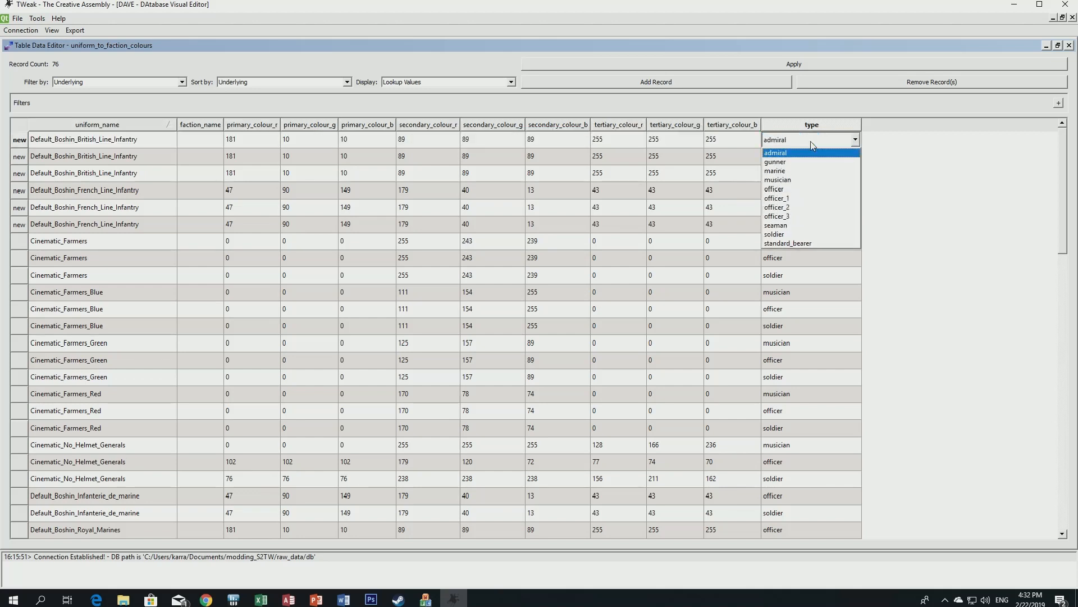
click(786, 190)
click(782, 162)
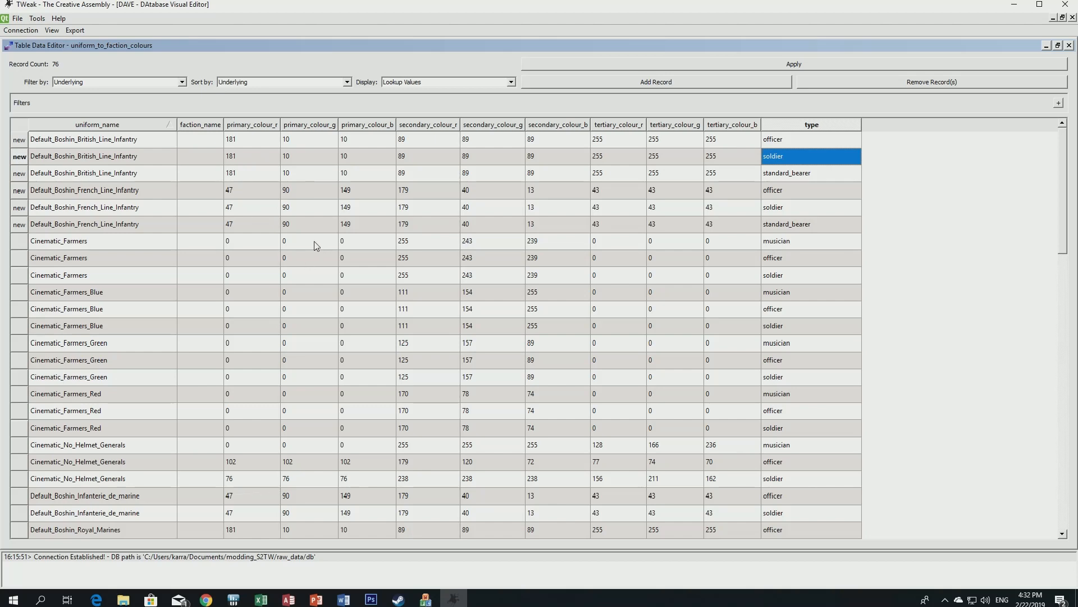
Switch to the W3Schools RGB Calculator in the browser and set R to 181, the British Line Infantry officer's primary_colour_r.
click(96, 599)
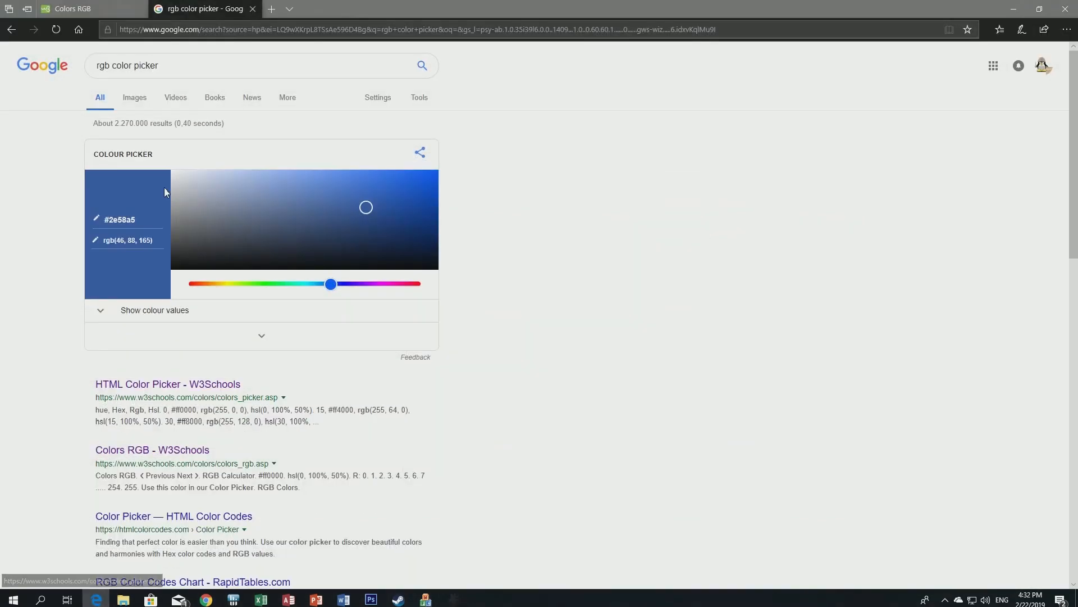
click(97, 16)
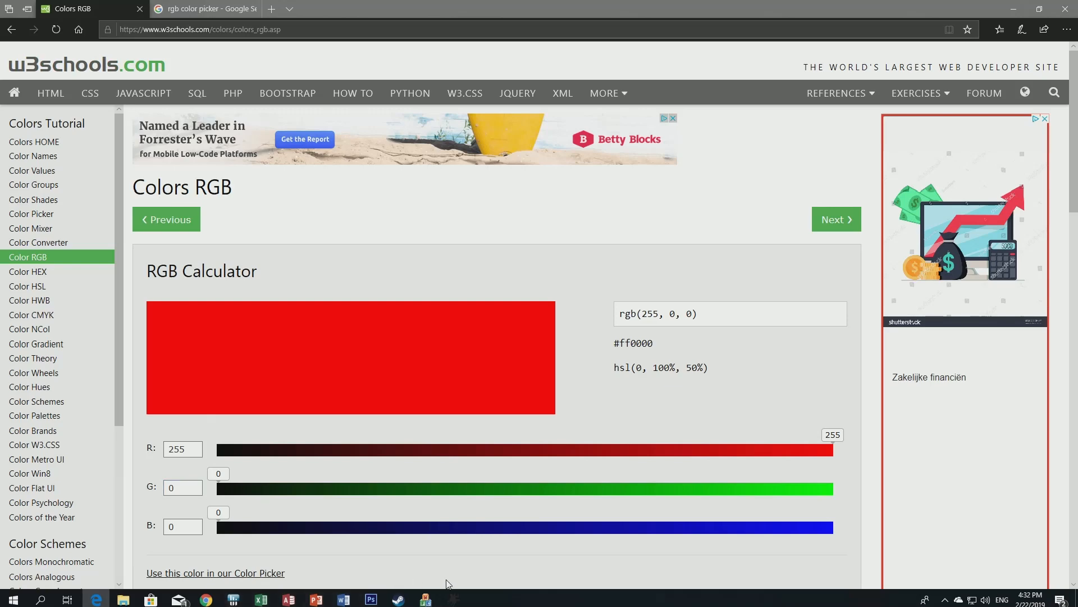
click(453, 598)
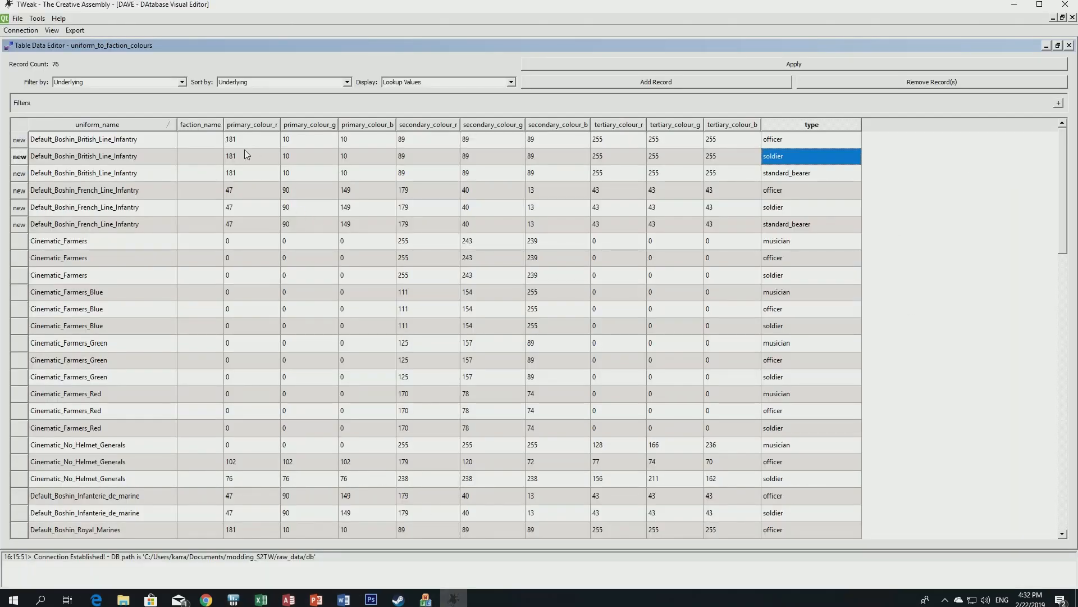
click(96, 599)
double_click(190, 454)
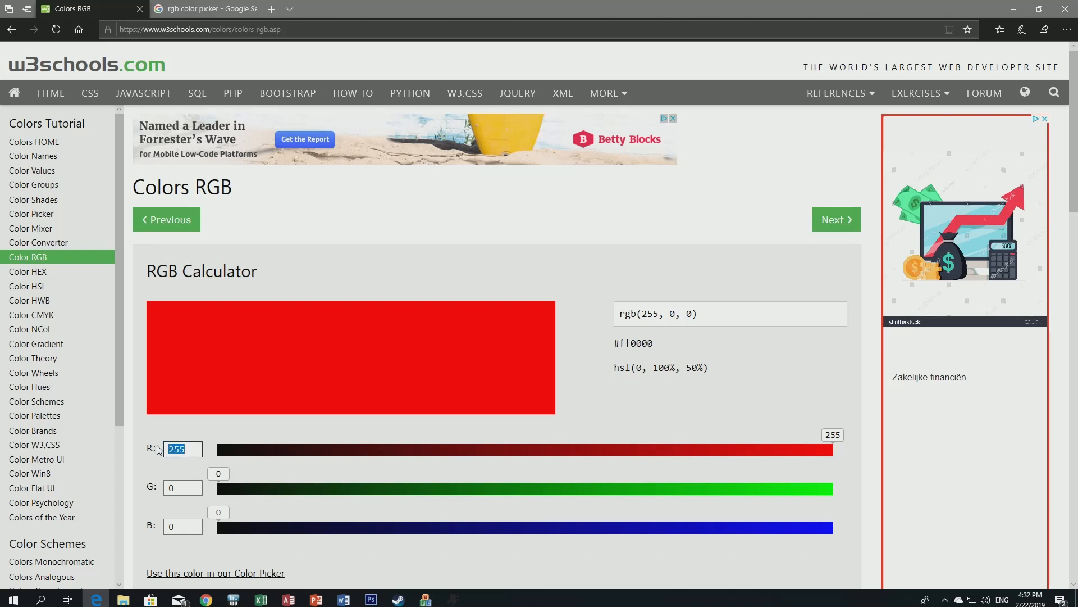
text(181)
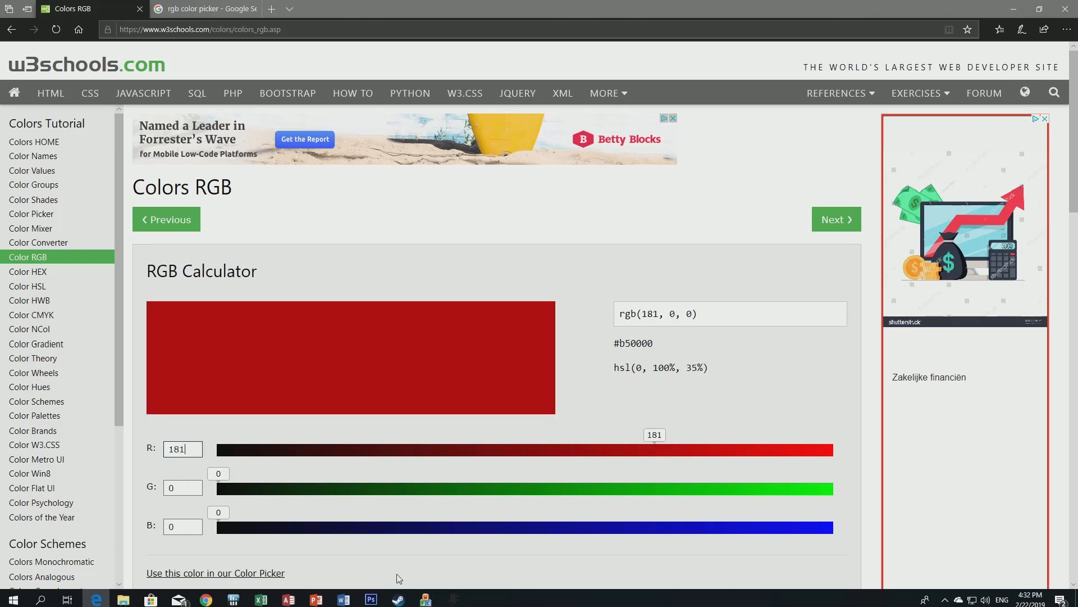
Look up the British Line Infantry officer's primary_colour_g in the table and set G to 10 in the RGB Calculator.
click(454, 599)
click(303, 139)
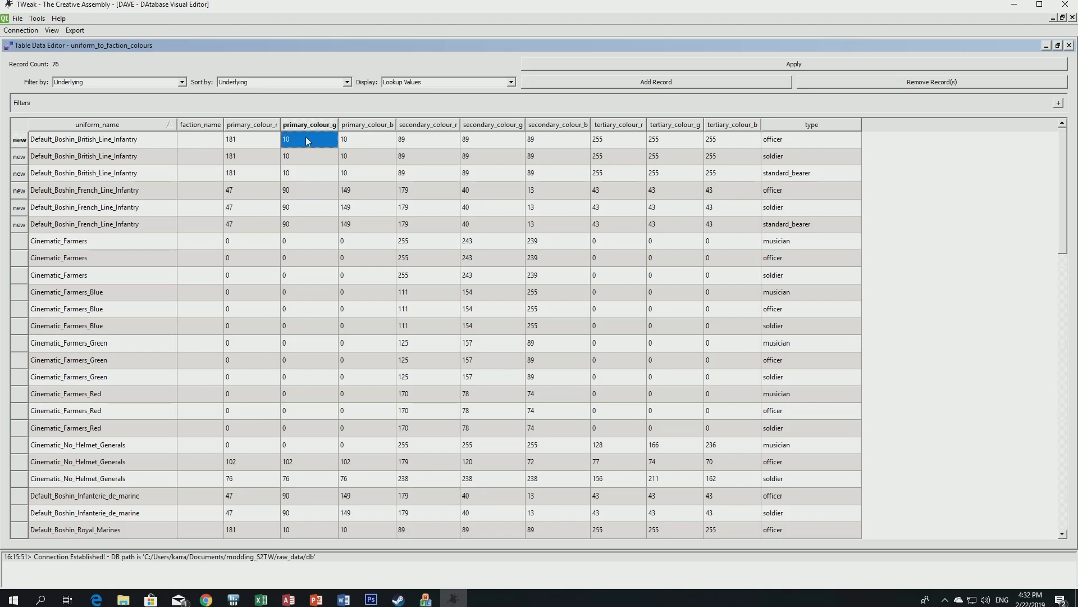
click(97, 600)
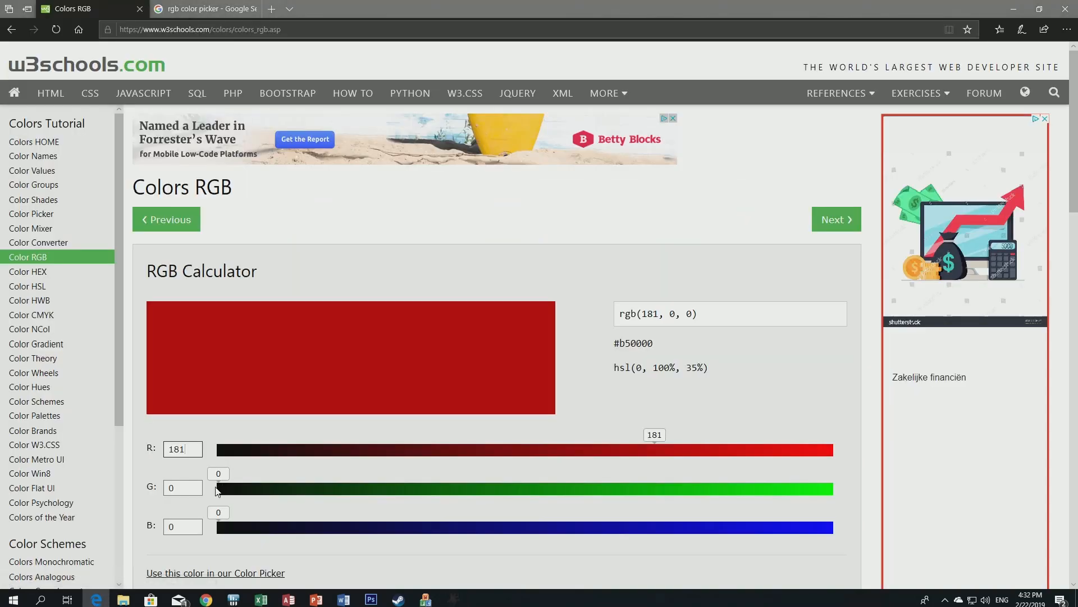
double_click(164, 487)
text(10)
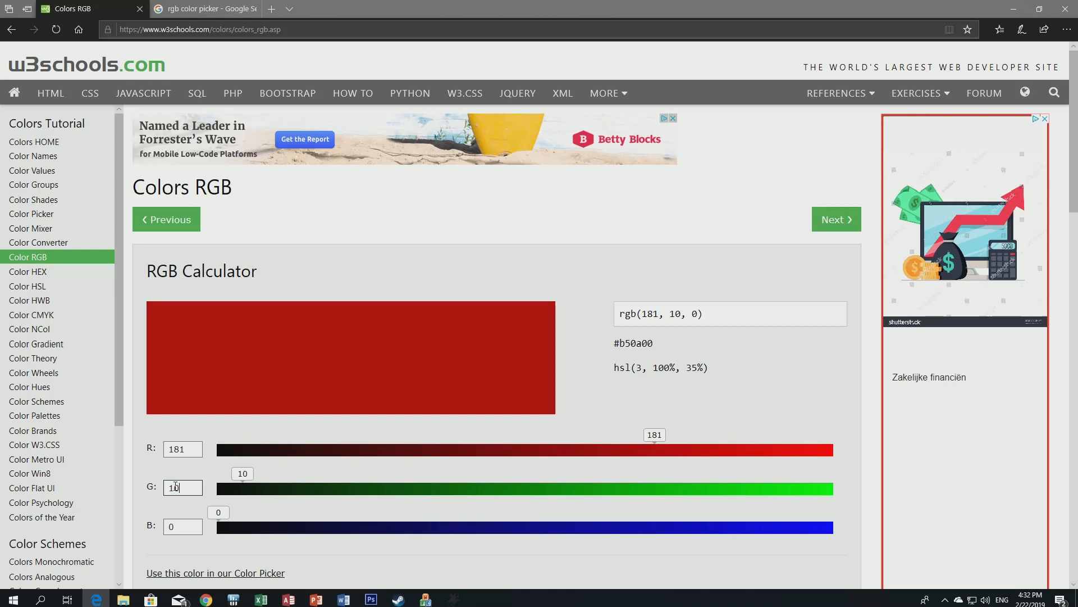
Look up the British officer's primary_colour_b and set B to 10 in the RGB Calculator to preview the primary colour.
click(454, 599)
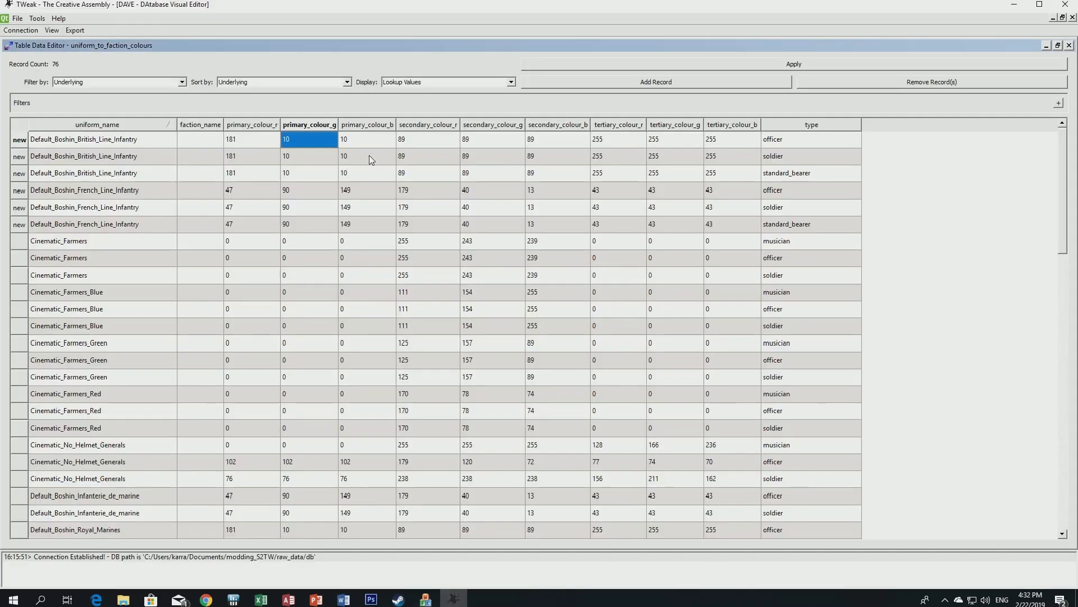
click(370, 139)
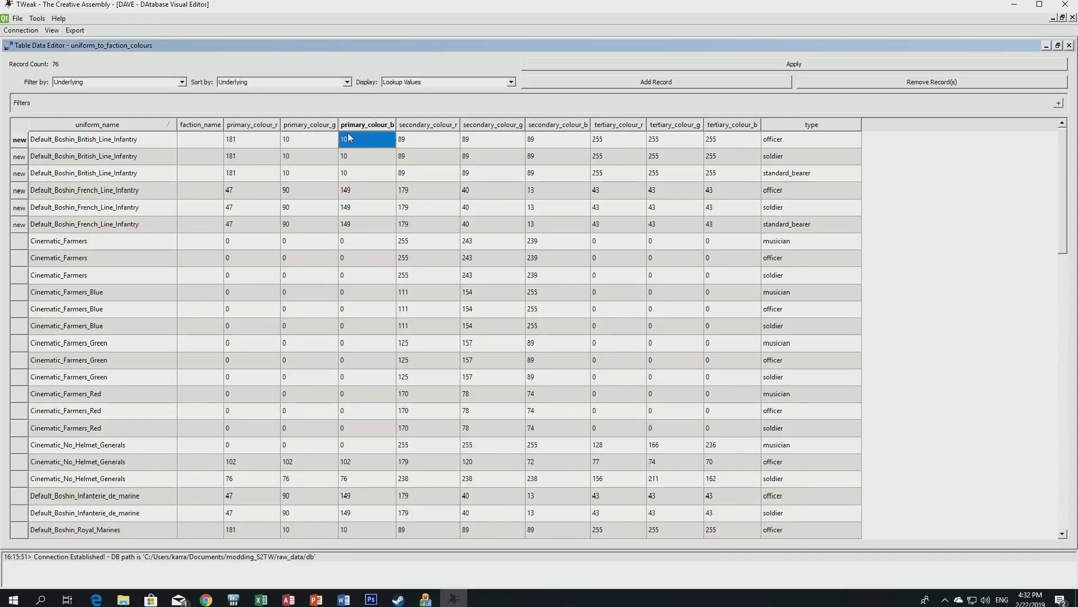
click(96, 599)
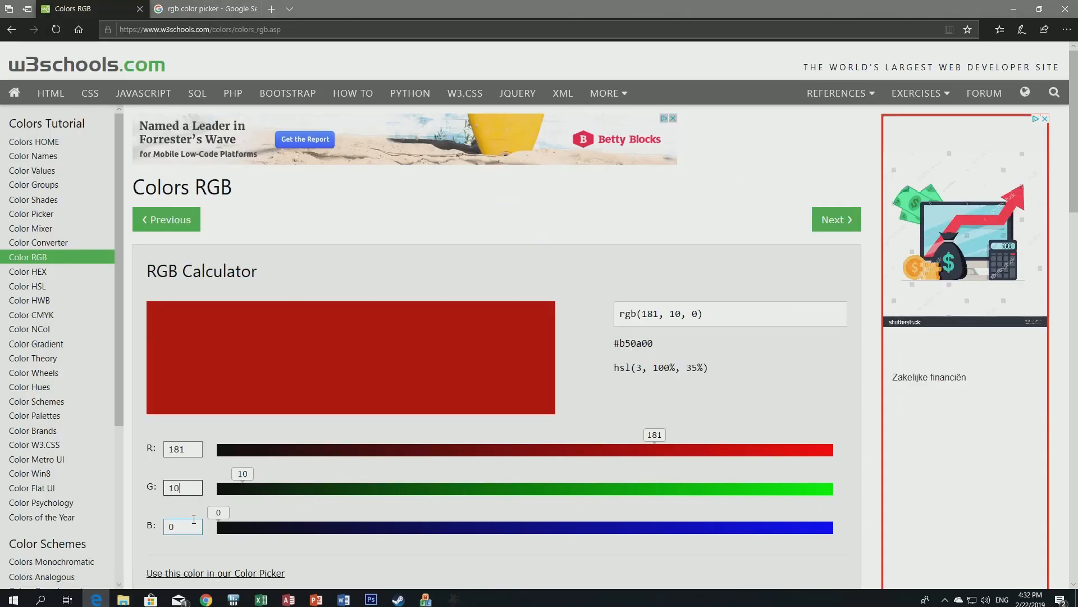
double_click(167, 526)
text(10)
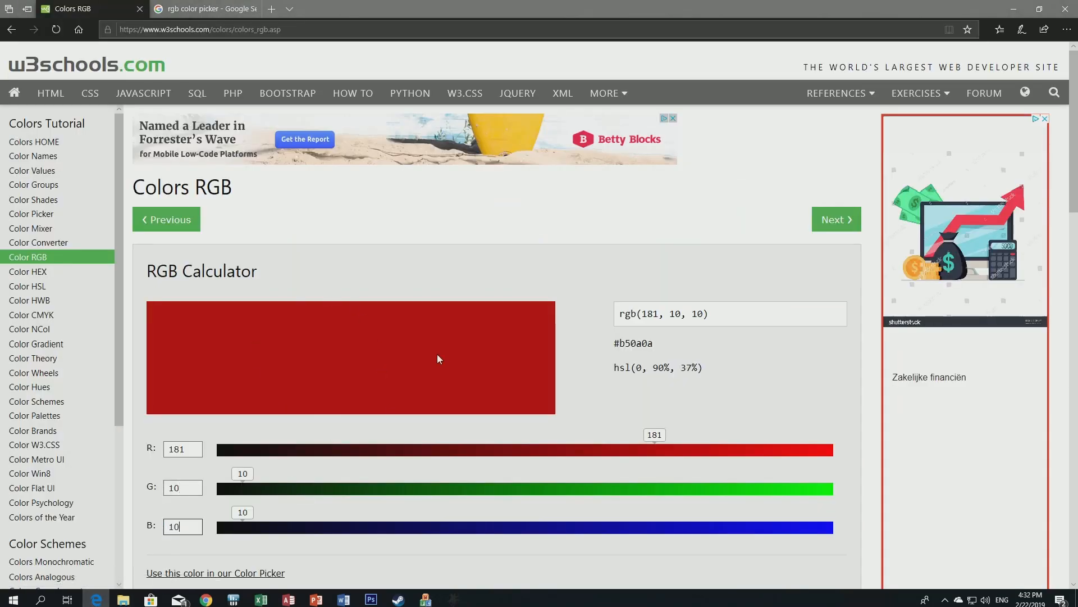
scroll(362, 359, down, 3)
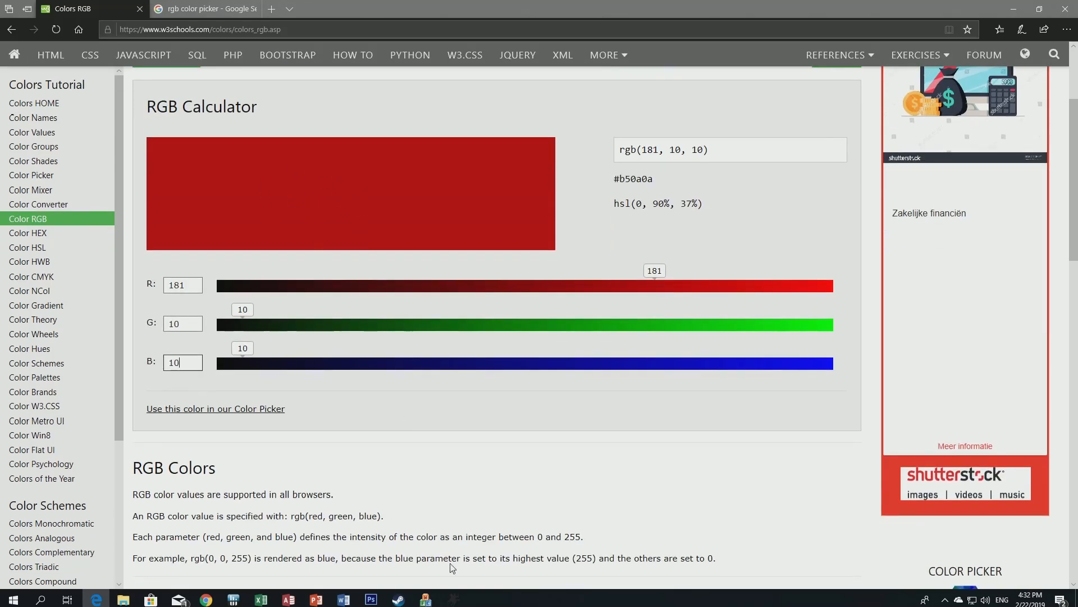
Look up the French Line Infantry officer's primary_colour_r in the table and set R to 47 in the RGB Calculator.
click(453, 599)
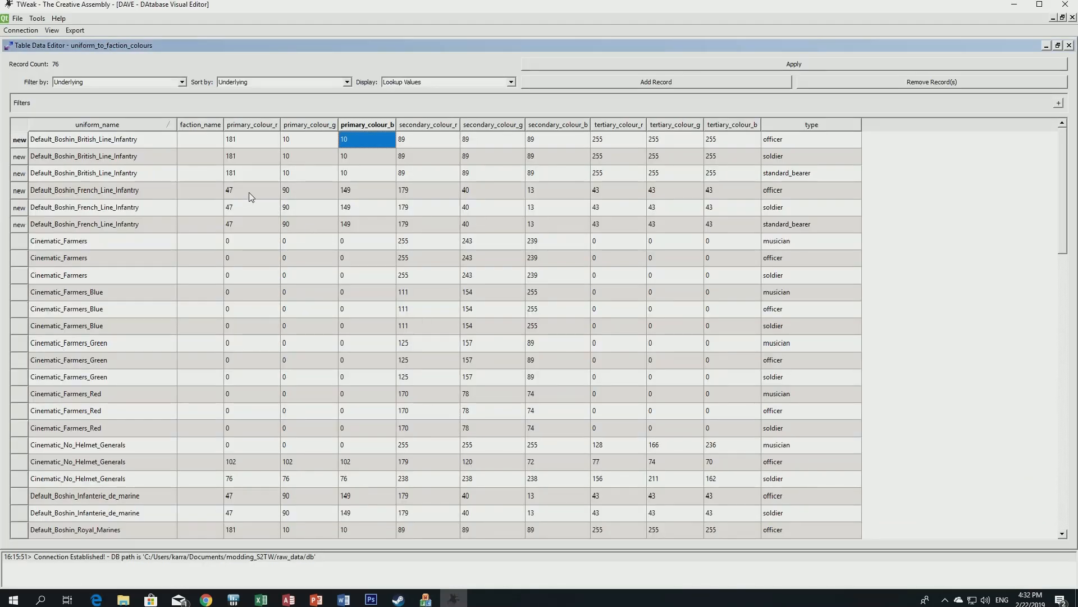
click(249, 191)
click(96, 599)
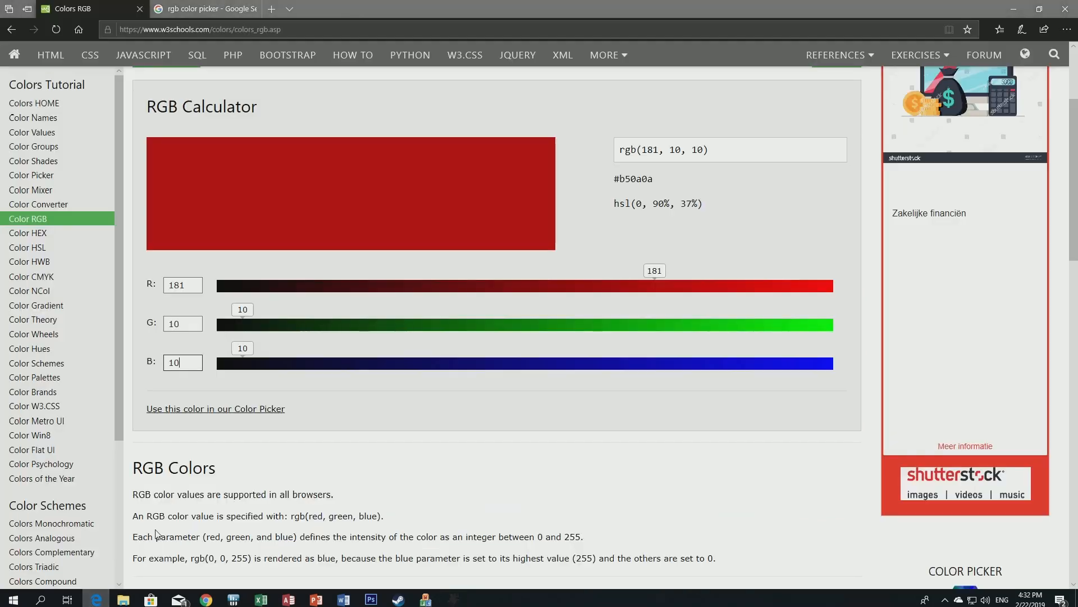
drag(191, 285, 160, 285)
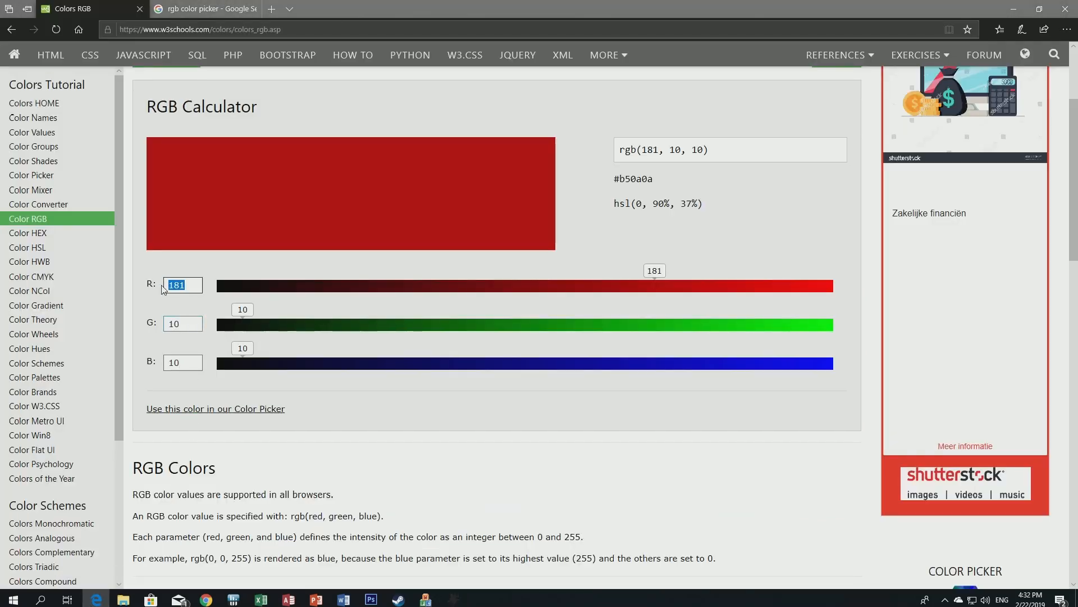
text(47)
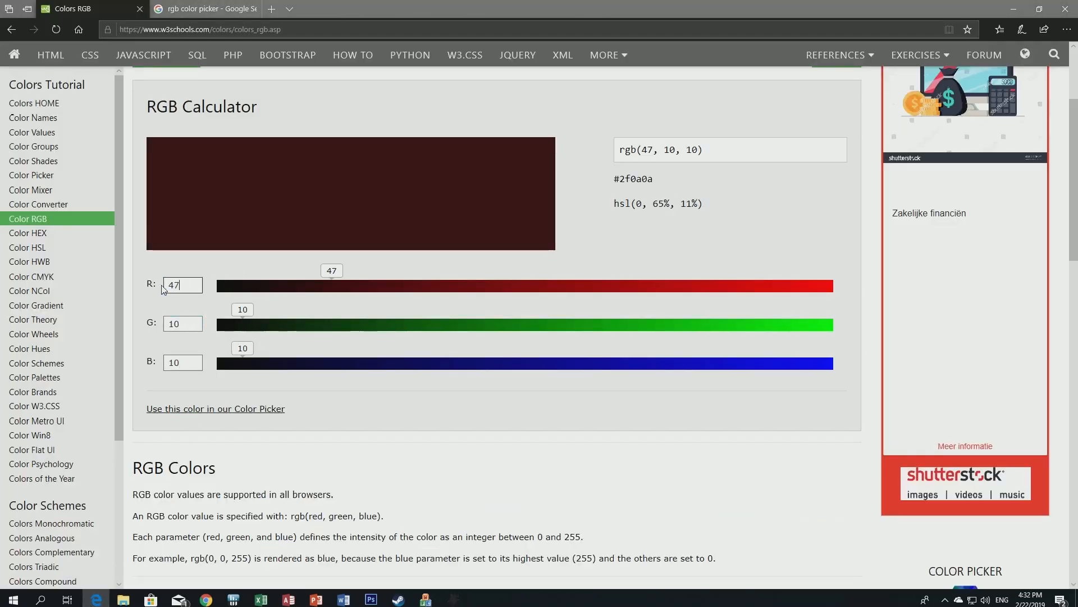
click(454, 599)
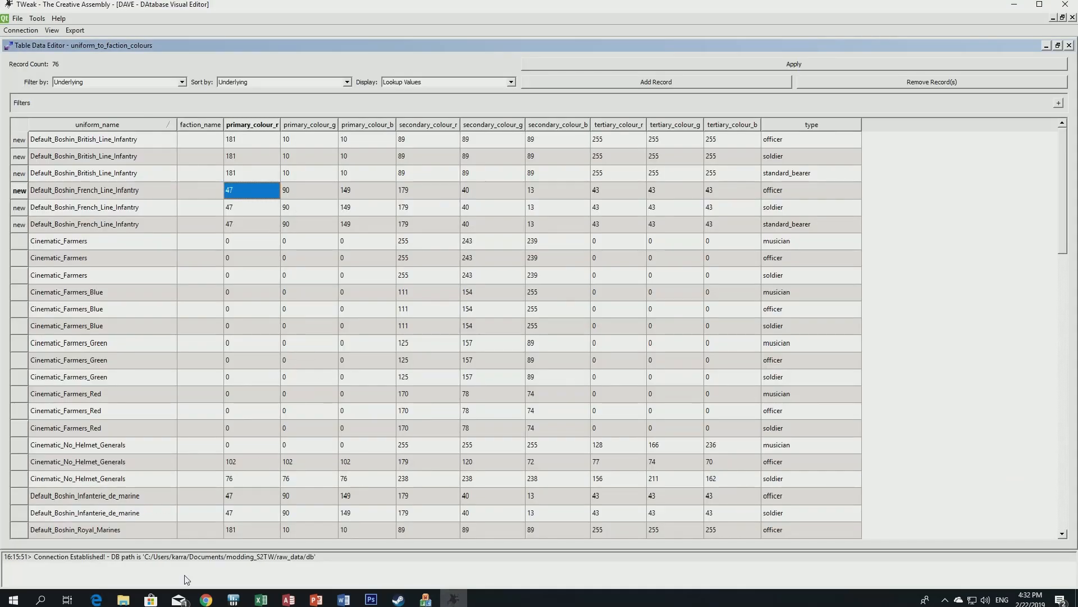
Look up the French Line Infantry officer's primary_colour_g and set G to 90 in the RGB Calculator.
click(96, 599)
click(454, 599)
click(298, 185)
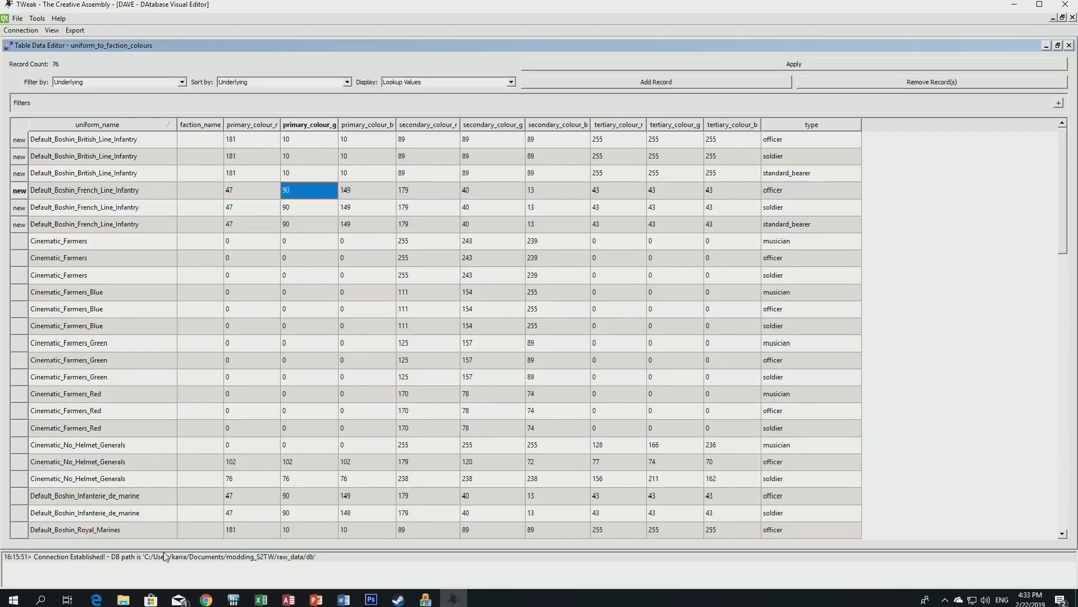
click(97, 599)
double_click(175, 324)
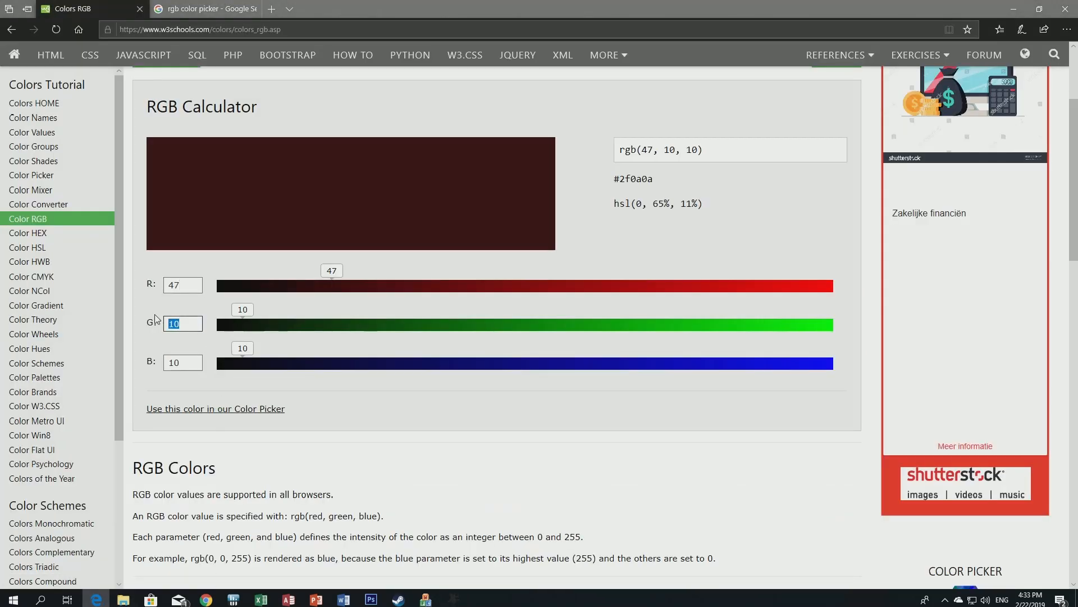
text(90)
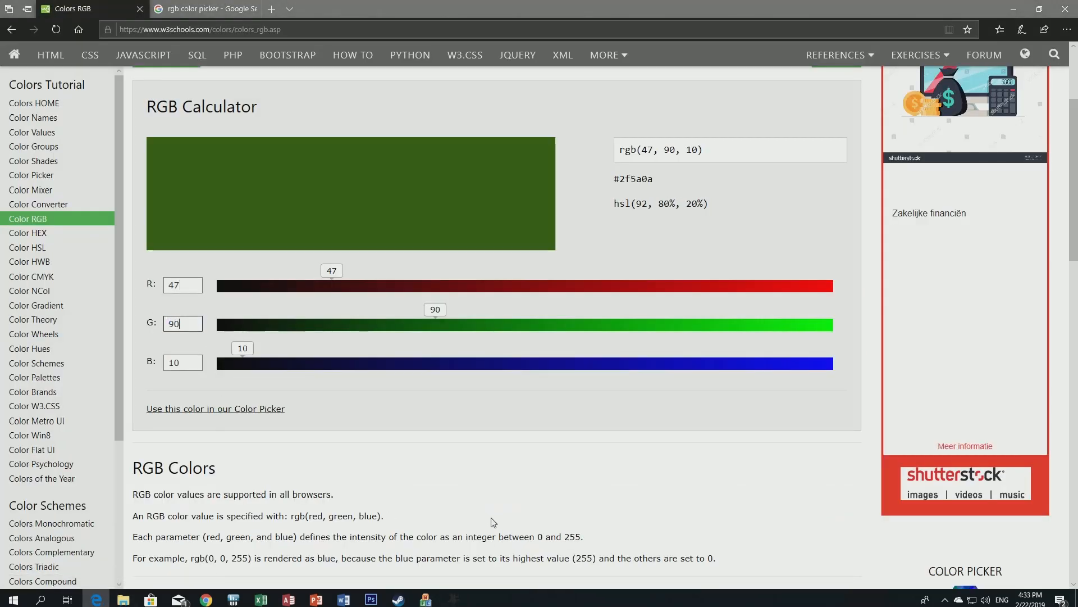
Look up the French officer's primary_colour_b and set B to 149 in the RGB Calculator to preview the primary colour.
click(455, 598)
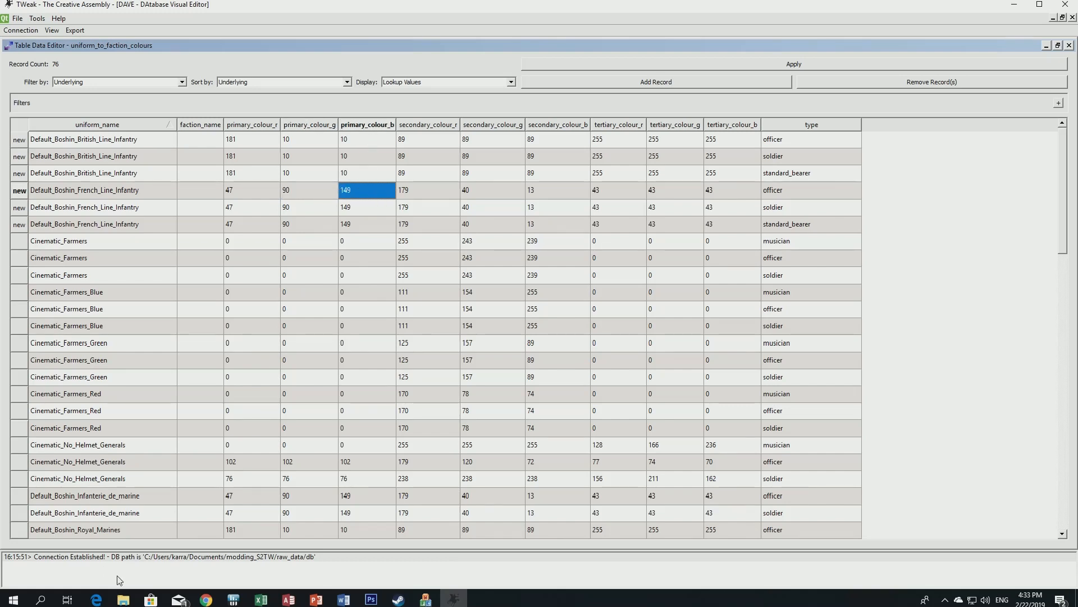
click(96, 599)
double_click(162, 362)
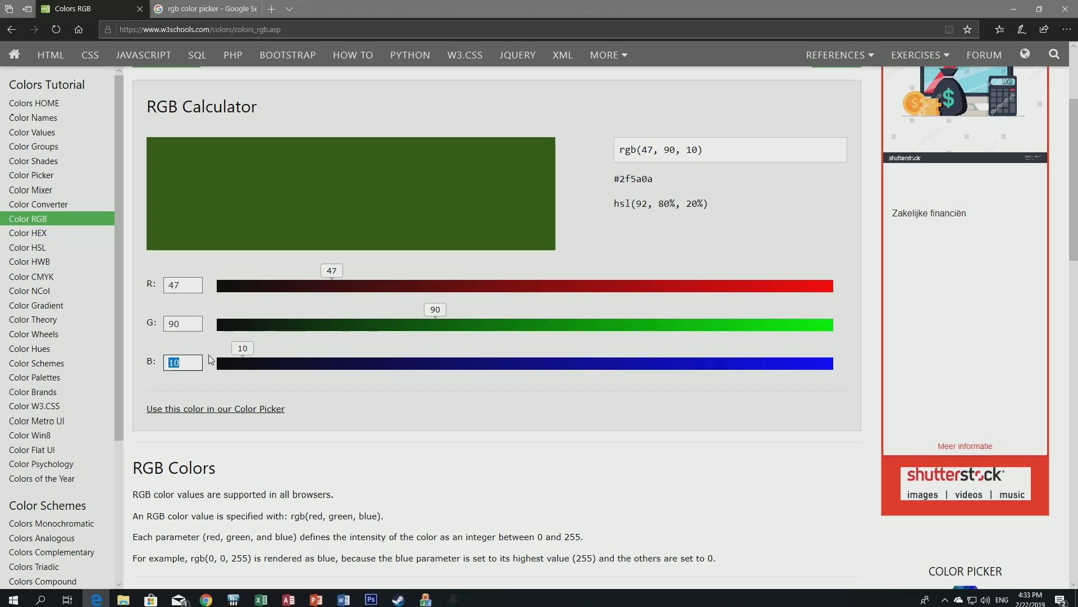
text(149)
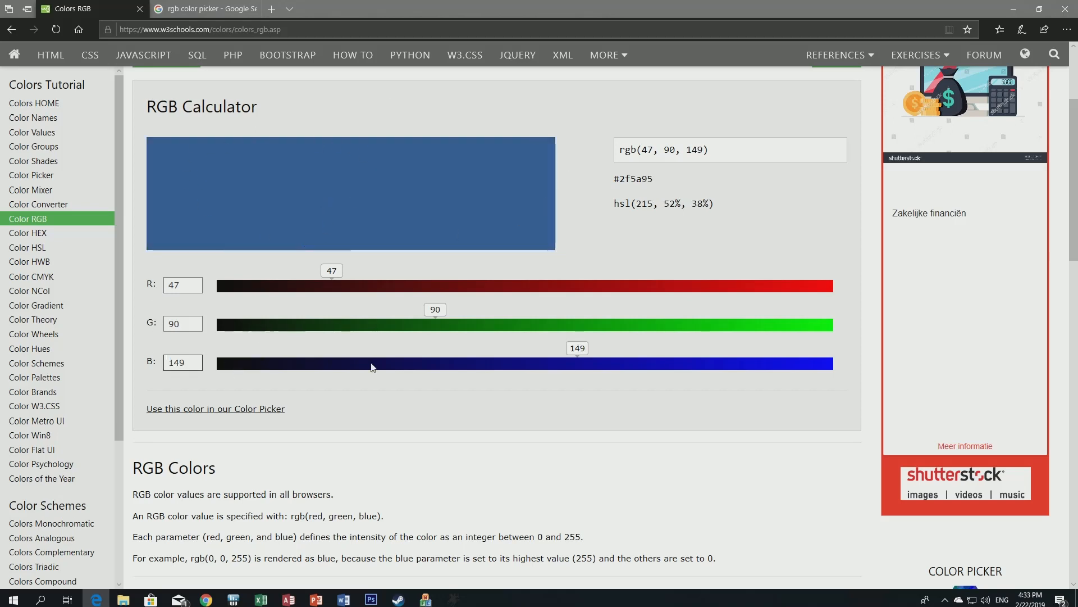
scroll(372, 366, up, 3)
scroll(385, 370, down, 1)
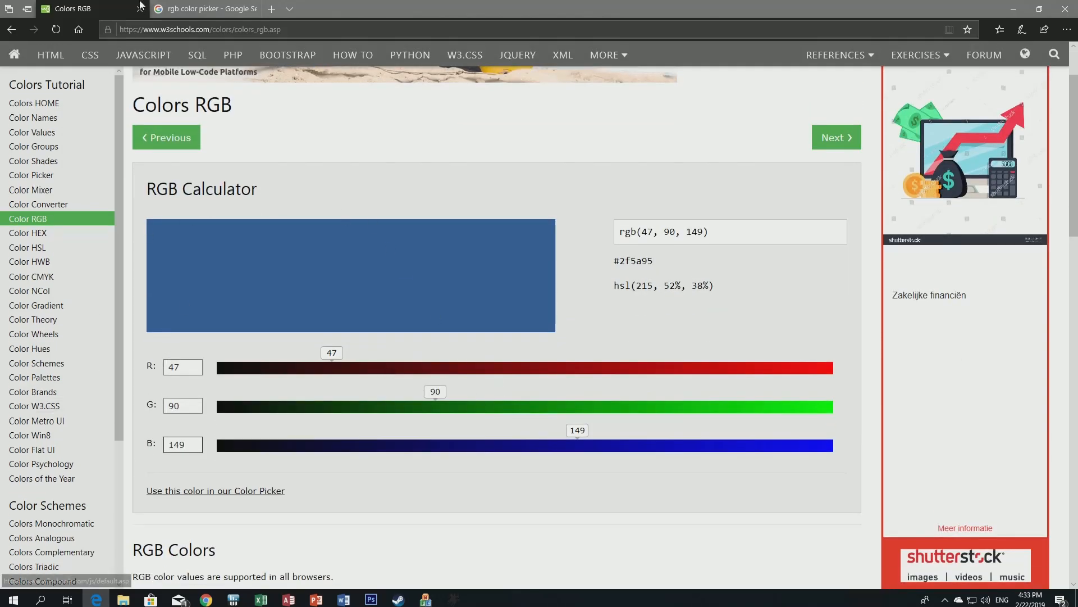
Pick the dark blue rgb(38, 68, 124) in Google's colour picker.
click(205, 8)
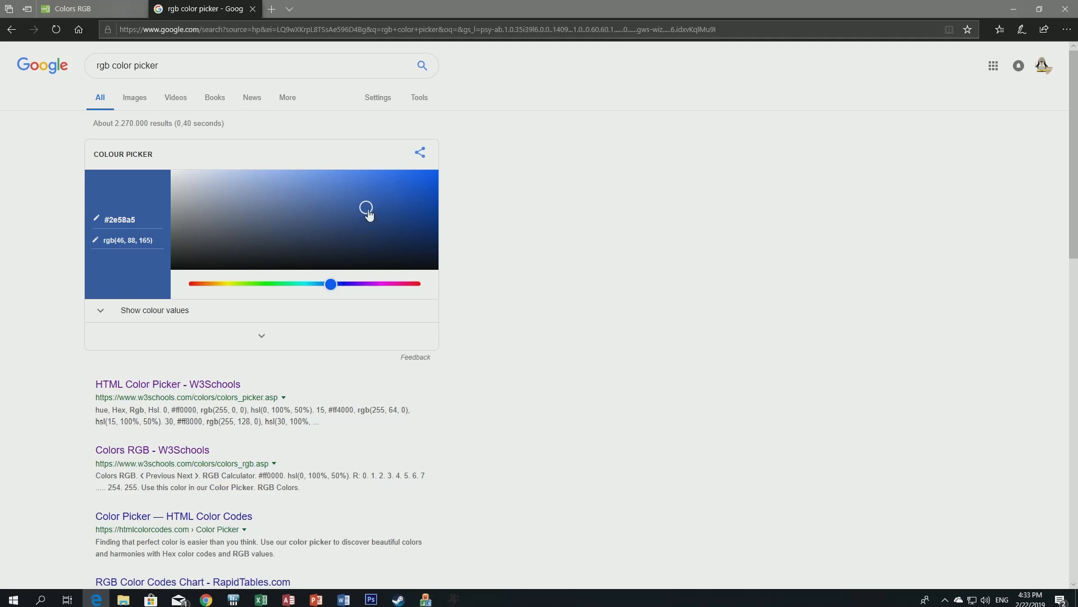
mouse_move(370, 215)
mouse_down()
mouse_move(389, 212)
mouse_move(374, 191)
mouse_move(362, 199)
mouse_up()
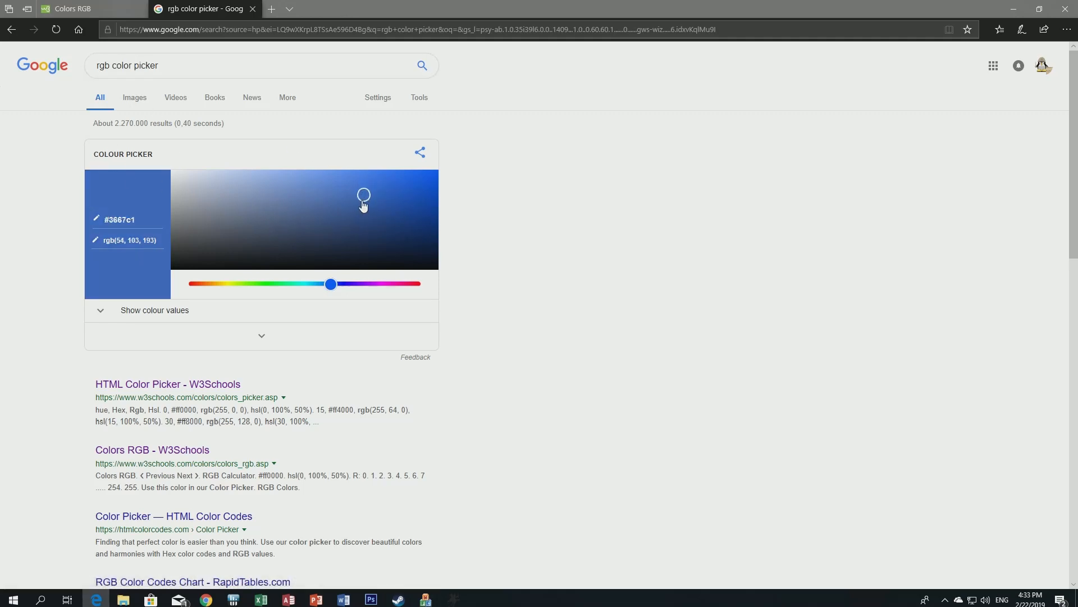
mouse_move(363, 205)
mouse_down()
mouse_move(388, 191)
mouse_move(366, 188)
mouse_move(357, 222)
mouse_up()
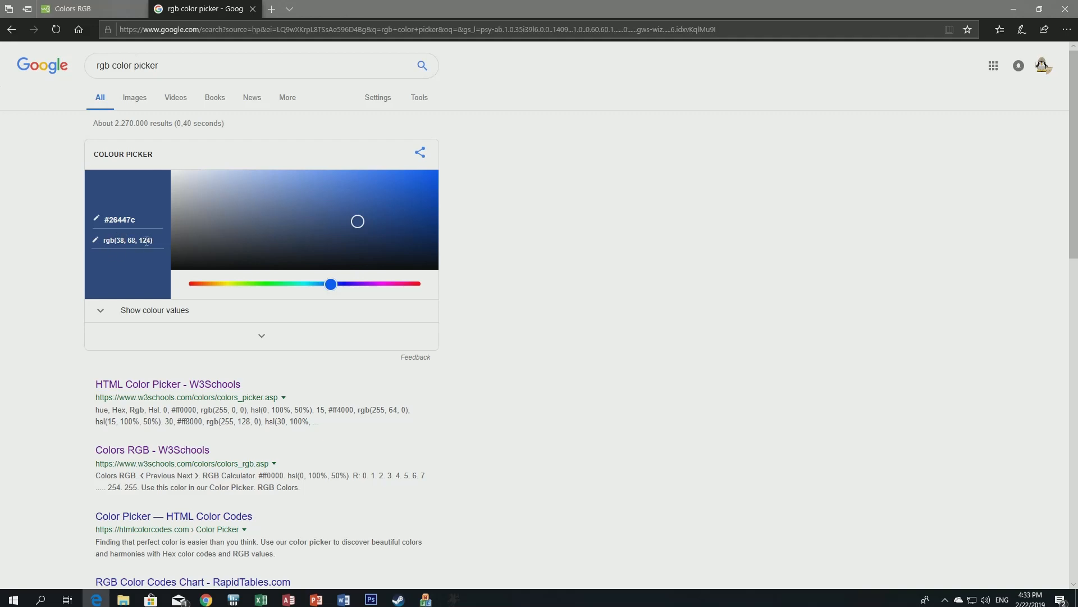
Compare the R, G and B components in Google's colour picker with the French Line Infantry officer's primary colour fields in the table.
click(453, 598)
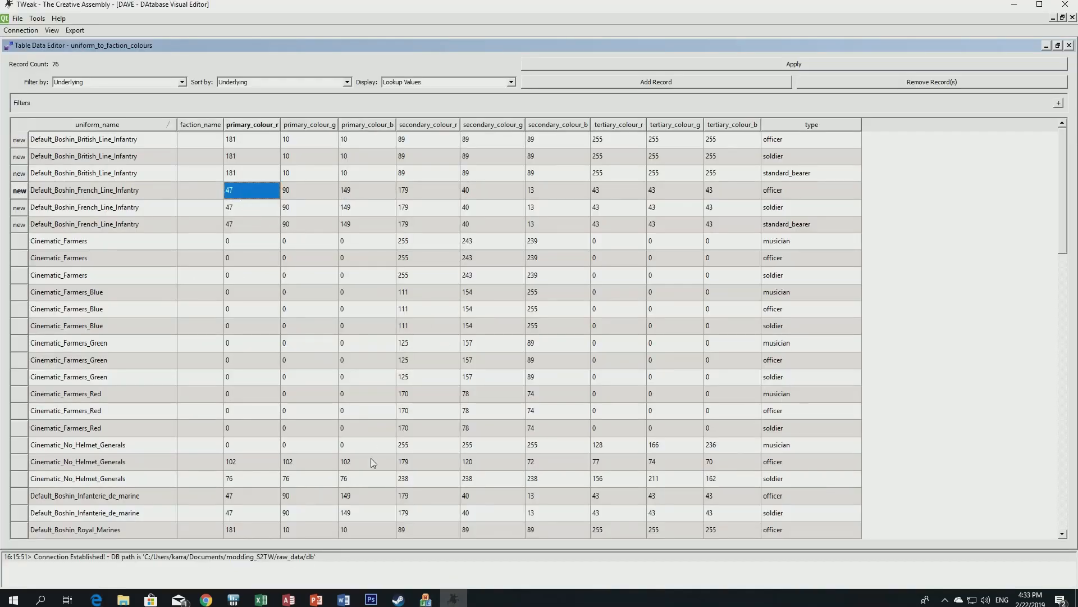
click(98, 598)
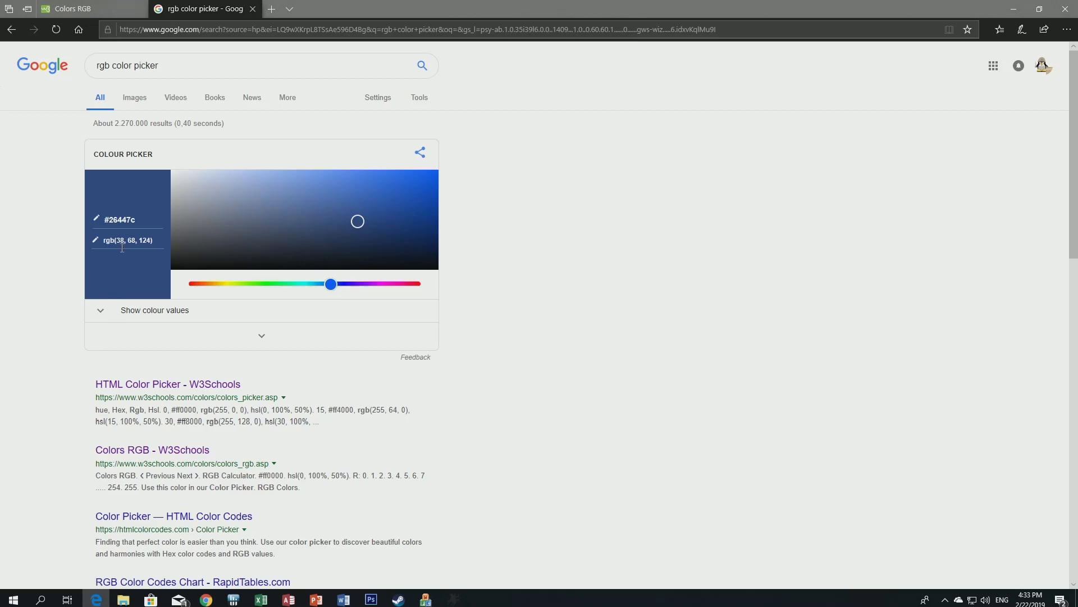
click(453, 599)
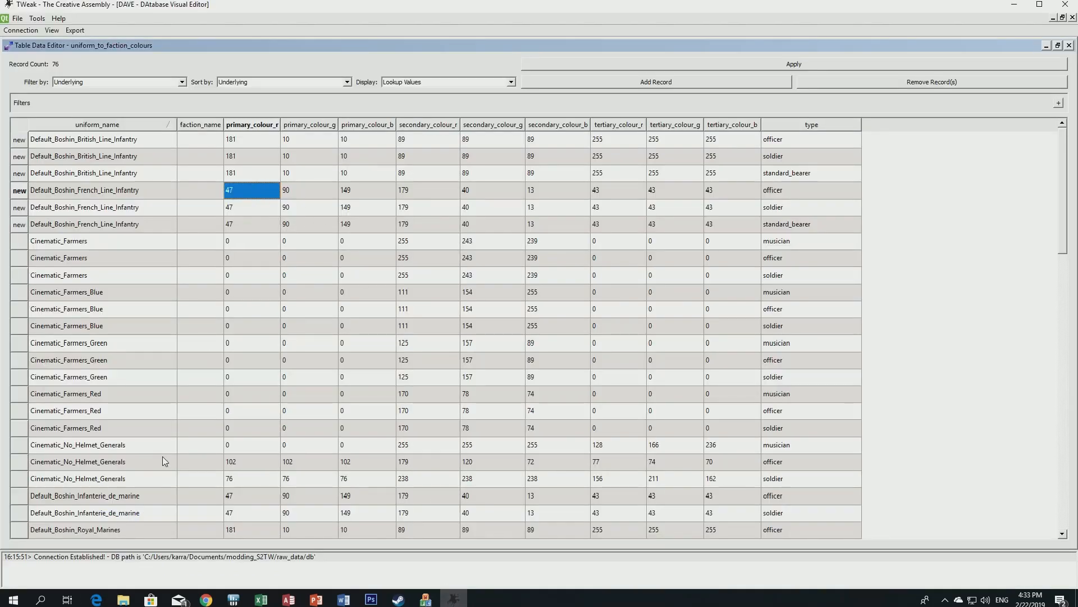
click(97, 598)
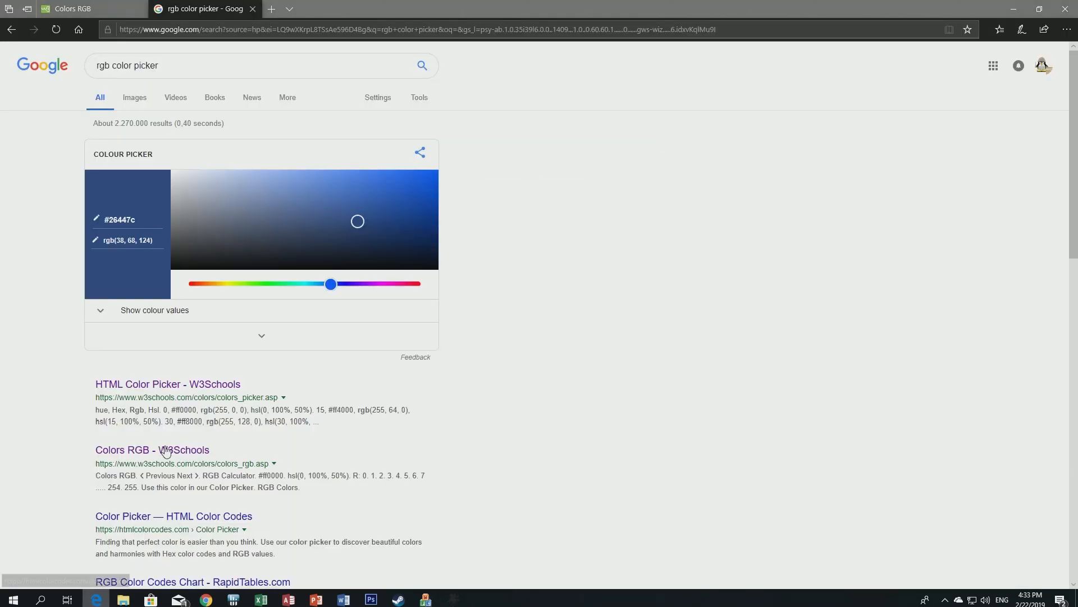
click(452, 599)
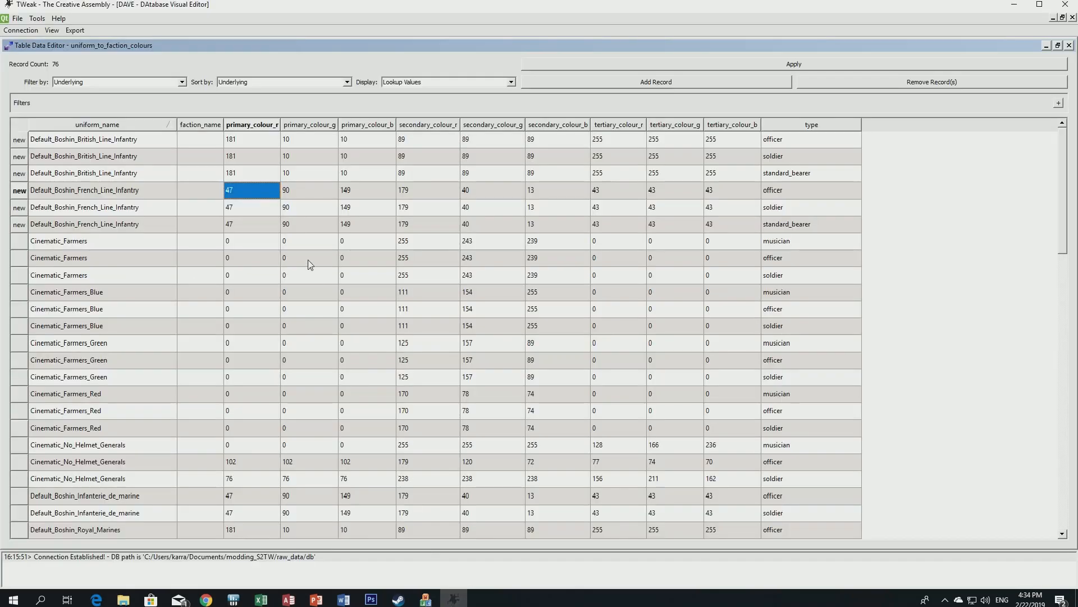
click(302, 190)
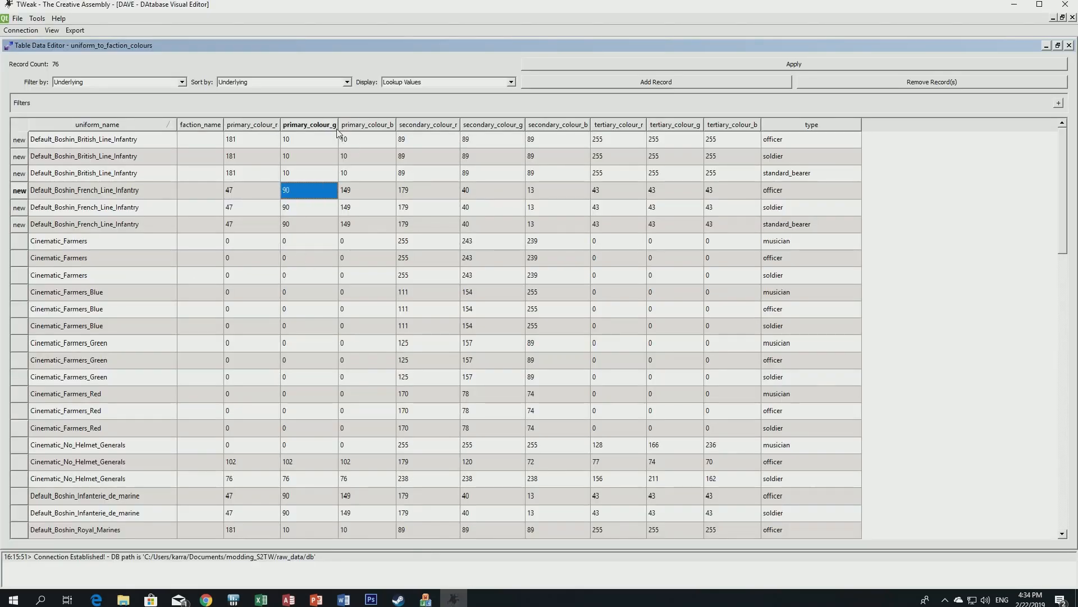
click(96, 599)
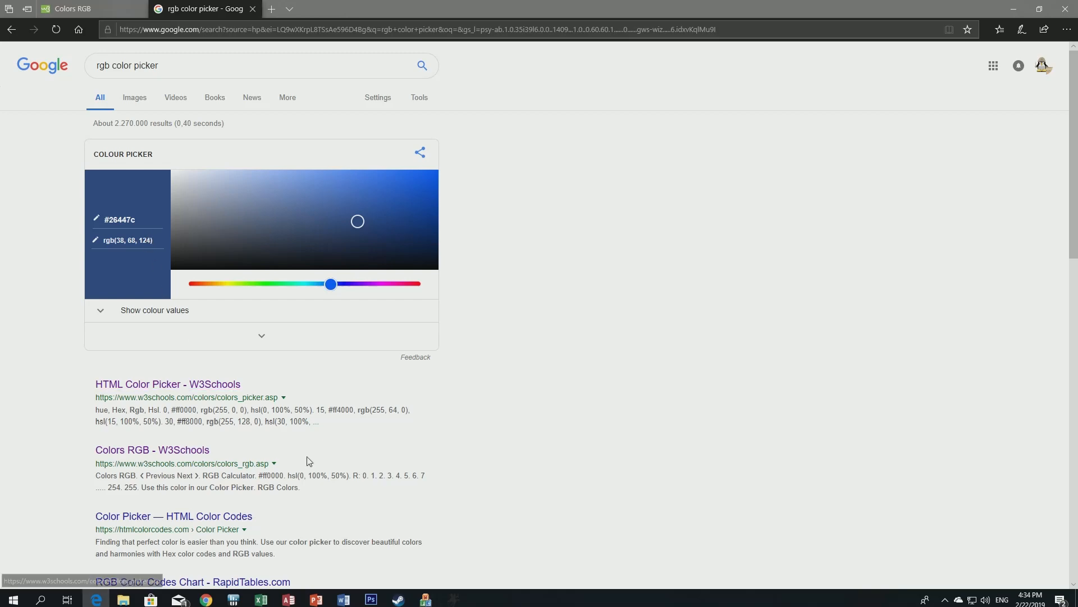
click(453, 599)
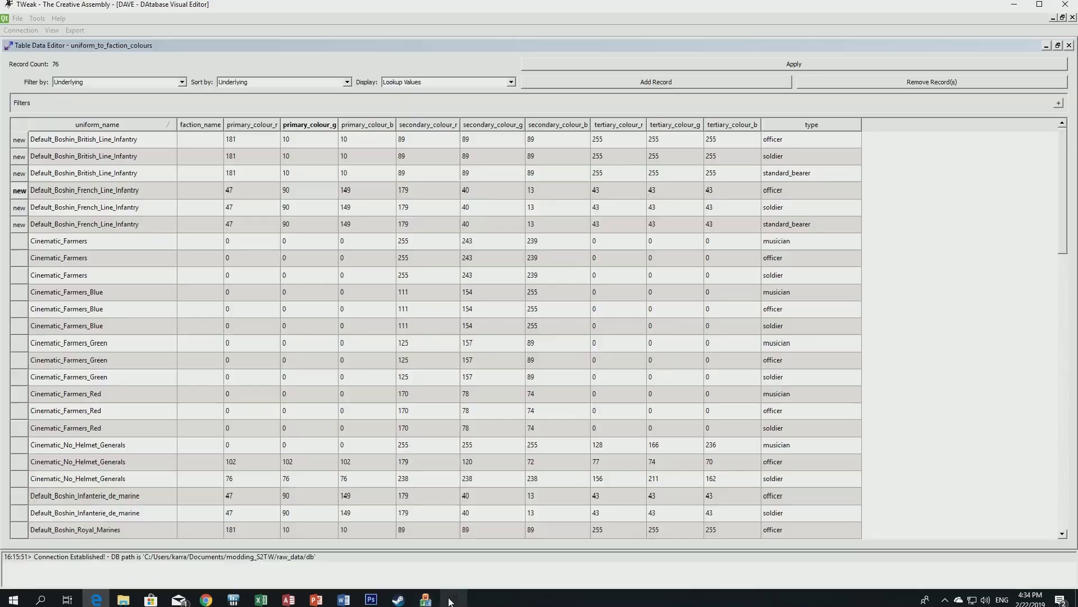
click(357, 186)
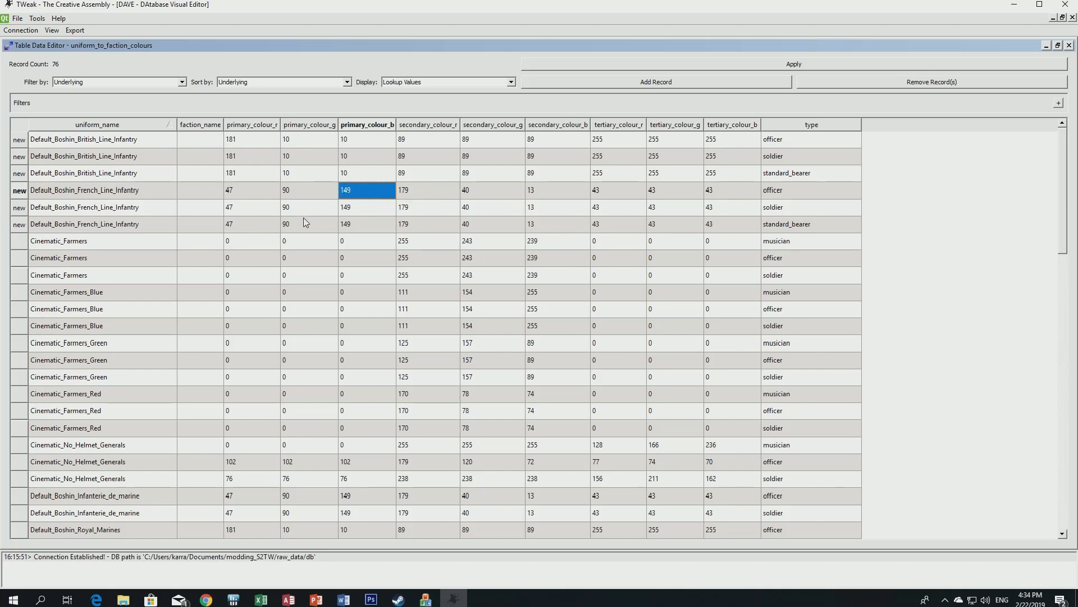
Review the French Line Infantry officer's secondary colour components and apply the new uniform_to_faction_colours records.
click(422, 193)
click(464, 194)
click(530, 193)
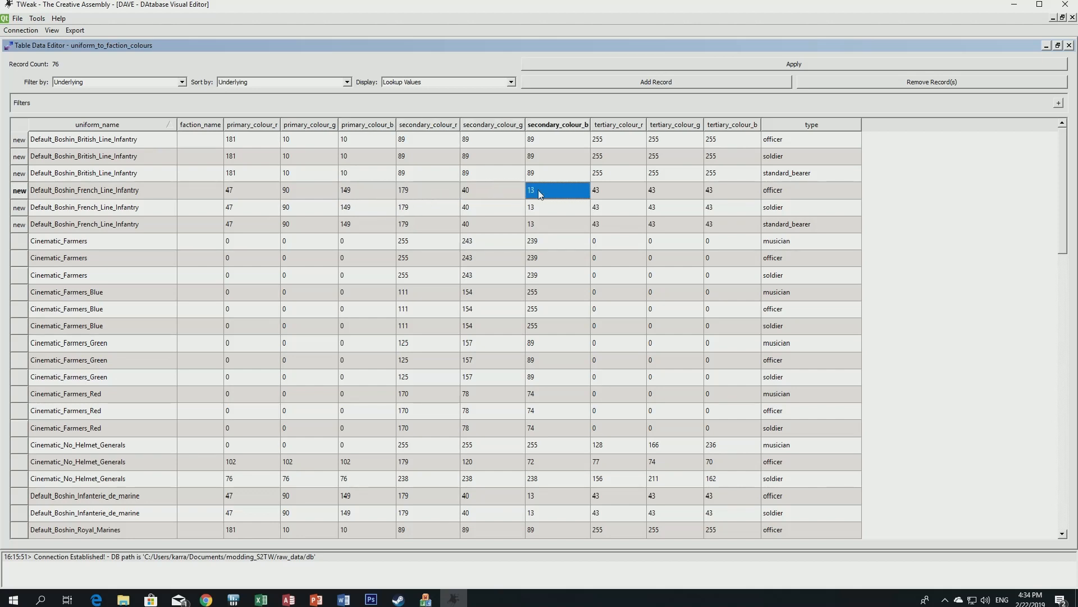
click(803, 65)
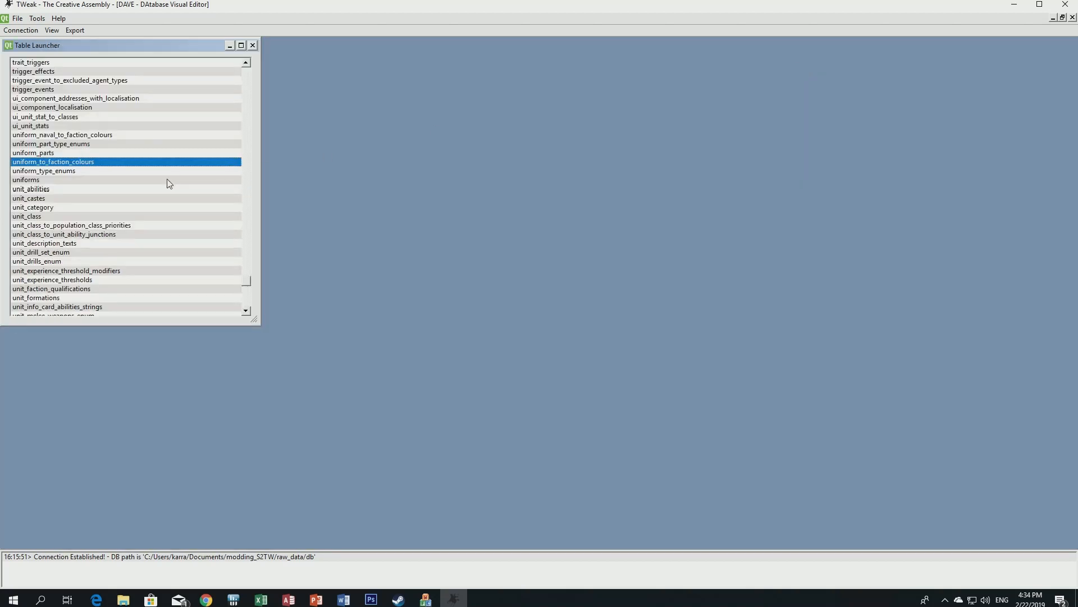
Open the cdir_unit_qualities table from the table list and maximise its editor.
scroll(126, 201, up, 3)
scroll(118, 203, up, 20)
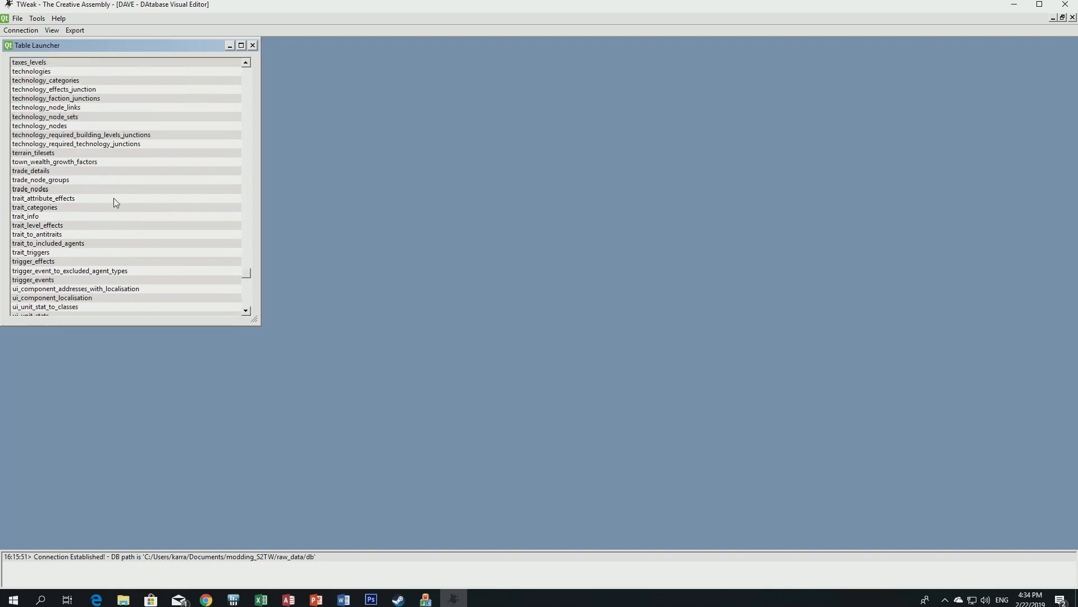
scroll(115, 204, up, 6)
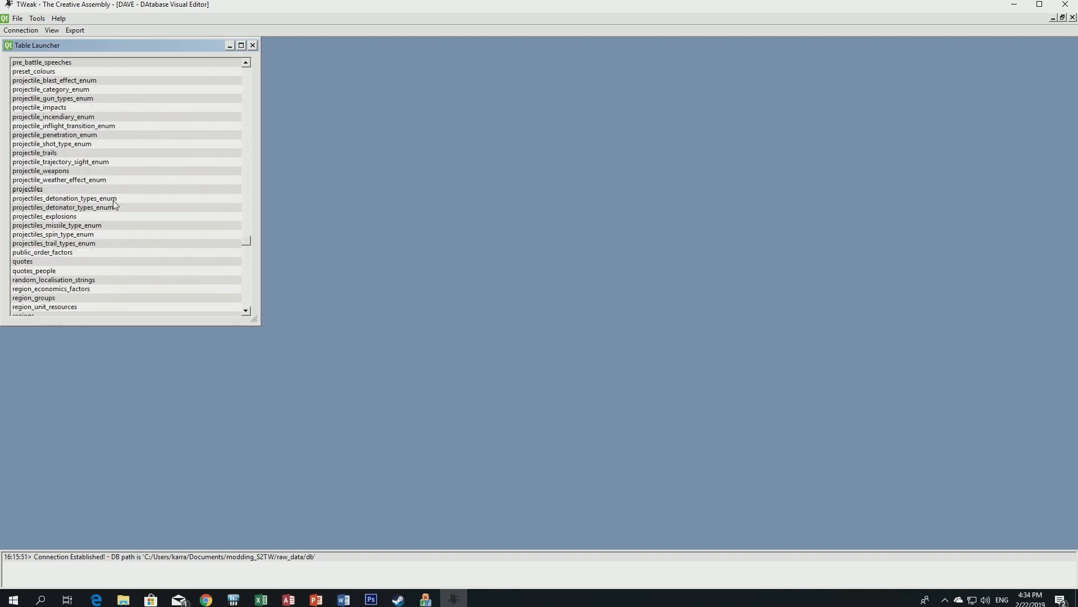
scroll(115, 203, up, 20)
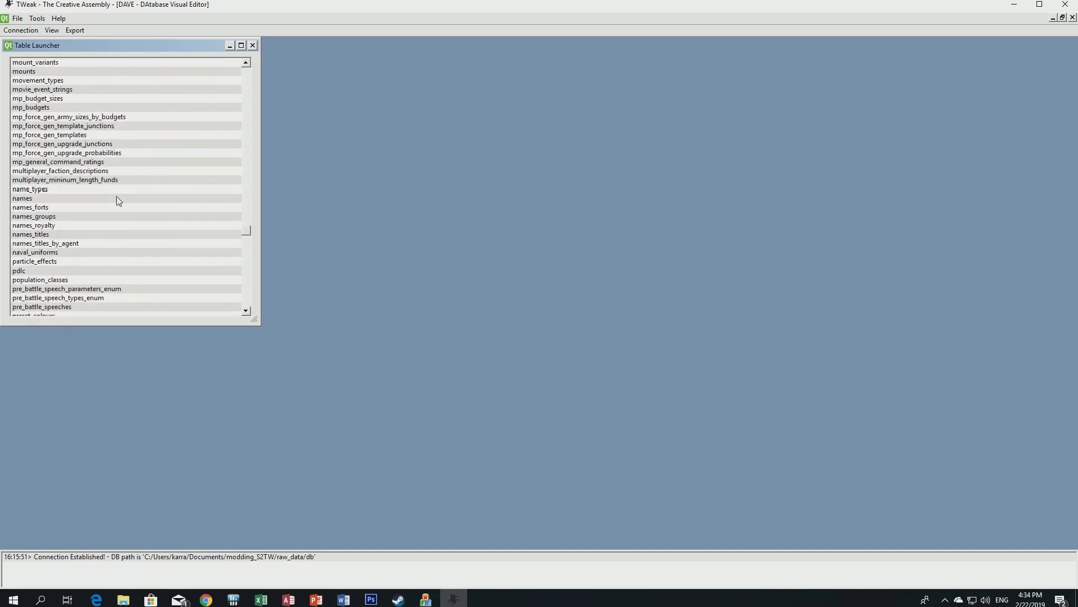
scroll(118, 201, up, 20)
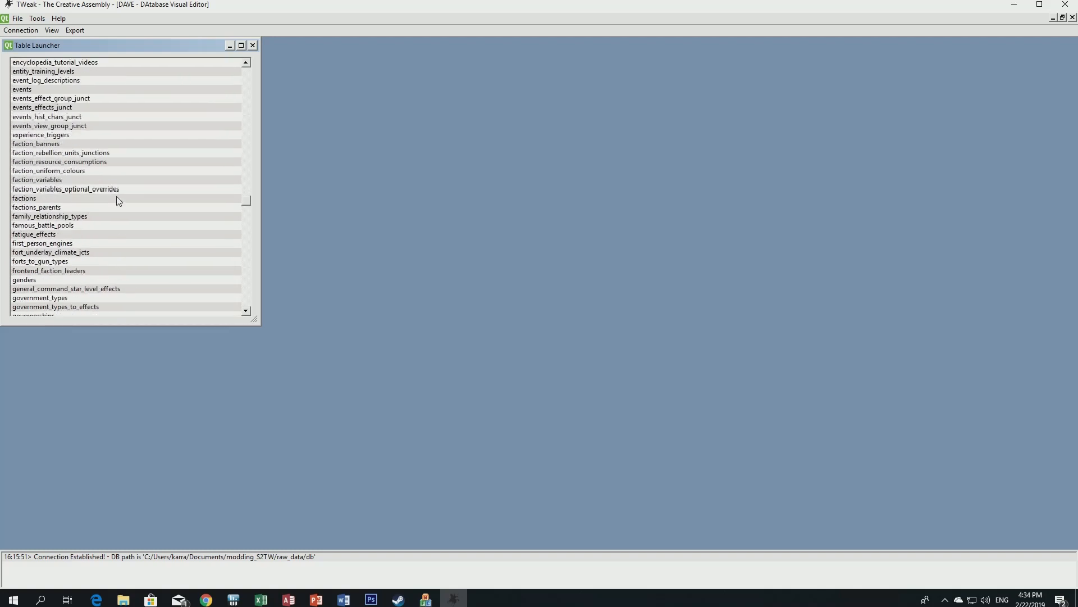
scroll(118, 201, up, 20)
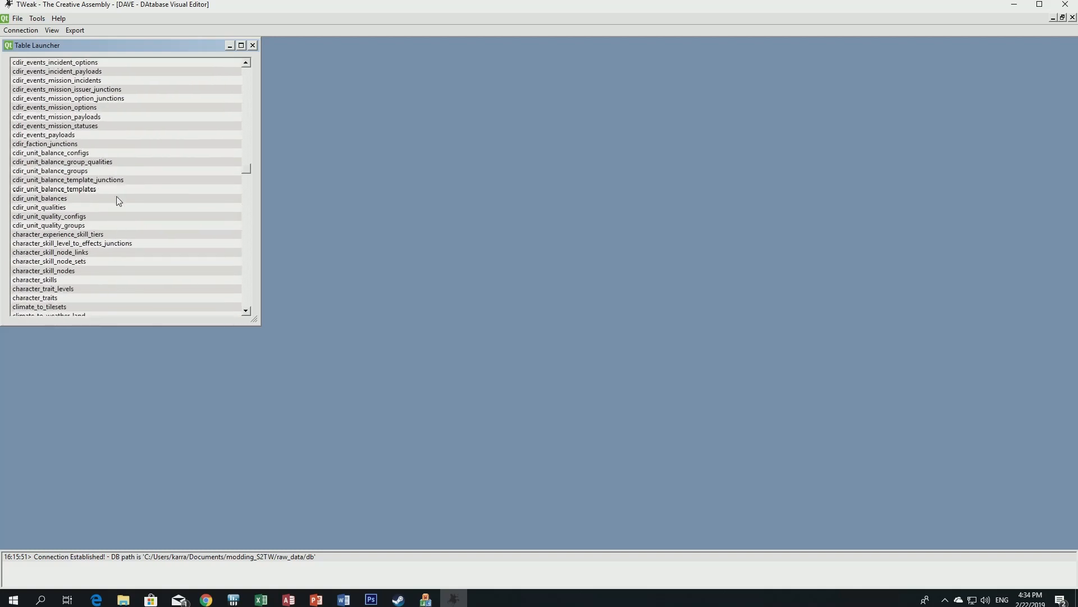
scroll(118, 201, up, 9)
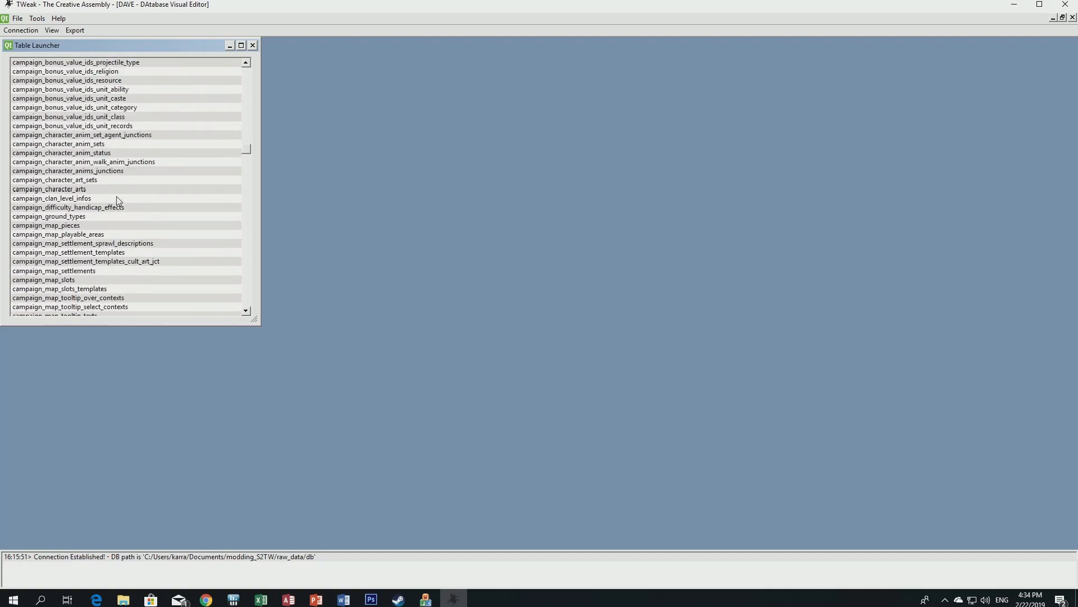
scroll(101, 208, down, 15)
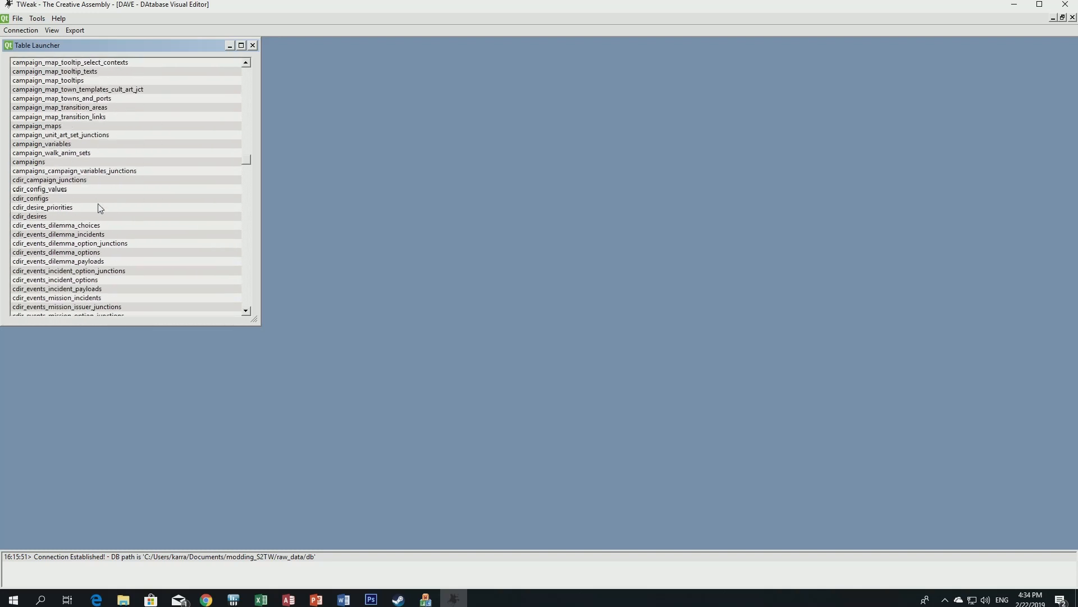
scroll(79, 228, down, 6)
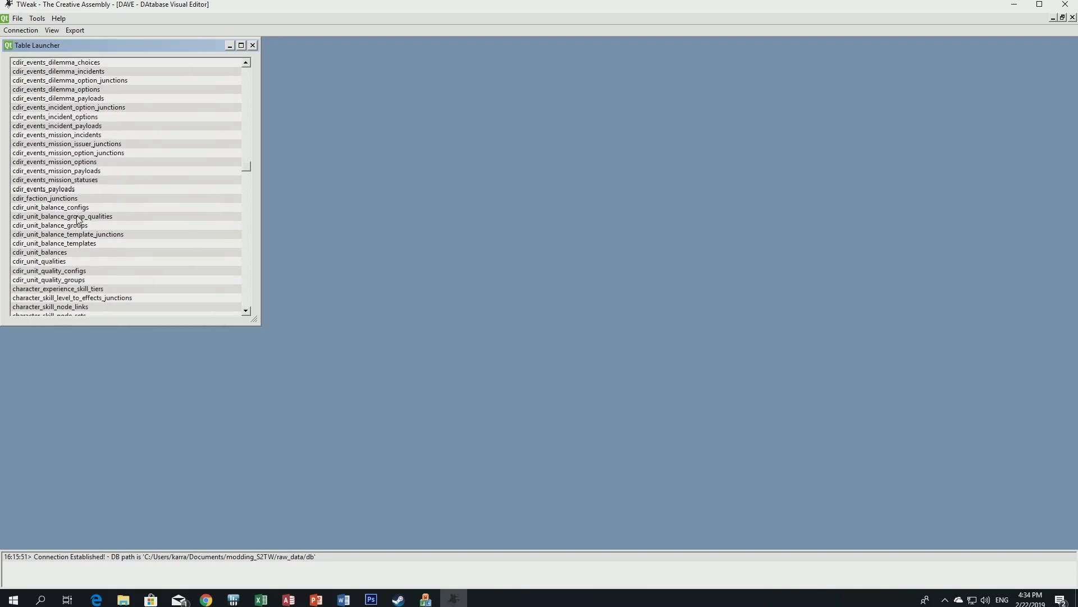
scroll(79, 220, down, 2)
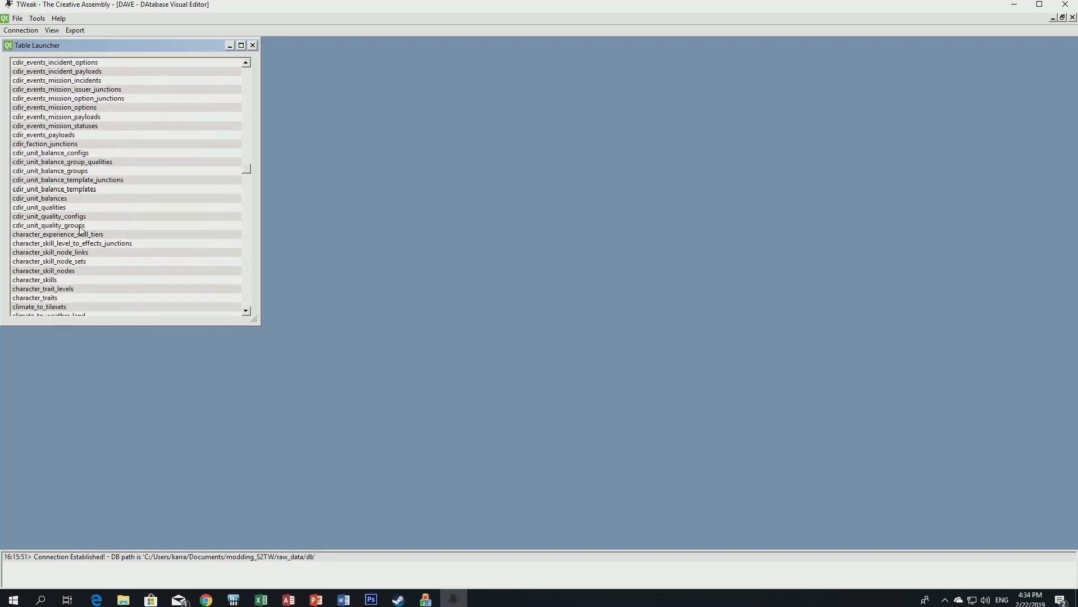
double_click(51, 208)
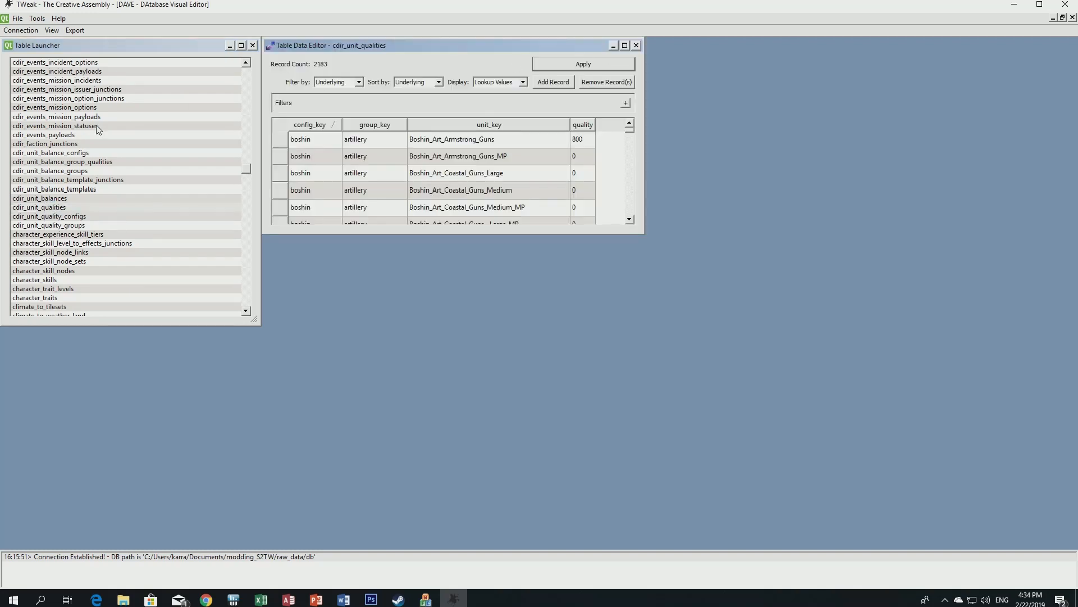
click(624, 46)
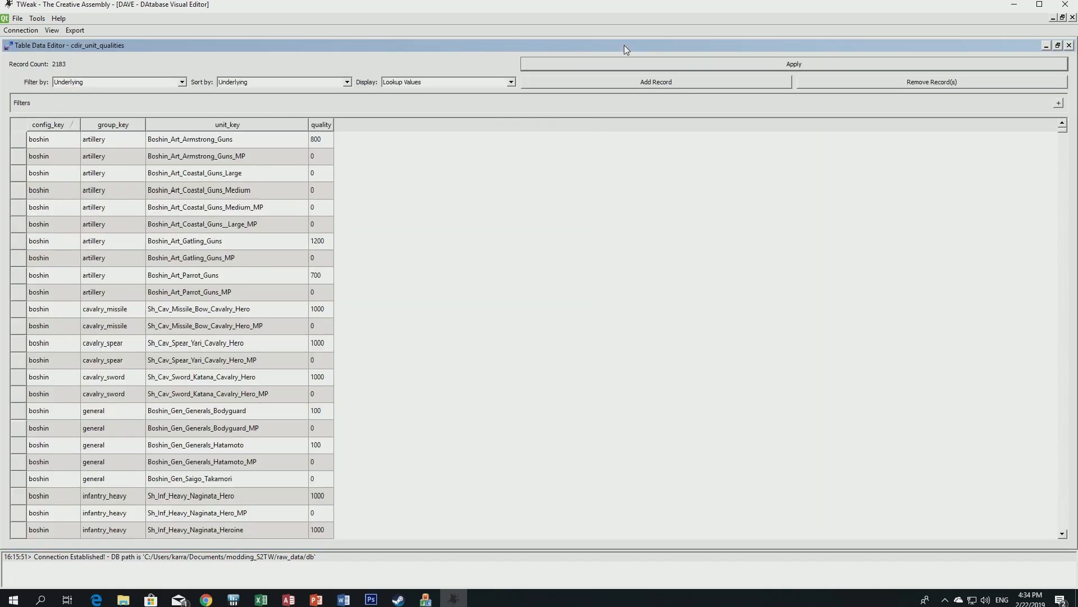
Add a record with the unit_key Boshin_Inf_Line_British_Line_Infantry, widening the unit_key column to fit.
click(618, 84)
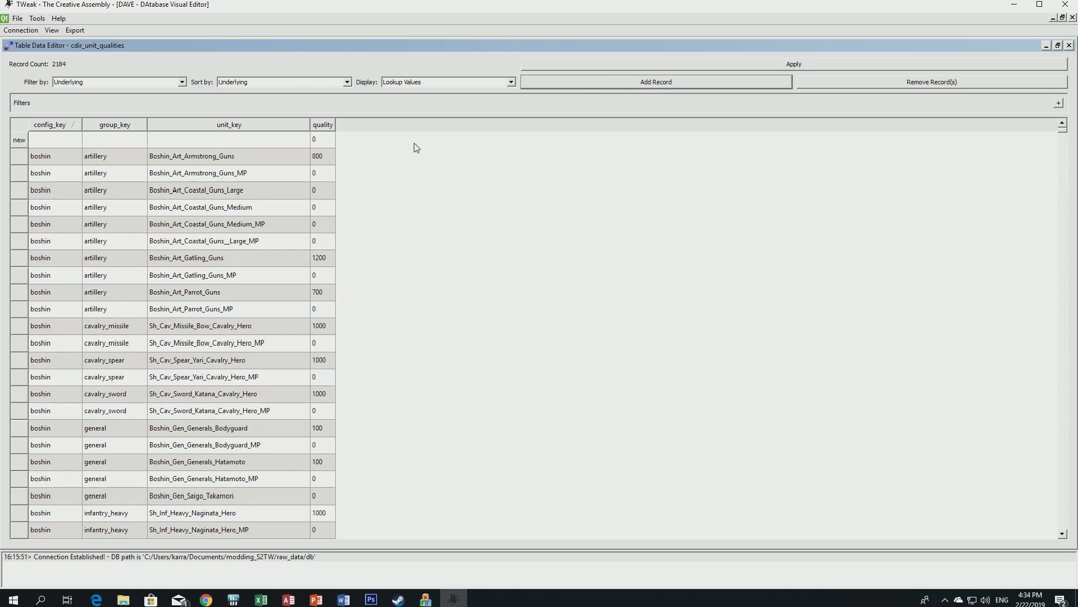
drag(310, 124, 346, 125)
double_click(302, 137)
scroll(286, 175, down, 15)
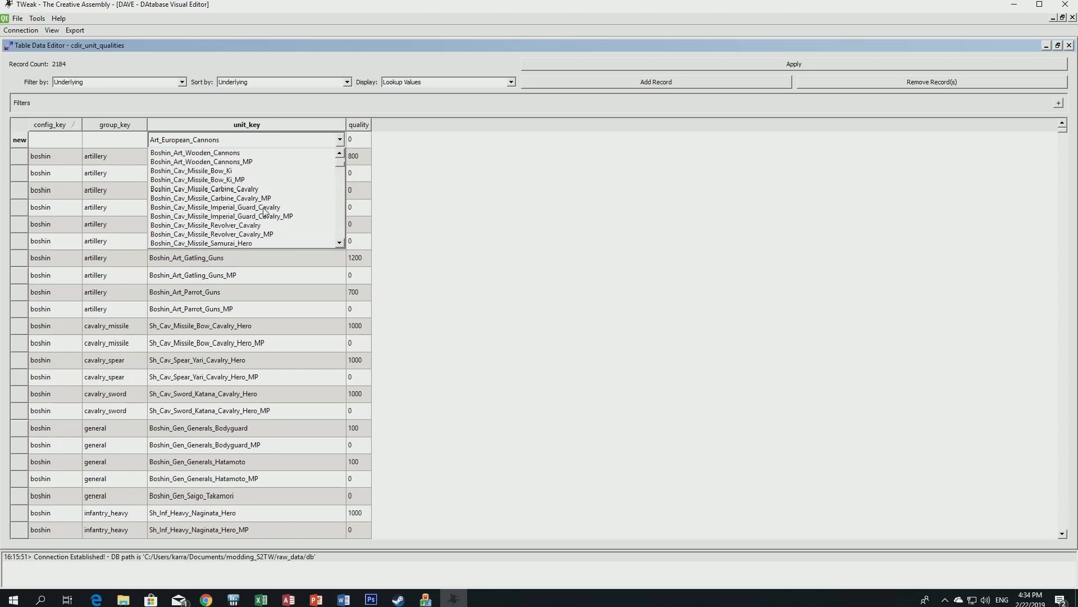
scroll(266, 212, down, 5)
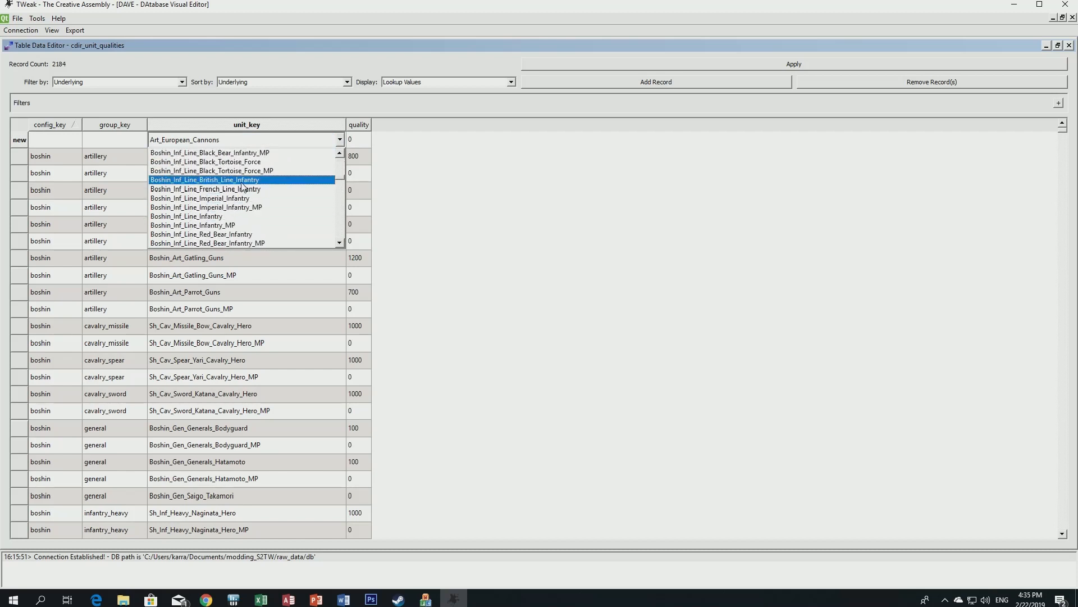
click(242, 181)
Add a second record with the unit_key Boshin_Inf_Line_French_Line_Infantry.
click(587, 84)
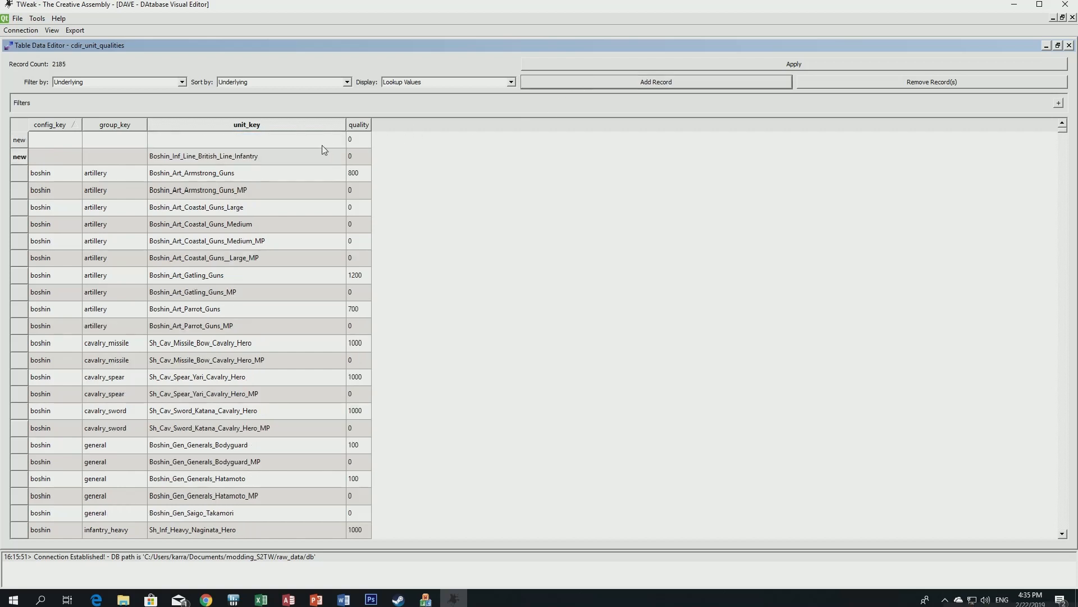
click(307, 140)
click(307, 141)
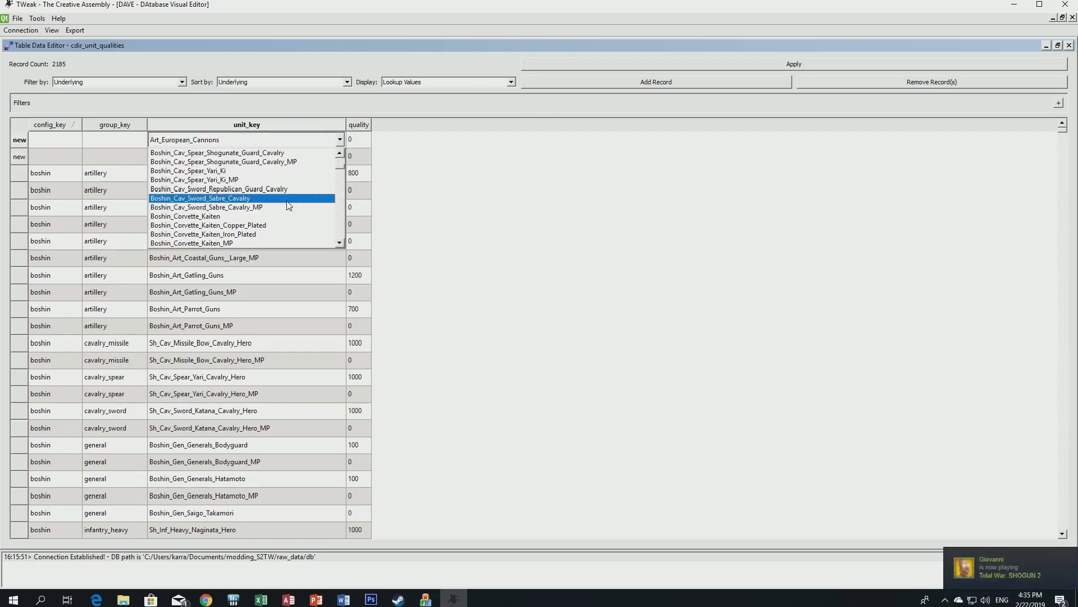
scroll(290, 205, down, 10)
scroll(279, 210, down, 5)
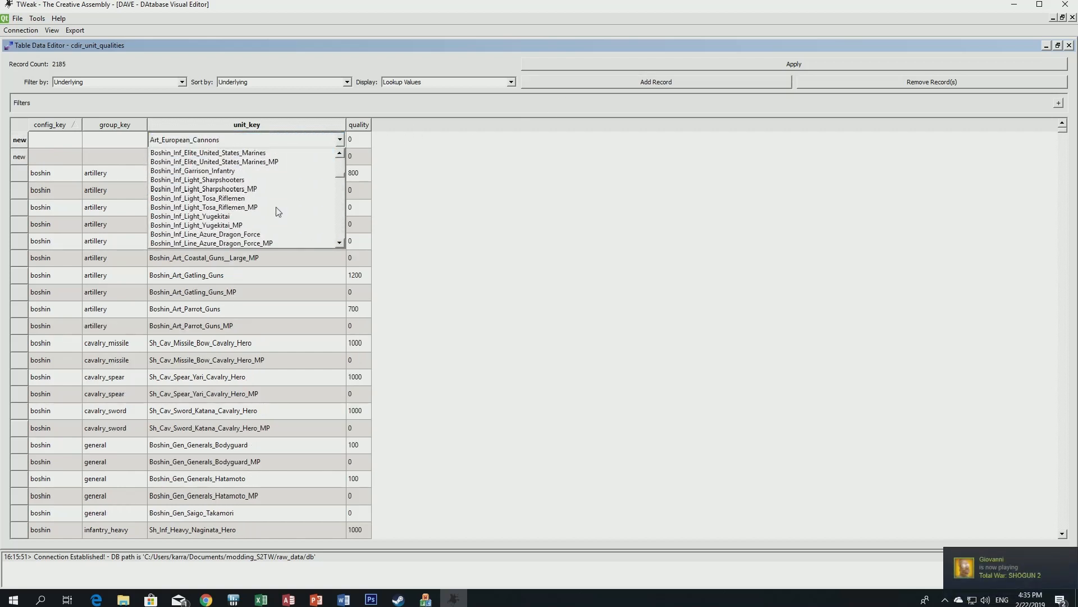
click(251, 216)
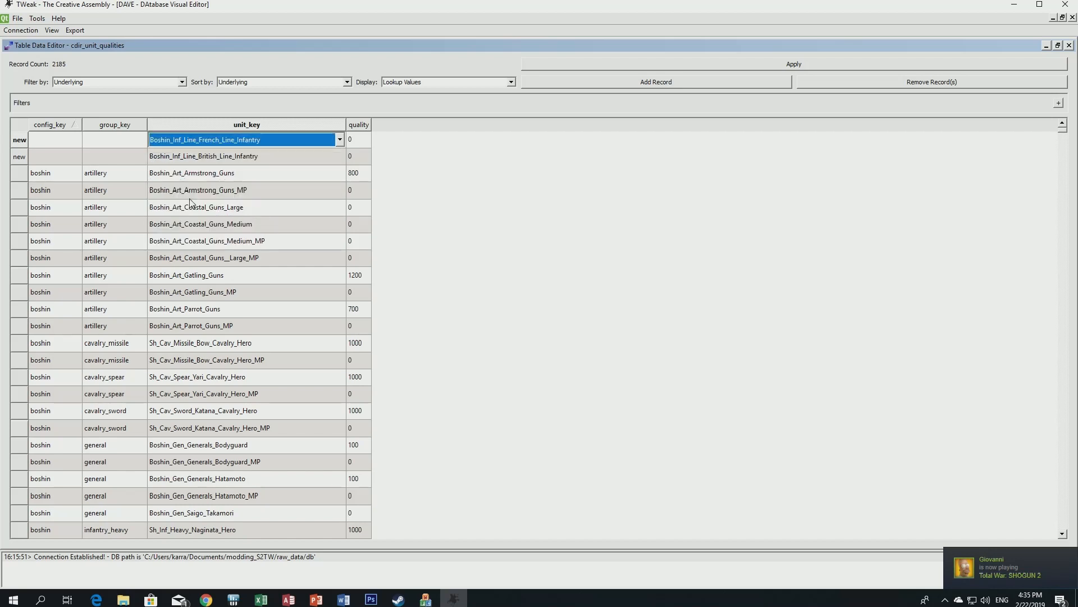
Set group_key to modern_line and config_key to boshin for both the British and French Line Infantry records.
click(119, 158)
scroll(124, 209, down, 3)
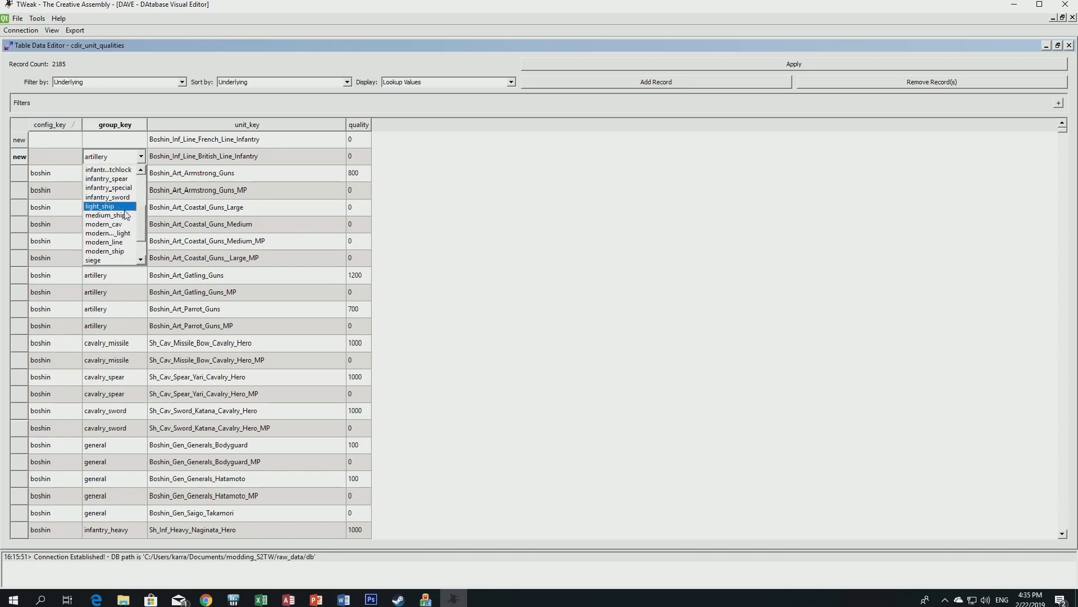
click(116, 232)
click(120, 140)
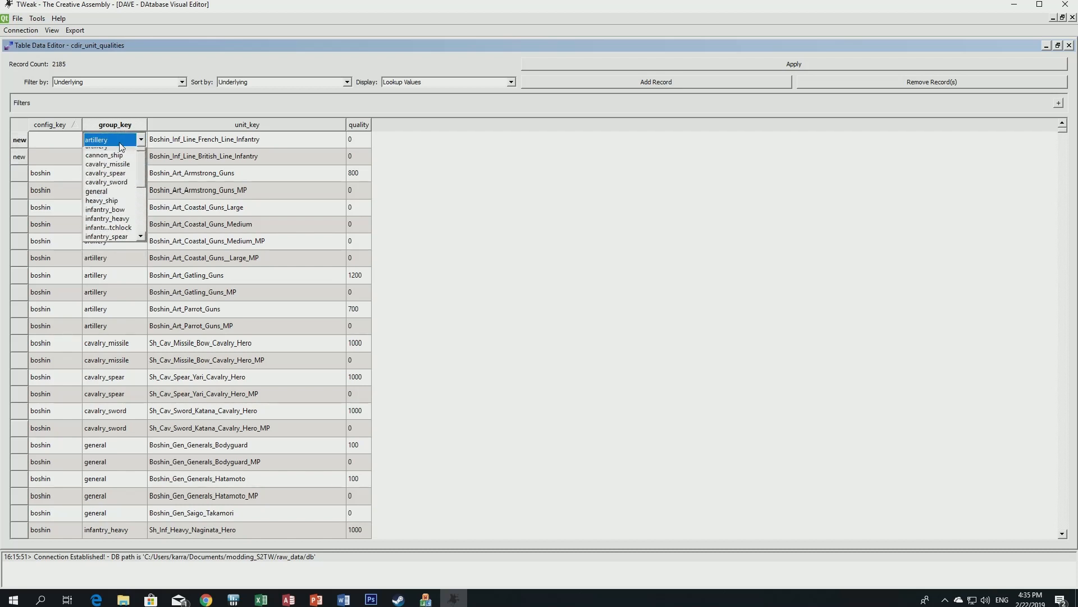
scroll(120, 196, down, 5)
click(116, 226)
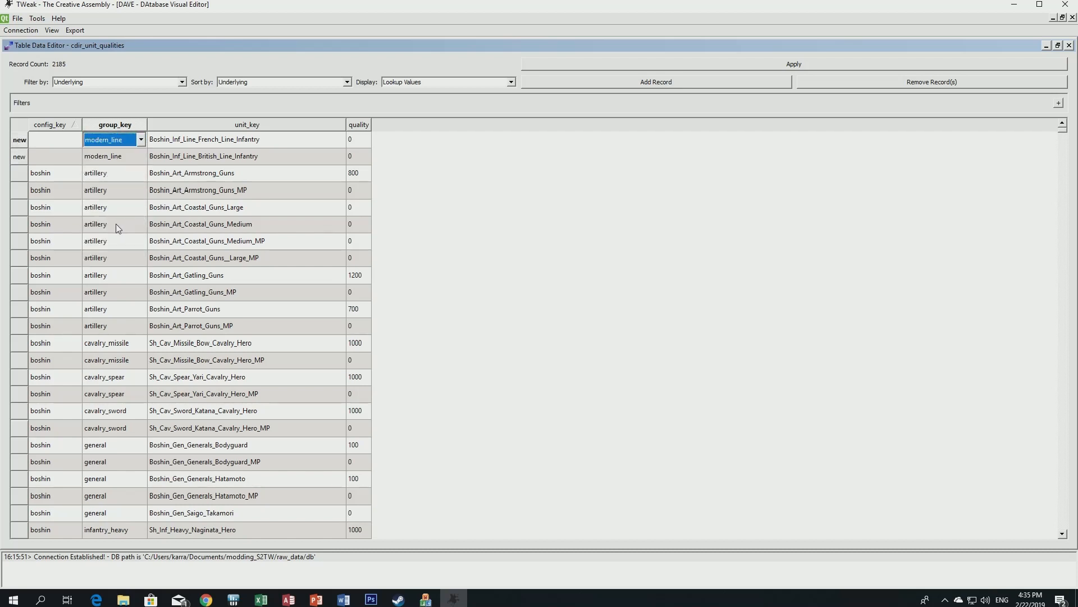
click(52, 155)
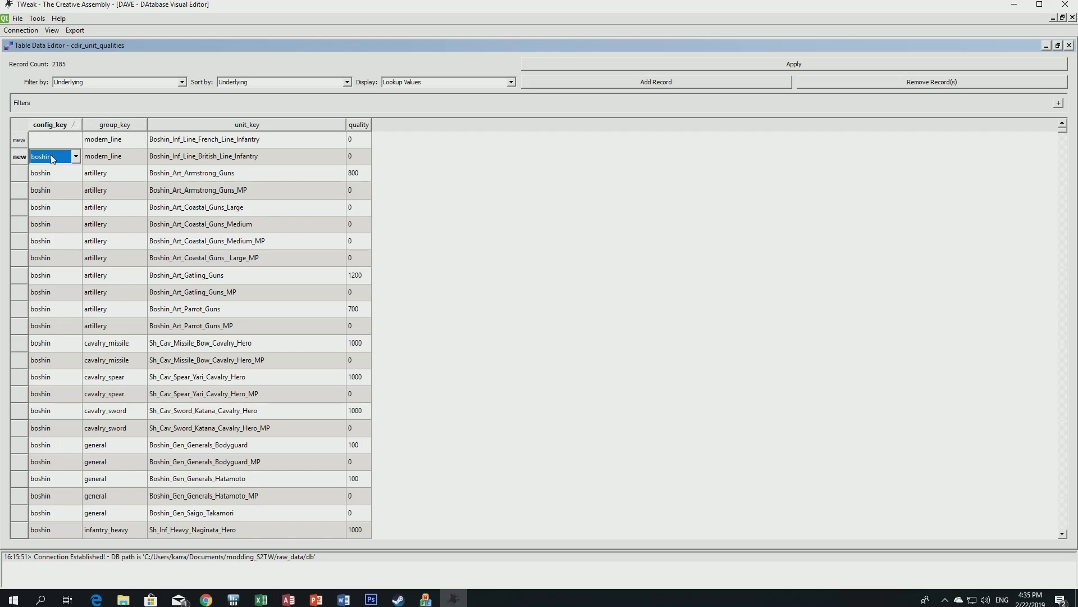
click(53, 139)
Set quality to 700 for the new British and French Line Infantry records and apply the changes to the table.
click(366, 158)
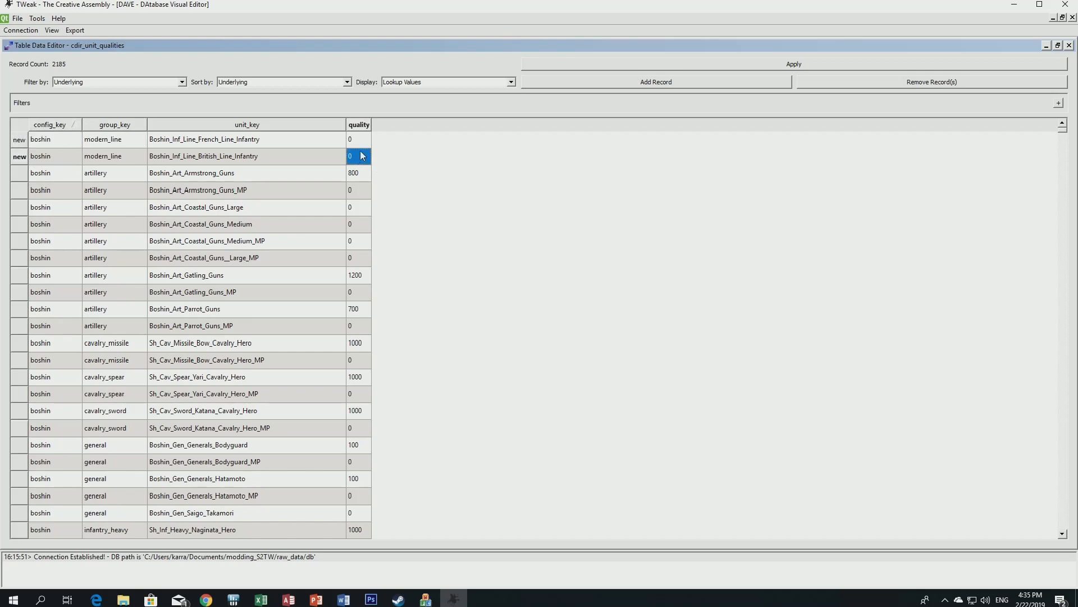
scroll(344, 298, down, 3)
scroll(342, 304, up, 3)
scroll(332, 289, down, 12)
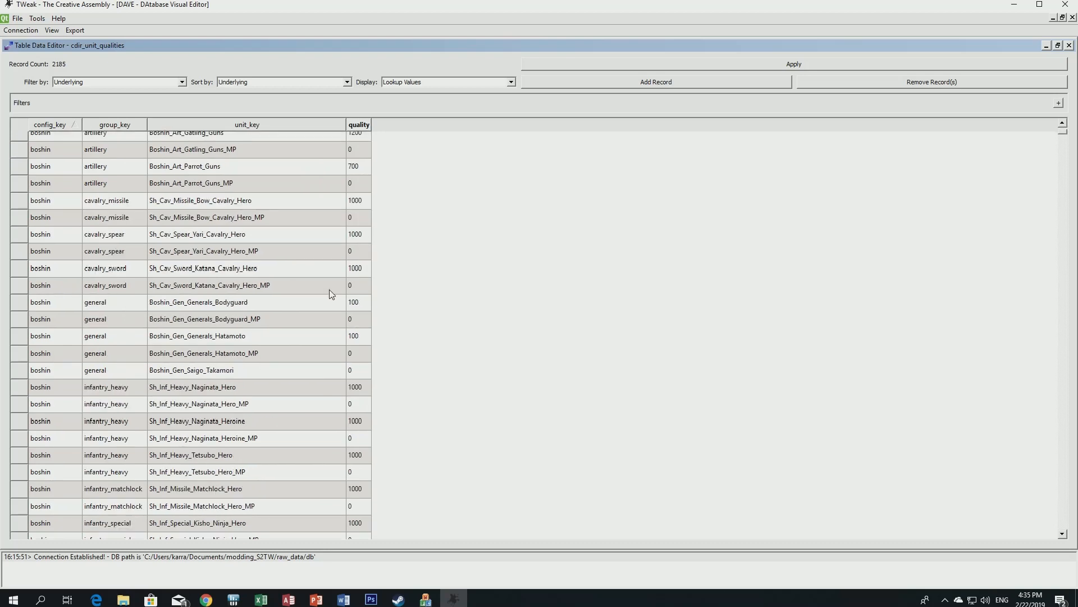
scroll(319, 329, down, 3)
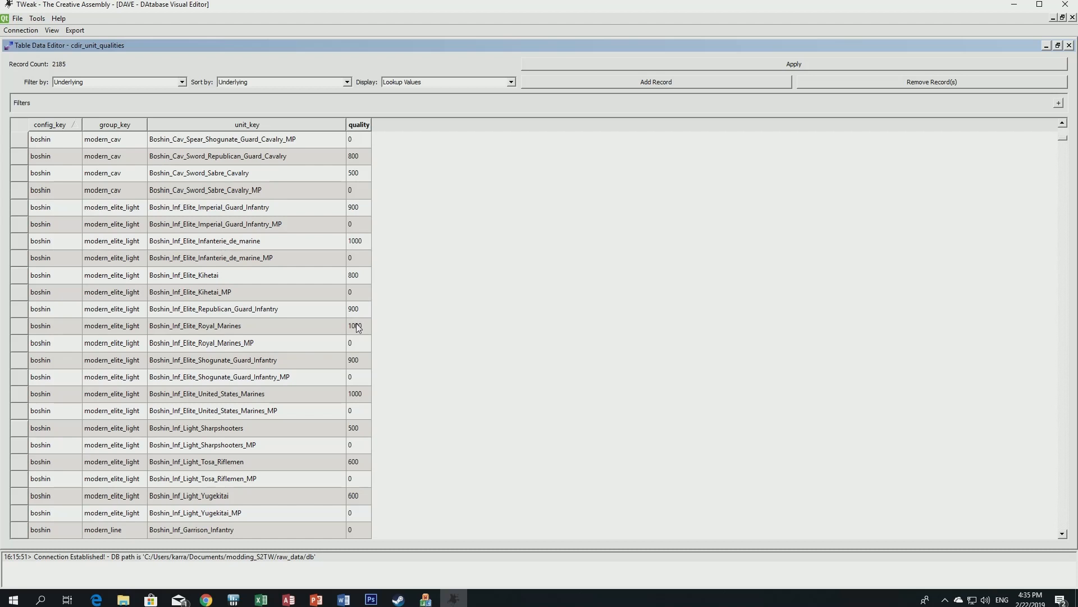
scroll(326, 388, down, 2)
scroll(337, 423, down, 1)
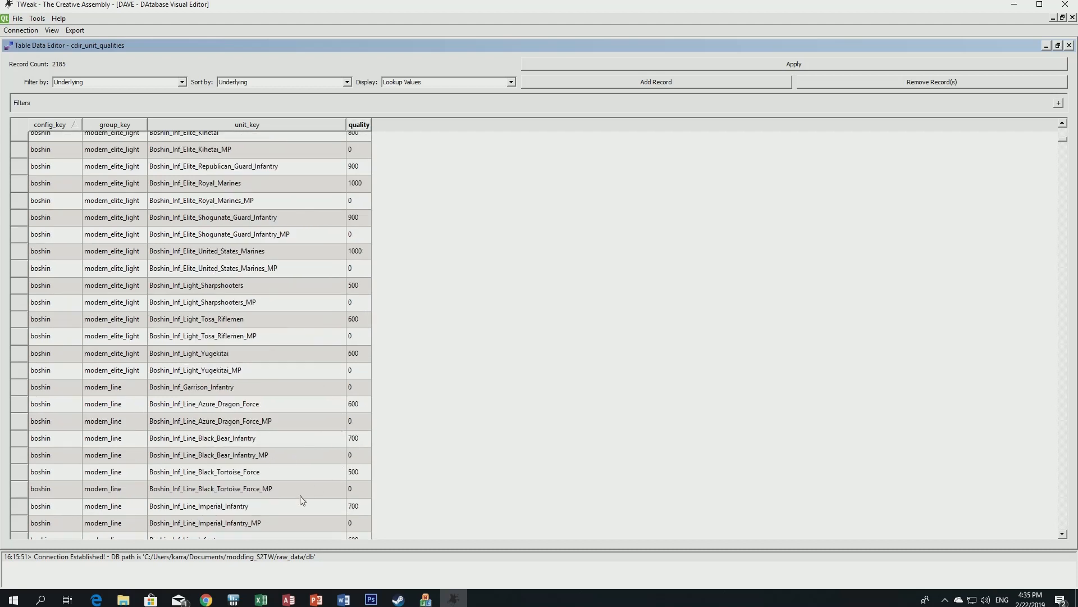
scroll(362, 494, up, 15)
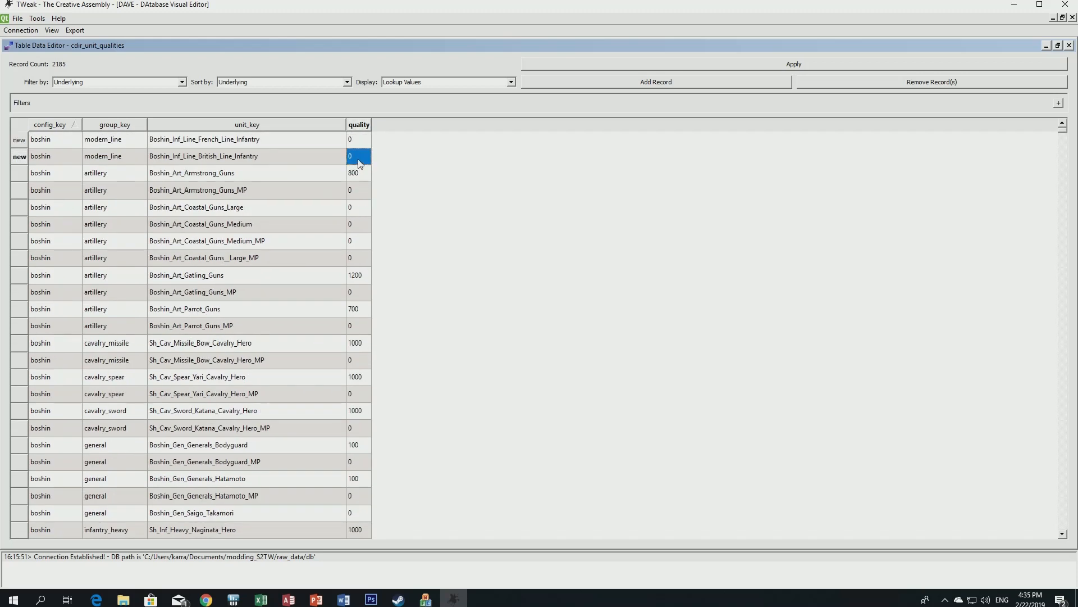
text(700)
key(Return)
key(Up)
text(7)
key(Return)
click(360, 163)
click(763, 63)
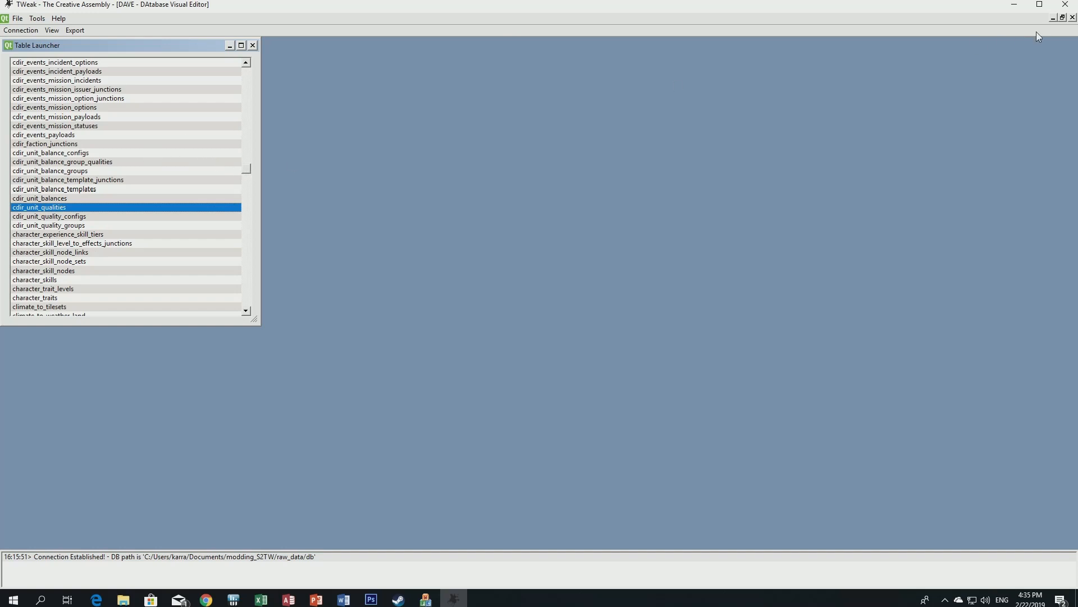
Close the TWeak database editor, minimise the browser and launch BOB.Release.exe from the modding_S2TW binaries folder.
click(1070, 4)
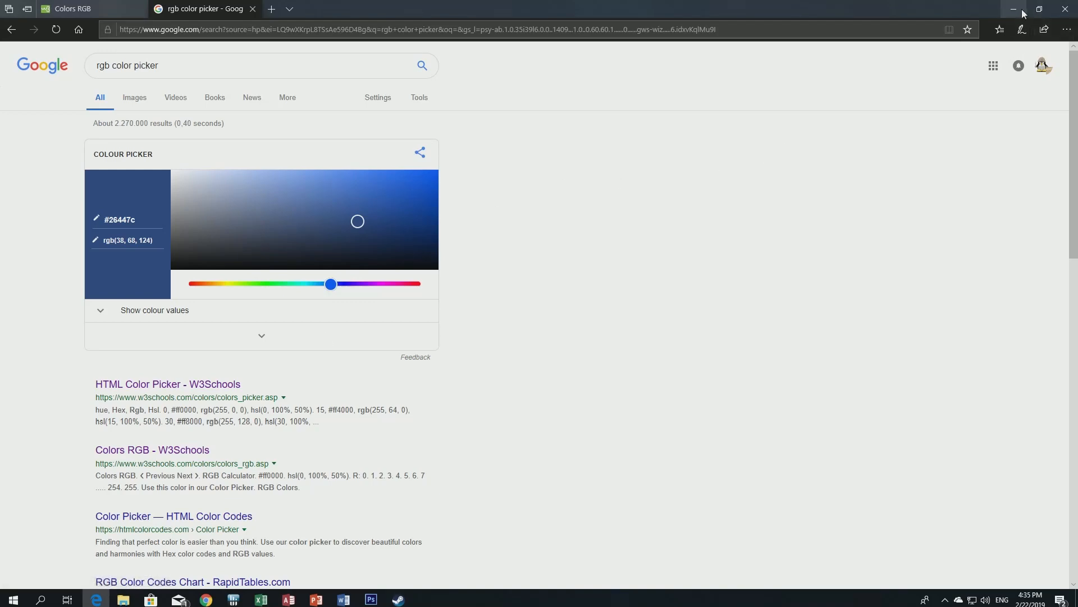
click(1024, 14)
scroll(453, 283, up, 6)
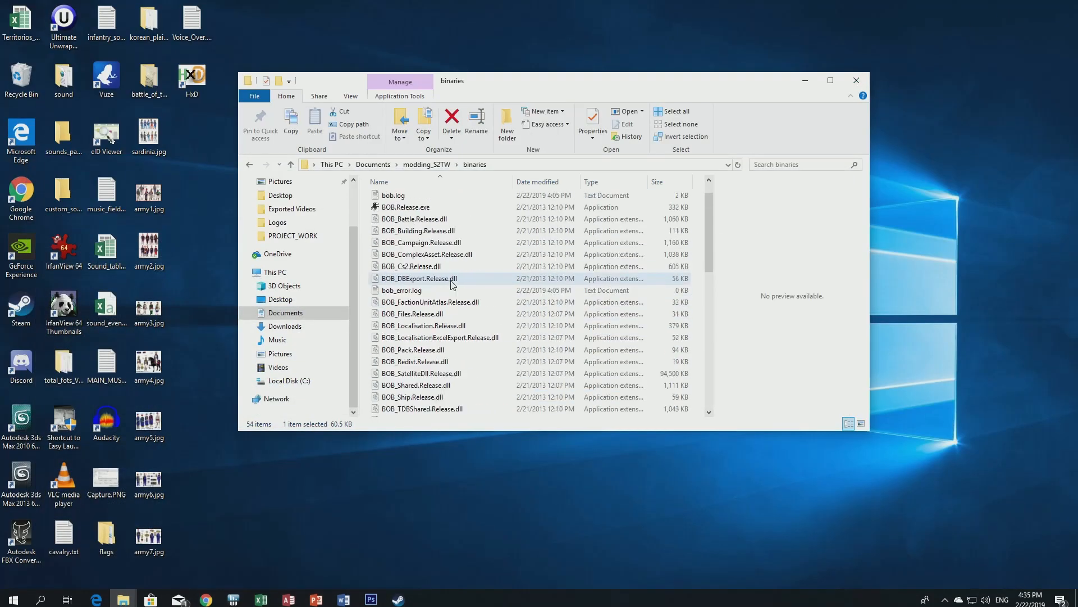
scroll(453, 284, up, 1)
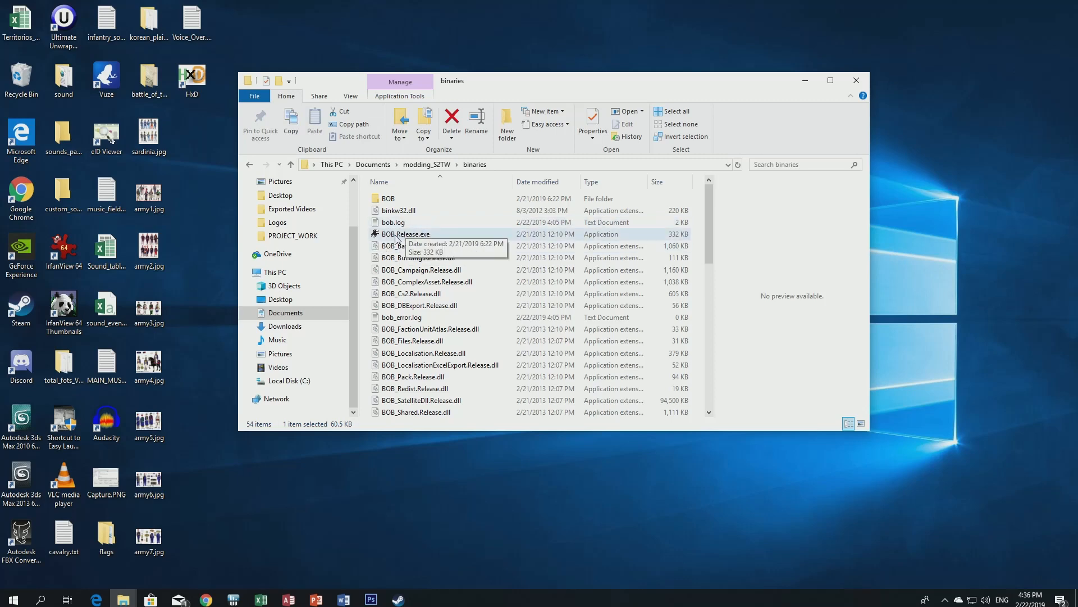
double_click(396, 235)
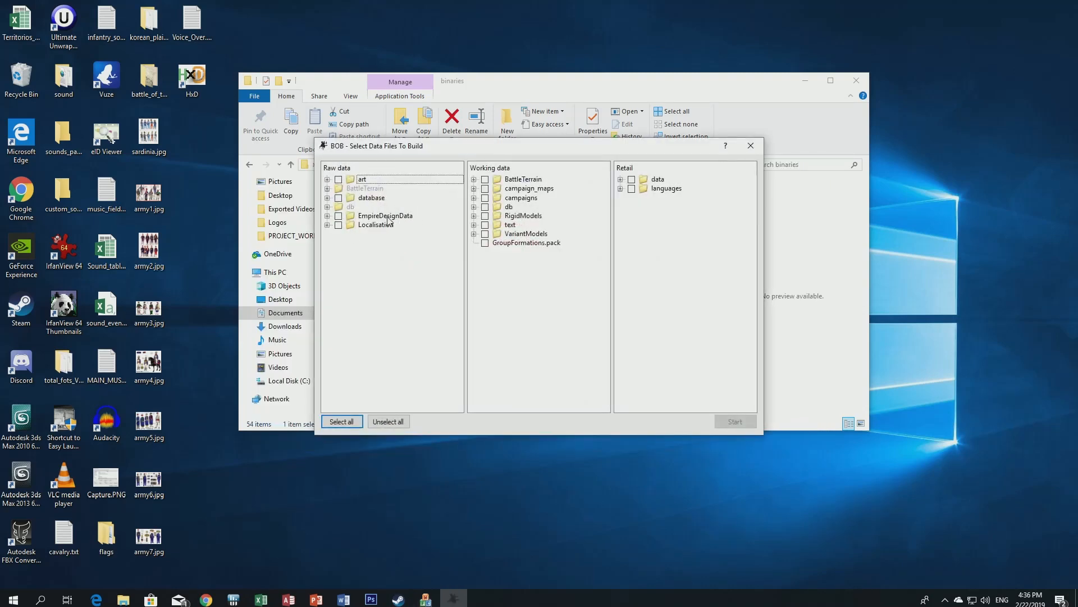
Expand EmpireDesignData in the raw data and select units.xml for XML export with all of its consumer actions.
click(327, 216)
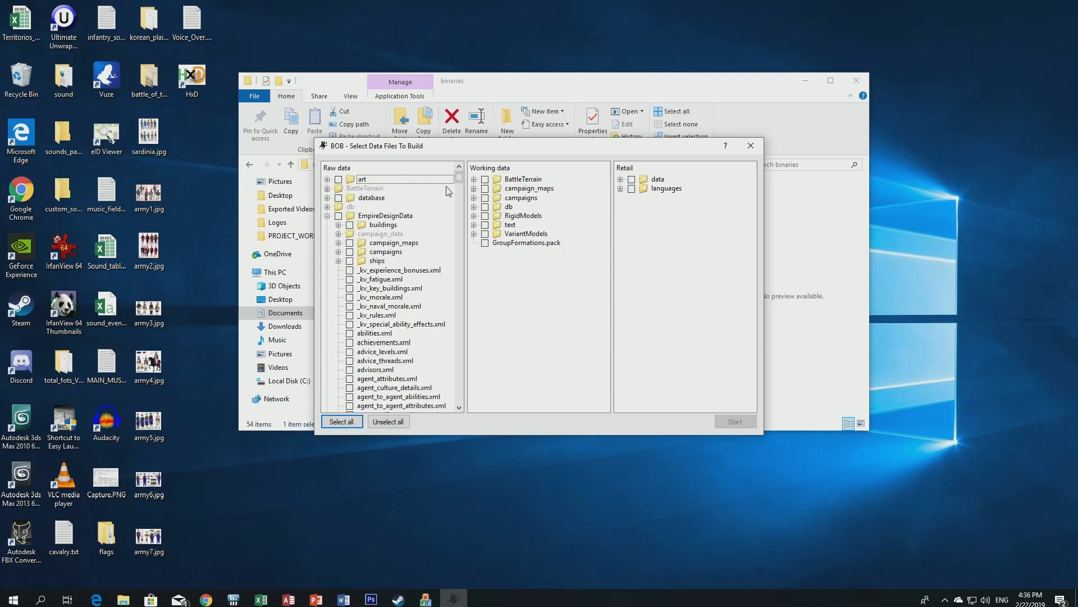
drag(459, 177, 459, 391)
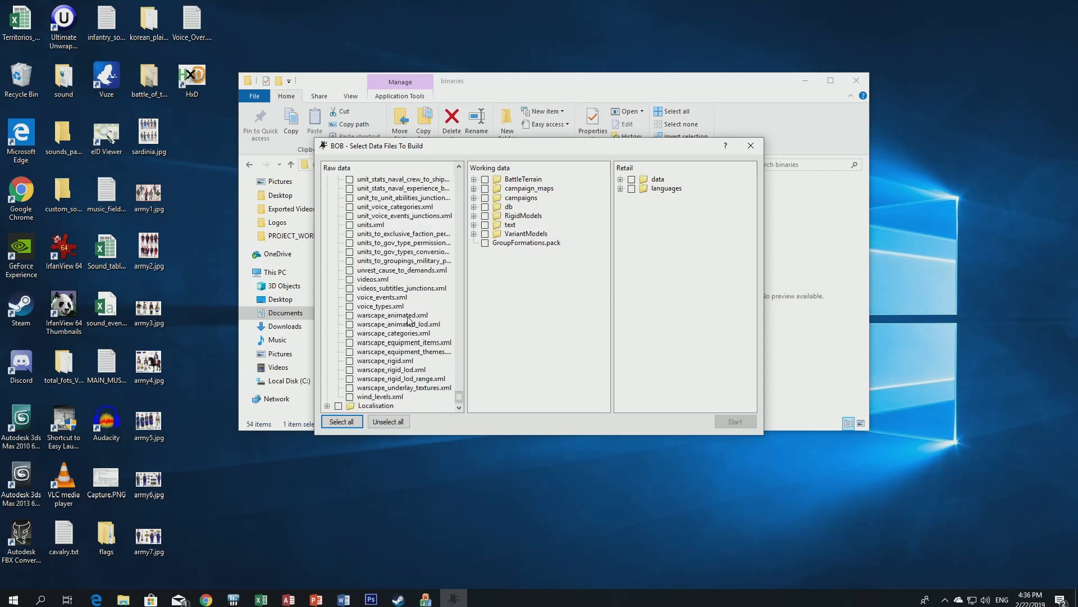
scroll(405, 317, up, 1)
right_click(355, 252)
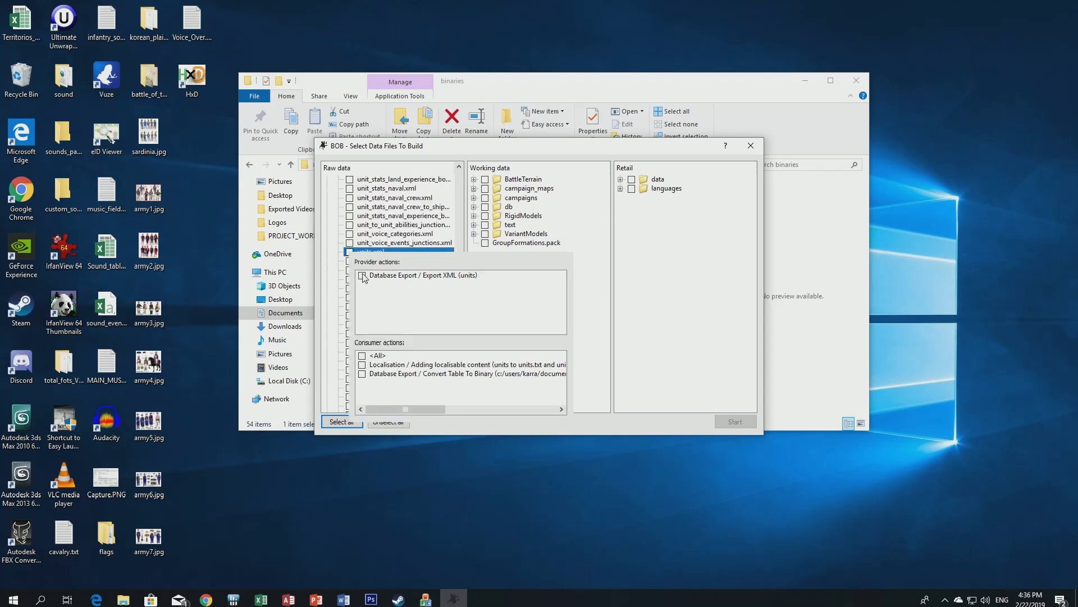
click(363, 275)
click(363, 356)
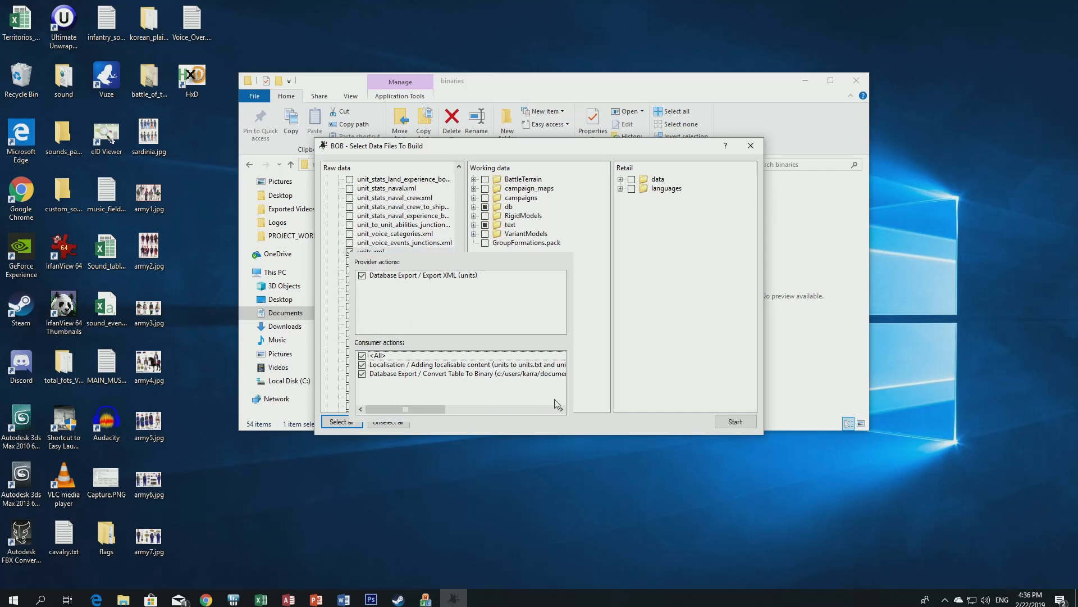
click(569, 420)
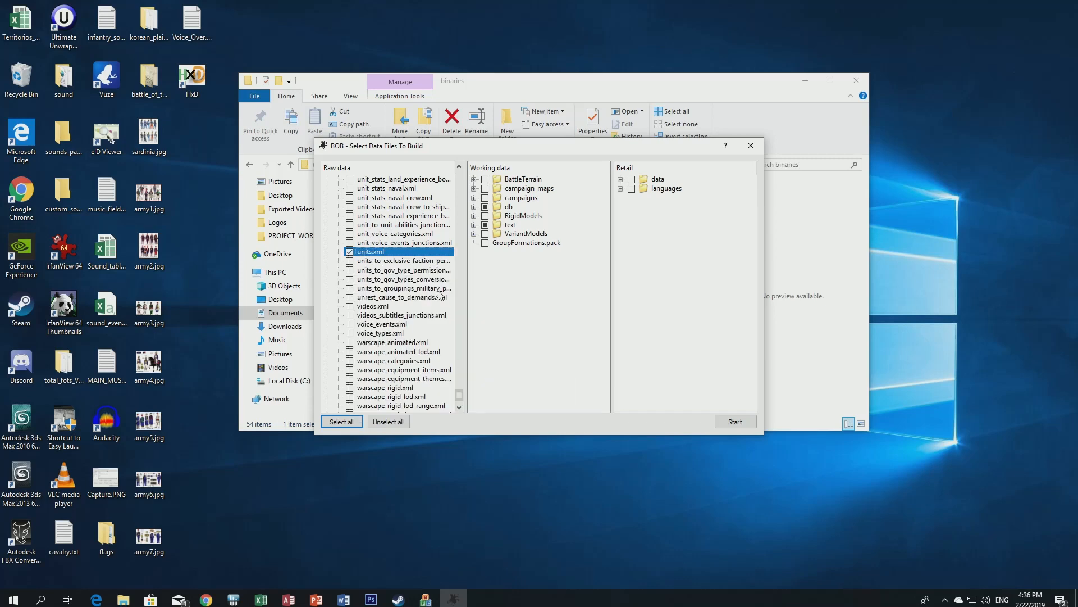
Select the units_to_groupings_military_permissions and unit_to_unit_abilities_junctions files for database XML export.
click(354, 288)
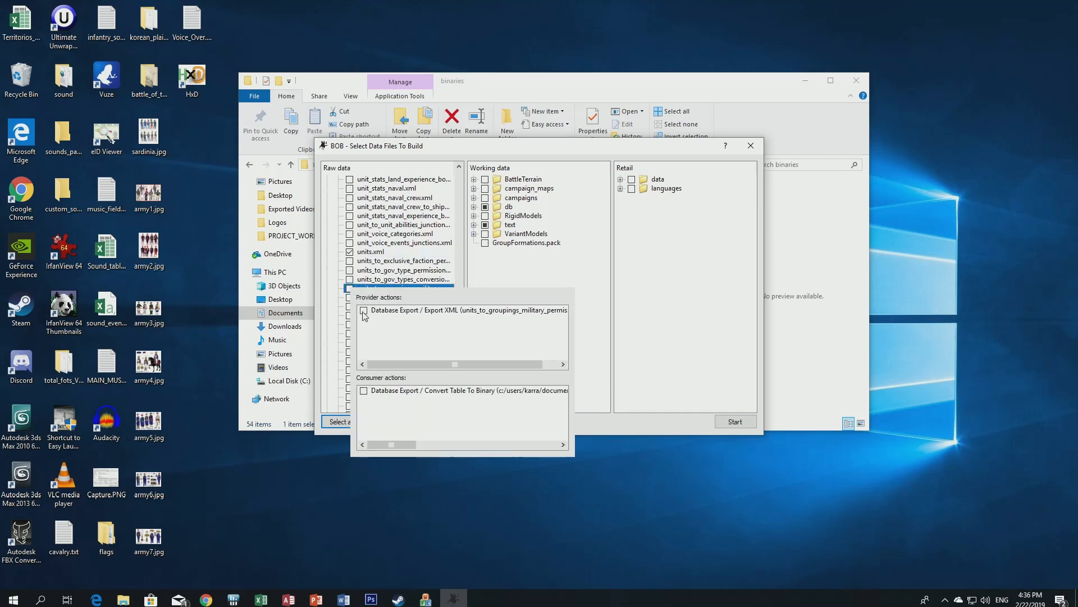
click(364, 311)
click(588, 428)
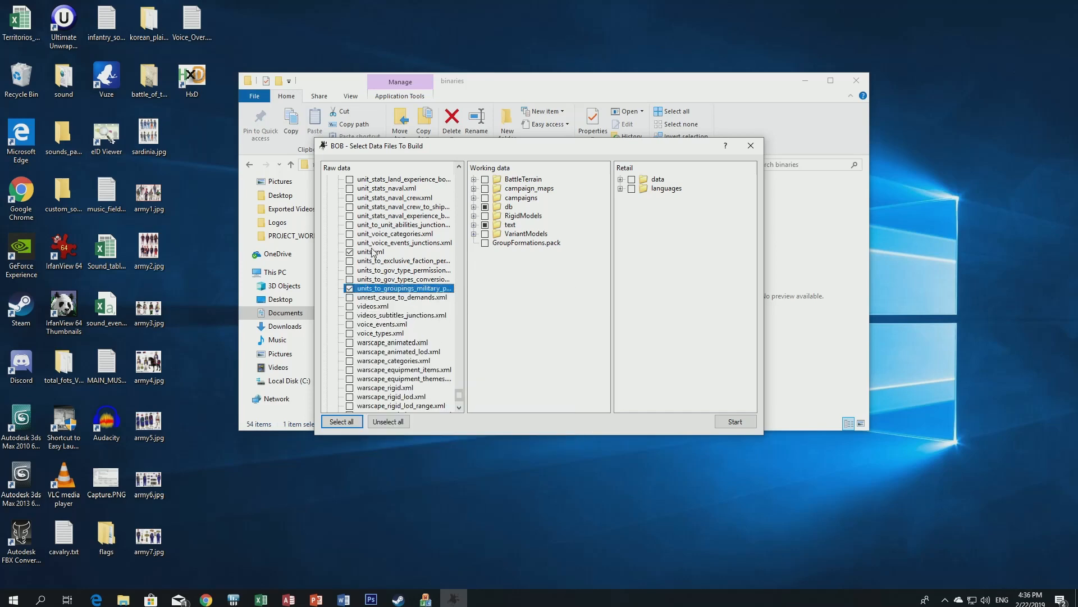
click(352, 226)
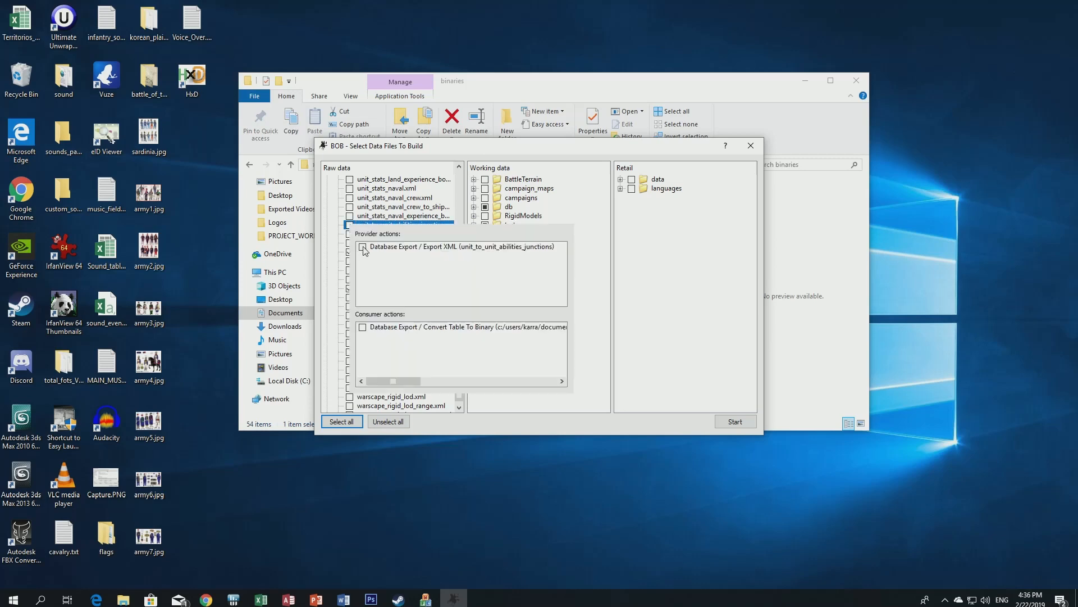
click(363, 247)
click(535, 420)
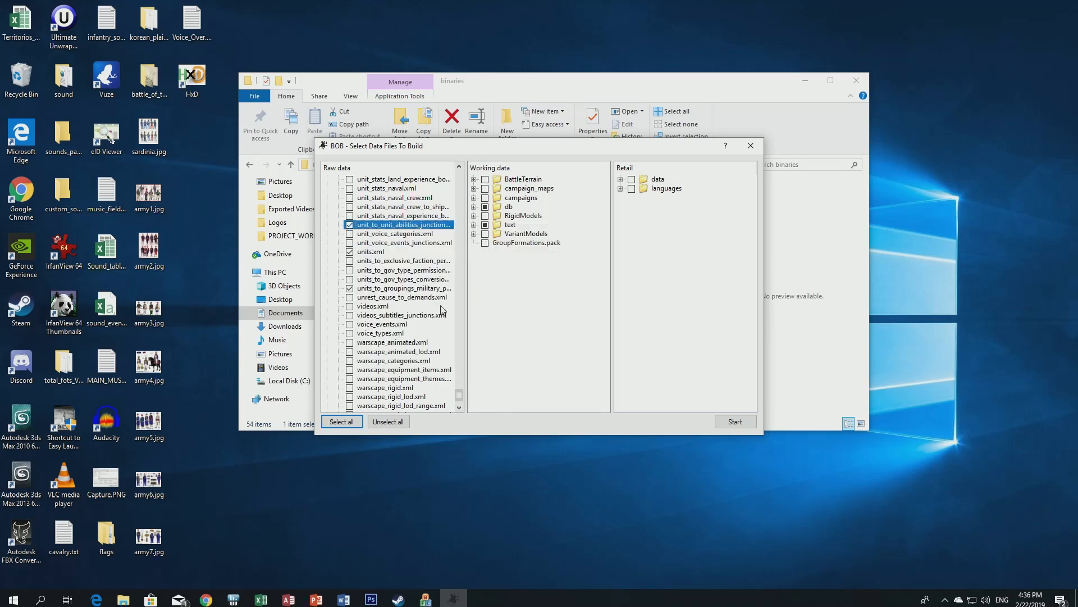
Widen the raw data list and select unit_stats_land.xml for database XML export.
drag(465, 236, 486, 236)
scroll(410, 240, up, 2)
scroll(379, 294, up, 1)
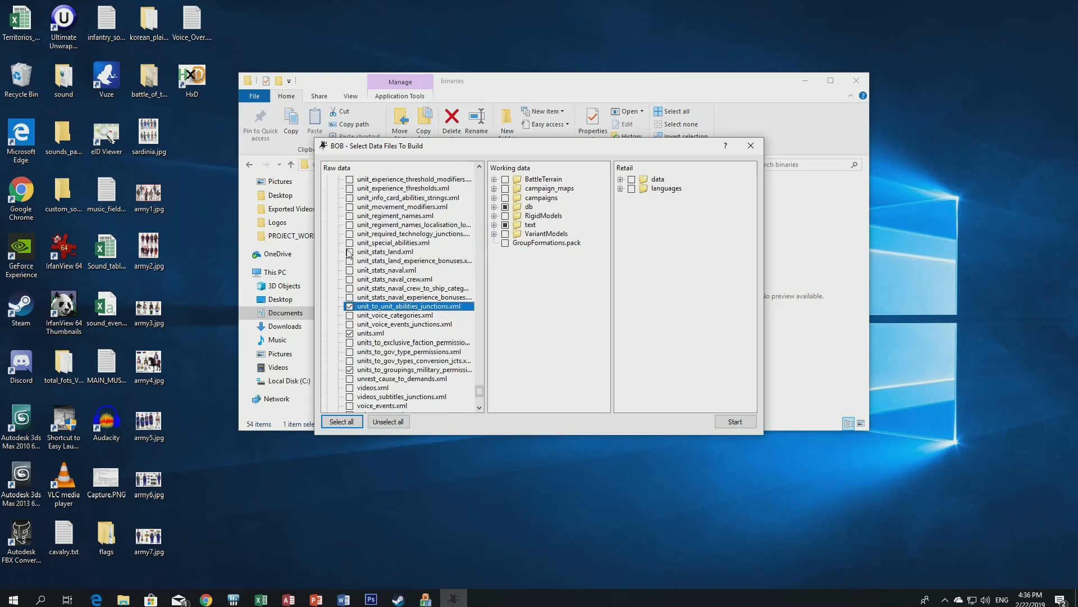
click(349, 252)
click(362, 276)
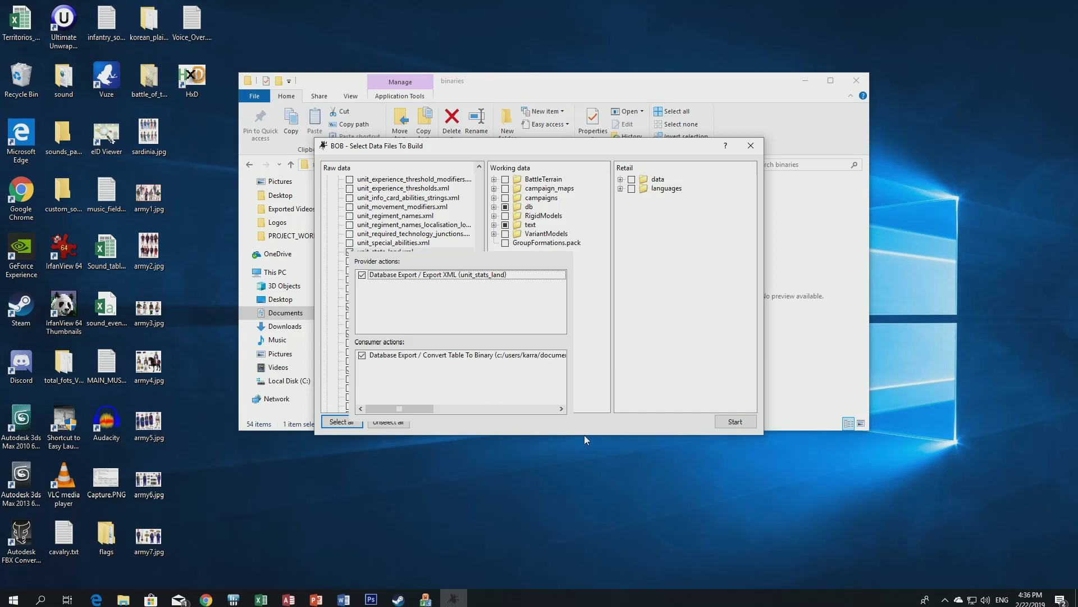
click(605, 425)
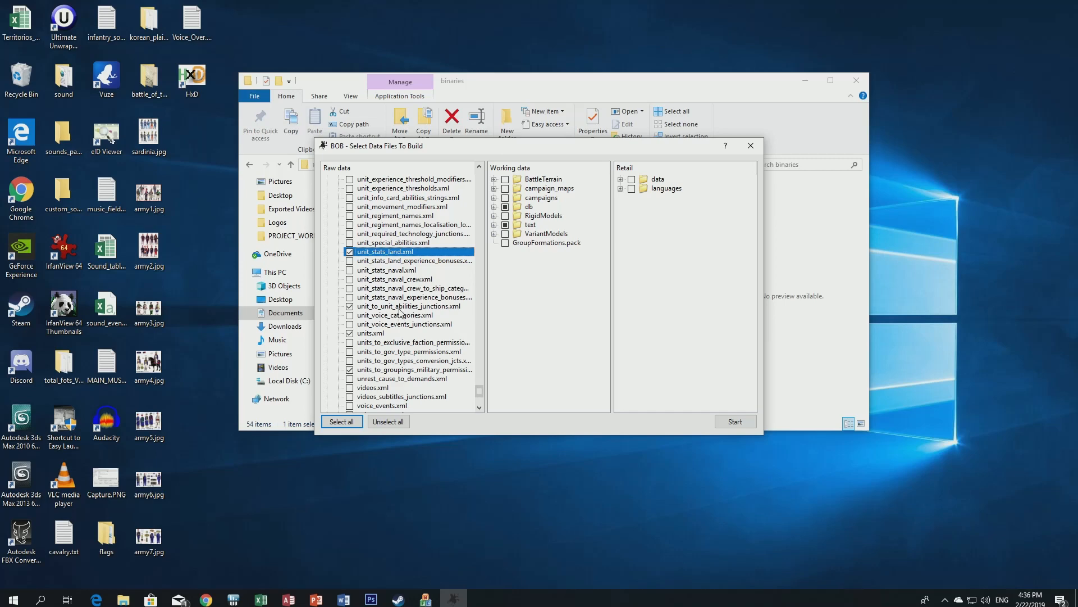
Select uniforms.xml and uniform_to_faction_colours.xml for database XML export.
scroll(401, 312, up, 1)
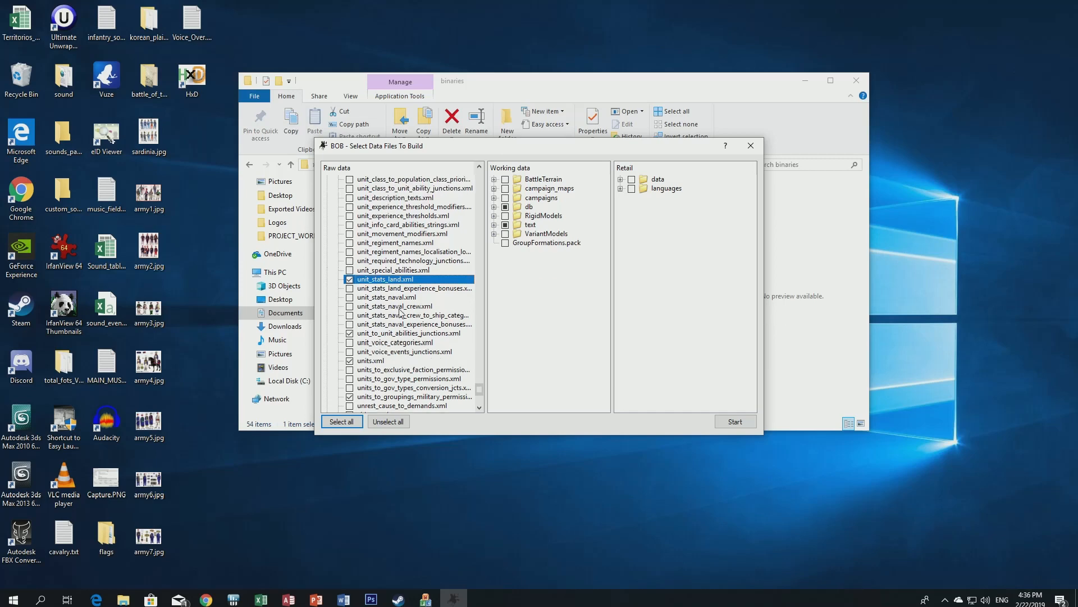
scroll(378, 286, down, 2)
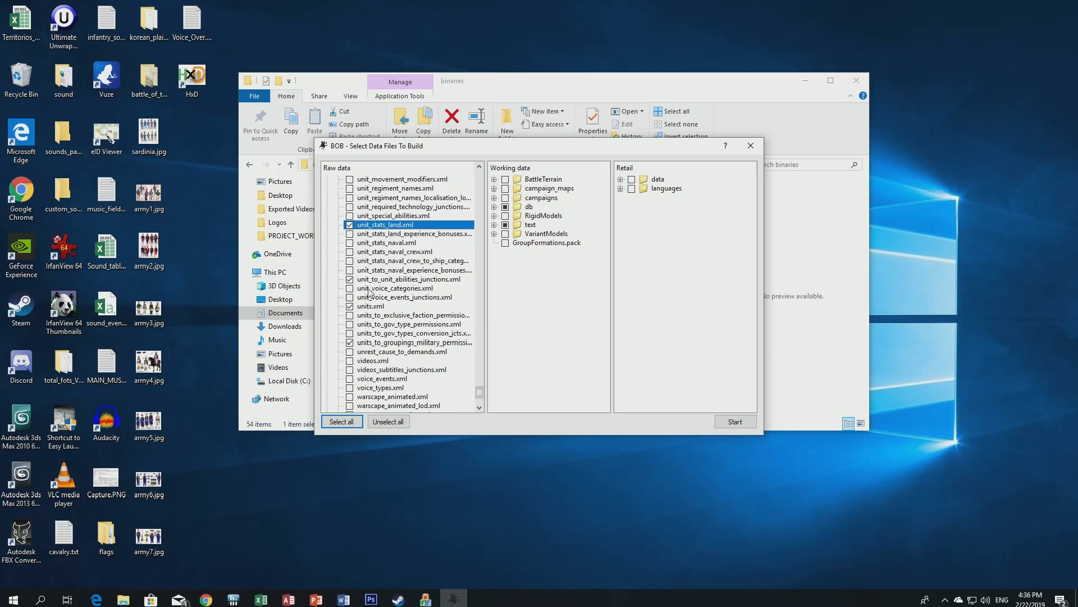
scroll(369, 292, up, 2)
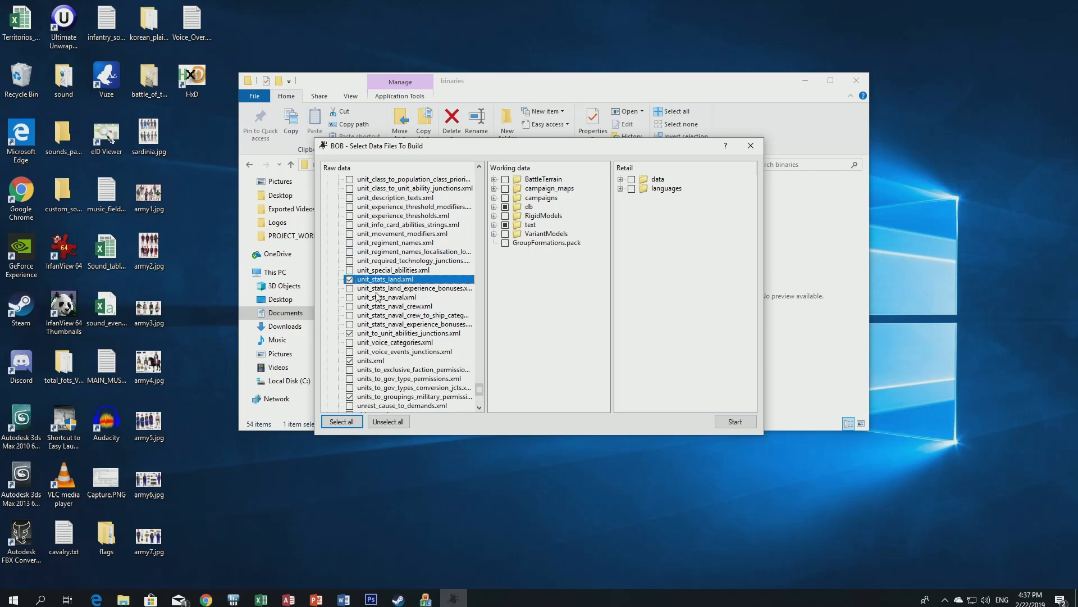
scroll(378, 285, up, 4)
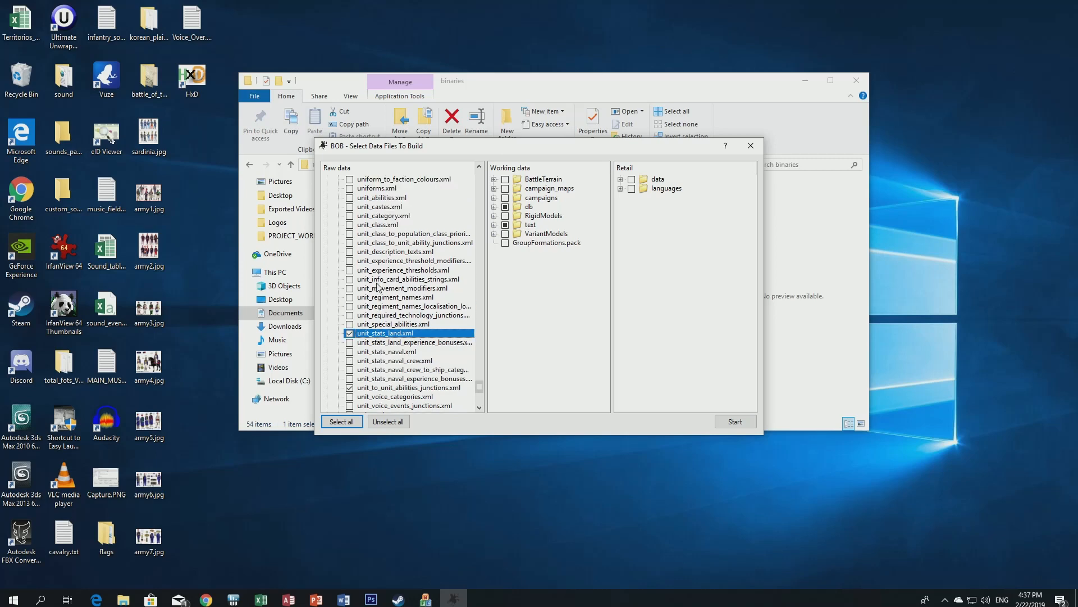
click(350, 243)
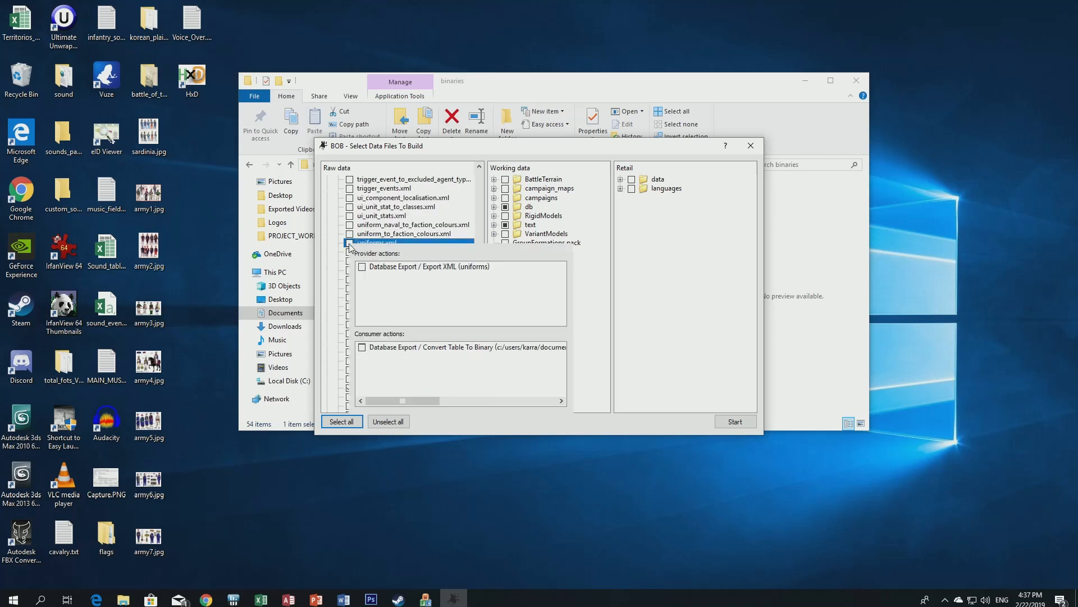
click(363, 267)
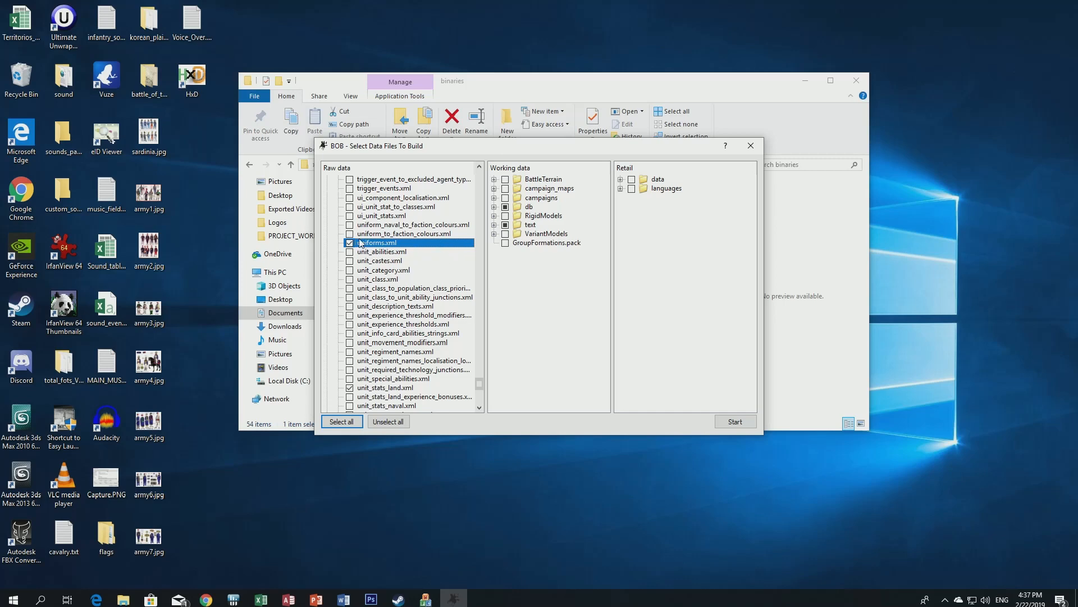
right_click(348, 236)
click(363, 259)
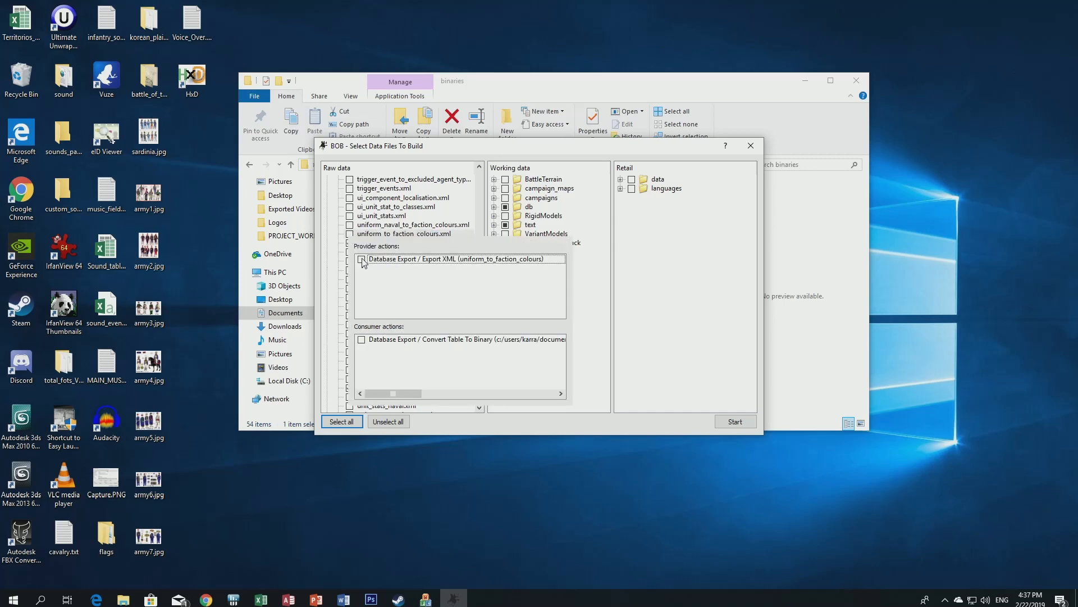
click(582, 427)
Select cdir_unit_qualities.xml in the raw data for database XML export with its table-to-binary consumer action.
scroll(411, 313, up, 2)
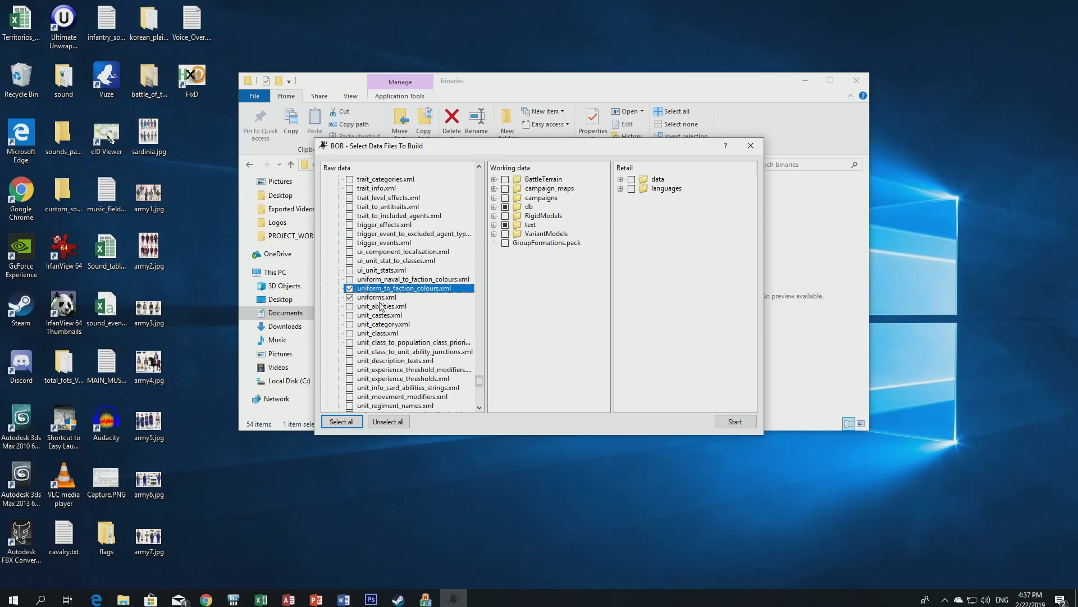
scroll(387, 307, up, 10)
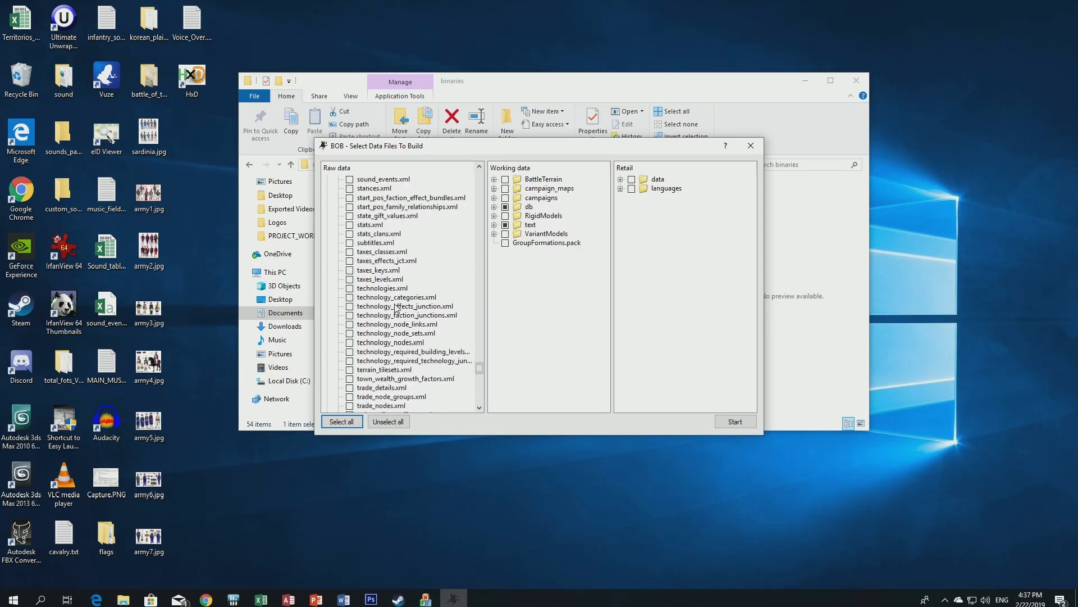
scroll(387, 318, up, 10)
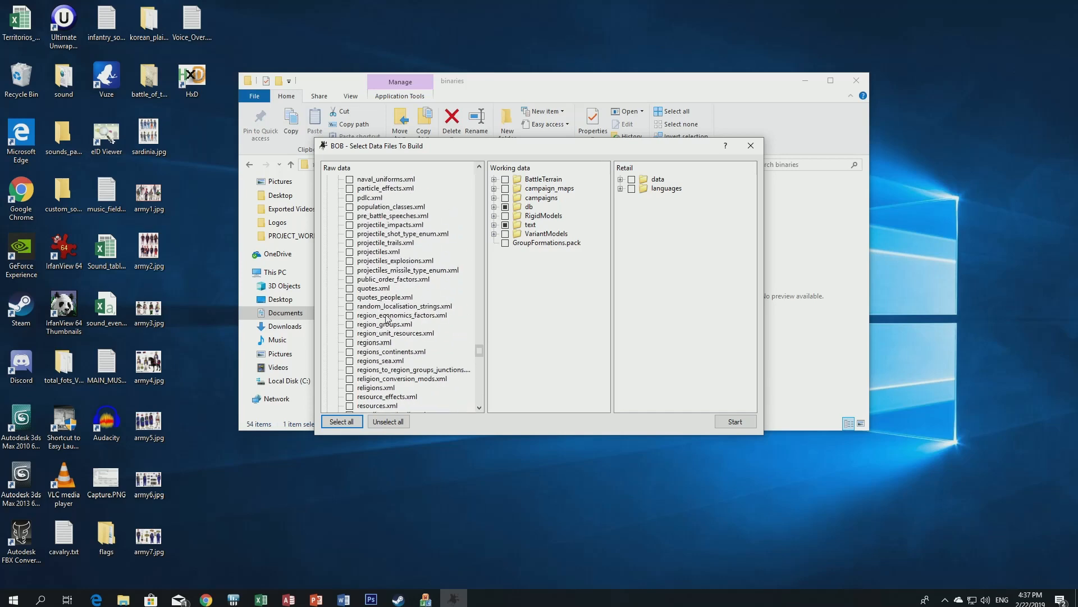
scroll(386, 318, up, 8)
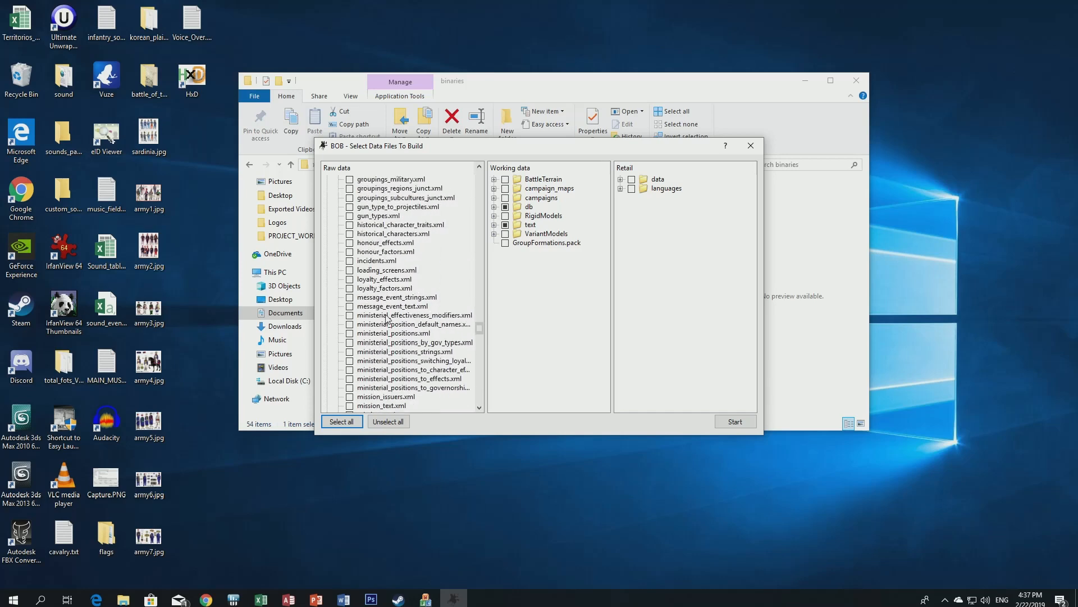
scroll(387, 317, up, 8)
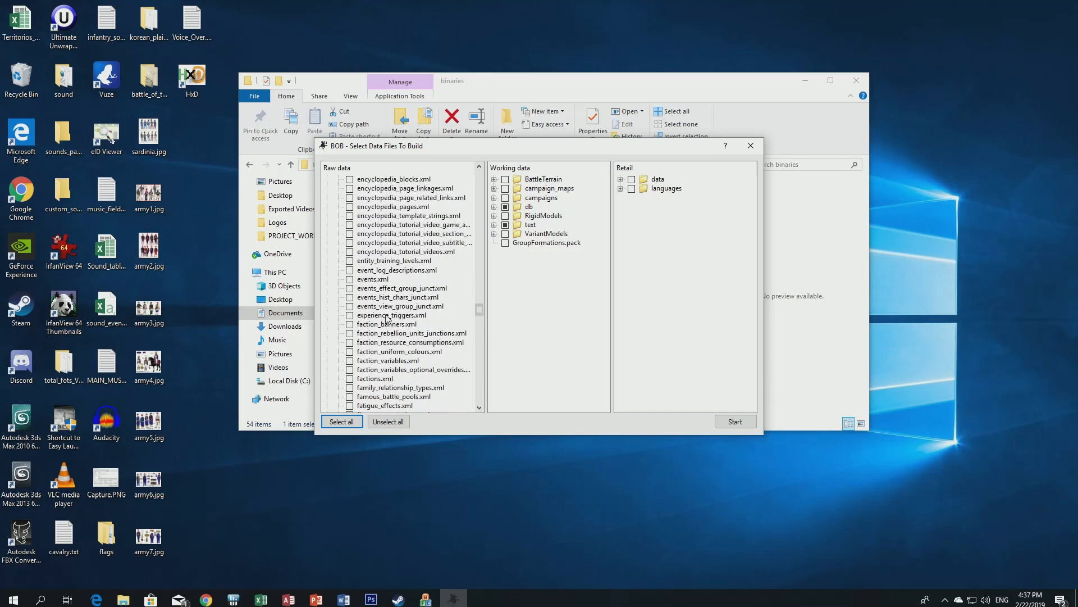
scroll(386, 318, up, 10)
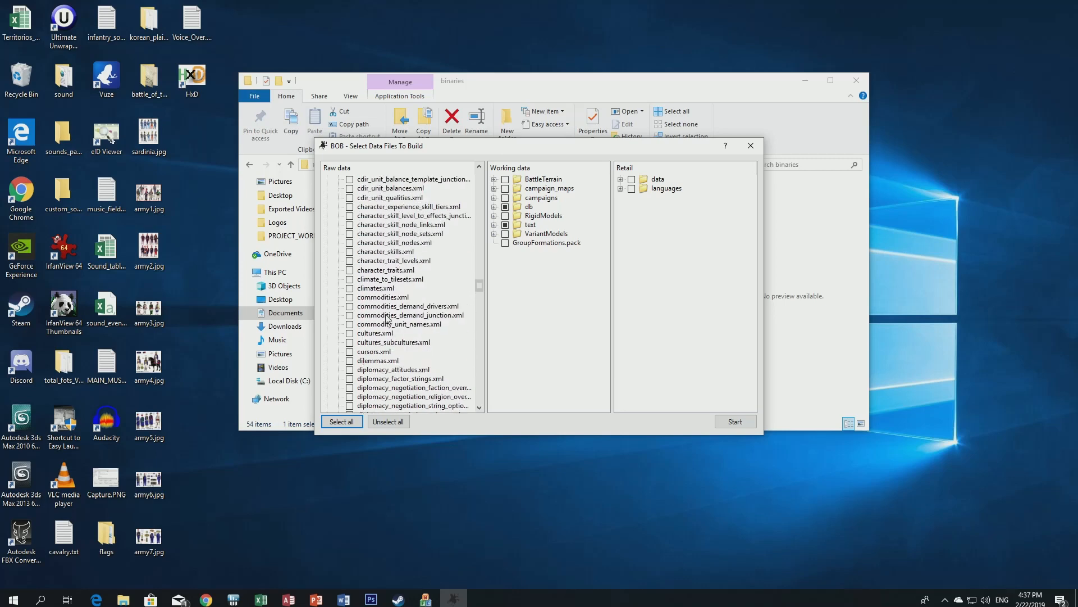
scroll(386, 318, up, 2)
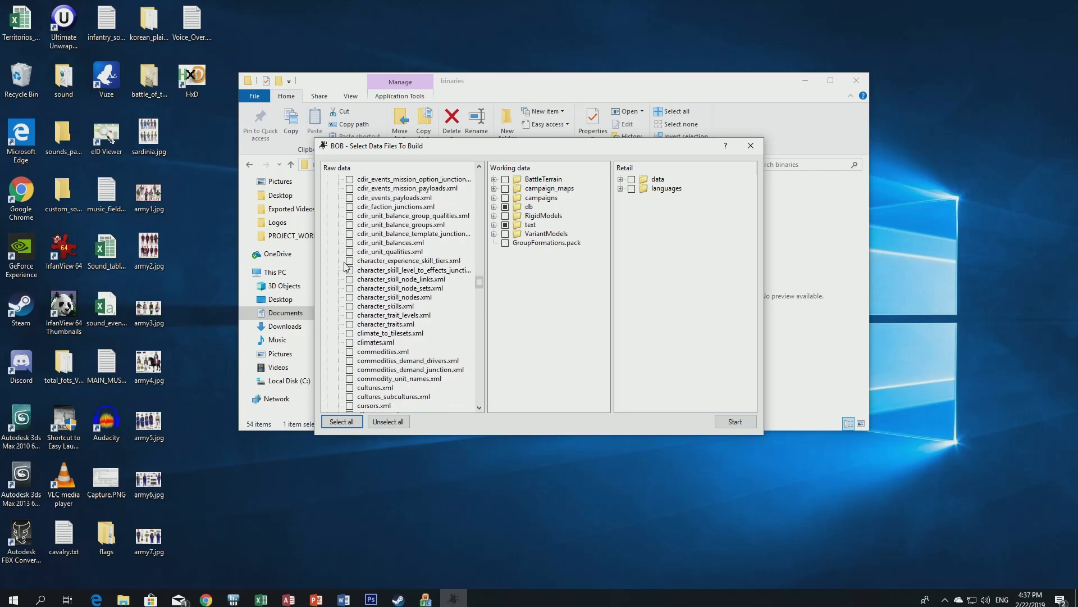
click(350, 251)
click(362, 275)
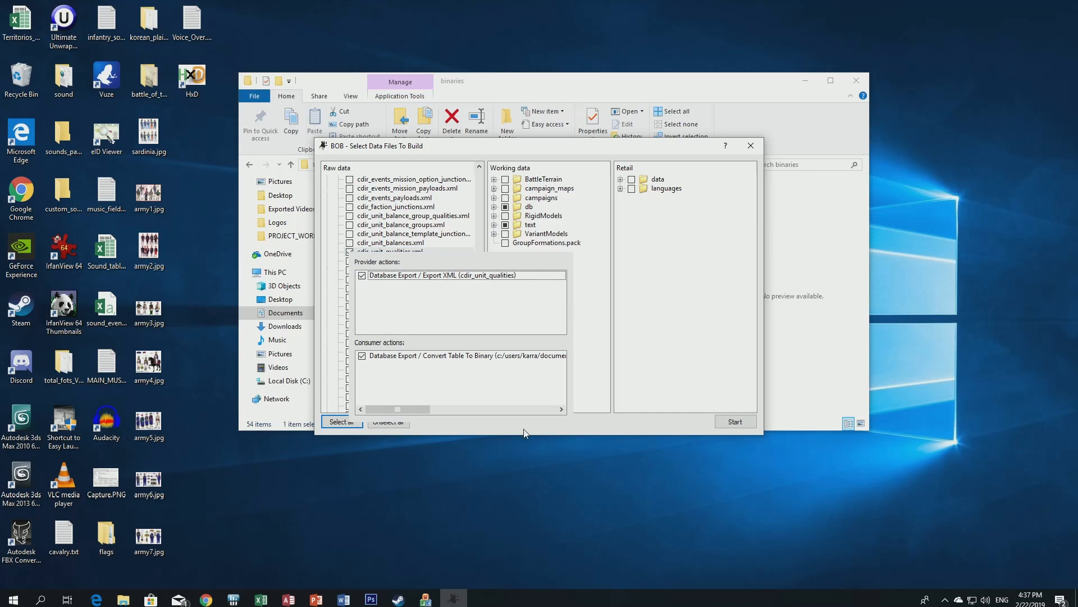
click(582, 424)
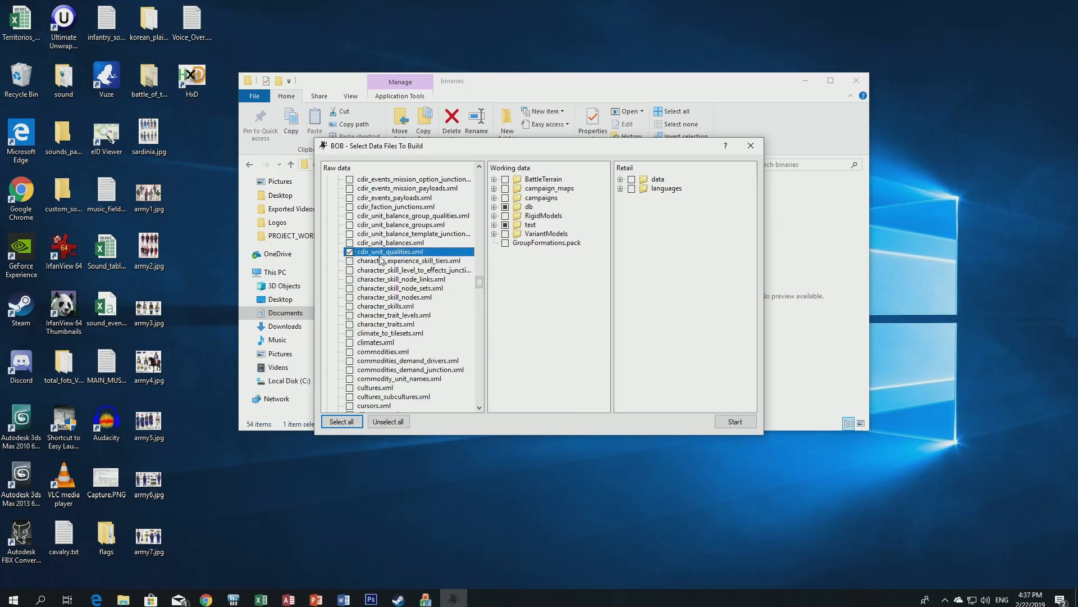
Include the retail data folder with mod.pack in the build, run the build and exit BOB.
click(620, 179)
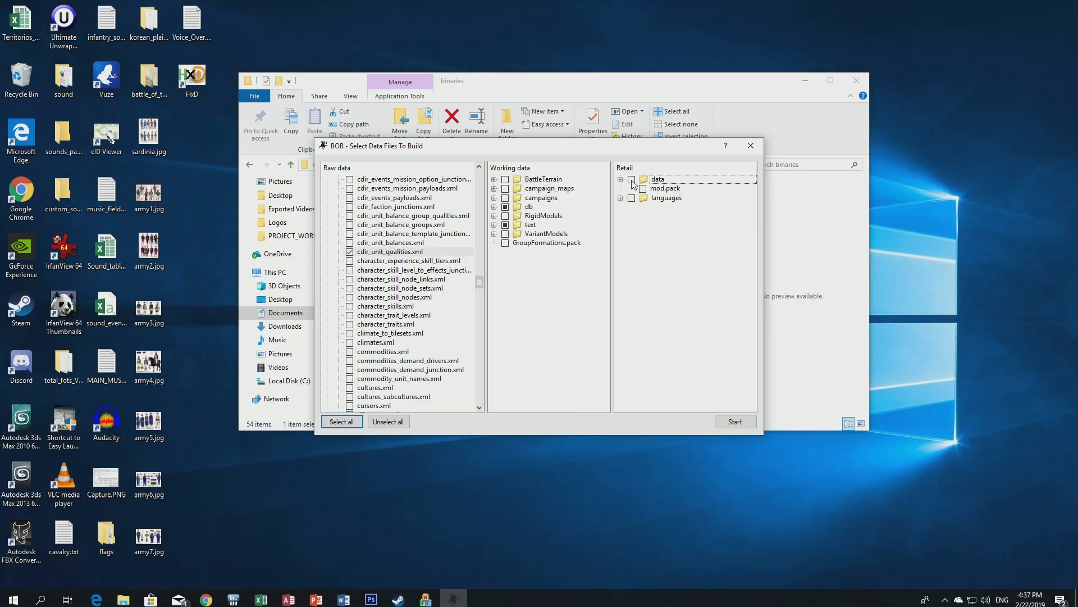
click(632, 180)
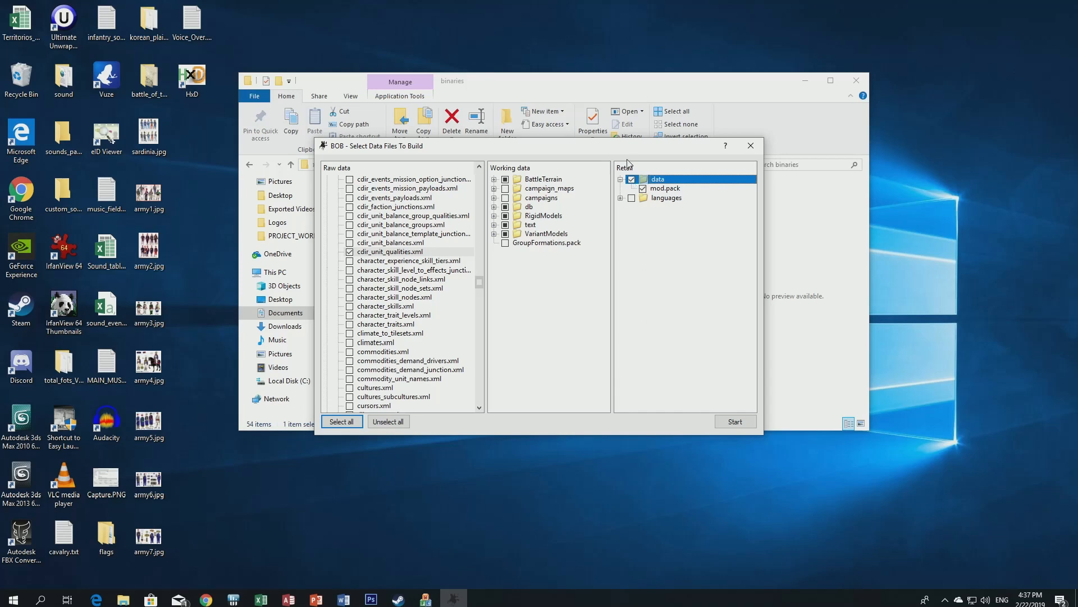
click(737, 422)
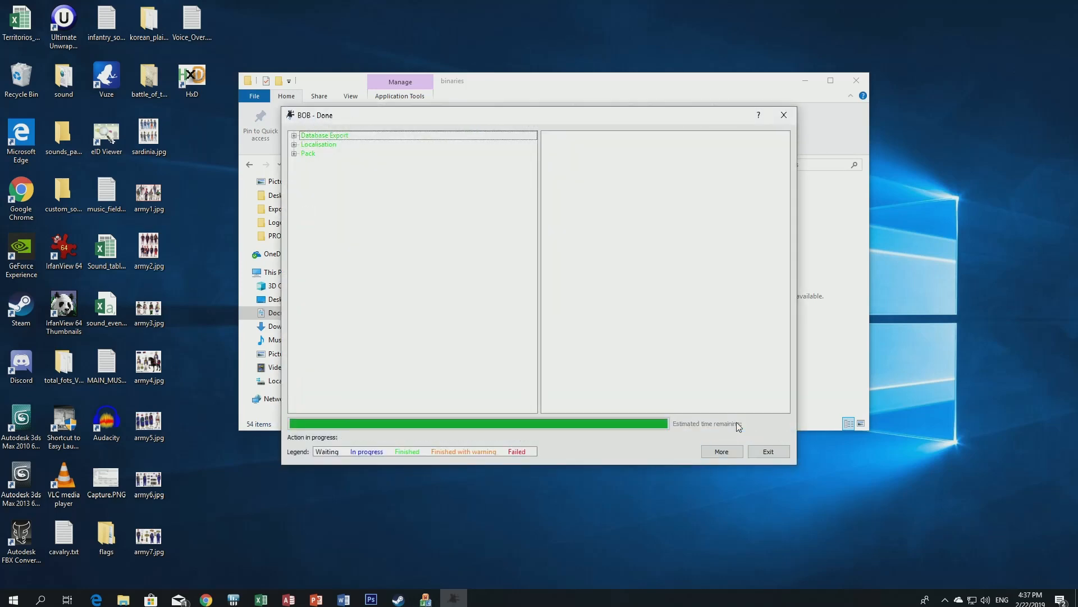
click(767, 452)
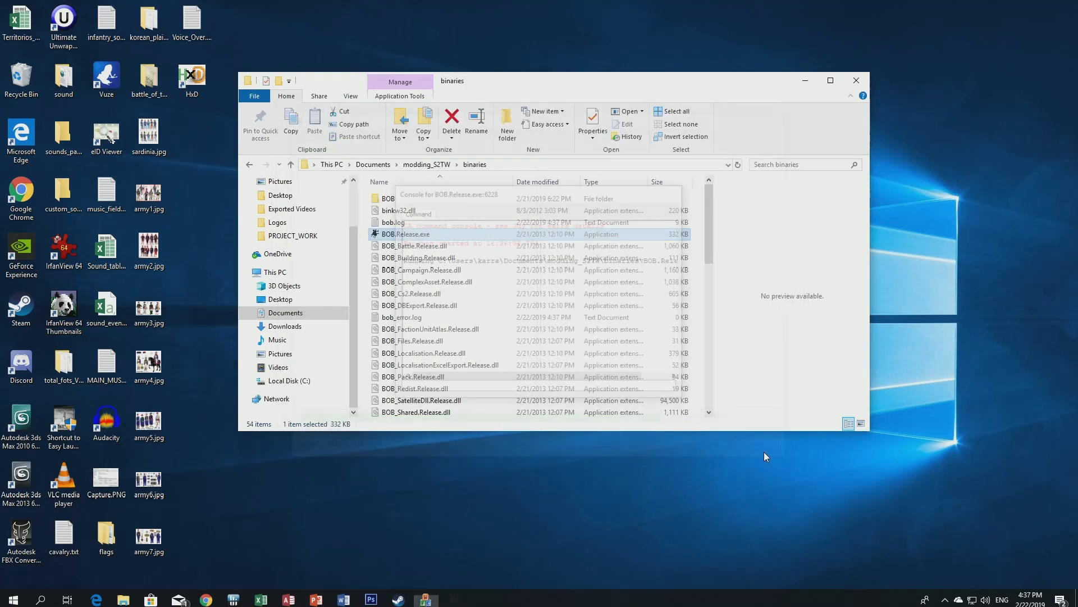
Look into the retail folder of modding_S2TW for the build output and return to the modding_S2TW folder.
click(428, 164)
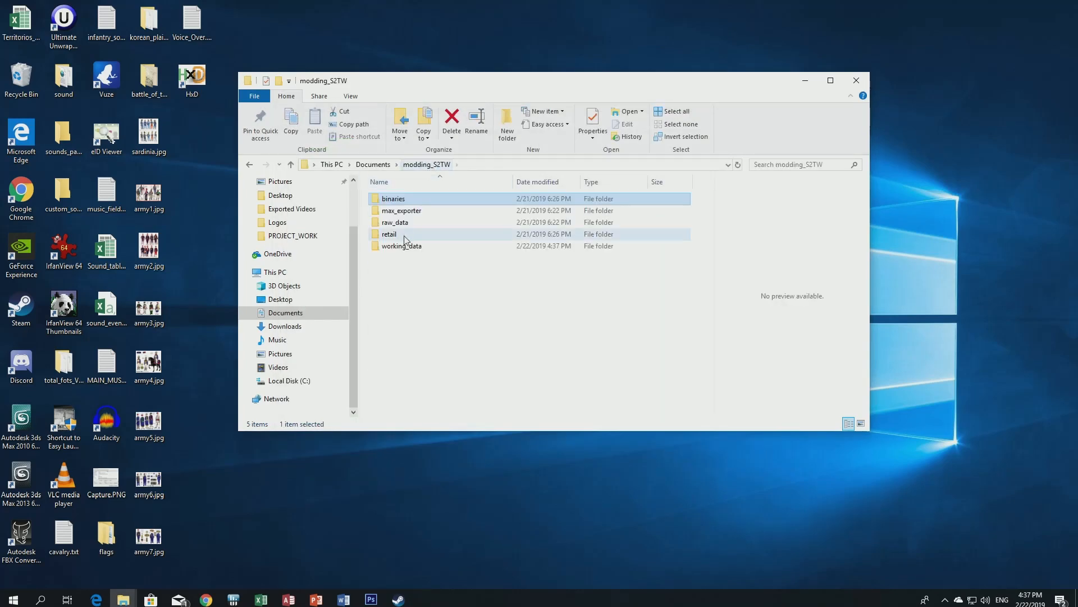
click(391, 235)
double_click(392, 235)
double_click(397, 199)
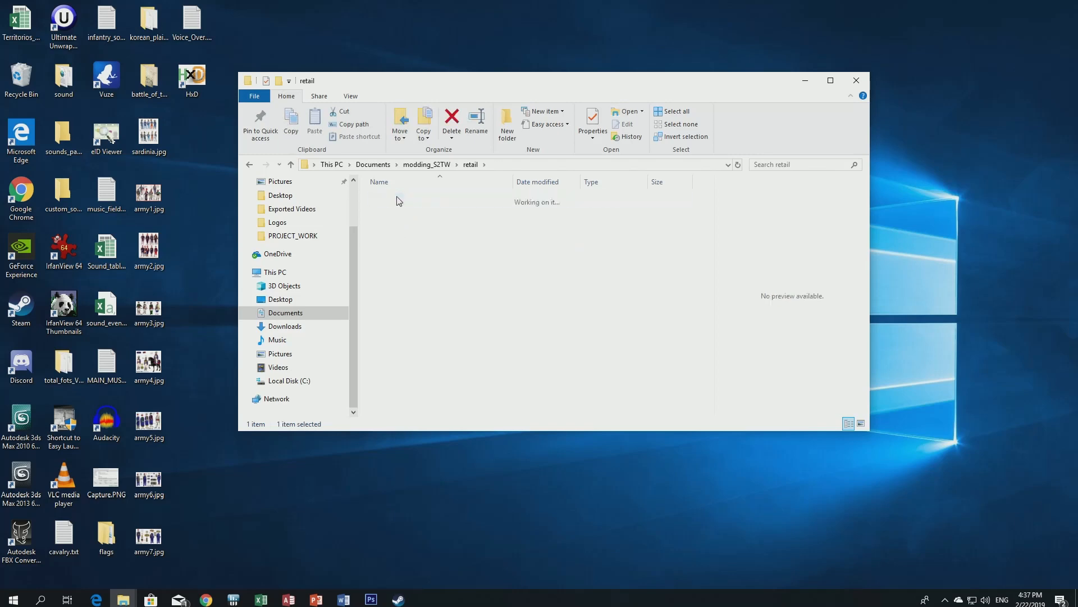
click(439, 164)
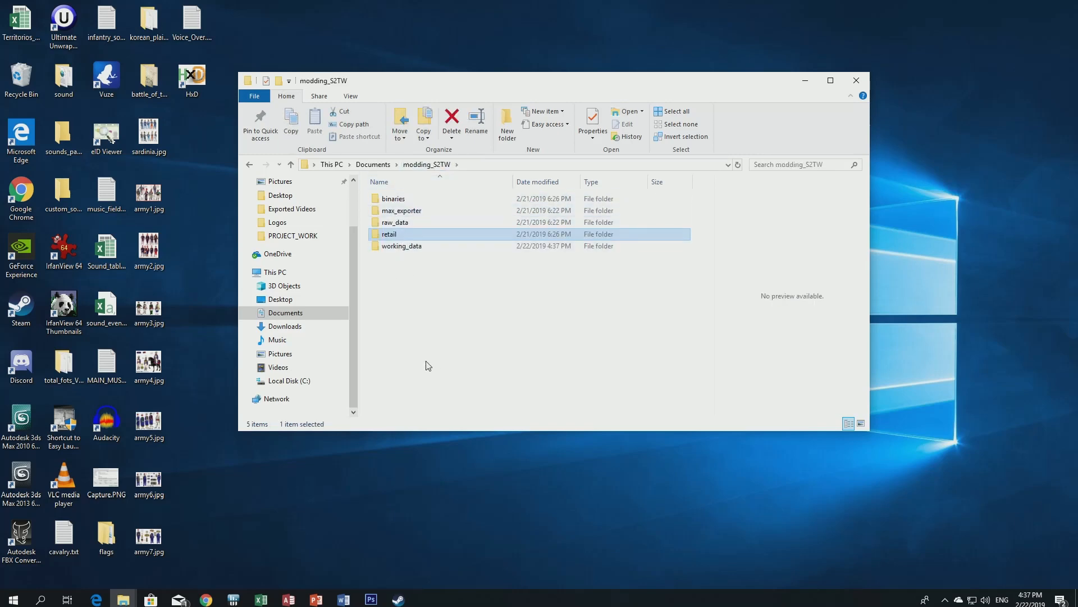
Launch rpfm-code.exe from the Rusted_PFM folder and open my_units.pack from the game data in Rusted PackFile Manager.
click(118, 601)
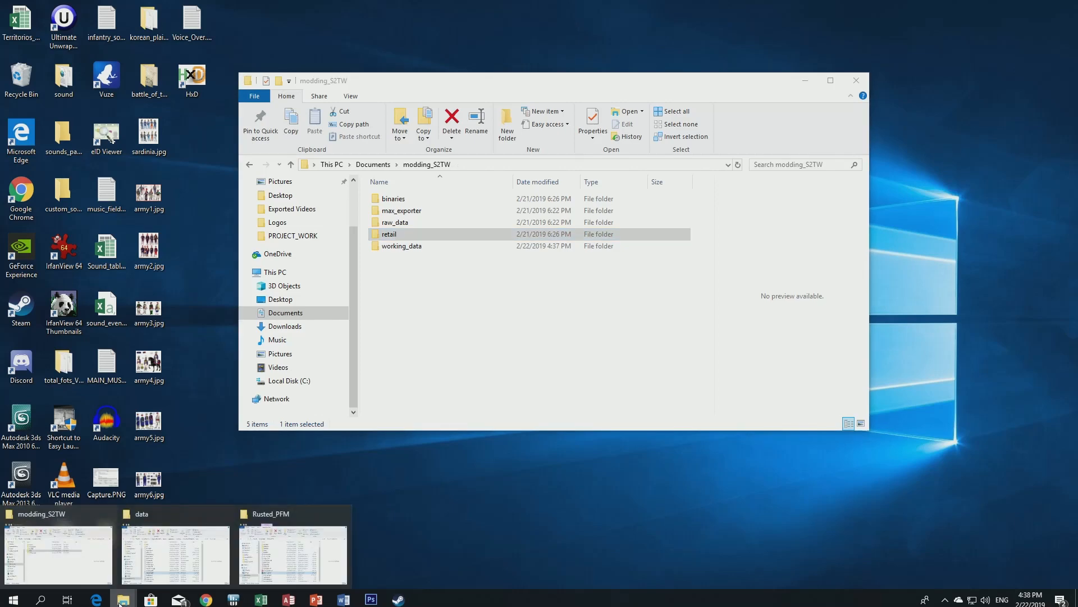
click(274, 566)
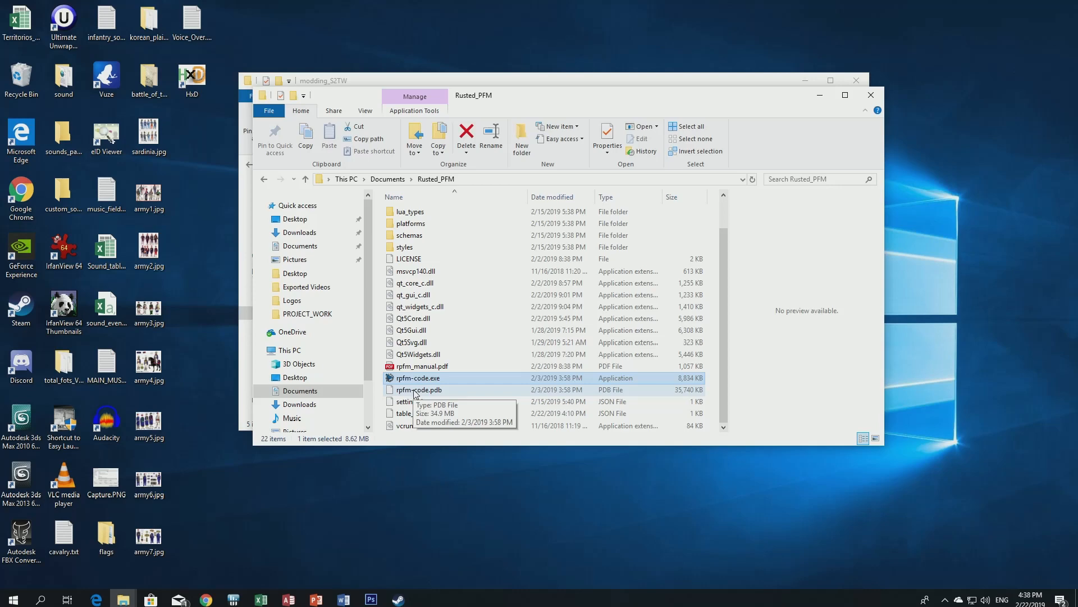
double_click(418, 379)
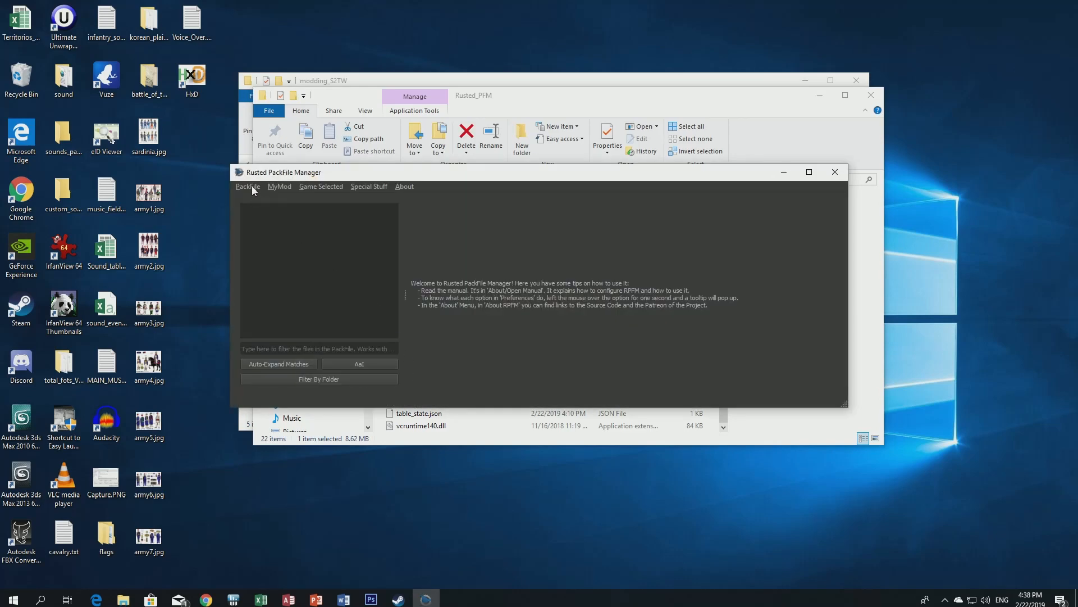
click(252, 186)
click(254, 186)
click(256, 186)
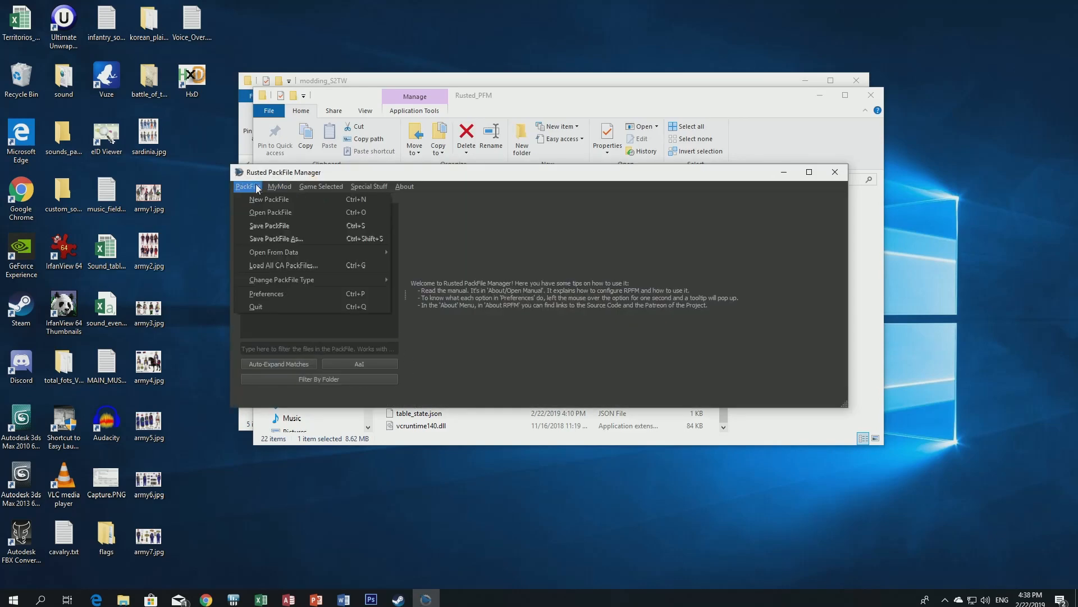
mouse_move(297, 251)
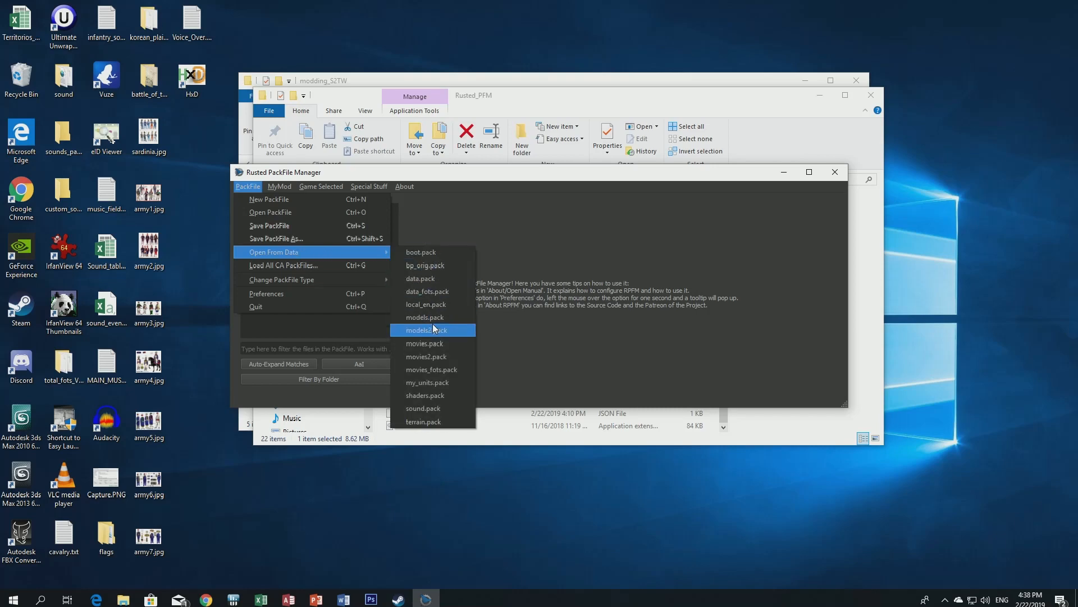
click(445, 384)
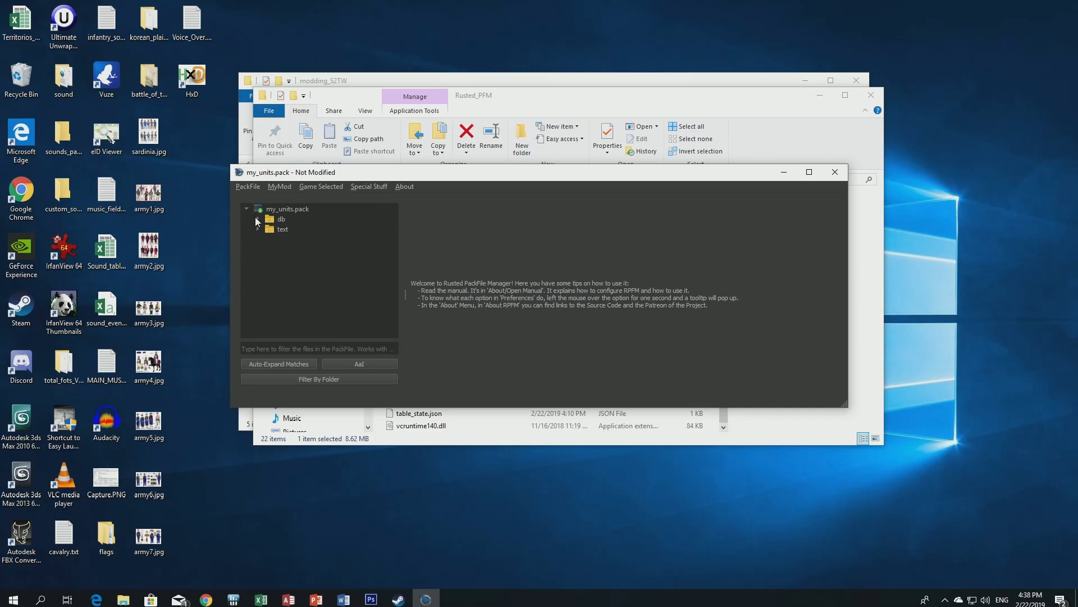
Start adding from another PackFile to the db folder of my_units.pack, load mod.pack as the source and expand its db folder.
click(256, 219)
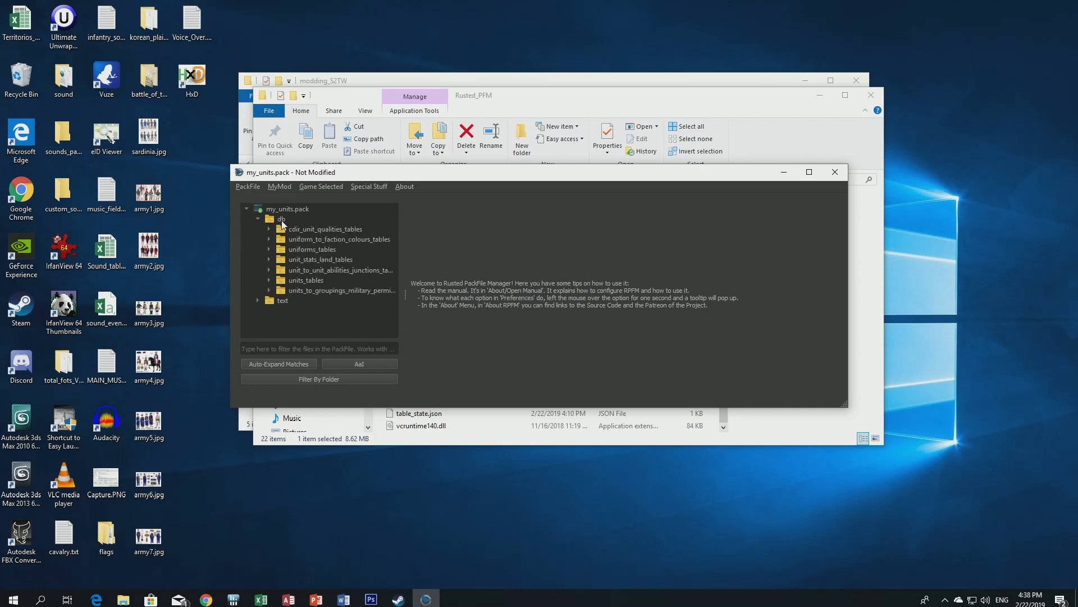
right_click(281, 223)
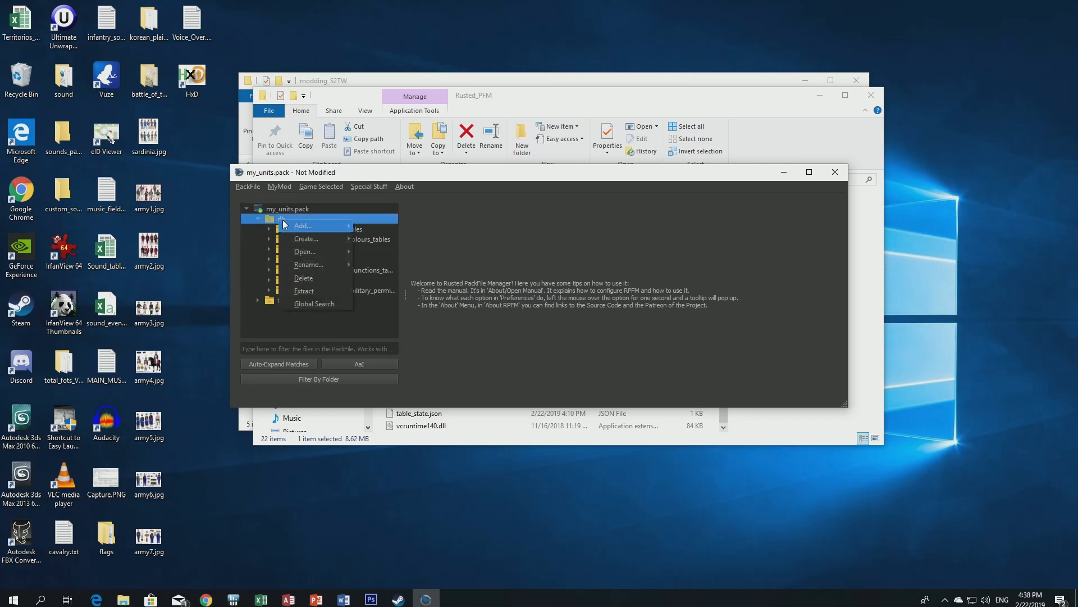
mouse_move(318, 225)
click(416, 253)
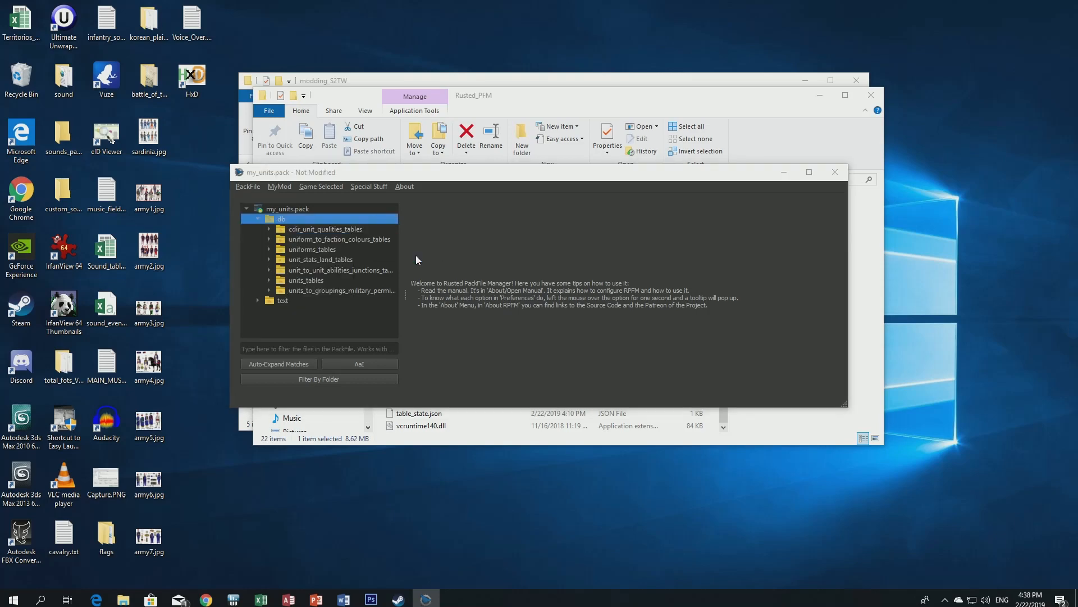
click(356, 260)
double_click(355, 261)
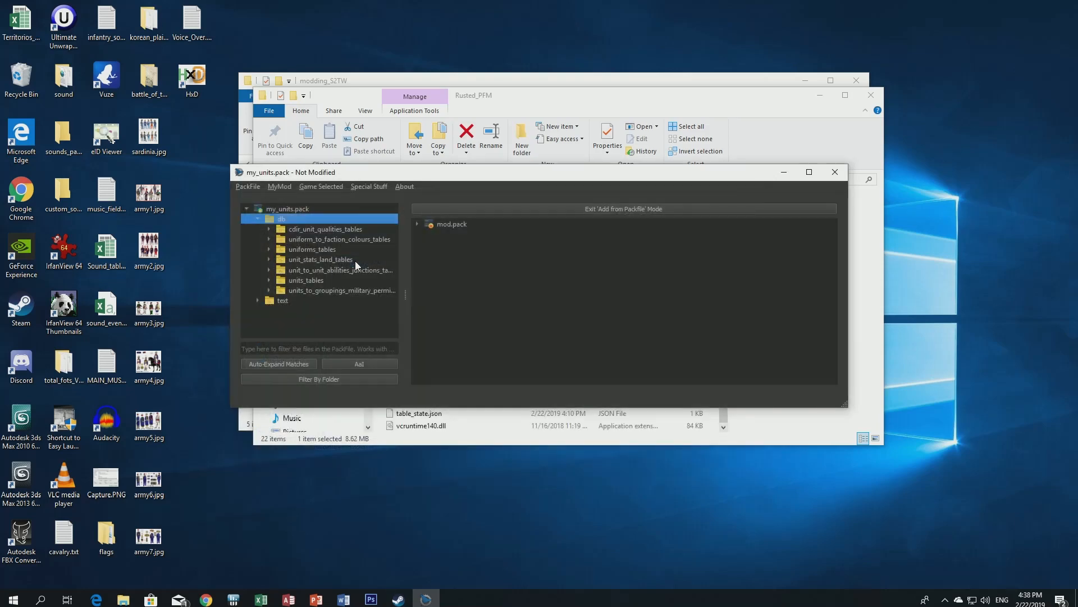
click(417, 224)
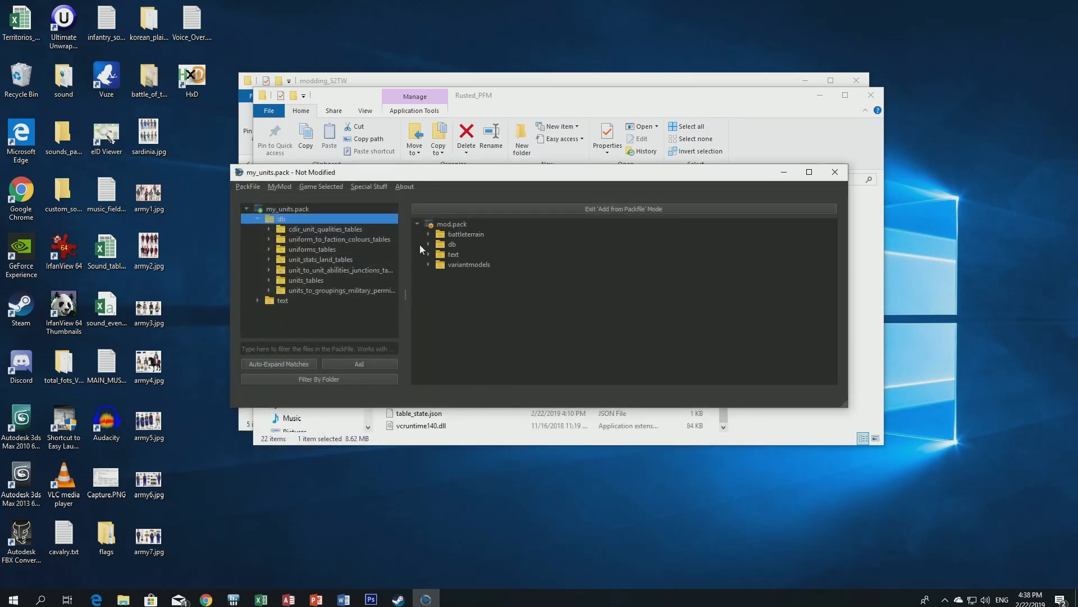
click(429, 244)
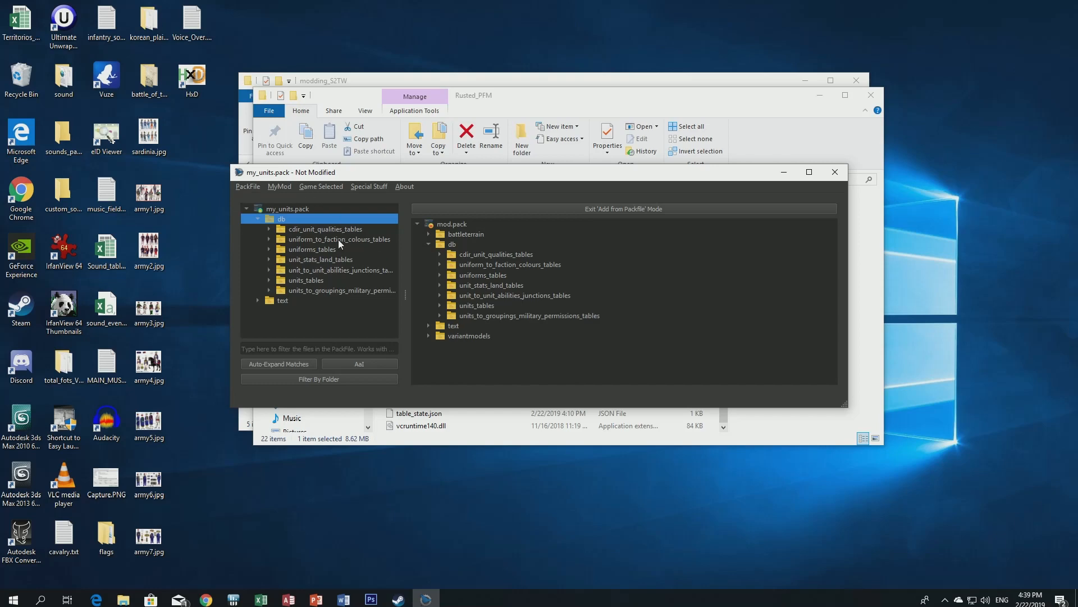
Copy all seven table folders from the db folder of mod.pack into my_units.pack, from cdir_unit_qualities_tables to units_to_groupings_military_permissions_tables.
double_click(486, 254)
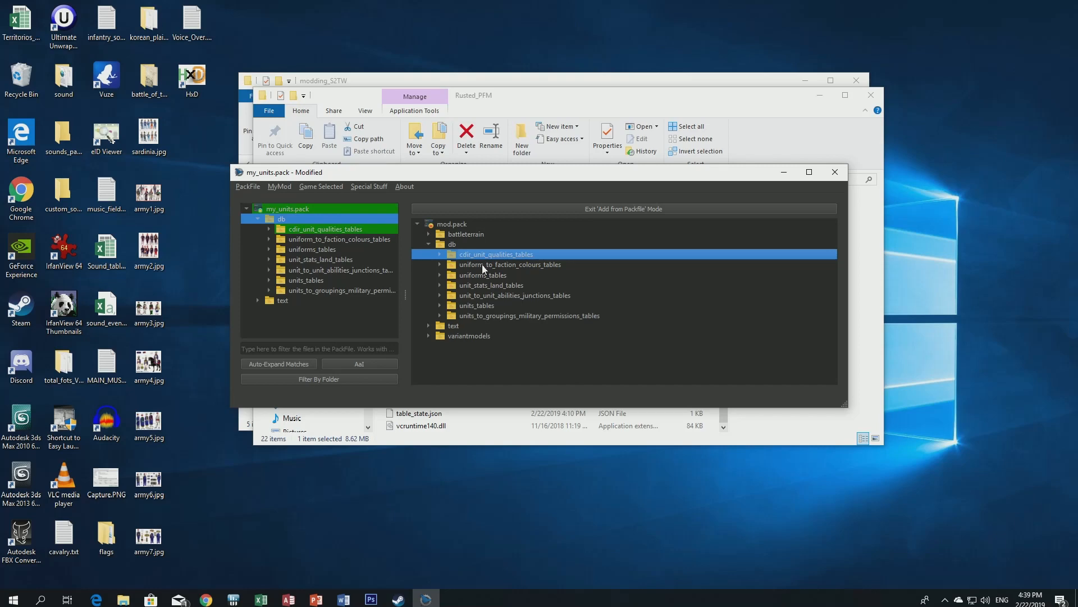
double_click(484, 266)
double_click(475, 275)
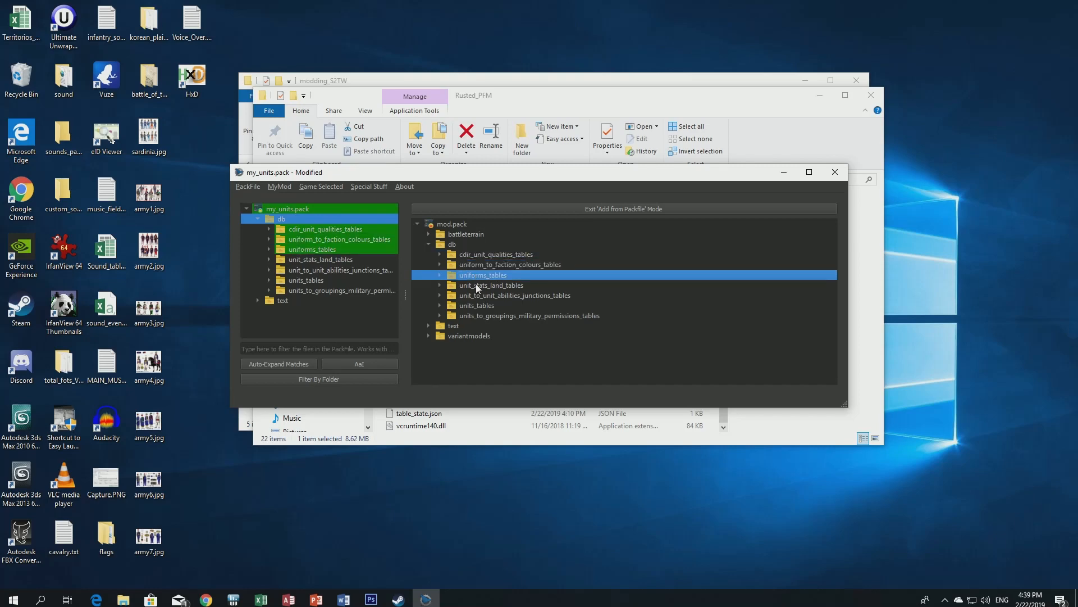
double_click(477, 284)
double_click(476, 293)
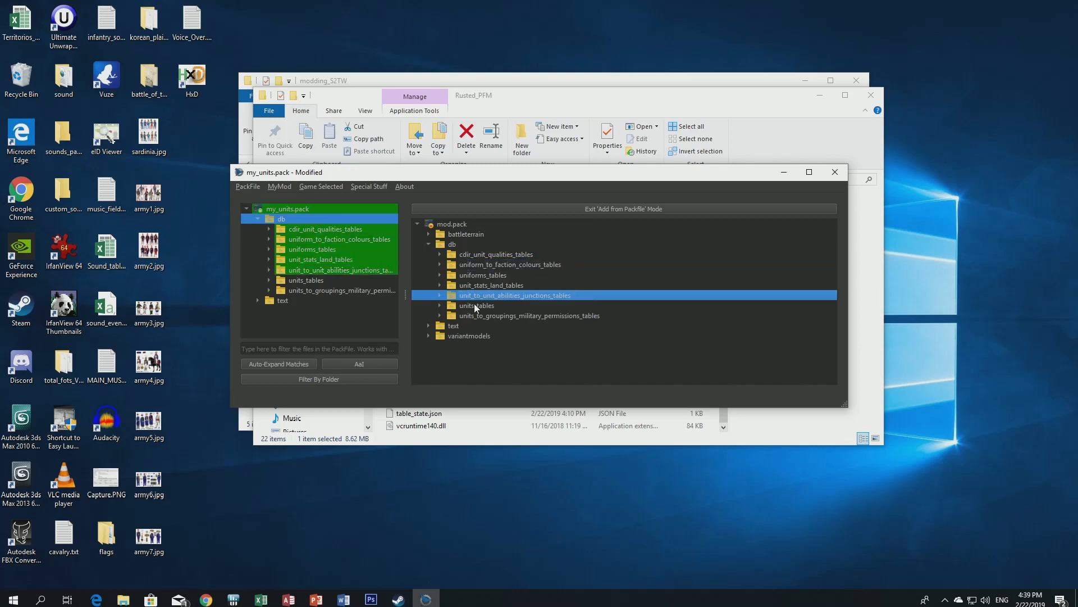
double_click(474, 305)
double_click(474, 315)
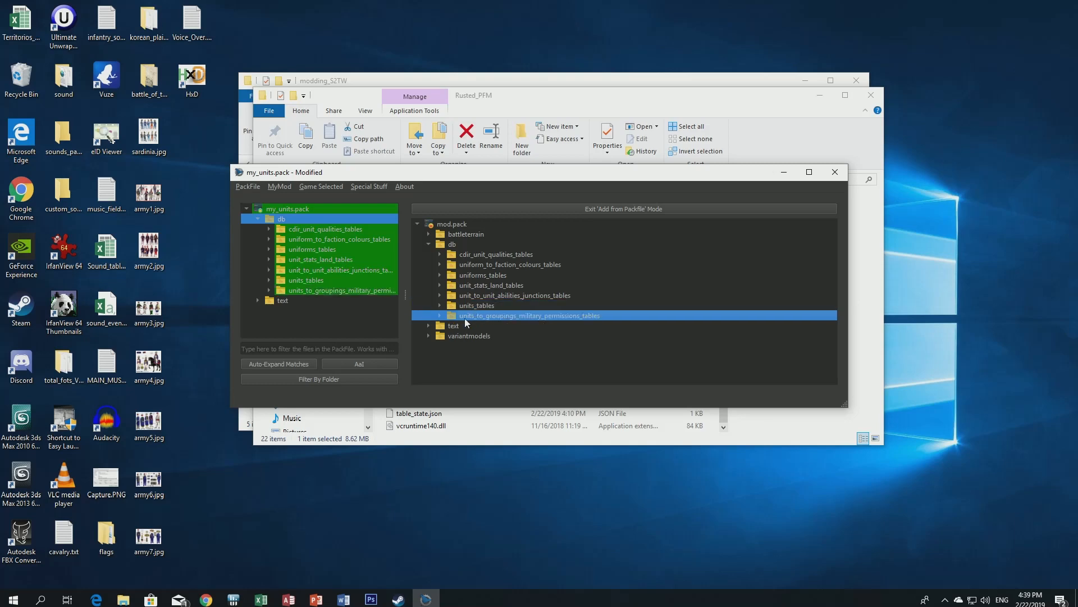
Copy units.loc and units.txt from the text/db folder of mod.pack into my_units.pack and expand the pack's text folder.
click(429, 326)
click(440, 336)
double_click(481, 345)
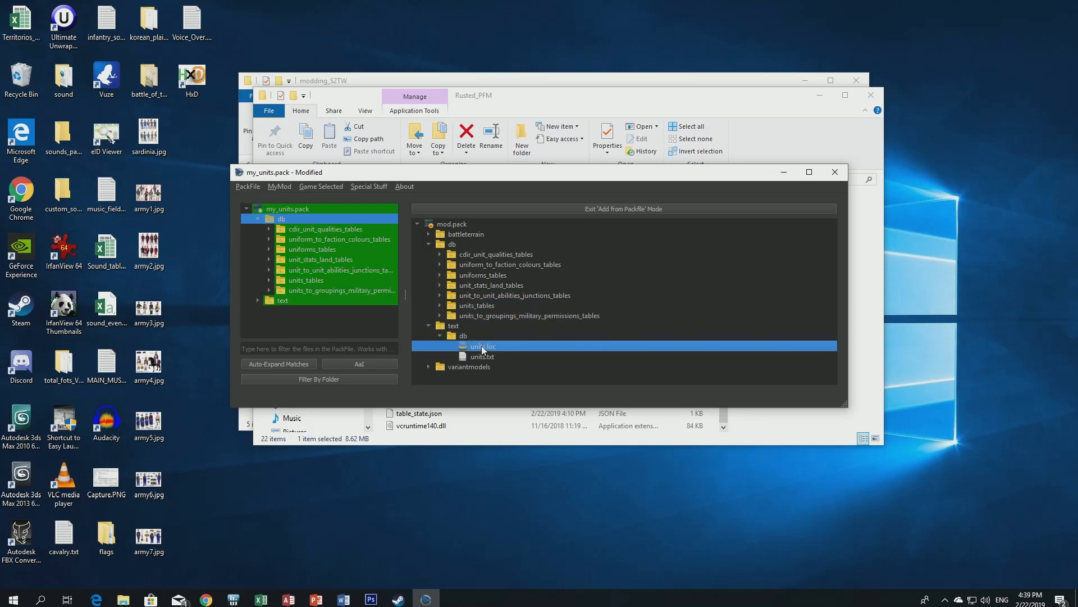
click(480, 356)
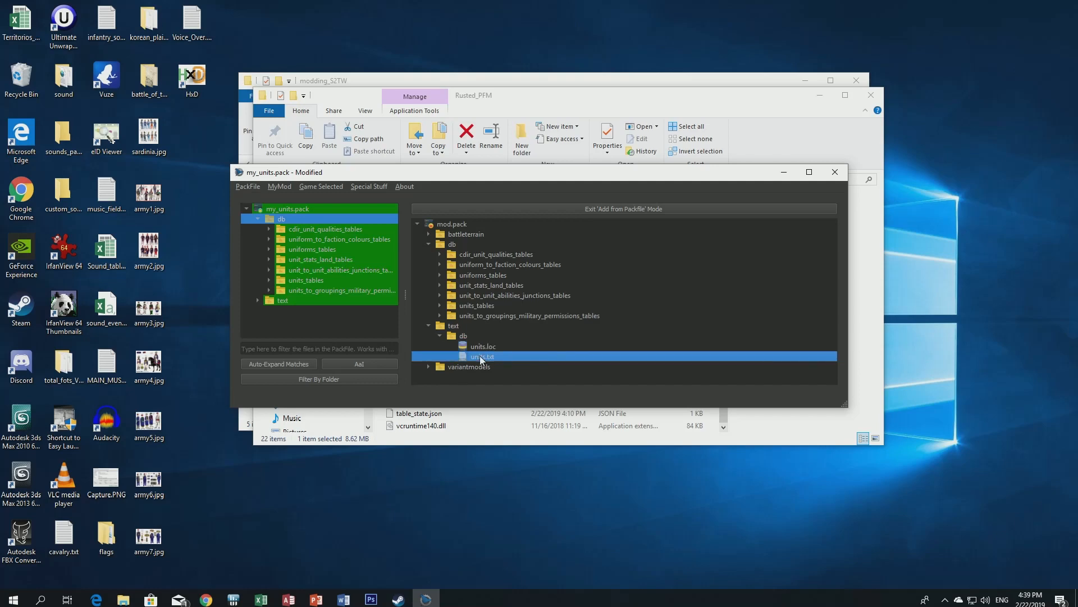
click(256, 300)
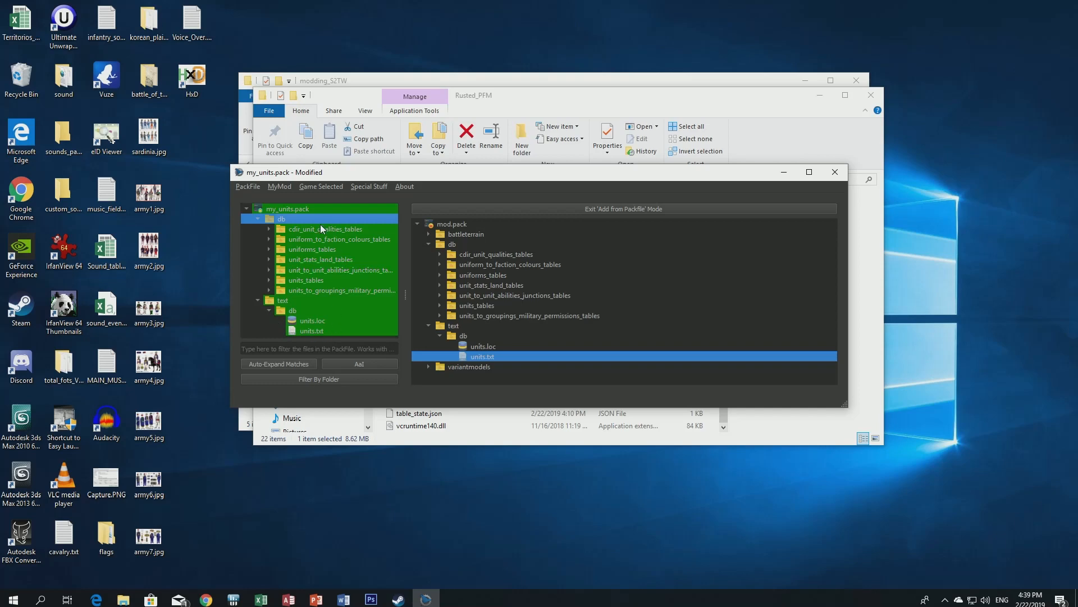
Exit the mode for adding from another PackFile, save my_units.pack and collapse the db folder inside text.
click(641, 212)
click(241, 188)
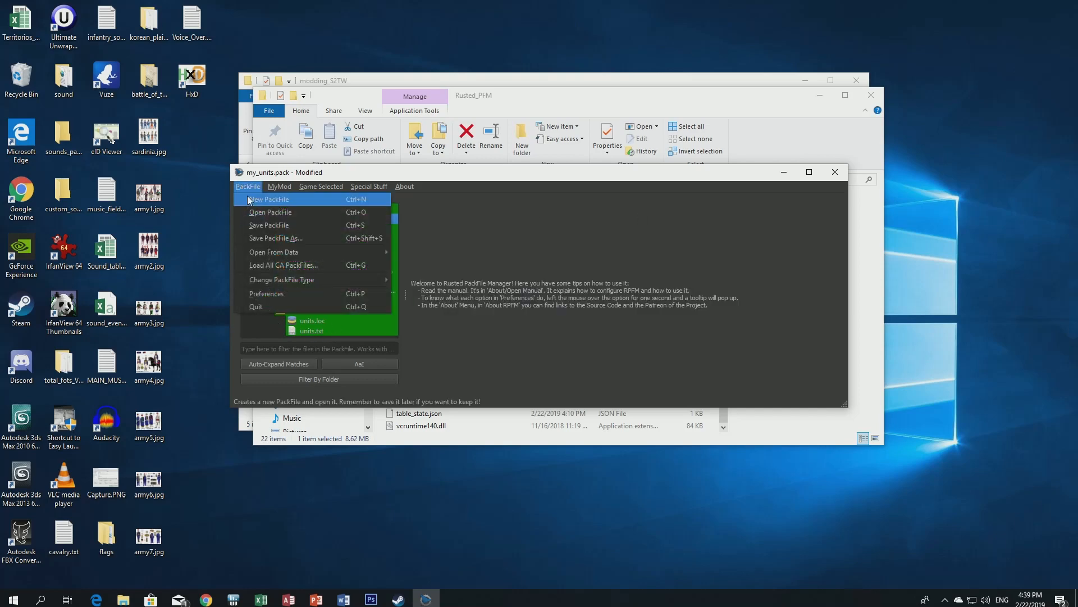
click(263, 225)
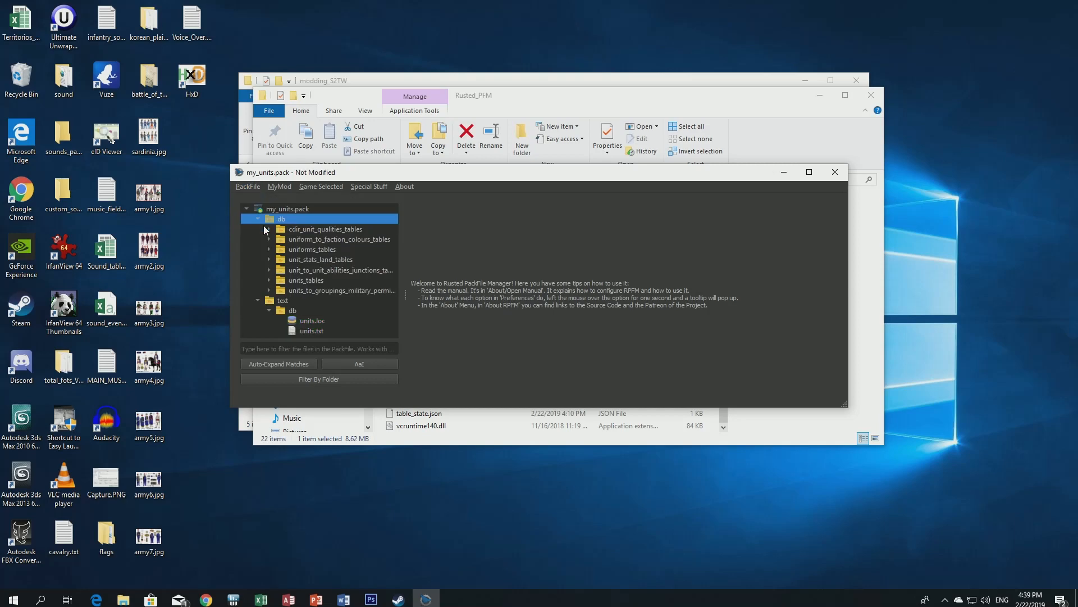
click(269, 311)
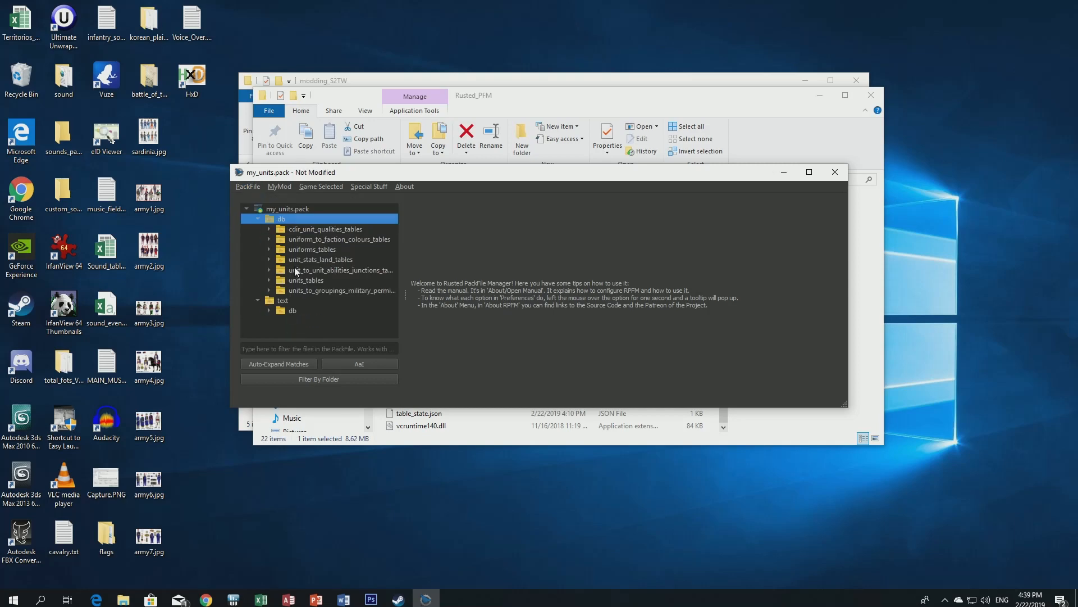
Examine the British and French line infantry entries in the units table of my_units.pack, and close the table.
click(269, 280)
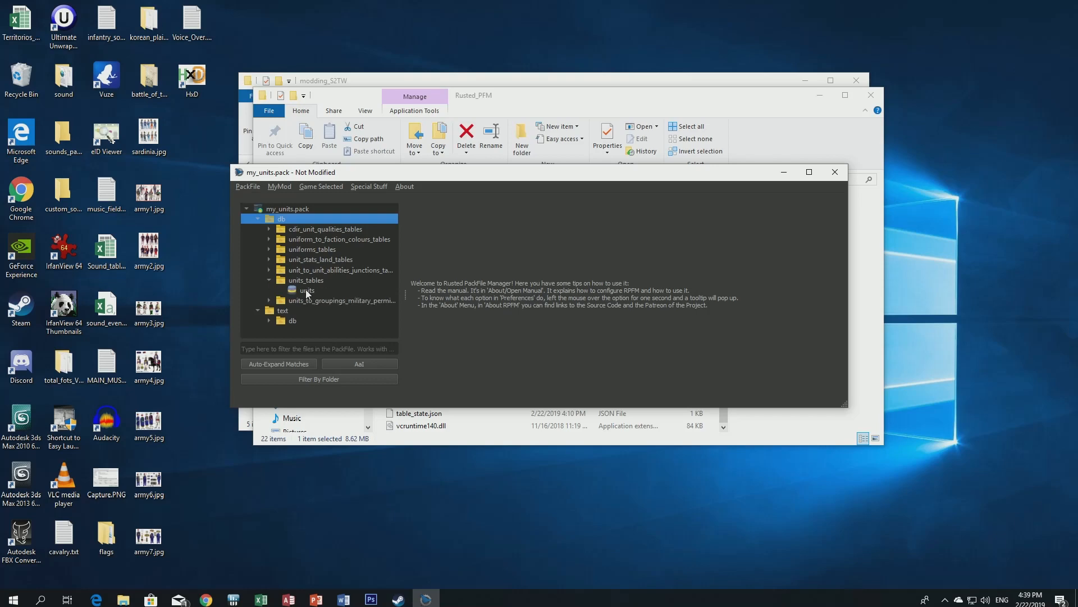
click(306, 290)
scroll(585, 307, down, 12)
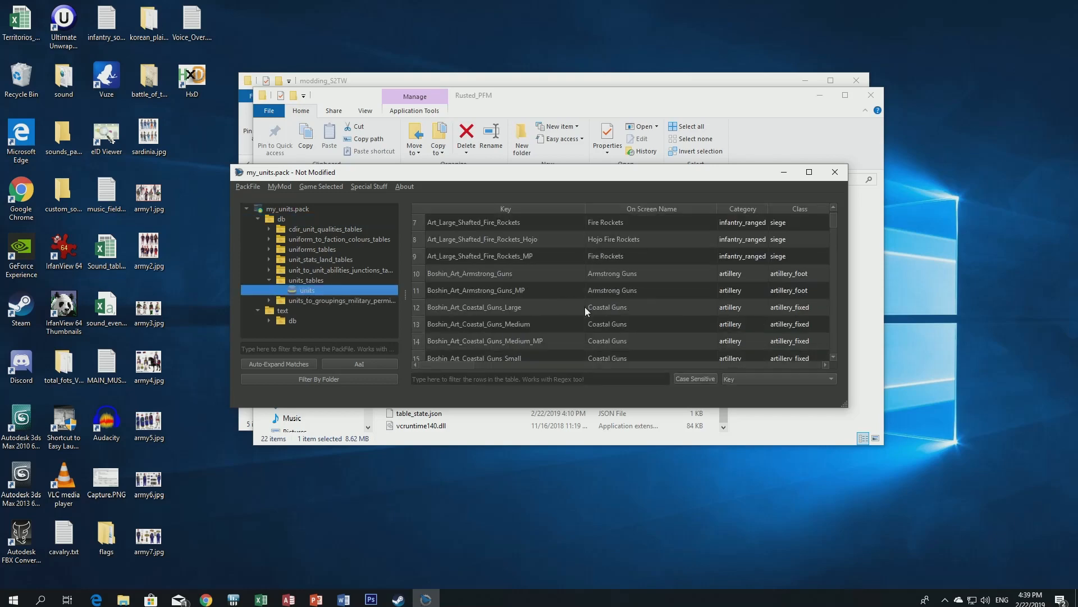
scroll(582, 311, down, 11)
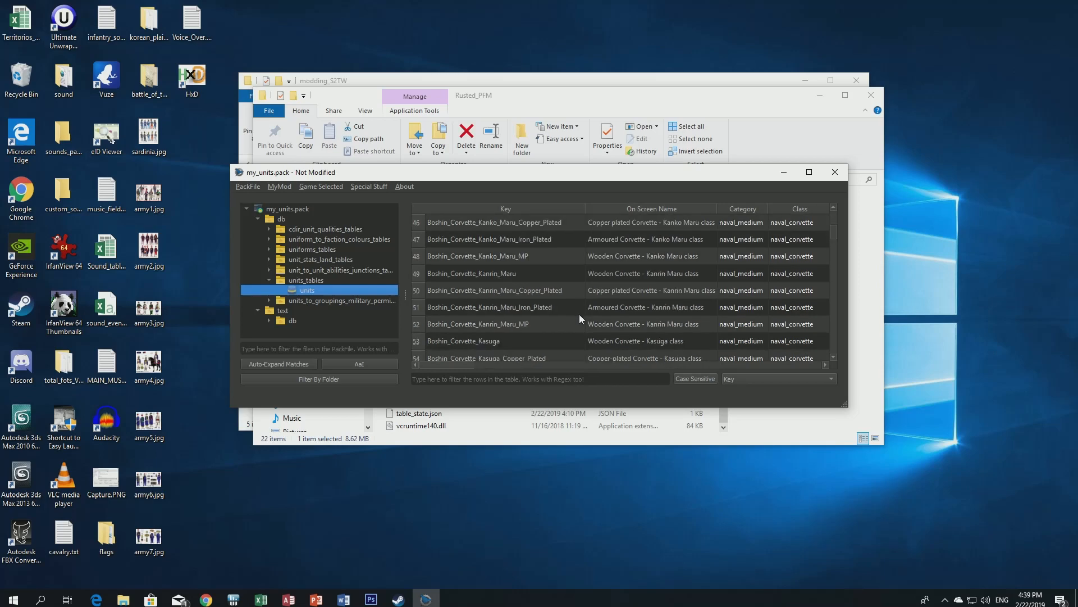
scroll(570, 322, down, 2)
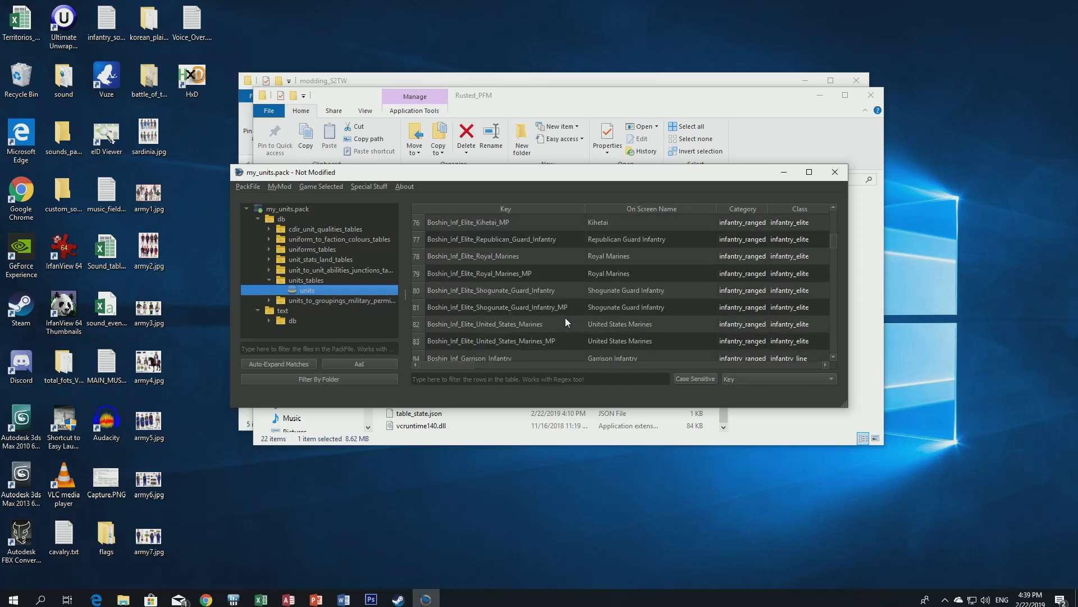
scroll(554, 312, down, 6)
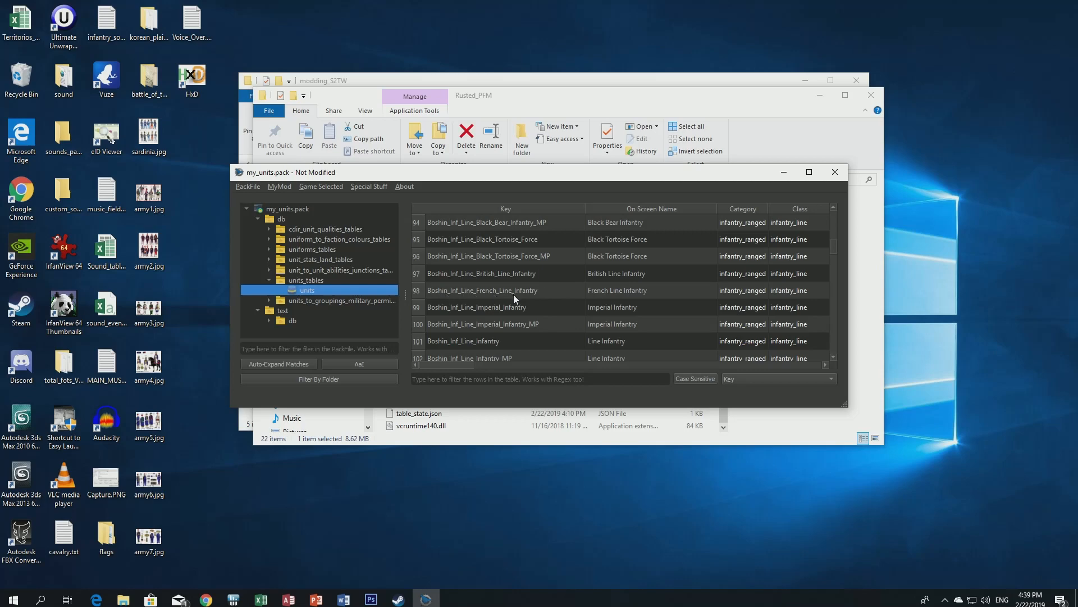
scroll(558, 315, down, 3)
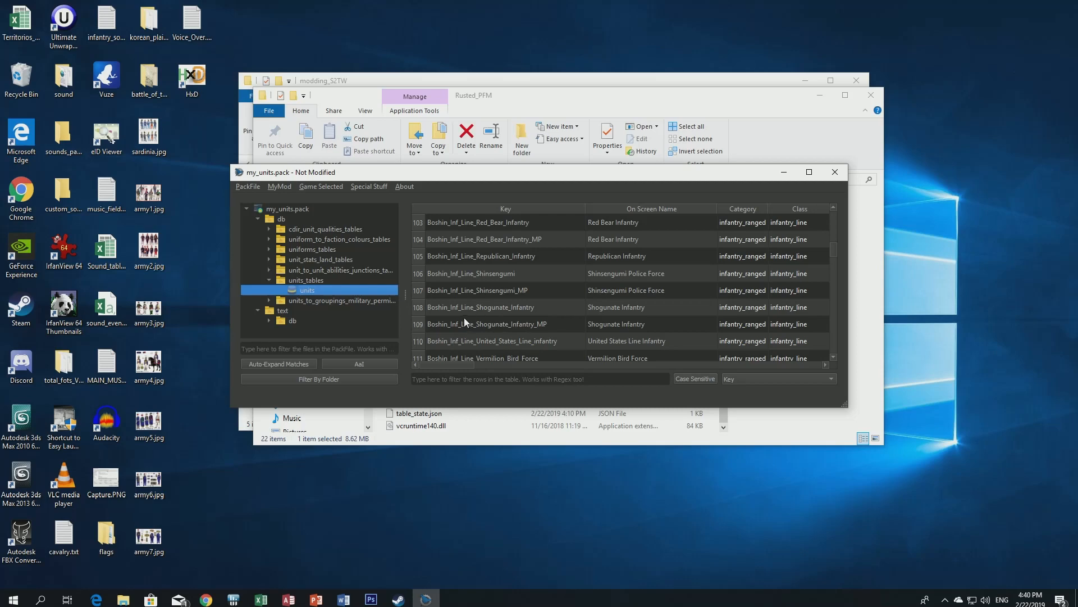
click(269, 281)
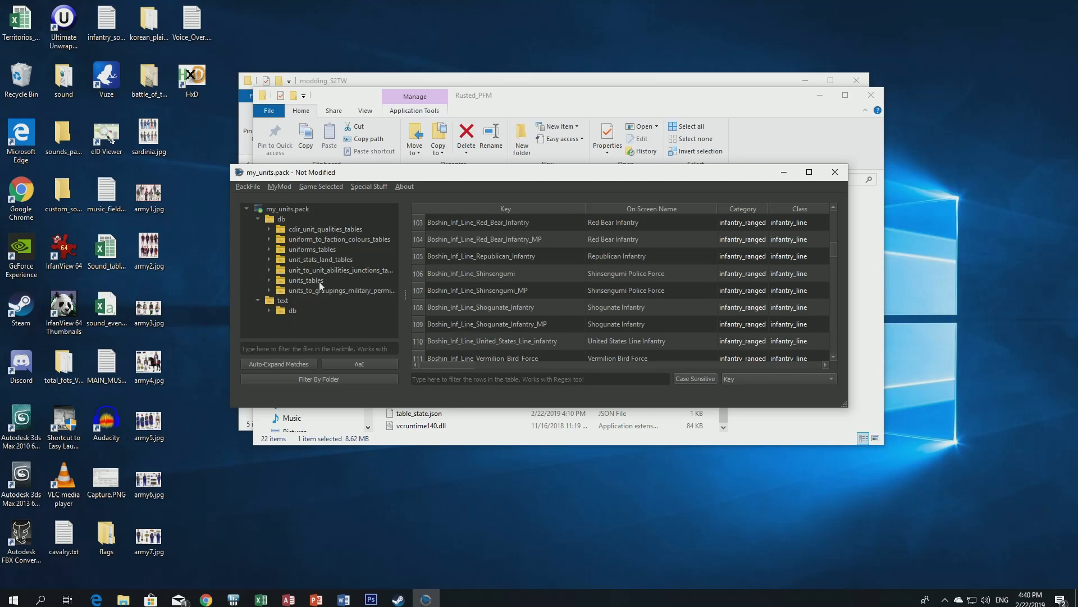
click(286, 220)
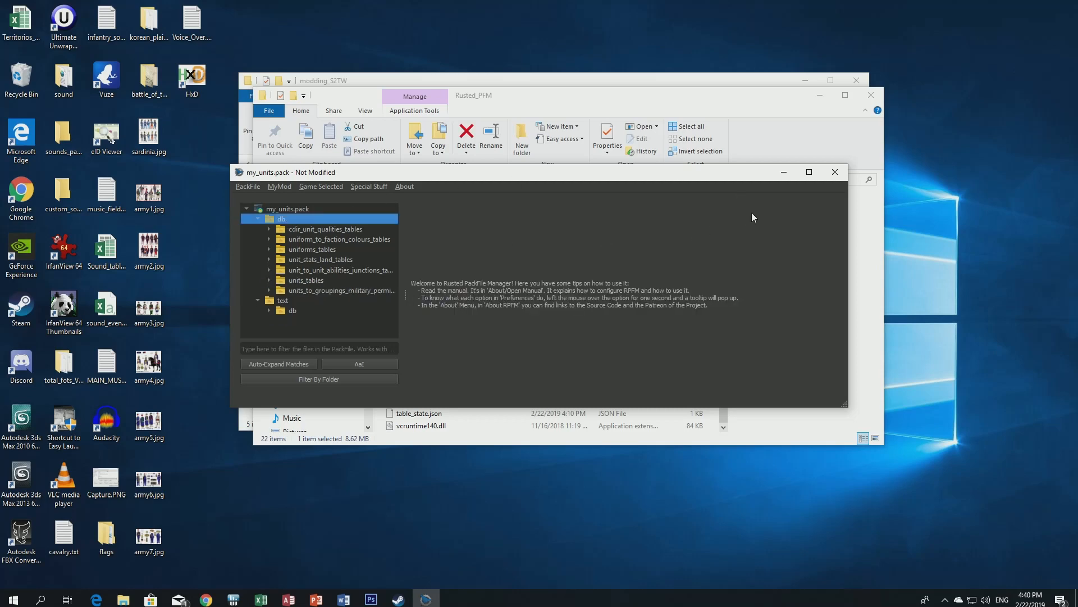
Close Rusted PackFile Manager and minimize the Rusted_PFM and modding_S2TW folder windows.
click(834, 172)
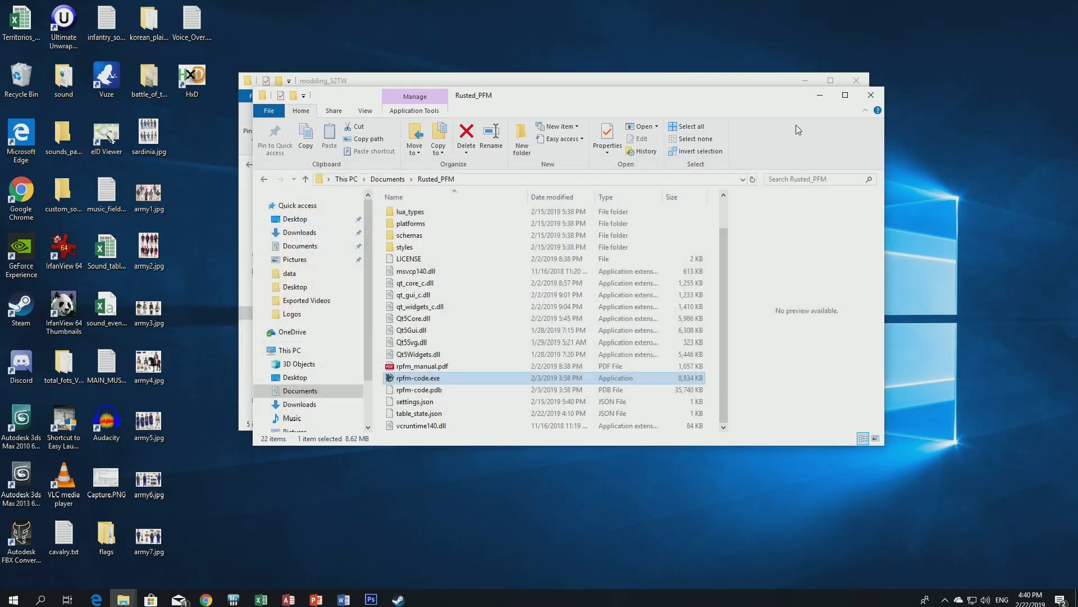
click(819, 95)
click(805, 80)
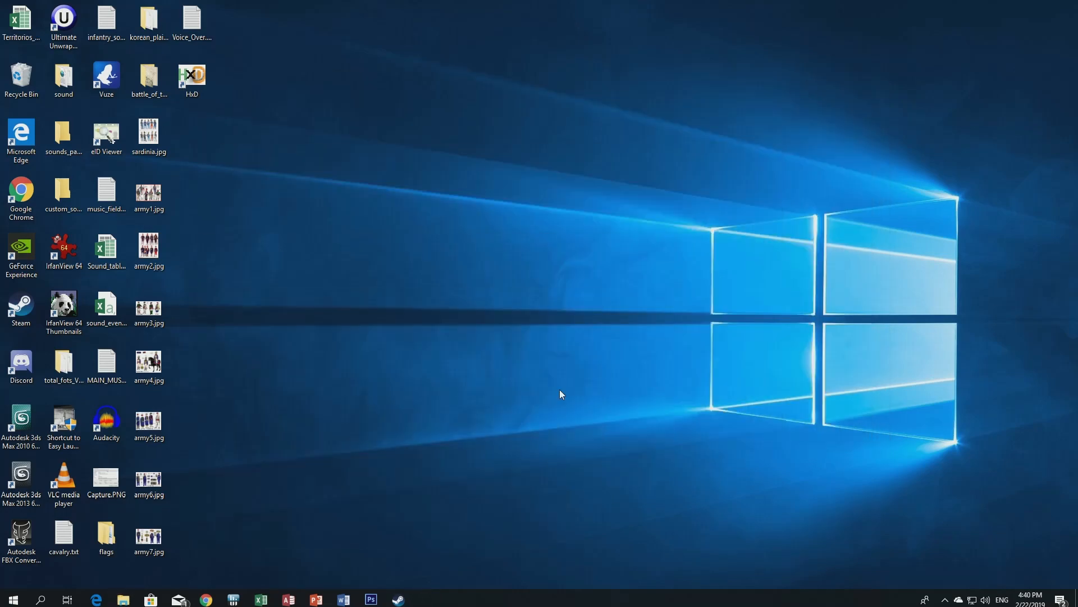
Switch to Steam, launch Total War: SHOGUN 2 with my_units.pack enabled in the Mod Manager, and skip the intro.
click(399, 600)
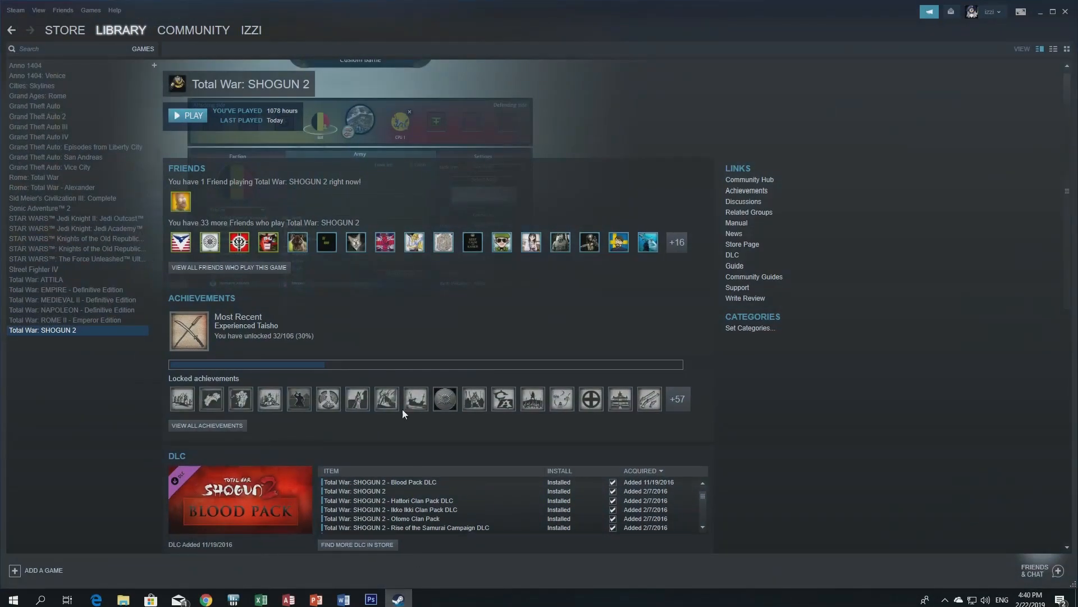
click(193, 116)
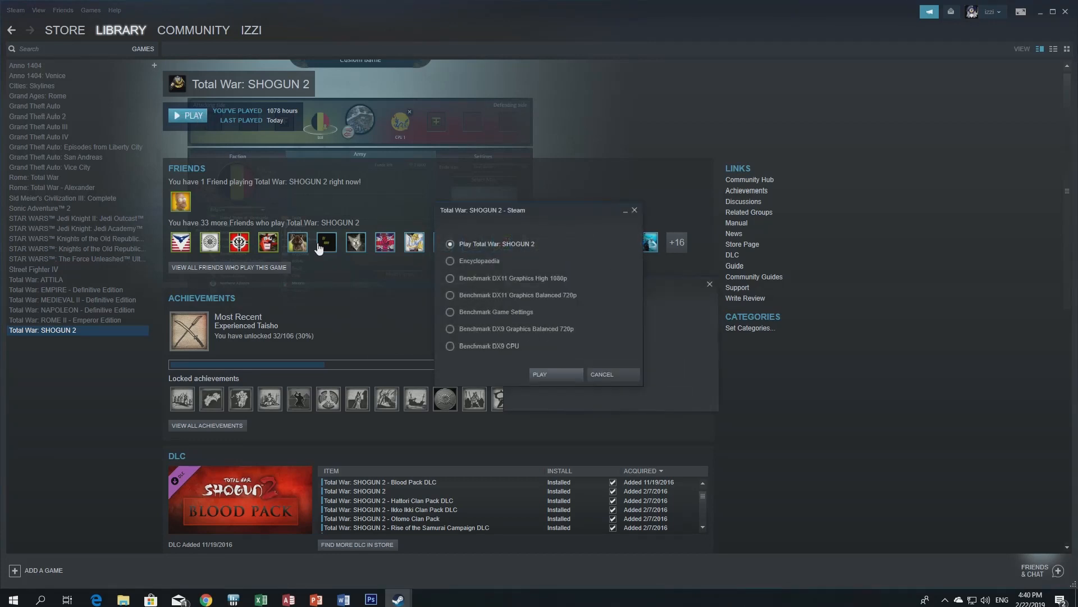
click(540, 375)
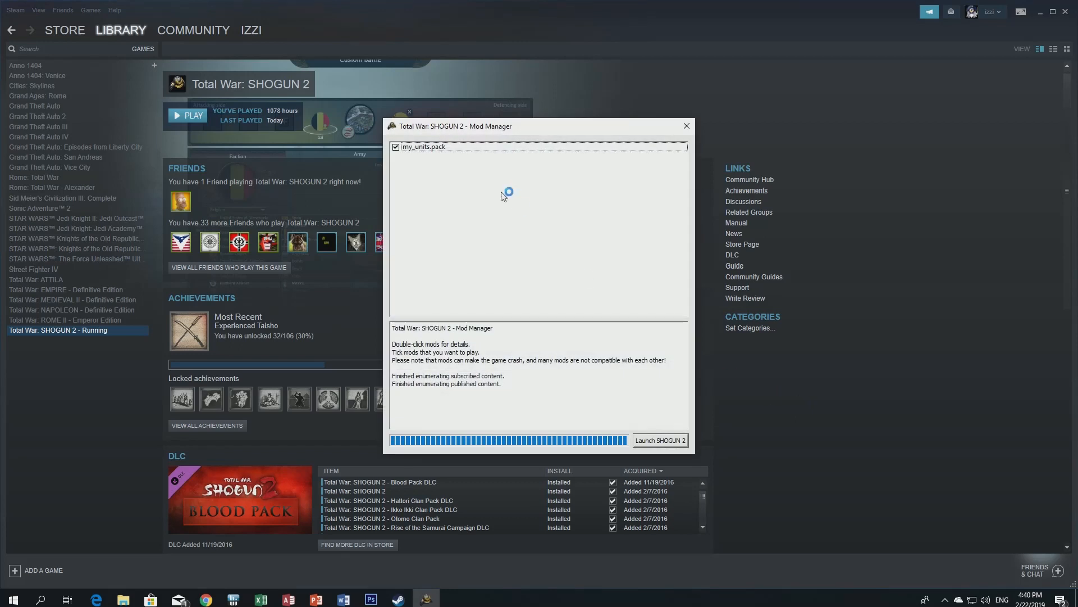
click(647, 439)
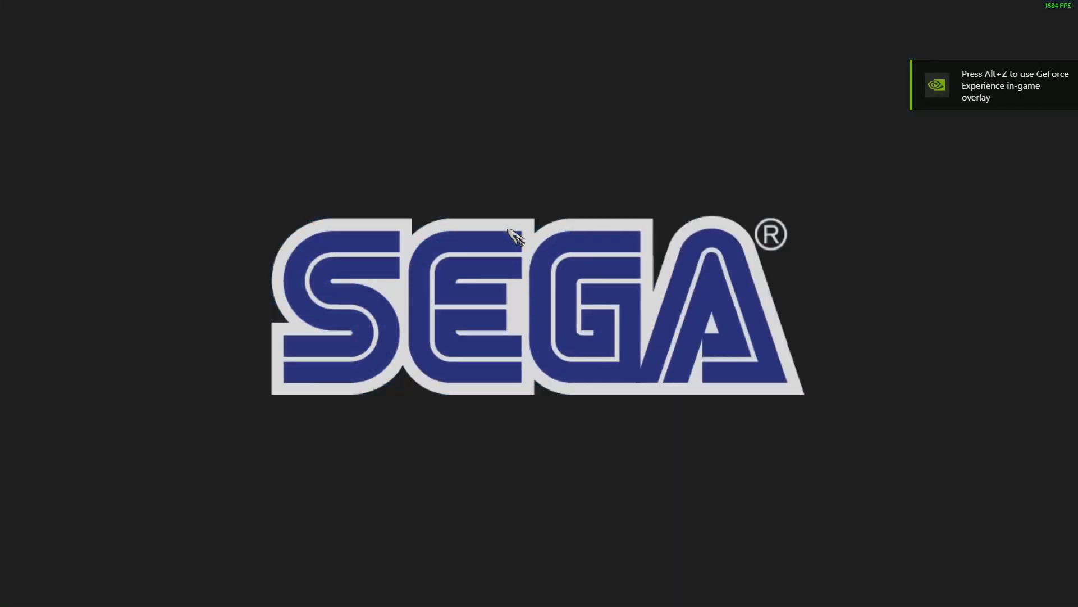
key(Escape)
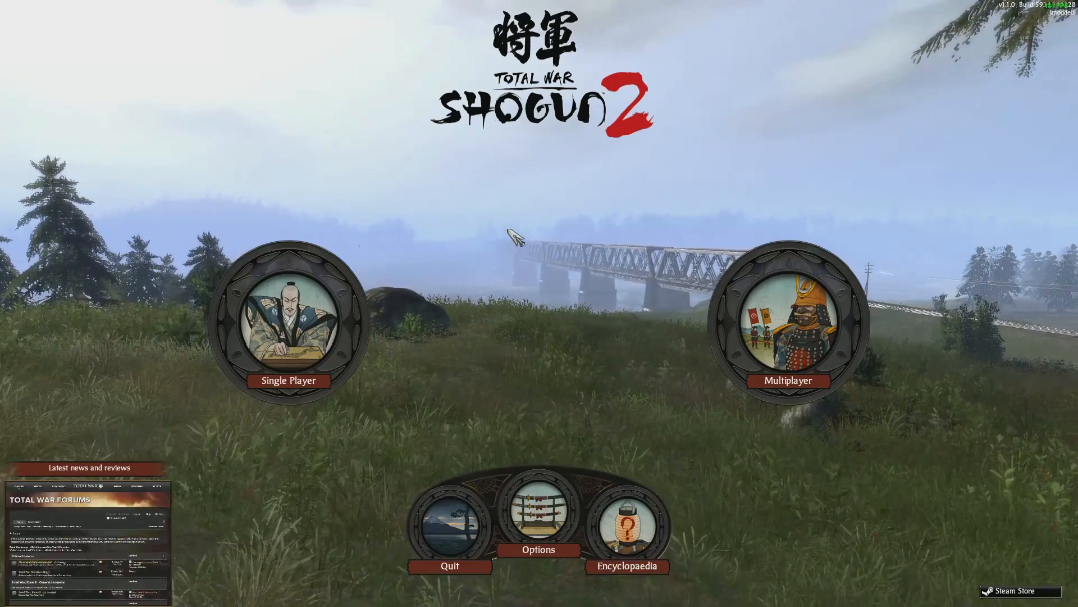
Set up a single-player custom battle and start modifying the attacking Saga army.
mouse_move(322, 316)
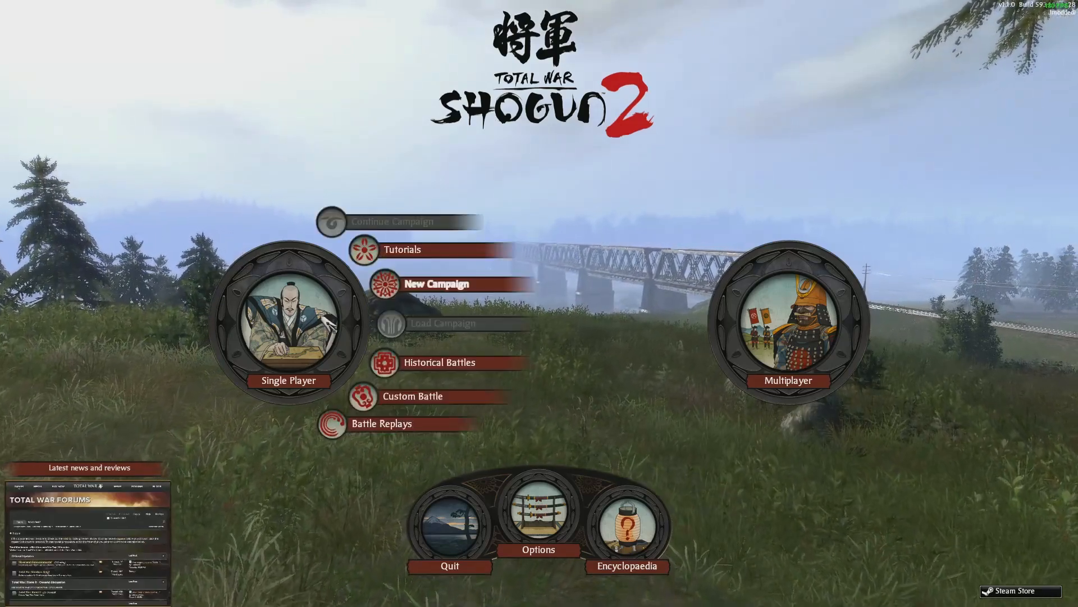
click(410, 399)
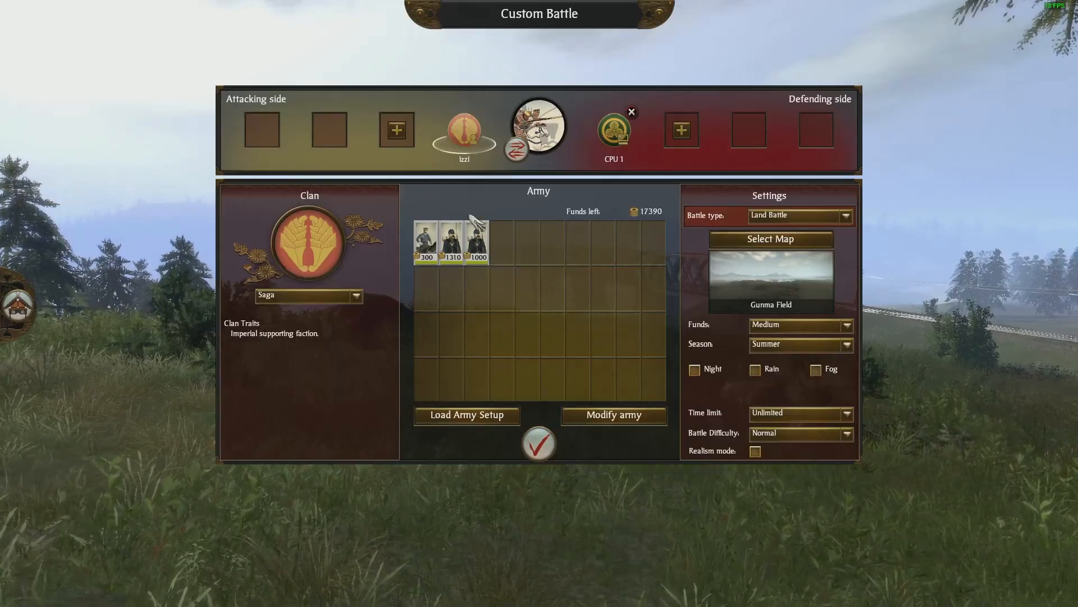
click(600, 419)
Add one French Line Infantry and one British Line Infantry unit to the attacking army from the line infantry roster.
scroll(341, 365, down, 3)
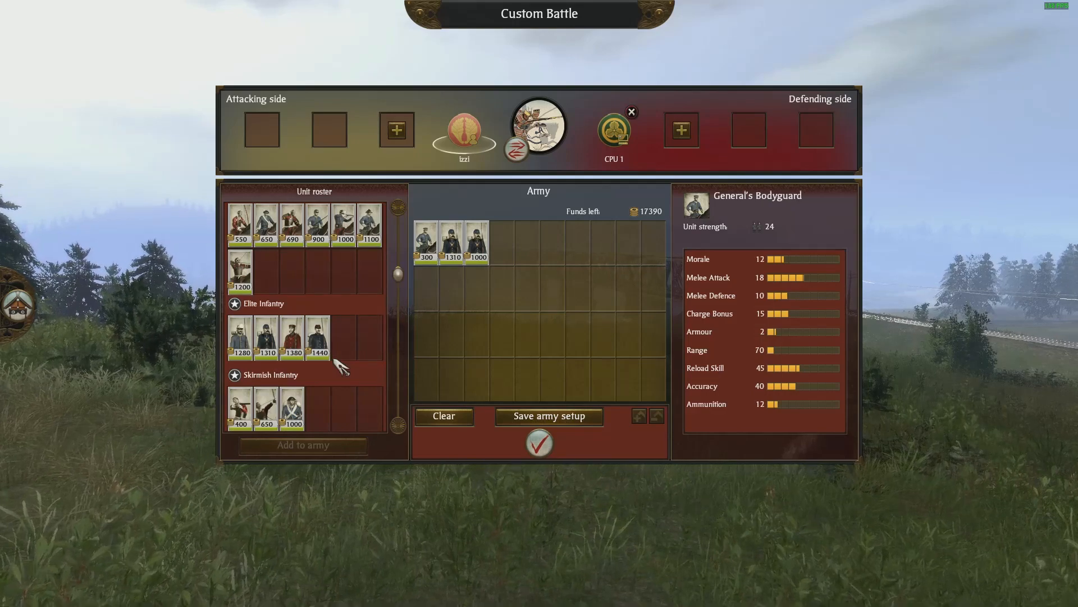
scroll(341, 365, down, 2)
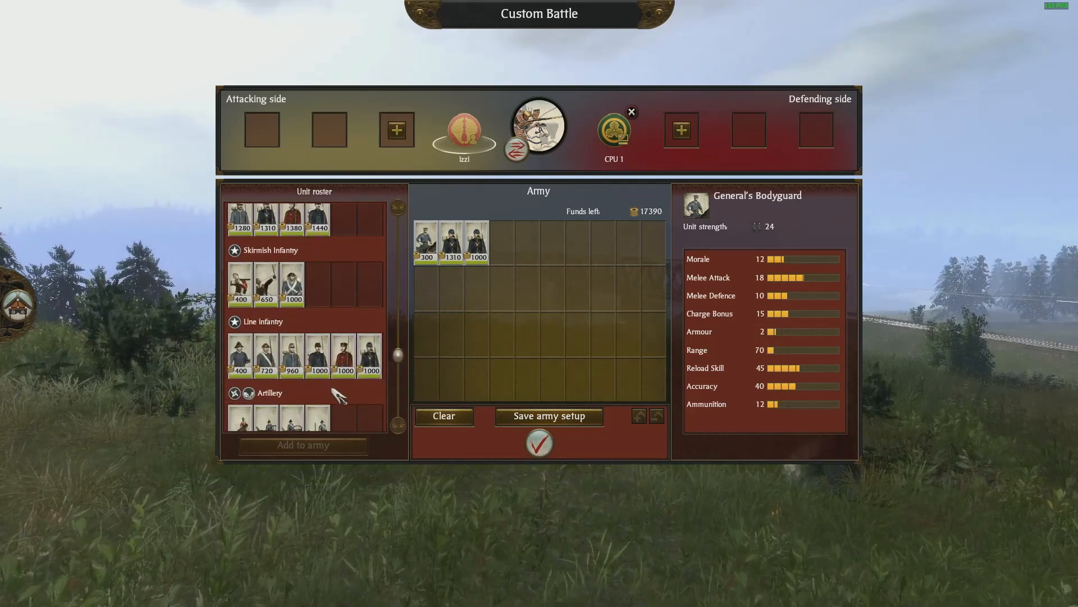
scroll(337, 385, down, 3)
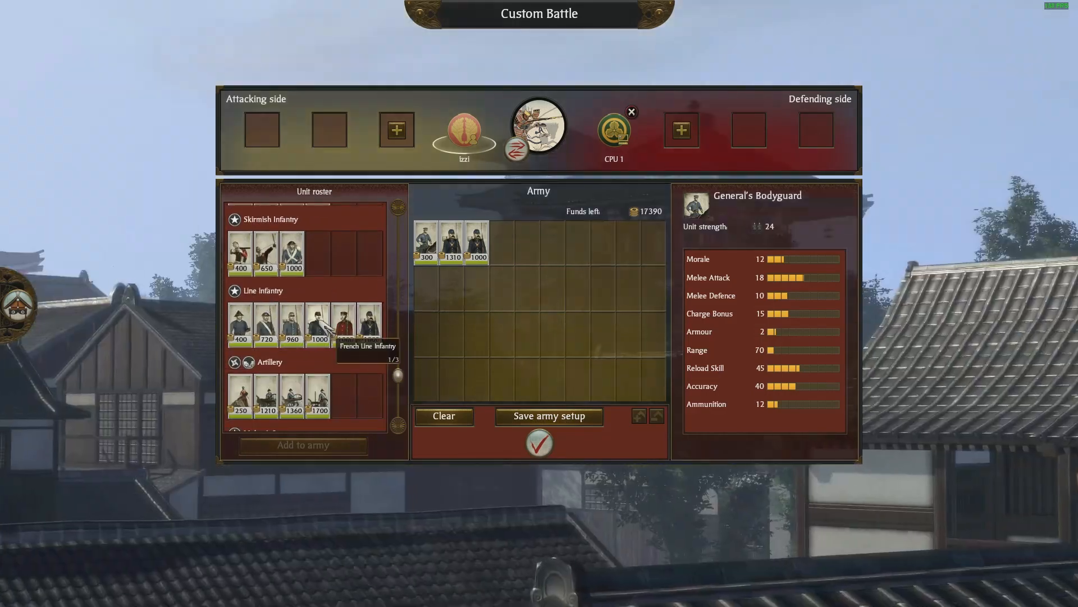
drag(317, 325, 502, 242)
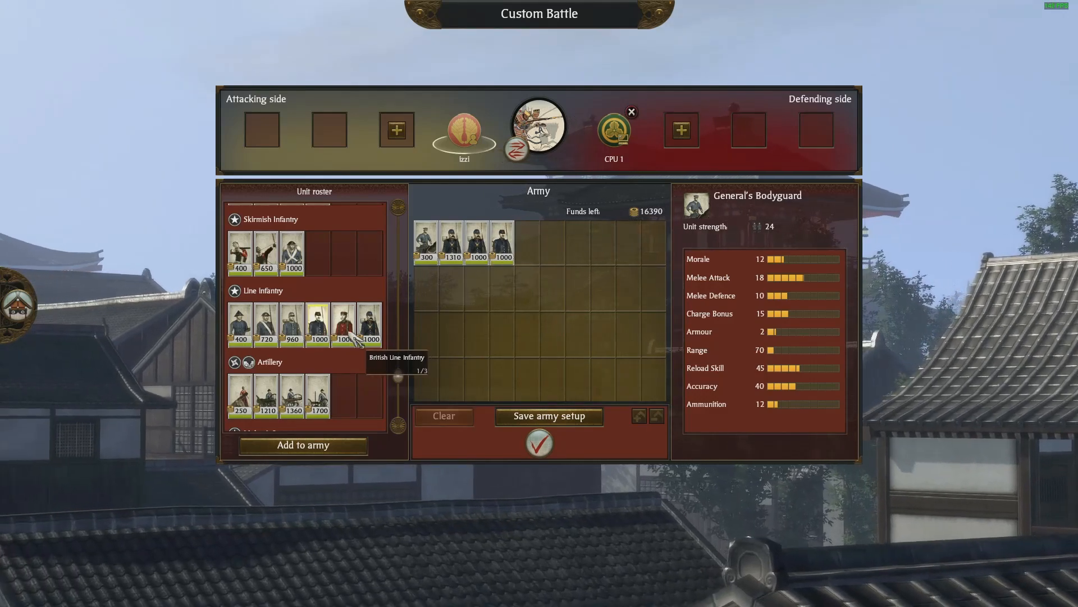
drag(344, 325, 527, 242)
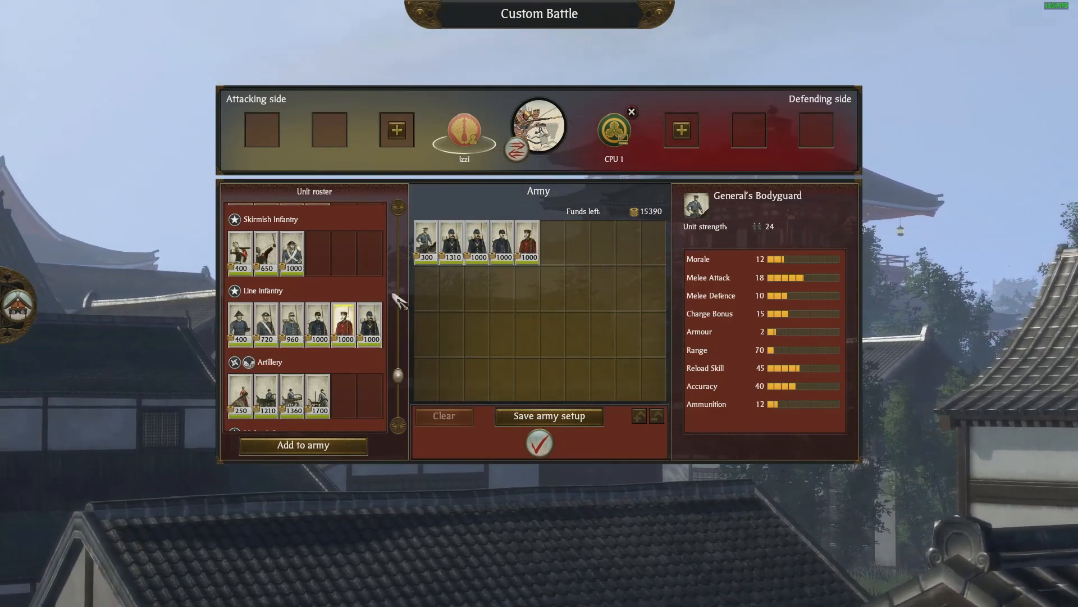
Look over the elite infantry roster and remove the United States Marines from the attacking army.
scroll(359, 317, up, 2)
scroll(354, 317, up, 2)
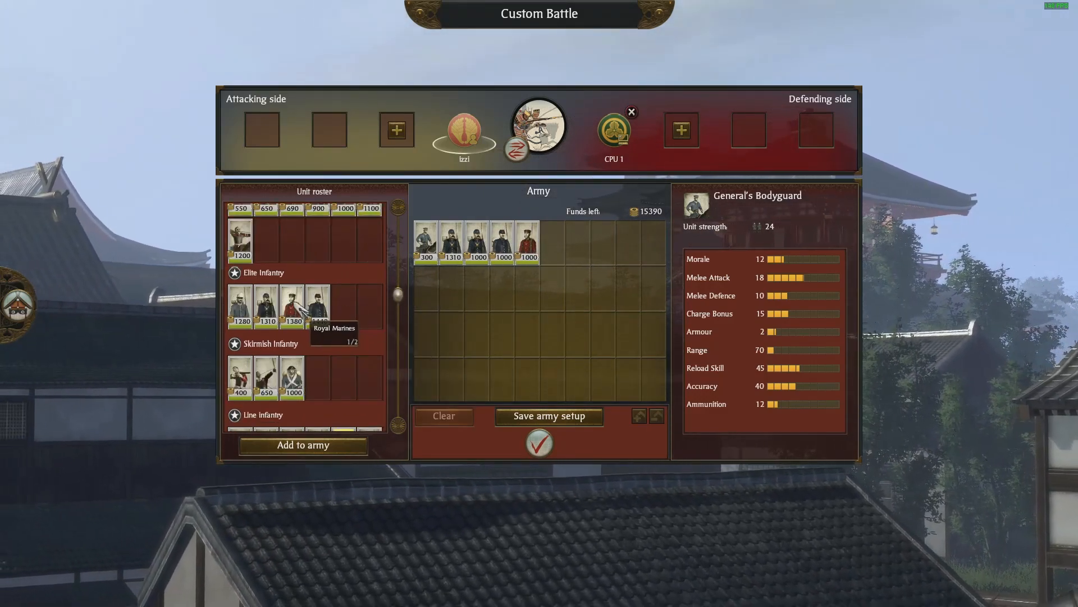
scroll(318, 336, down, 2)
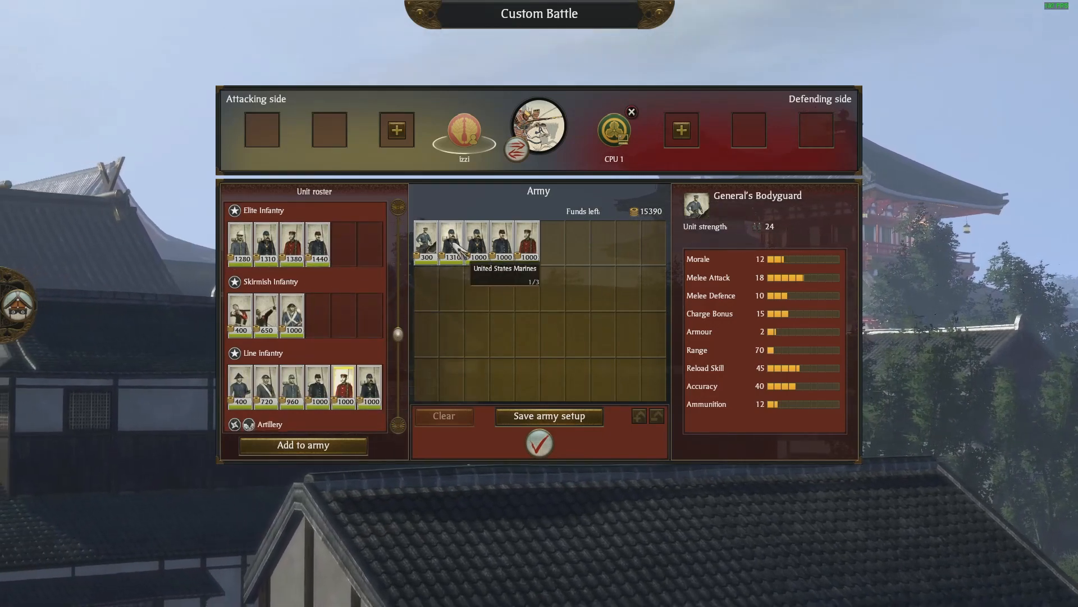
double_click(459, 248)
scroll(337, 362, down, 2)
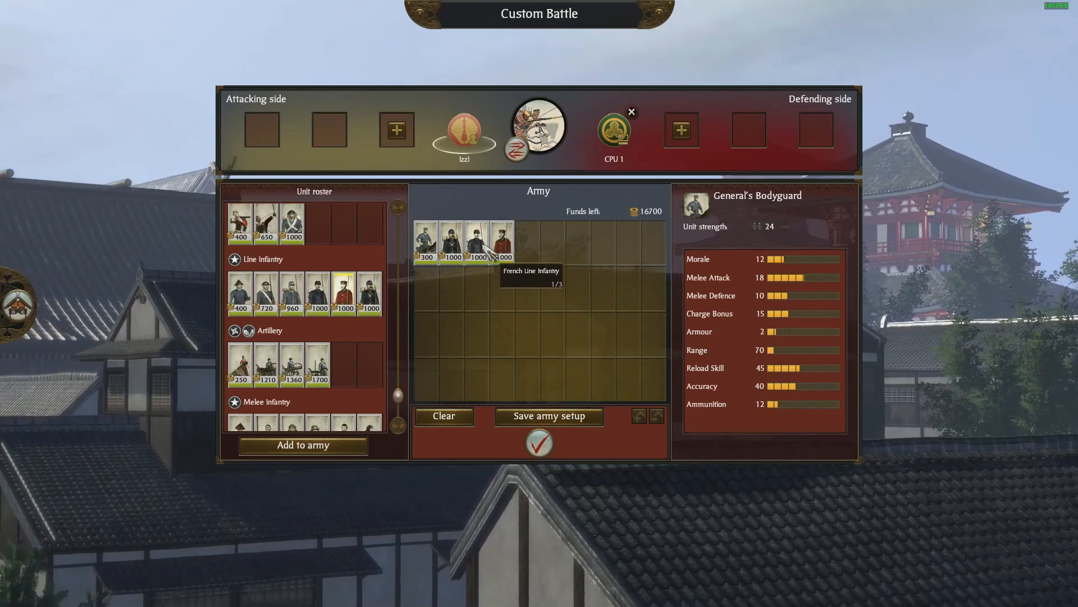
Strip the defending CPU 1 army down to its General's Bodyguard and one Kyoto Police unit, and confirm the army.
click(614, 130)
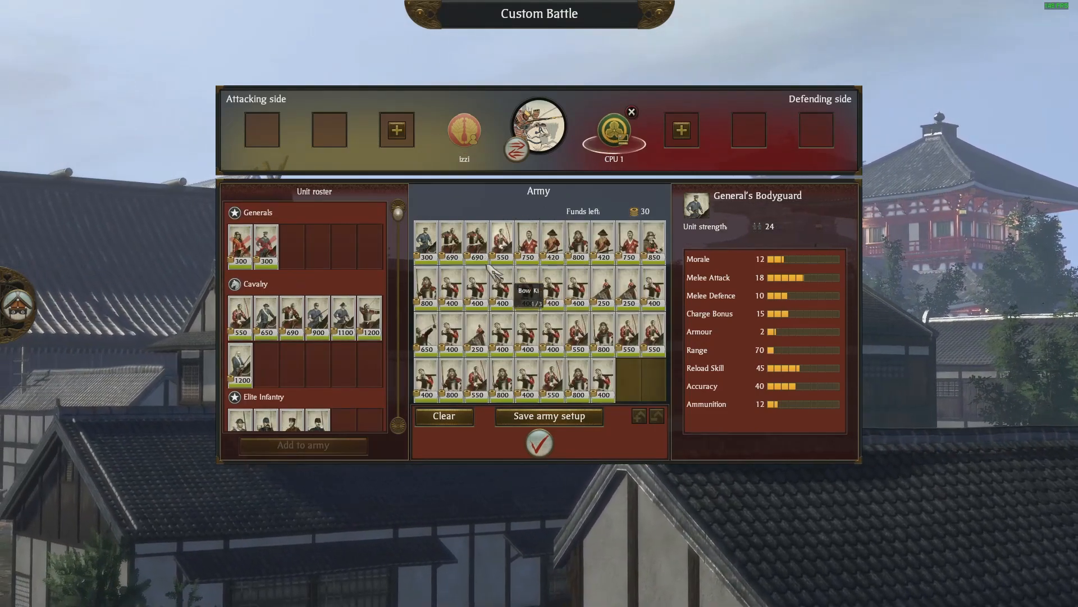
double_click(452, 247)
double_click(452, 247)
double_click(454, 247)
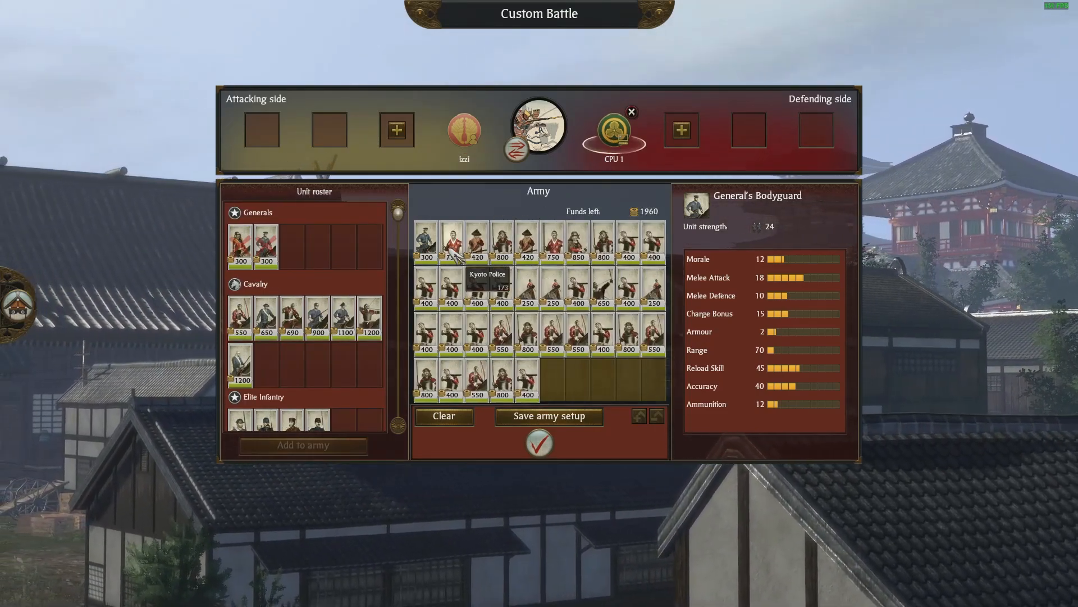
double_click(472, 252)
double_click(473, 252)
double_click(475, 252)
double_click(477, 251)
double_click(479, 252)
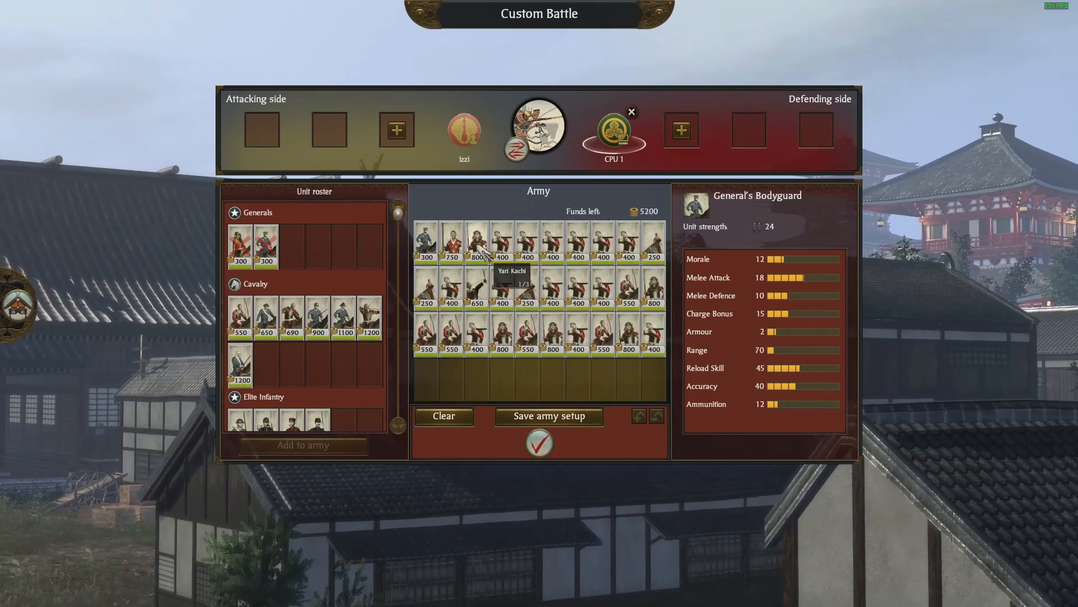
double_click(480, 252)
double_click(482, 253)
double_click(482, 252)
click(477, 241)
click(477, 241)
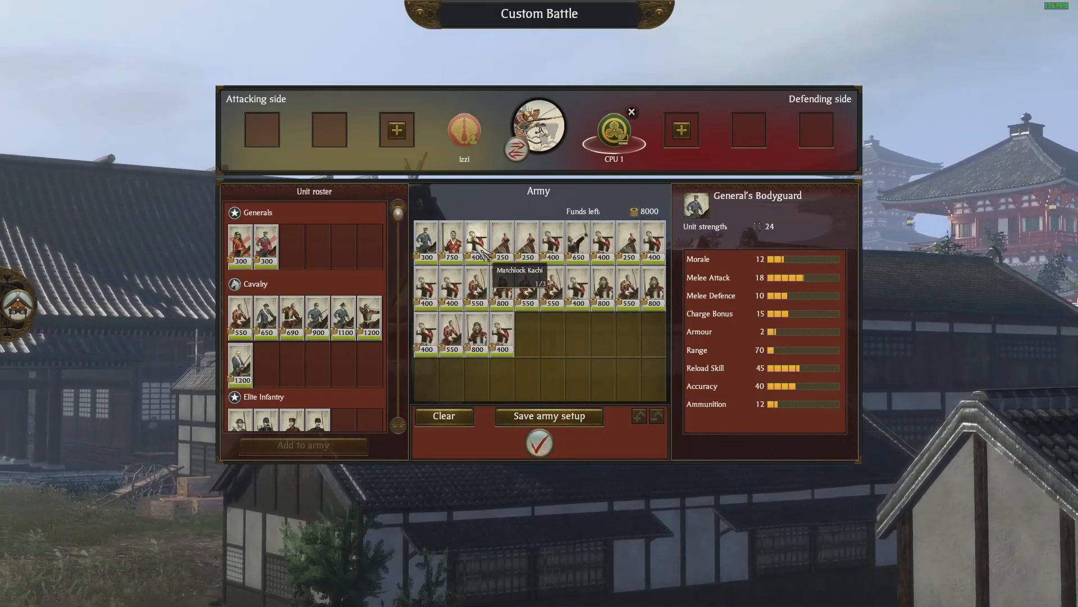
click(478, 241)
click(477, 242)
click(477, 242)
click(478, 241)
click(479, 243)
click(479, 242)
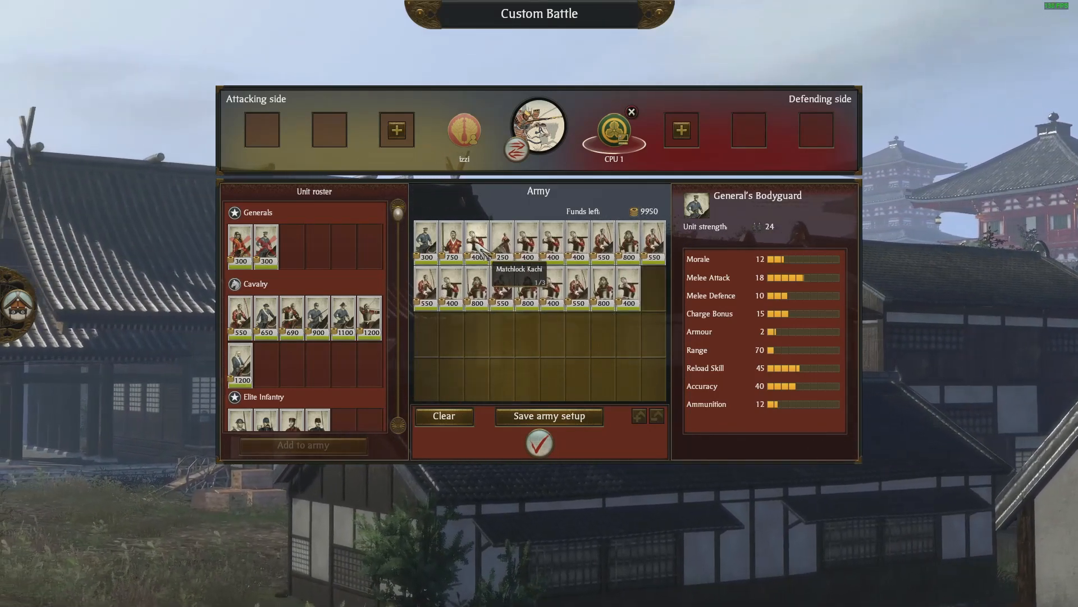
click(478, 242)
click(479, 243)
click(478, 243)
click(479, 243)
click(479, 247)
click(479, 246)
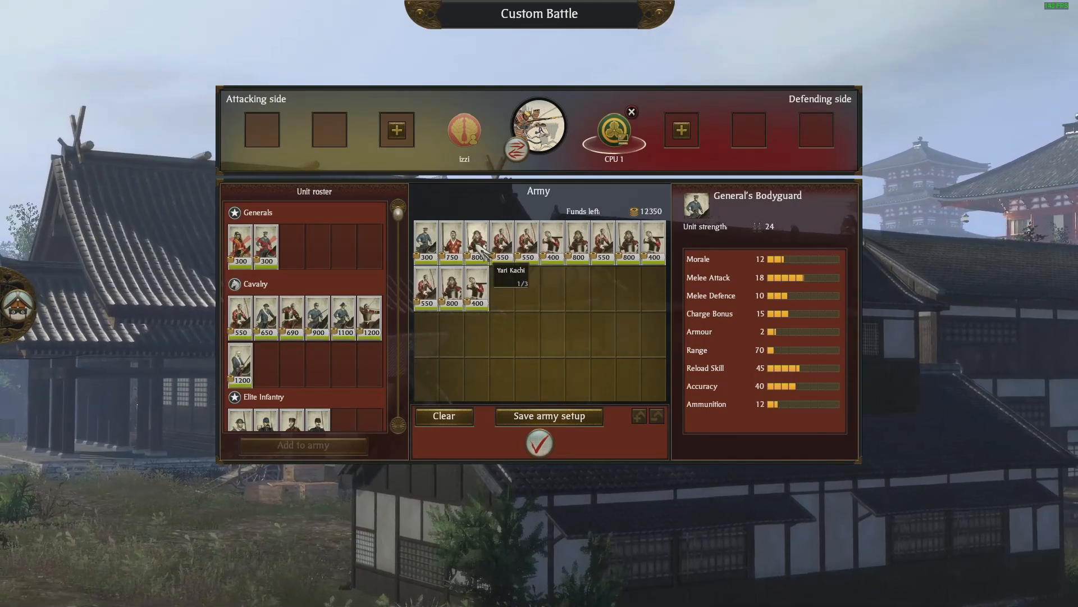
click(479, 246)
click(480, 246)
click(479, 246)
click(479, 247)
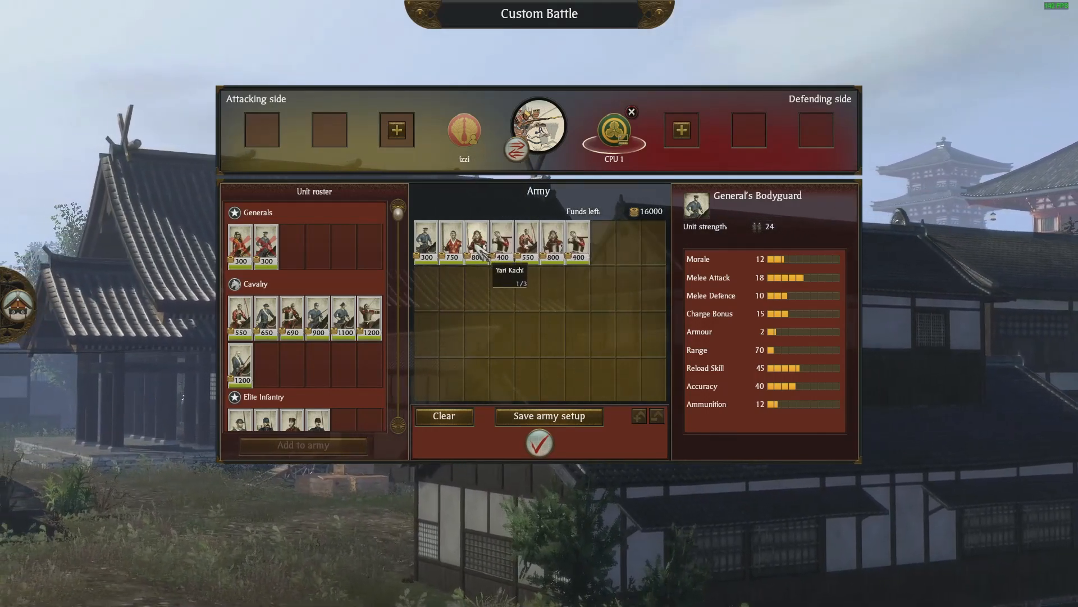
click(479, 248)
click(479, 247)
click(480, 249)
click(481, 249)
click(480, 252)
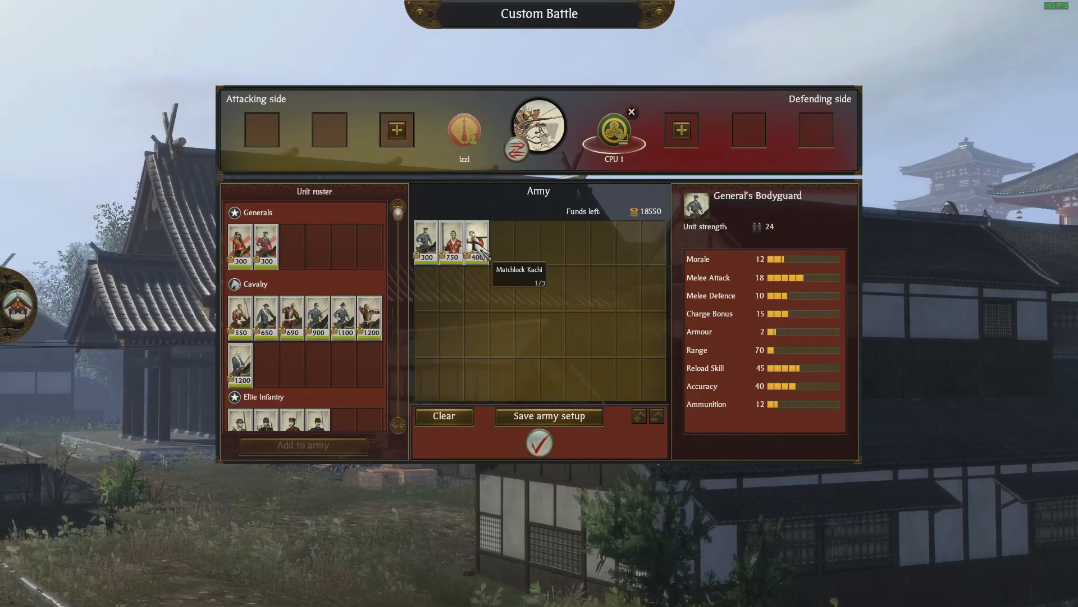
click(481, 251)
click(539, 442)
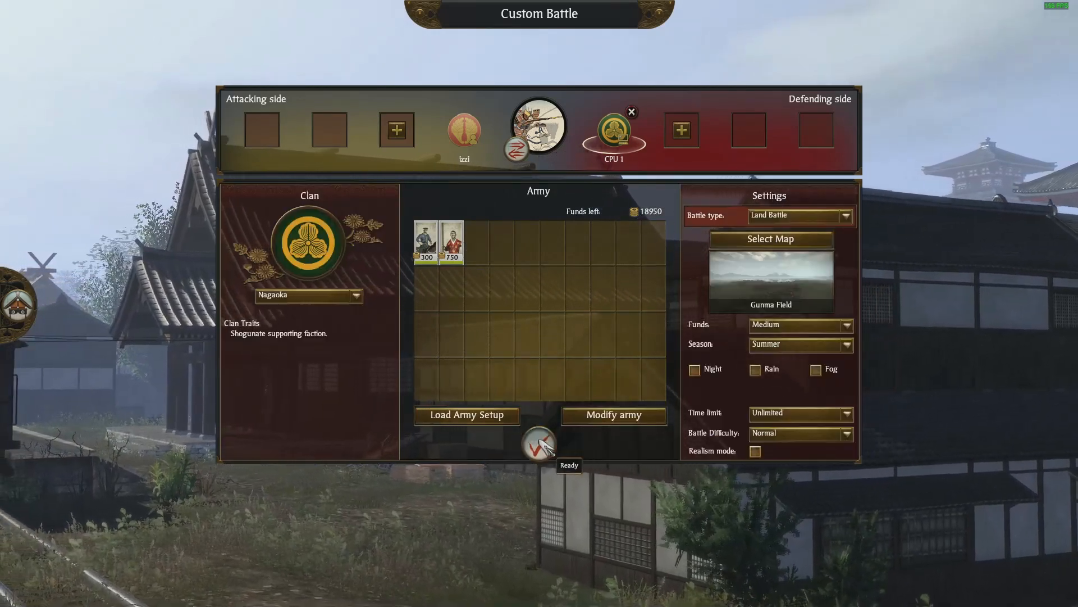
Launch the custom battle and begin the fight with the default deployment.
click(541, 443)
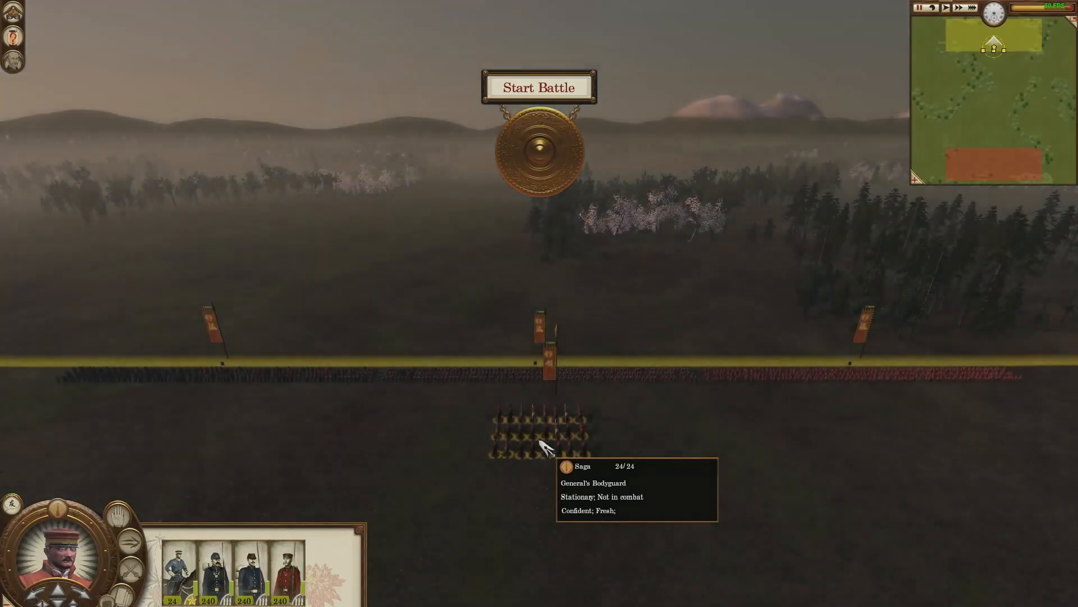
key(w)
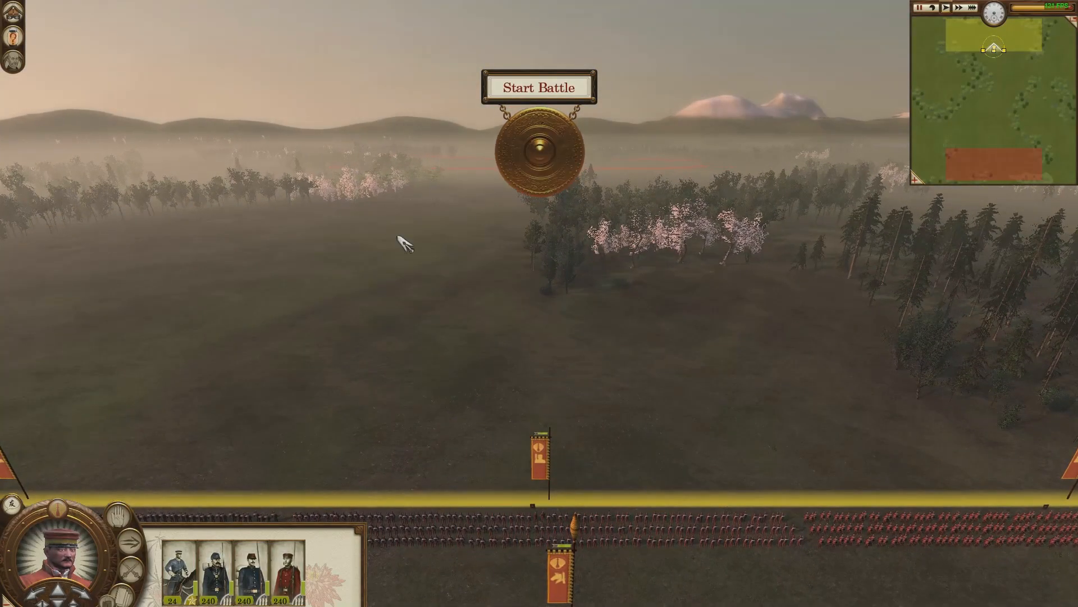
scroll(397, 237, up, 3)
click(545, 152)
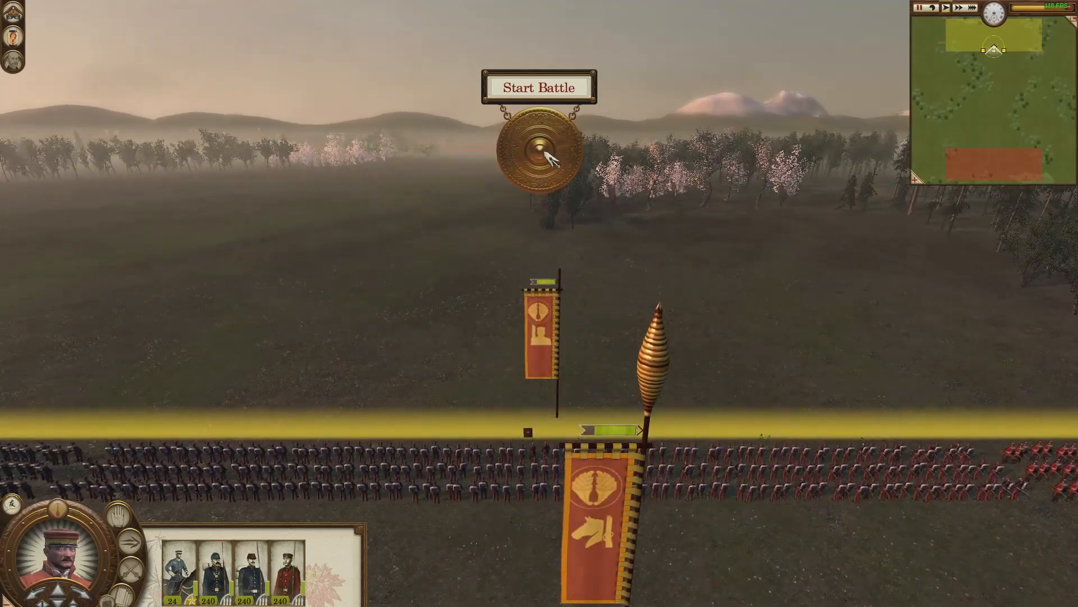
Examine the uniforms, backpacks and rifles of the French Line Infantry soldiers up close.
key(w)
key(q)
scroll(403, 246, up, 3)
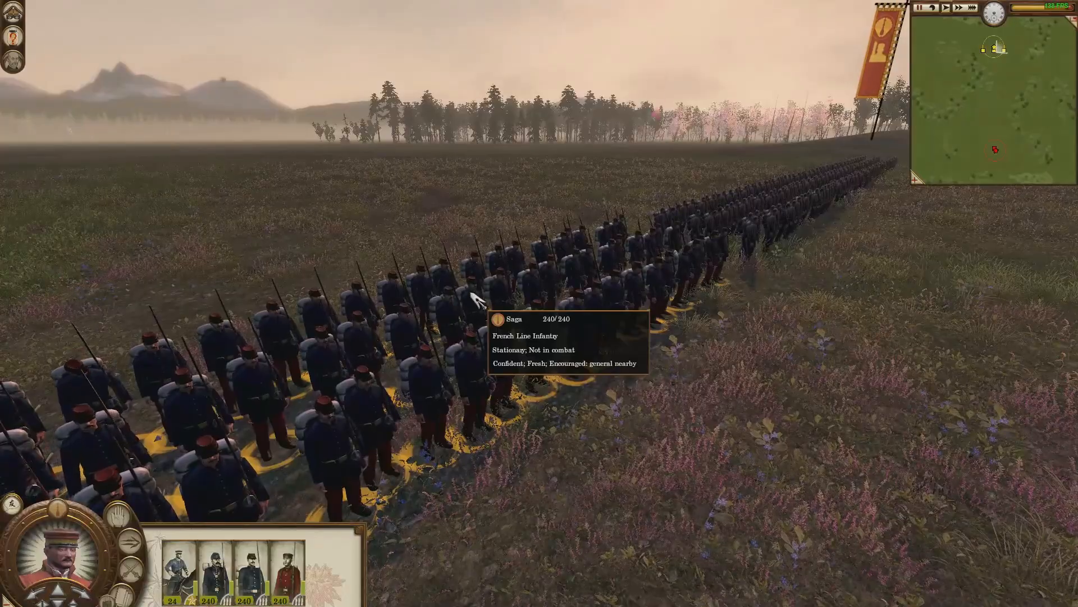
key(q)
scroll(473, 298, up, 2)
key(w)
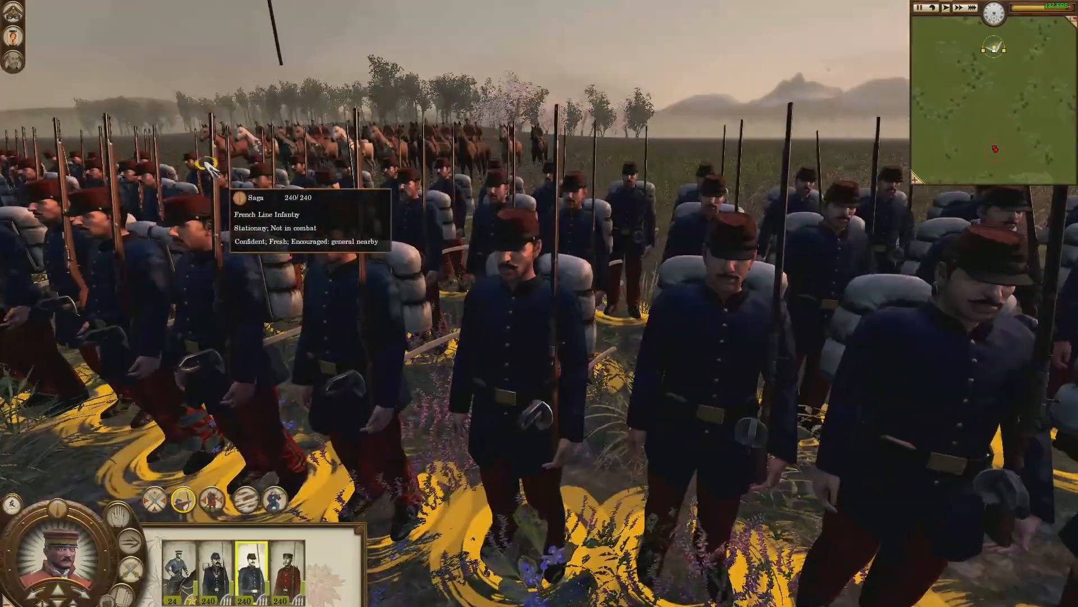
key(q)
scroll(568, 303, down, 2)
key(e)
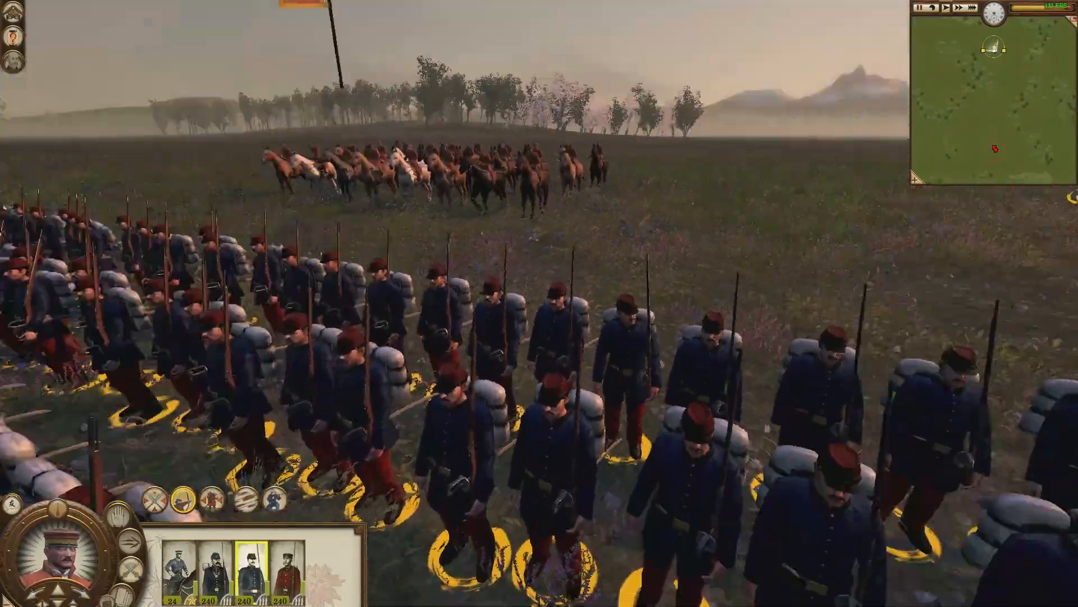
Examine the officer and the flag bearer in the front rank of the French Line Infantry.
key(s)
key(a)
key(q)
key(e)
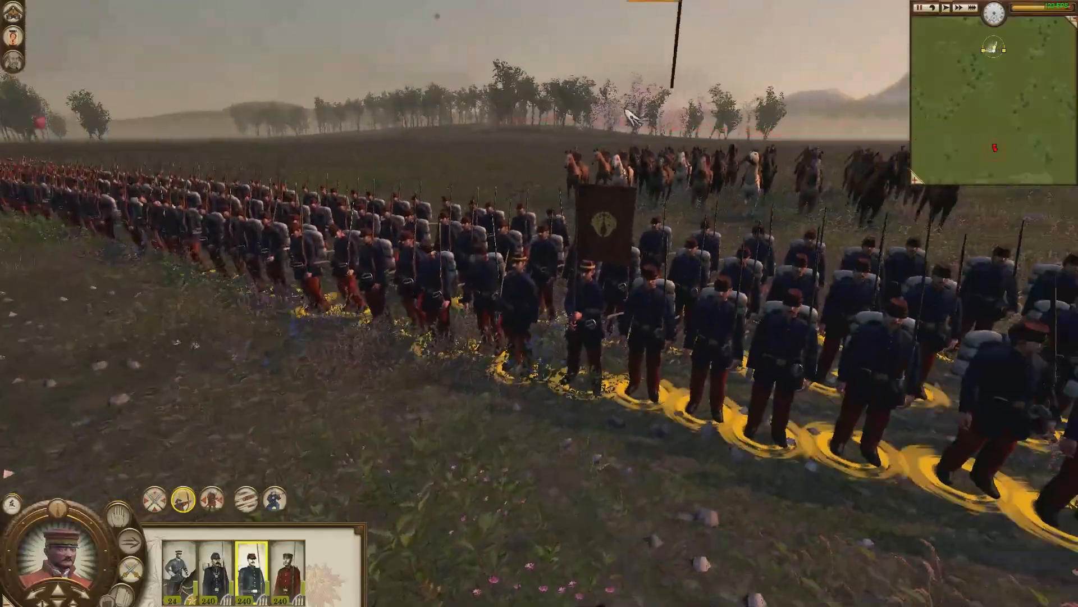
scroll(631, 115, up, 2)
key(w)
key(a)
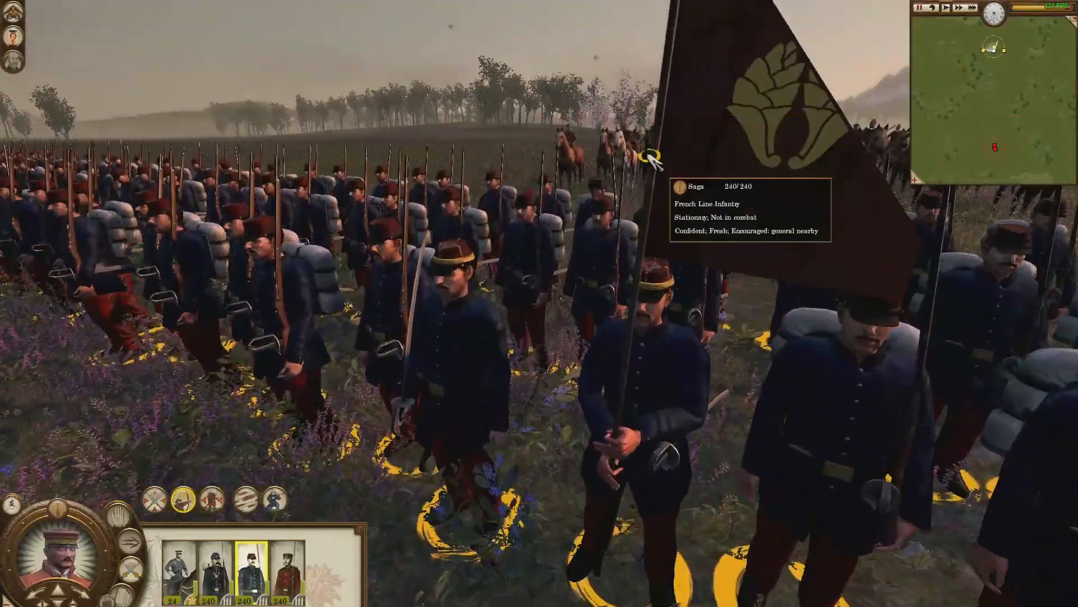
key(e)
key(s)
key(a)
key(w)
key(d)
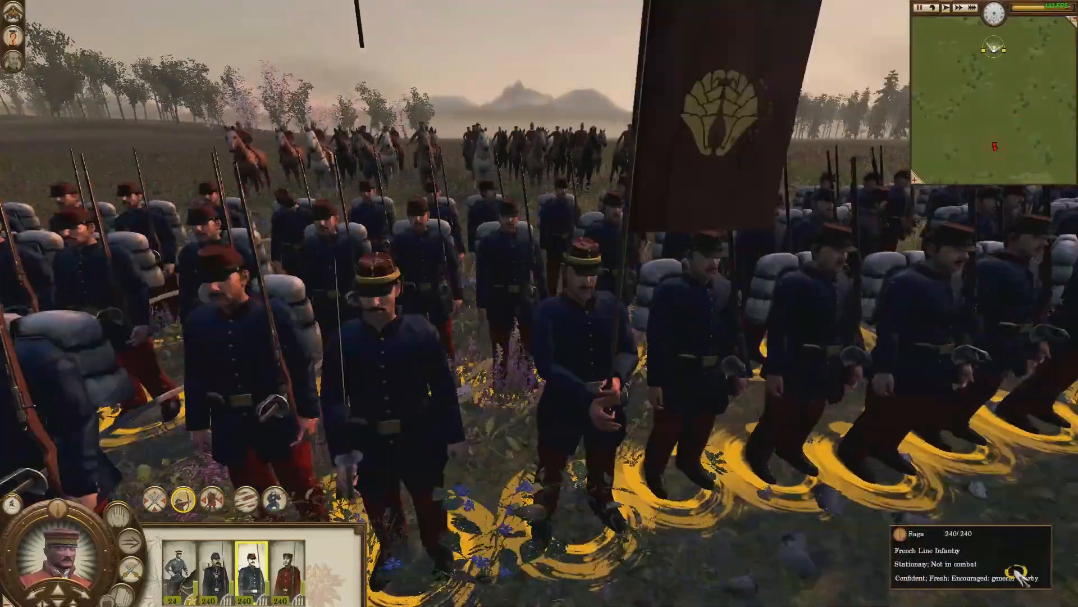
key(s)
key(a)
scroll(449, 390, down, 1)
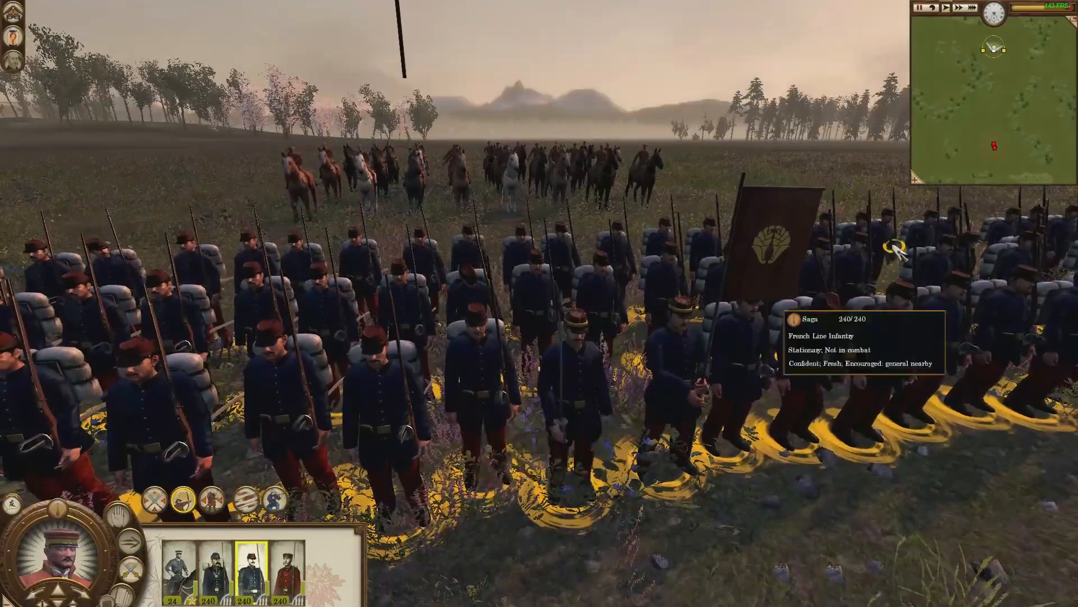
Select the British Line Infantry and inspect its soldiers and officer up close.
key(e)
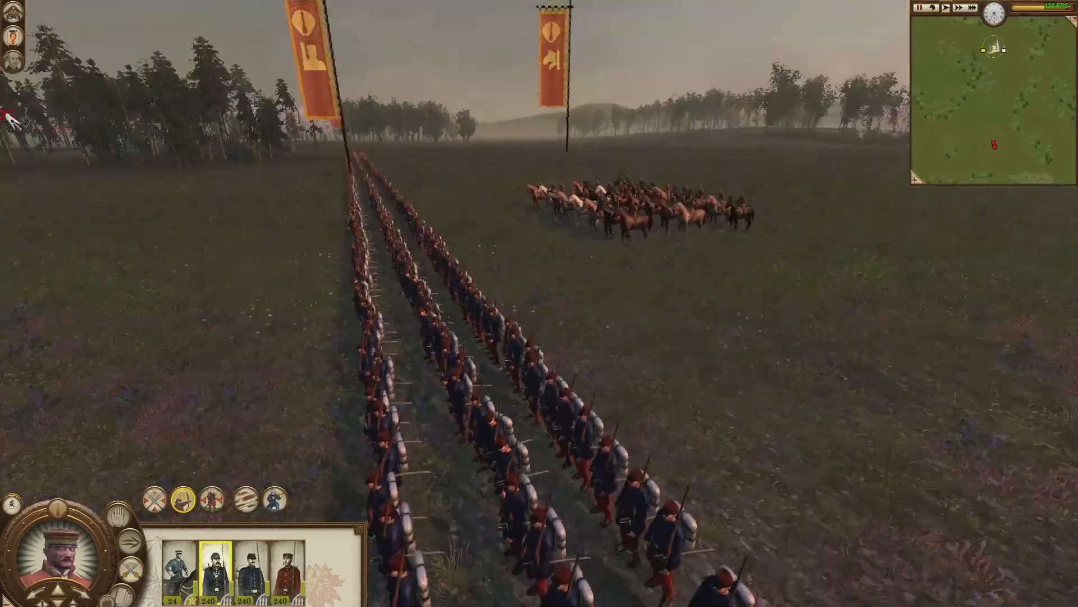
scroll(158, 13, down, 3)
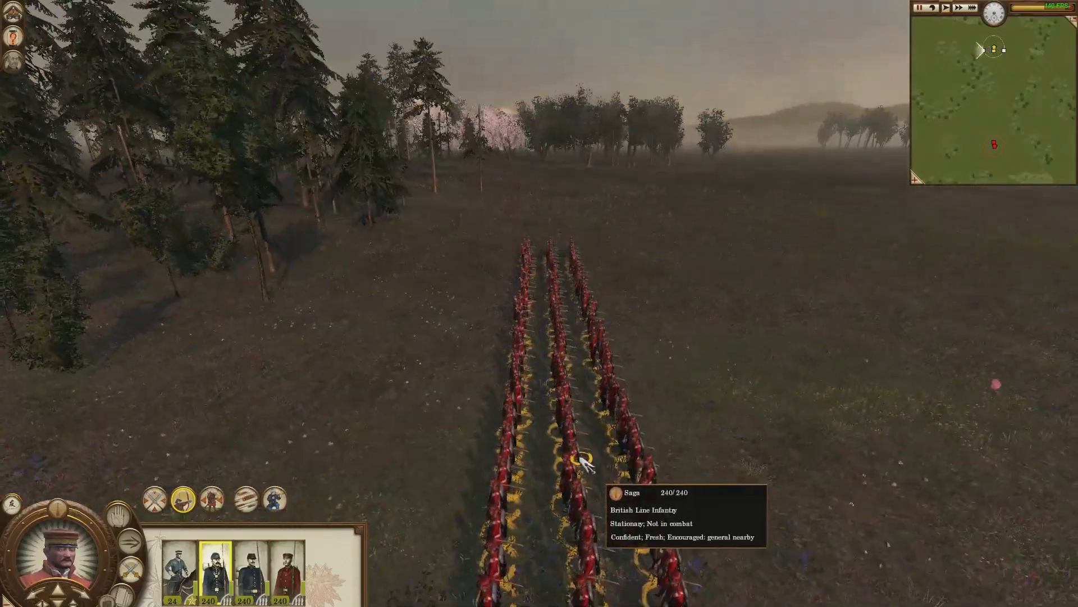
click(583, 462)
scroll(552, 352, up, 3)
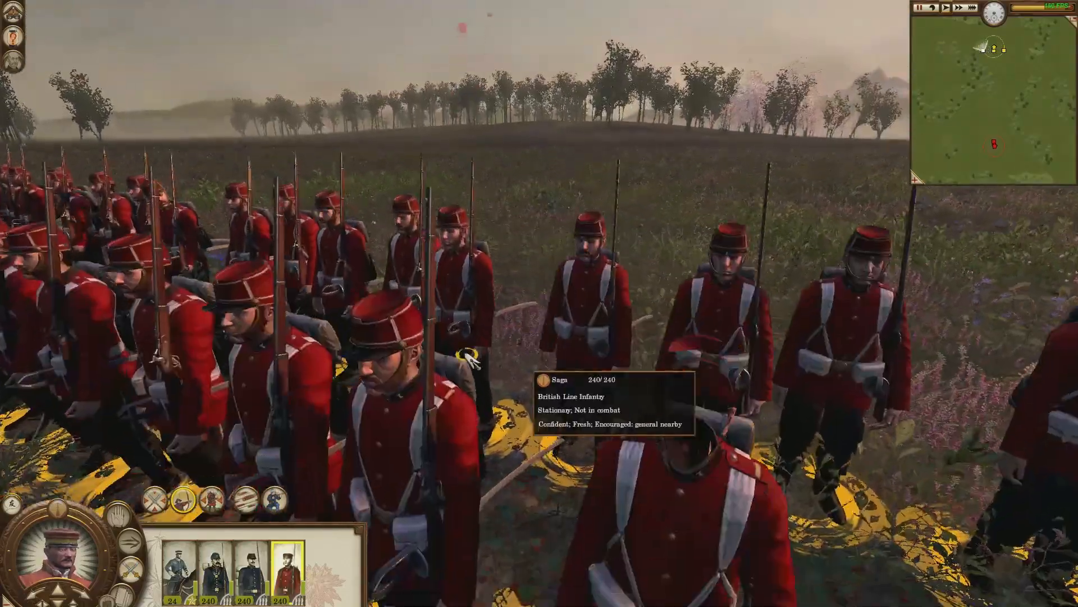
key(a)
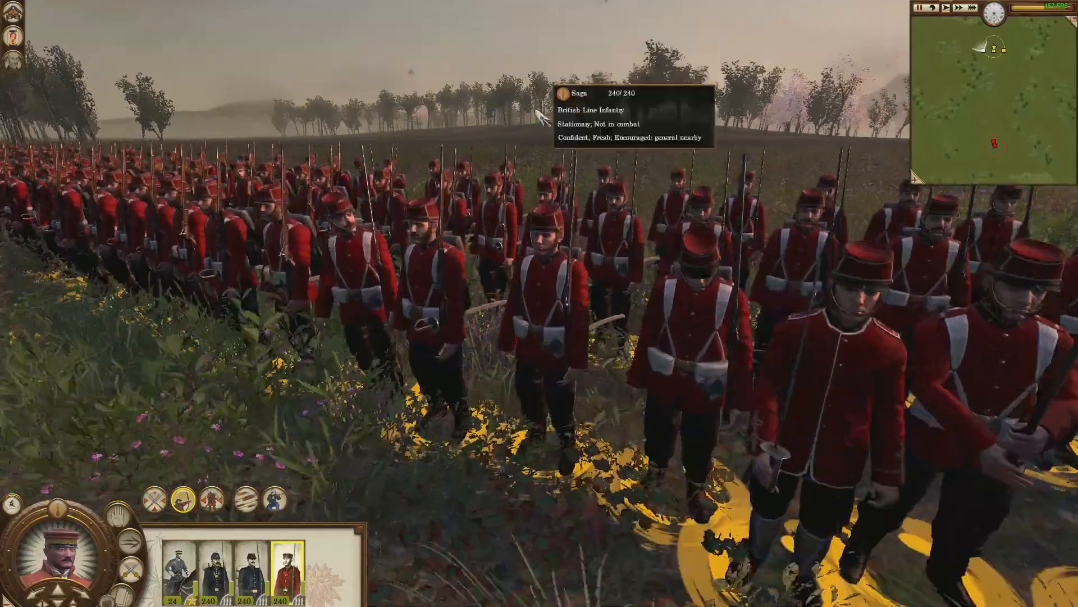
key(s)
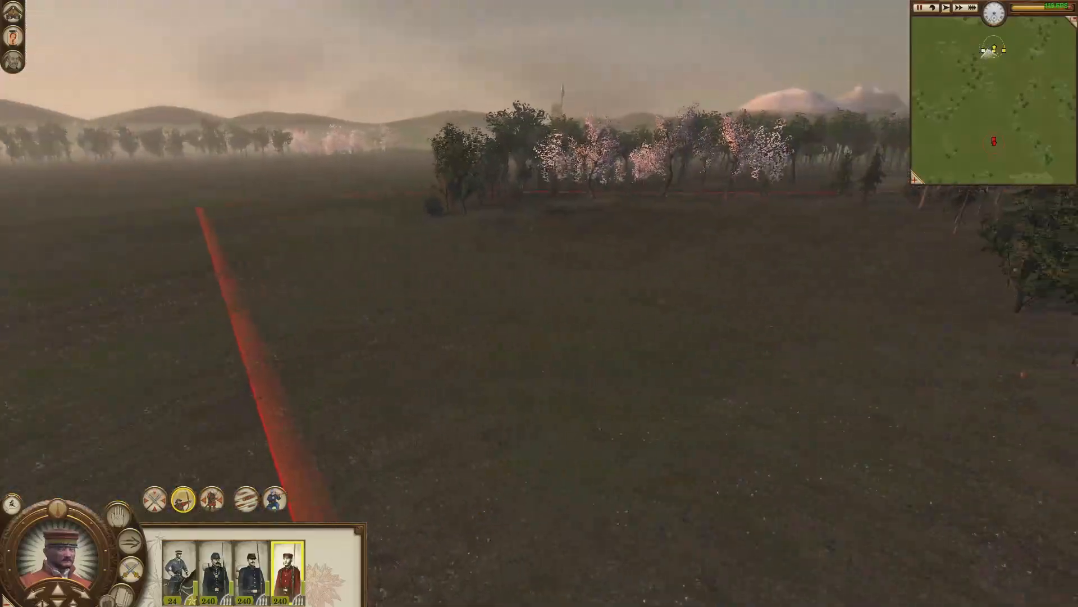
Order the whole army to march forward and view the United States Line Infantry on the move.
scroll(364, 445, down, 3)
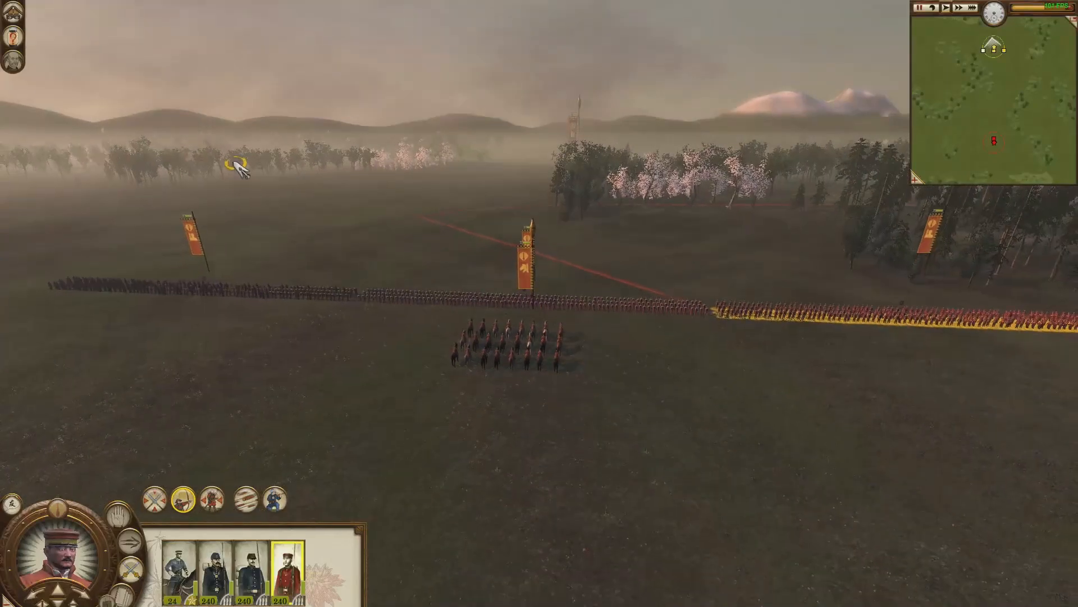
drag(816, 364, 818, 365)
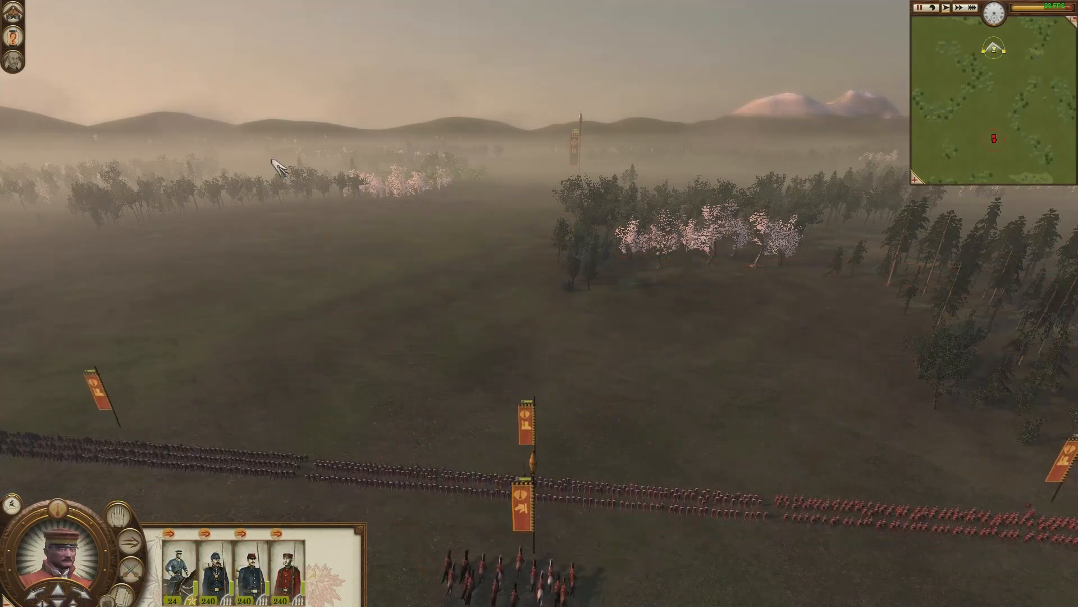
key(w)
key(q)
key(q)
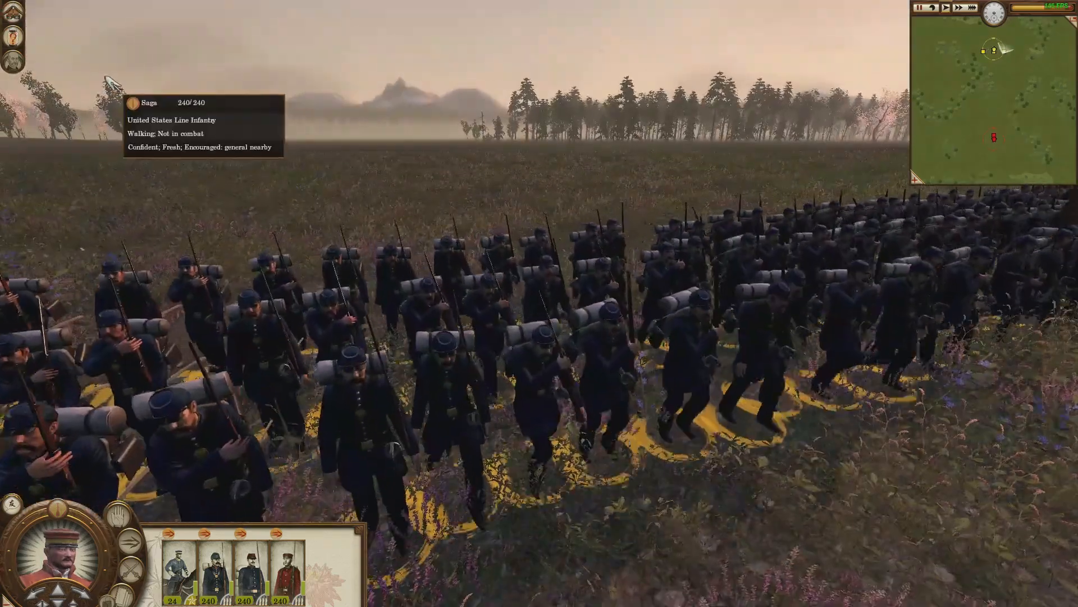
Examine the marching French Line Infantry up close, including its officer and flag bearer.
scroll(115, 5, down, 5)
key(w)
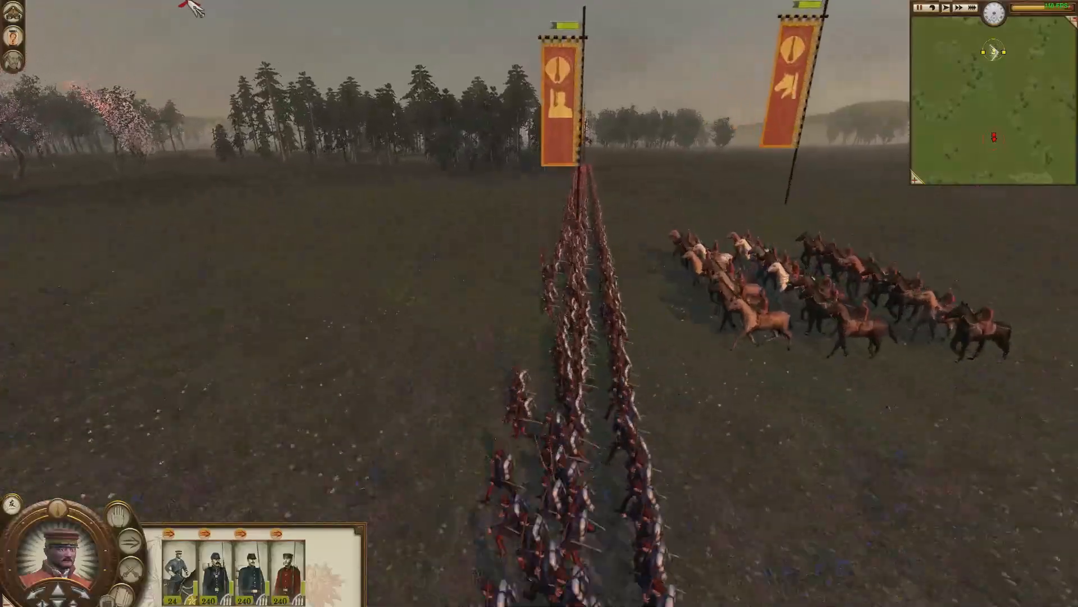
scroll(190, 3, up, 5)
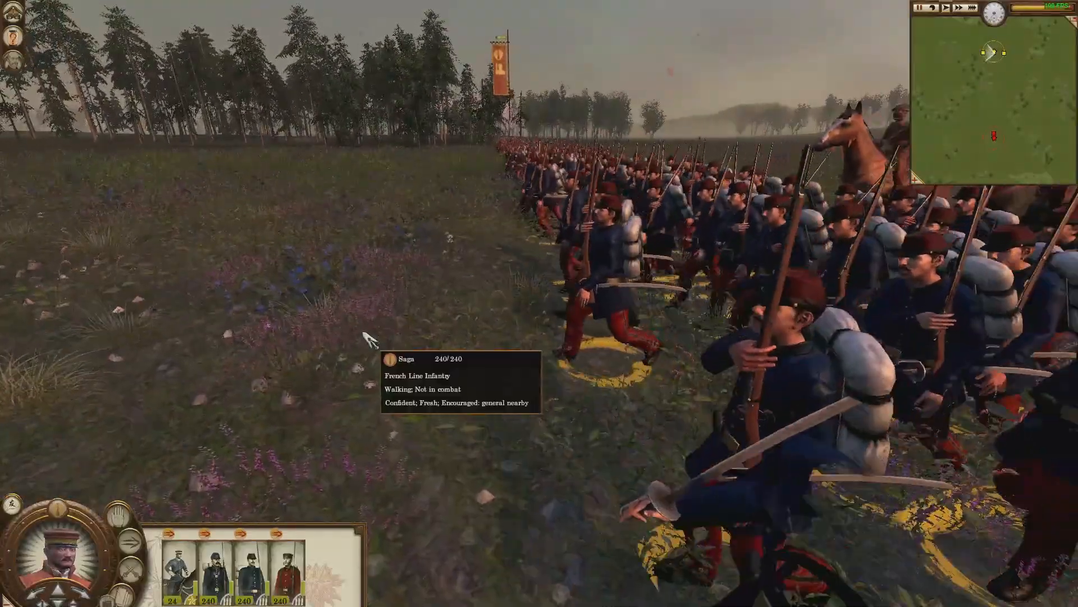
key(s)
key(a)
key(s)
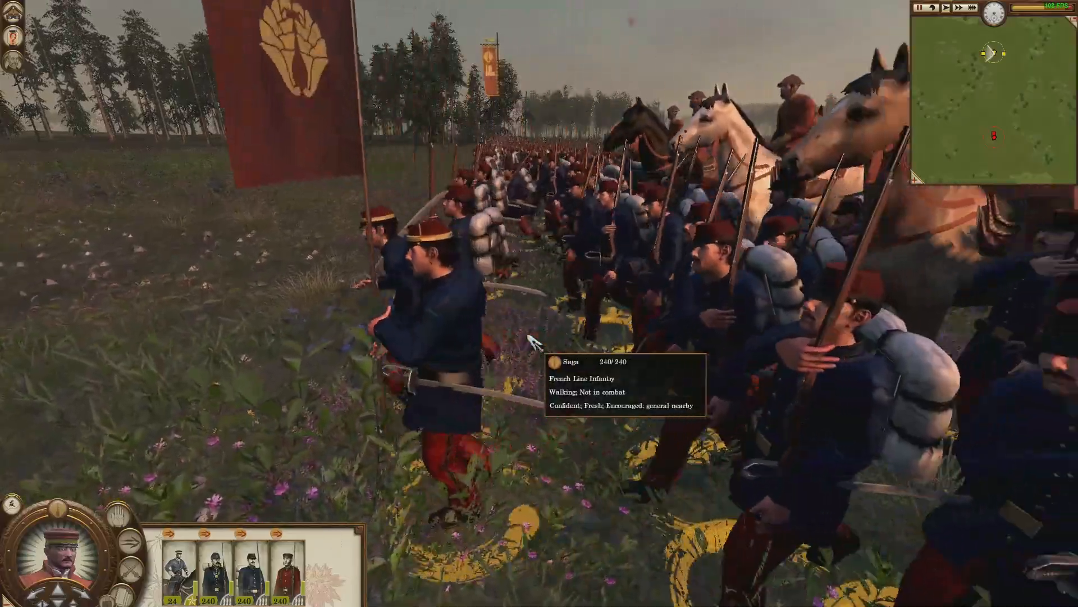
Examine the marching British Line Infantry from the front and from behind, including the backpacks.
scroll(163, 2, down, 3)
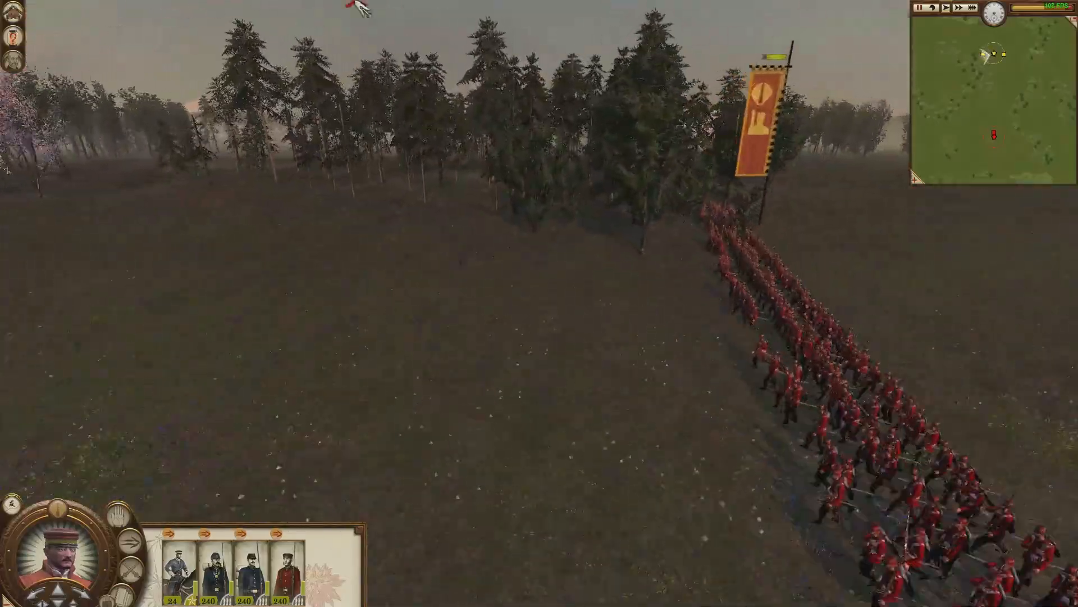
scroll(681, 21, up, 4)
key(e)
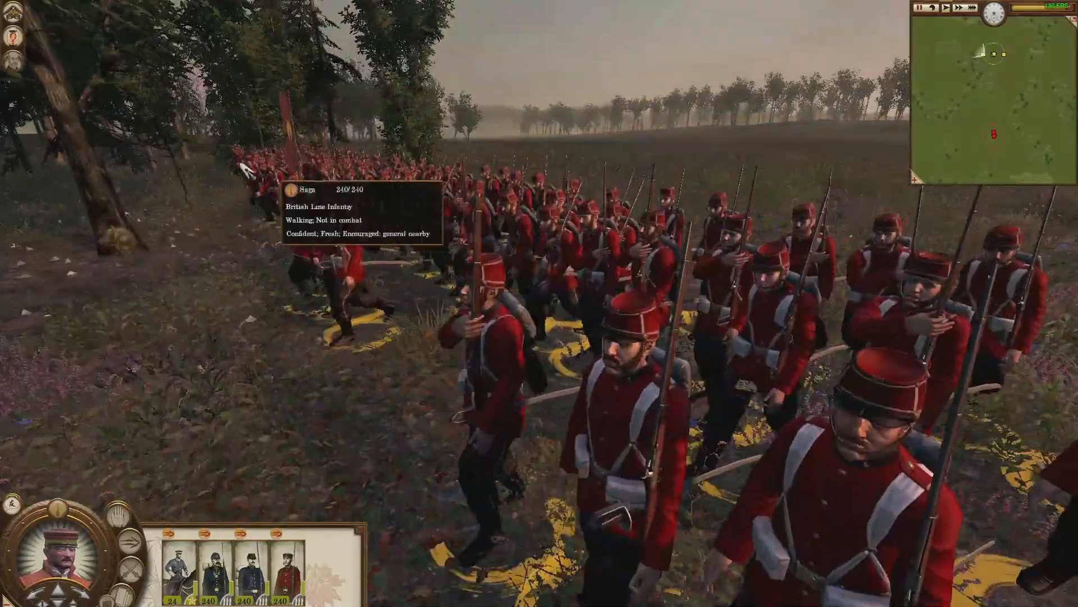
key(q)
key(q)
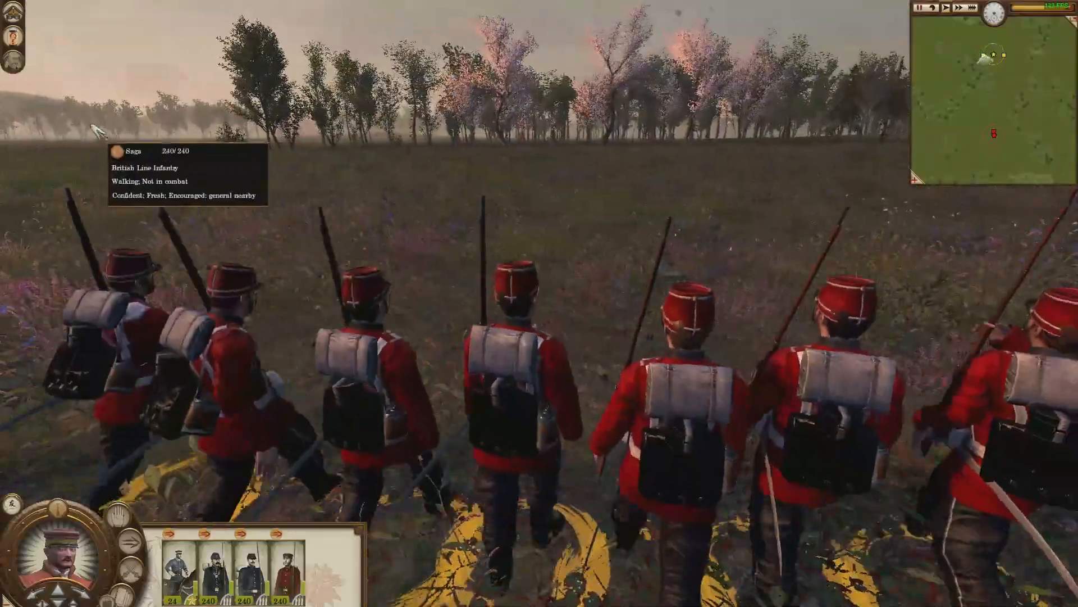
scroll(157, 34, down, 5)
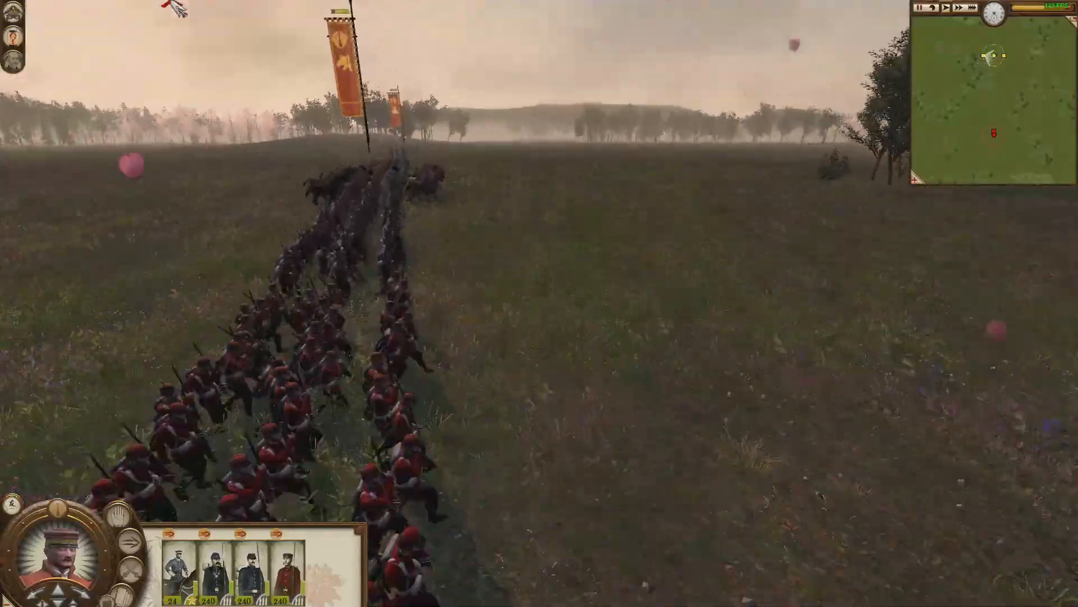
key(e)
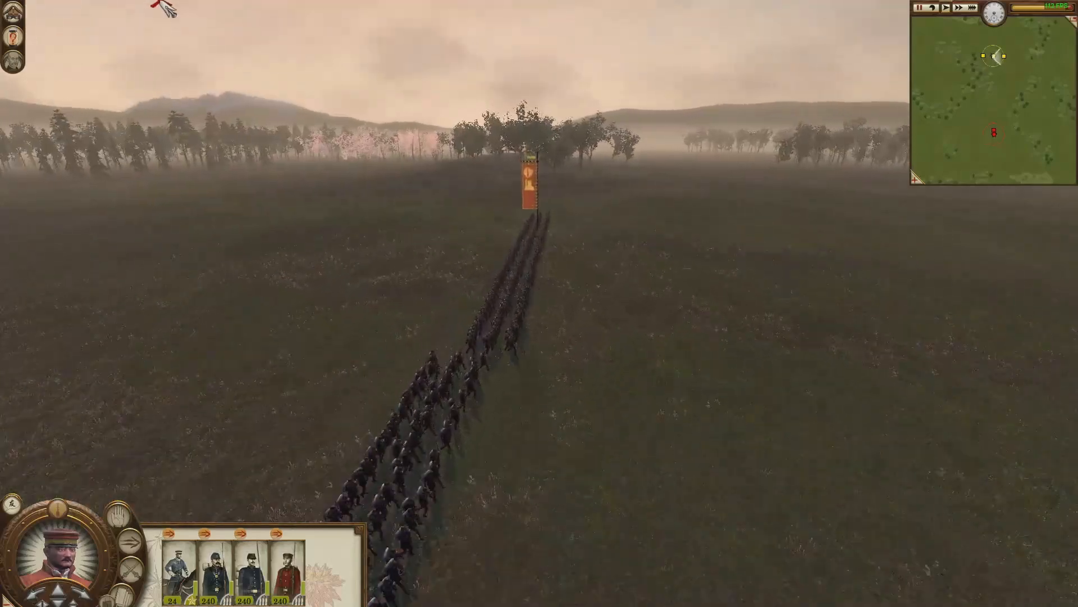
Survey the whole marching army from a distance, including the neighbouring infantry lines and the general's cavalry, and pause the battle.
key(e)
key(s)
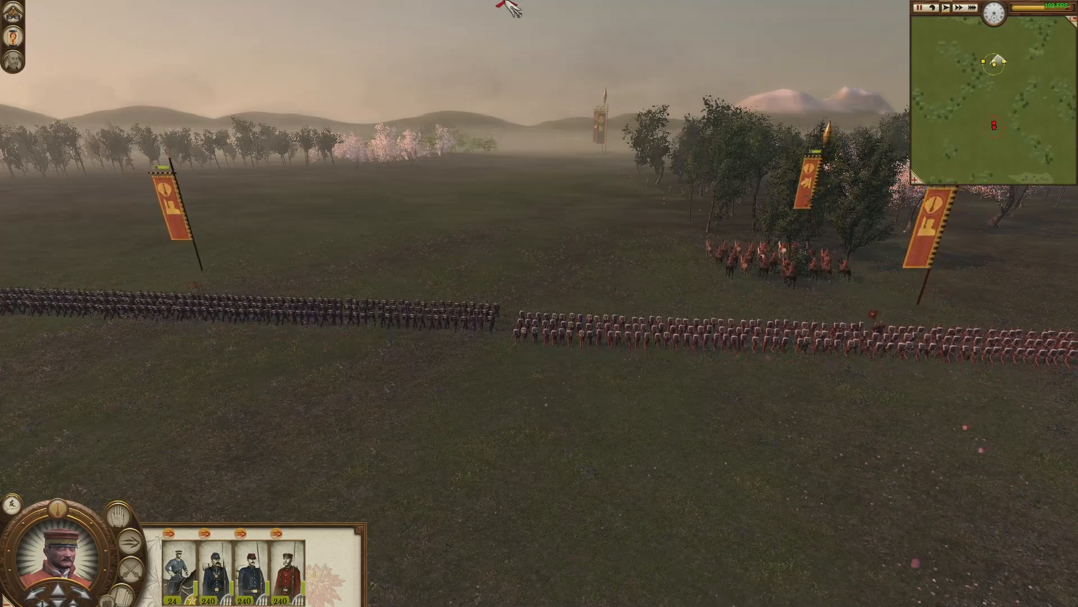
scroll(508, 143, down, 3)
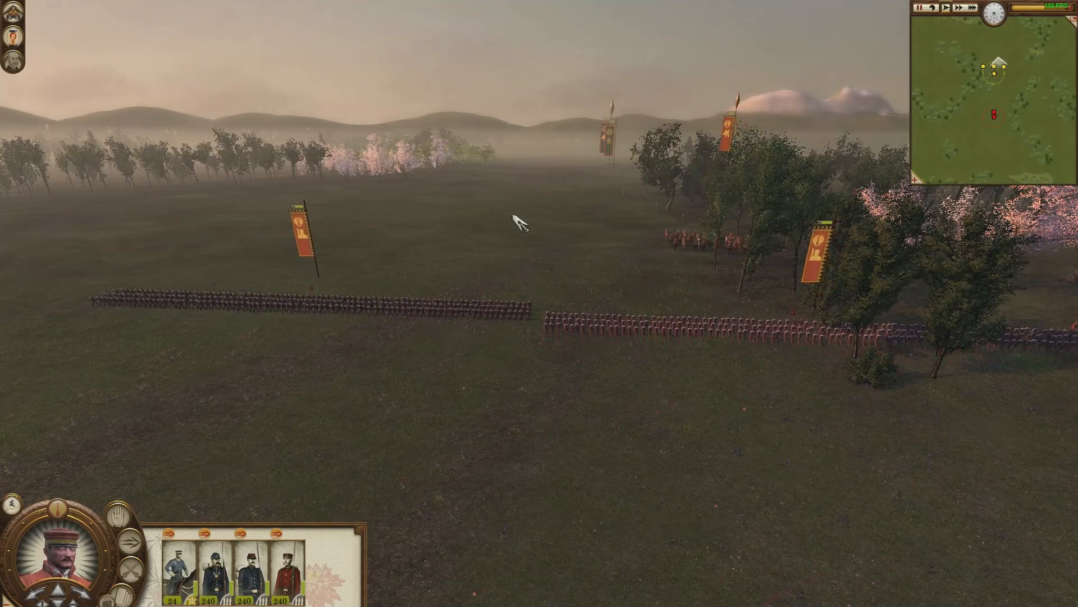
mouse_move(519, 0)
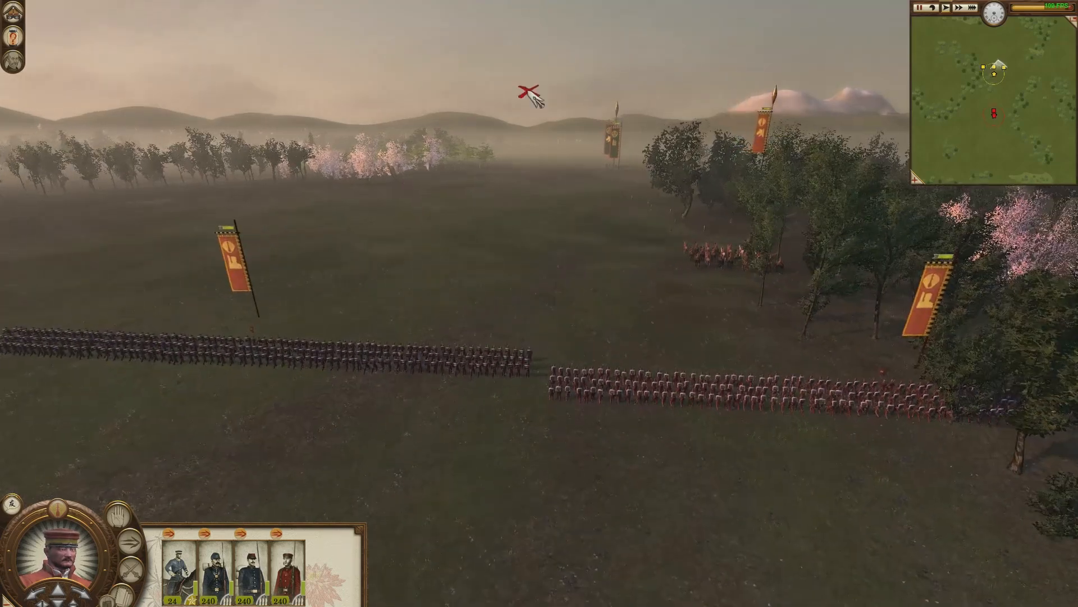
mouse_move(1077, 211)
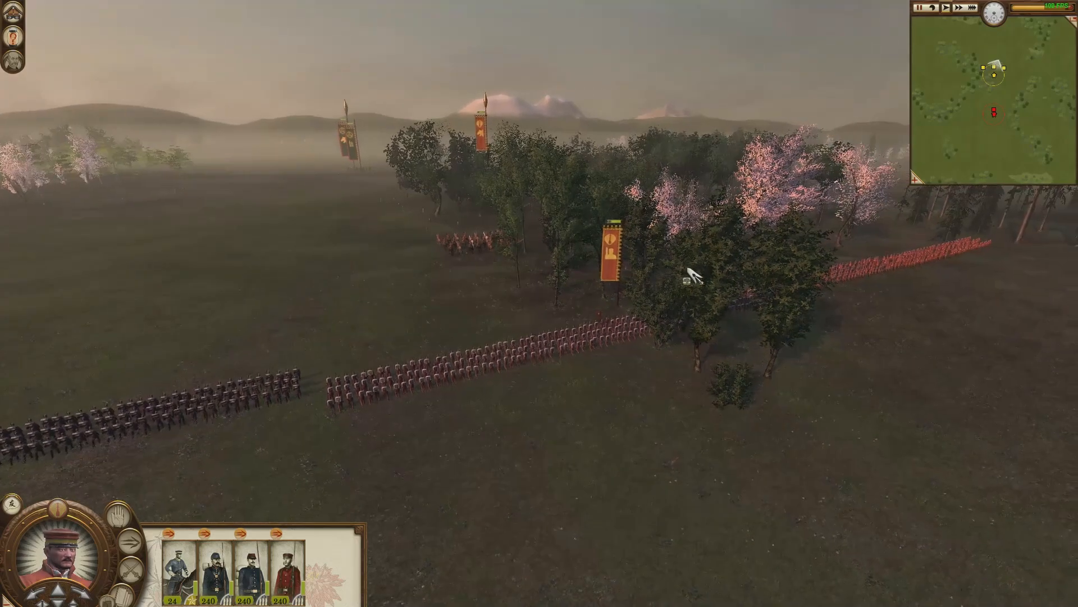
mouse_move(0, 144)
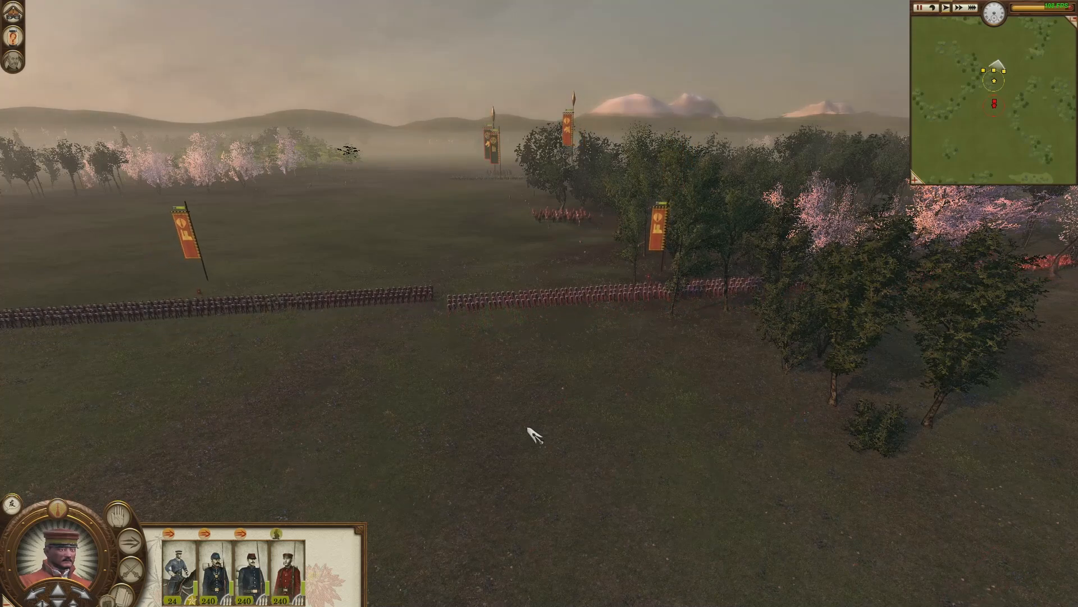
key(Escape)
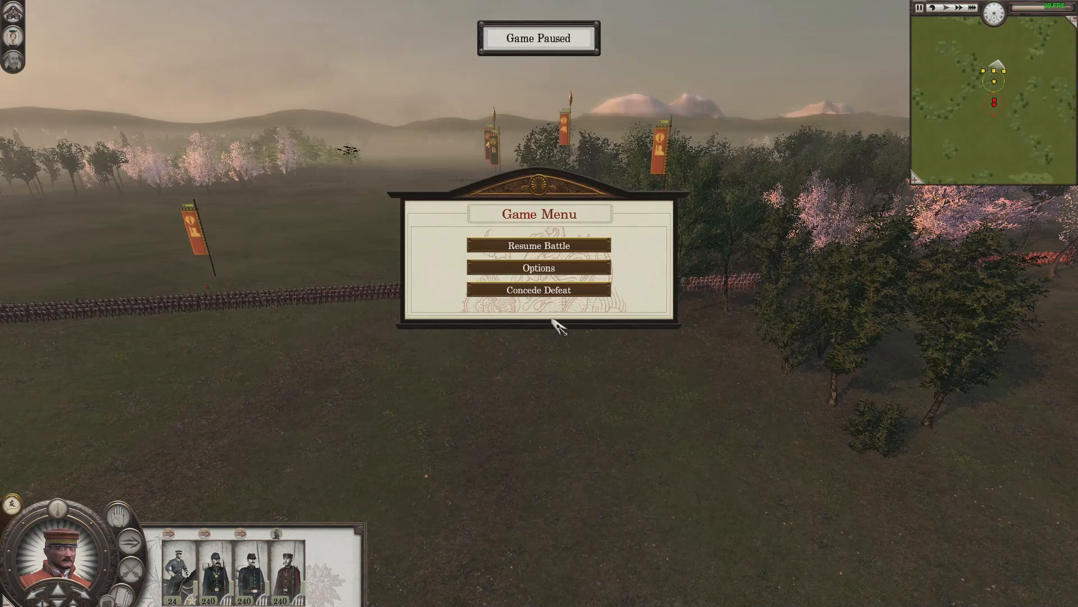